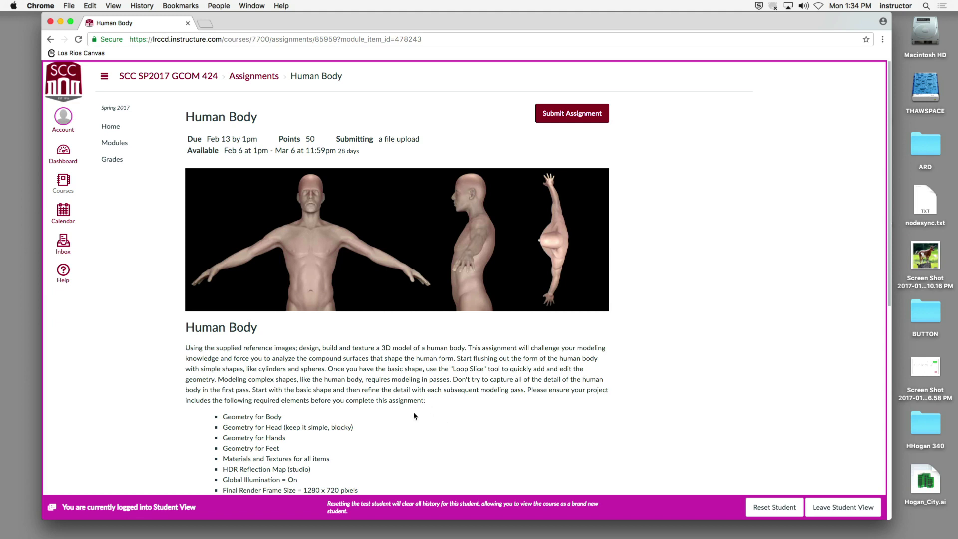
Download the Human Body Reference Images archive from the assignment's resources and hide the browser
{"action": "scroll", "coordinate": [413, 415], "scroll_direction": "down", "scroll_amount": 10}
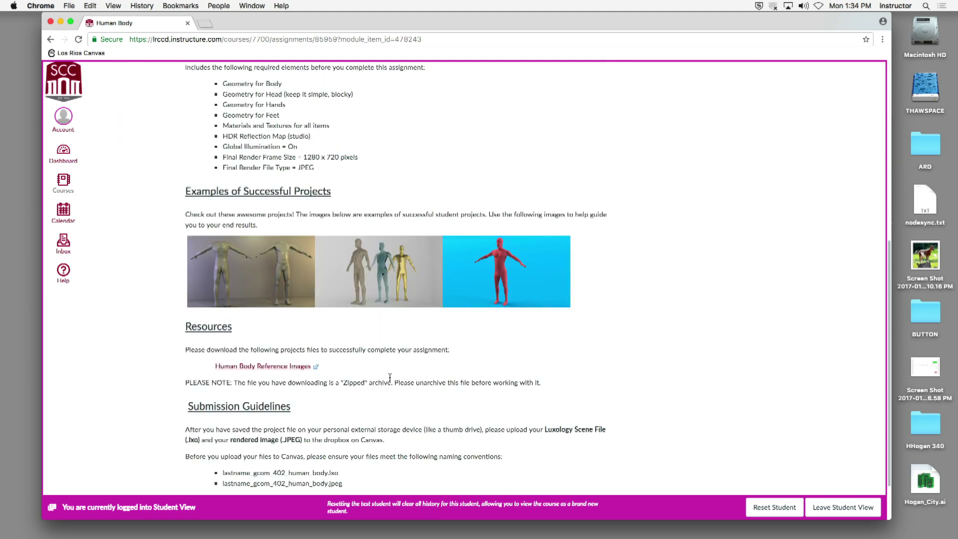
{"action": "left_click_drag", "start_coordinate": [319, 366], "coordinate": [202, 355]}
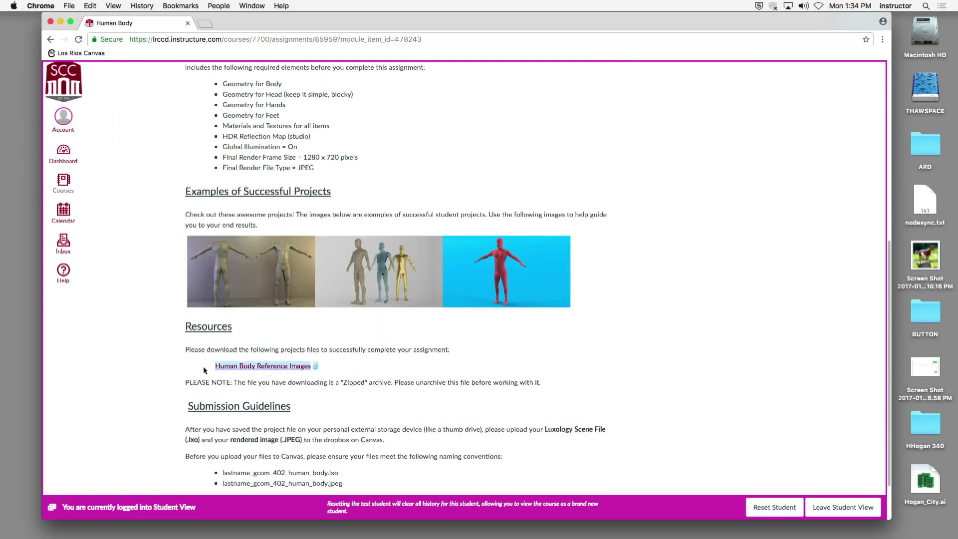
{"action": "left_click", "coordinate": [301, 366]}
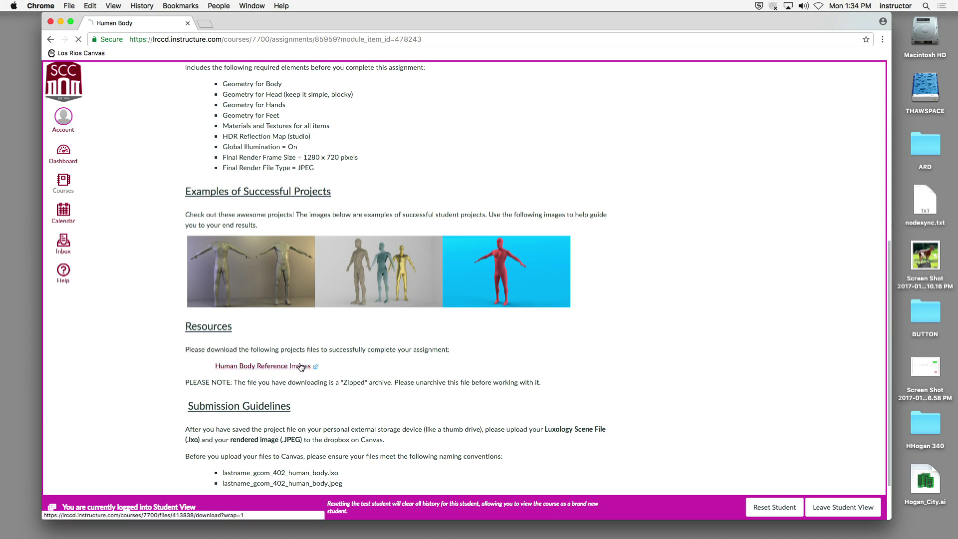
{"action": "left_click", "coordinate": [49, 7]}
{"action": "left_click", "coordinate": [66, 89]}
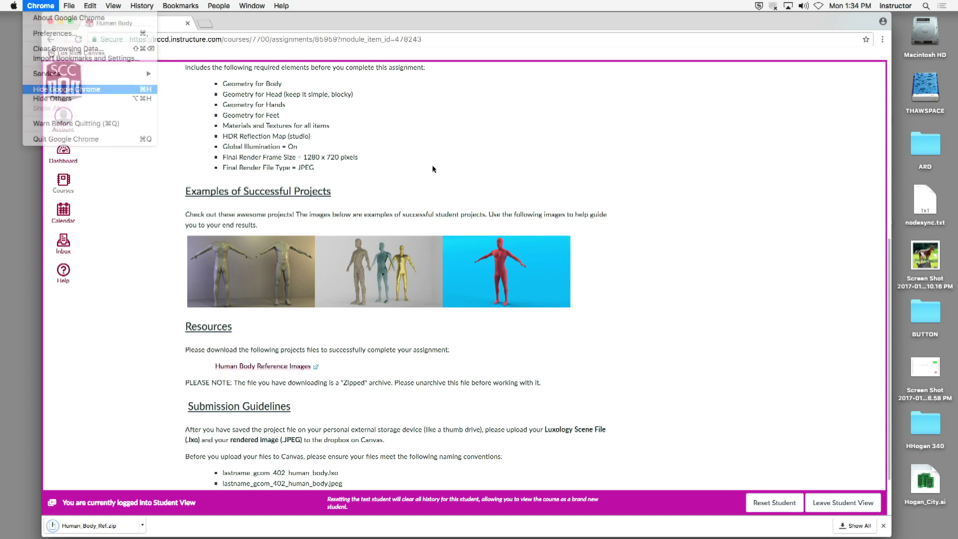
Move Human_Body_Ref.zip from the Downloads folder to the desktop and close the Downloads window
{"action": "mouse_move", "coordinate": [807, 529]}
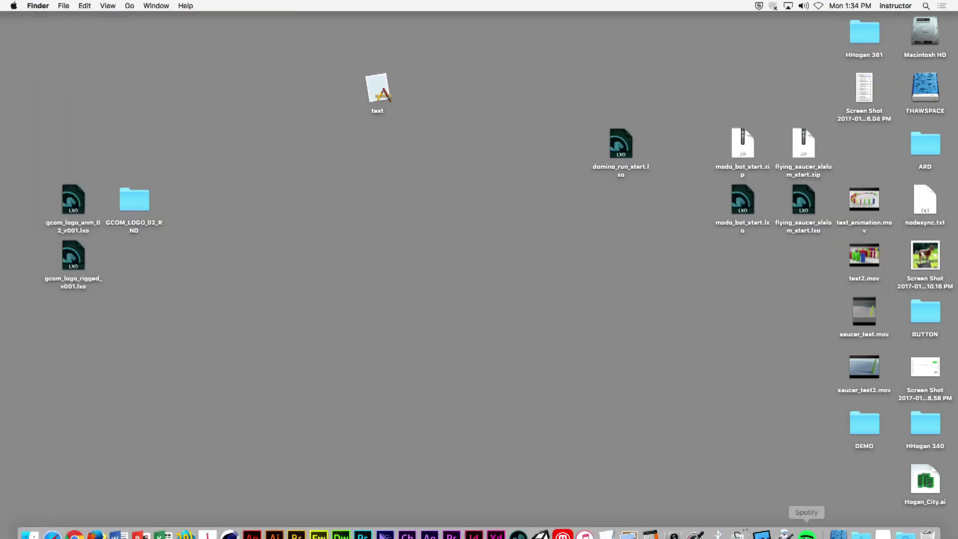
{"action": "left_click", "coordinate": [906, 530]}
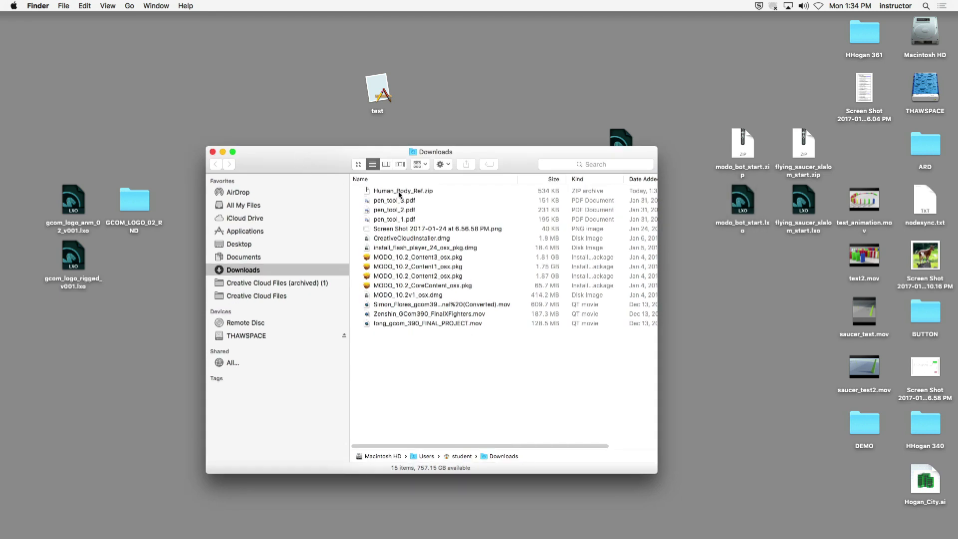
{"action": "left_click", "coordinate": [399, 194]}
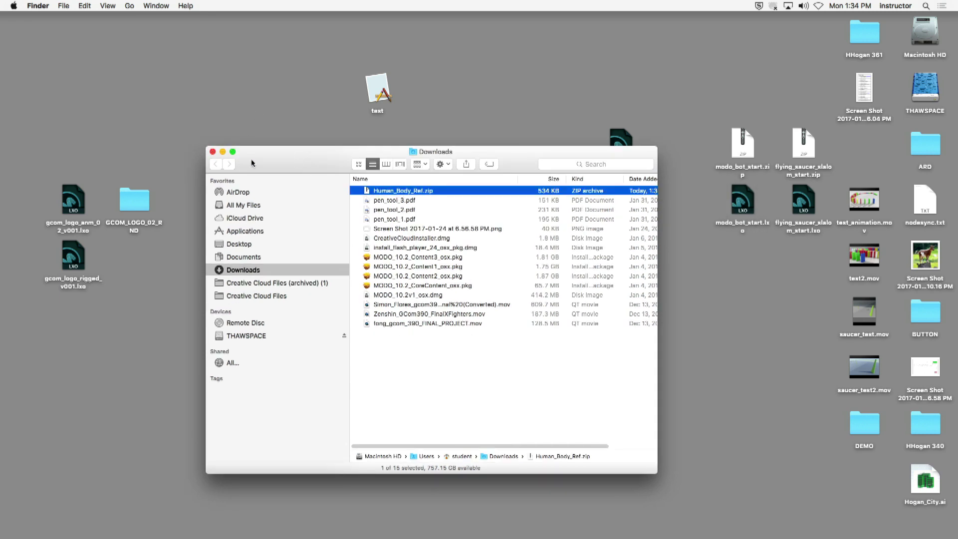
{"action": "left_click_drag", "start_coordinate": [282, 160], "coordinate": [339, 213]}
{"action": "left_click_drag", "start_coordinate": [436, 244], "coordinate": [270, 205]}
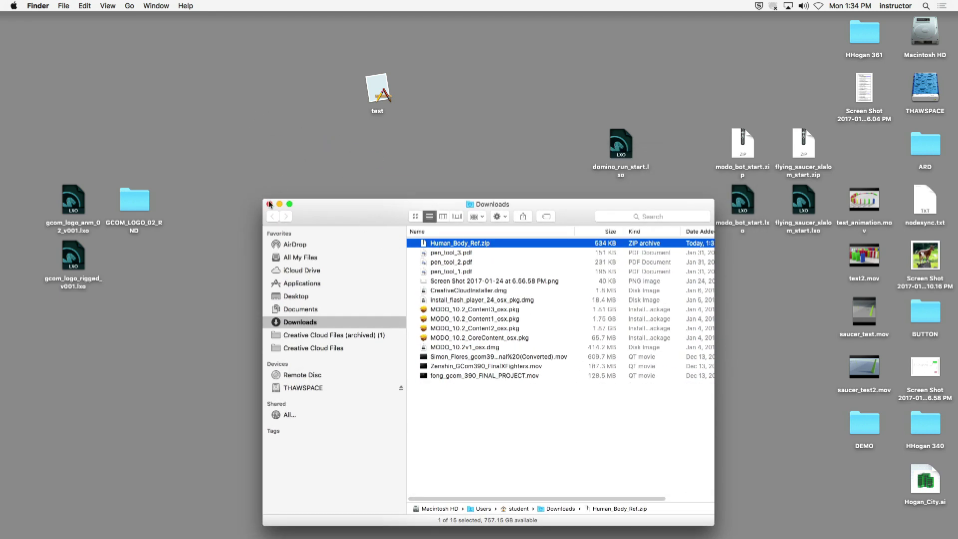
{"action": "left_click", "coordinate": [269, 204]}
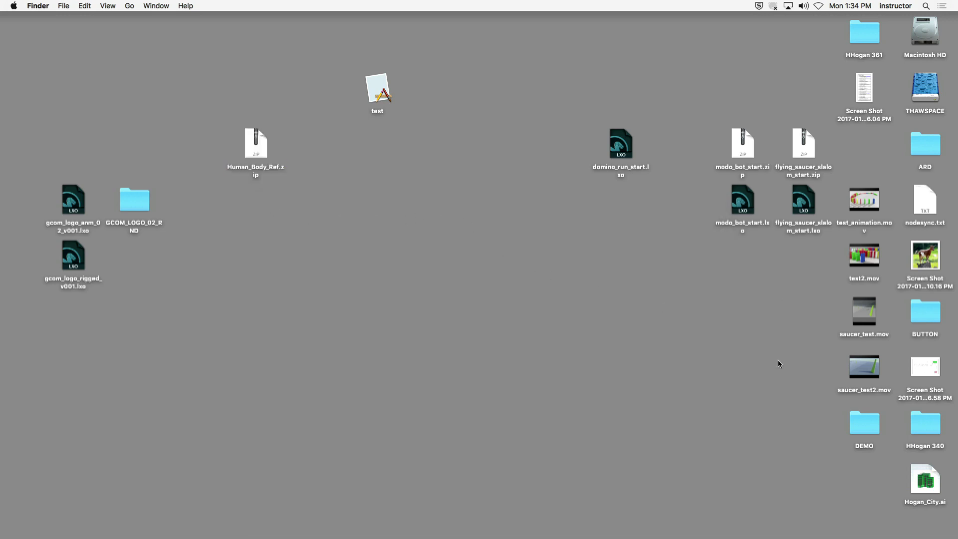
Unarchive Human_Body_Ref.zip on the desktop and open the extracted Human_Body_Ref folder
{"action": "left_click", "coordinate": [255, 147]}
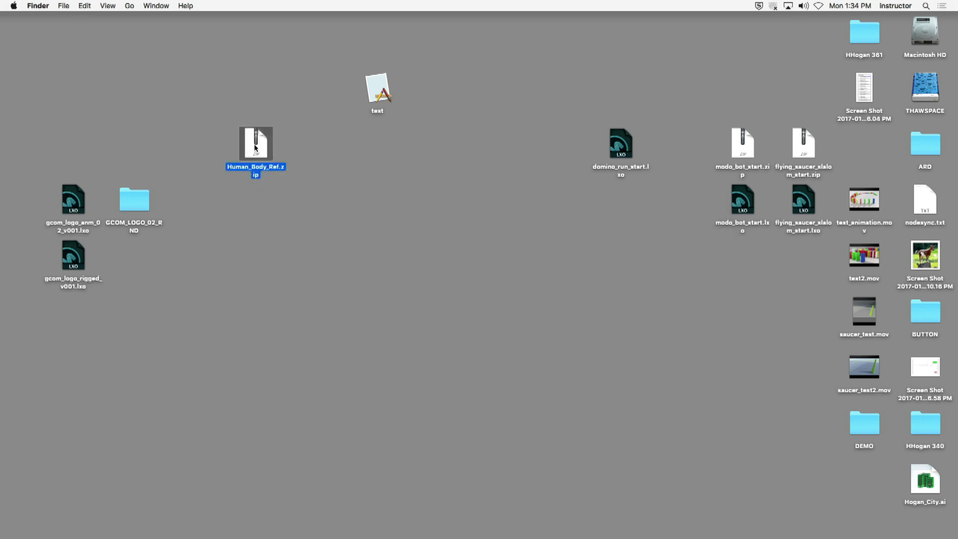
{"action": "double_click", "coordinate": [255, 146]}
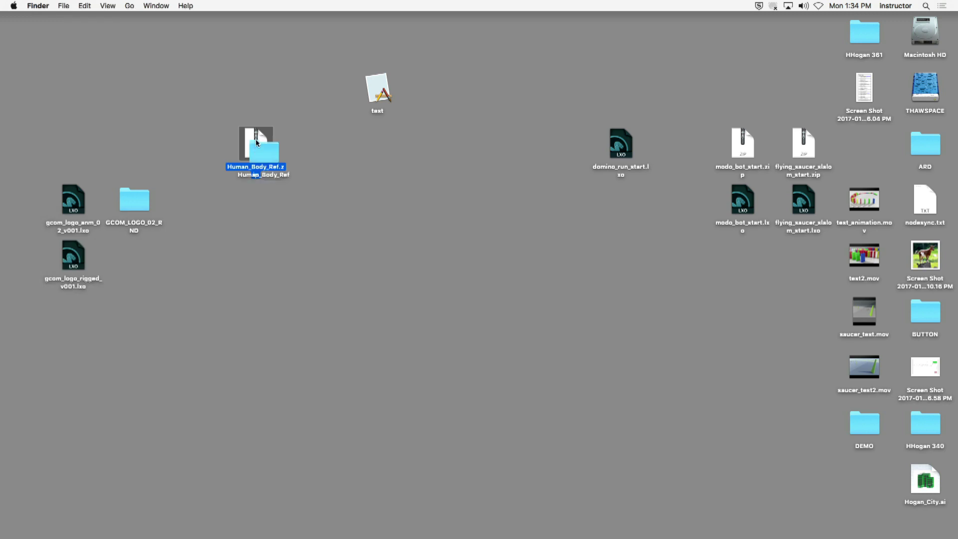
{"action": "double_click", "coordinate": [269, 154]}
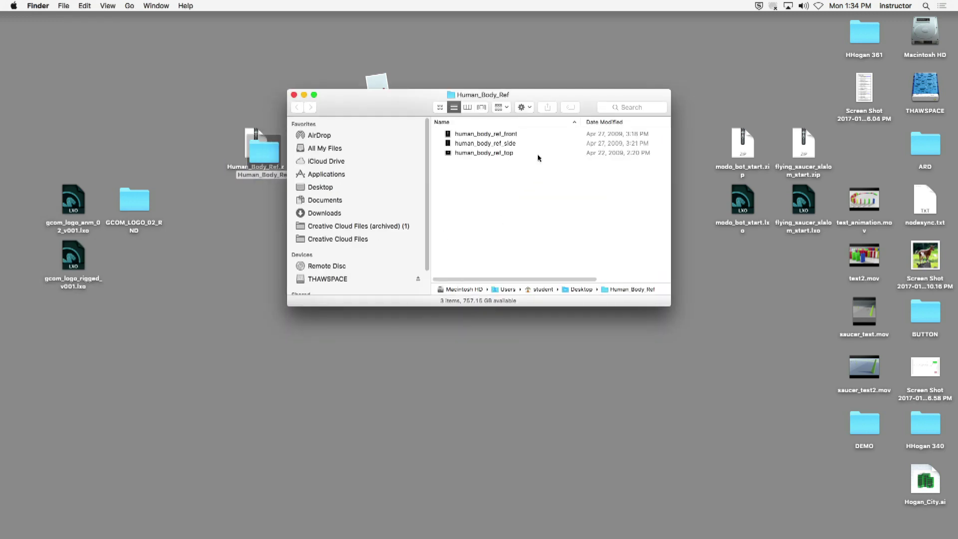
Preview the front, side and top human body reference images in the Human_Body_Ref folder
{"action": "left_click", "coordinate": [537, 136]}
{"action": "key", "text": "space"}
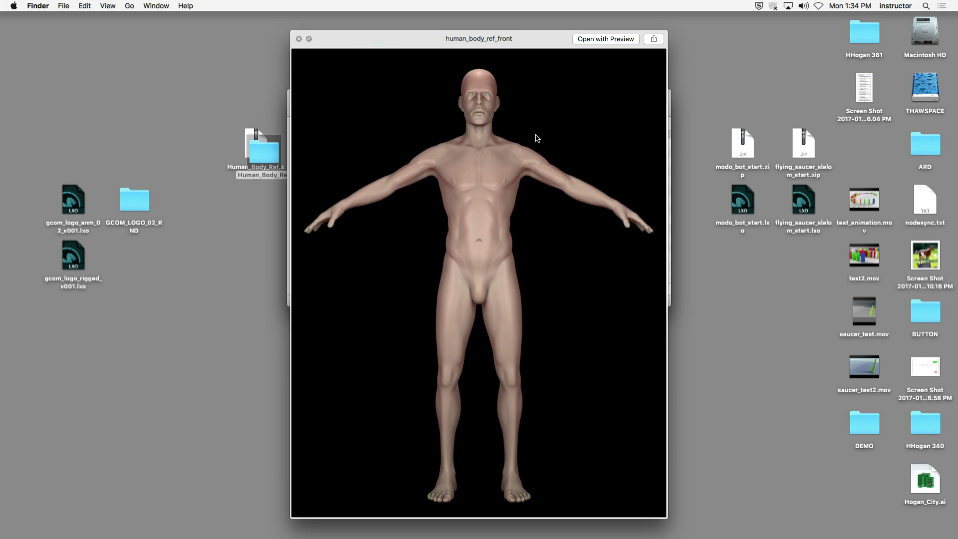
{"action": "key", "text": "Down"}
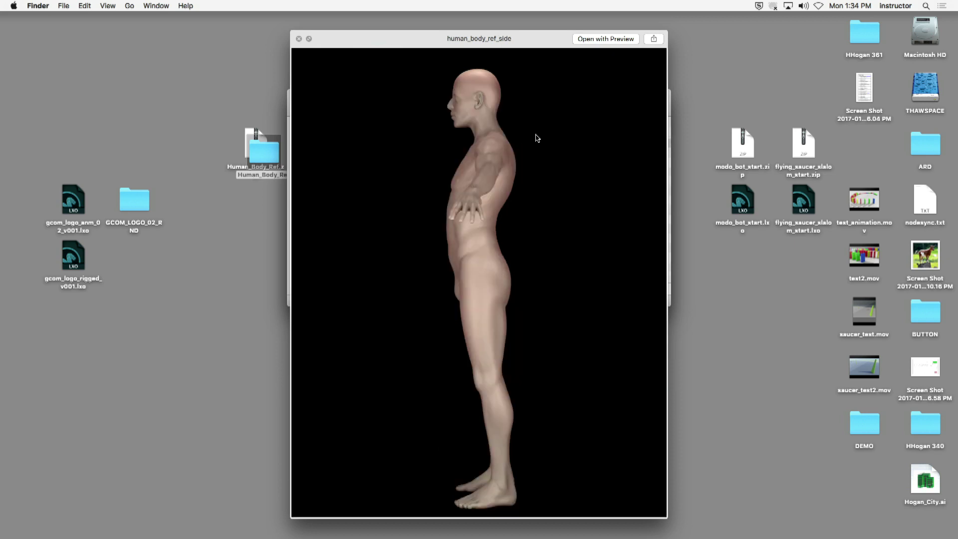
{"action": "key", "text": "Down"}
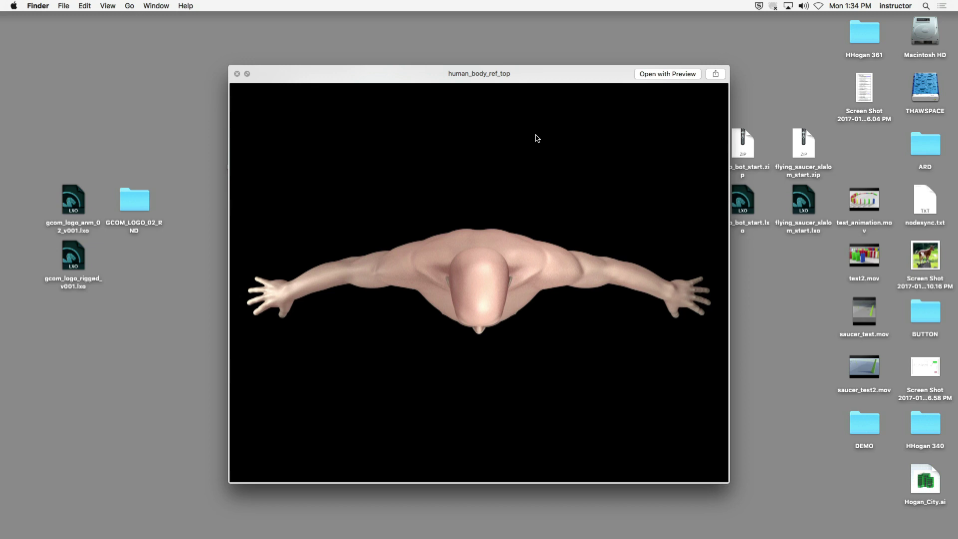
{"action": "key", "text": "Down"}
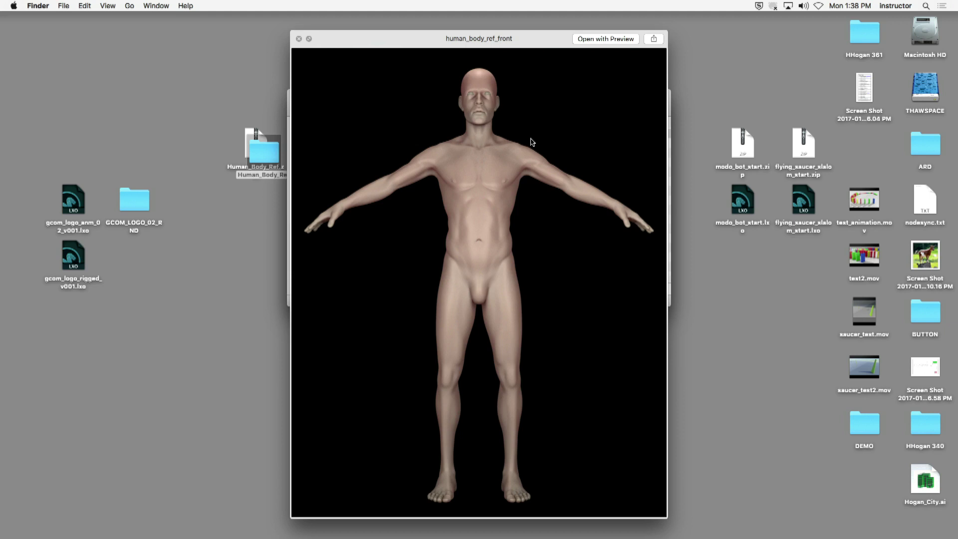
{"action": "key", "text": "space"}
{"action": "left_click", "coordinate": [493, 189]}
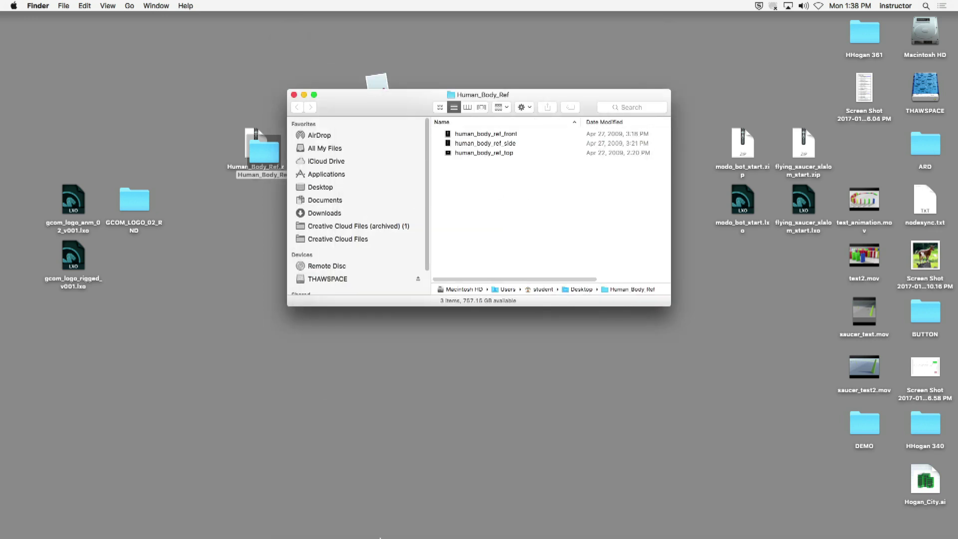
Switch to MODO, decline reloading the auto-saved scenes and change to the Model layout
{"action": "mouse_move", "coordinate": [384, 531]}
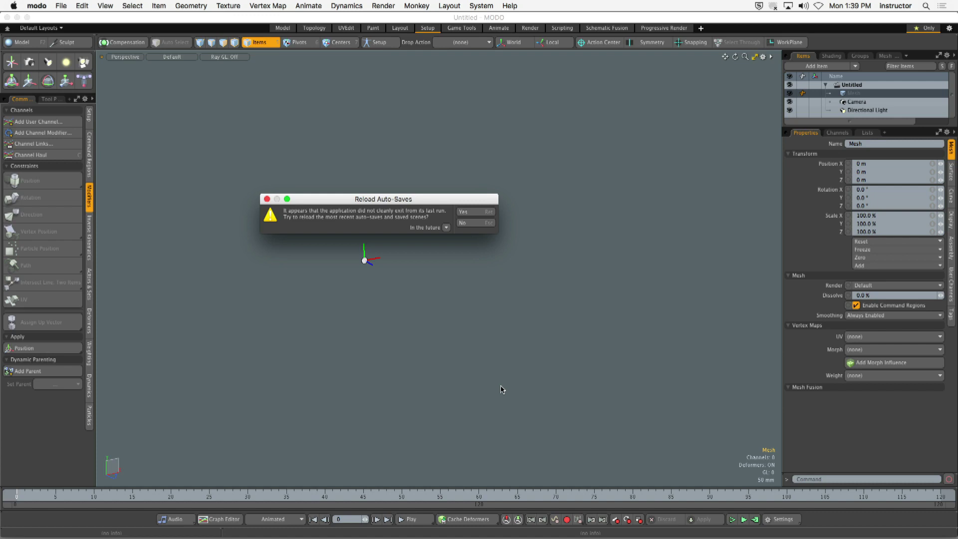
{"action": "left_click", "coordinate": [491, 223]}
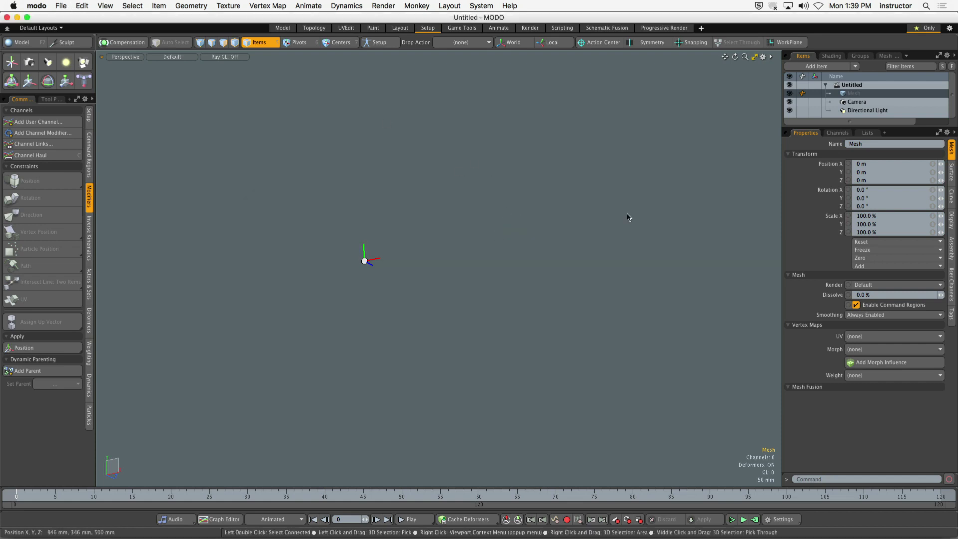
{"action": "left_click_drag", "start_coordinate": [835, 127], "coordinate": [836, 145]}
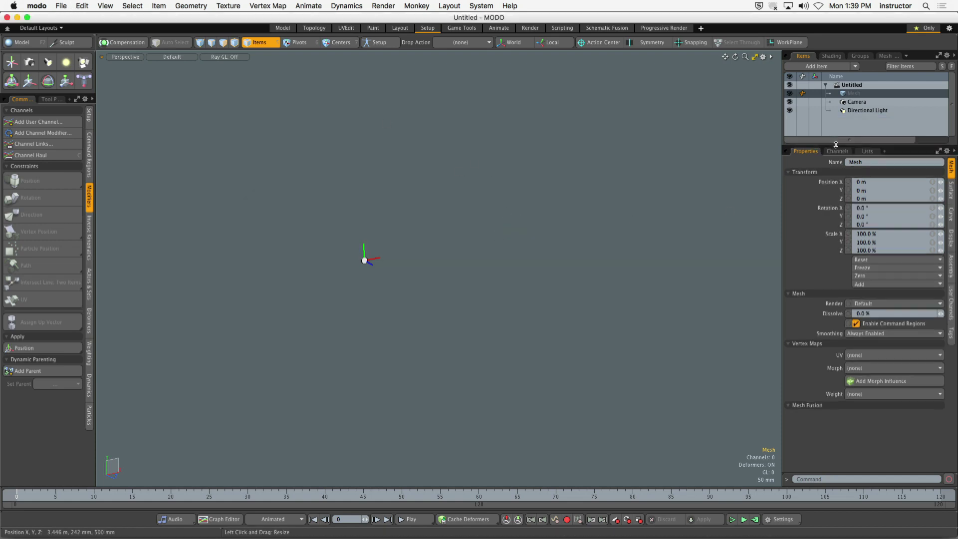
{"action": "left_click", "coordinate": [282, 28]}
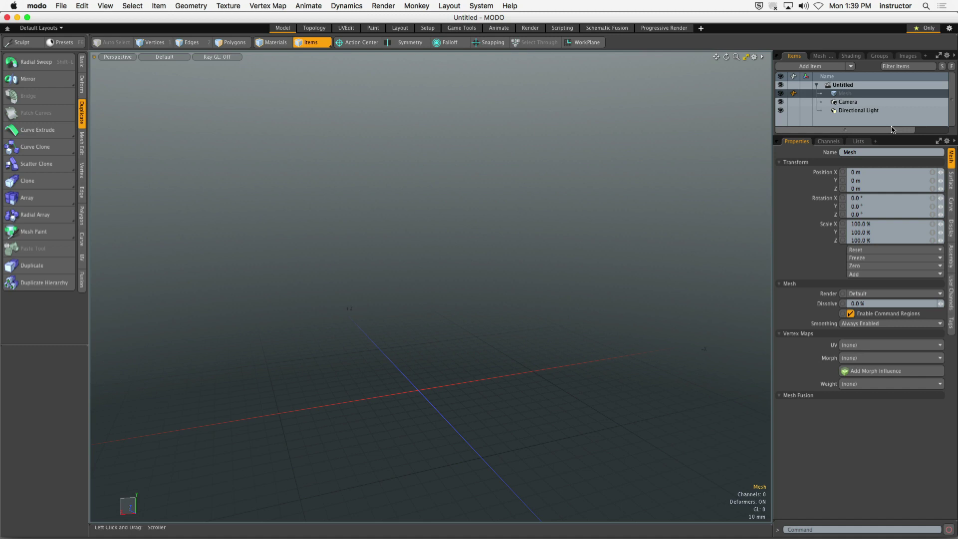
Bring human_body_ref_front from the Human_Body_Ref folder into MODO's perspective view as a backdrop
{"action": "key", "text": "super+Tab"}
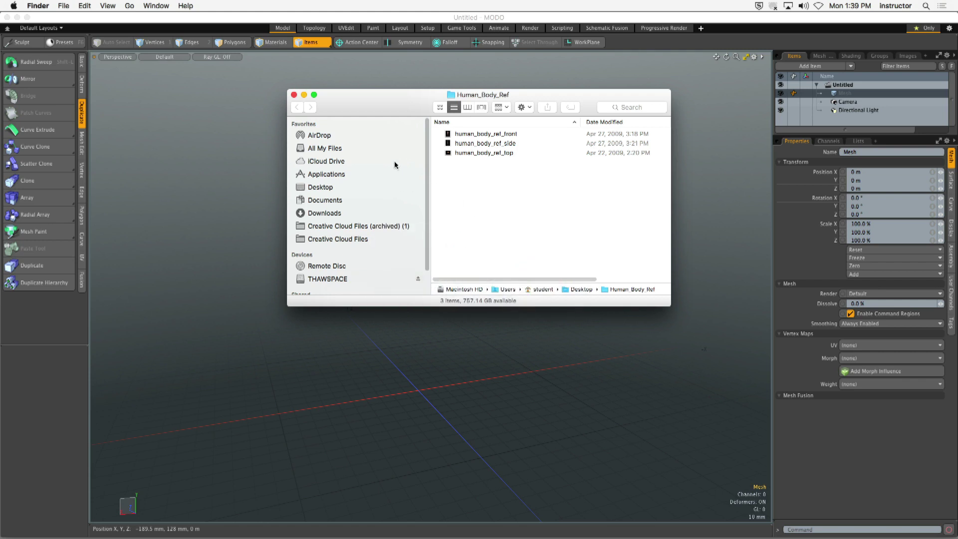
{"action": "left_click_drag", "start_coordinate": [379, 101], "coordinate": [532, 114]}
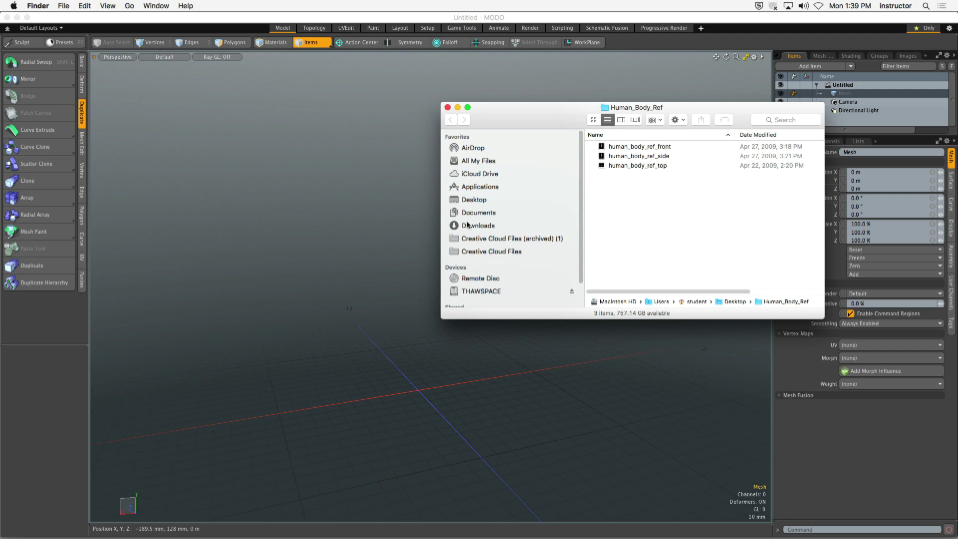
{"action": "left_click_drag", "start_coordinate": [498, 107], "coordinate": [553, 142]}
{"action": "left_click", "coordinate": [713, 169]}
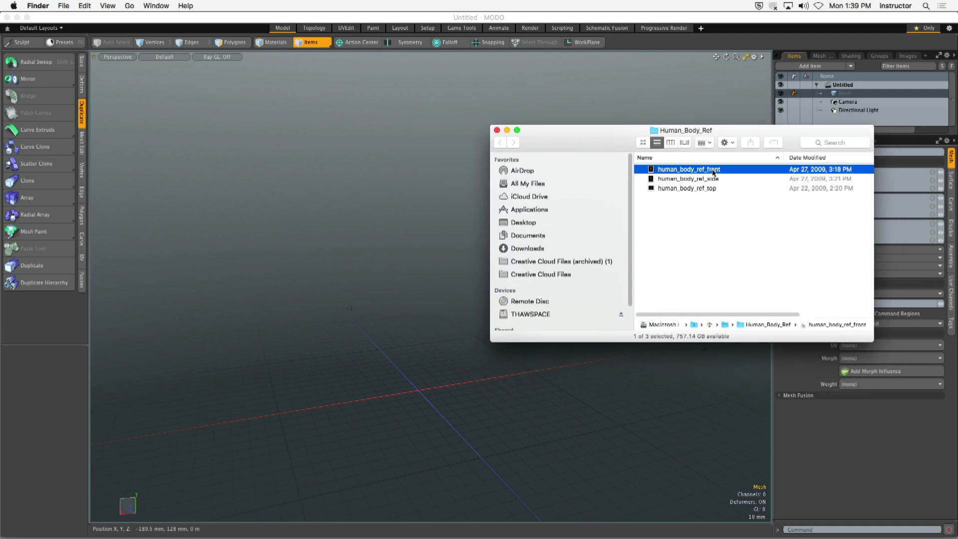
{"action": "left_click_drag", "start_coordinate": [684, 170], "coordinate": [404, 256]}
{"action": "left_click_drag", "start_coordinate": [392, 300], "coordinate": [371, 328]}
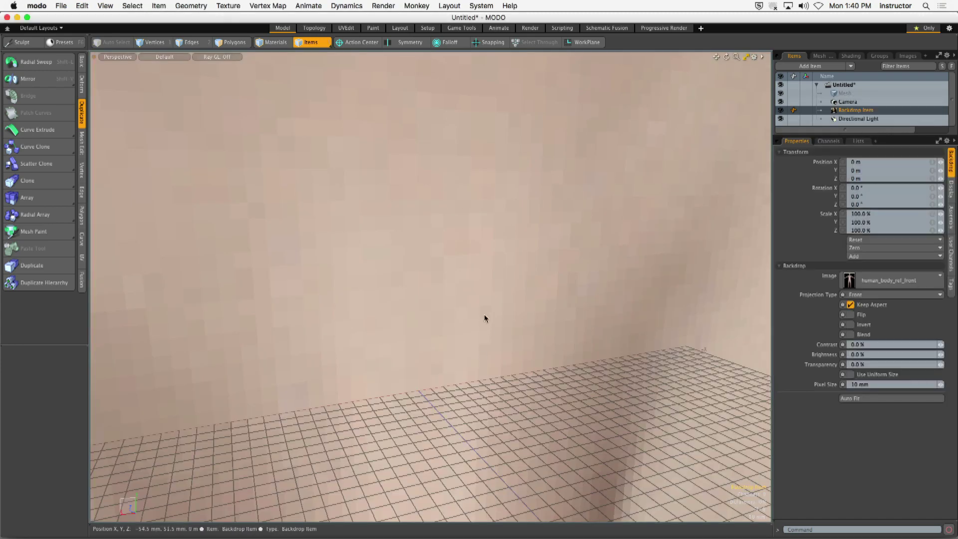
{"action": "scroll", "coordinate": [484, 310], "scroll_direction": "down", "scroll_amount": 10}
{"action": "left_click", "coordinate": [621, 311]}
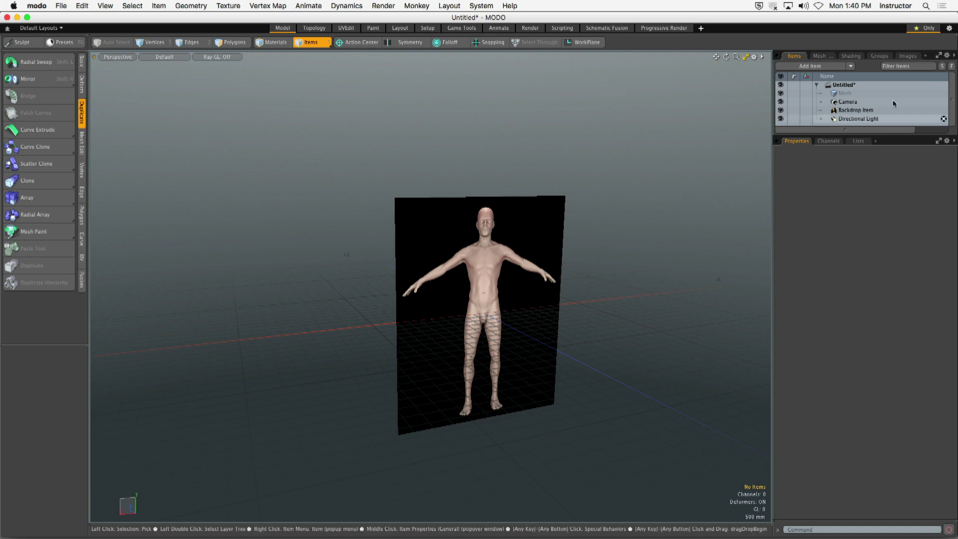
Enlarge the item list and rename the front image's backdrop item to "Ref Body Front"
{"action": "left_click_drag", "start_coordinate": [914, 136], "coordinate": [914, 184]}
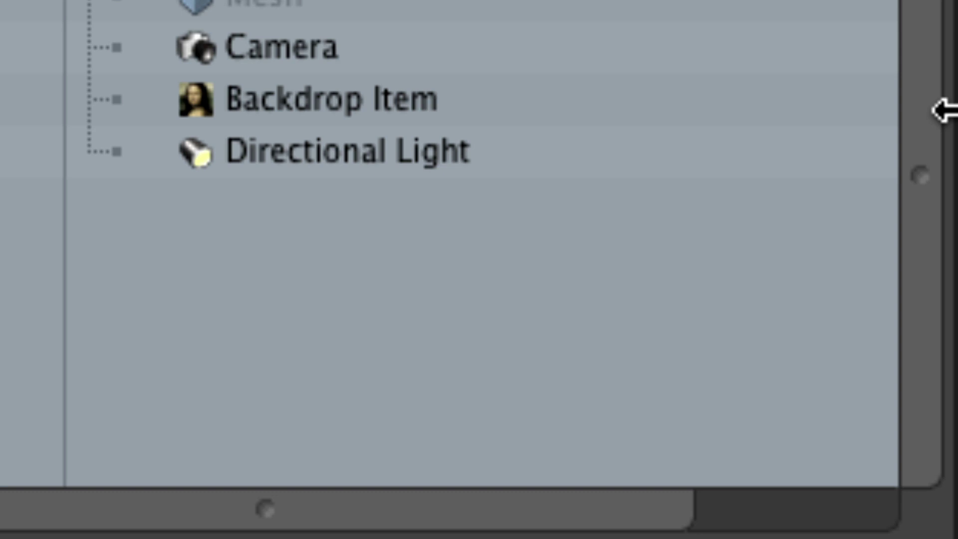
{"action": "mouse_move", "coordinate": [823, 111]}
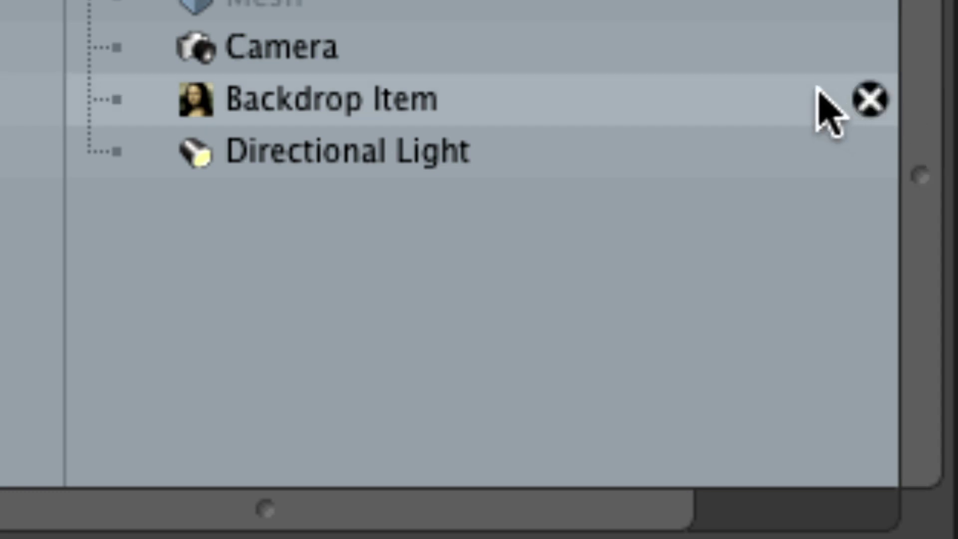
{"action": "left_click", "coordinate": [405, 107]}
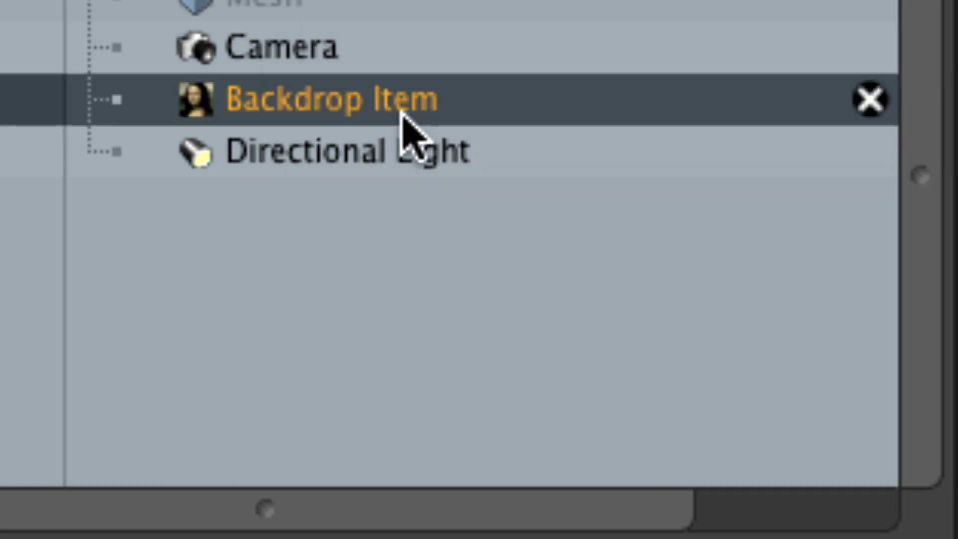
{"action": "left_click", "coordinate": [335, 94]}
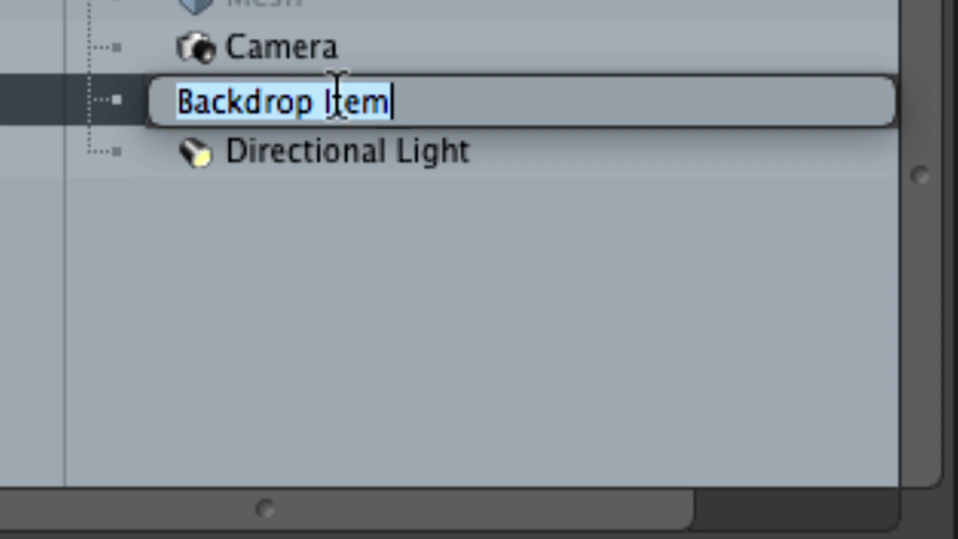
{"action": "type", "text": "Ref"}
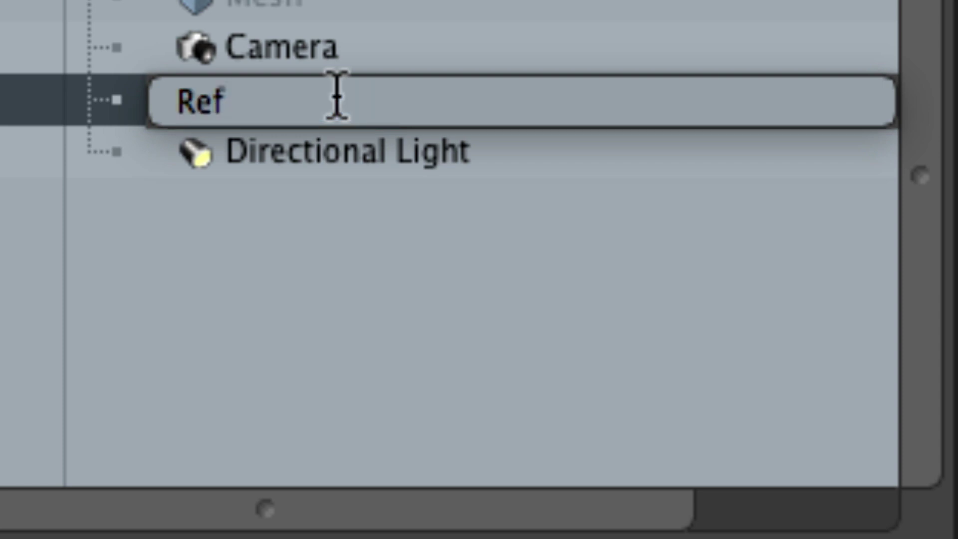
{"action": "type", "text": " Body Fro"}
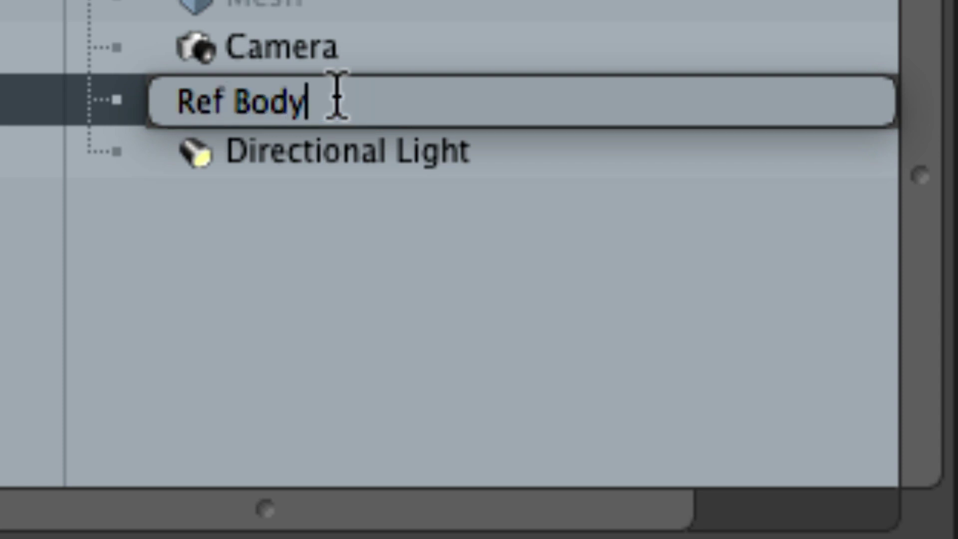
{"action": "type", "text": "nt"}
{"action": "key", "text": "Return"}
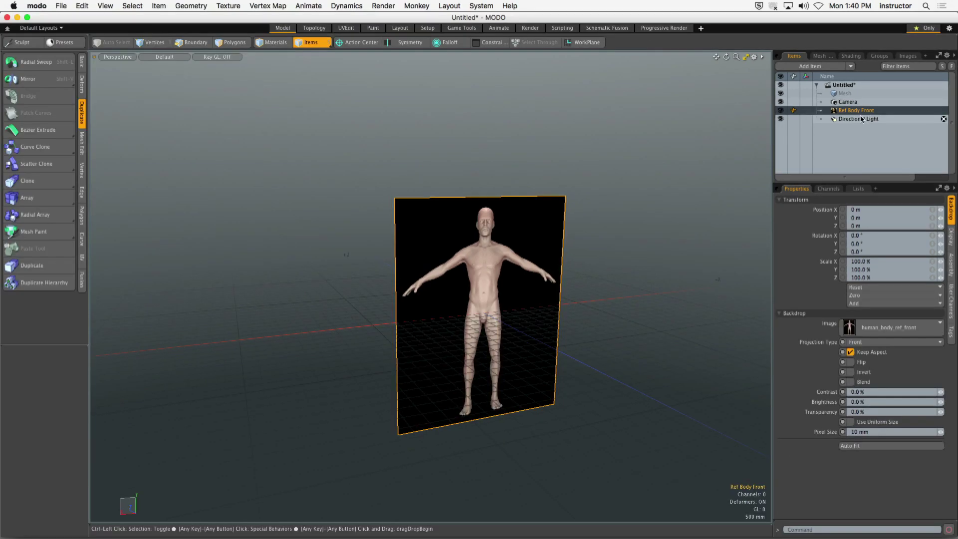
Add a second backdrop item to the scene and name it "Ref Body Side"
{"action": "left_click", "coordinate": [613, 246]}
{"action": "left_click_drag", "start_coordinate": [613, 246], "coordinate": [566, 229], "text": "alt"}
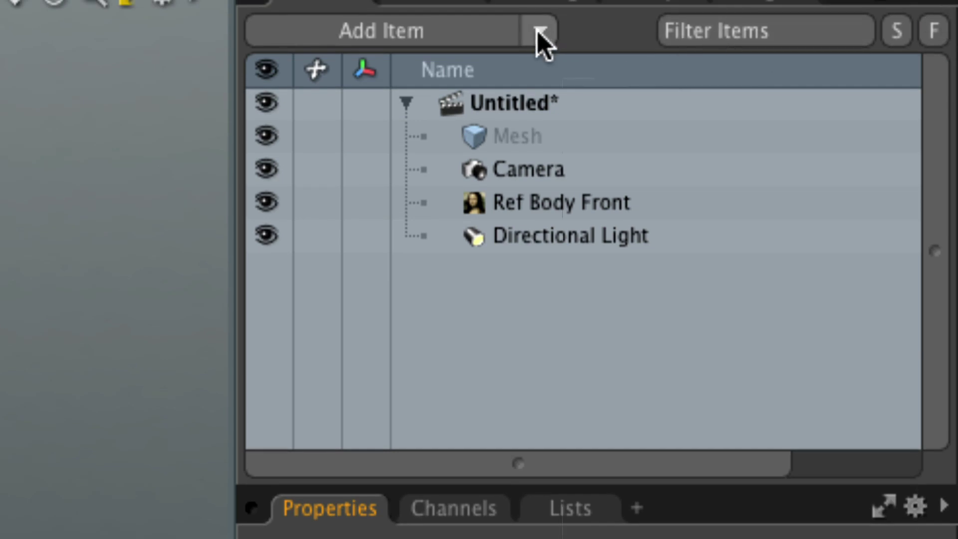
{"action": "left_click", "coordinate": [538, 32]}
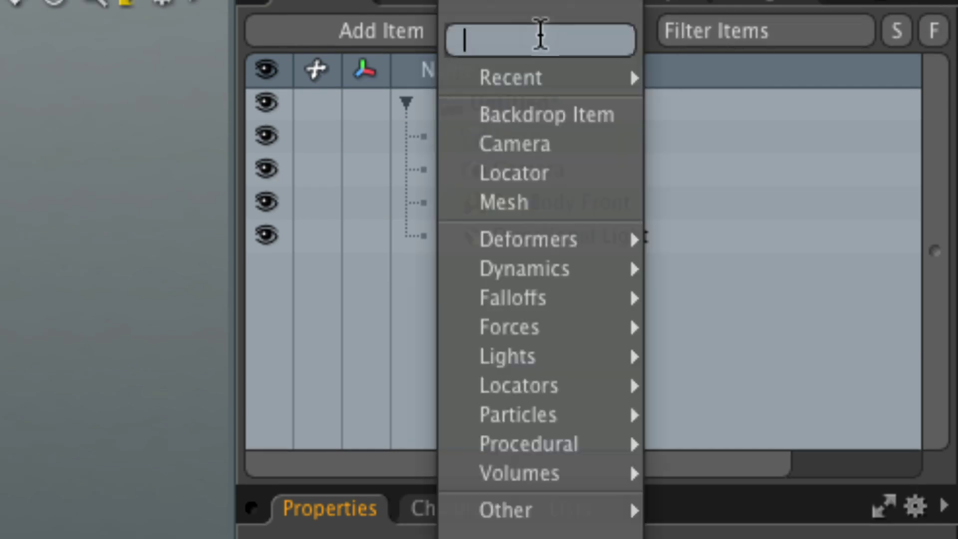
{"action": "left_click", "coordinate": [542, 126]}
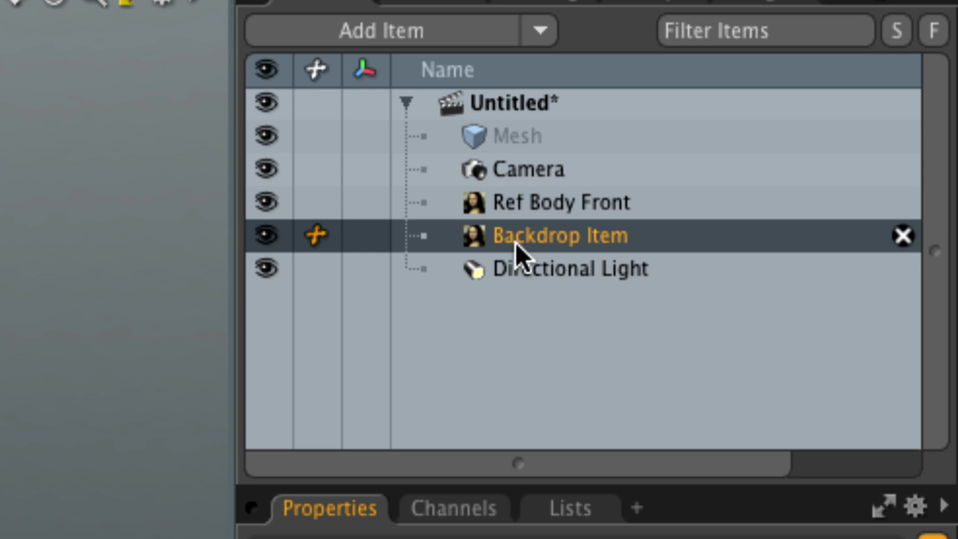
{"action": "double_click", "coordinate": [516, 243]}
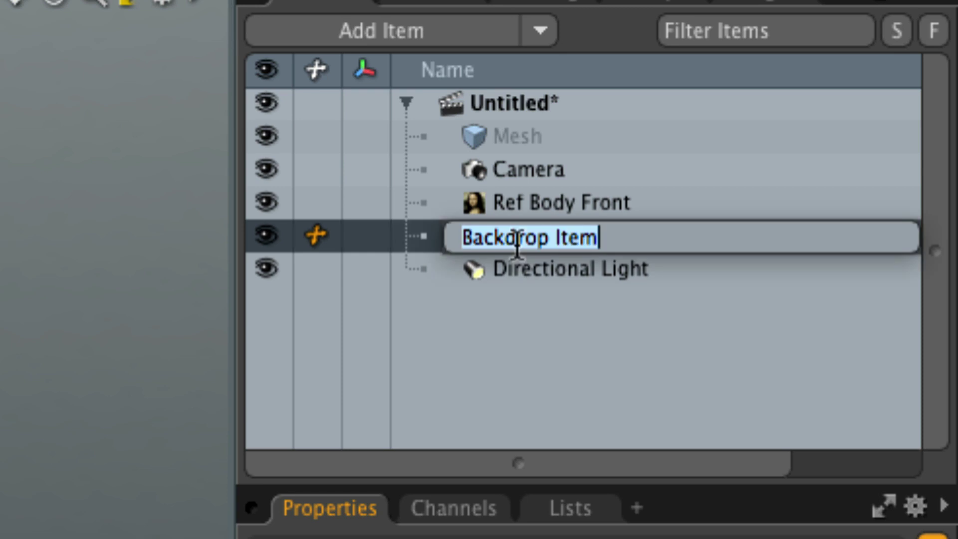
{"action": "type", "text": "Ref Body Side"}
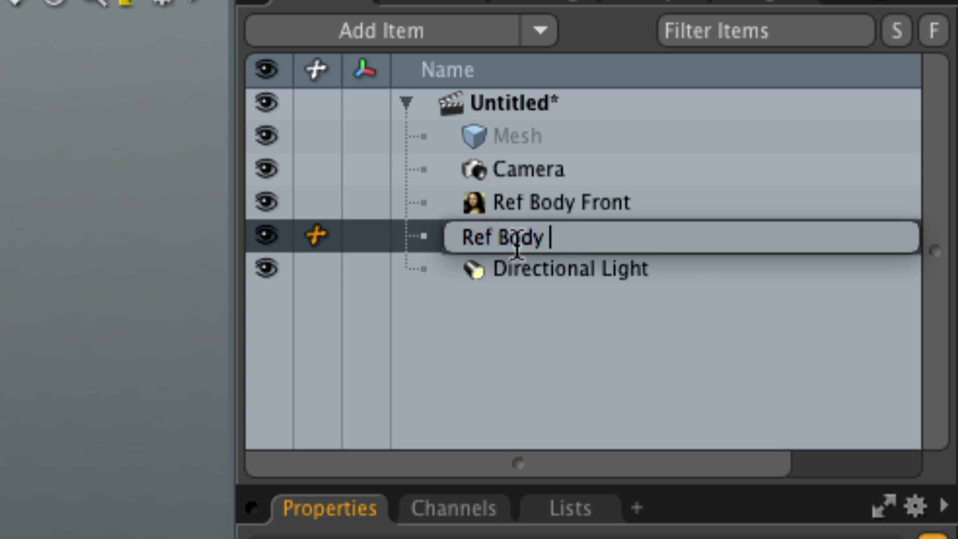
{"action": "key", "text": "Return"}
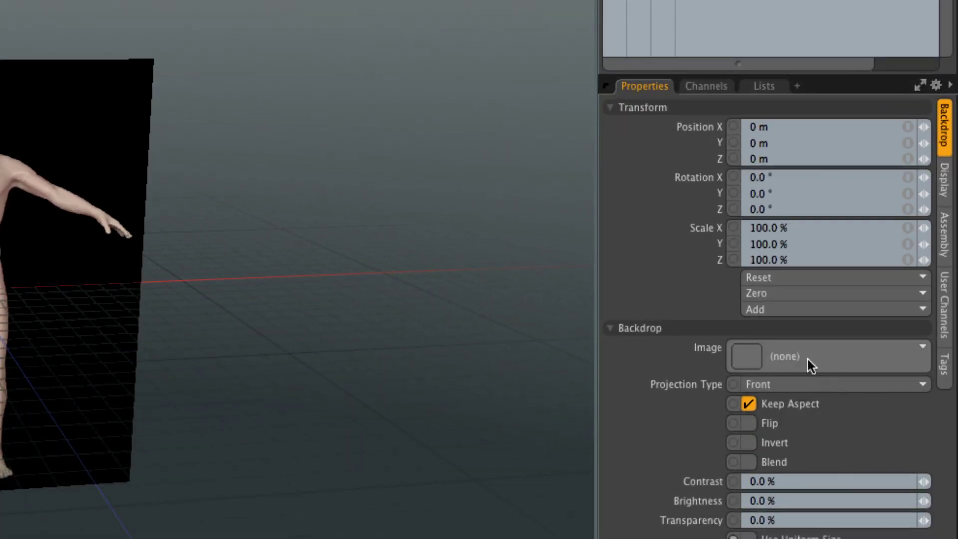
Load human_body_ref_side from the Human_Body_Ref folder as the Ref Body Side backdrop's image and deselect the item
{"action": "left_click", "coordinate": [807, 359]}
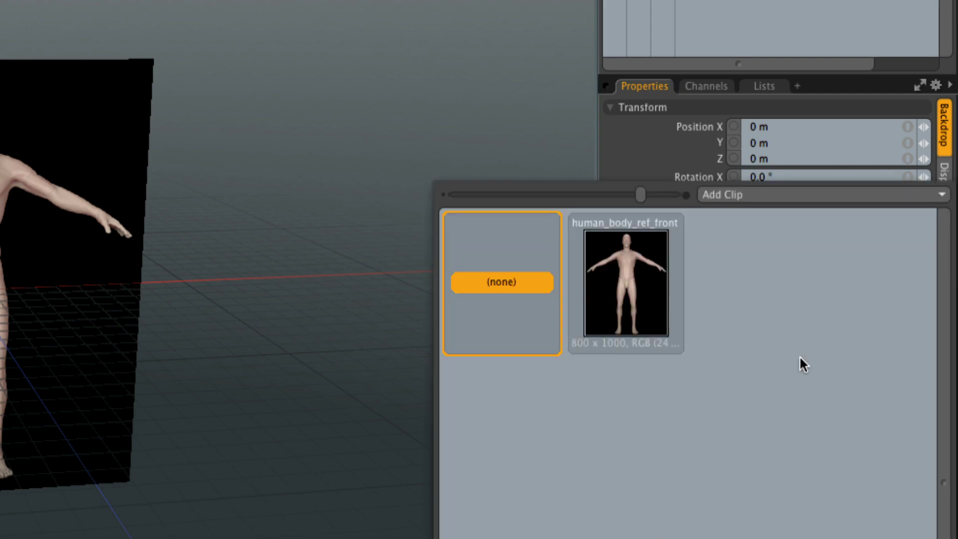
{"action": "left_click", "coordinate": [720, 197]}
{"action": "left_click", "coordinate": [720, 218]}
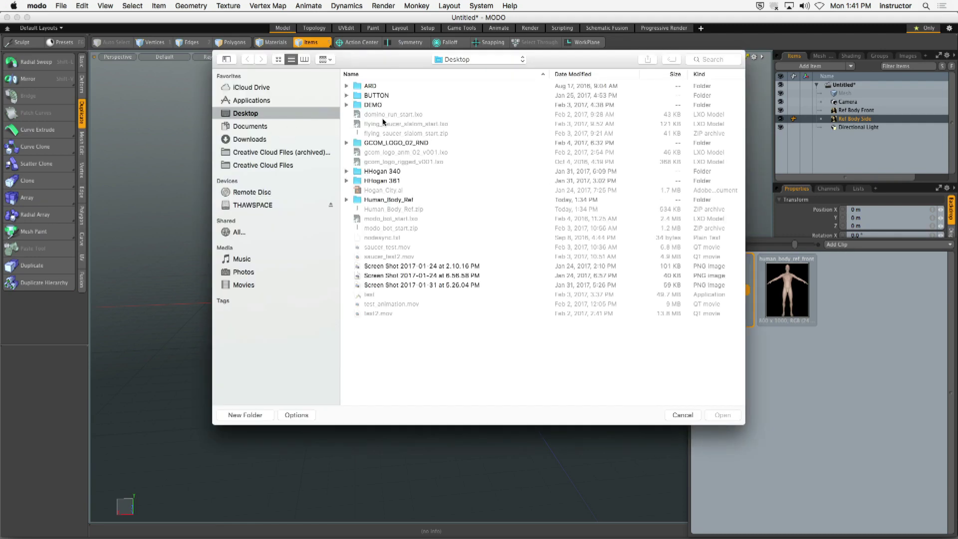
{"action": "double_click", "coordinate": [392, 199]}
{"action": "left_click", "coordinate": [433, 96]}
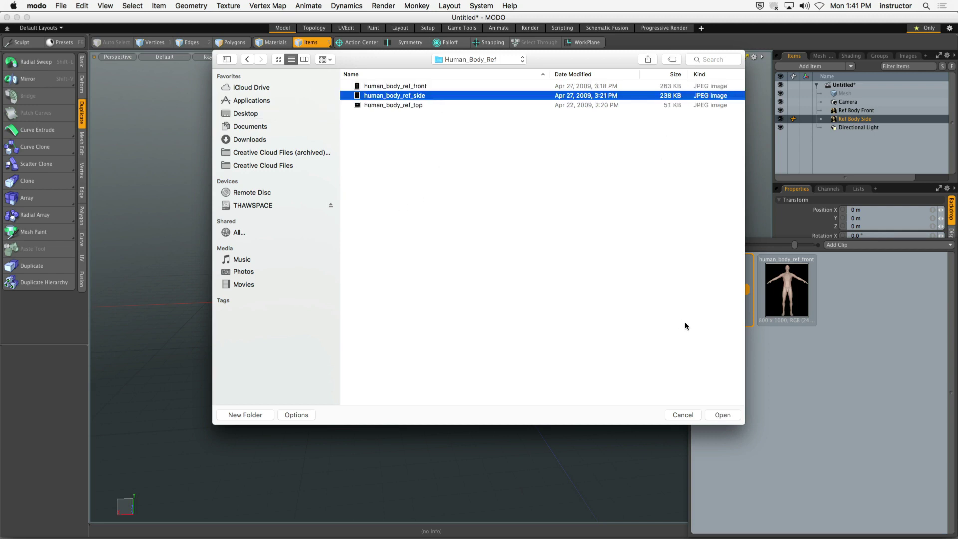
{"action": "left_click", "coordinate": [723, 415]}
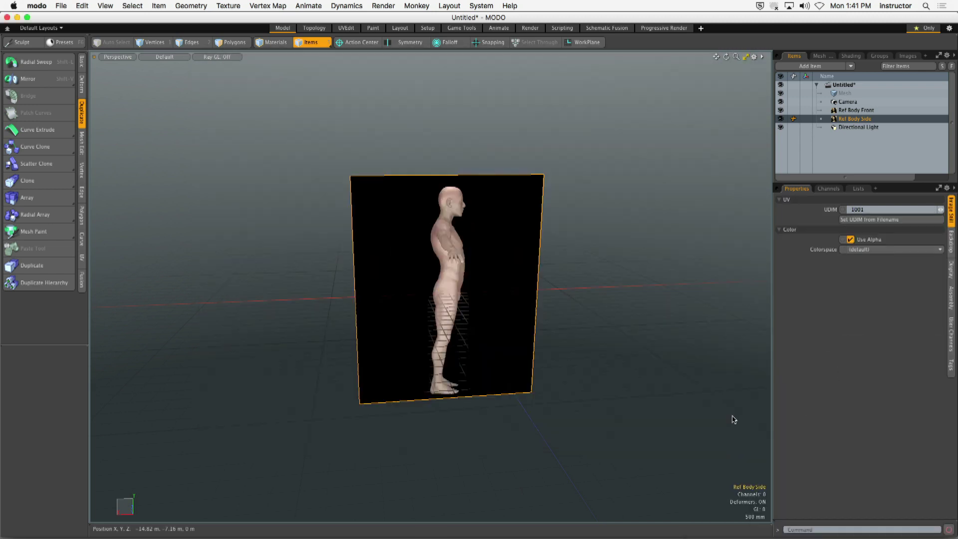
{"action": "left_click", "coordinate": [595, 293]}
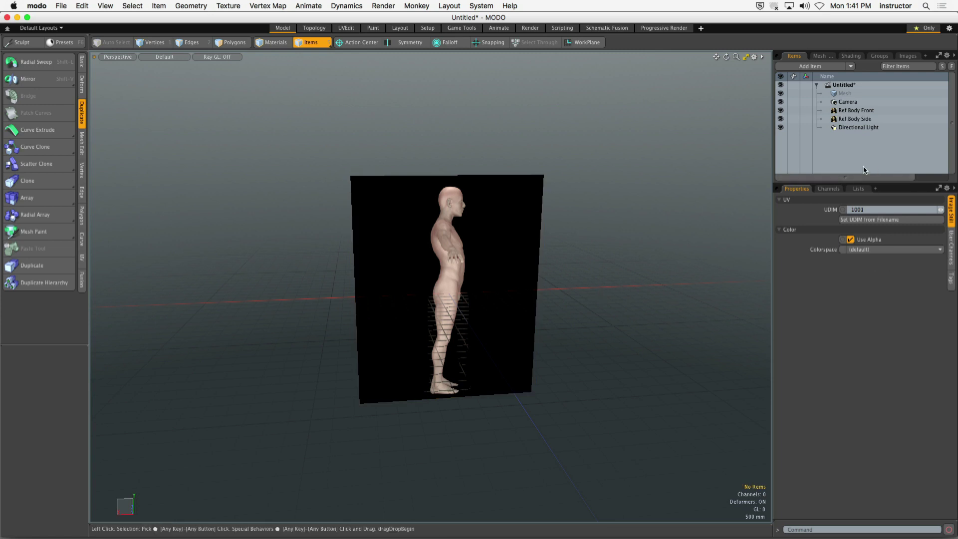
Add a third backdrop item, load human_body_ref_top from the Human_Body_Ref folder as its image and deselect it
{"action": "left_click", "coordinate": [851, 66]}
{"action": "left_click", "coordinate": [852, 44]}
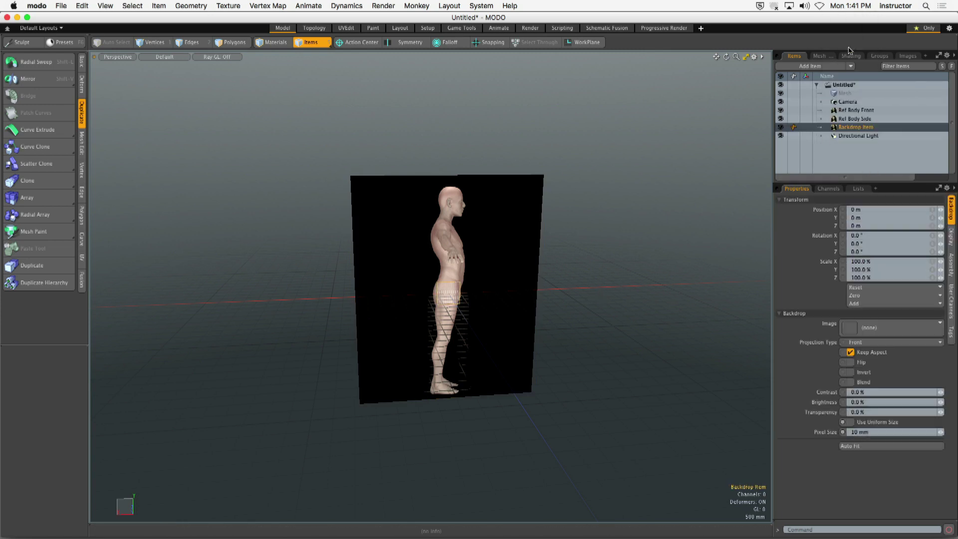
{"action": "left_click", "coordinate": [871, 333]}
{"action": "left_click", "coordinate": [861, 244]}
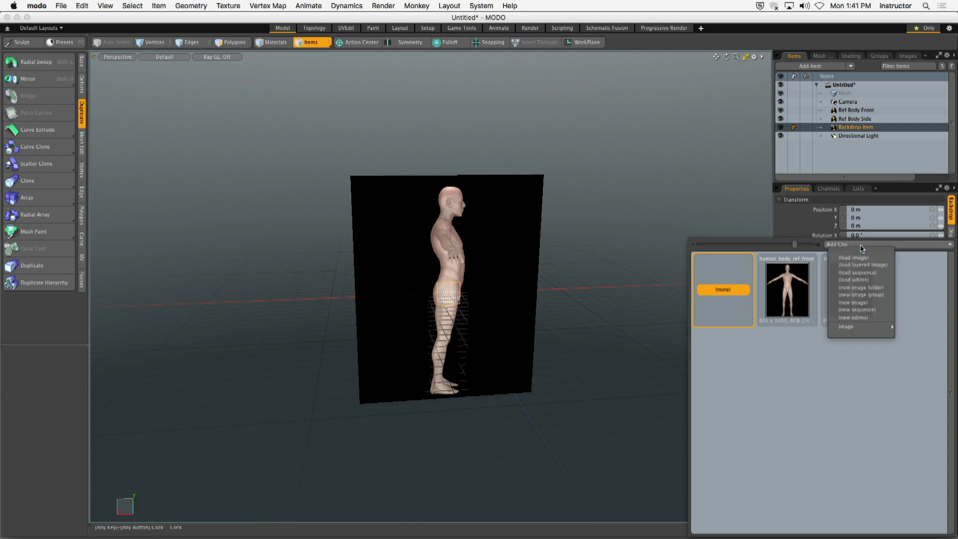
{"action": "left_click", "coordinate": [861, 259]}
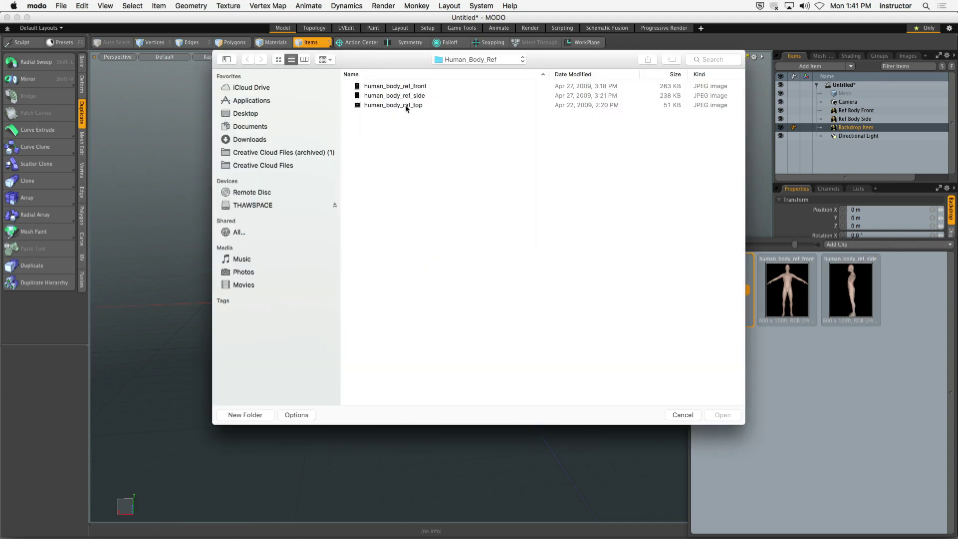
{"action": "left_click", "coordinate": [405, 106]}
{"action": "left_click", "coordinate": [722, 416]}
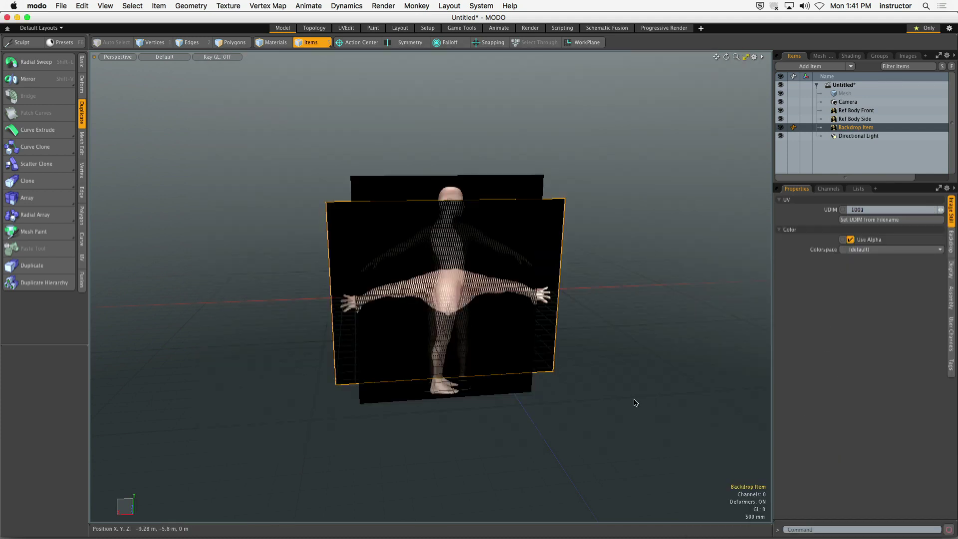
{"action": "left_click", "coordinate": [635, 402]}
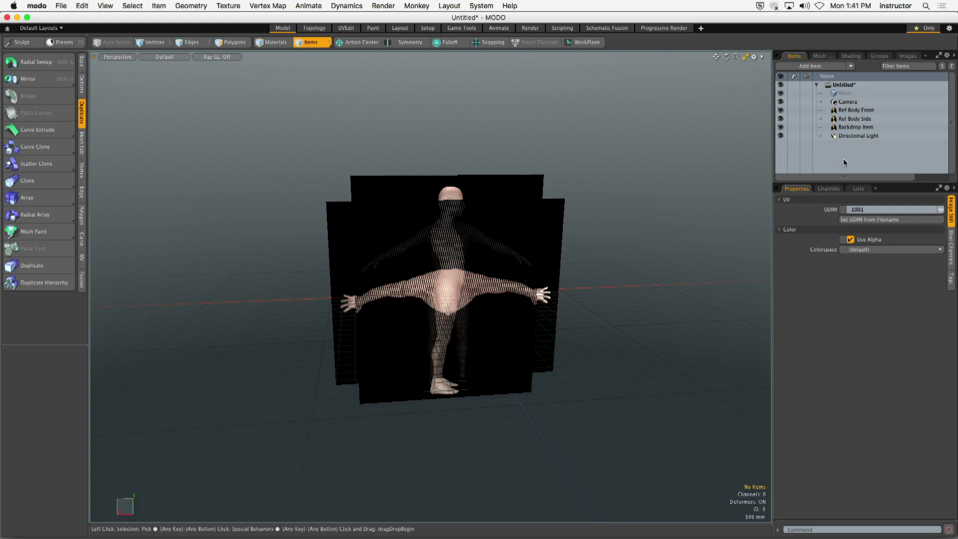
Rename the backdrop item holding the top reference image as "Ref Body Top"
{"action": "left_click", "coordinate": [851, 129]}
{"action": "double_click", "coordinate": [851, 128]}
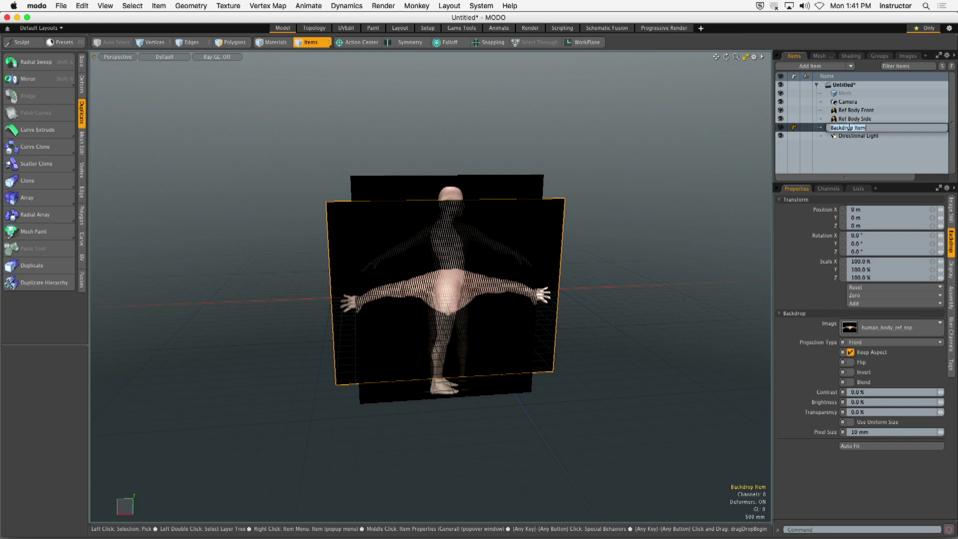
{"action": "type", "text": "Ref Body Top"}
{"action": "key", "text": "Return"}
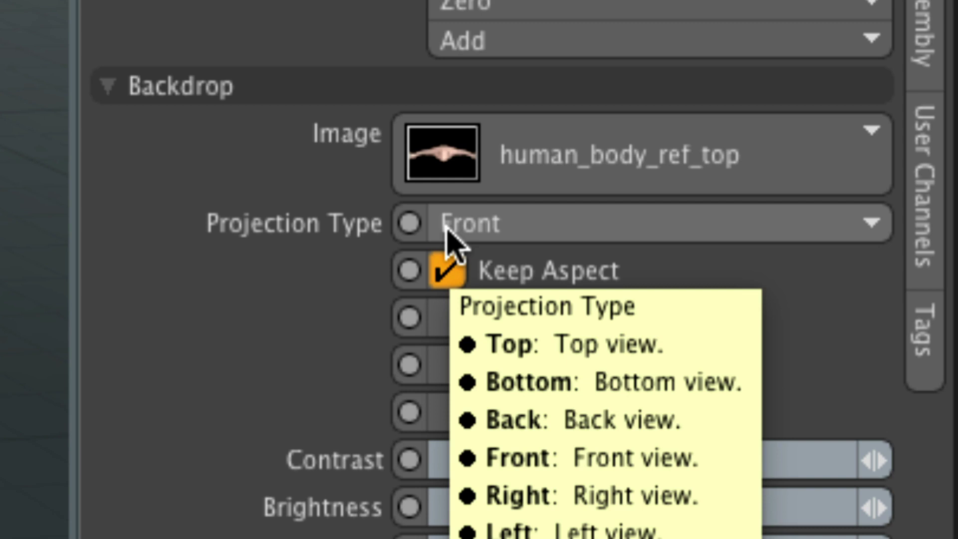
Set the Ref Body Top backdrop's projection type to Top and deselect the item
{"action": "left_click", "coordinate": [489, 234]}
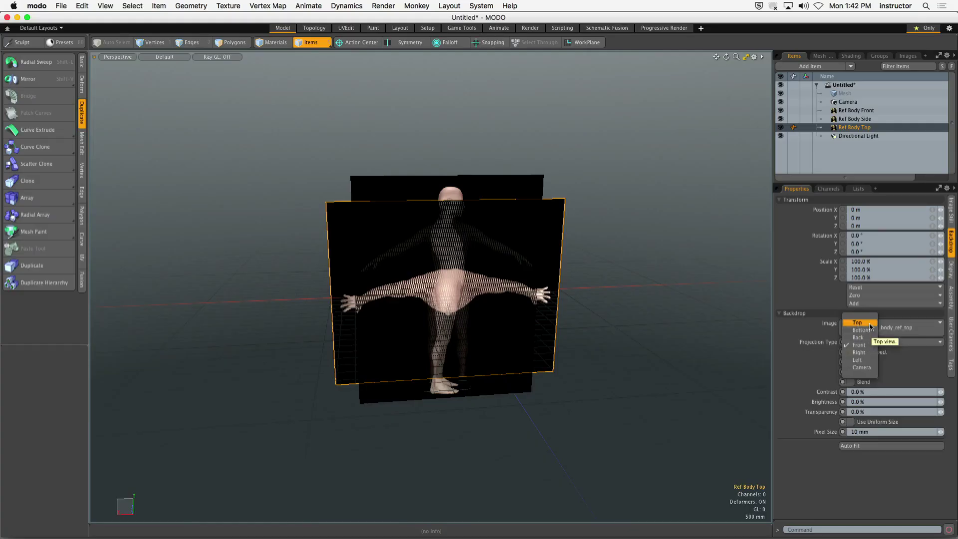
{"action": "left_click", "coordinate": [870, 325]}
{"action": "left_click", "coordinate": [689, 277]}
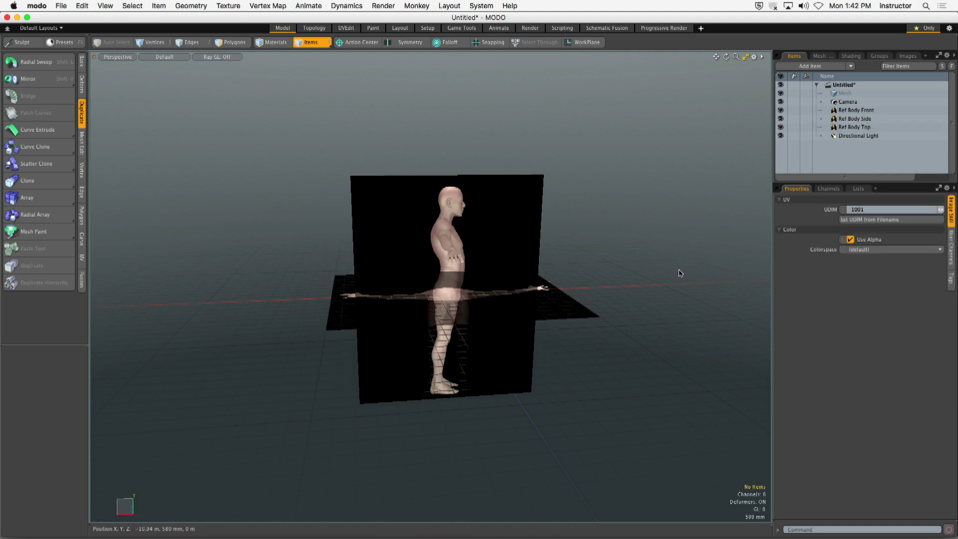
Set the Ref Body Side backdrop's projection type to Right and check the crossing image planes from another angle
{"action": "mouse_move", "coordinate": [627, 219]}
{"action": "left_mouse_down", "text": "alt"}
{"action": "mouse_move", "coordinate": [624, 280]}
{"action": "mouse_move", "coordinate": [614, 253]}
{"action": "mouse_move", "coordinate": [661, 220]}
{"action": "mouse_move", "coordinate": [614, 228]}
{"action": "left_mouse_up", "text": "alt"}
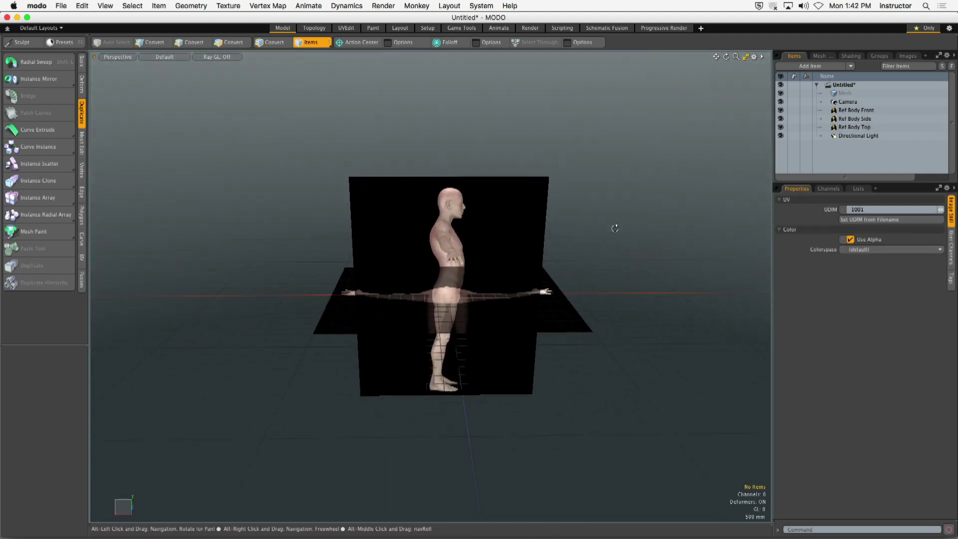
{"action": "left_click", "coordinate": [869, 119]}
{"action": "left_click", "coordinate": [865, 342]}
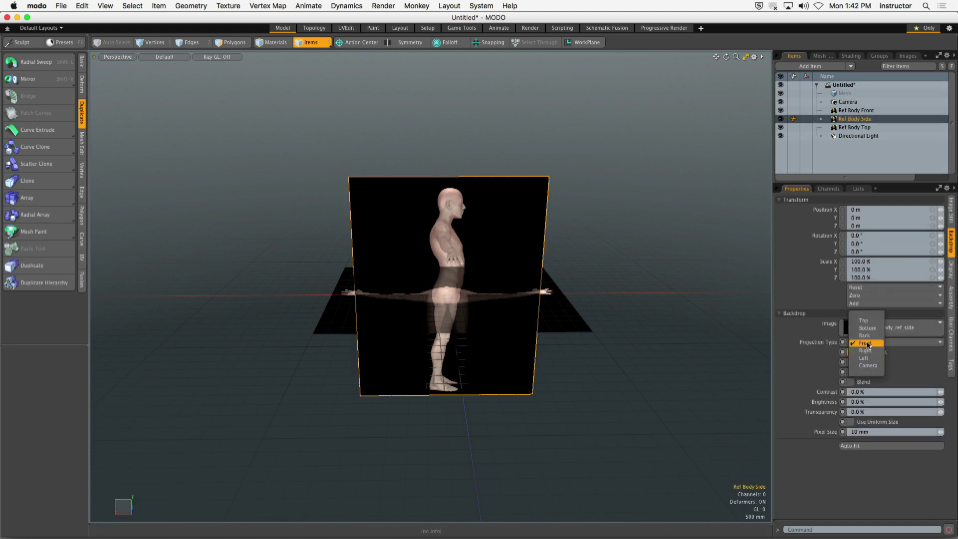
{"action": "left_click", "coordinate": [871, 353]}
{"action": "left_click", "coordinate": [656, 316]}
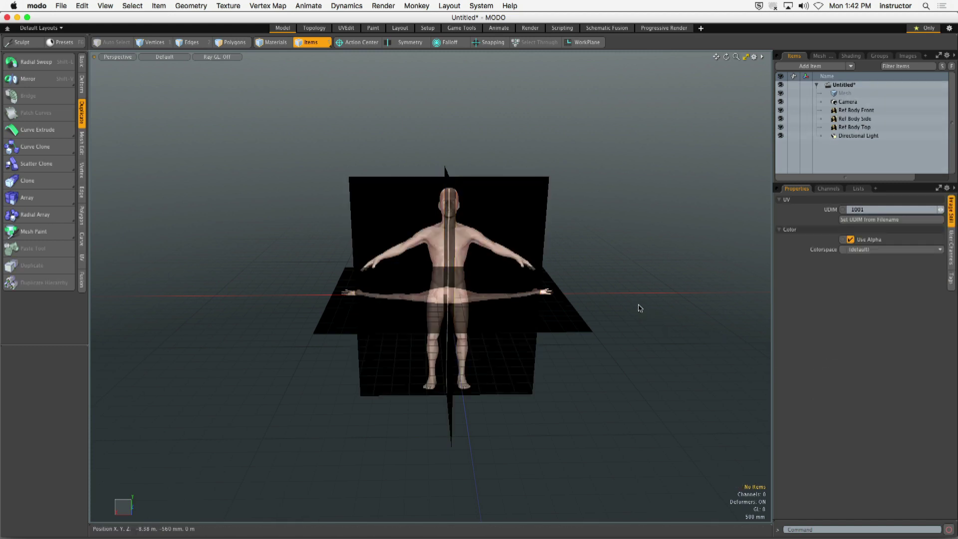
{"action": "left_click_drag", "start_coordinate": [637, 306], "coordinate": [331, 300], "text": "alt"}
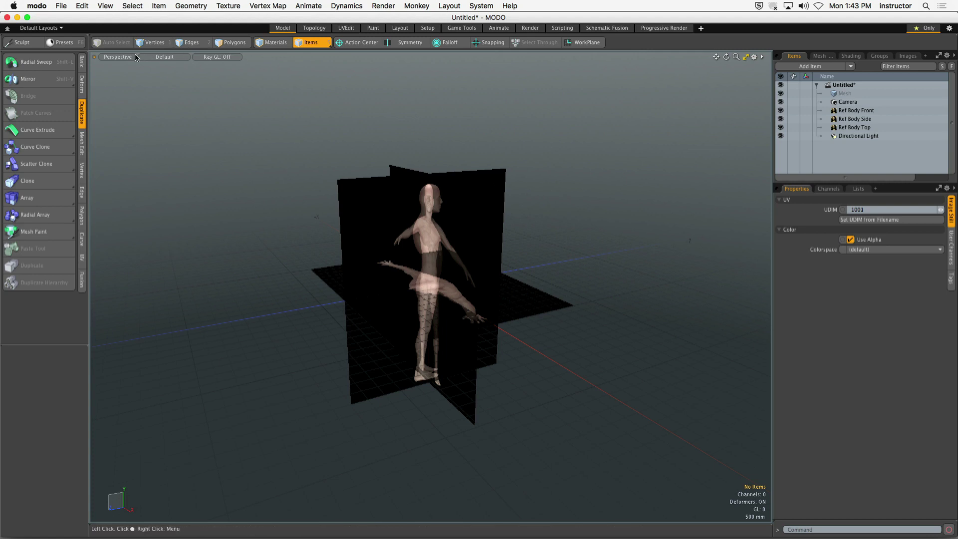
Switch the viewport to the Top view and set the Ref Body Top backdrop's transparency to 70%
{"action": "left_click", "coordinate": [118, 58]}
{"action": "left_click", "coordinate": [118, 16]}
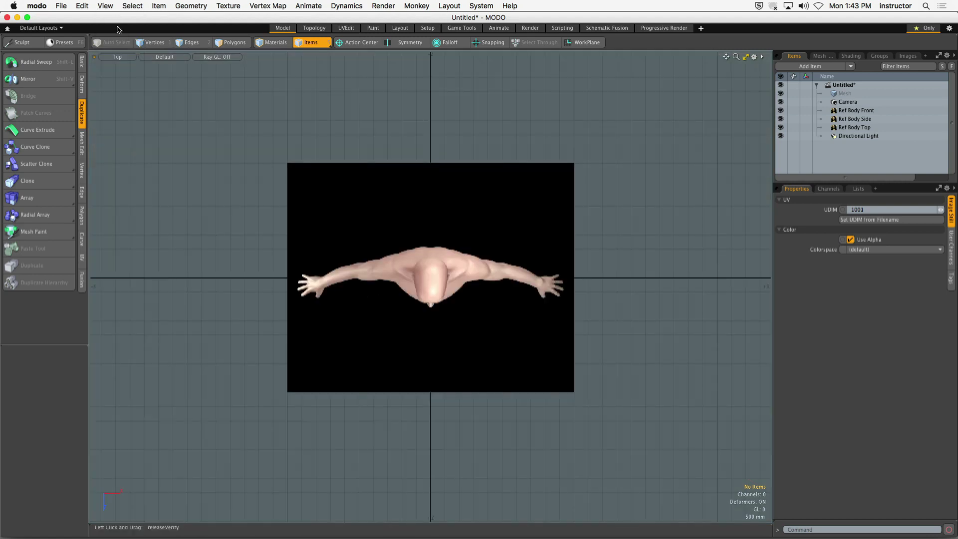
{"action": "scroll", "coordinate": [399, 212], "scroll_direction": "up", "scroll_amount": 2}
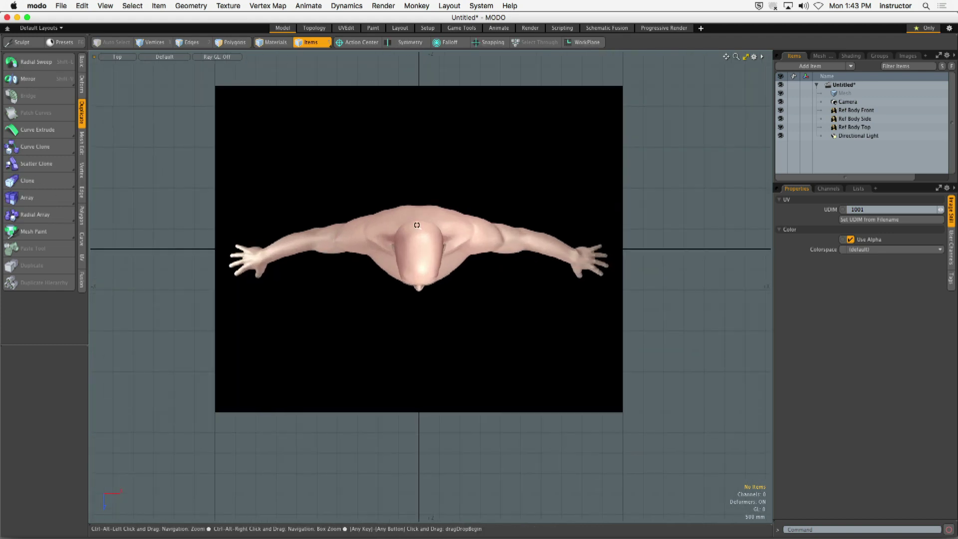
{"action": "scroll", "coordinate": [397, 219], "scroll_direction": "down", "scroll_amount": 2}
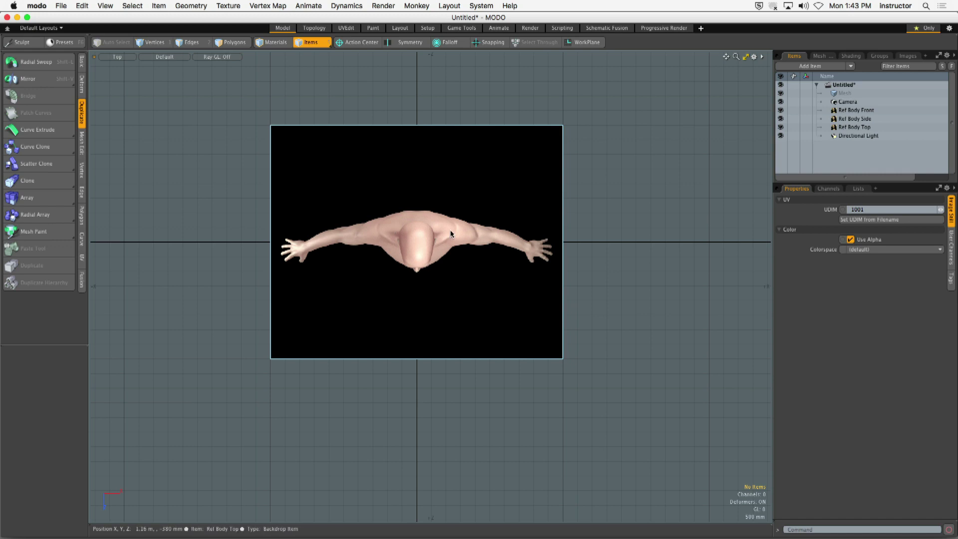
{"action": "left_click", "coordinate": [534, 182]}
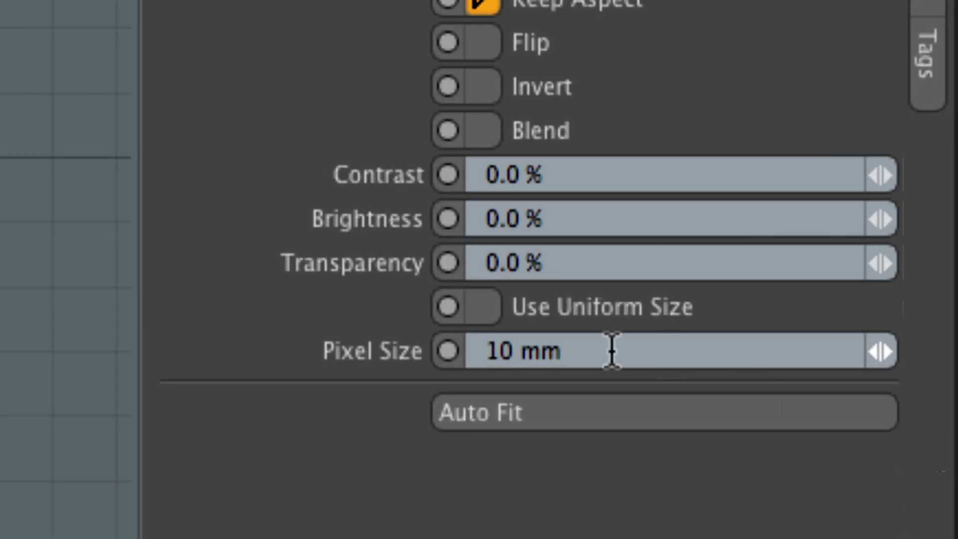
{"action": "left_click", "coordinate": [559, 267]}
{"action": "type", "text": "70"}
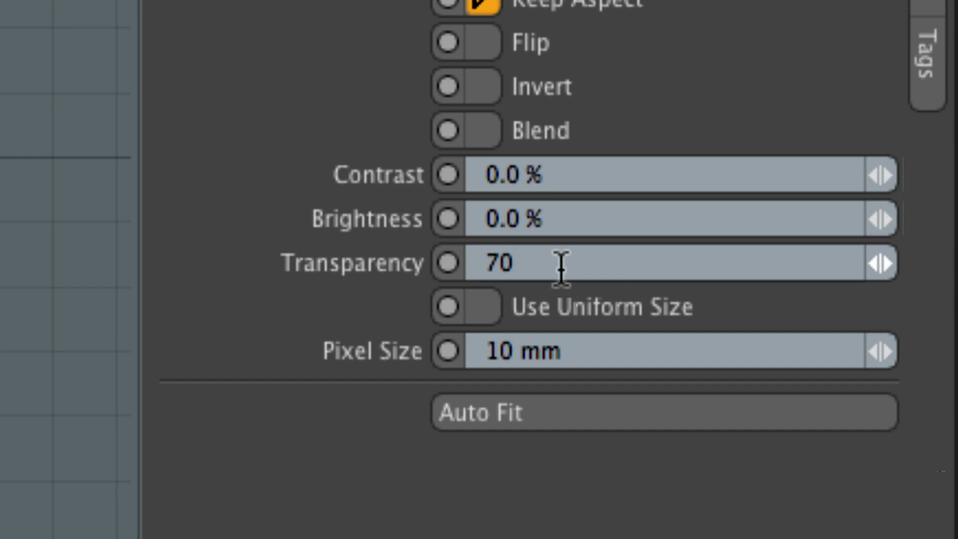
{"action": "key", "text": "Return"}
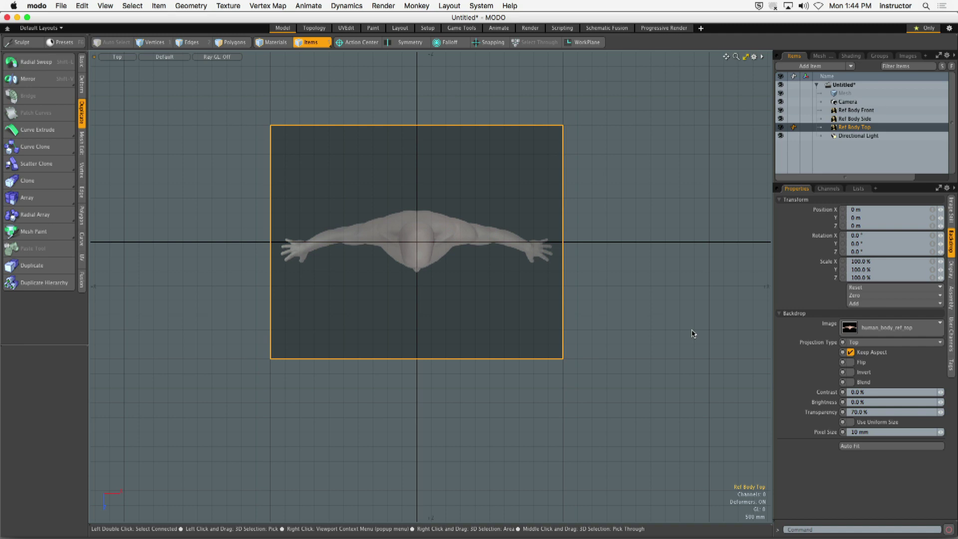
Switch the viewport to the Front view, fit it, and set the Ref Body Front backdrop's transparency to 70%
{"action": "left_click_drag", "start_coordinate": [376, 321], "coordinate": [220, 449], "text": "alt+shift"}
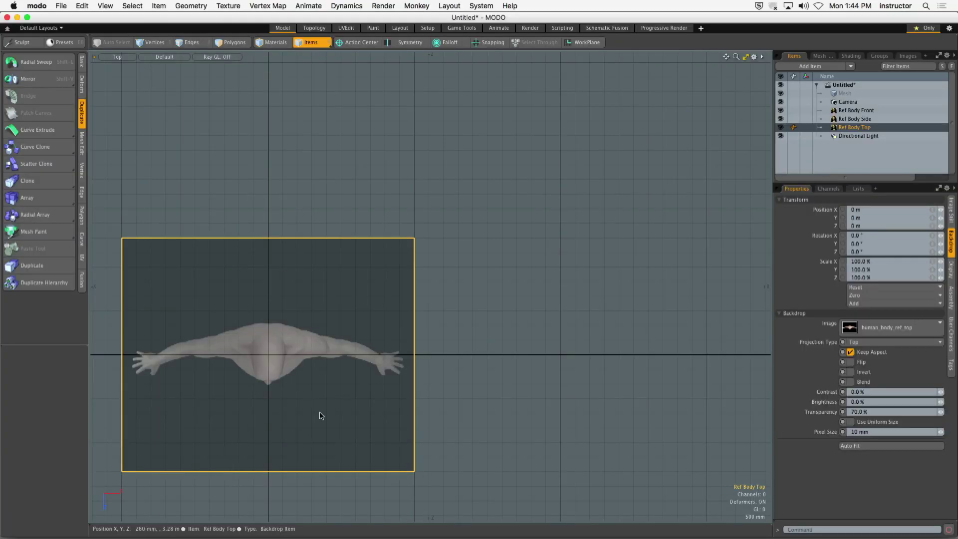
{"action": "left_click_drag", "start_coordinate": [321, 416], "coordinate": [387, 385], "text": "alt"}
{"action": "key", "text": "ctrl+space"}
{"action": "left_click", "coordinate": [453, 304]}
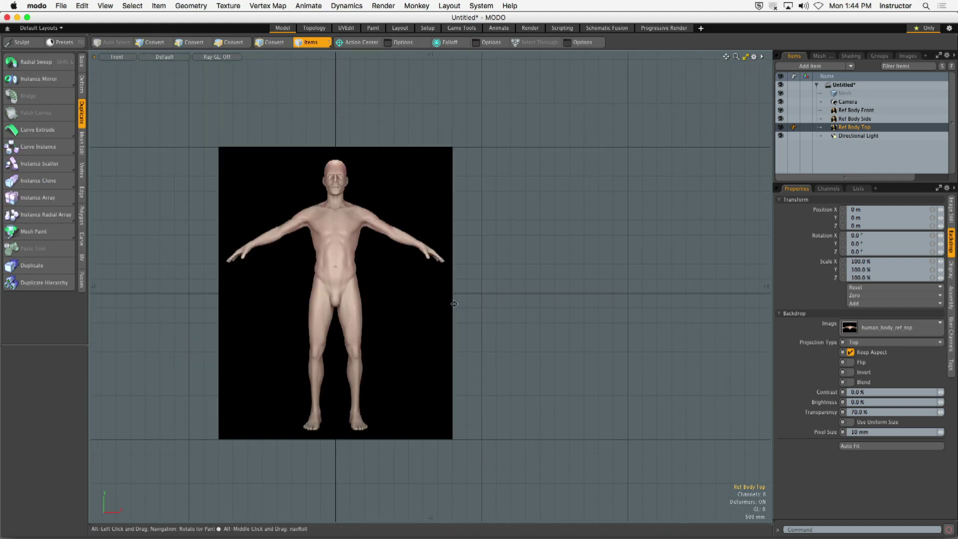
{"action": "key", "text": "a"}
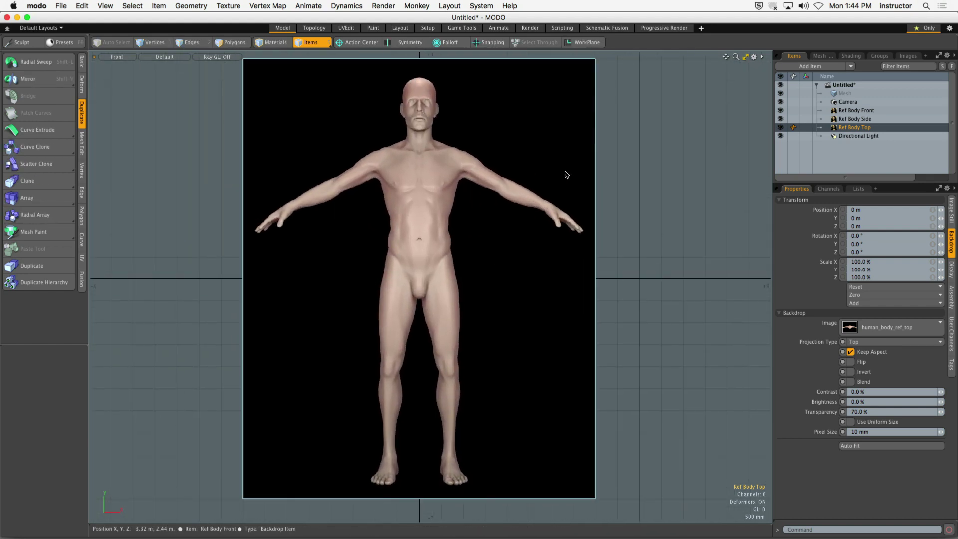
{"action": "left_click", "coordinate": [543, 301]}
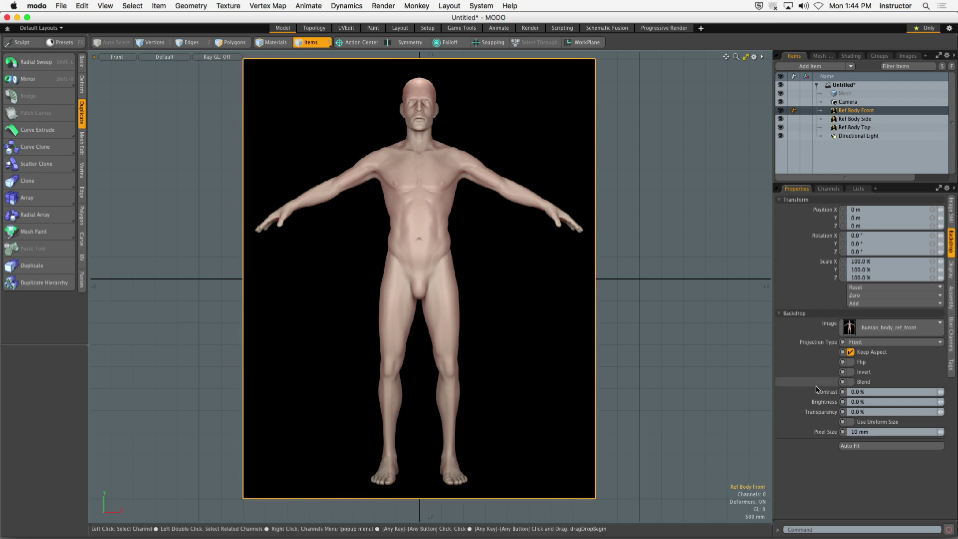
{"action": "left_click", "coordinate": [862, 412]}
{"action": "type", "text": "70"}
{"action": "key", "text": "Return"}
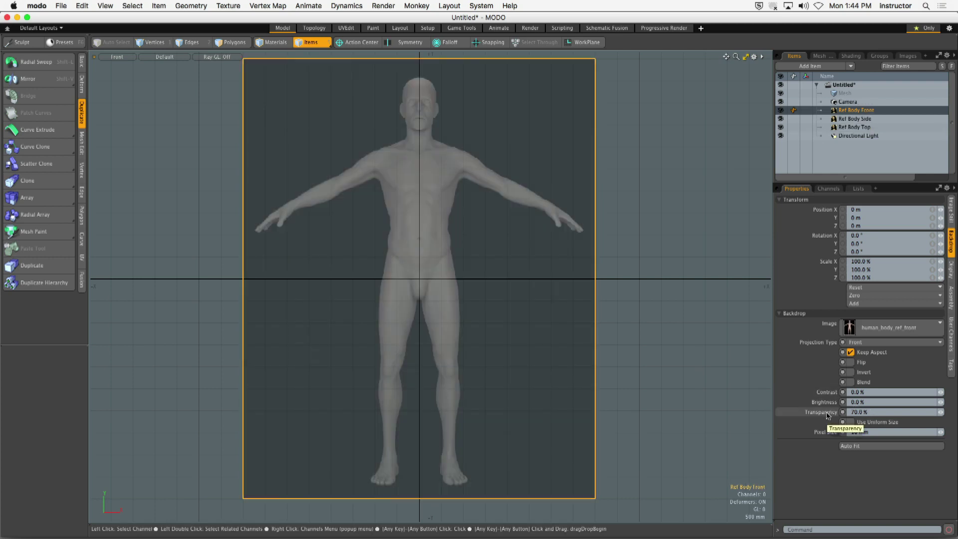
In the Right view, set the Ref Body Side backdrop's transparency to 70% and turn on its Flip option
{"action": "left_click", "coordinate": [706, 140]}
{"action": "key", "text": "ctrl+space"}
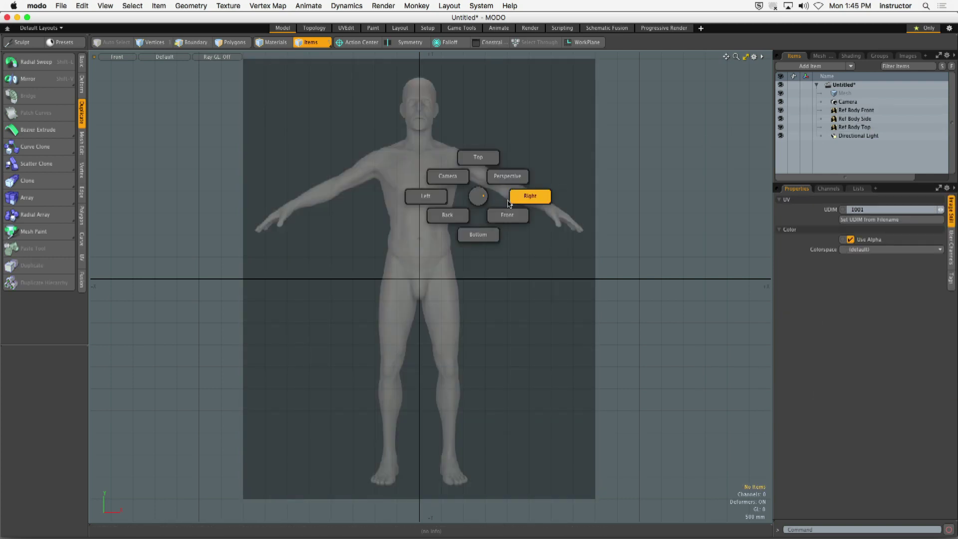
{"action": "left_click", "coordinate": [508, 204]}
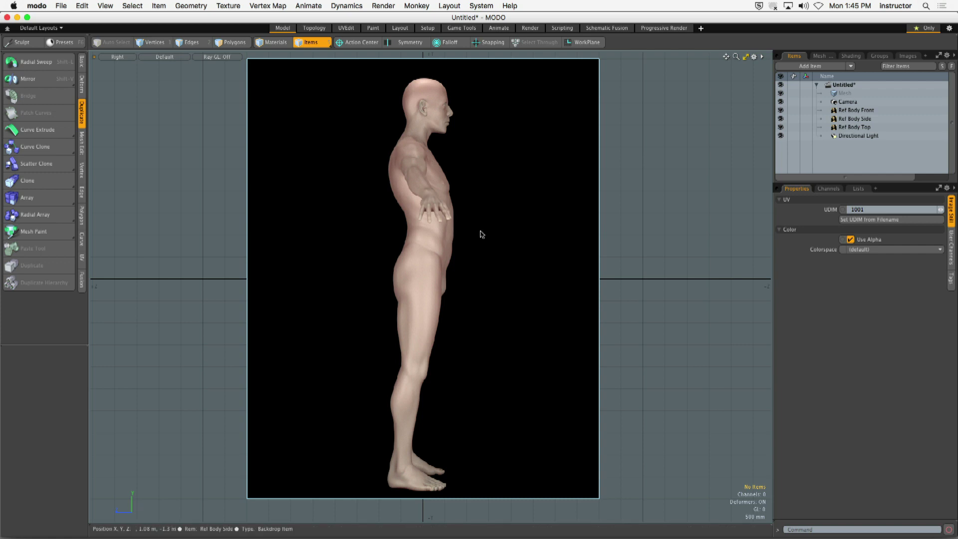
{"action": "left_click_drag", "start_coordinate": [481, 235], "coordinate": [209, 482], "text": "alt+shift"}
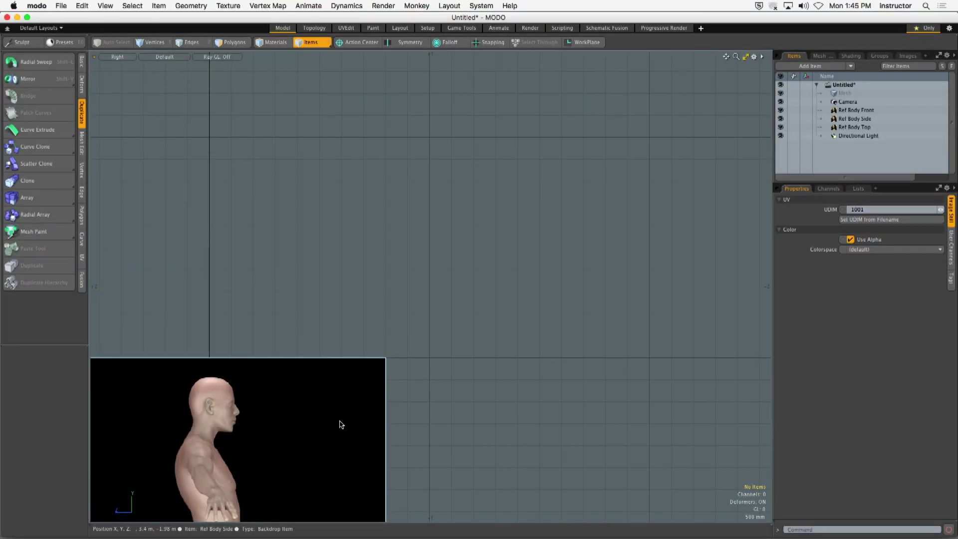
{"action": "left_click", "coordinate": [341, 425]}
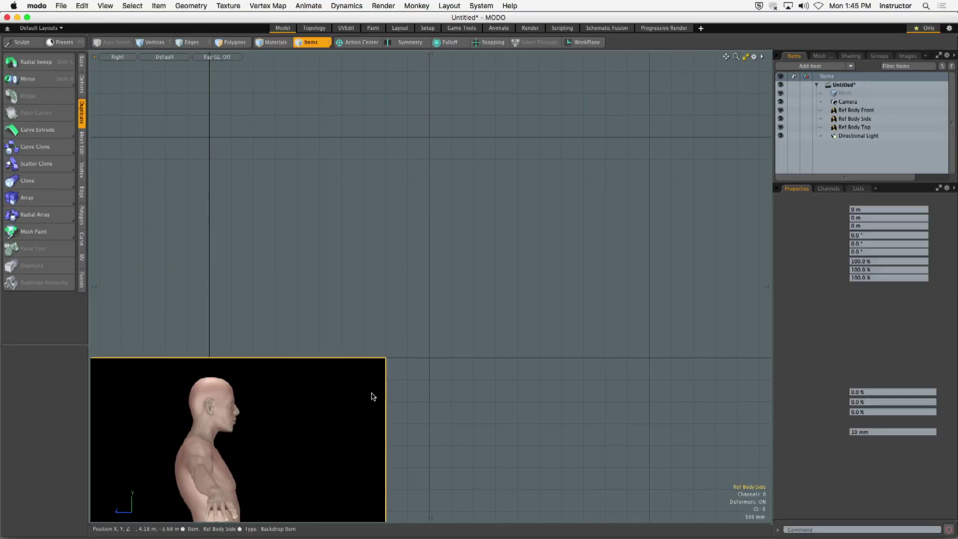
{"action": "key", "text": "shift+a"}
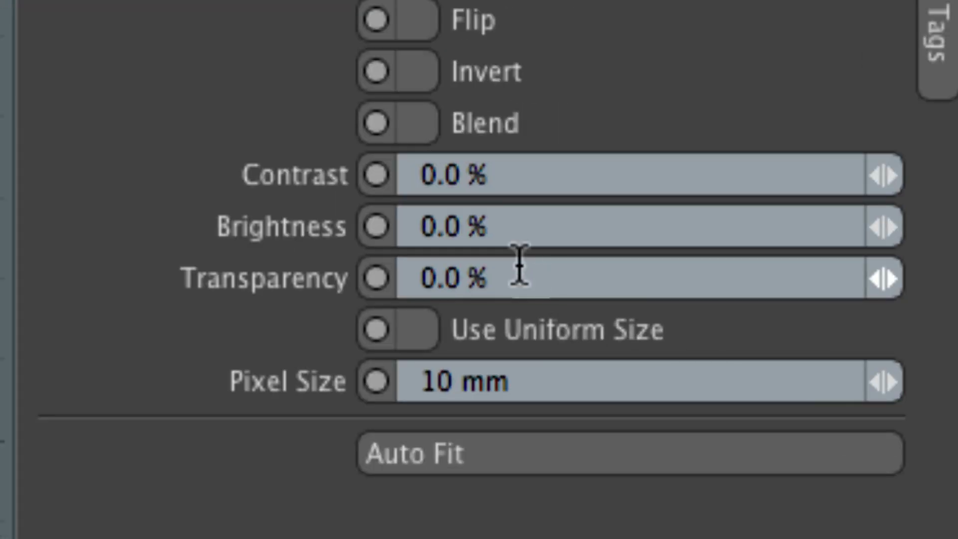
{"action": "left_click_drag", "start_coordinate": [871, 409], "coordinate": [846, 412]}
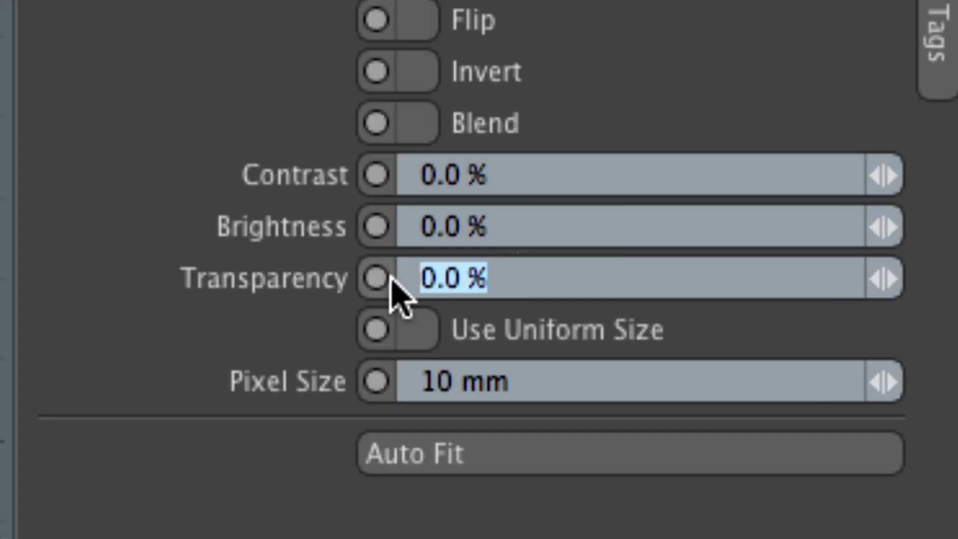
{"action": "type", "text": "70"}
{"action": "key", "text": "Return"}
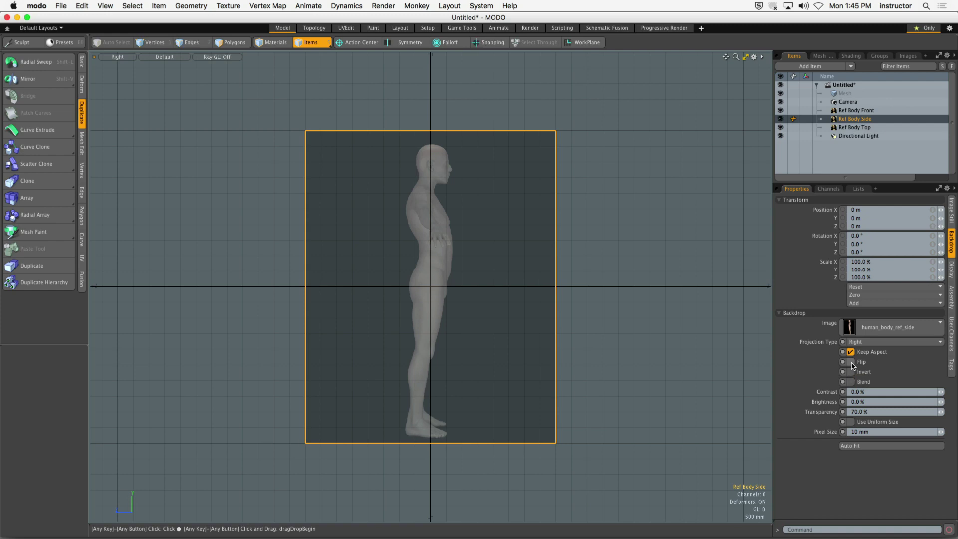
{"action": "left_click", "coordinate": [851, 363]}
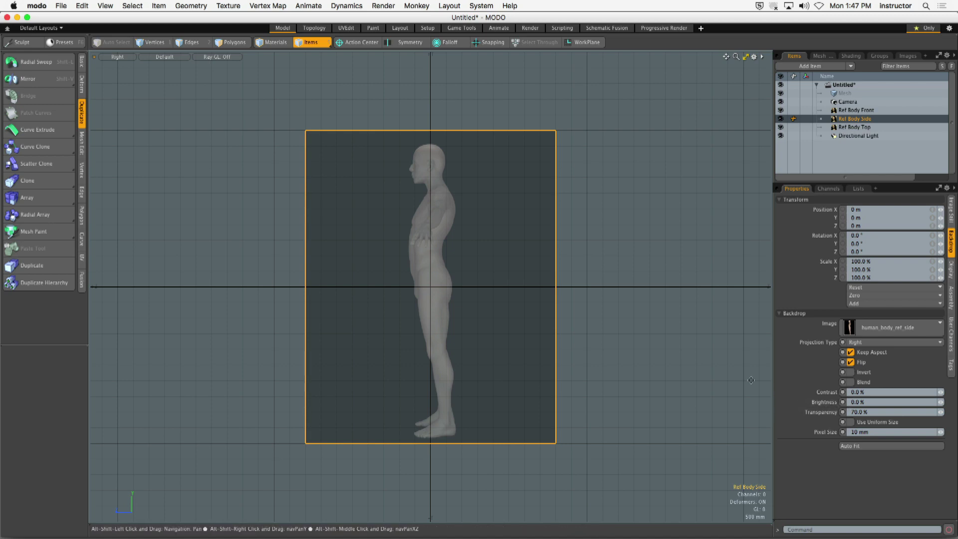
{"action": "left_click_drag", "start_coordinate": [516, 294], "coordinate": [532, 284], "text": "alt+shift"}
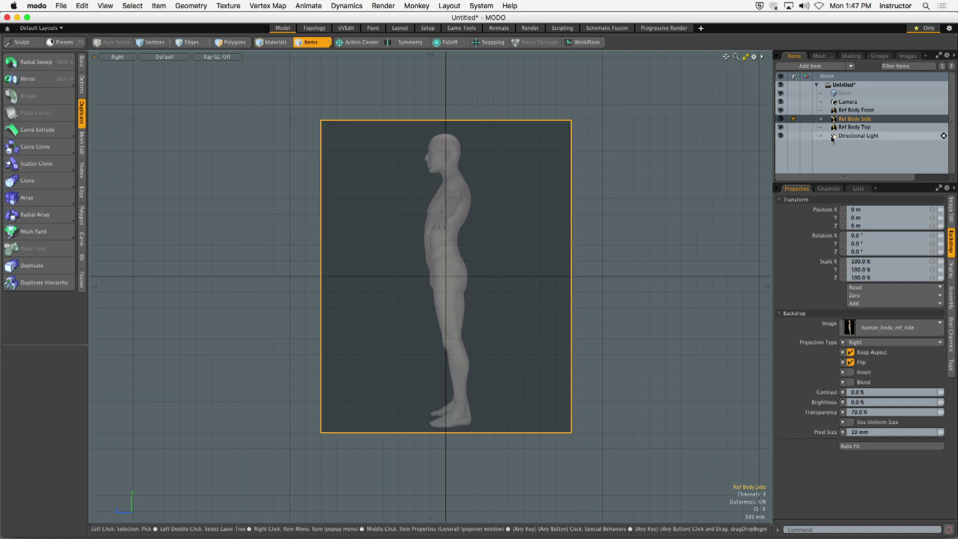
Compare the position of the head between the Front and Right views of the reference backdrops
{"action": "left_click", "coordinate": [848, 110]}
{"action": "key", "text": "ctrl+space"}
{"action": "left_click", "coordinate": [473, 210]}
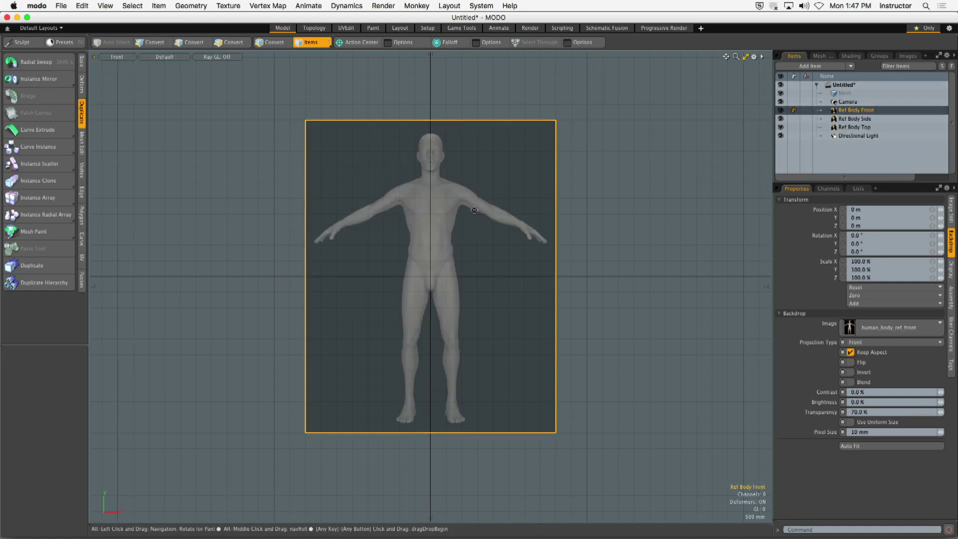
{"action": "key", "text": "a"}
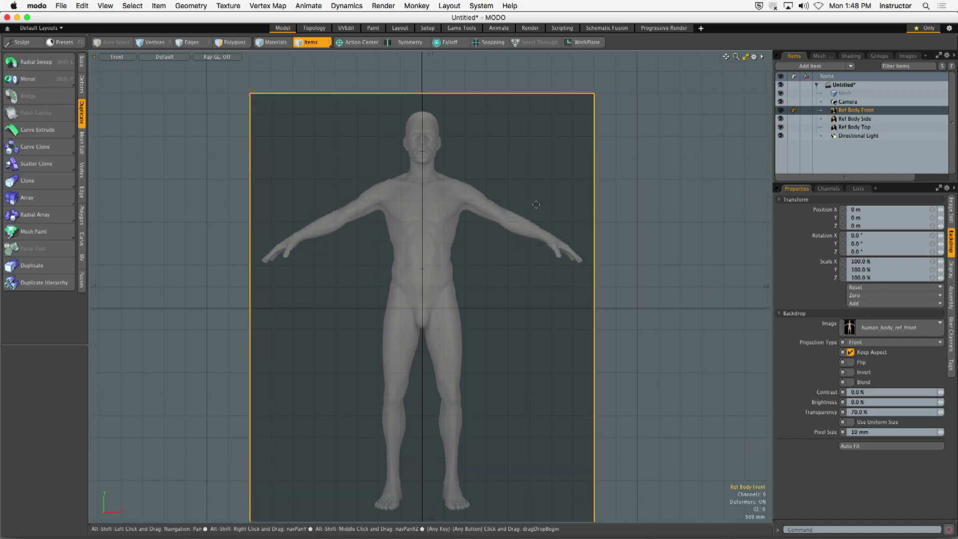
{"action": "scroll", "coordinate": [479, 195], "scroll_direction": "up", "scroll_amount": 5}
{"action": "scroll", "coordinate": [500, 204], "scroll_direction": "up", "scroll_amount": 2}
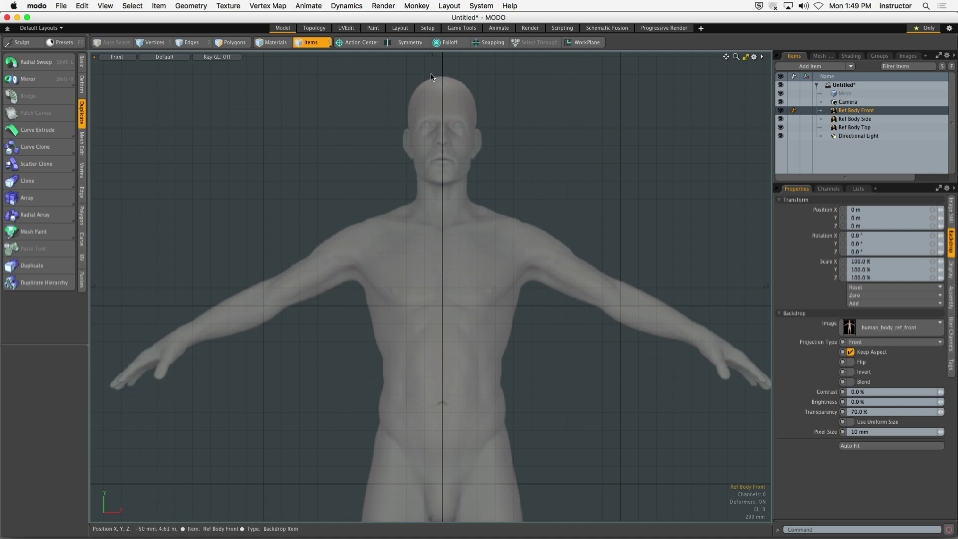
{"action": "key", "text": "KP_3"}
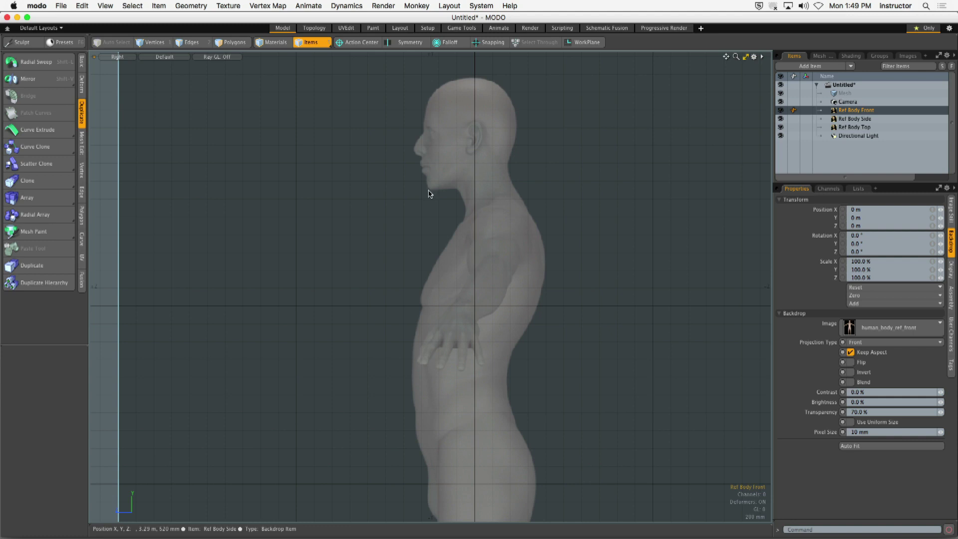
{"action": "key", "text": "ctrl+space"}
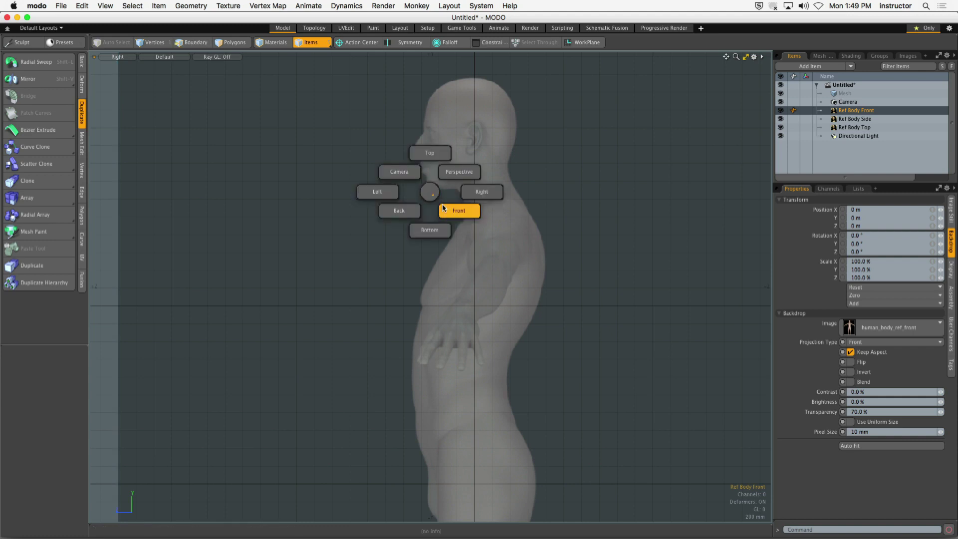
{"action": "left_click", "coordinate": [443, 207]}
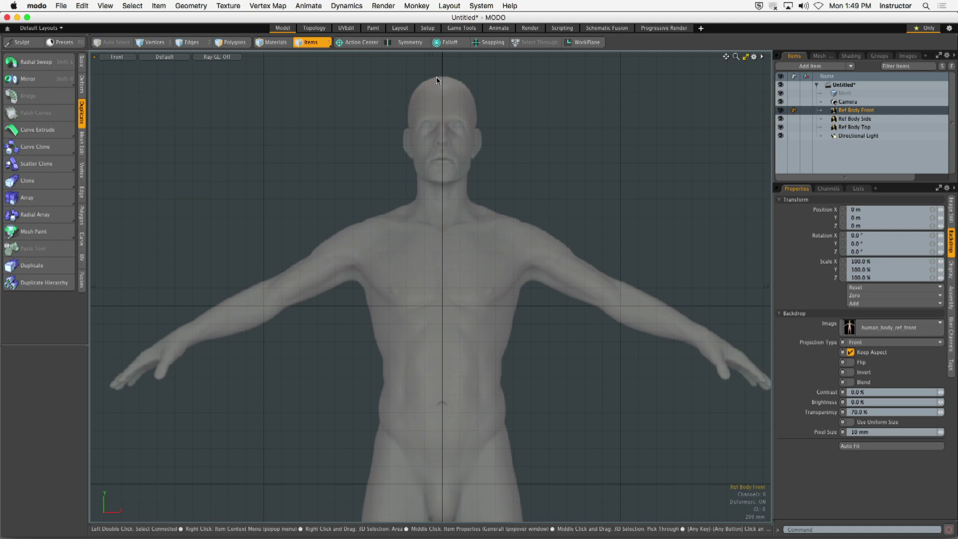
Compare the position of the feet between the Right and Front views of the reference backdrops
{"action": "key", "text": "ctrl+alt+space"}
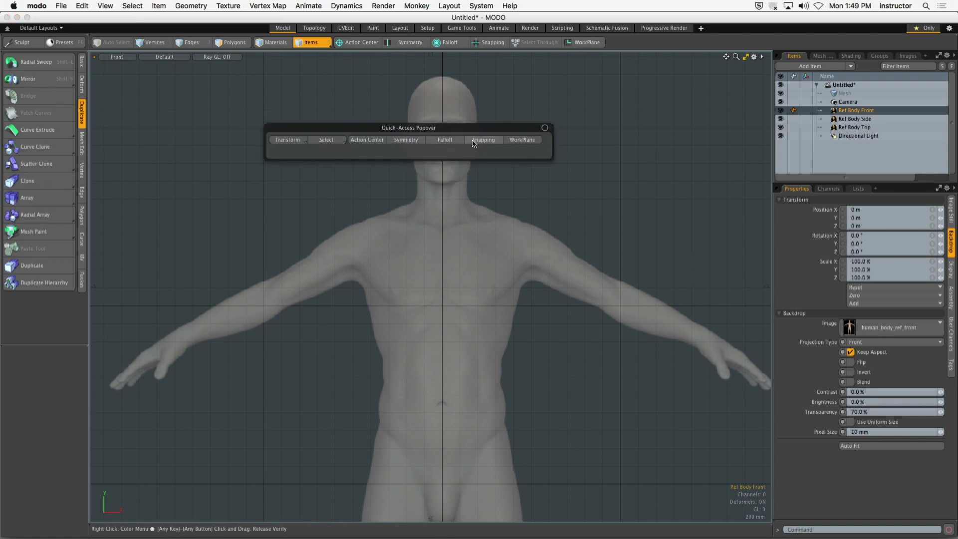
{"action": "left_click", "coordinate": [472, 141]}
{"action": "left_click_drag", "start_coordinate": [474, 146], "coordinate": [378, 155], "text": "ctrl+alt"}
{"action": "scroll", "coordinate": [425, 457], "scroll_direction": "up", "scroll_amount": 8}
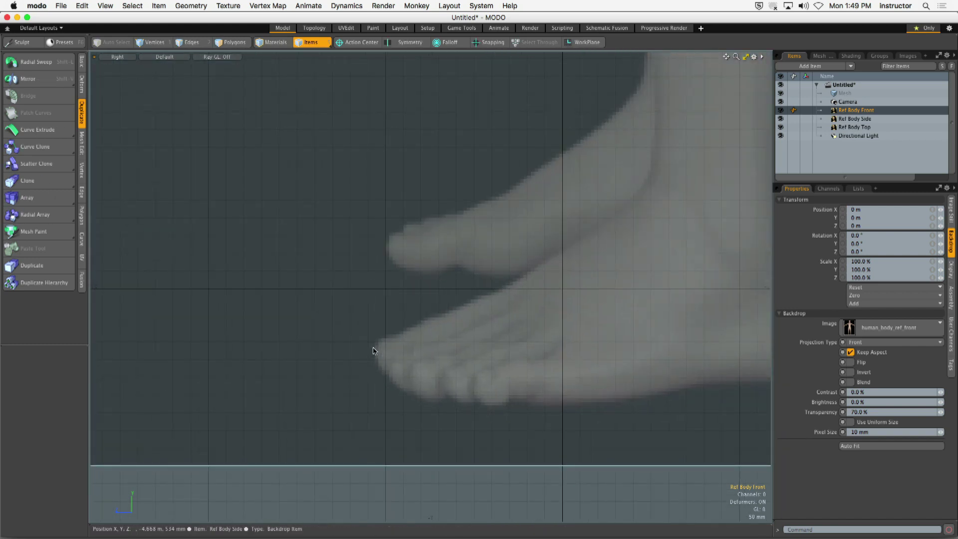
{"action": "left_click_drag", "start_coordinate": [524, 402], "coordinate": [488, 361], "text": "ctrl+alt"}
{"action": "left_click_drag", "start_coordinate": [488, 361], "coordinate": [545, 452], "text": "alt+shift"}
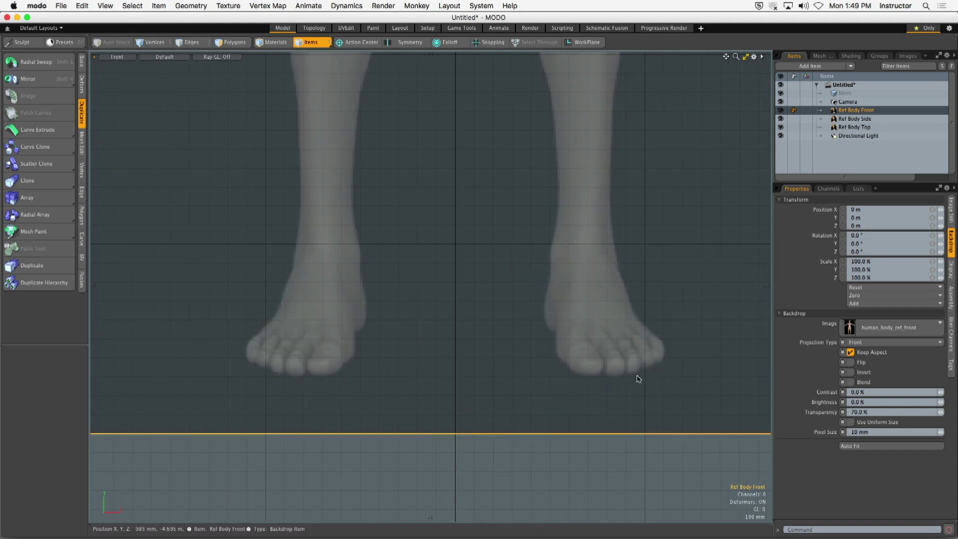
{"action": "left_click_drag", "start_coordinate": [571, 379], "coordinate": [691, 231], "text": "ctrl+alt"}
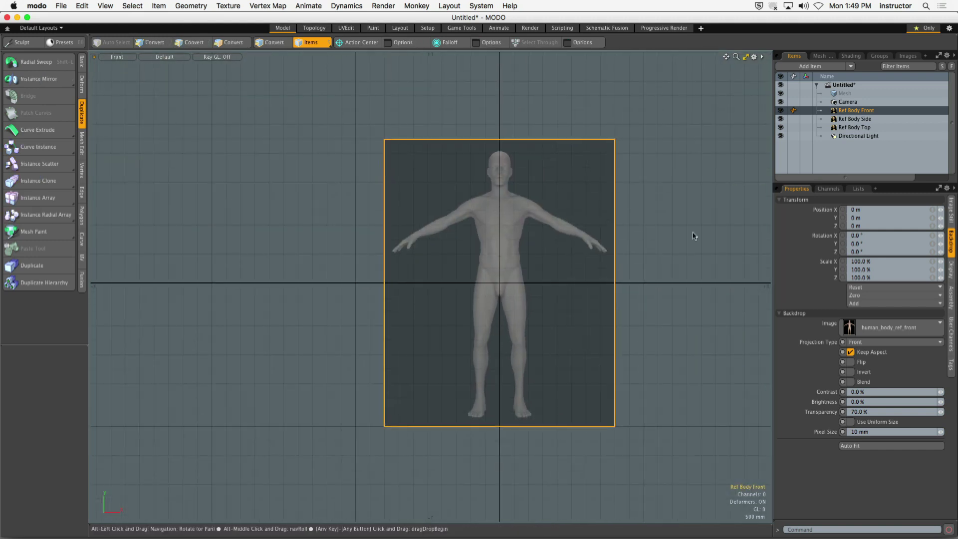
Create a flat rectangle about 15.5 m wide and 1 m high above the head in the Front view
{"action": "left_click", "coordinate": [726, 170]}
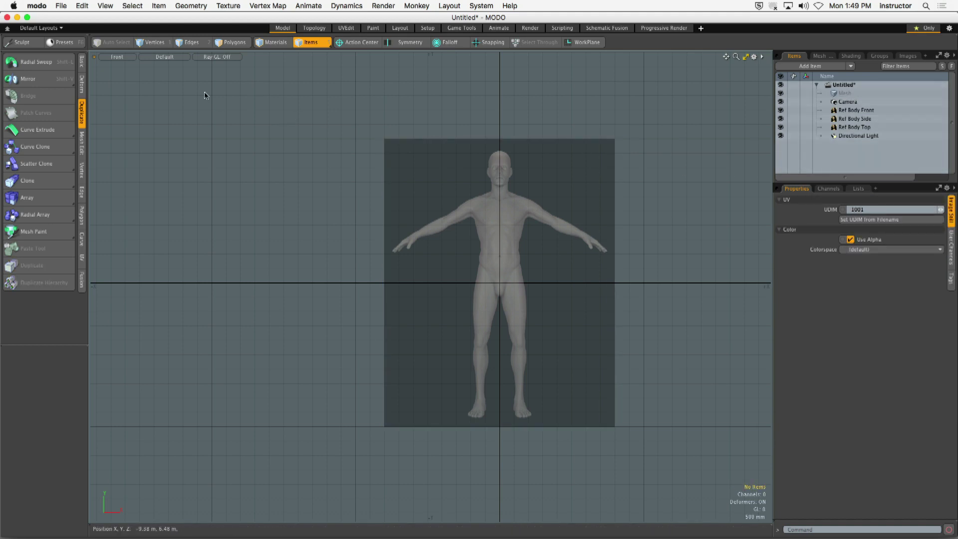
{"action": "left_click", "coordinate": [82, 63]}
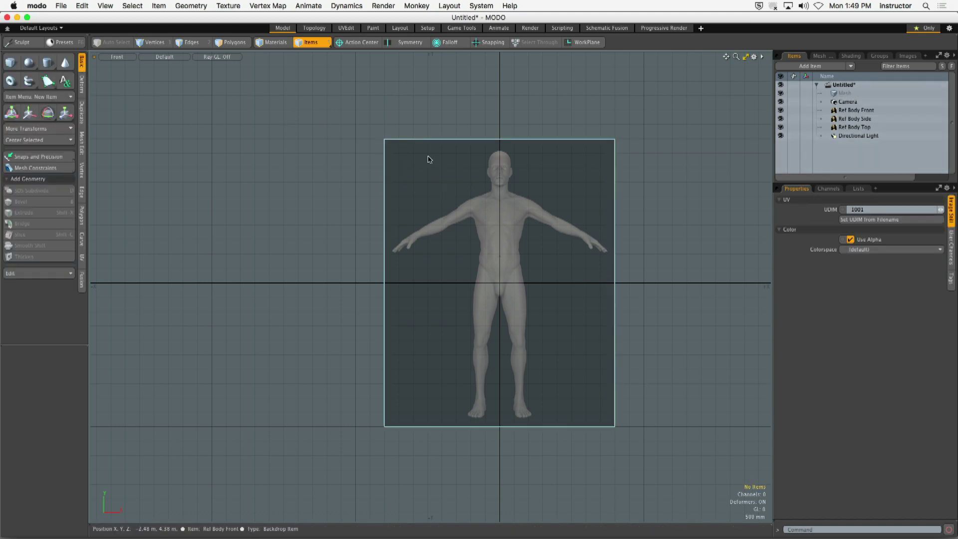
{"action": "left_click", "coordinate": [11, 62]}
{"action": "left_click_drag", "start_coordinate": [310, 120], "coordinate": [293, 143], "text": "alt+shift"}
{"action": "left_click_drag", "start_coordinate": [244, 116], "coordinate": [690, 144]}
{"action": "scroll", "coordinate": [492, 126], "scroll_direction": "up", "scroll_amount": 5}
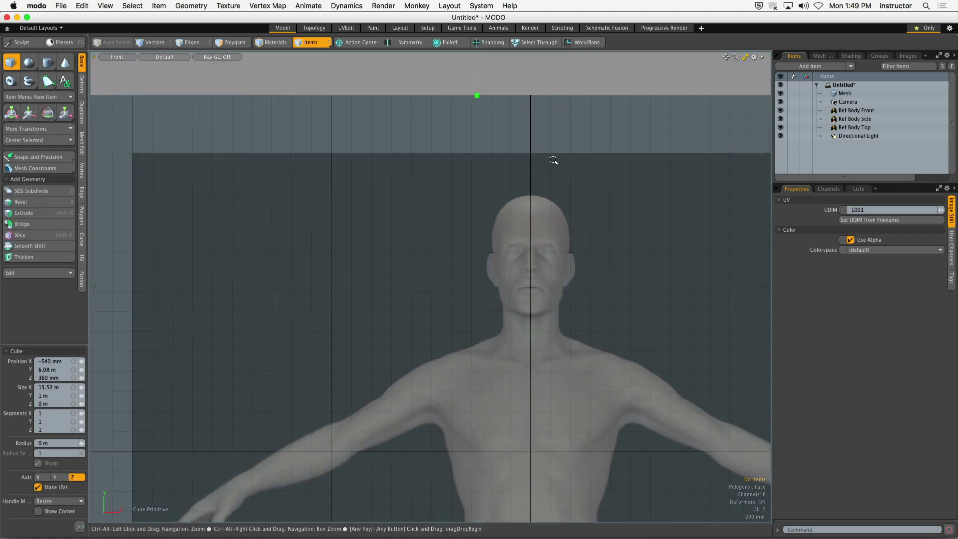
{"action": "left_click_drag", "start_coordinate": [468, 30], "coordinate": [458, 85], "text": "alt+shift"}
{"action": "key", "text": "space"}
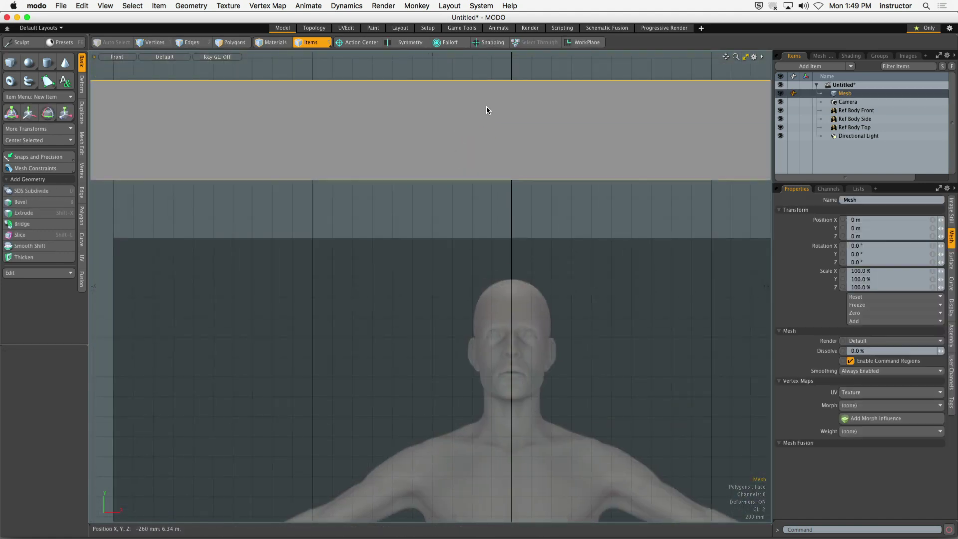
Move the rectangle polygon down until its lower edge rests on the crown of the head
{"action": "key", "text": "3"}
{"action": "left_click", "coordinate": [482, 121]}
{"action": "left_click_drag", "start_coordinate": [507, 176], "coordinate": [524, 243]}
{"action": "left_click_drag", "start_coordinate": [523, 282], "coordinate": [404, 281], "text": "ctrl+alt"}
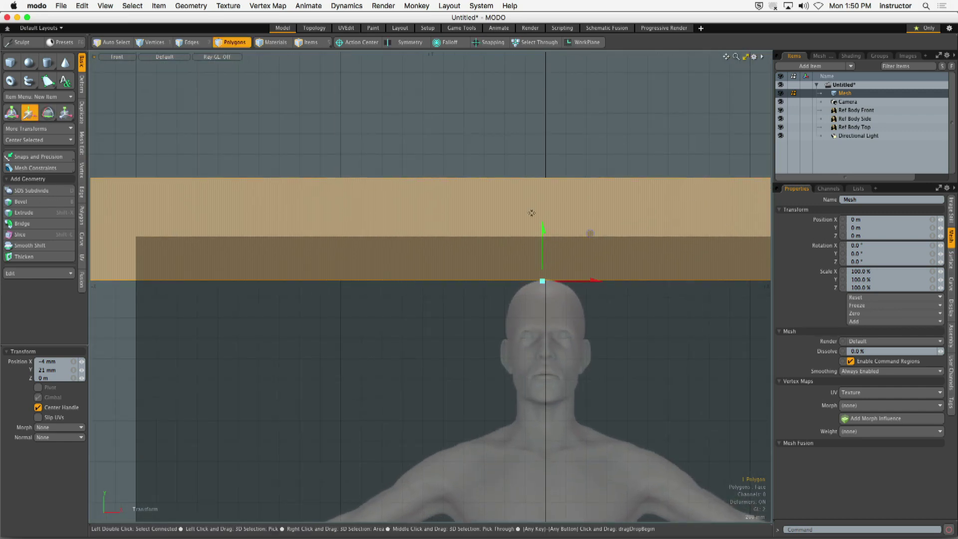
{"action": "key", "text": "space"}
{"action": "left_click", "coordinate": [530, 175]}
{"action": "left_click_drag", "start_coordinate": [530, 175], "coordinate": [547, 249], "text": "ctrl+alt"}
{"action": "left_click", "coordinate": [566, 268]}
{"action": "key", "text": "w"}
{"action": "left_click_drag", "start_coordinate": [547, 249], "coordinate": [367, 246], "text": "ctrl+alt"}
{"action": "key", "text": "space"}
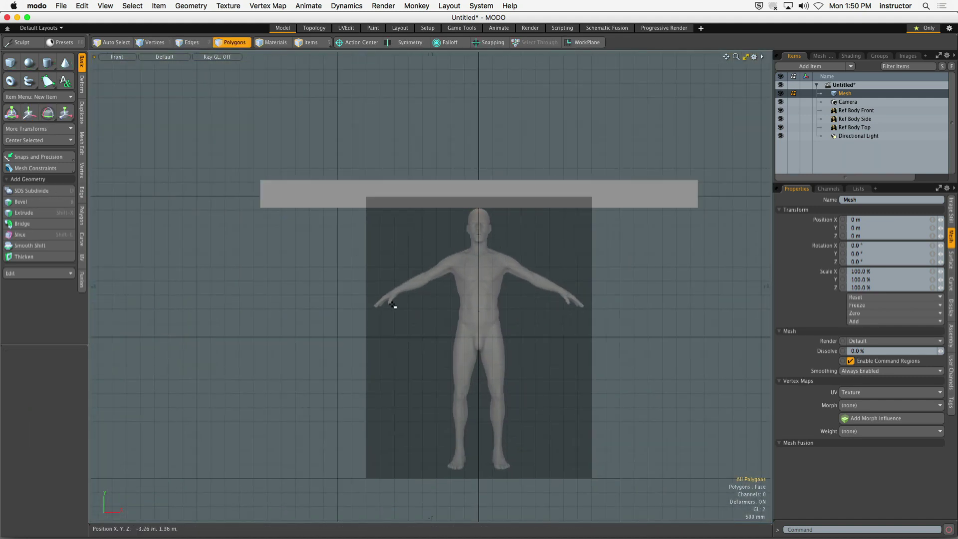
Duplicate the rectangle and move the copy down about 10.27 m so its upper edge meets the soles of the feet
{"action": "scroll", "coordinate": [634, 273], "scroll_direction": "down", "scroll_amount": 1}
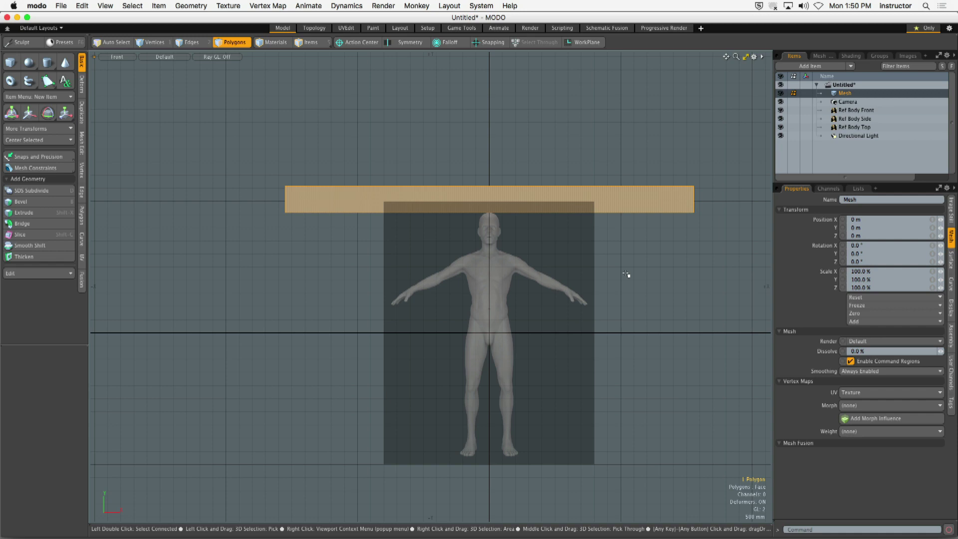
{"action": "left_click_drag", "start_coordinate": [592, 268], "coordinate": [570, 265], "text": "ctrl+alt"}
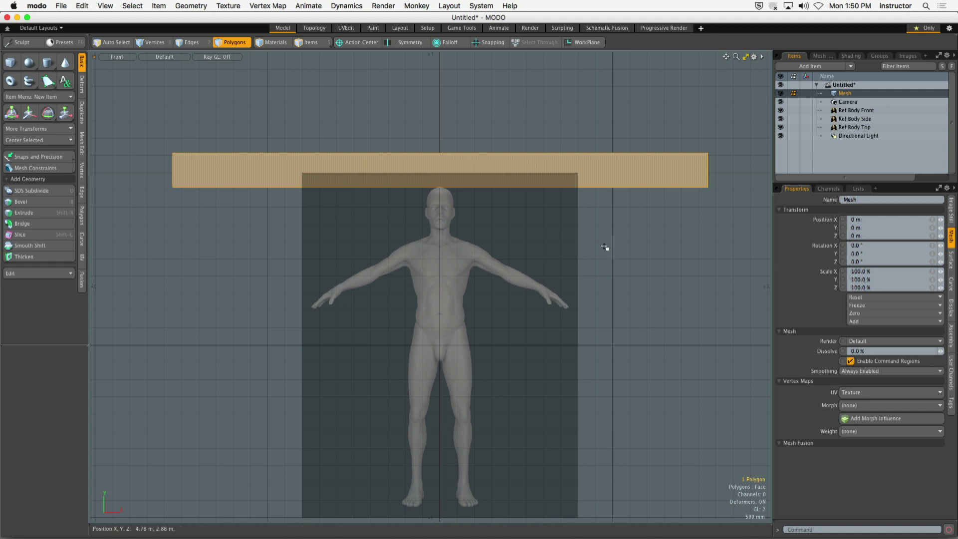
{"action": "key", "text": "w"}
{"action": "left_click_drag", "start_coordinate": [487, 124], "coordinate": [468, 160]}
{"action": "left_click_drag", "start_coordinate": [468, 159], "coordinate": [494, 173], "text": "ctrl+alt"}
{"action": "left_click_drag", "start_coordinate": [473, 107], "coordinate": [474, 350]}
{"action": "left_click_drag", "start_coordinate": [483, 293], "coordinate": [452, 141], "text": "alt+shift"}
{"action": "left_click_drag", "start_coordinate": [452, 141], "coordinate": [590, 269], "text": "ctrl+alt"}
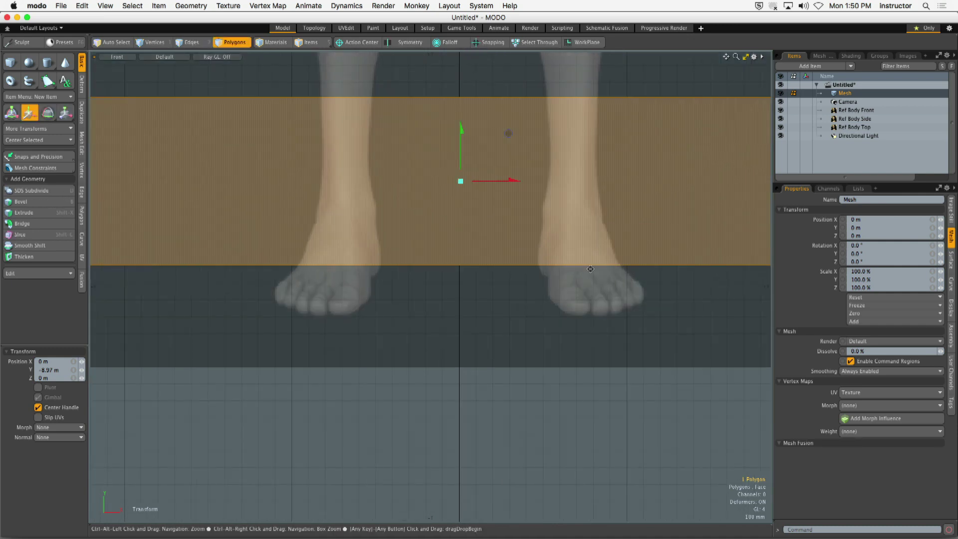
{"action": "left_click_drag", "start_coordinate": [461, 150], "coordinate": [460, 368]}
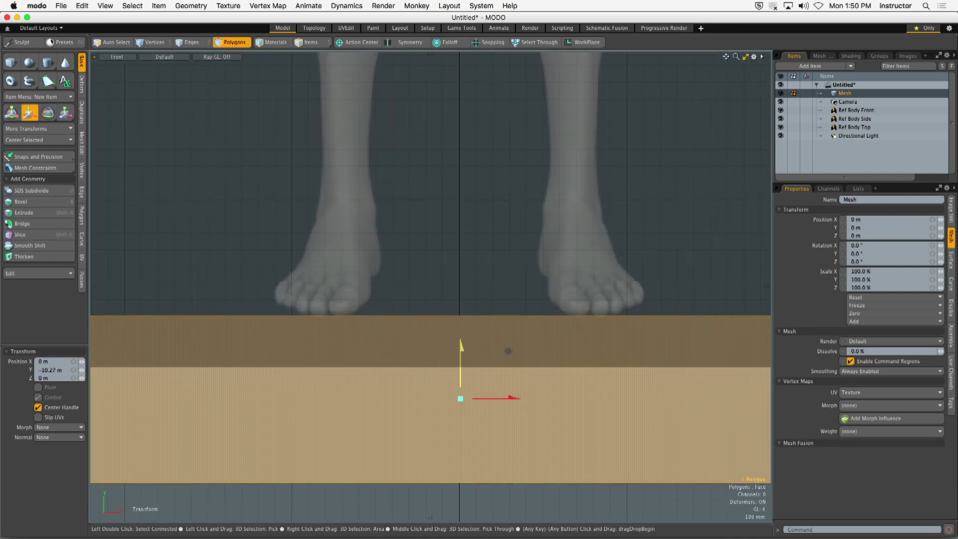
In the Right view, select both rectangles and extrude them about 13.7 m in the negative Z direction
{"action": "key", "text": "grave"}
{"action": "left_click", "coordinate": [483, 294]}
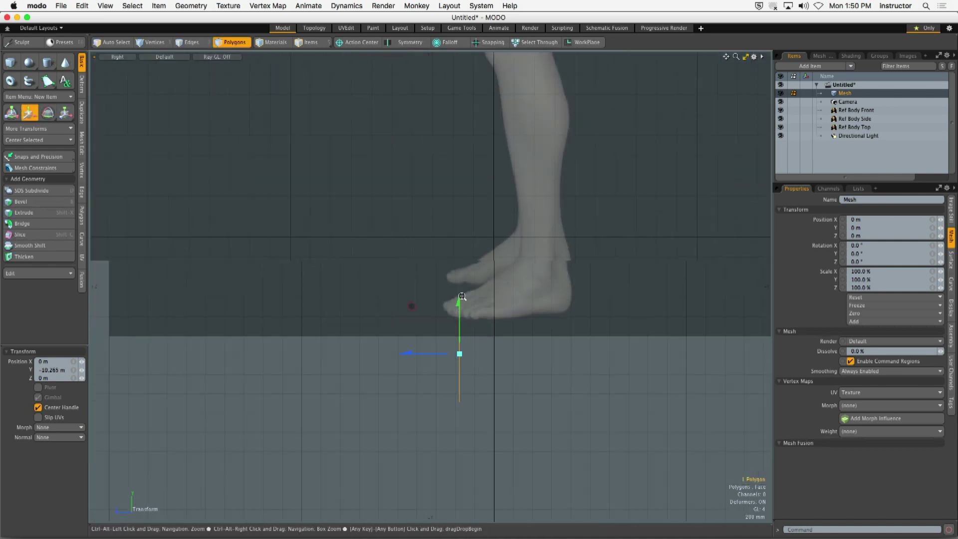
{"action": "scroll", "coordinate": [486, 300], "scroll_direction": "down", "scroll_amount": 8}
{"action": "key", "text": "space"}
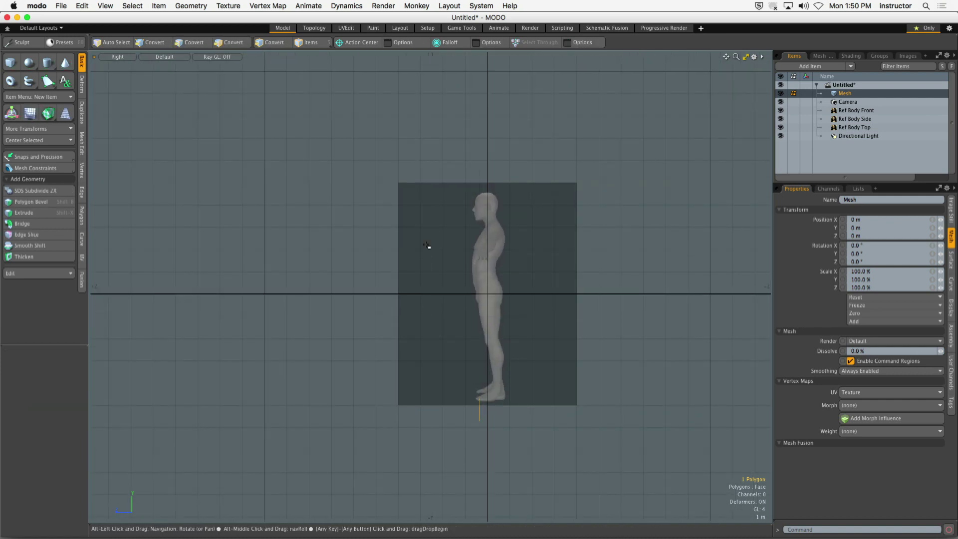
{"action": "right_click_drag", "start_coordinate": [404, 136], "coordinate": [548, 269]}
{"action": "left_click_drag", "start_coordinate": [537, 265], "coordinate": [507, 241], "text": "ctrl+alt"}
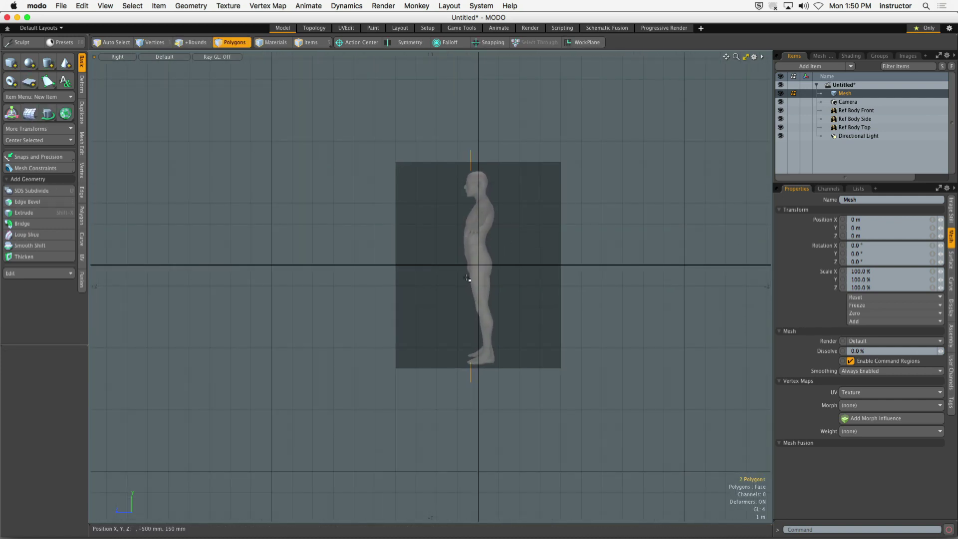
{"action": "key", "text": "shift+x"}
{"action": "left_click_drag", "start_coordinate": [426, 263], "coordinate": [705, 267]}
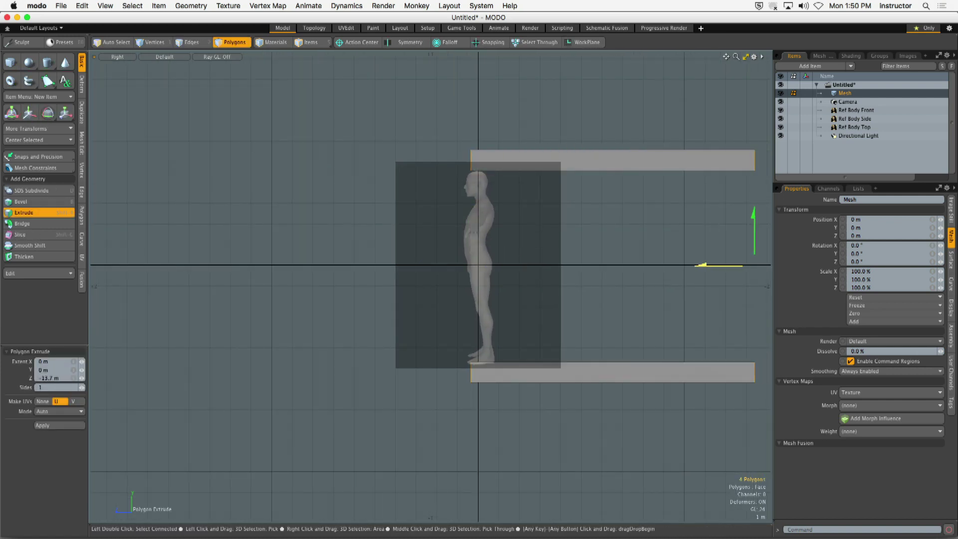
{"action": "key", "text": "space"}
Move both extruded blocks along Z to center them on the side-view body, and select only the block above the head
{"action": "double_click", "coordinate": [573, 374], "text": "shift"}
{"action": "key", "text": "w"}
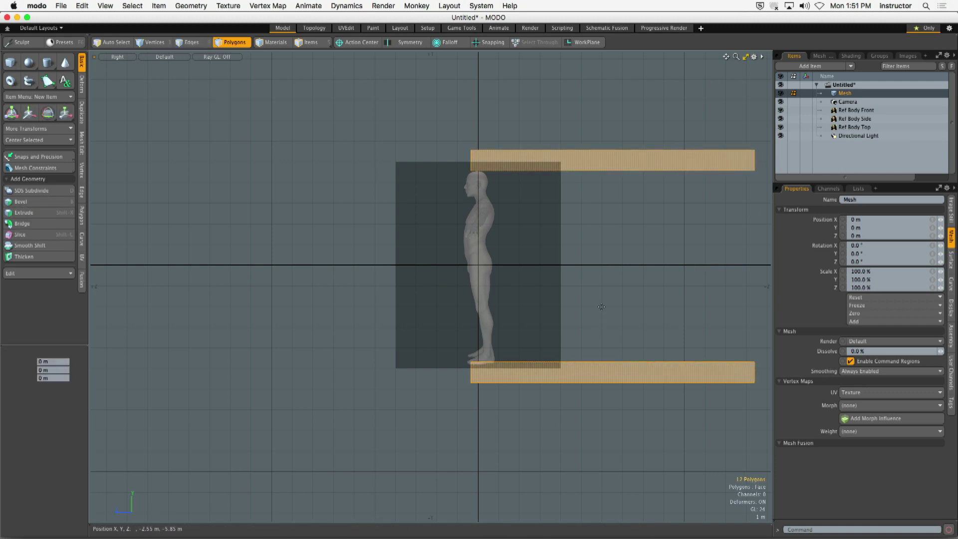
{"action": "left_click_drag", "start_coordinate": [593, 266], "coordinate": [514, 274]}
{"action": "key", "text": "space"}
{"action": "left_click", "coordinate": [507, 267]}
{"action": "left_click_drag", "start_coordinate": [482, 410], "coordinate": [482, 348], "text": "alt+shift"}
{"action": "left_click_drag", "start_coordinate": [482, 349], "coordinate": [484, 435], "text": "alt+shift"}
{"action": "left_click", "coordinate": [496, 90]}
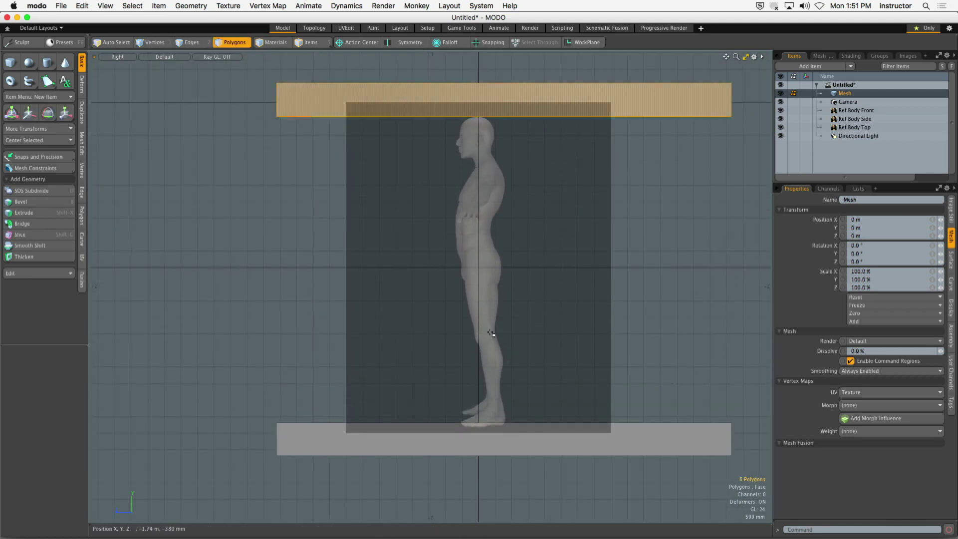
In the Front view, select the block below the feet and move it up about 69 mm to meet the toes
{"action": "left_click_drag", "start_coordinate": [492, 337], "coordinate": [501, 384], "text": "ctrl+alt"}
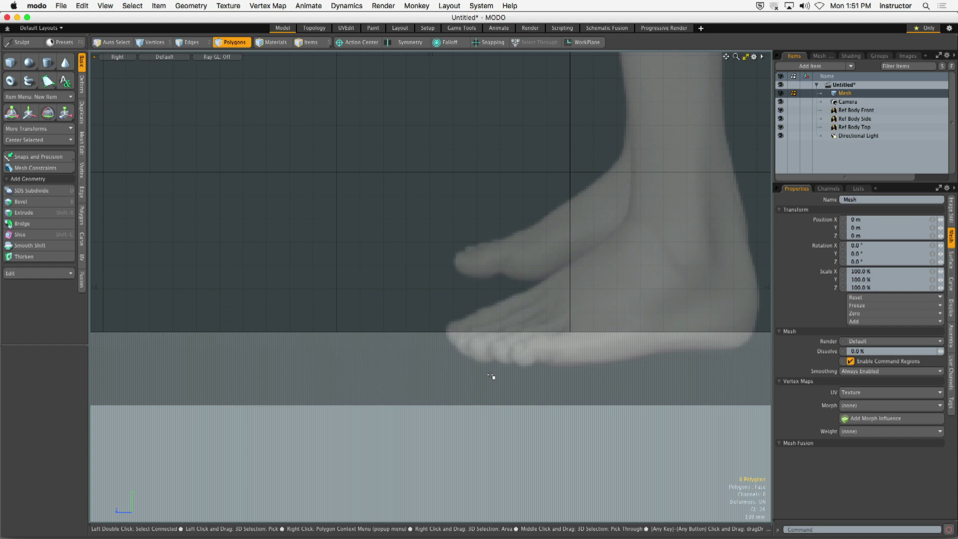
{"action": "key", "text": "KP_1"}
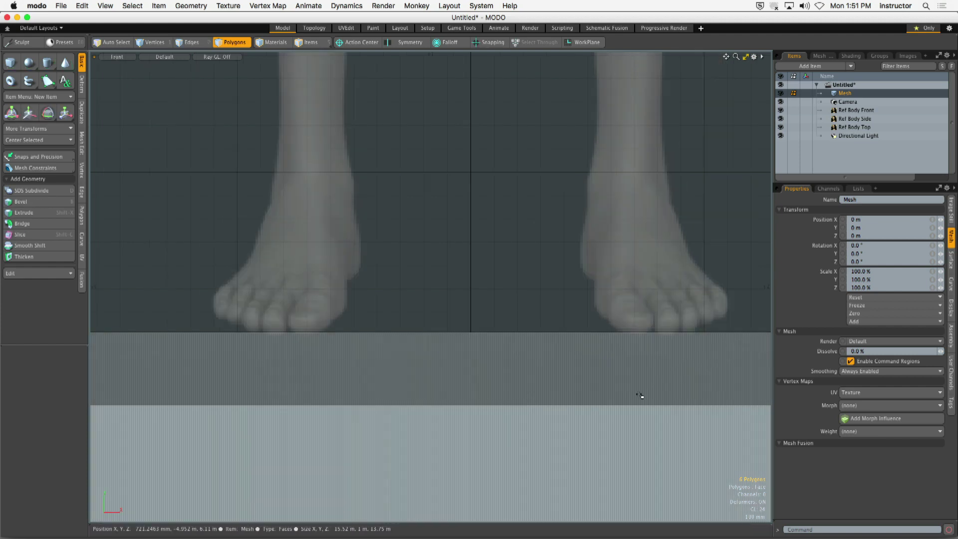
{"action": "scroll", "coordinate": [695, 316], "scroll_direction": "up", "scroll_amount": 6}
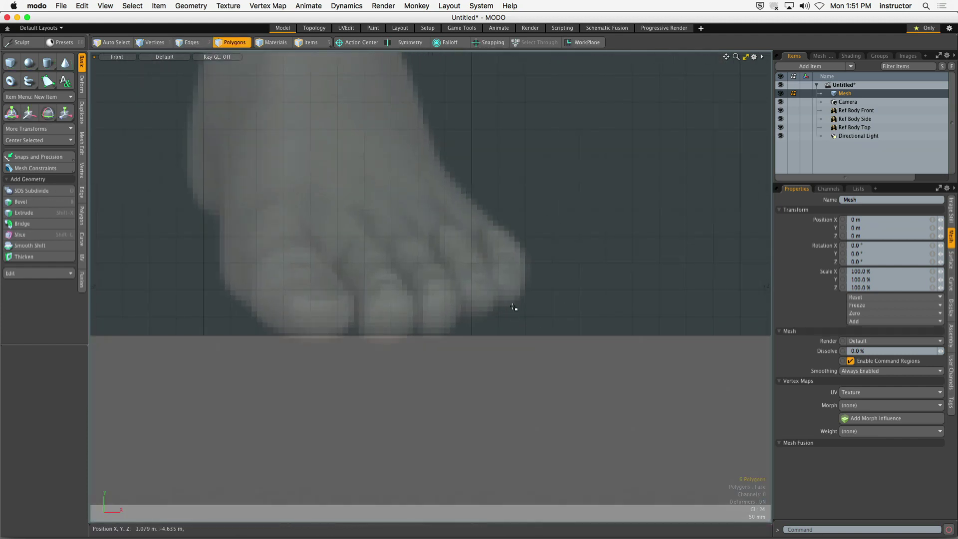
{"action": "left_click", "coordinate": [513, 368]}
{"action": "key", "text": "w"}
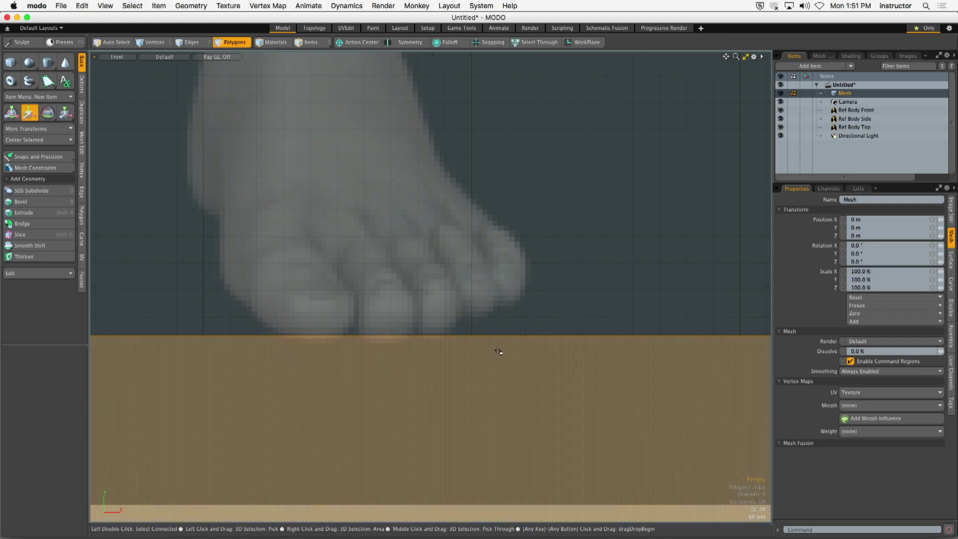
{"action": "left_click_drag", "start_coordinate": [407, 314], "coordinate": [407, 277]}
{"action": "key", "text": "KP_3"}
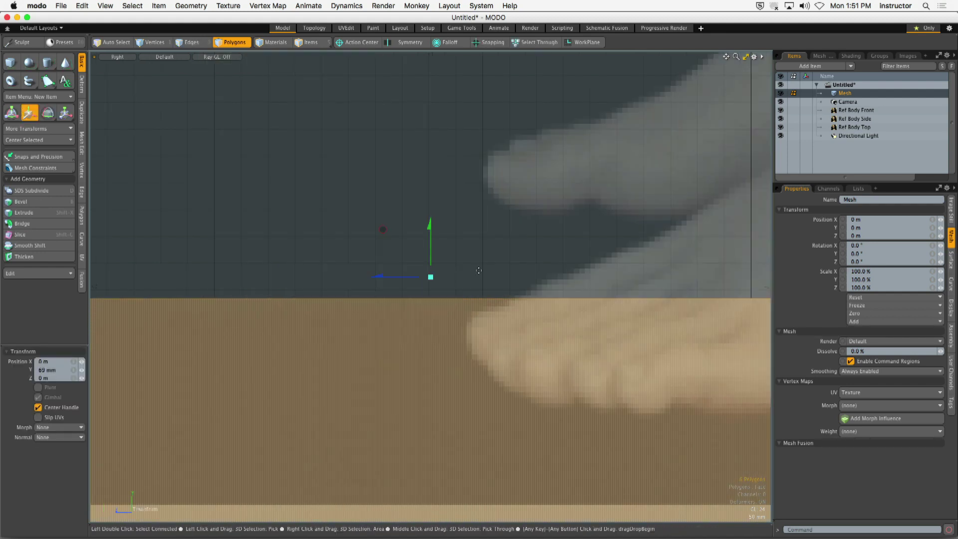
Highlight the lower block's upper edge in the Right view and compare it with the side body's foot
{"action": "left_click_drag", "start_coordinate": [478, 271], "coordinate": [436, 274], "text": "ctrl+alt"}
{"action": "left_click", "coordinate": [451, 244]}
{"action": "key", "text": "2"}
{"action": "left_click", "coordinate": [451, 299]}
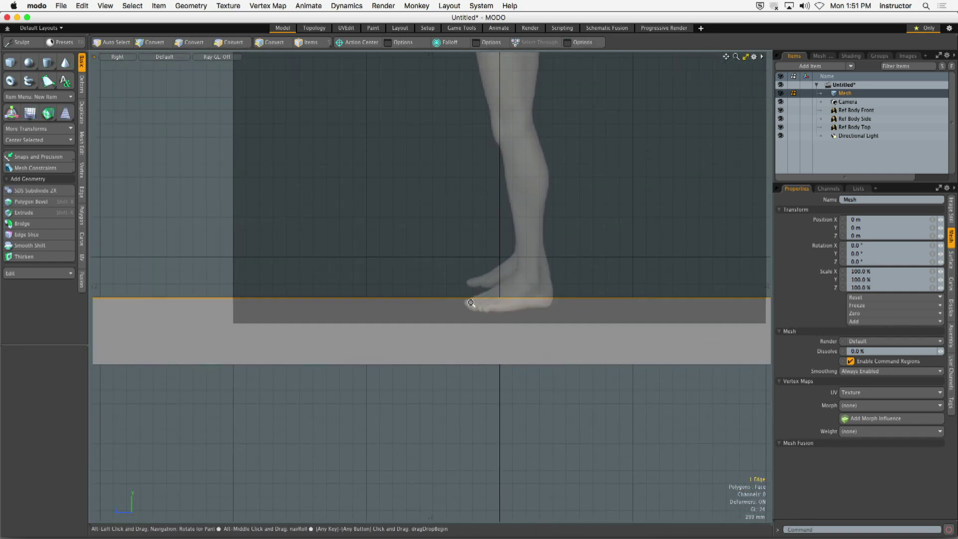
{"action": "left_click_drag", "start_coordinate": [472, 302], "coordinate": [306, 253], "text": "ctrl+alt"}
{"action": "key", "text": "ctrl+space"}
{"action": "left_click", "coordinate": [444, 330]}
{"action": "key", "text": "ctrl+space"}
{"action": "left_click", "coordinate": [367, 255]}
{"action": "left_click_drag", "start_coordinate": [369, 255], "coordinate": [753, 265], "text": "ctrl+alt"}
{"action": "left_click_drag", "start_coordinate": [433, 253], "coordinate": [506, 270], "text": "alt+shift"}
{"action": "left_click_drag", "start_coordinate": [506, 269], "coordinate": [574, 270], "text": "ctrl+alt"}
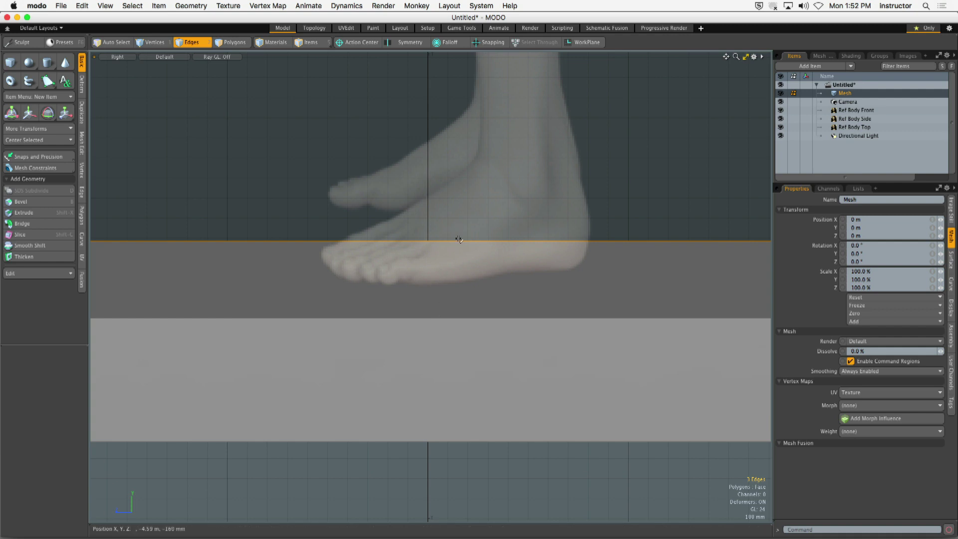
{"action": "scroll", "coordinate": [458, 237], "scroll_direction": "down", "scroll_amount": 15}
Select the Ref Body Side backdrop and scale it uniformly to 99%
{"action": "key", "text": "3"}
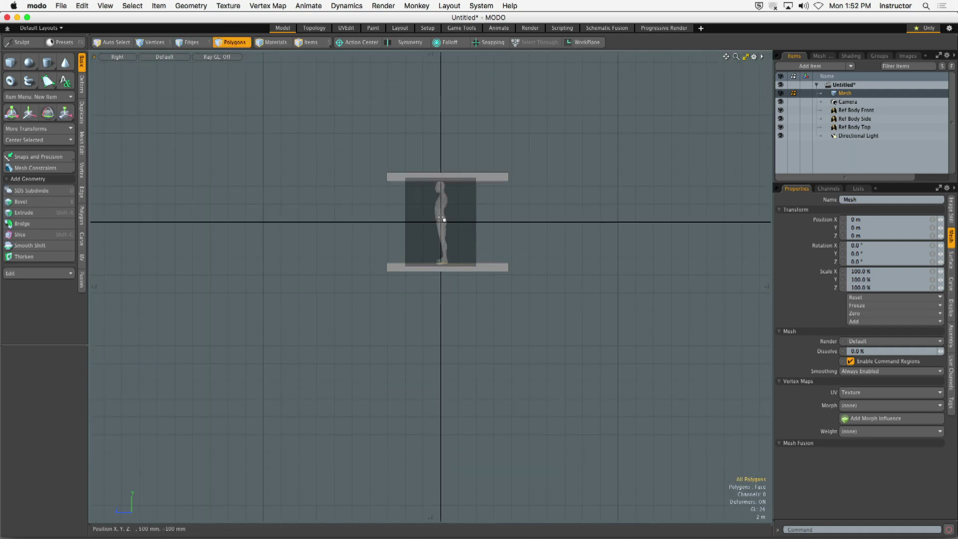
{"action": "scroll", "coordinate": [491, 224], "scroll_direction": "up", "scroll_amount": 5}
{"action": "key", "text": "5"}
{"action": "left_click", "coordinate": [488, 223]}
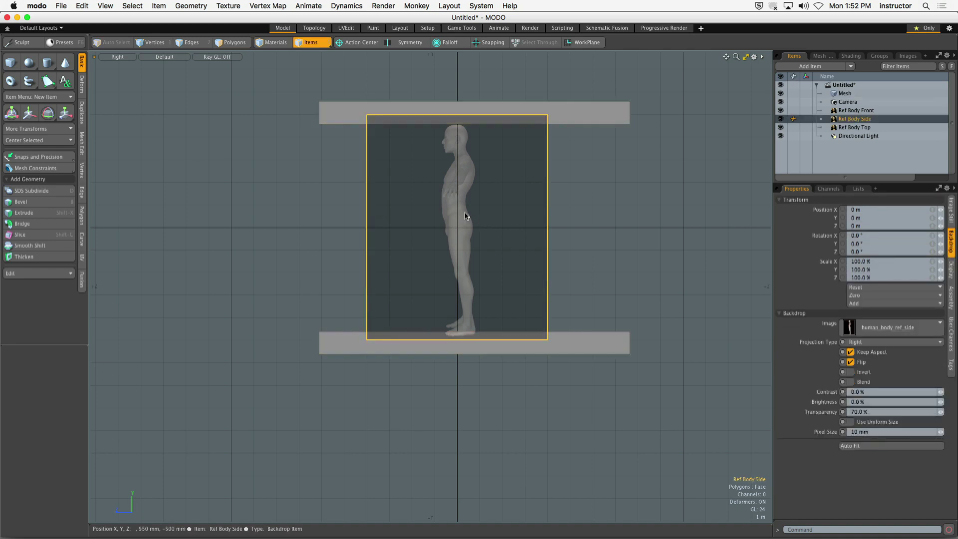
{"action": "scroll", "coordinate": [484, 219], "scroll_direction": "up", "scroll_amount": 3}
{"action": "key", "text": "r"}
{"action": "scroll", "coordinate": [468, 219], "scroll_direction": "up", "scroll_amount": 2}
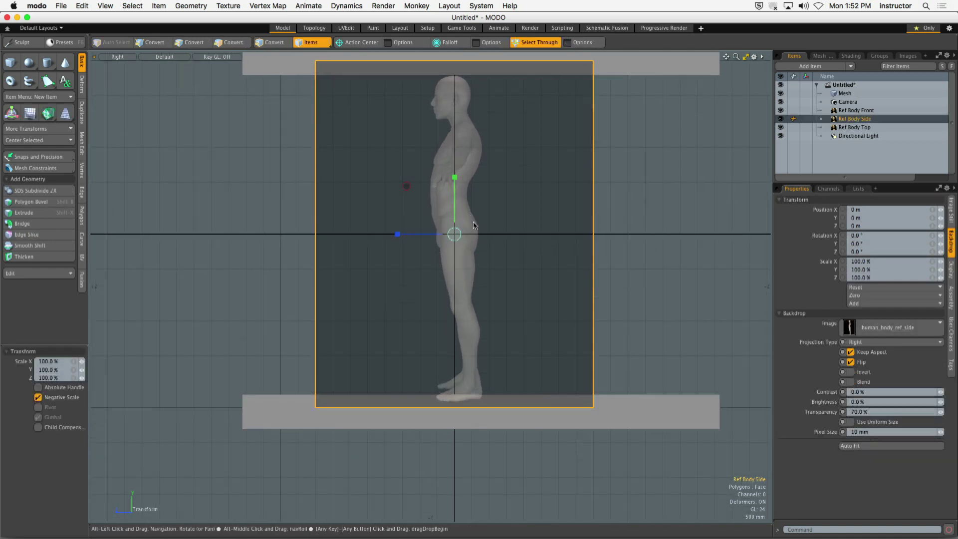
{"action": "left_click_drag", "start_coordinate": [406, 185], "coordinate": [405, 186]}
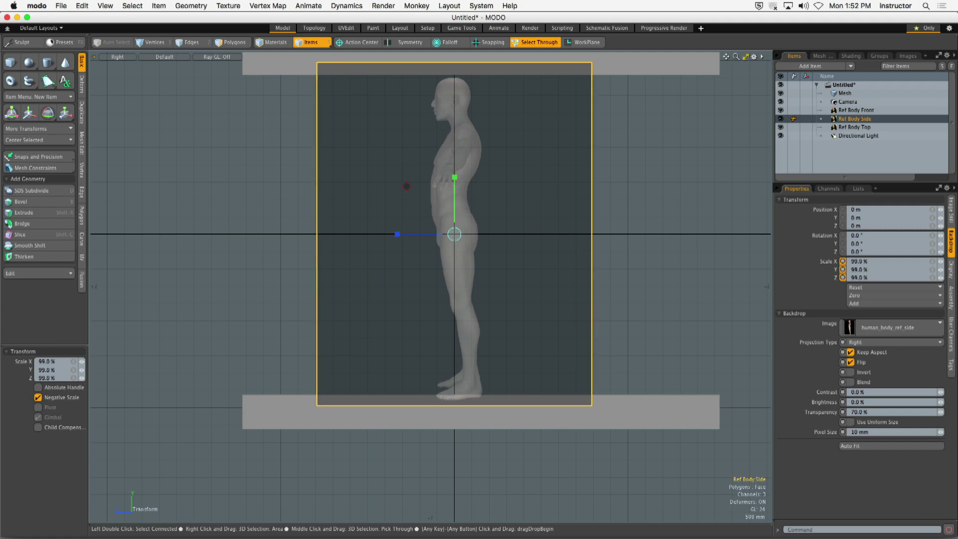
Move the side backdrop up 60 mm in Y and scale it down slightly more to fit head and feet between the blocks
{"action": "key", "text": "w"}
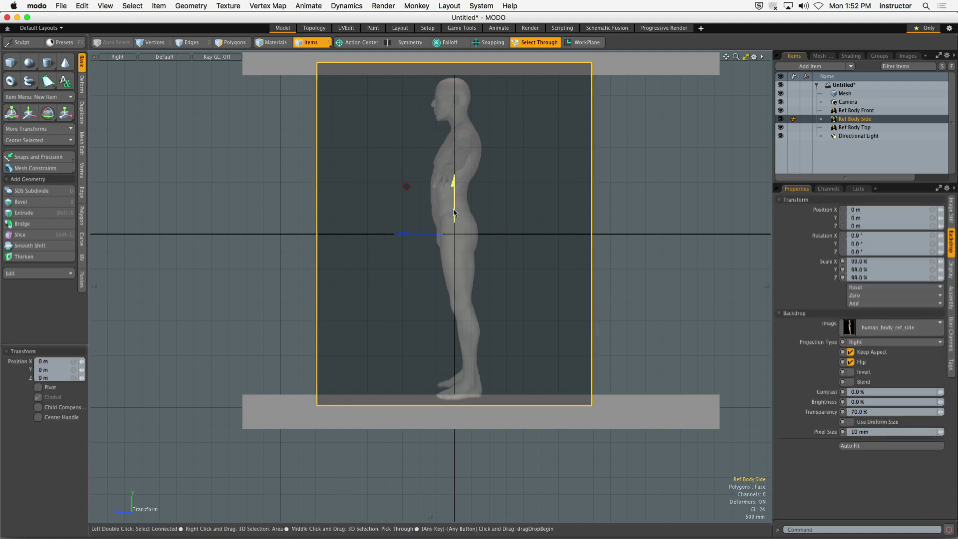
{"action": "left_click_drag", "start_coordinate": [406, 186], "coordinate": [406, 184]}
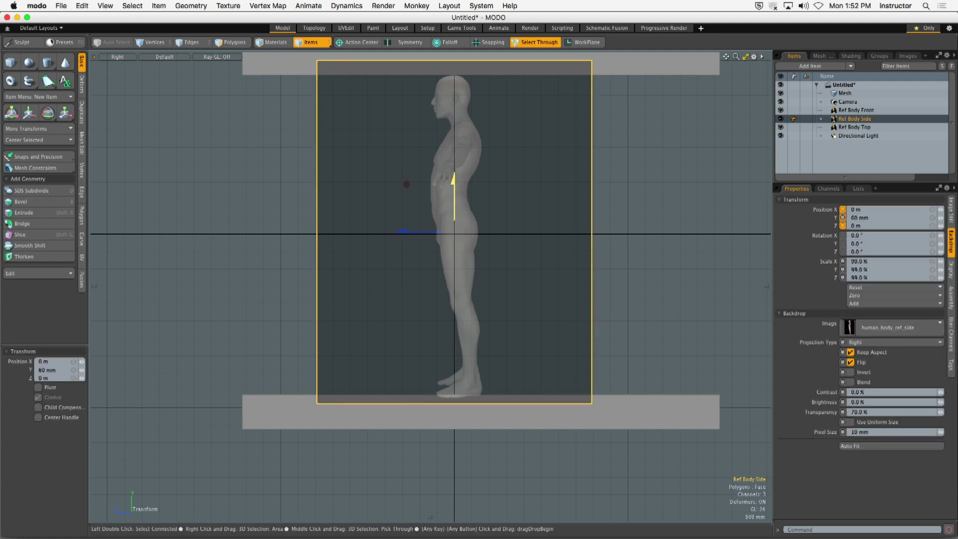
{"action": "key", "text": "r"}
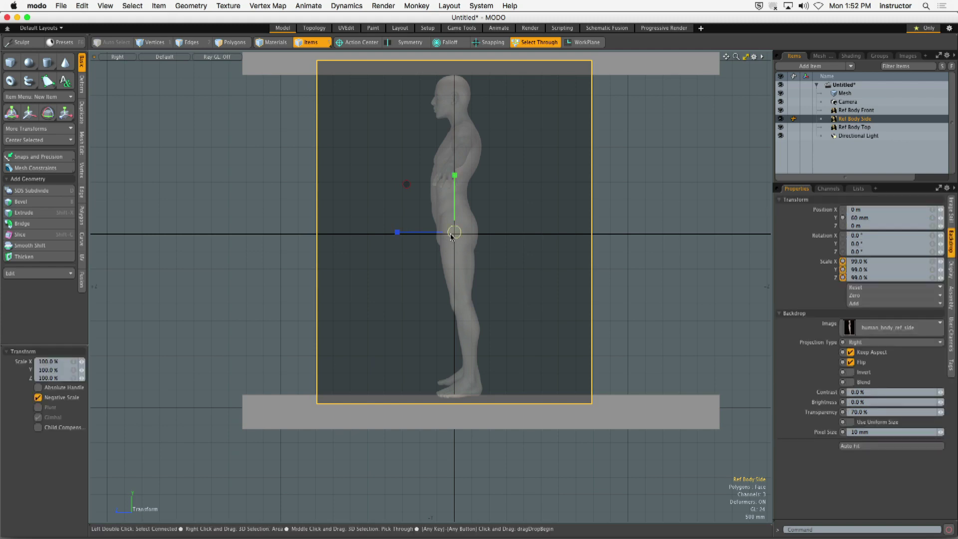
{"action": "left_click_drag", "start_coordinate": [454, 231], "coordinate": [453, 212]}
{"action": "key", "text": "w"}
{"action": "key", "text": "q"}
{"action": "left_click", "coordinate": [666, 265]}
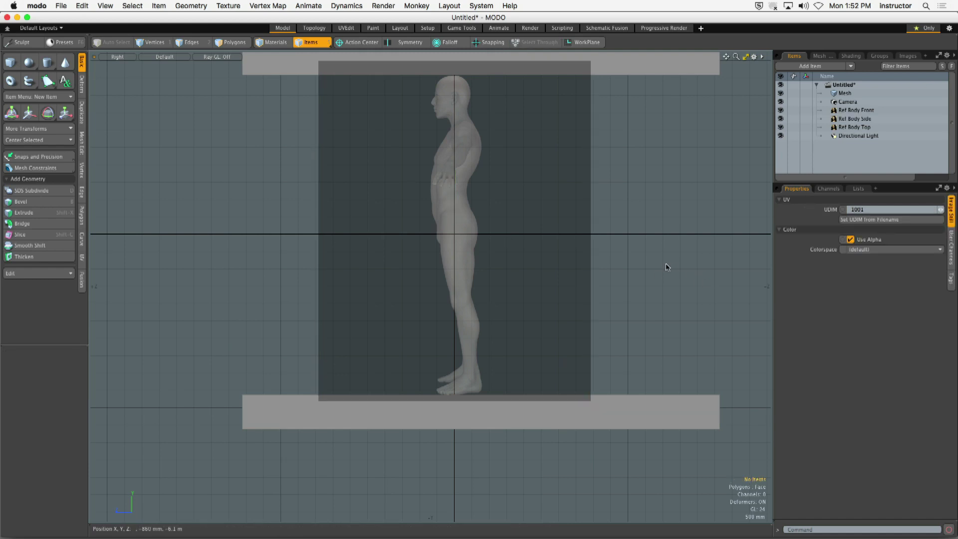
In the Front view, select both blocks above the head and below the feet and delete them
{"action": "key", "text": "ctrl+space"}
{"action": "left_click", "coordinate": [571, 262]}
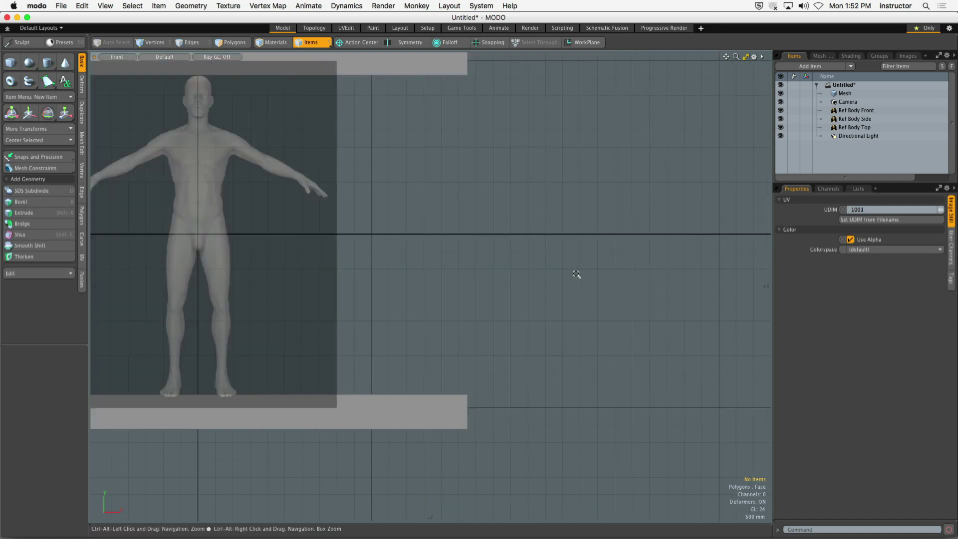
{"action": "left_click_drag", "start_coordinate": [578, 273], "coordinate": [374, 282], "text": "ctrl+alt"}
{"action": "left_click_drag", "start_coordinate": [375, 282], "coordinate": [470, 279], "text": "alt"}
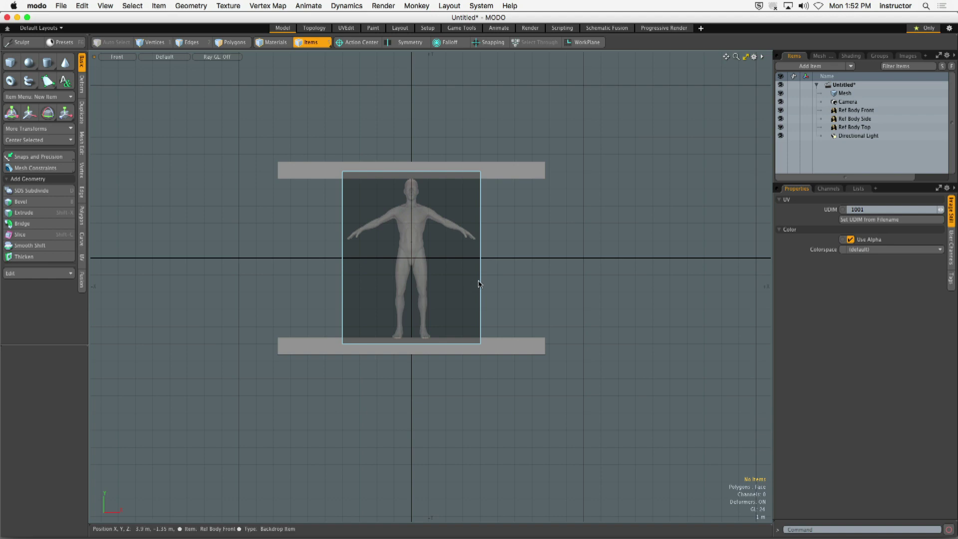
{"action": "left_click_drag", "start_coordinate": [519, 263], "coordinate": [519, 223], "text": "ctrl+alt"}
{"action": "key", "text": "3"}
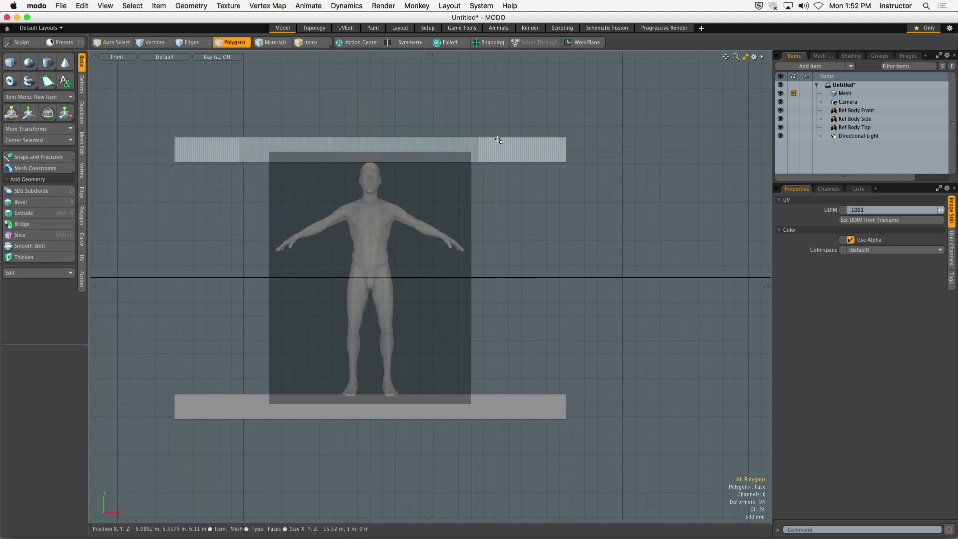
{"action": "left_click", "coordinate": [498, 147]}
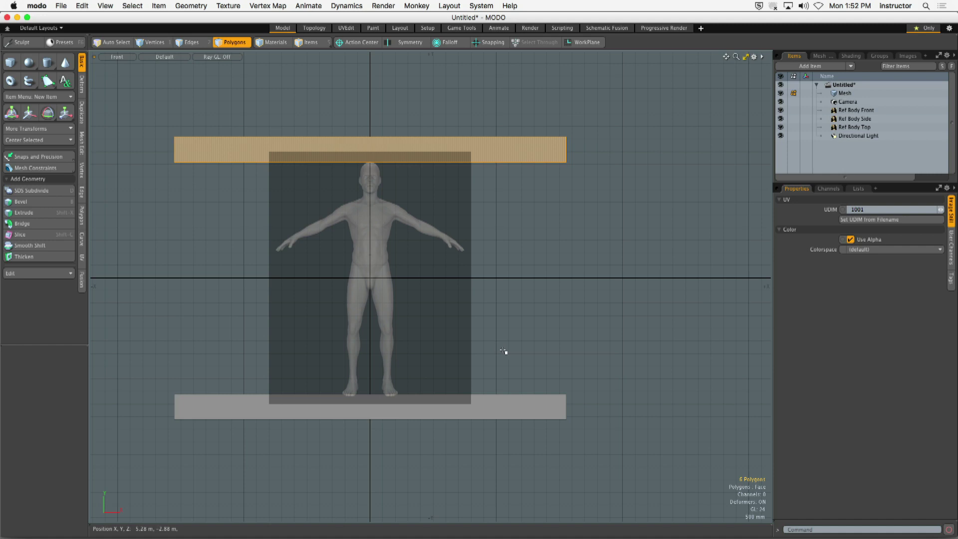
{"action": "left_click", "coordinate": [501, 399], "text": "shift"}
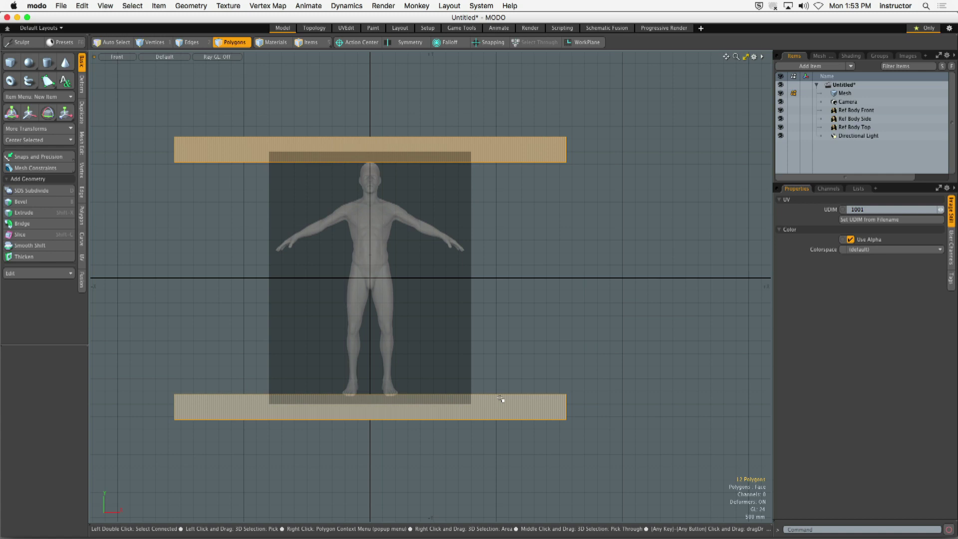
{"action": "key", "text": "Delete"}
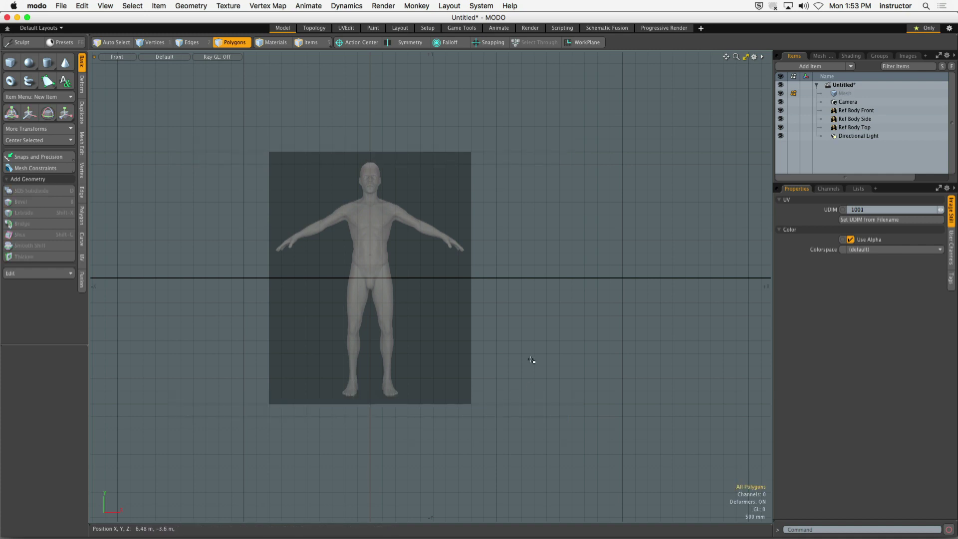
Draw a flat upright rectangle about 1.24 m wide and 6.52 m high beside the front body's left-hand side
{"action": "left_click_drag", "start_coordinate": [406, 235], "coordinate": [482, 259], "text": "ctrl+alt"}
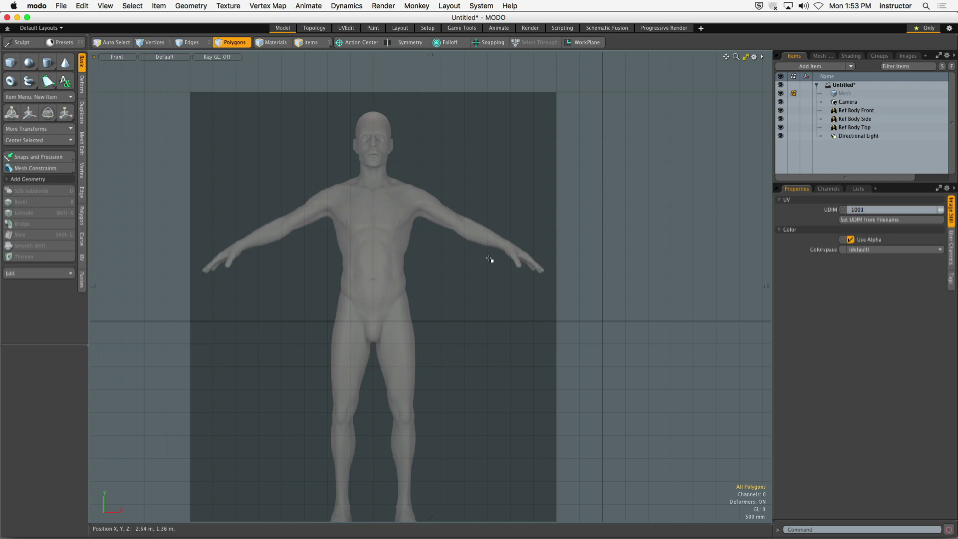
{"action": "left_click", "coordinate": [11, 61]}
{"action": "mouse_move", "coordinate": [194, 198]}
{"action": "left_mouse_down"}
{"action": "mouse_move", "coordinate": [257, 480]}
{"action": "mouse_move", "coordinate": [251, 496]}
{"action": "left_mouse_up"}
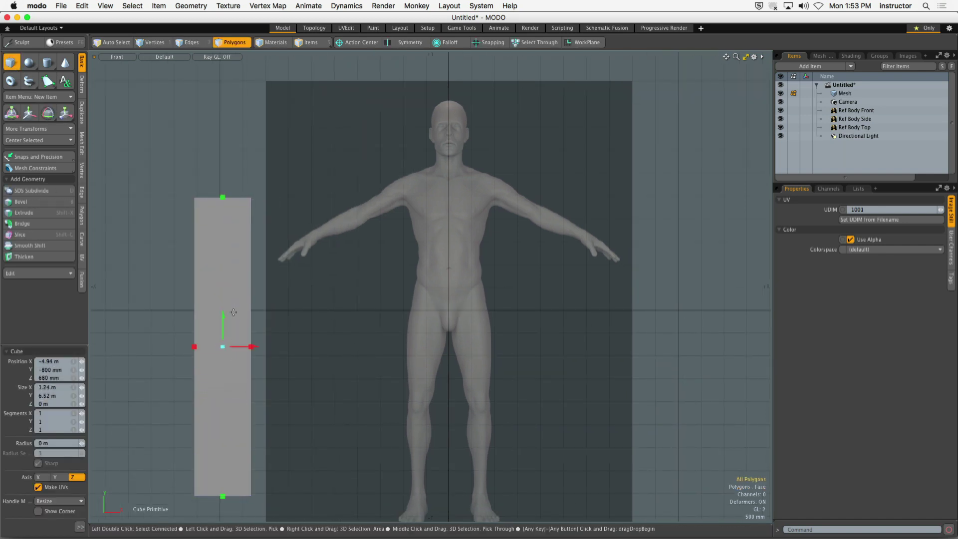
{"action": "key", "text": "space"}
Move the upright rectangle sideways until its inner edge touches the nearest hand's fingertips
{"action": "left_click", "coordinate": [218, 299]}
{"action": "key", "text": "w"}
{"action": "left_click_drag", "start_coordinate": [218, 312], "coordinate": [308, 408]}
{"action": "left_click_drag", "start_coordinate": [439, 100], "coordinate": [345, 468], "text": "alt+shift"}
{"action": "left_click", "coordinate": [406, 270]}
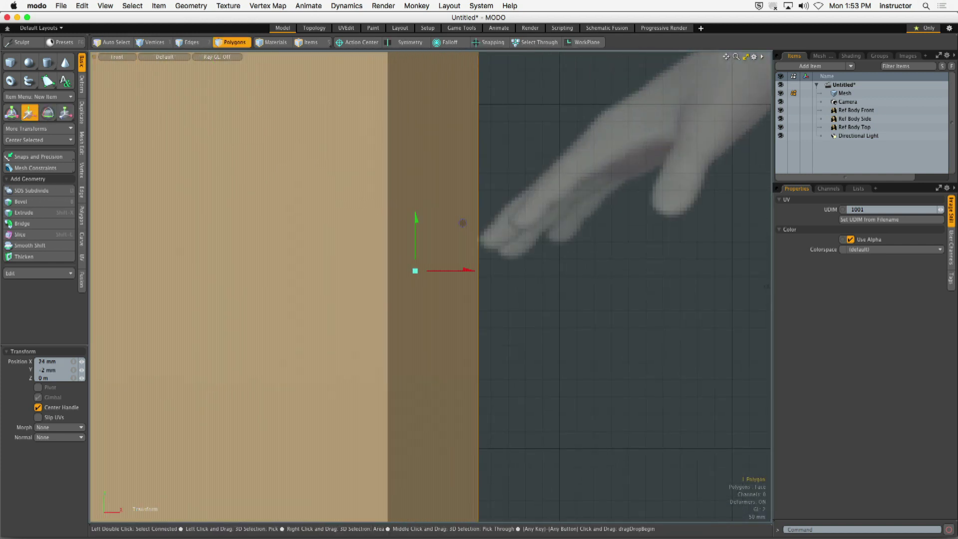
{"action": "key", "text": "space"}
Duplicate the upright rectangle and move the copy along X so its inner edge touches the opposite hand's fingertips
{"action": "left_click", "coordinate": [517, 261]}
{"action": "left_click_drag", "start_coordinate": [517, 261], "coordinate": [359, 342], "text": "ctrl+alt"}
{"action": "key", "text": "3"}
{"action": "left_click", "coordinate": [391, 297]}
{"action": "key", "text": "w"}
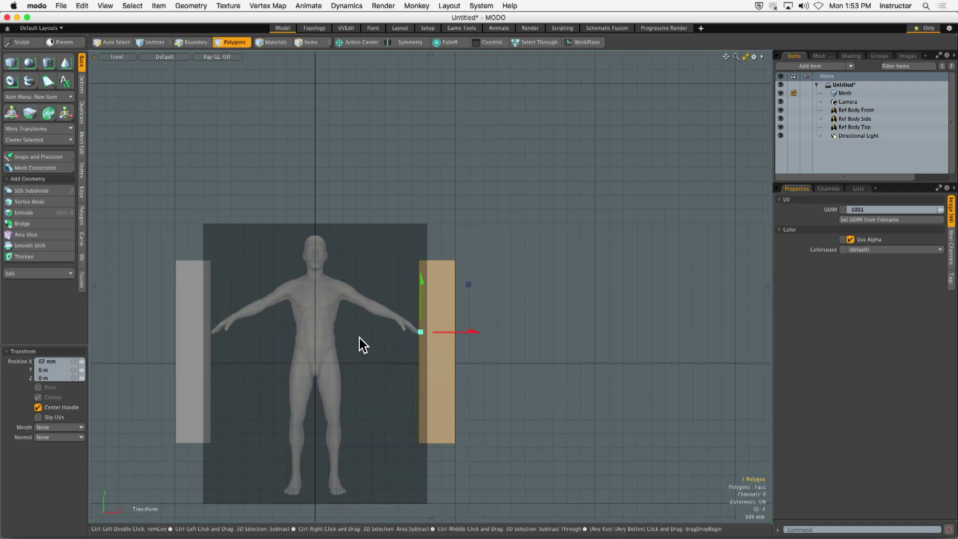
{"action": "key", "text": "space"}
Select both upright rectangles and, in the Top view, extrude them about 3.7 m in the negative Z direction
{"action": "left_click", "coordinate": [194, 362], "text": "shift"}
{"action": "key", "text": "ctrl+space"}
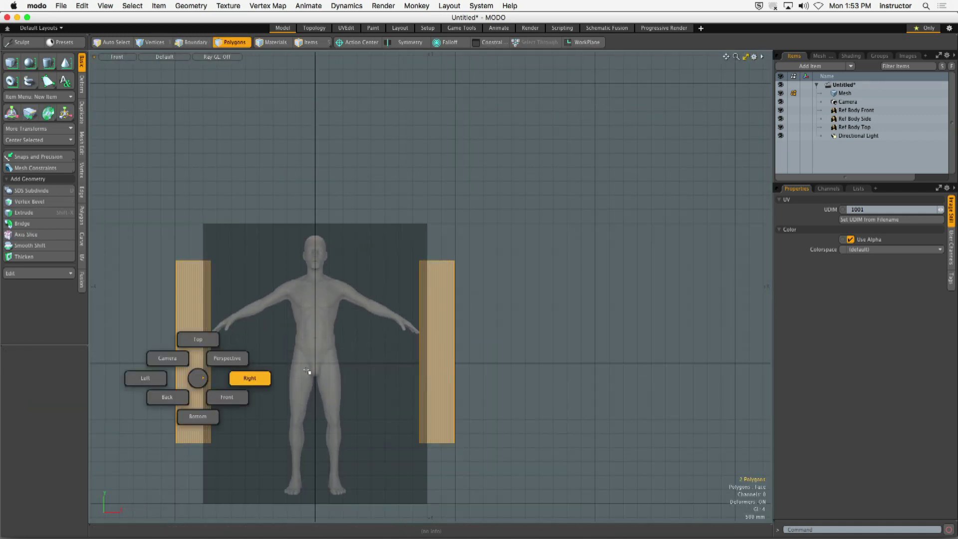
{"action": "left_click", "coordinate": [200, 342]}
{"action": "scroll", "coordinate": [339, 340], "scroll_direction": "down", "scroll_amount": 1}
{"action": "key", "text": "shift+x"}
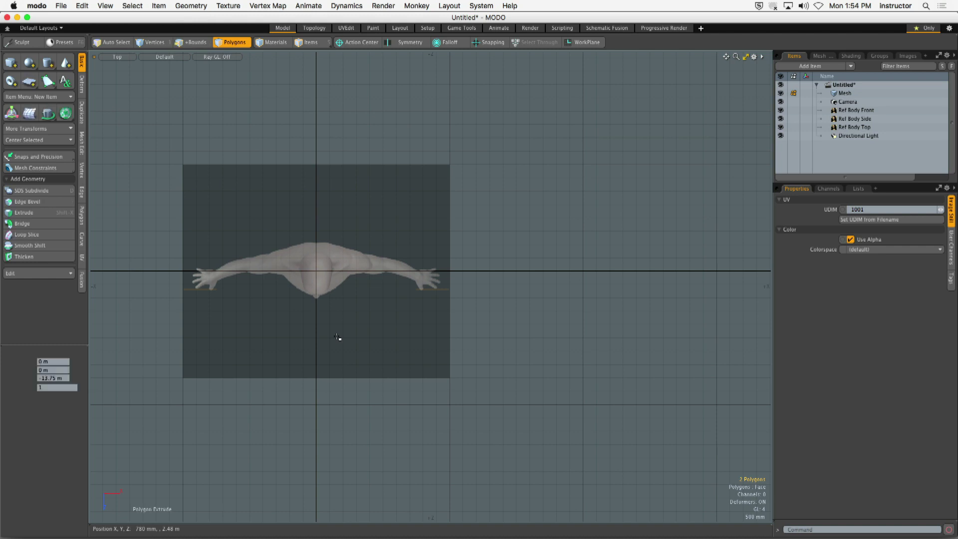
{"action": "left_click_drag", "start_coordinate": [316, 339], "coordinate": [316, 244]}
{"action": "key", "text": "space"}
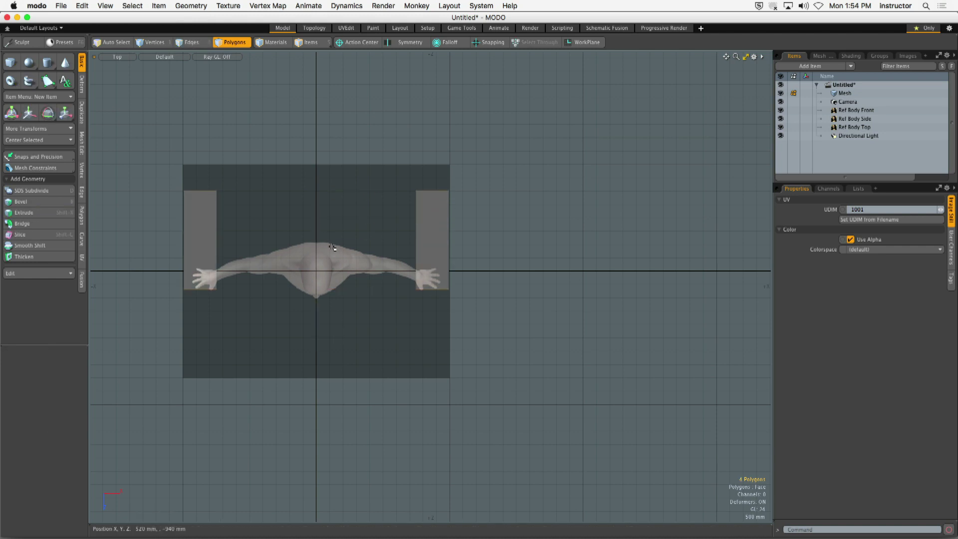
Select both extruded blocks and move them 1.1 m along Z to center them around the top-view body
{"action": "left_click_drag", "start_coordinate": [224, 264], "coordinate": [265, 267], "text": "ctrl+alt"}
{"action": "double_click", "coordinate": [205, 268]}
{"action": "left_click", "coordinate": [577, 281], "text": "shift"}
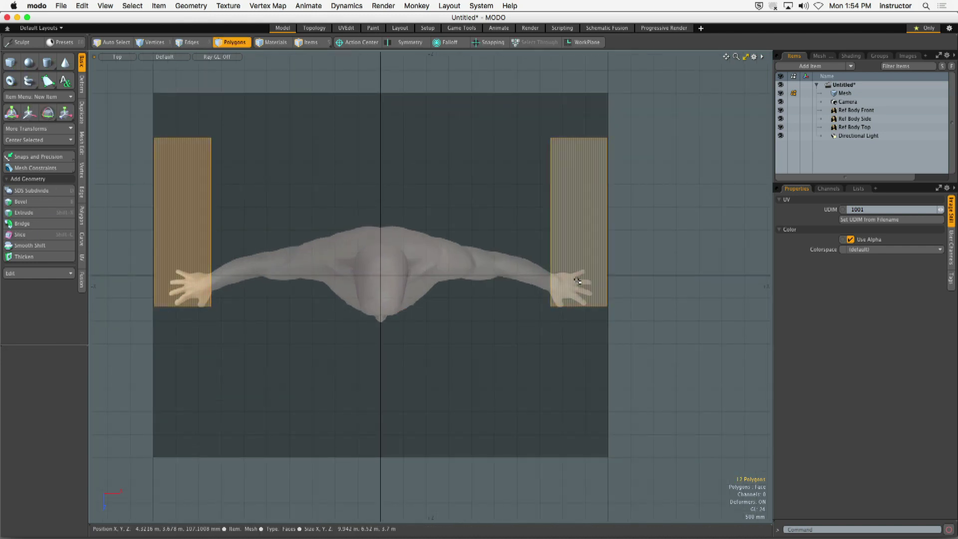
{"action": "key", "text": "w"}
{"action": "left_click_drag", "start_coordinate": [381, 277], "coordinate": [380, 327]}
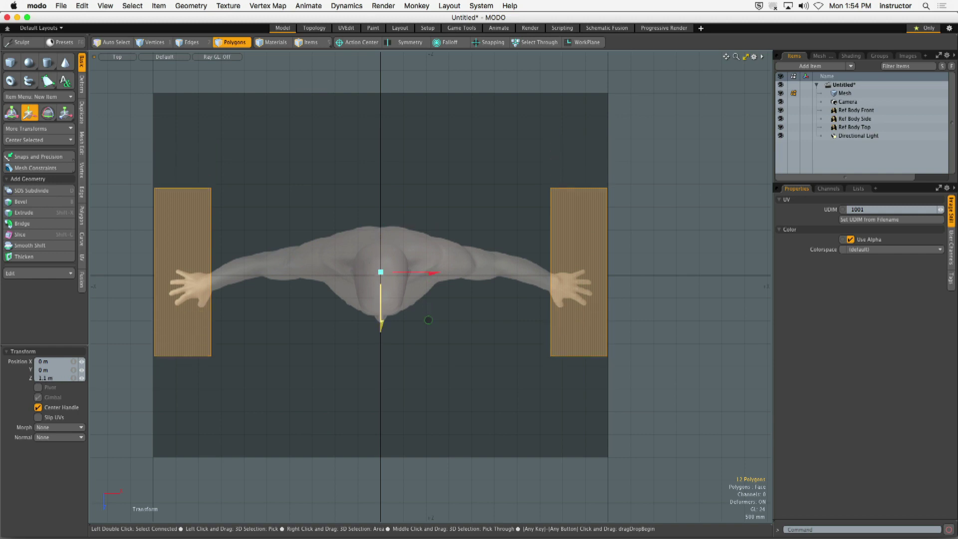
{"action": "key", "text": "space"}
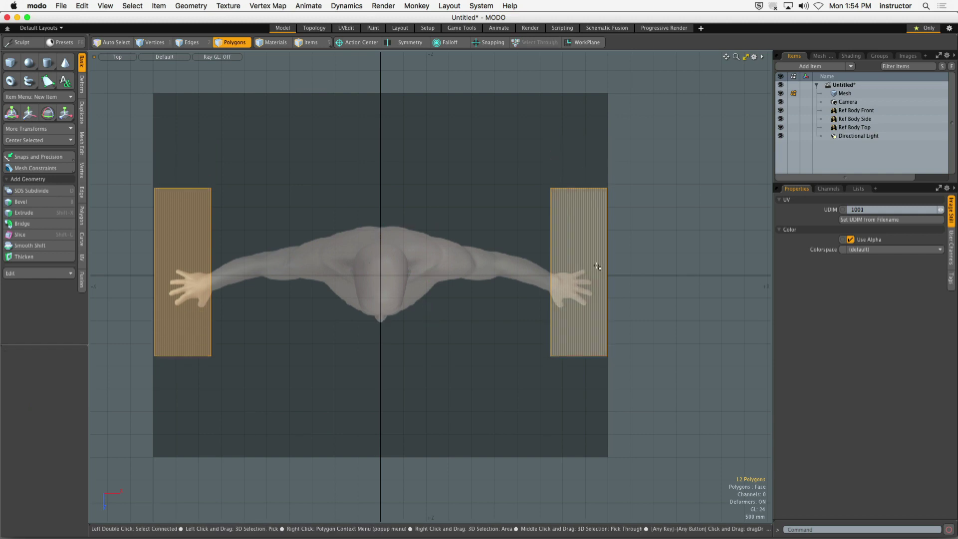
Select the inner edges of both side blocks in the Top view to mark the fingertip limits
{"action": "key", "text": "2"}
{"action": "left_click", "coordinate": [202, 262]}
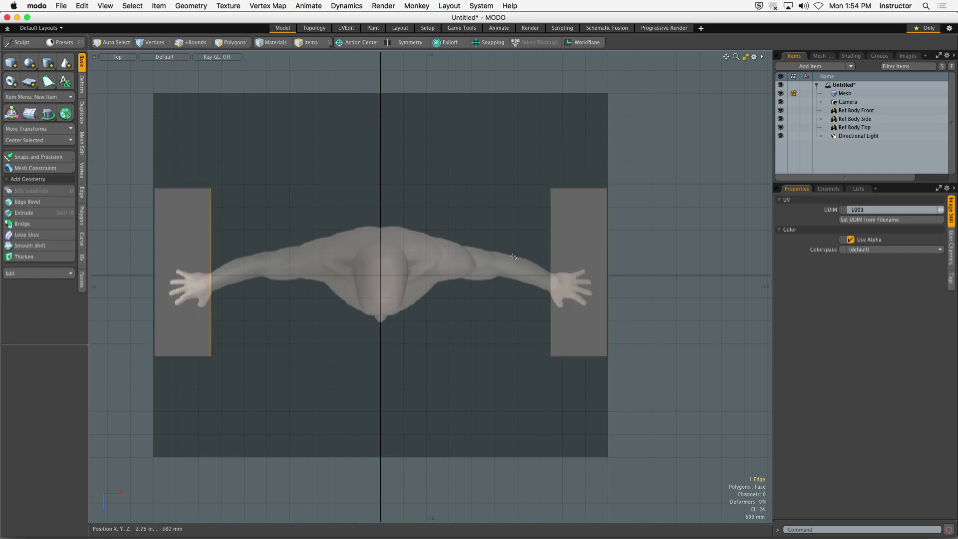
{"action": "left_click", "coordinate": [554, 249], "text": "shift"}
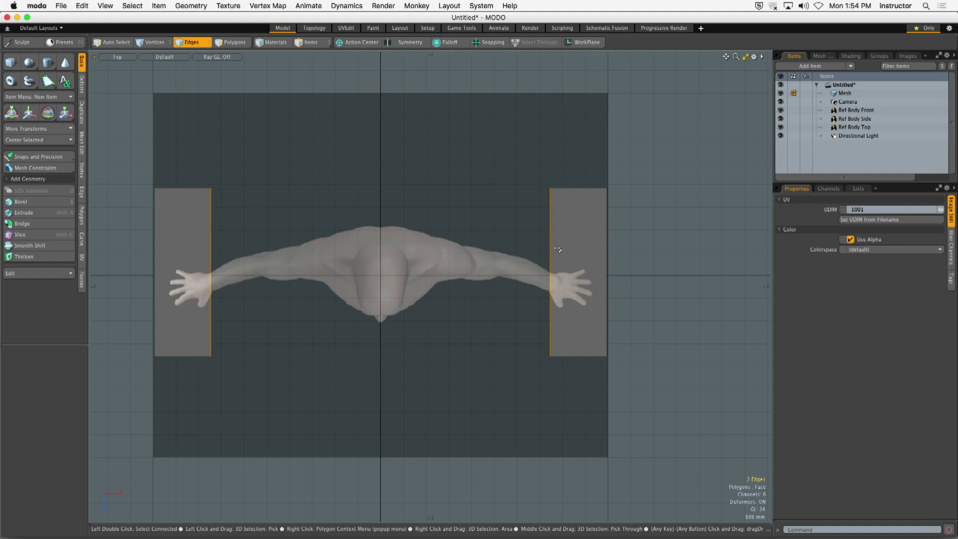
Scale the Ref Body Top backdrop uniformly to about 80% so its fingertips approach the inner edges of the side blocks
{"action": "key", "text": "5"}
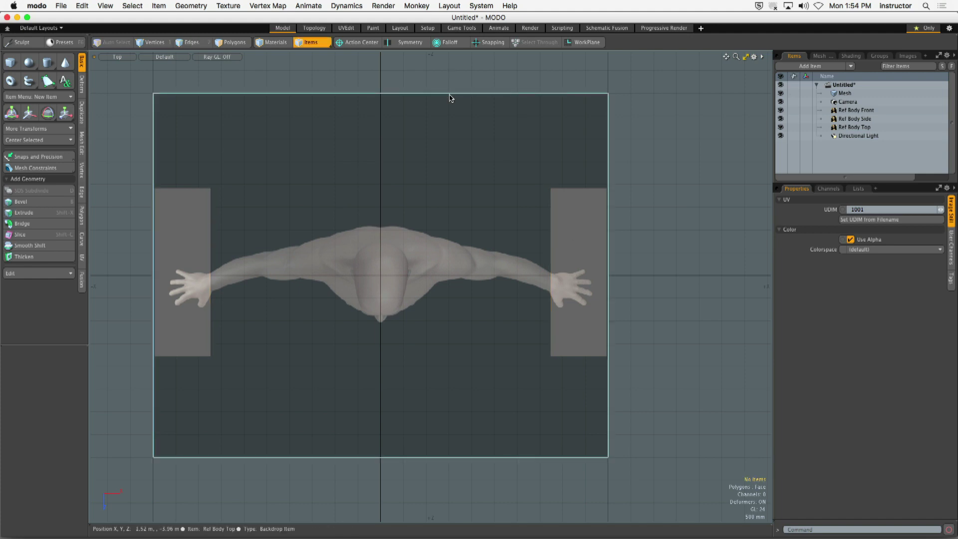
{"action": "left_click", "coordinate": [459, 139]}
{"action": "key", "text": "r"}
{"action": "scroll", "coordinate": [429, 299], "scroll_direction": "up", "scroll_amount": 3}
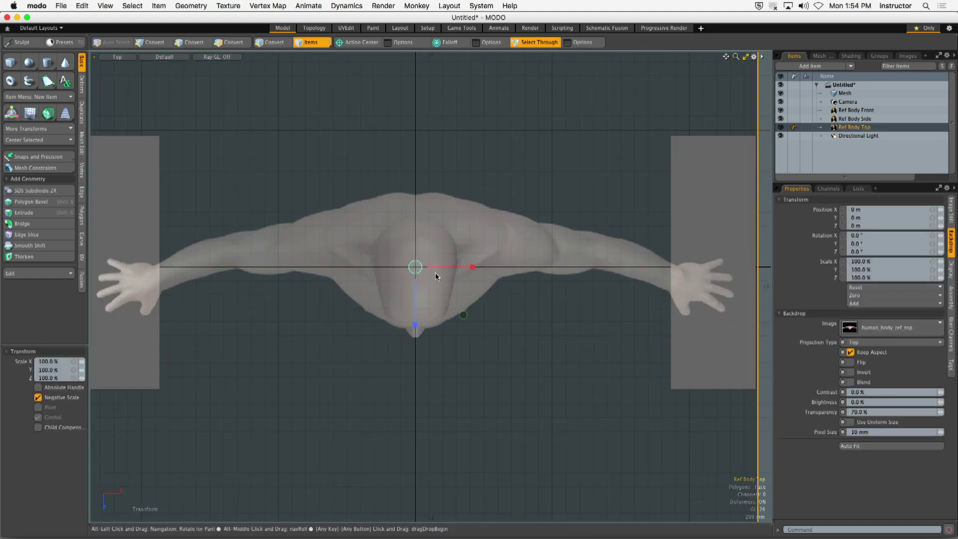
{"action": "left_click_drag", "start_coordinate": [415, 267], "coordinate": [649, 266]}
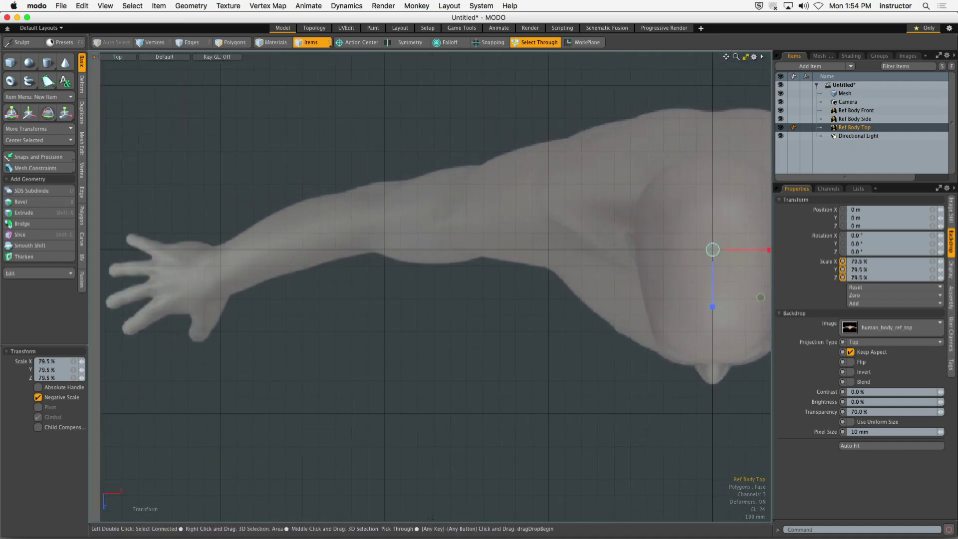
{"action": "key", "text": "super+z"}
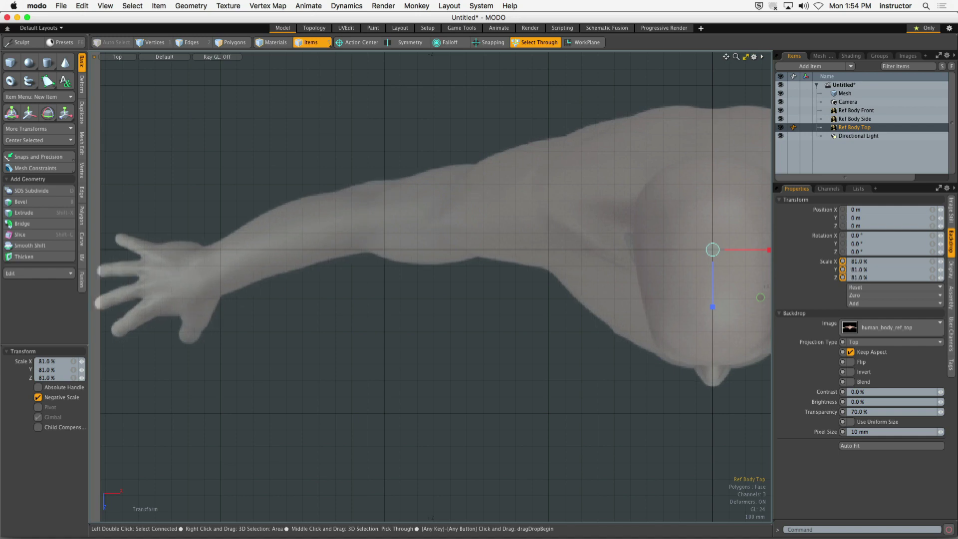
{"action": "left_click_drag", "start_coordinate": [712, 250], "coordinate": [712, 250]}
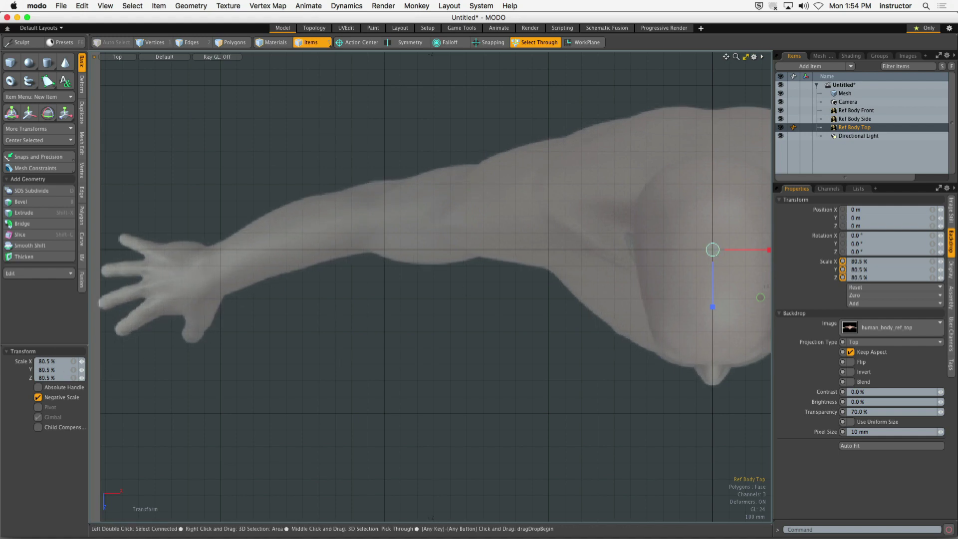
{"action": "left_click_drag", "start_coordinate": [712, 250], "coordinate": [711, 249]}
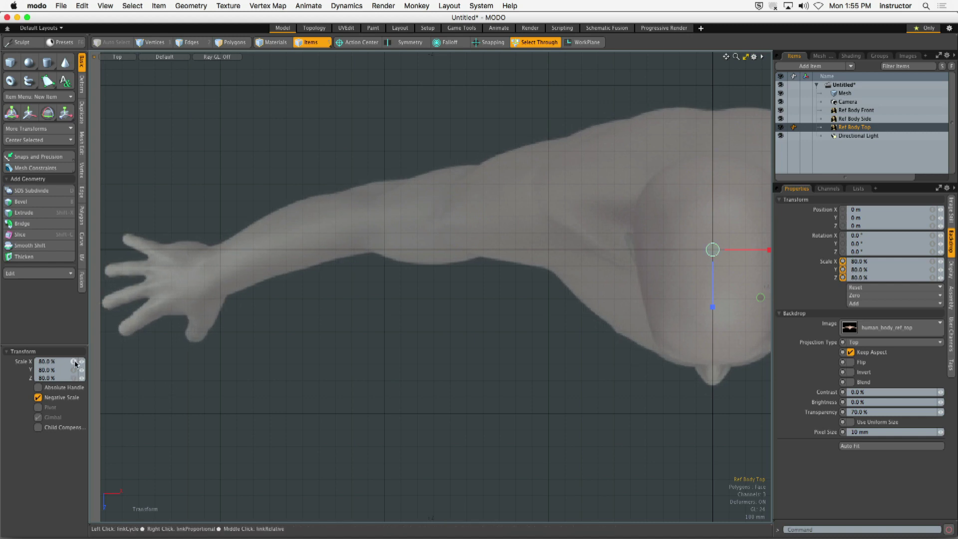
Set the Ref Body Top backdrop's scale to 80.25% on all axes and deselect it
{"action": "type", "text": "80.25"}
{"action": "key", "text": "Return"}
{"action": "scroll", "coordinate": [654, 227], "scroll_direction": "down", "scroll_amount": 5}
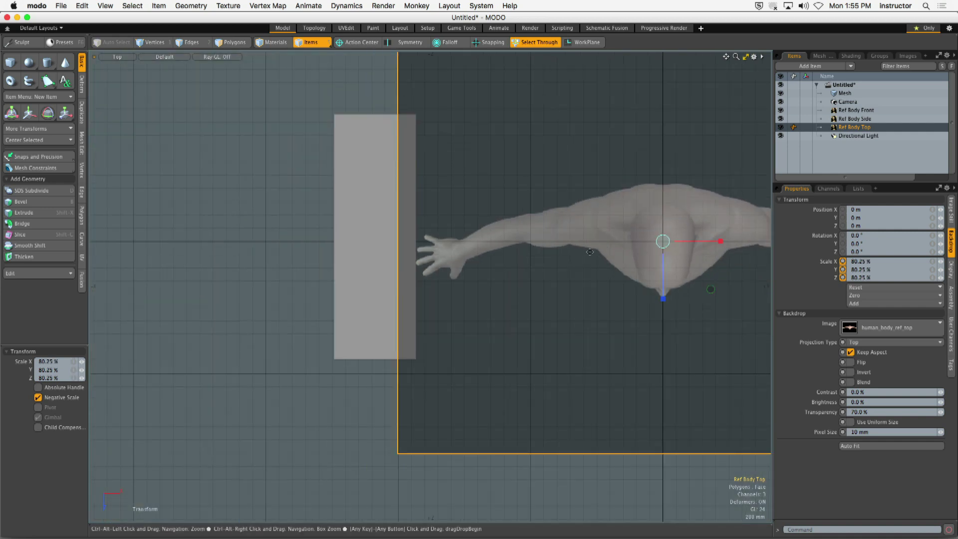
{"action": "left_click_drag", "start_coordinate": [452, 271], "coordinate": [309, 271], "text": "alt+shift"}
{"action": "left_click", "coordinate": [699, 402]}
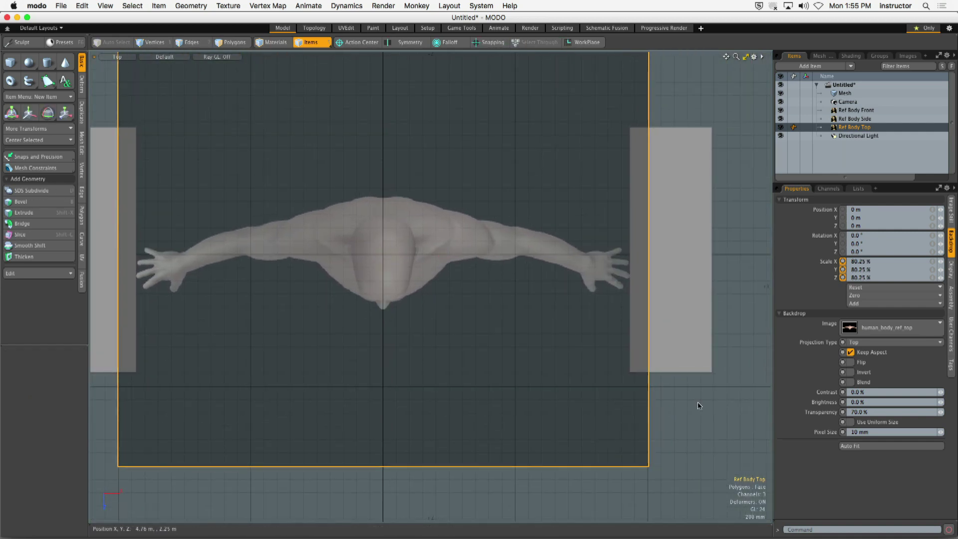
{"action": "scroll", "coordinate": [688, 402], "scroll_direction": "down", "scroll_amount": 3}
{"action": "left_click_drag", "start_coordinate": [628, 386], "coordinate": [604, 331], "text": "alt+shift"}
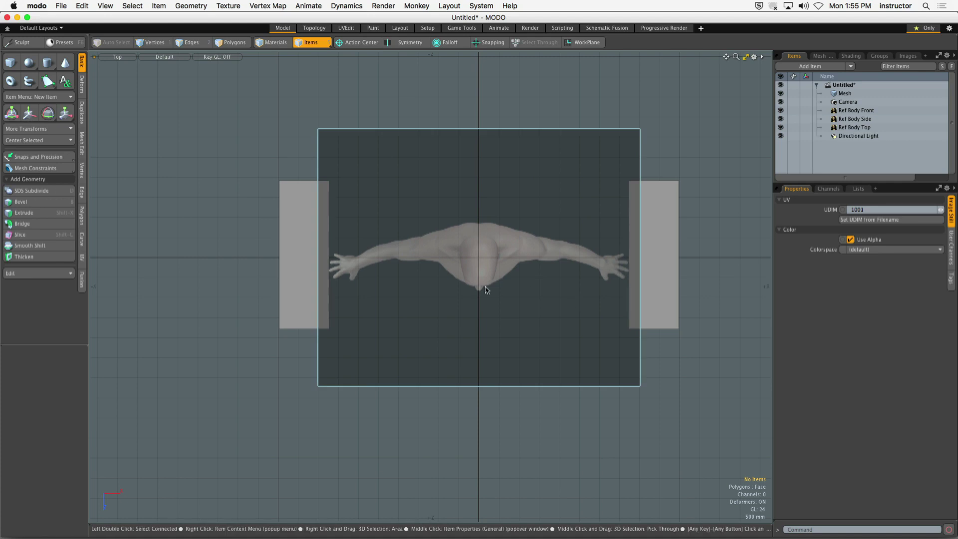
Select all polygons of both side guide blocks and delete them
{"action": "key", "text": "ctrl+space"}
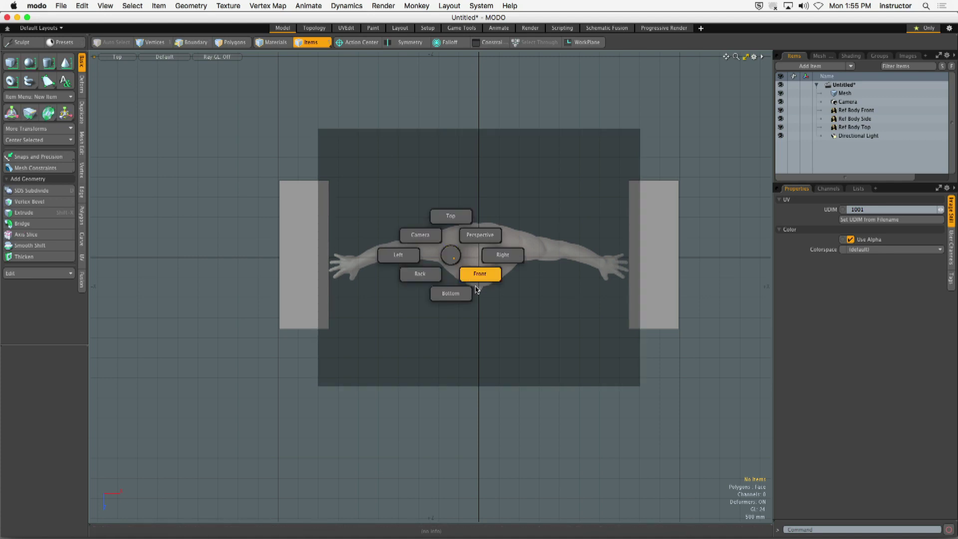
{"action": "left_click", "coordinate": [477, 290]}
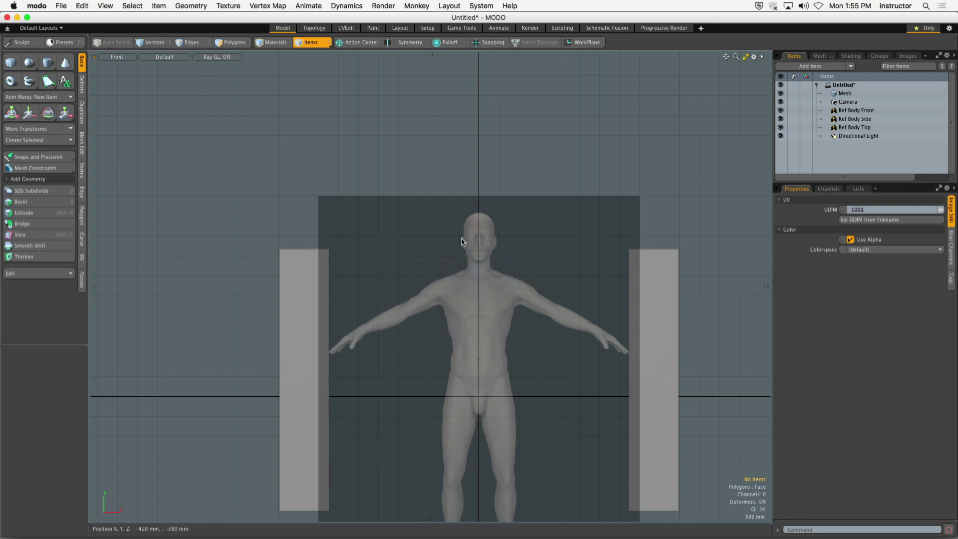
{"action": "left_click_drag", "start_coordinate": [461, 242], "coordinate": [541, 255], "text": "alt"}
{"action": "key", "text": "3"}
{"action": "double_click", "coordinate": [407, 273]}
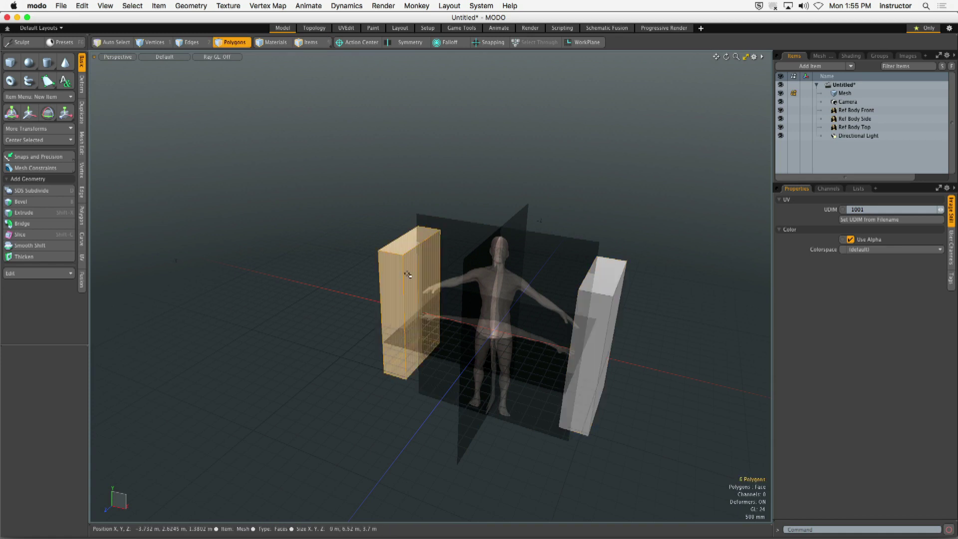
{"action": "double_click", "coordinate": [601, 318], "text": "shift"}
{"action": "key", "text": "Delete"}
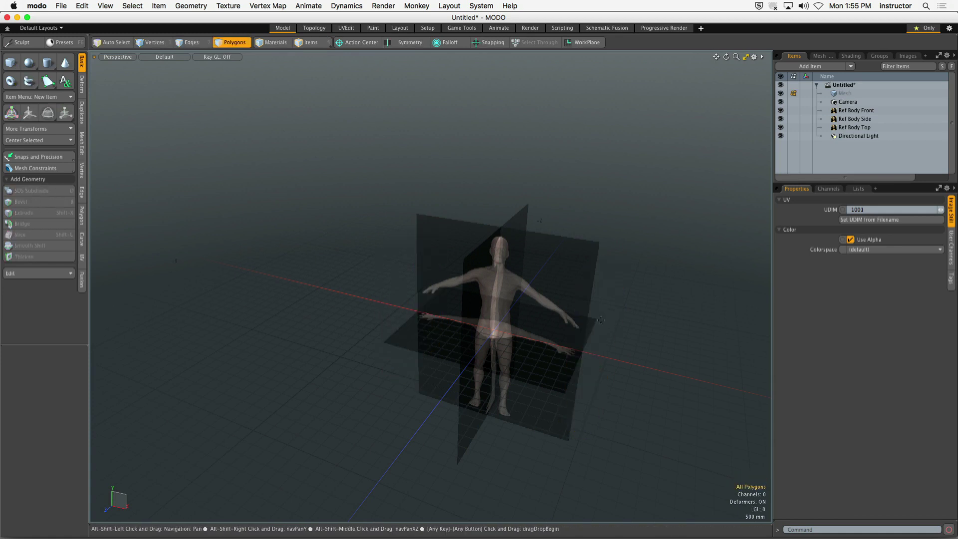
In the Top view, draw a flat 20-sided cylinder primitive about 3.3 m in diameter beside the body
{"action": "left_click_drag", "start_coordinate": [600, 320], "coordinate": [521, 275], "text": "alt"}
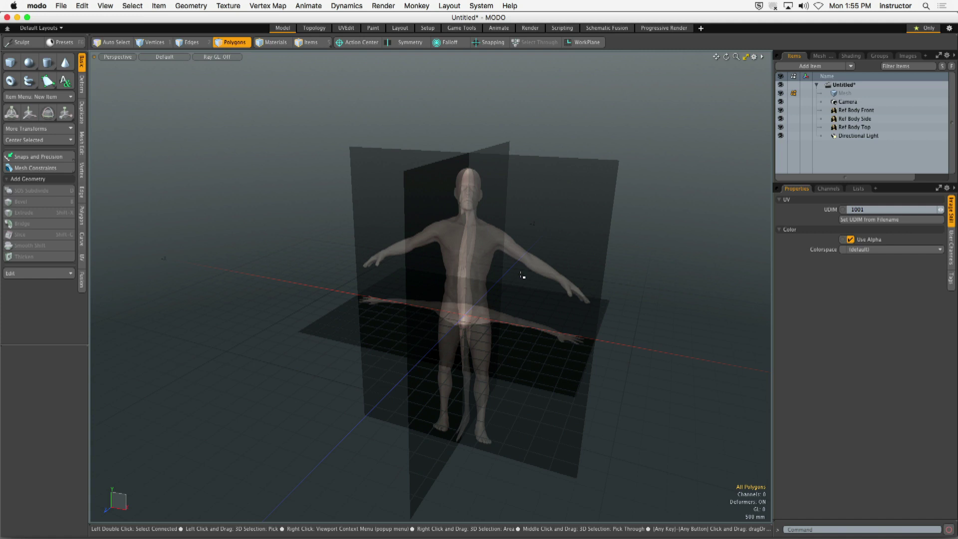
{"action": "key", "text": "ctrl+space"}
{"action": "left_click", "coordinate": [489, 216]}
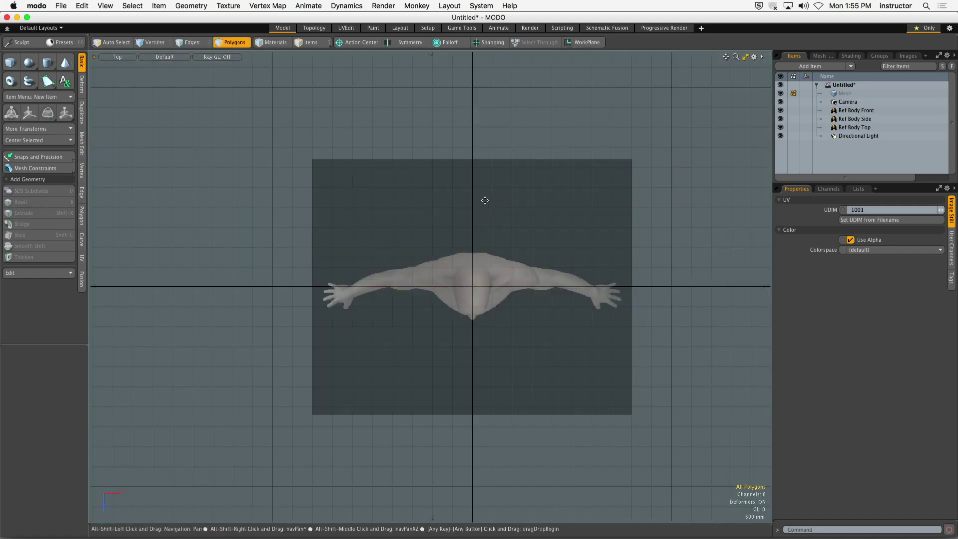
{"action": "left_click", "coordinate": [48, 62]}
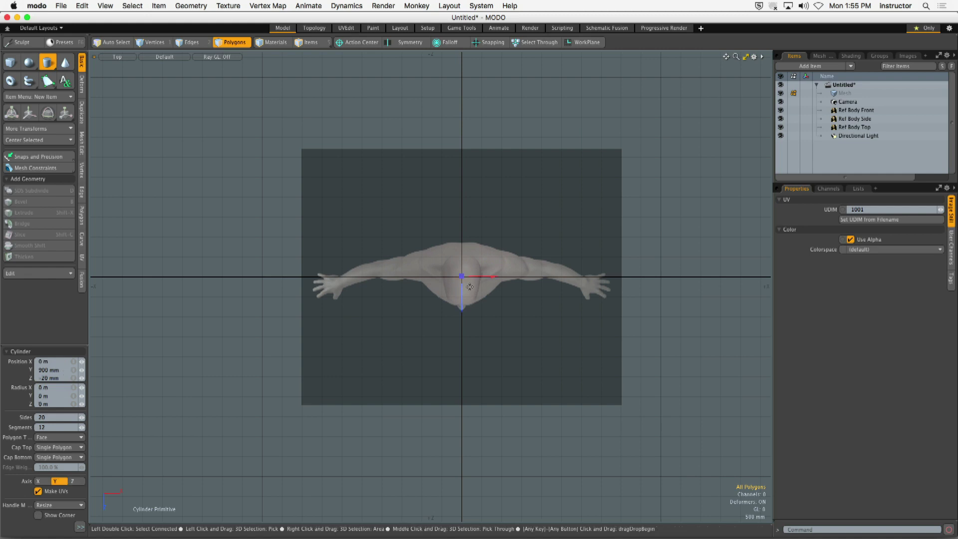
{"action": "left_click_drag", "start_coordinate": [472, 285], "coordinate": [603, 419]}
{"action": "key", "text": "space"}
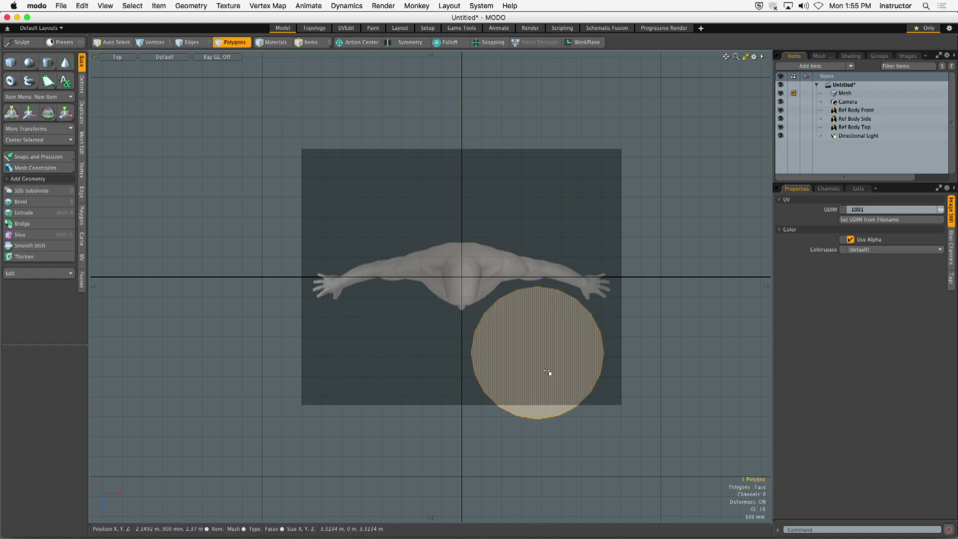
Center the disc on all axes and scale it uniformly to 51% so it roughly covers the torso's depth
{"action": "left_click", "coordinate": [507, 349]}
{"action": "left_click", "coordinate": [35, 141]}
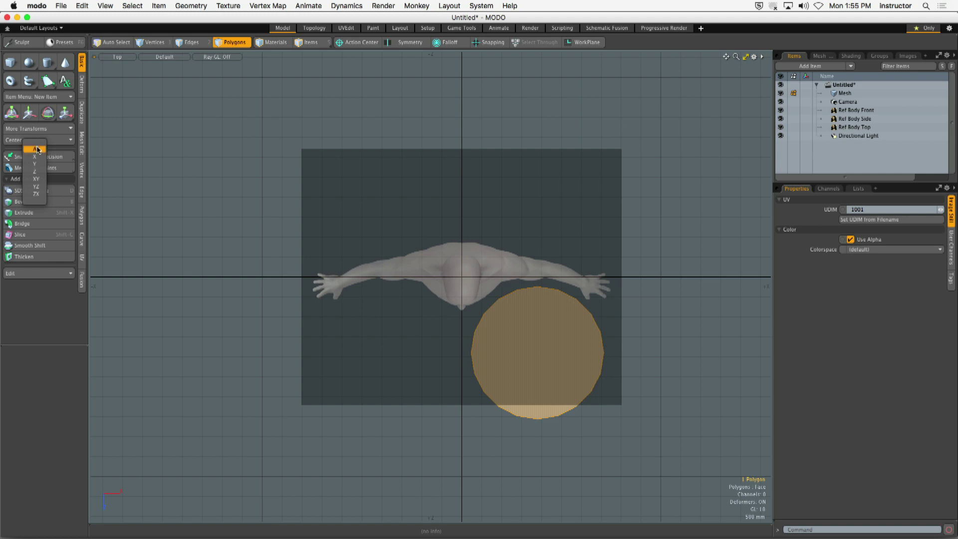
{"action": "left_click", "coordinate": [35, 148]}
{"action": "scroll", "coordinate": [453, 275], "scroll_direction": "up", "scroll_amount": 3}
{"action": "key", "text": "r"}
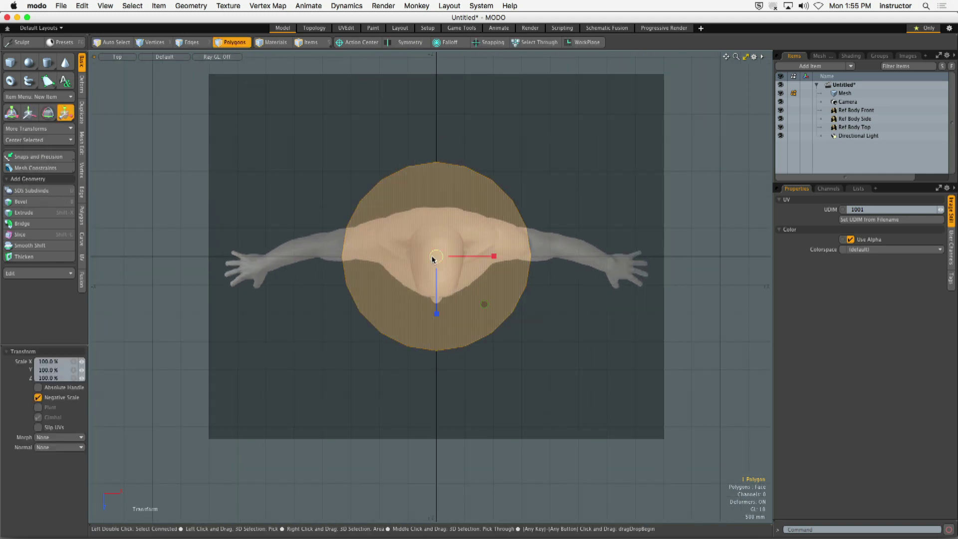
{"action": "left_click_drag", "start_coordinate": [435, 258], "coordinate": [387, 257]}
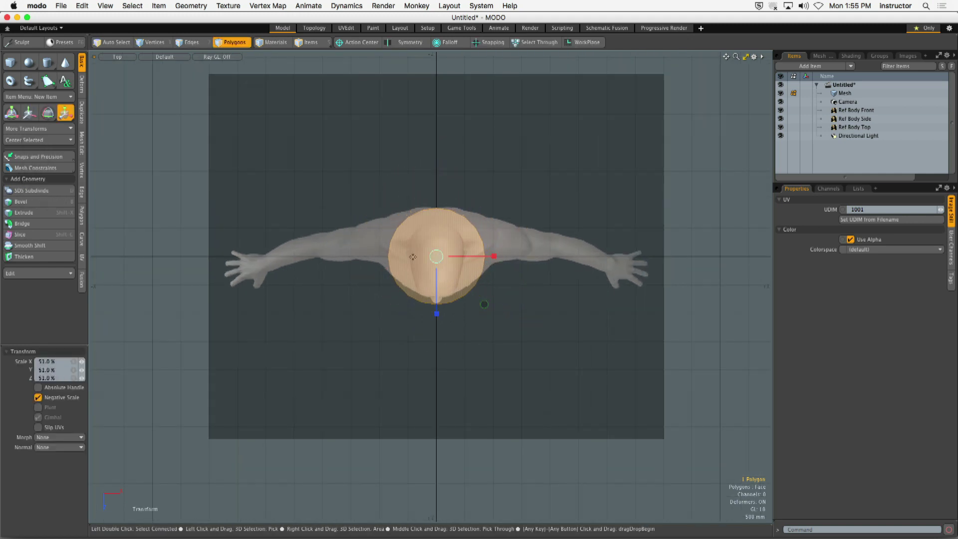
{"action": "key", "text": "w"}
{"action": "left_click_drag", "start_coordinate": [433, 298], "coordinate": [435, 277]}
{"action": "key", "text": "r"}
{"action": "key", "text": "w"}
{"action": "key", "text": "space"}
{"action": "left_click", "coordinate": [44, 141]}
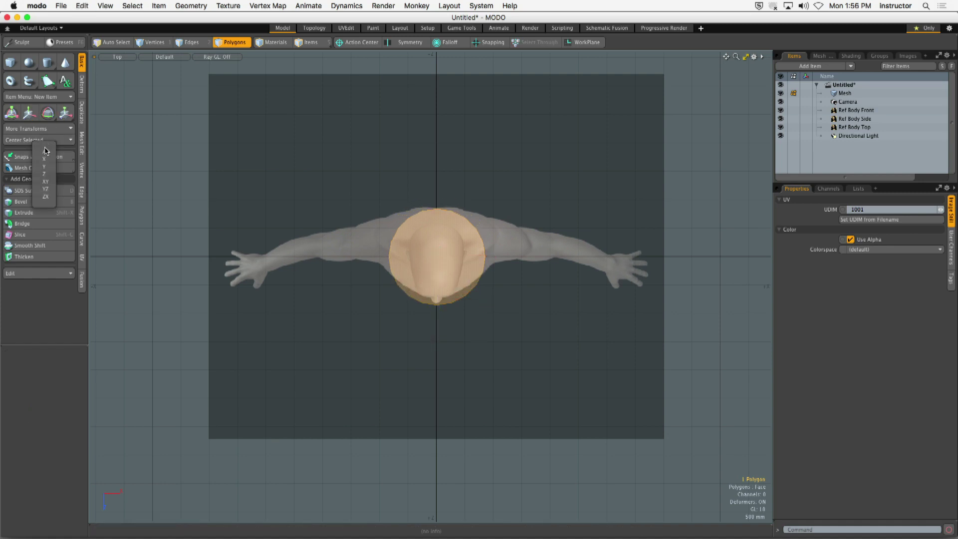
{"action": "left_click", "coordinate": [44, 140]}
{"action": "left_click", "coordinate": [44, 152]}
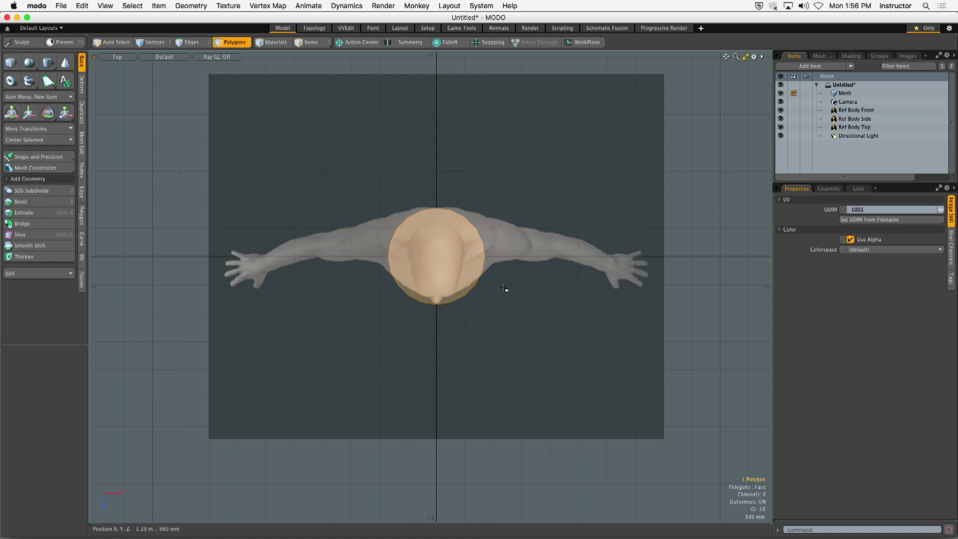
Move the disc -80 mm along Z and scale it uniformly to 96.5% to fit the top-view torso
{"action": "key", "text": "r"}
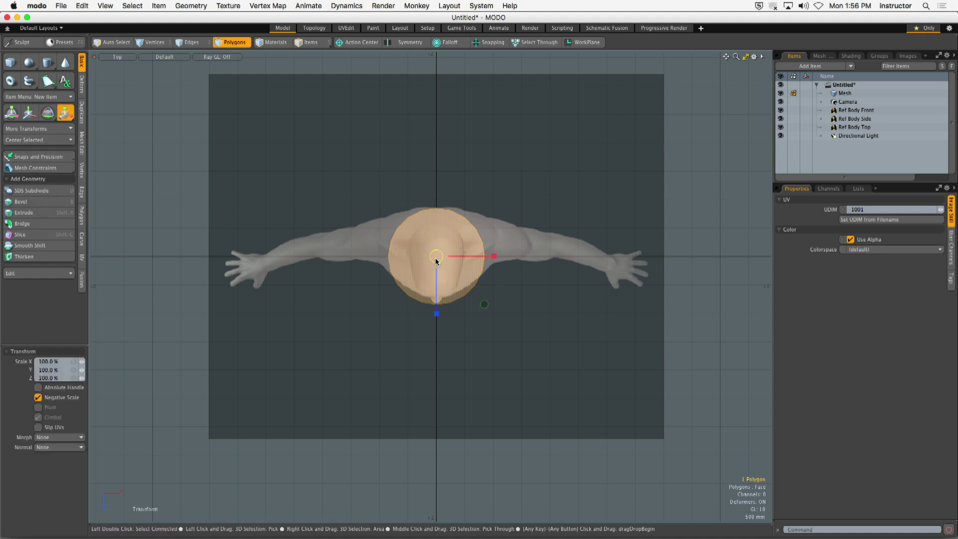
{"action": "key", "text": "w"}
{"action": "left_click_drag", "start_coordinate": [437, 289], "coordinate": [437, 285]}
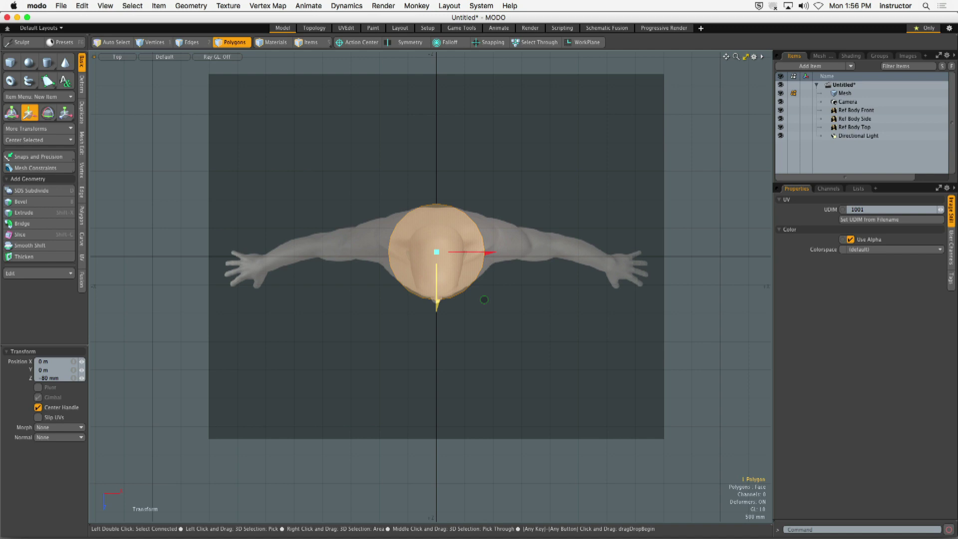
{"action": "key", "text": "r"}
{"action": "left_click_drag", "start_coordinate": [437, 251], "coordinate": [435, 254]}
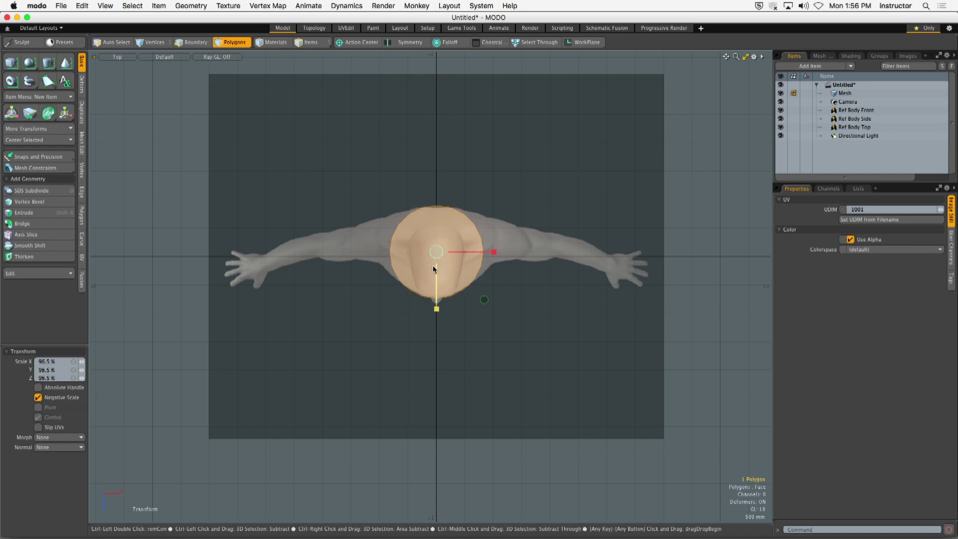
In the Right view, extrude the disc about 3 m upward from the hips to the shoulders
{"action": "key", "text": "ctrl+space"}
{"action": "left_click", "coordinate": [459, 293]}
{"action": "key", "text": "space"}
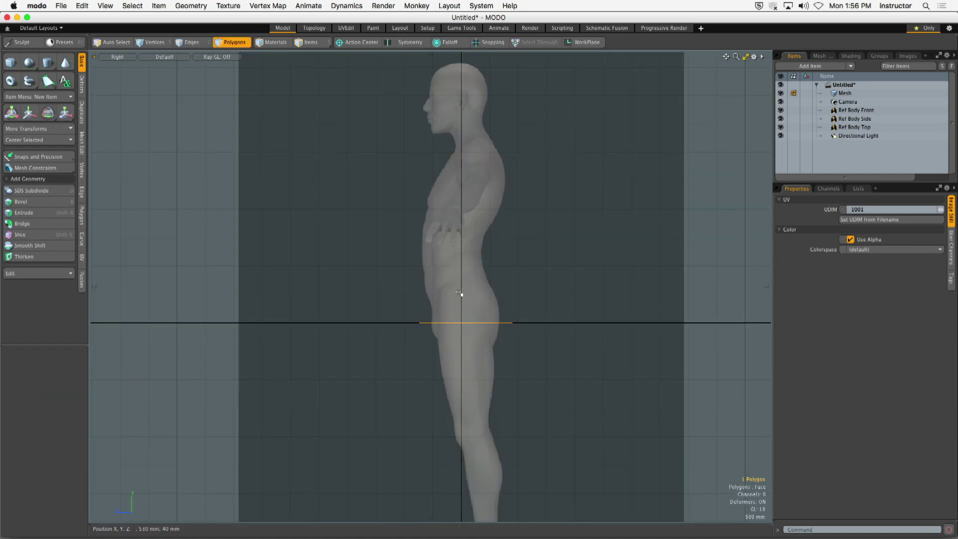
{"action": "key", "text": "shift+x"}
{"action": "left_click_drag", "start_coordinate": [466, 304], "coordinate": [466, 132]}
{"action": "key", "text": "space"}
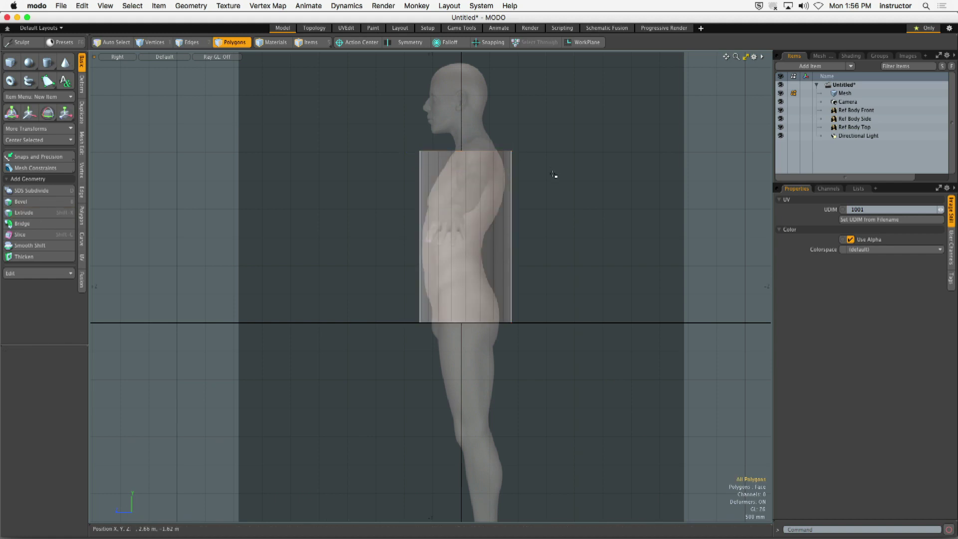
In the Front view, select the cylinder's bottom end and raise it about 0.64 m to waist level
{"action": "key", "text": "ctrl+space"}
{"action": "left_click", "coordinate": [482, 240]}
{"action": "key", "text": "a"}
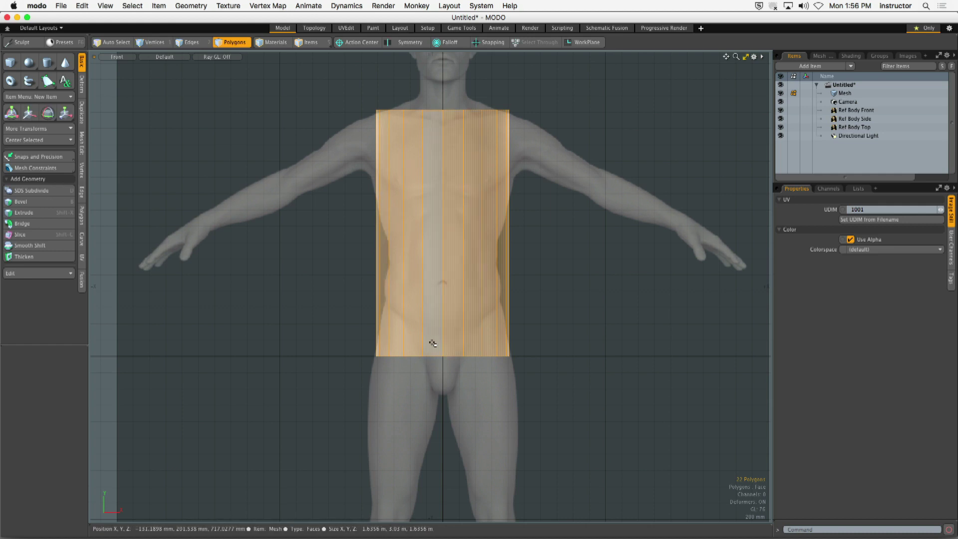
{"action": "right_click_drag", "start_coordinate": [320, 297], "coordinate": [545, 399]}
{"action": "key", "text": "w"}
{"action": "left_click_drag", "start_coordinate": [442, 318], "coordinate": [442, 265]}
Select the whole cylinder, scale it down uniformly, and move it down along Y to fit the torso between chest and waist
{"action": "double_click", "coordinate": [451, 283]}
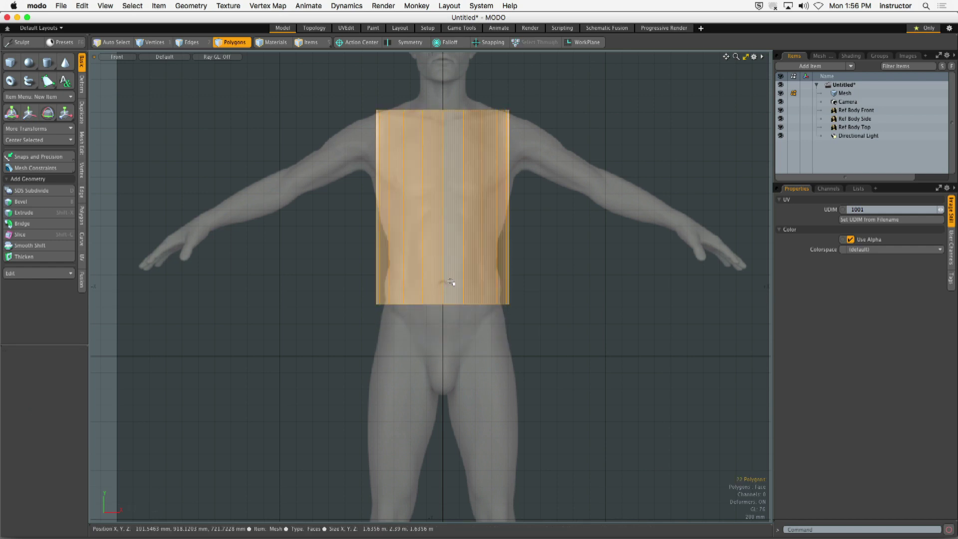
{"action": "key", "text": "r"}
{"action": "left_click_drag", "start_coordinate": [448, 213], "coordinate": [436, 213]}
{"action": "key", "text": "w"}
{"action": "mouse_move", "coordinate": [443, 180]}
{"action": "left_mouse_down"}
{"action": "mouse_move", "coordinate": [443, 216]}
{"action": "mouse_move", "coordinate": [443, 199]}
{"action": "left_mouse_up"}
{"action": "key", "text": "r"}
{"action": "key", "text": "w"}
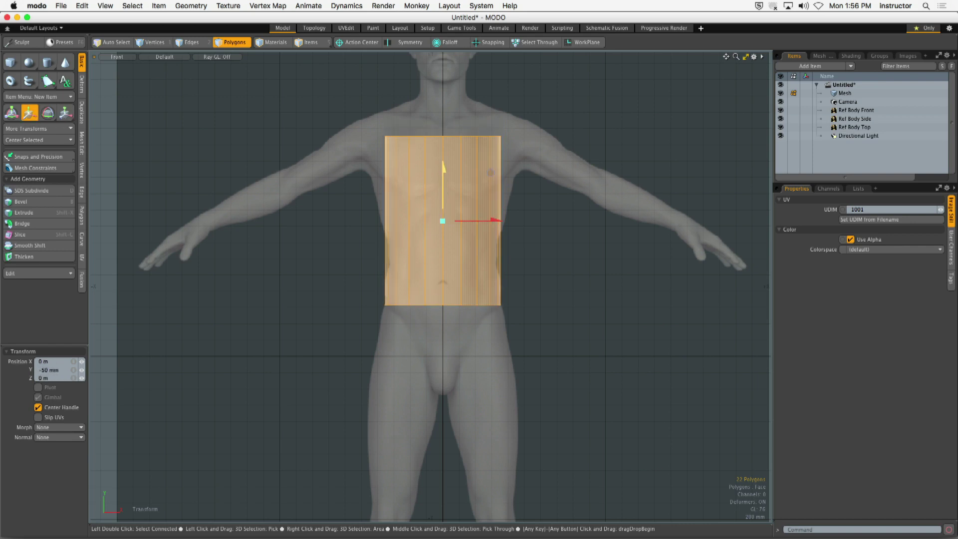
{"action": "key", "text": "q"}
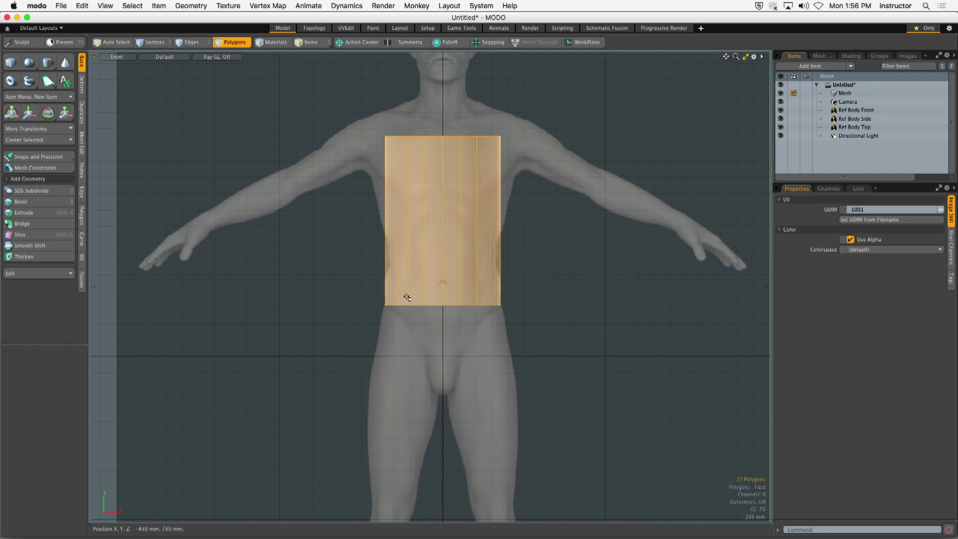
Examine the torso cylinder against the body backdrops in the Right and Perspective views
{"action": "key", "text": "KP_3"}
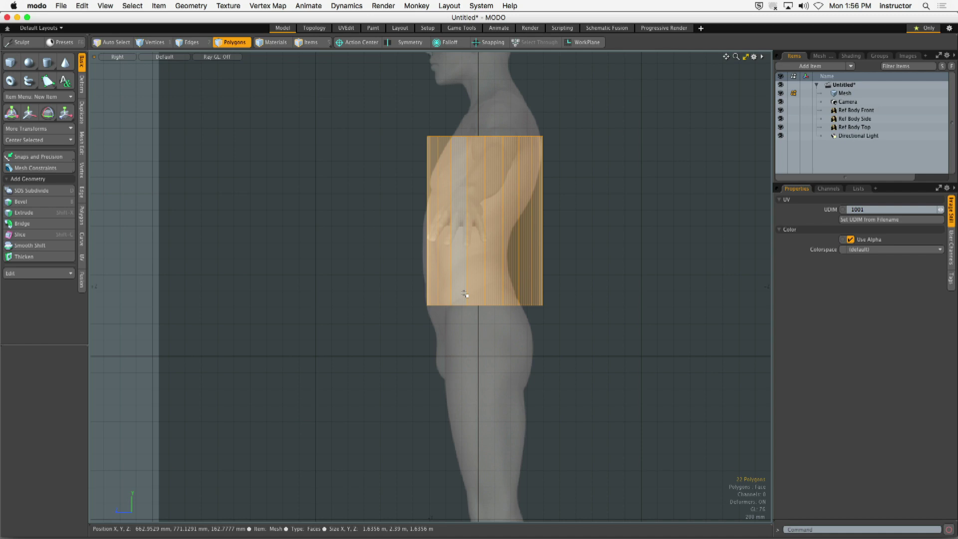
{"action": "scroll", "coordinate": [439, 284], "scroll_direction": "down", "scroll_amount": 5}
{"action": "left_click", "coordinate": [413, 277]}
{"action": "scroll", "coordinate": [423, 271], "scroll_direction": "up", "scroll_amount": 2}
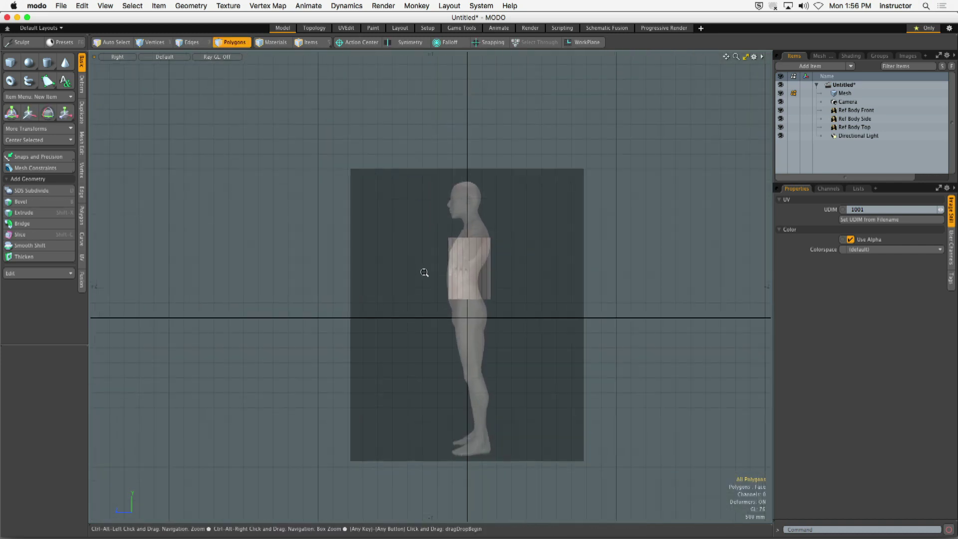
{"action": "key", "text": "ctrl+space"}
{"action": "left_click", "coordinate": [430, 263]}
{"action": "left_click_drag", "start_coordinate": [349, 234], "coordinate": [473, 247], "text": "alt"}
{"action": "scroll", "coordinate": [465, 248], "scroll_direction": "up", "scroll_amount": 3}
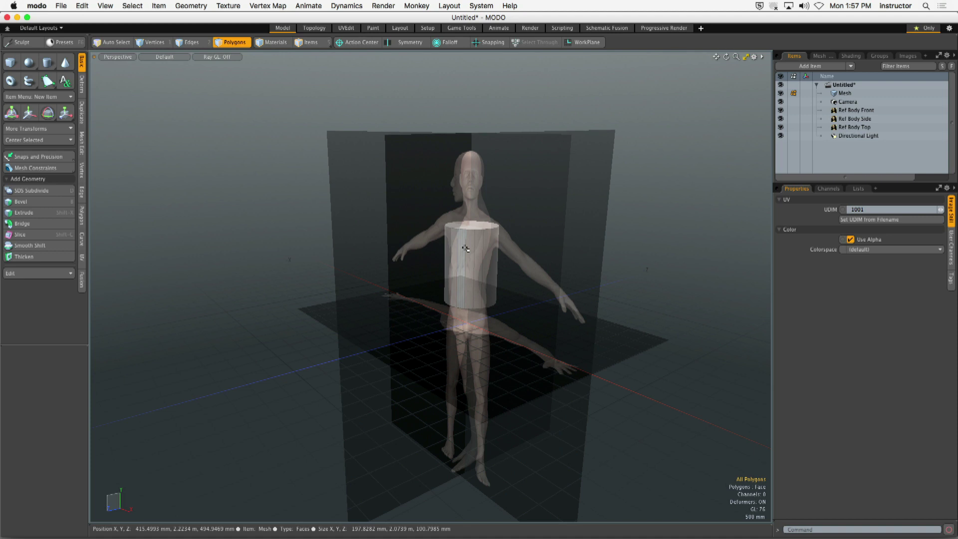
{"action": "left_click_drag", "start_coordinate": [366, 201], "coordinate": [372, 186], "text": "alt"}
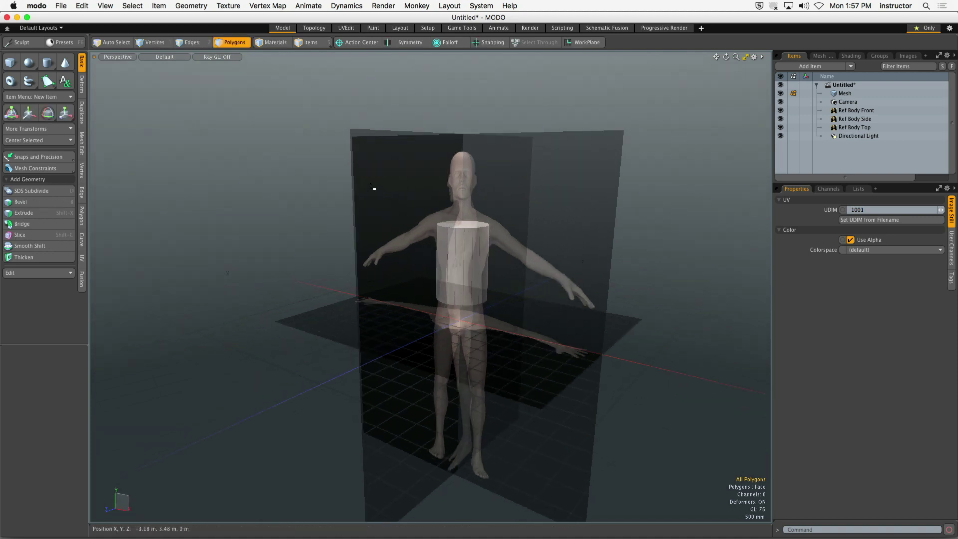
Examine the torso cylinder against the body backdrop in the Front view and from an oblique perspective angle
{"action": "key", "text": "ctrl+1"}
{"action": "left_click", "coordinate": [391, 212]}
{"action": "left_click_drag", "start_coordinate": [376, 250], "coordinate": [364, 229], "text": "alt"}
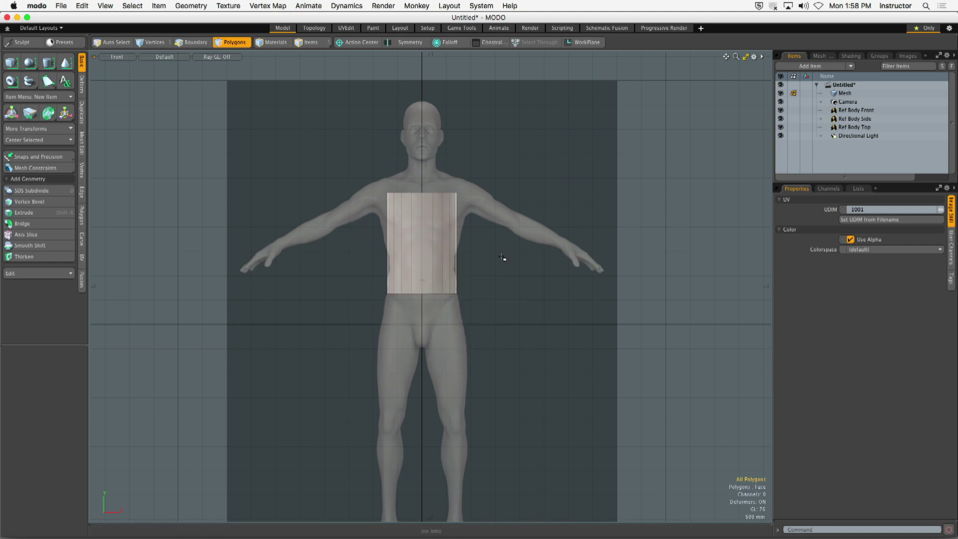
{"action": "left_click_drag", "start_coordinate": [504, 261], "coordinate": [499, 265], "text": "alt"}
{"action": "key", "text": "5"}
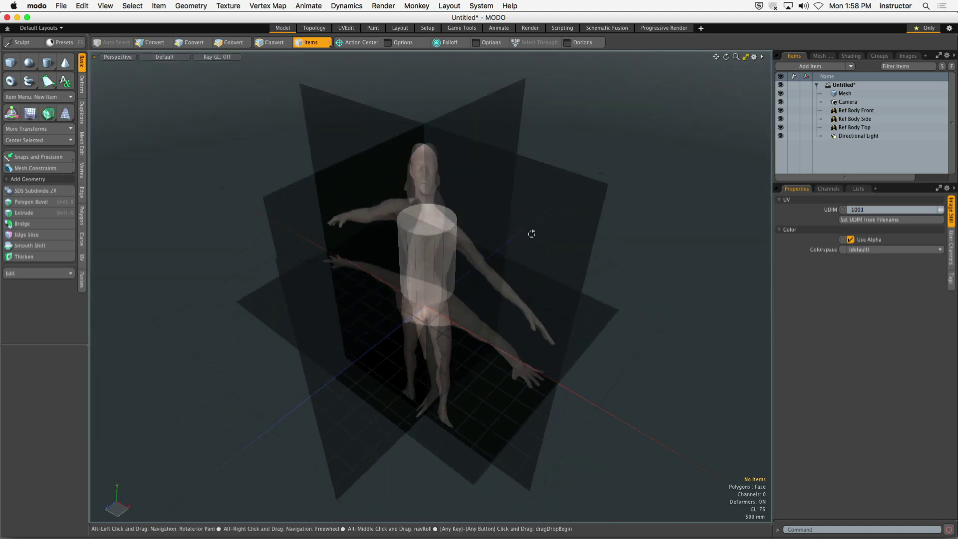
{"action": "left_click_drag", "start_coordinate": [525, 197], "coordinate": [480, 224], "text": "alt"}
Move the Ref Body Front backdrop backward along Z to about -57.9 m, well behind the cylinder
{"action": "left_click", "coordinate": [583, 204]}
{"action": "scroll", "coordinate": [582, 204], "scroll_direction": "down", "scroll_amount": 8}
{"action": "key", "text": "y"}
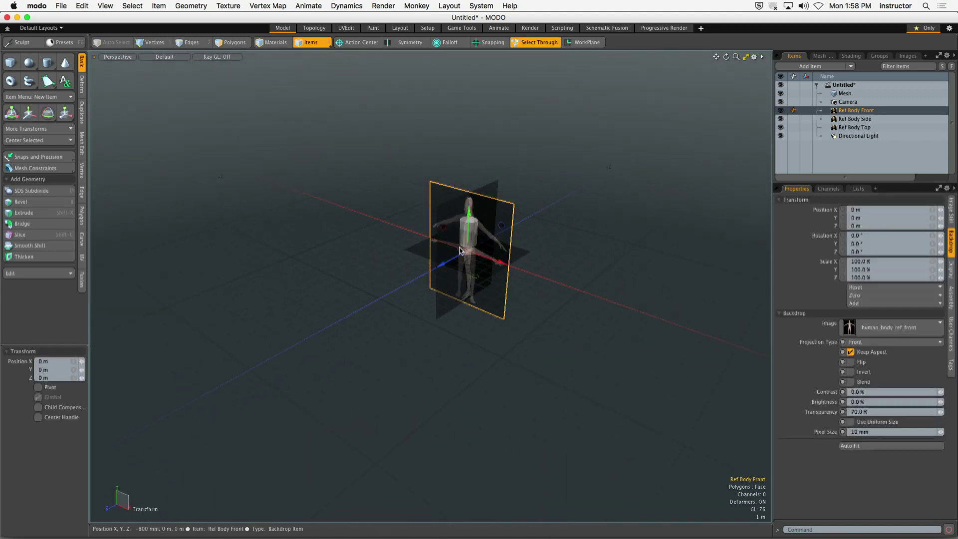
{"action": "left_click_drag", "start_coordinate": [441, 269], "coordinate": [672, 143]}
{"action": "left_click", "coordinate": [618, 157]}
Inspect the cylinder against the side and top backdrops from several perspective angles, highlighting the Ref Body Side backdrop
{"action": "left_click_drag", "start_coordinate": [617, 156], "coordinate": [488, 222], "text": "alt"}
{"action": "scroll", "coordinate": [499, 216], "scroll_direction": "up", "scroll_amount": 5}
{"action": "key", "text": "KP_2"}
{"action": "left_click_drag", "start_coordinate": [502, 281], "coordinate": [478, 211], "text": "alt"}
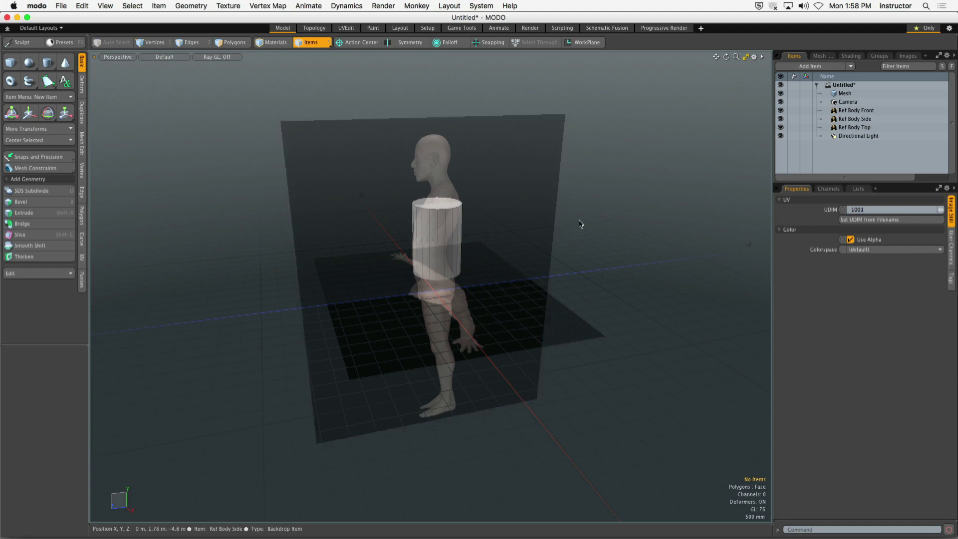
{"action": "left_click", "coordinate": [546, 210]}
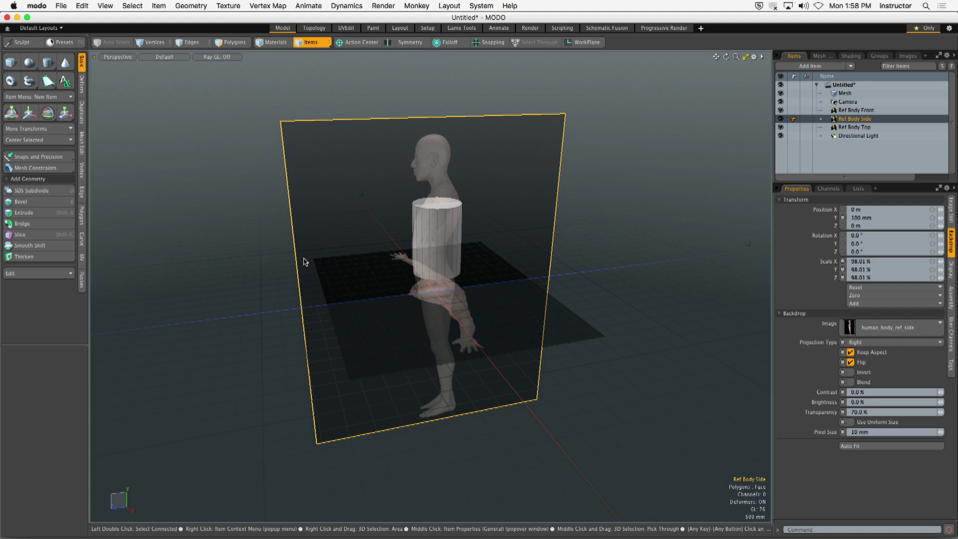
{"action": "left_click", "coordinate": [541, 184]}
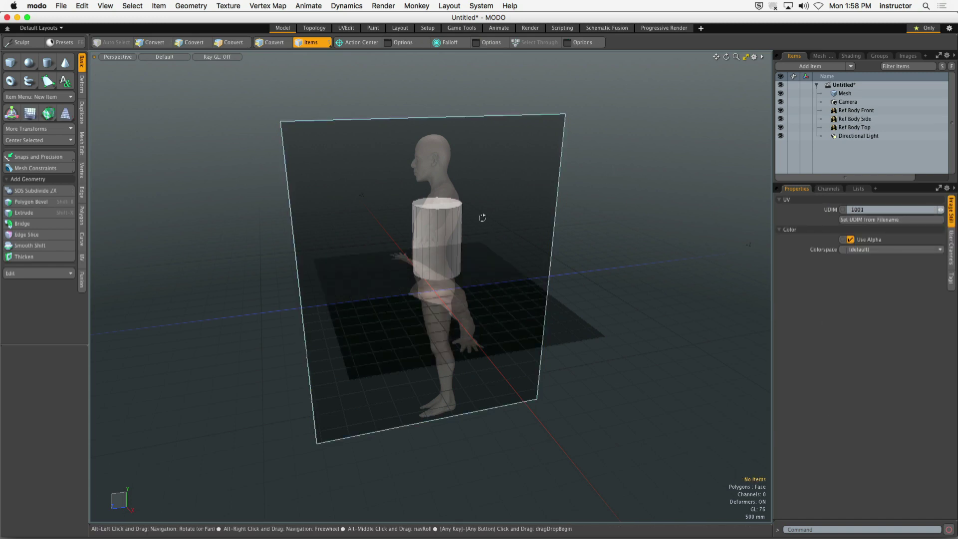
{"action": "left_click_drag", "start_coordinate": [420, 220], "coordinate": [466, 219], "text": "ctrl+alt"}
{"action": "mouse_move", "coordinate": [466, 220]}
{"action": "left_mouse_down", "text": "alt"}
{"action": "mouse_move", "coordinate": [603, 216]}
{"action": "mouse_move", "coordinate": [464, 205]}
{"action": "left_mouse_up", "text": "alt"}
{"action": "left_click", "coordinate": [542, 179]}
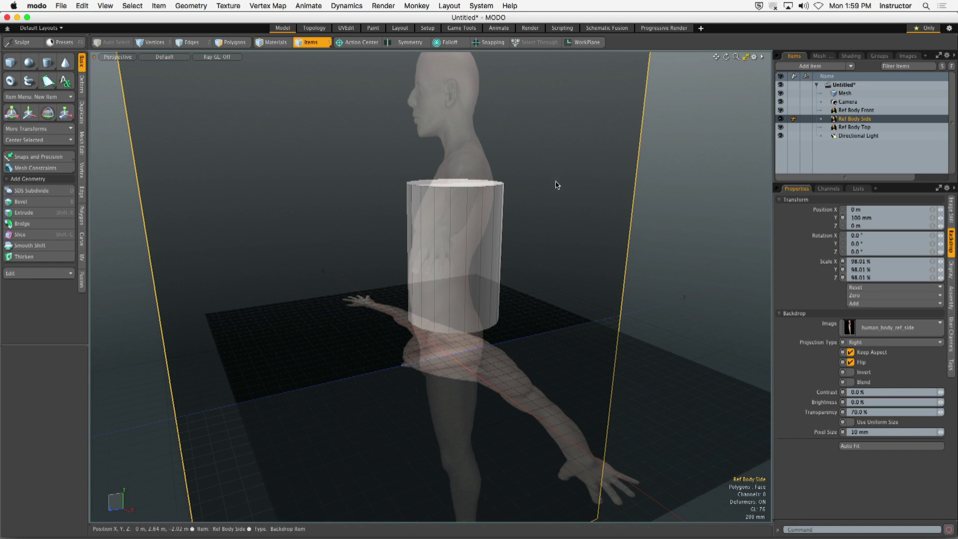
{"action": "left_click_drag", "start_coordinate": [535, 179], "coordinate": [519, 242], "text": "alt"}
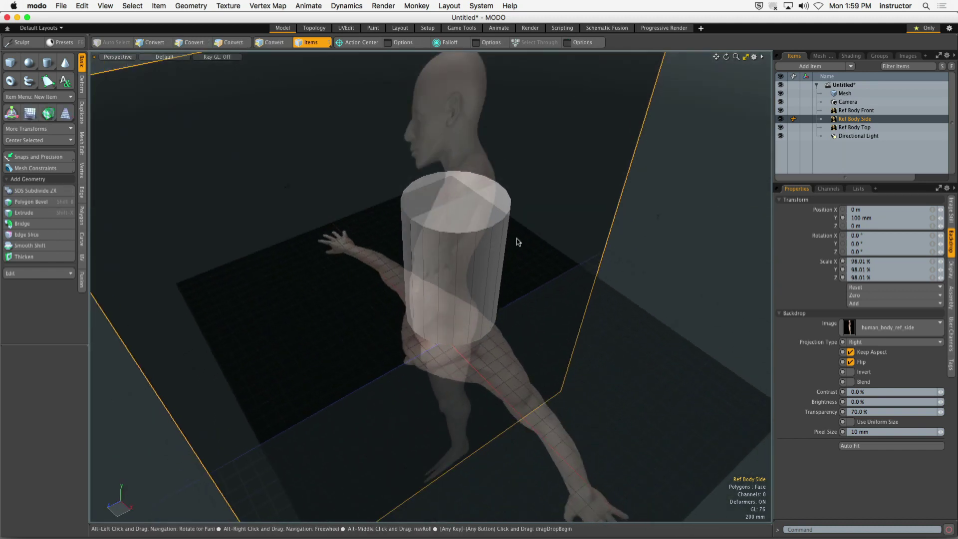
{"action": "left_click_drag", "start_coordinate": [447, 193], "coordinate": [678, 218], "text": "alt"}
{"action": "left_click", "coordinate": [677, 219]}
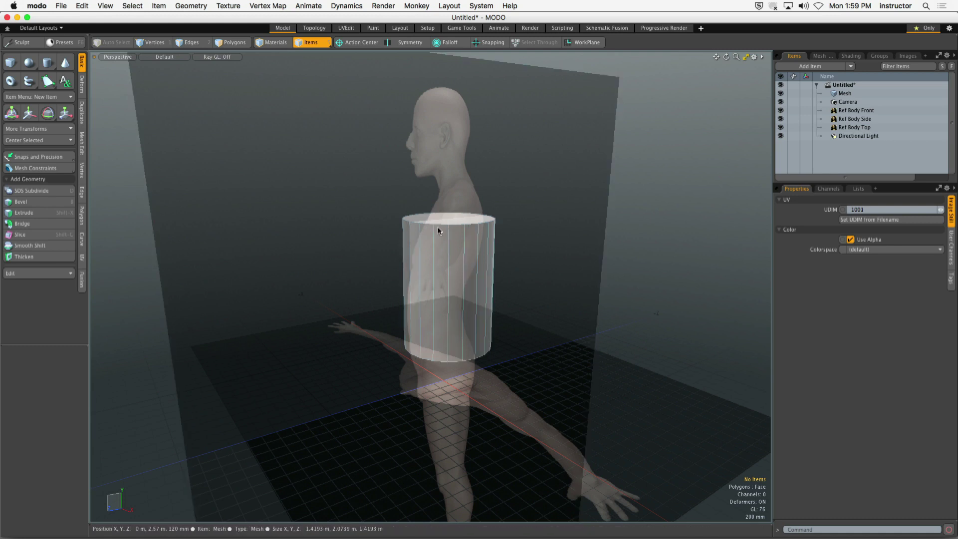
Look over the drawing and control options in the 3D viewport properties
{"action": "key", "text": "o"}
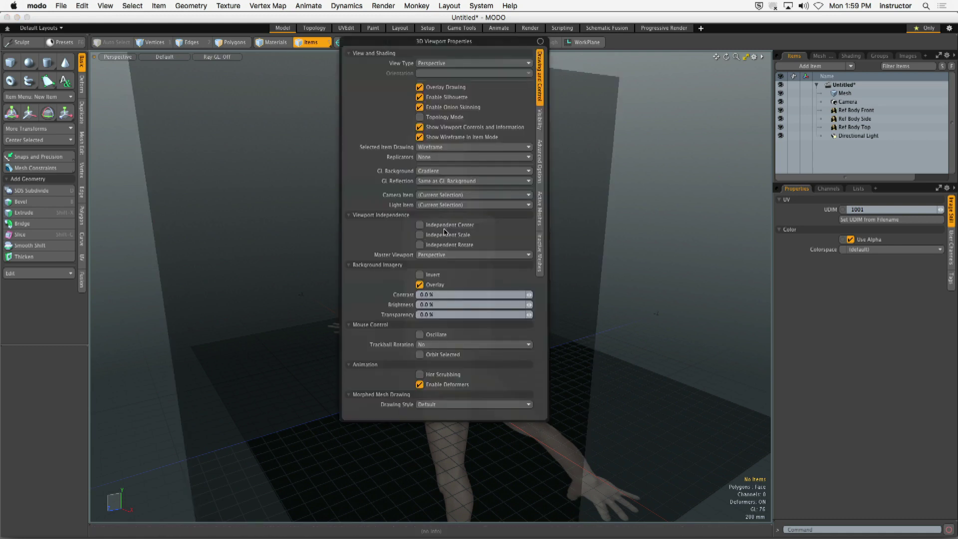
{"action": "left_click_drag", "start_coordinate": [455, 41], "coordinate": [415, 72]}
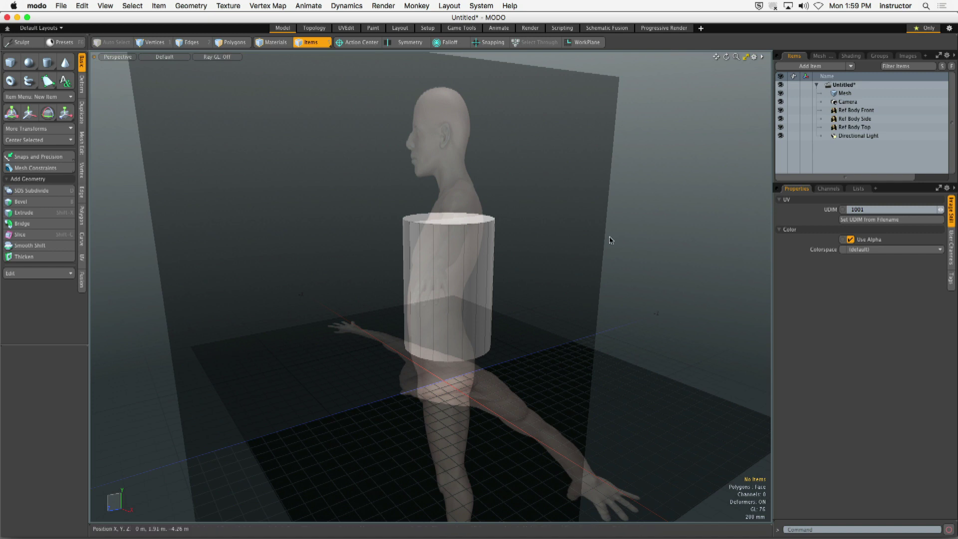
Check the Ref Body Side backdrop in the Right view and move it along X to about -54.92 m, away from the cylinder
{"action": "left_click", "coordinate": [606, 237]}
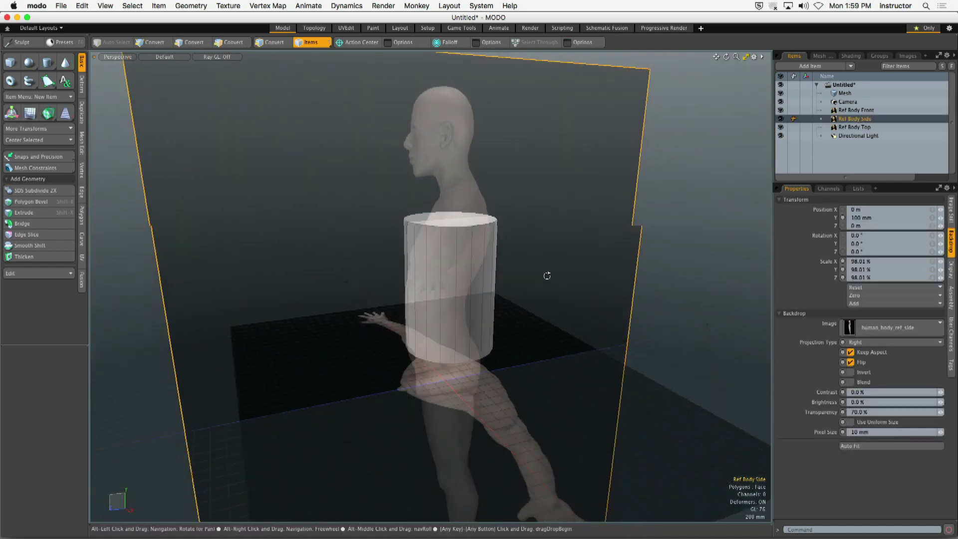
{"action": "left_click_drag", "start_coordinate": [547, 274], "coordinate": [417, 264], "text": "alt"}
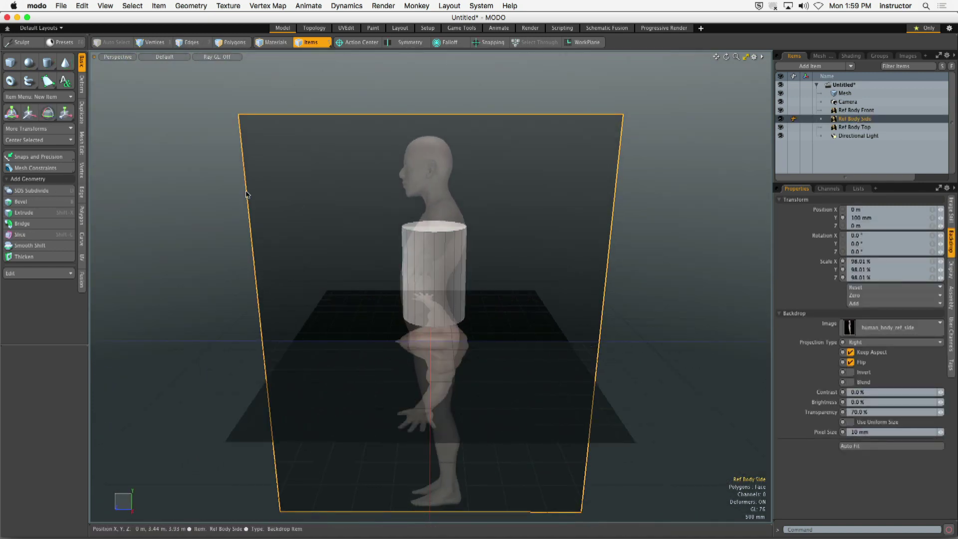
{"action": "key", "text": "ctrl+space"}
{"action": "left_click", "coordinate": [298, 194]}
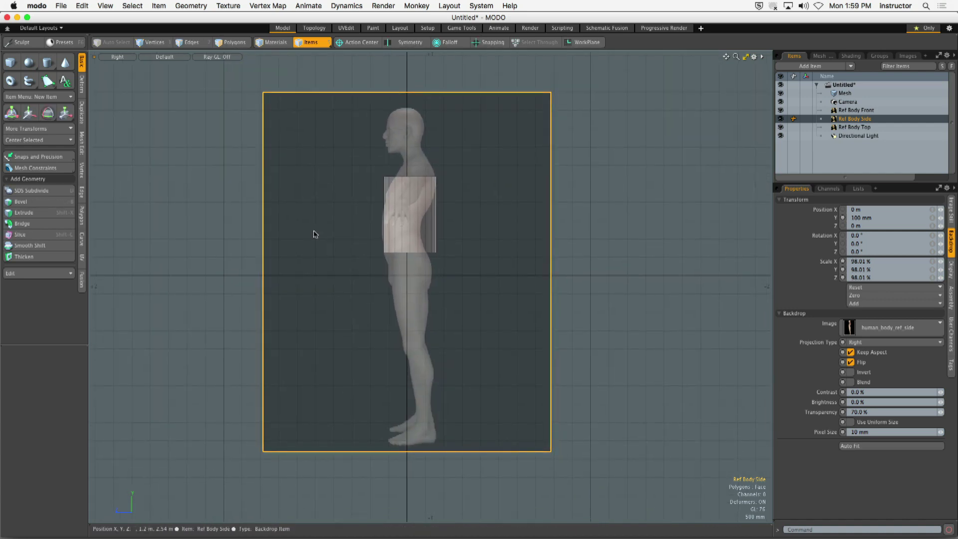
{"action": "left_click_drag", "start_coordinate": [314, 316], "coordinate": [329, 327], "text": "alt+shift"}
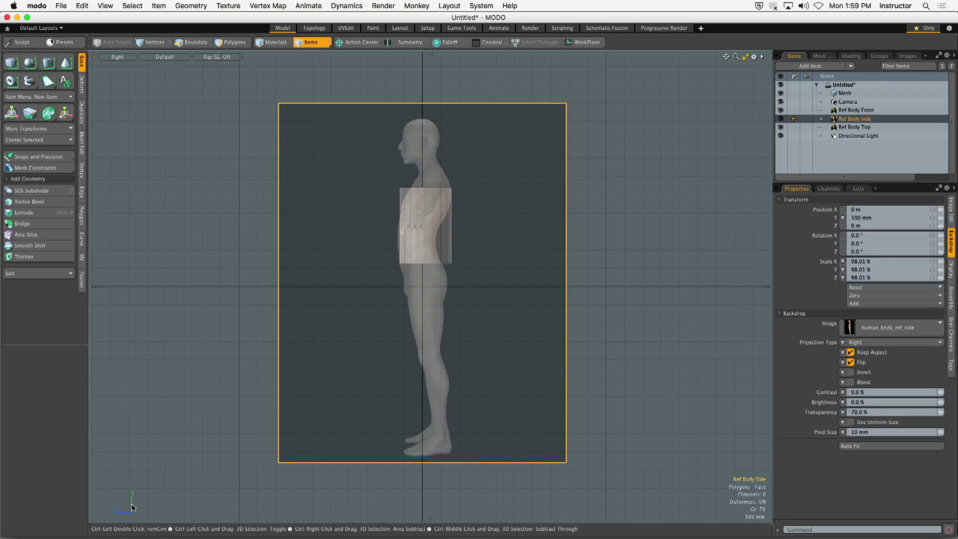
{"action": "left_click_drag", "start_coordinate": [278, 349], "coordinate": [270, 198], "text": "alt"}
{"action": "key", "text": "w"}
{"action": "scroll", "coordinate": [382, 290], "scroll_direction": "down", "scroll_amount": 5}
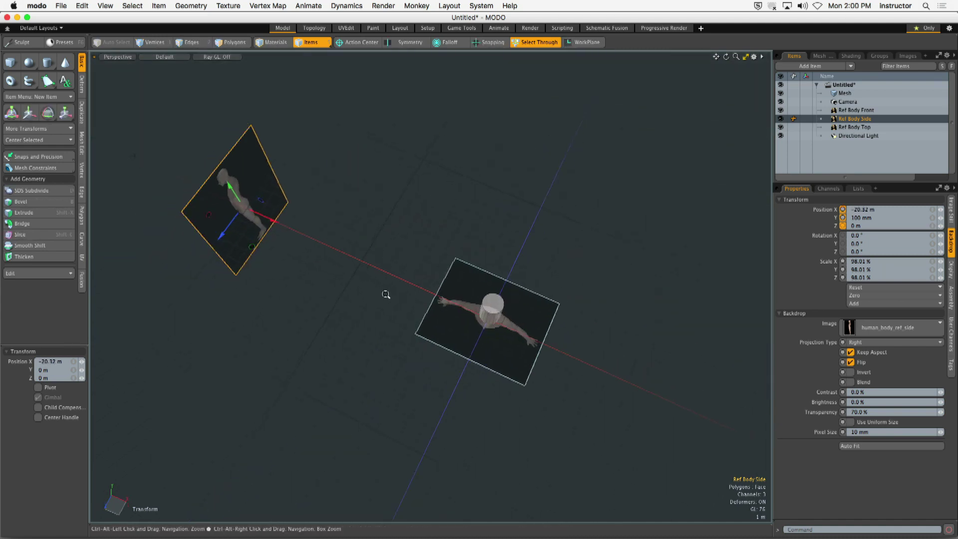
{"action": "left_click_drag", "start_coordinate": [385, 317], "coordinate": [408, 272]}
{"action": "left_click", "coordinate": [353, 261]}
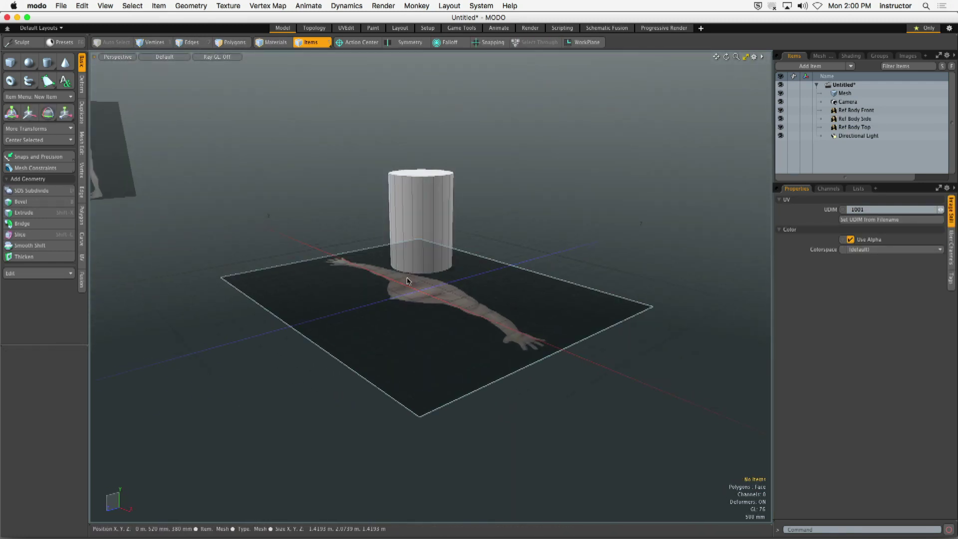
Review the separated backdrops around the cylinder by selecting the top, front and side ones in turn
{"action": "left_click", "coordinate": [508, 306]}
{"action": "left_click_drag", "start_coordinate": [508, 306], "coordinate": [455, 307], "text": "ctrl+alt"}
{"action": "left_click", "coordinate": [694, 258]}
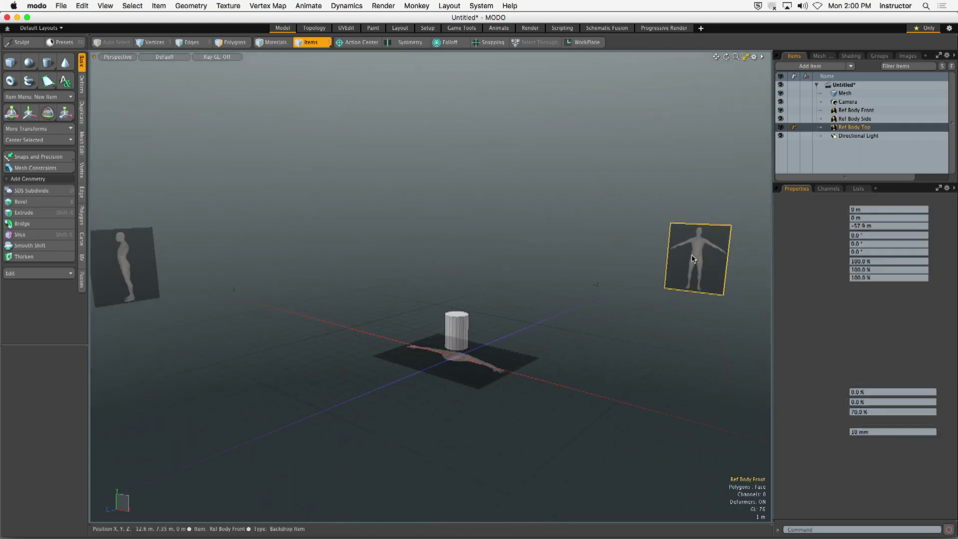
{"action": "left_click", "coordinate": [144, 272]}
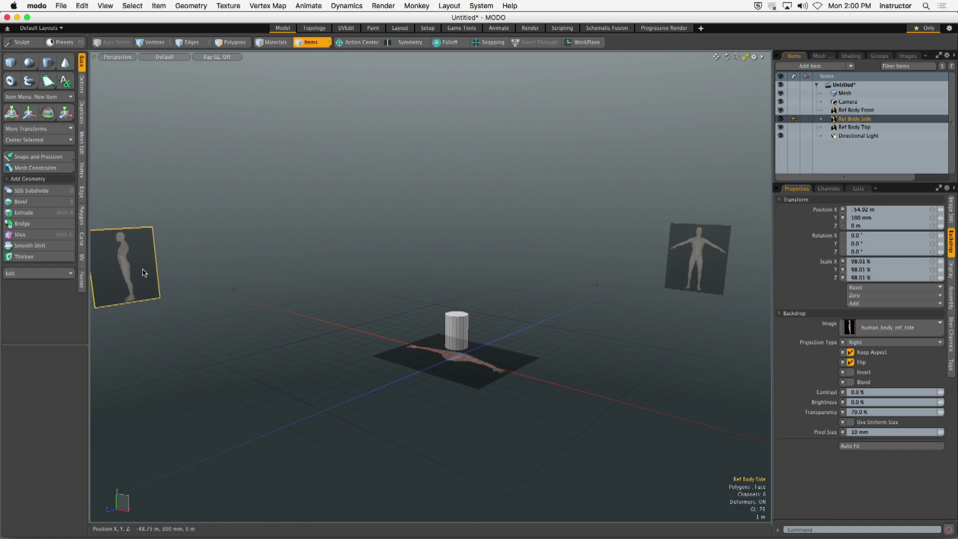
{"action": "left_click_drag", "start_coordinate": [252, 325], "coordinate": [391, 357], "text": "alt"}
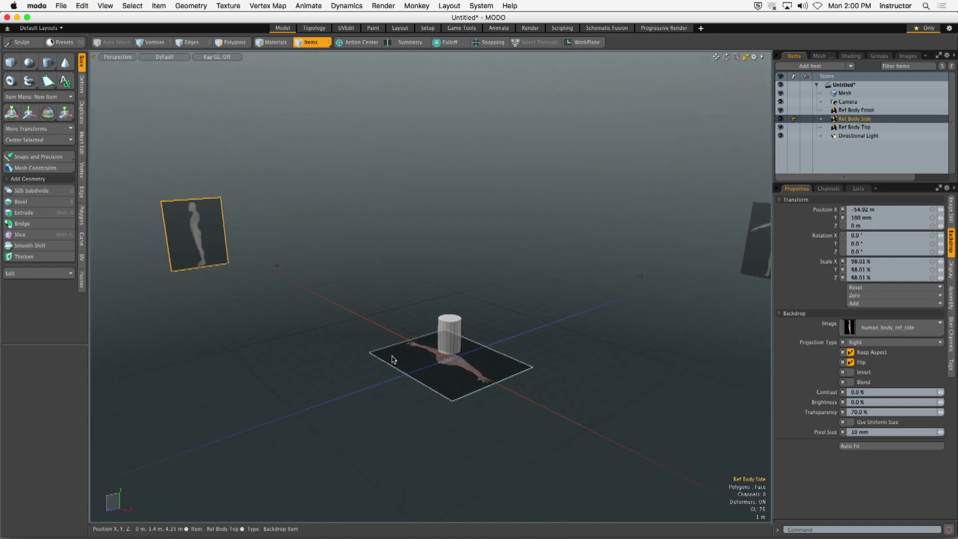
Move the Ref Body Top backdrop about 27.6 m along Y and deselect it to view the cylinder on its own
{"action": "left_click", "coordinate": [475, 389]}
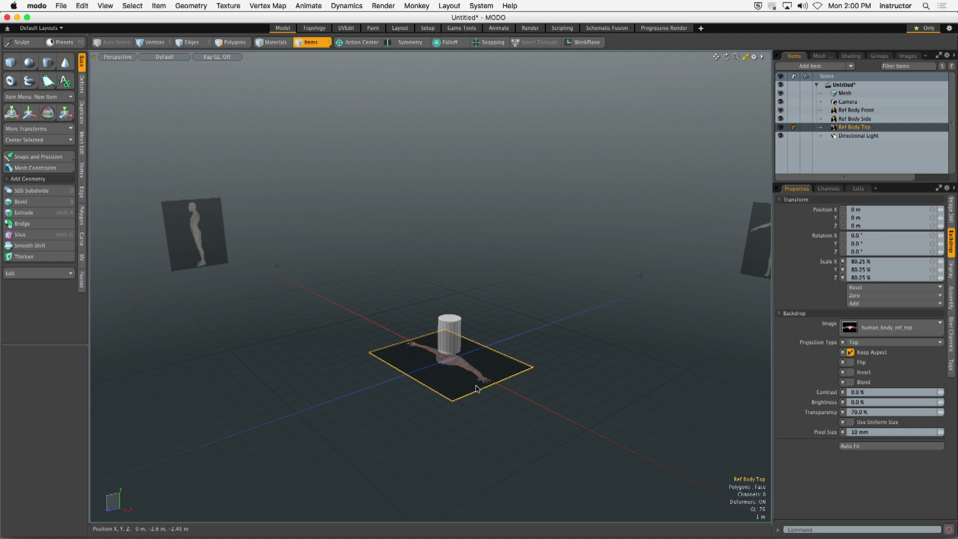
{"action": "key", "text": "w"}
{"action": "left_click_drag", "start_coordinate": [476, 390], "coordinate": [457, 20]}
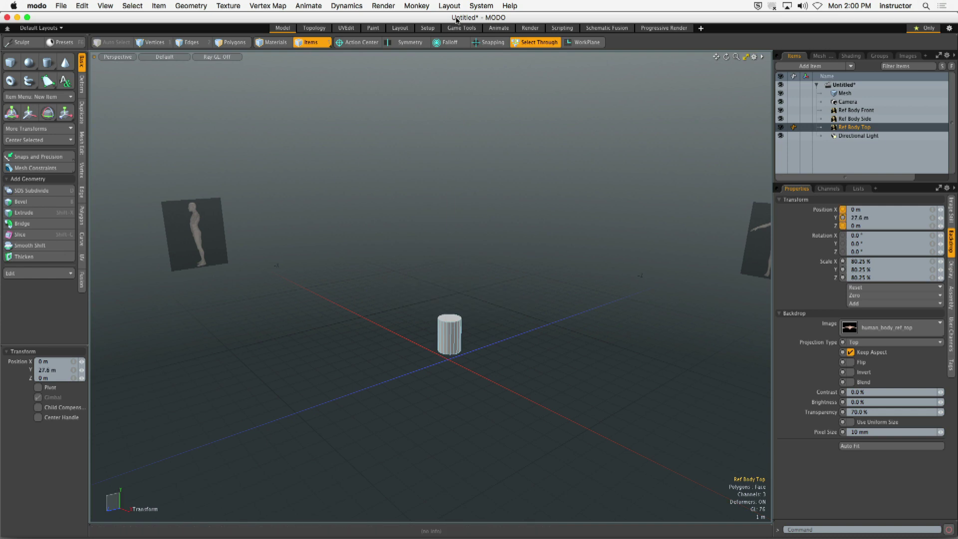
{"action": "key", "text": "q"}
{"action": "left_click", "coordinate": [537, 297]}
{"action": "left_click_drag", "start_coordinate": [469, 332], "coordinate": [454, 293], "text": "alt+shift"}
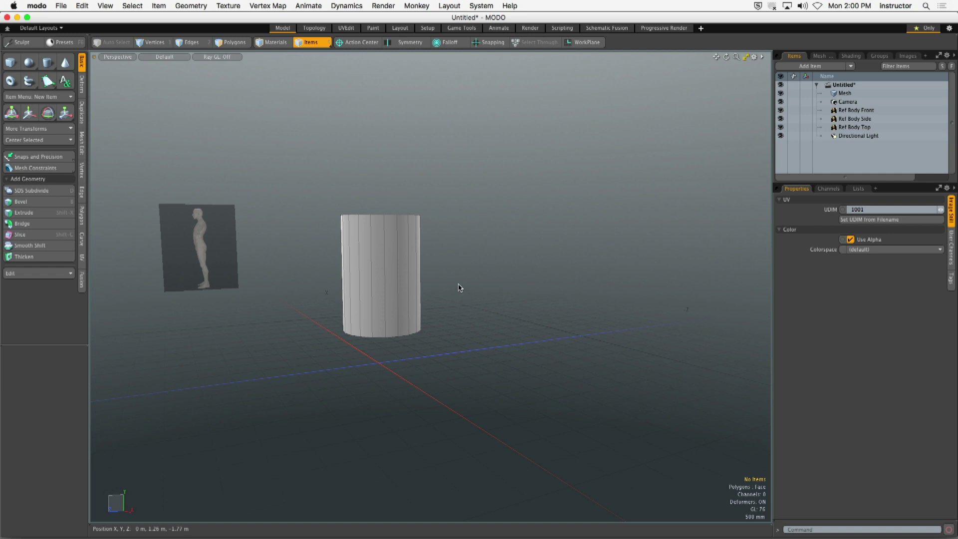
{"action": "left_click_drag", "start_coordinate": [457, 286], "coordinate": [306, 155], "text": "alt"}
Switch to Finder and open the human_body_ref_front image from the Human_Body_Ref folder in Preview
{"action": "mouse_move", "coordinate": [221, 536]}
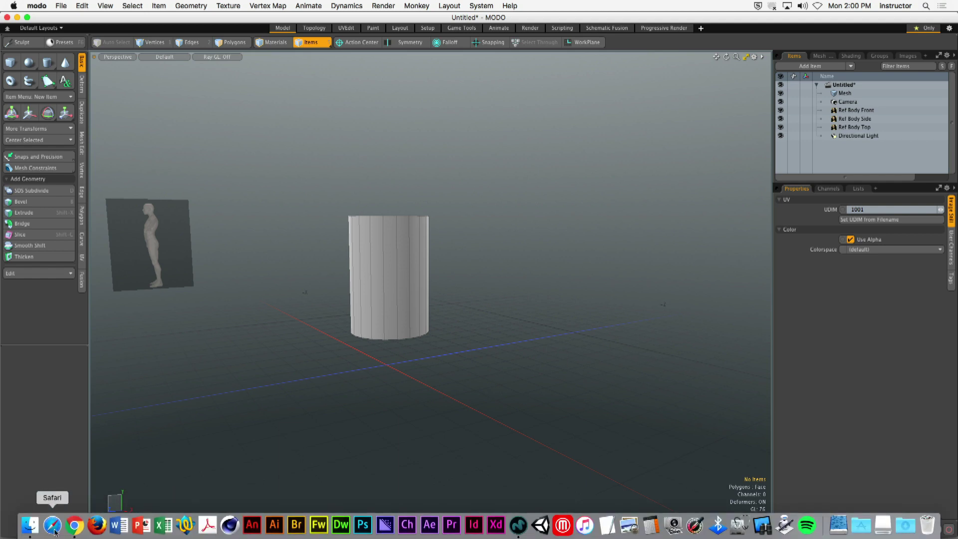
{"action": "left_click", "coordinate": [29, 530]}
{"action": "left_click", "coordinate": [757, 213]}
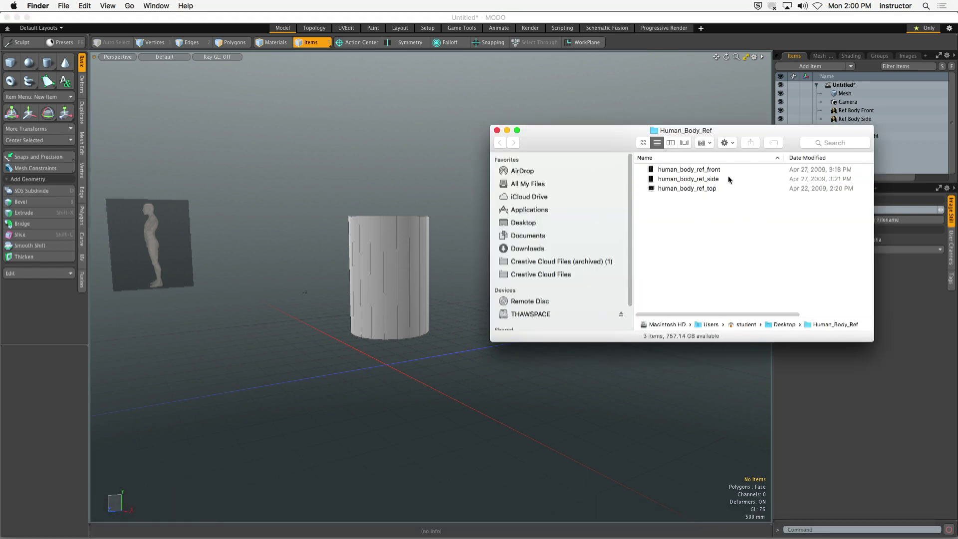
{"action": "left_click", "coordinate": [726, 172]}
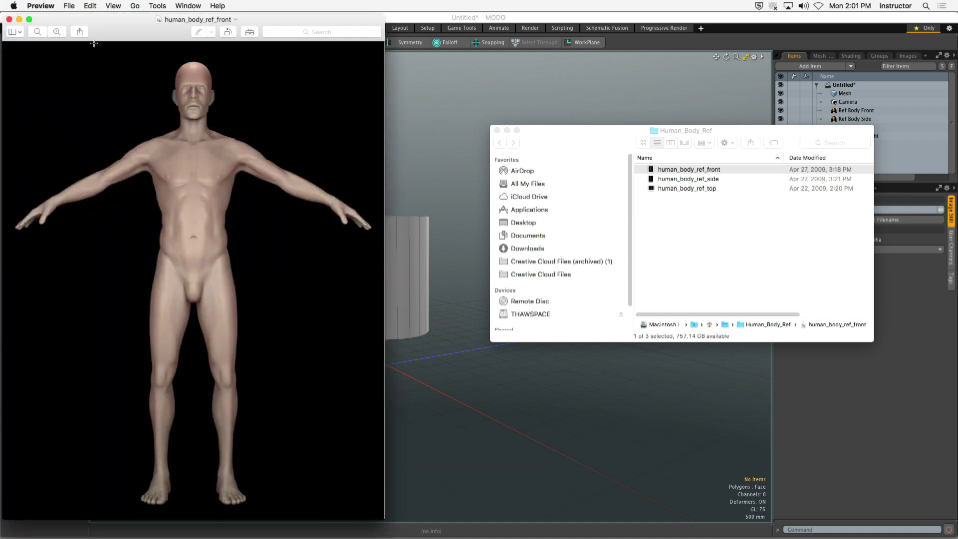
Widen the image window and examine the front body reference from head to hips at different magnifications
{"action": "left_click", "coordinate": [60, 31]}
{"action": "left_click", "coordinate": [57, 32]}
{"action": "left_click", "coordinate": [57, 32]}
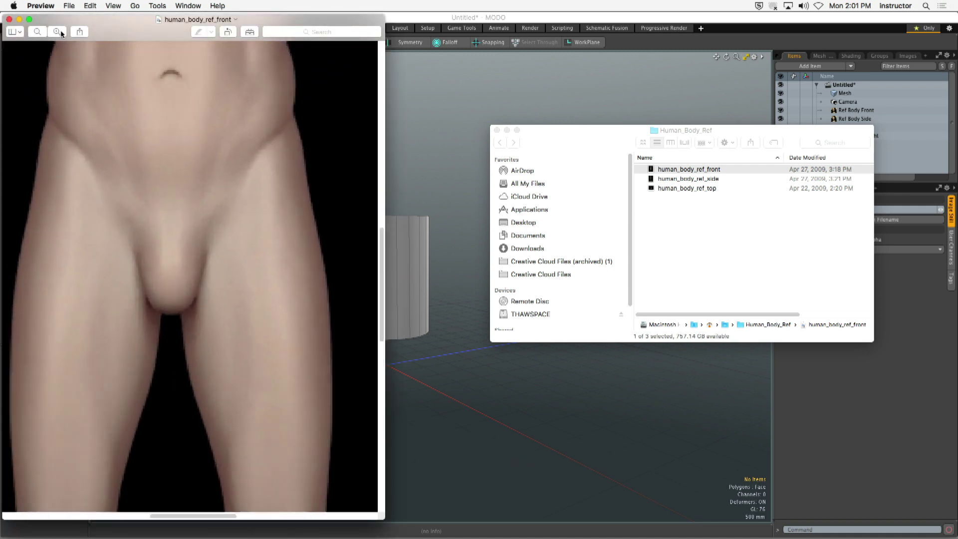
{"action": "scroll", "coordinate": [380, 281], "scroll_direction": "up", "scroll_amount": 10}
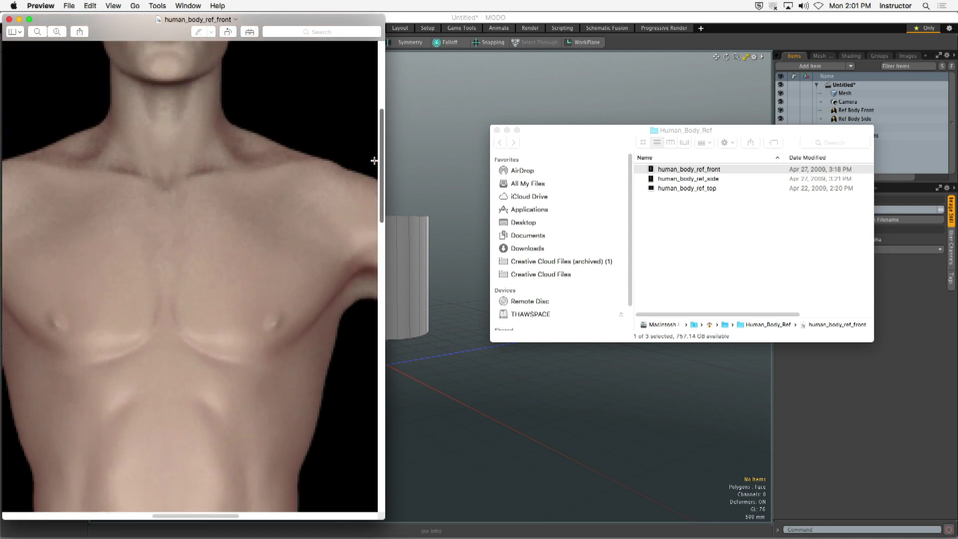
{"action": "left_click_drag", "start_coordinate": [380, 518], "coordinate": [677, 518]}
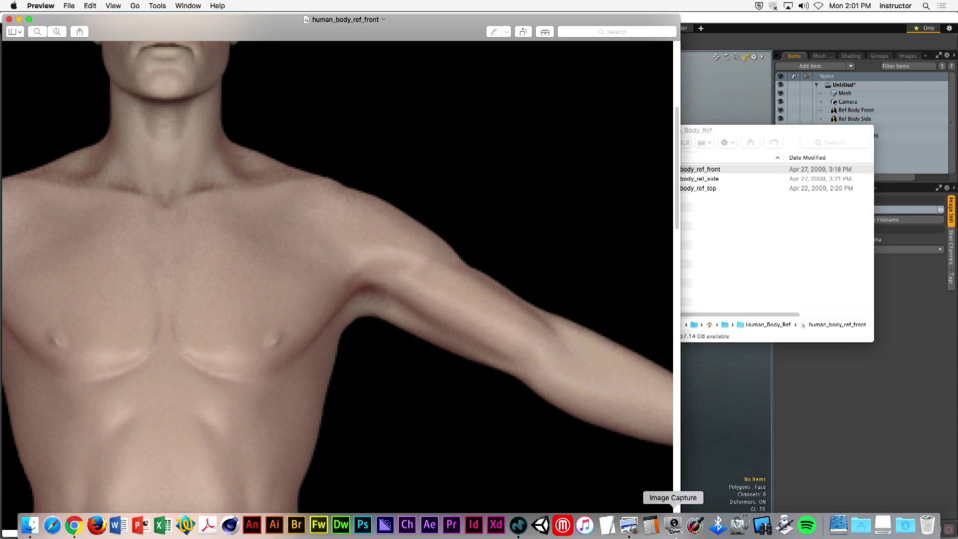
{"action": "left_click", "coordinate": [38, 33]}
{"action": "left_click", "coordinate": [38, 32]}
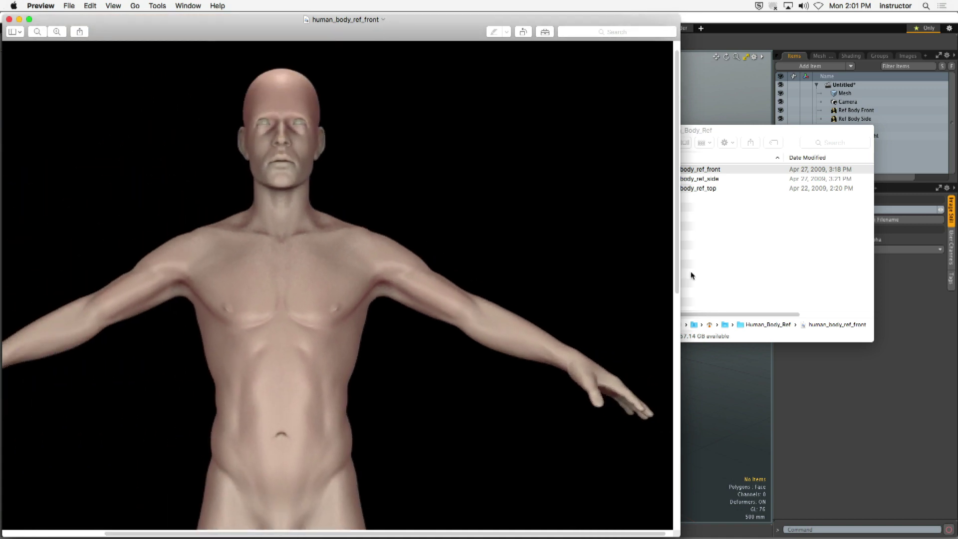
{"action": "scroll", "coordinate": [664, 271], "scroll_direction": "down", "scroll_amount": 3}
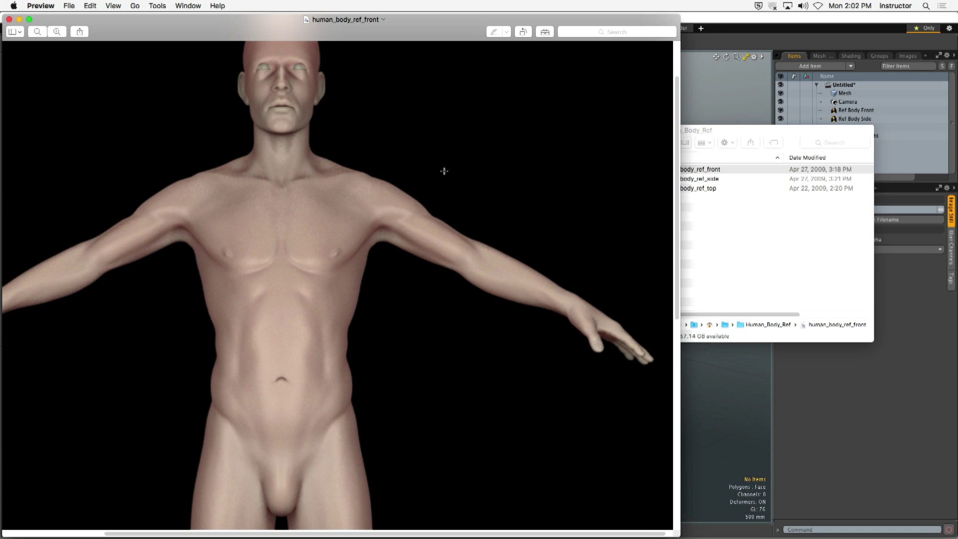
Magnify the chest area of the front reference and draw a rectangular selection around the shoulders and upper torso
{"action": "left_click", "coordinate": [37, 32]}
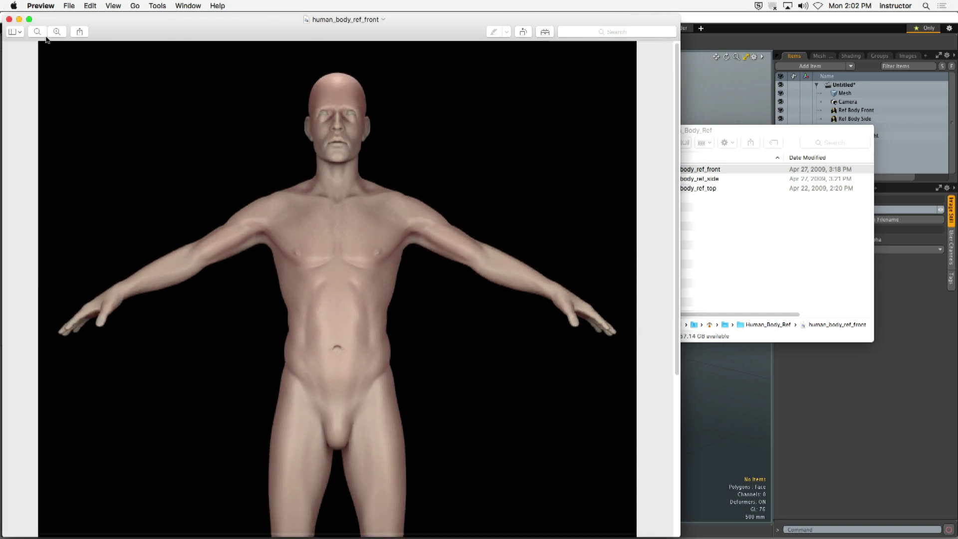
{"action": "left_click", "coordinate": [58, 33]}
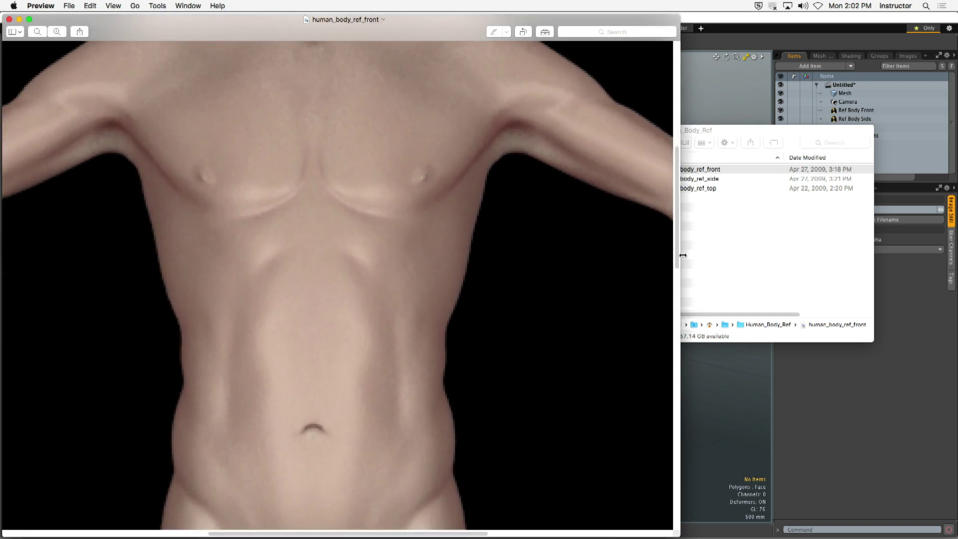
{"action": "scroll", "coordinate": [250, 175], "scroll_direction": "up", "scroll_amount": 8}
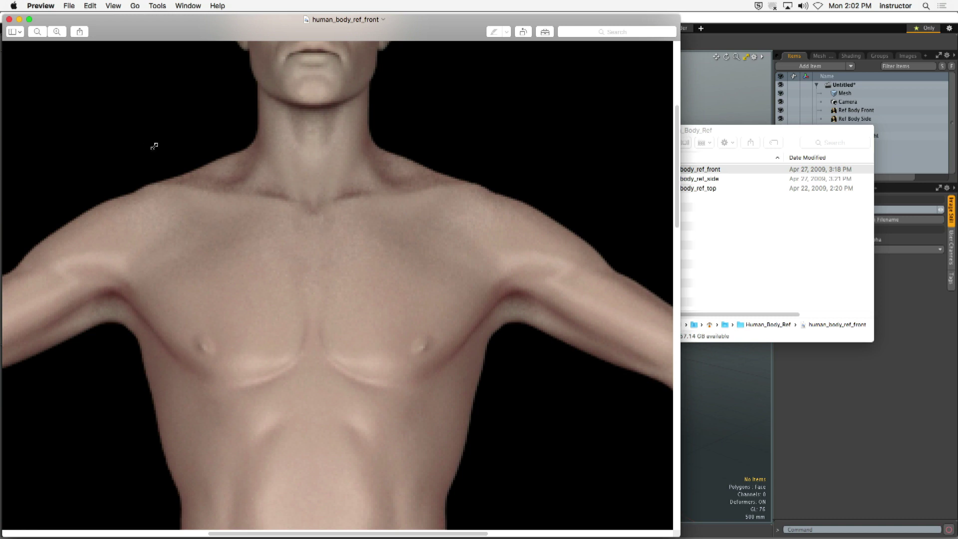
{"action": "left_click_drag", "start_coordinate": [148, 142], "coordinate": [529, 405]}
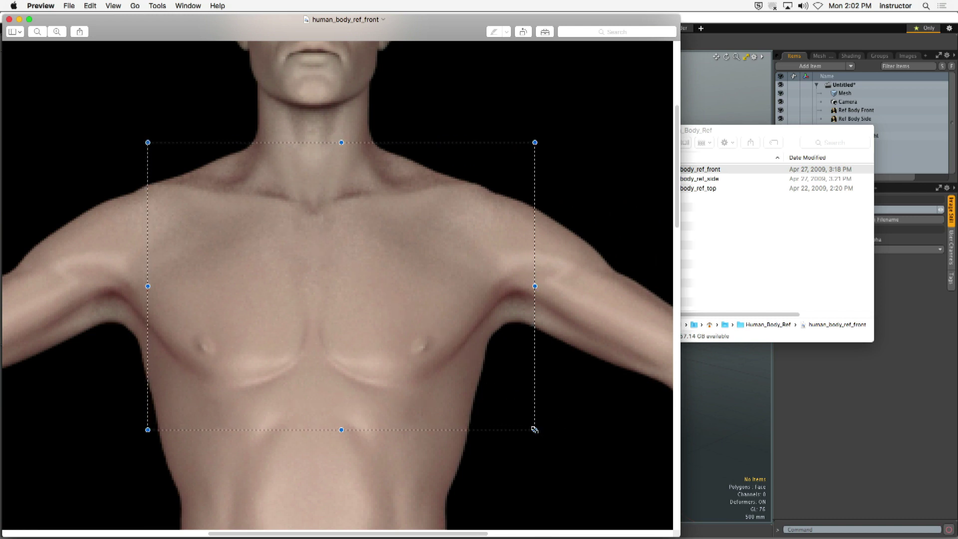
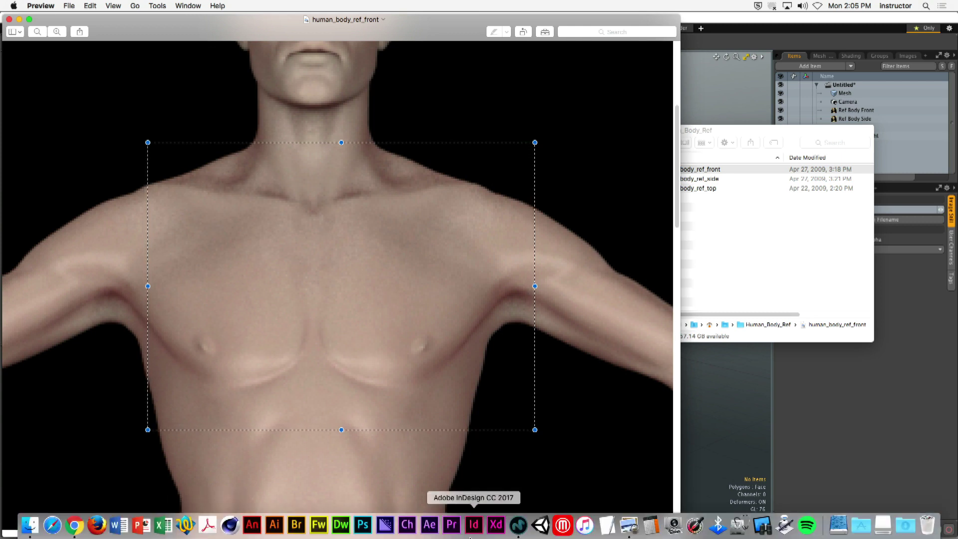
Switch to MODO and delete all polygons of the torso cylinder
{"action": "left_click", "coordinate": [518, 525]}
{"action": "left_click_drag", "start_coordinate": [379, 263], "coordinate": [465, 317], "text": "alt+shift"}
{"action": "left_click", "coordinate": [464, 318]}
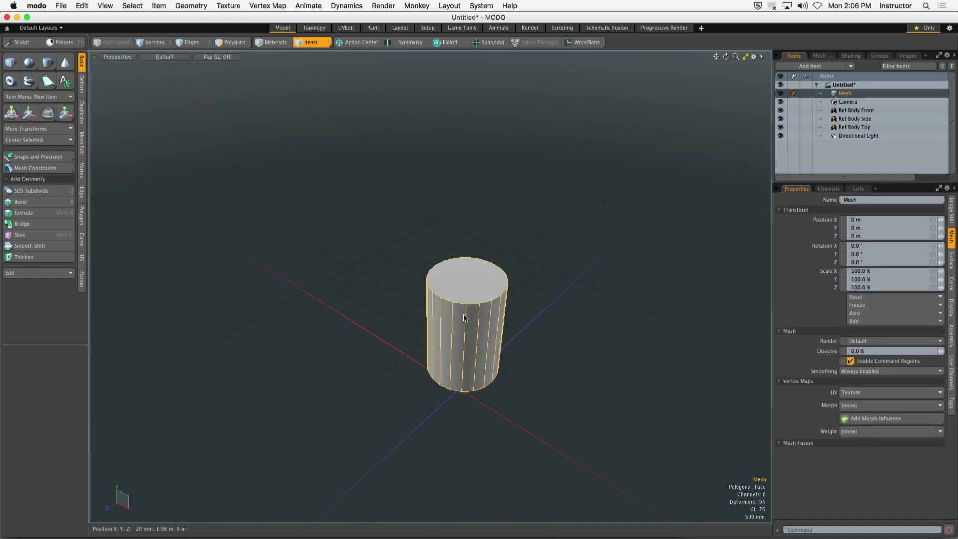
{"action": "key", "text": "3"}
{"action": "double_click", "coordinate": [464, 318]}
{"action": "left_click_drag", "start_coordinate": [464, 318], "coordinate": [426, 300], "text": "alt"}
{"action": "key", "text": "Delete"}
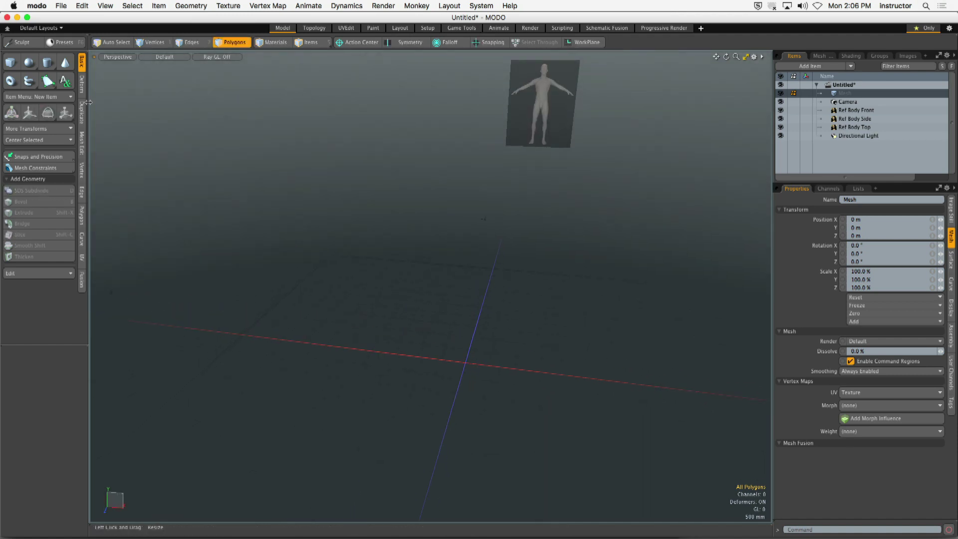
In Top view, draw a flat cylinder disc about 817 mm in radius, centred over the reference body's torso
{"action": "key", "text": "ctrl+space"}
{"action": "left_click", "coordinate": [435, 264]}
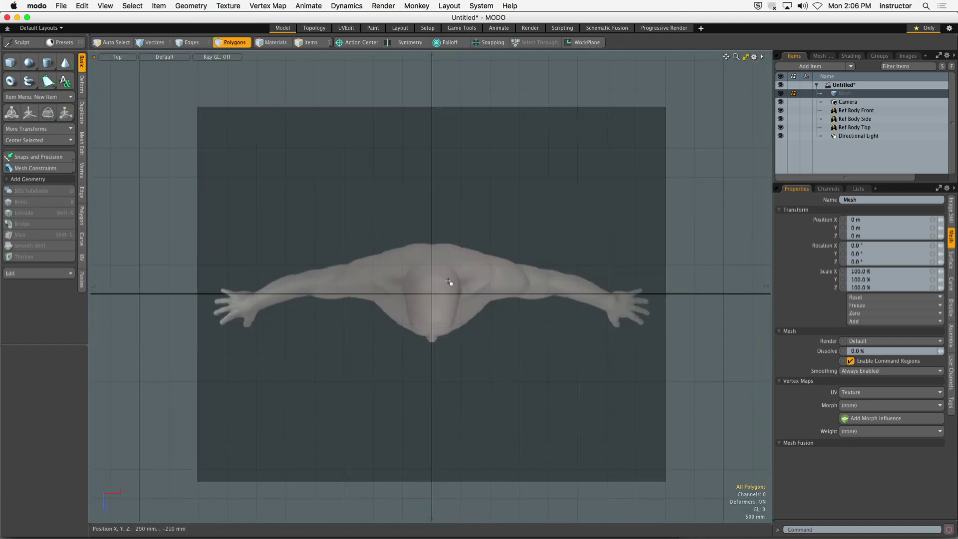
{"action": "scroll", "coordinate": [449, 281], "scroll_direction": "down", "scroll_amount": 3}
{"action": "scroll", "coordinate": [449, 282], "scroll_direction": "up", "scroll_amount": 3}
{"action": "left_click", "coordinate": [48, 63]}
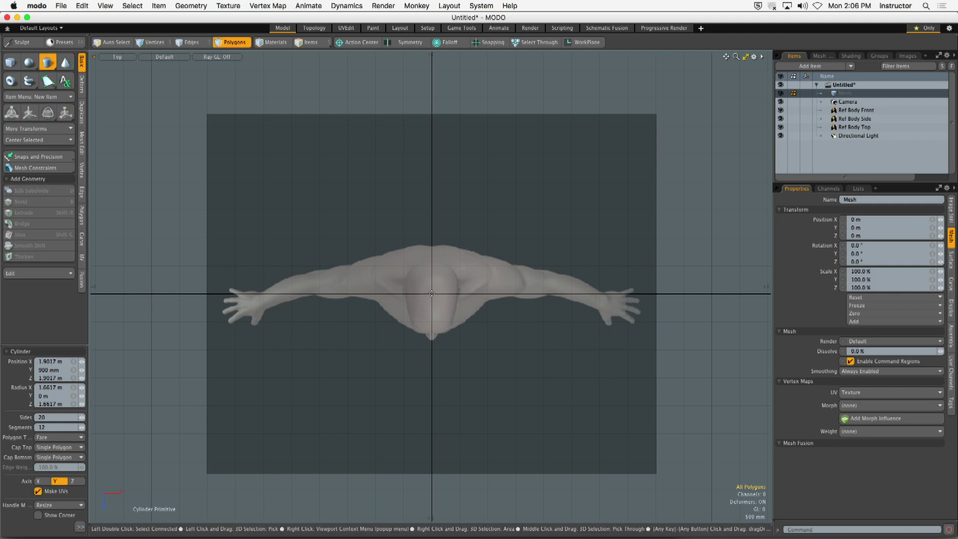
{"action": "mouse_move", "coordinate": [452, 315]}
{"action": "left_mouse_down"}
{"action": "mouse_move", "coordinate": [543, 407]}
{"action": "mouse_move", "coordinate": [552, 380]}
{"action": "mouse_move", "coordinate": [527, 339]}
{"action": "mouse_move", "coordinate": [346, 319]}
{"action": "mouse_move", "coordinate": [317, 342]}
{"action": "mouse_move", "coordinate": [316, 284]}
{"action": "left_mouse_up"}
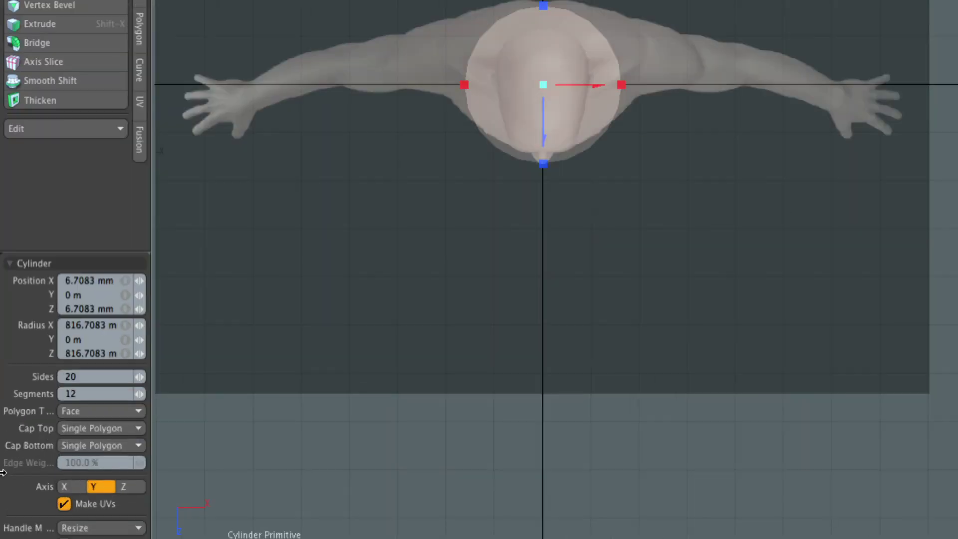
Set the disc's number of sides to 16 and drop the Cylinder tool
{"action": "left_click_drag", "start_coordinate": [90, 376], "coordinate": [61, 375]}
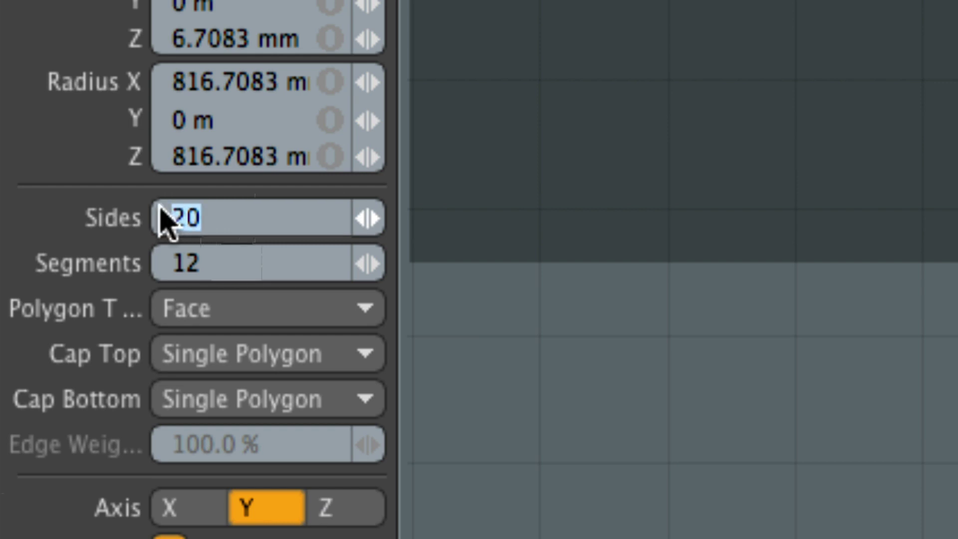
{"action": "type", "text": "16"}
{"action": "key", "text": "Return"}
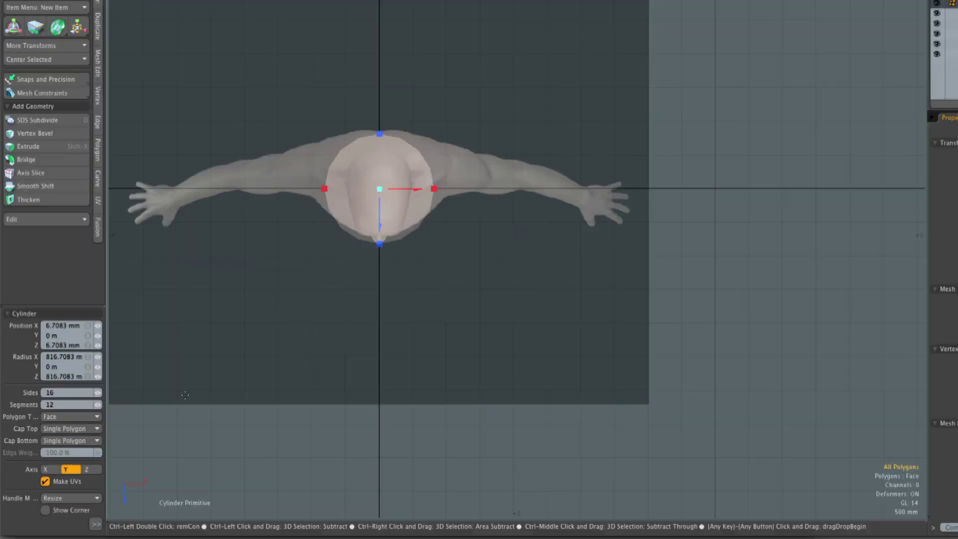
{"action": "key", "text": "q"}
Move the 16-sided disc about 5.66 m along X, clear of the top reference, and deselect it
{"action": "left_click", "coordinate": [405, 204]}
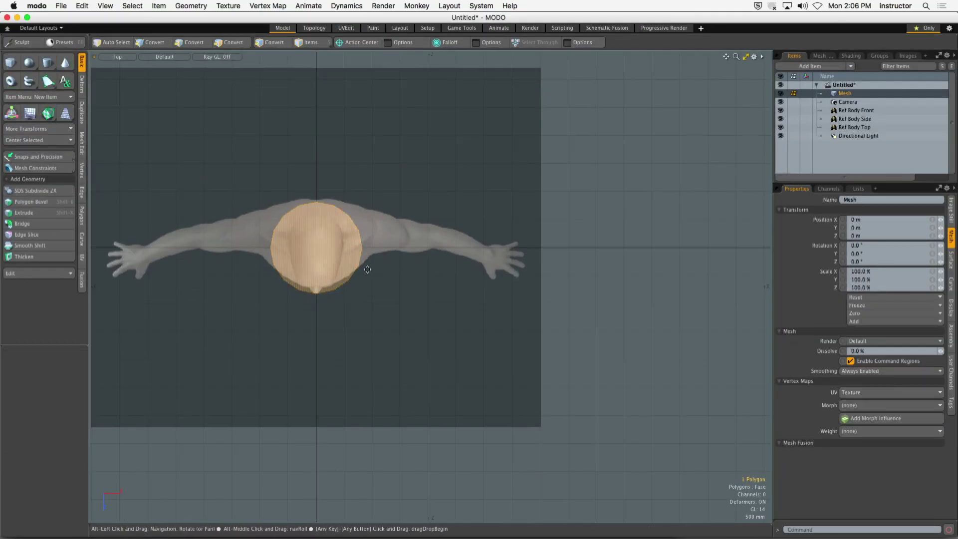
{"action": "key", "text": "w"}
{"action": "left_click_drag", "start_coordinate": [344, 297], "coordinate": [390, 322]}
{"action": "scroll", "coordinate": [397, 269], "scroll_direction": "up", "scroll_amount": 5}
{"action": "left_click_drag", "start_coordinate": [306, 336], "coordinate": [330, 339]}
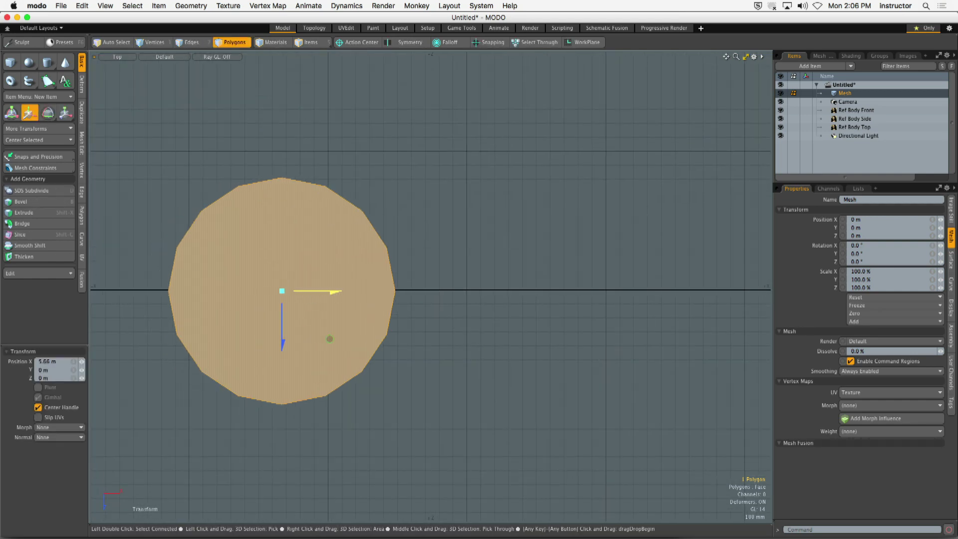
{"action": "key", "text": "q"}
{"action": "left_click", "coordinate": [450, 252]}
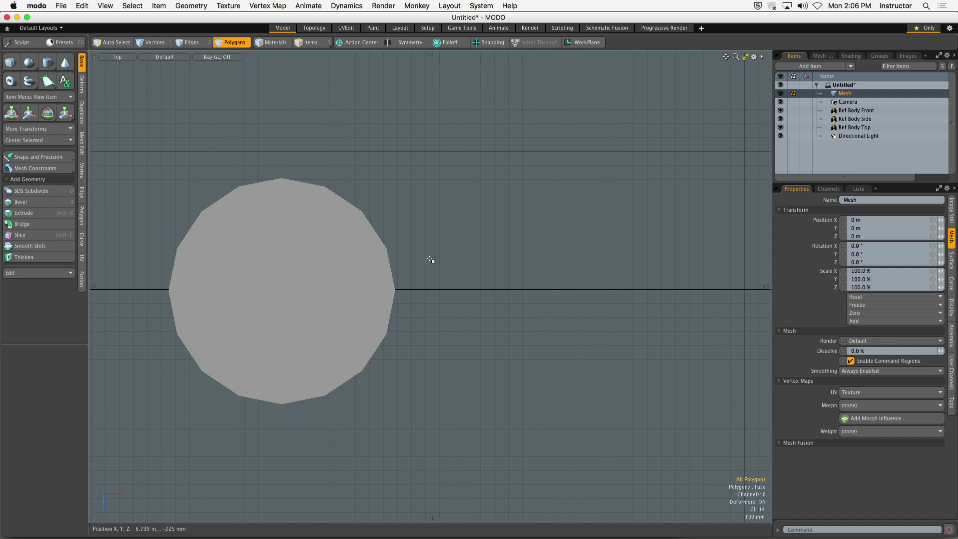
Set Show Vertices to Always for active meshes in the 3D viewport properties
{"action": "key", "text": "o"}
{"action": "left_click", "coordinate": [516, 235]}
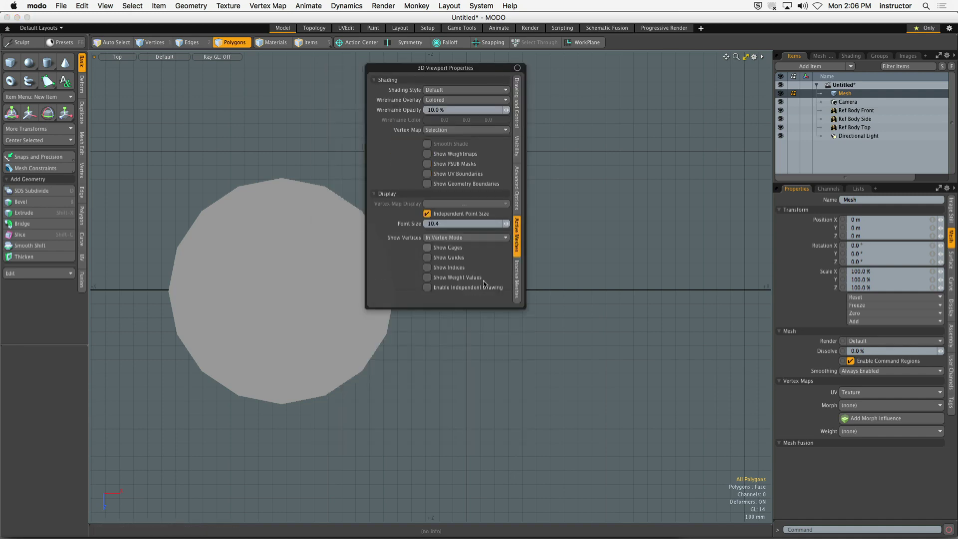
{"action": "left_click", "coordinate": [464, 237]}
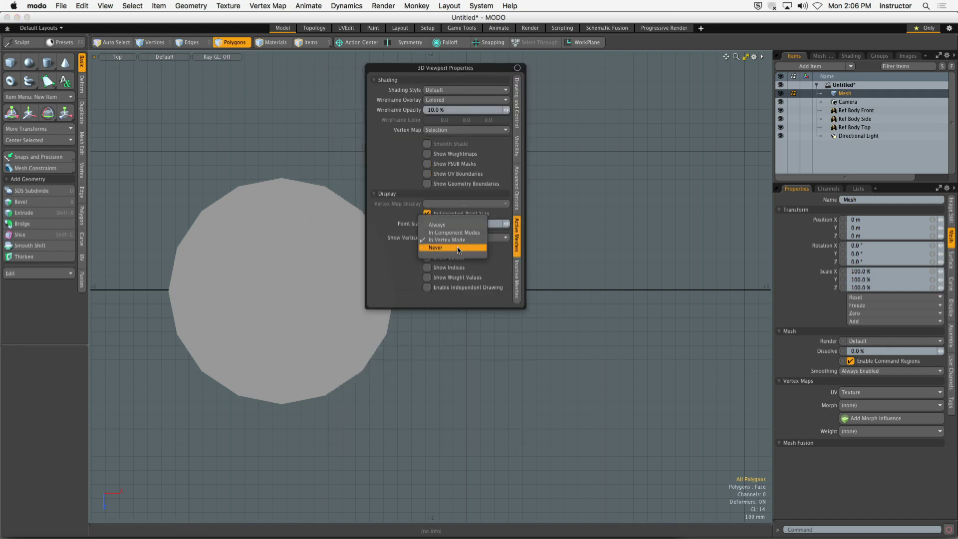
{"action": "left_click", "coordinate": [436, 224]}
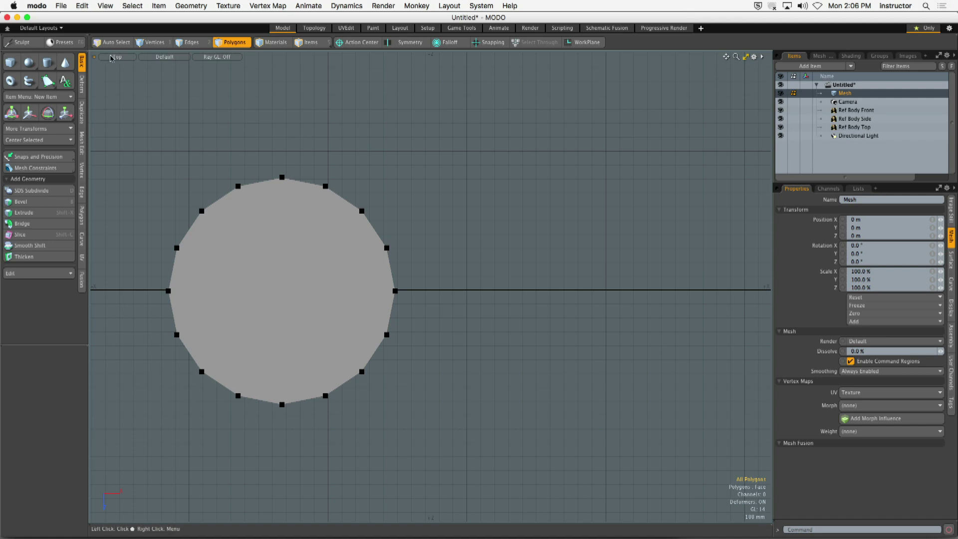
Draw a flat 12-sided cylinder disc about 700 mm in radius beside the 16-sided disc
{"action": "left_click", "coordinate": [47, 62]}
{"action": "left_click", "coordinate": [46, 418]}
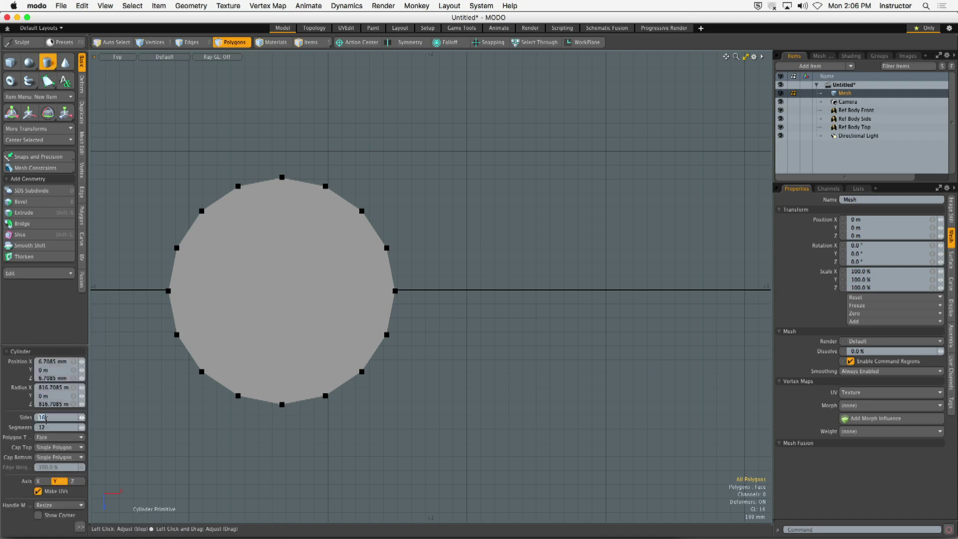
{"action": "type", "text": "12"}
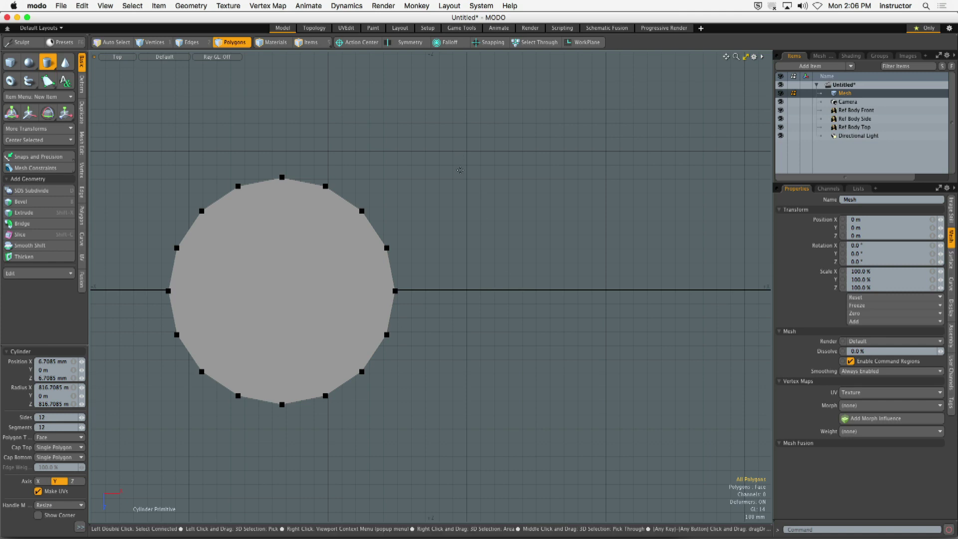
{"action": "left_click_drag", "start_coordinate": [482, 194], "coordinate": [678, 386]}
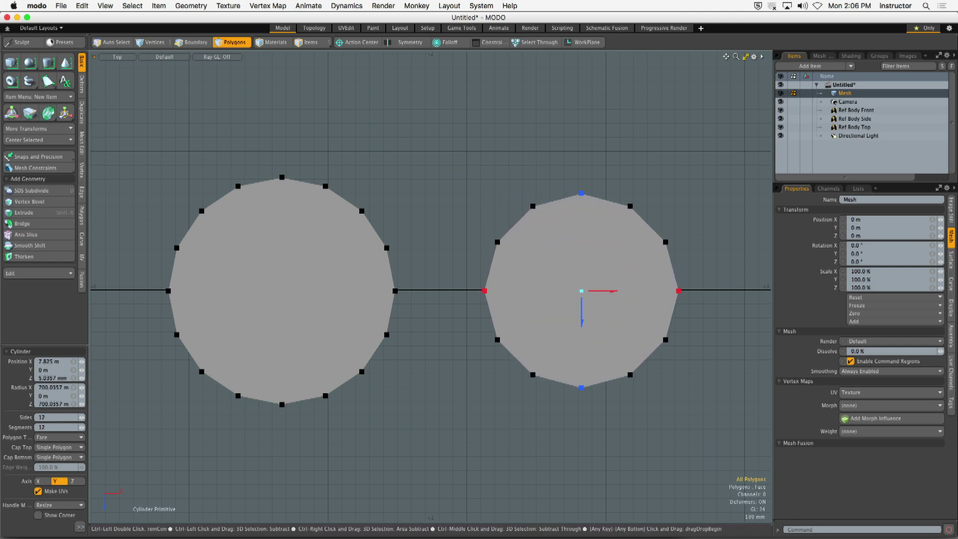
{"action": "key", "text": "q"}
Scale the 12-sided disc up to about 1.71 m across, close to the neighbouring disc's size, and deselect it
{"action": "left_click", "coordinate": [500, 285]}
{"action": "left_click_drag", "start_coordinate": [618, 291], "coordinate": [522, 264], "text": "alt+shift"}
{"action": "key", "text": "r"}
{"action": "key", "text": "w"}
{"action": "scroll", "coordinate": [537, 262], "scroll_direction": "down", "scroll_amount": 4}
{"action": "key", "text": "q"}
{"action": "left_click", "coordinate": [590, 248]}
{"action": "scroll", "coordinate": [590, 248], "scroll_direction": "down", "scroll_amount": 1}
{"action": "left_click_drag", "start_coordinate": [589, 248], "coordinate": [583, 233], "text": "alt"}
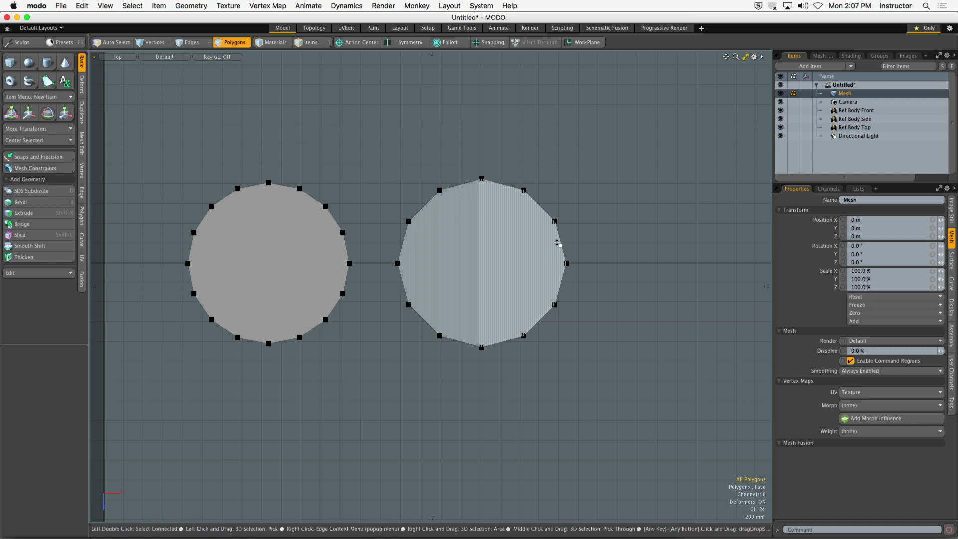
Select the 16-sided and 12-sided discs one after the other to compare their outlines and vertex spacing
{"action": "left_click_drag", "start_coordinate": [588, 246], "coordinate": [562, 225], "text": "alt"}
{"action": "scroll", "coordinate": [562, 224], "scroll_direction": "up", "scroll_amount": 1}
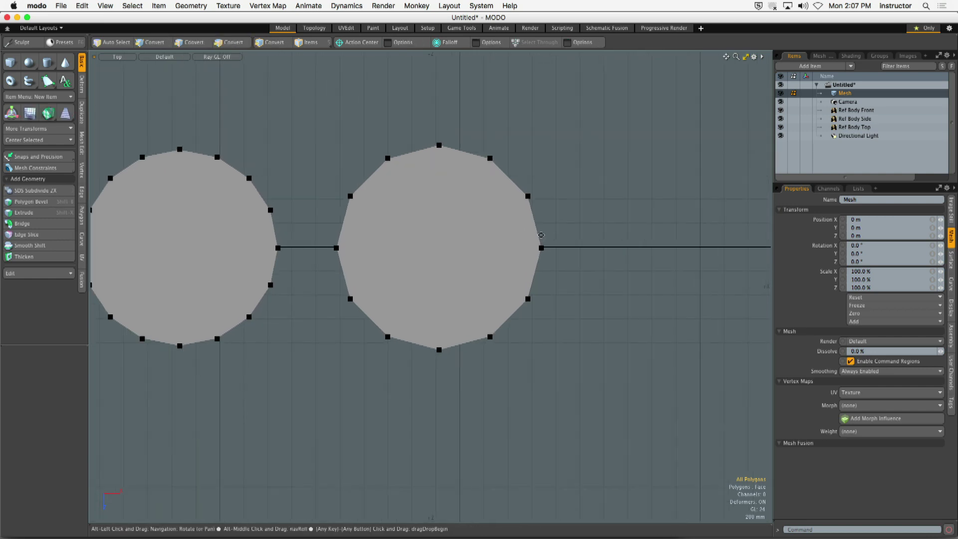
{"action": "left_click_drag", "start_coordinate": [449, 213], "coordinate": [466, 211], "text": "alt+shift"}
{"action": "scroll", "coordinate": [320, 213], "scroll_direction": "down", "scroll_amount": 1}
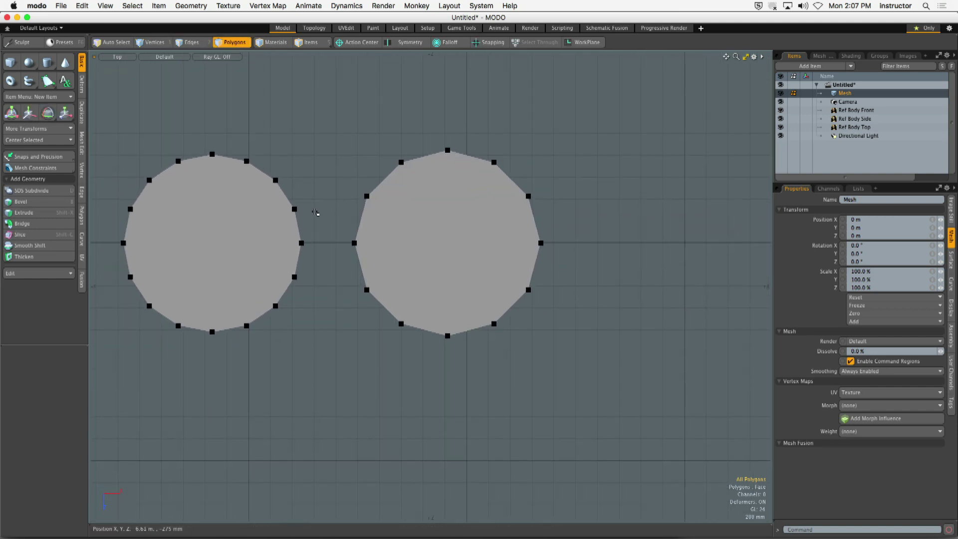
{"action": "left_click", "coordinate": [182, 215]}
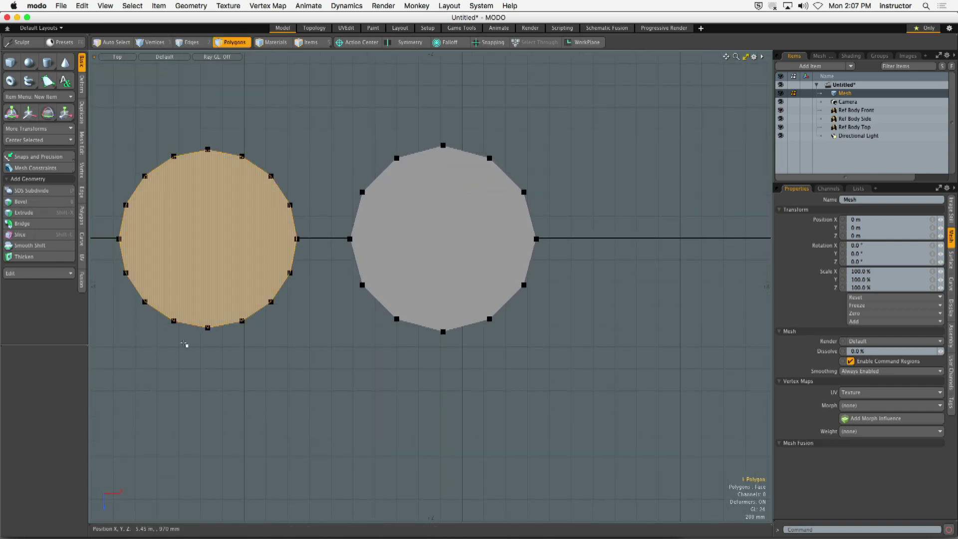
{"action": "left_click", "coordinate": [385, 277]}
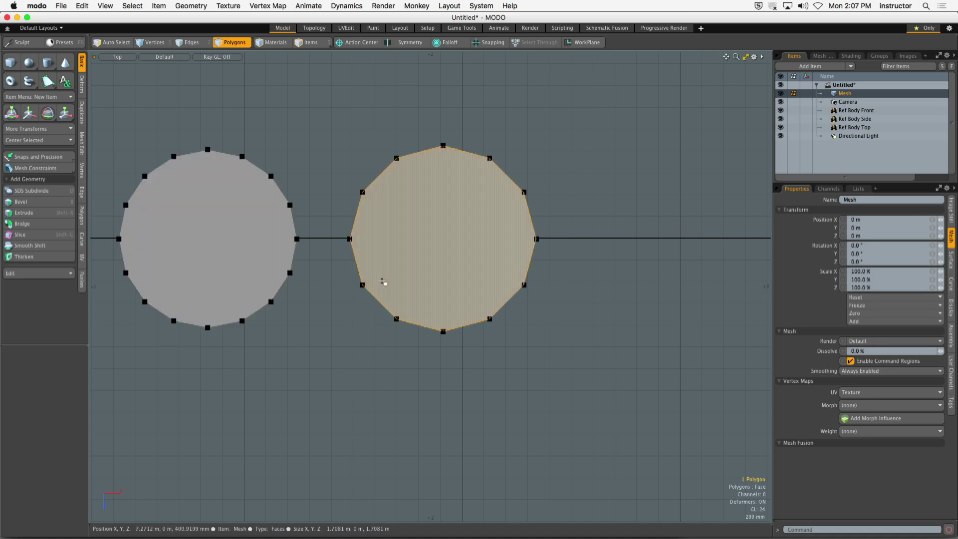
{"action": "left_click", "coordinate": [231, 381]}
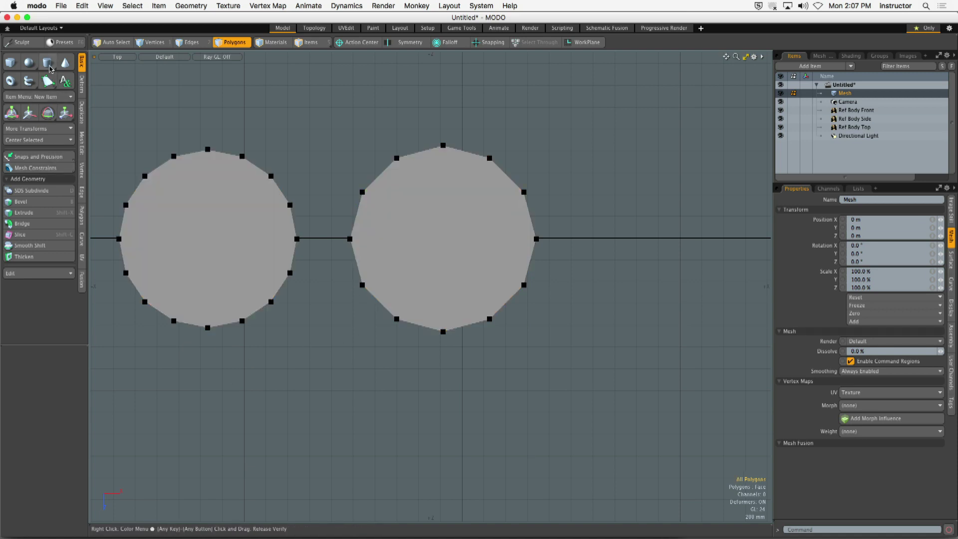
Draw a flat 10-sided cylinder disc about 866 mm in radius beside the 12-sided disc
{"action": "left_click", "coordinate": [48, 62]}
{"action": "left_click", "coordinate": [26, 418]}
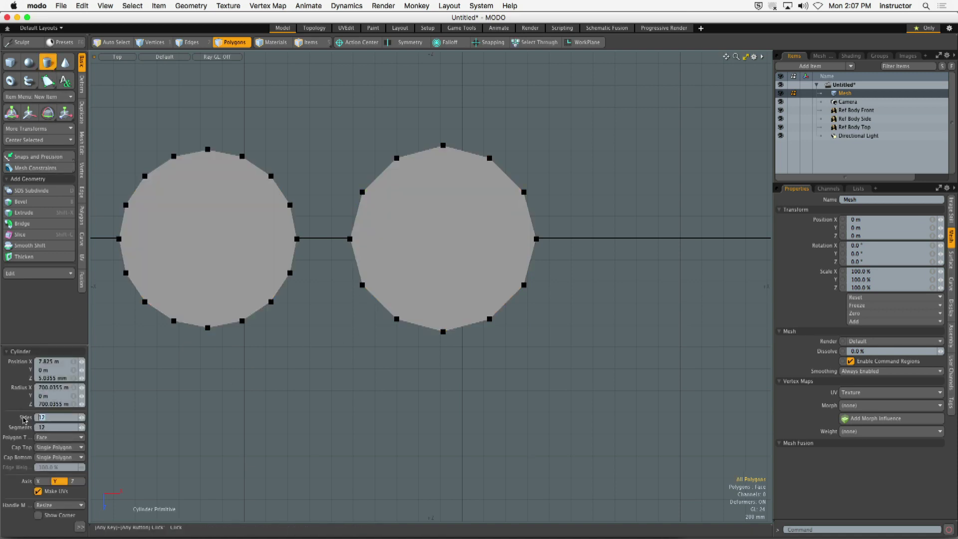
{"action": "type", "text": "1"}
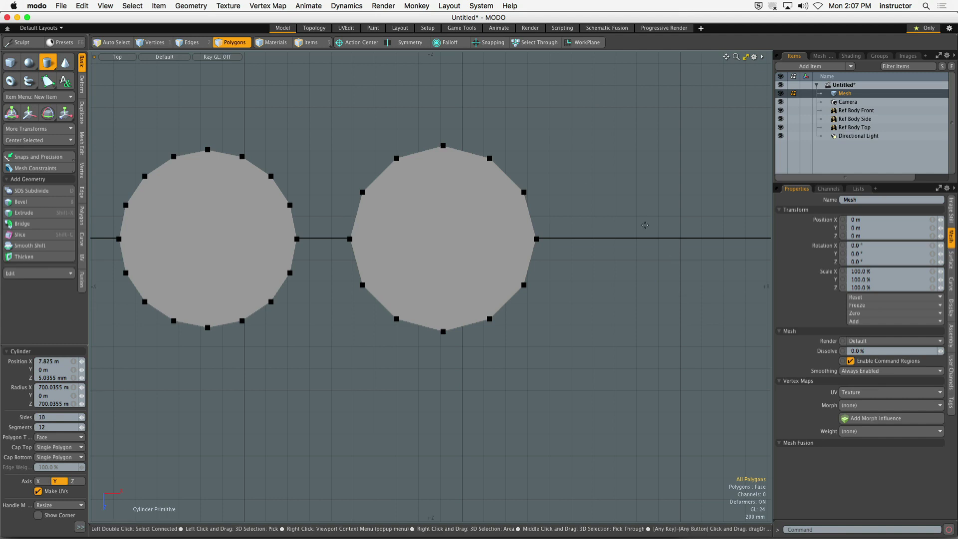
{"action": "left_click", "coordinate": [597, 145]}
{"action": "left_click_drag", "start_coordinate": [606, 153], "coordinate": [606, 303], "text": "ctrl"}
{"action": "key", "text": "space"}
Move the 10-sided disc -110 mm along Z and closer to the 12-sided disc along X, and deselect it
{"action": "left_click", "coordinate": [612, 279]}
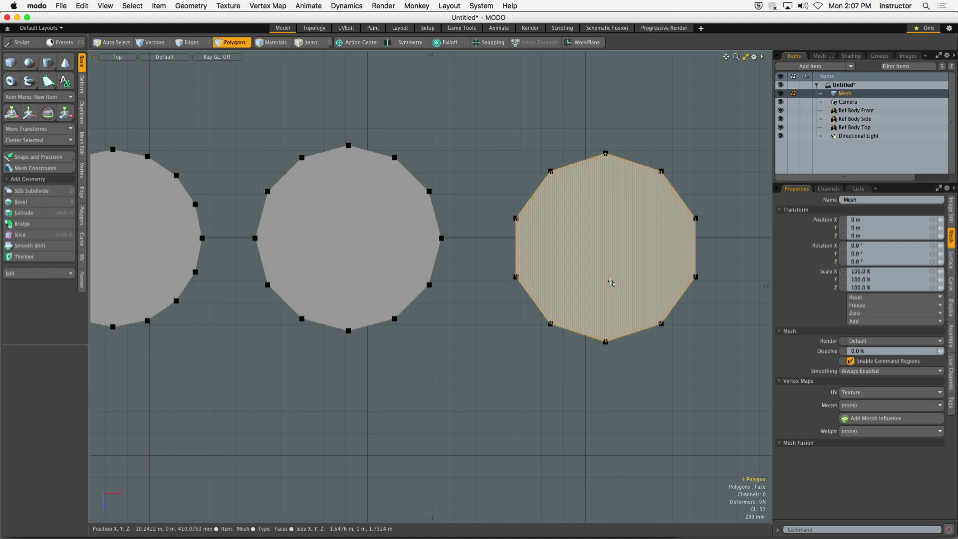
{"action": "key", "text": "2"}
{"action": "key", "text": "3"}
{"action": "key", "text": "w"}
{"action": "left_click_drag", "start_coordinate": [607, 274], "coordinate": [607, 262]}
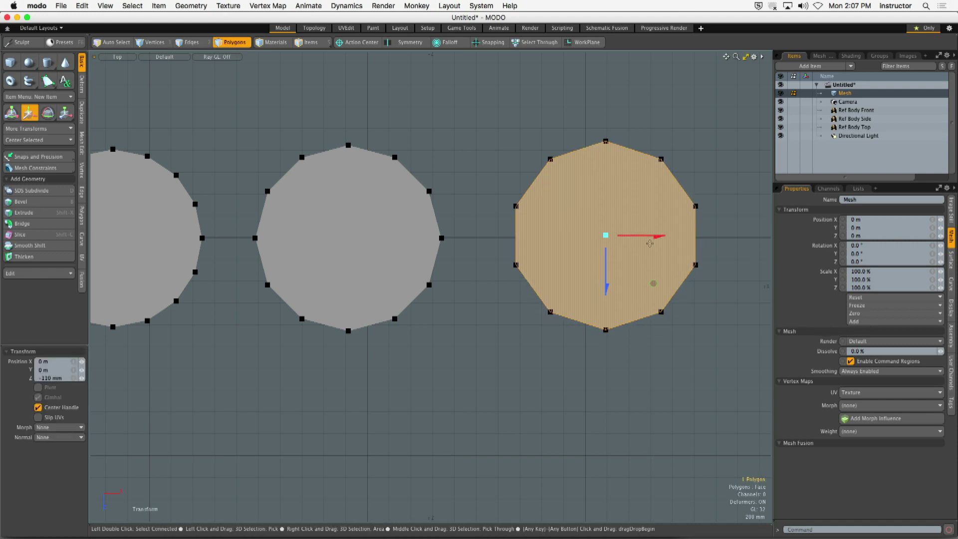
{"action": "left_click_drag", "start_coordinate": [663, 237], "coordinate": [629, 237]}
{"action": "key", "text": "space"}
{"action": "left_click", "coordinate": [693, 216]}
Create a 9-sided cylinder with an 850 mm radius at the end of the row of discs
{"action": "key", "text": "a"}
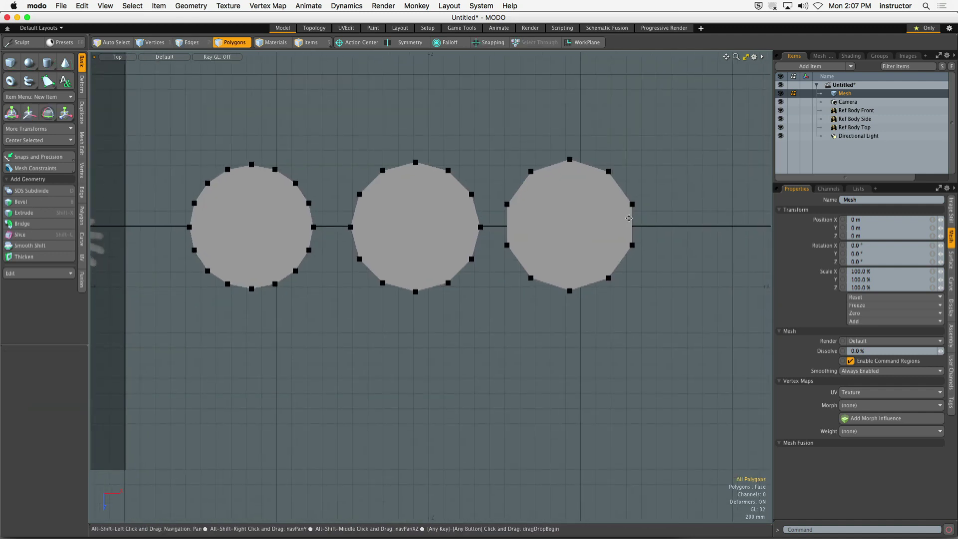
{"action": "left_click", "coordinate": [48, 62]}
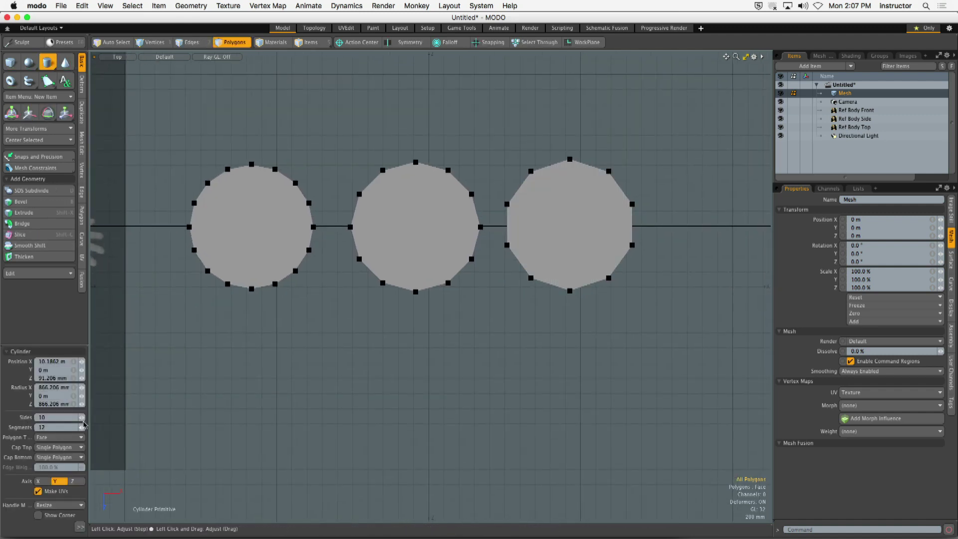
{"action": "left_click", "coordinate": [82, 422]}
{"action": "left_click_drag", "start_coordinate": [728, 202], "coordinate": [584, 209], "text": "alt+shift"}
{"action": "left_click_drag", "start_coordinate": [543, 173], "coordinate": [600, 267], "text": "alt+shift"}
{"action": "left_click", "coordinate": [550, 178]}
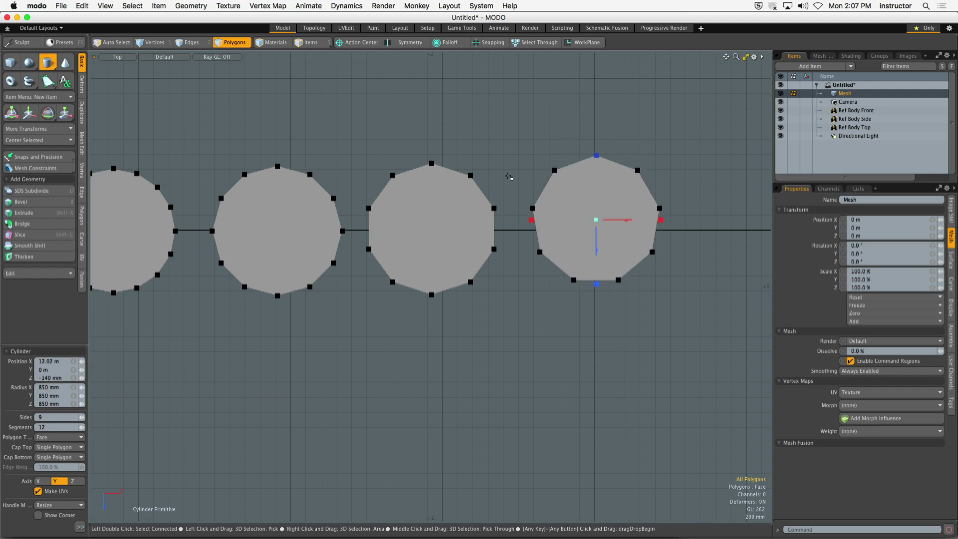
Check the 9-sided cylinder in Perspective view, select all of it in Top view, and move it 80 mm along Z
{"action": "key", "text": "ctrl+space"}
{"action": "left_click", "coordinate": [531, 170]}
{"action": "key", "text": "ctrl+space"}
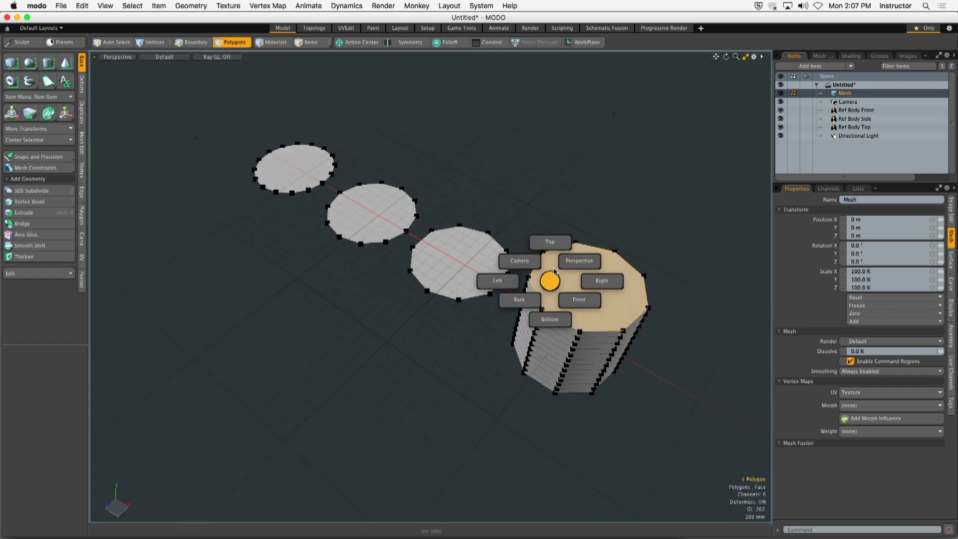
{"action": "left_click", "coordinate": [554, 252]}
{"action": "left_click", "coordinate": [652, 229]}
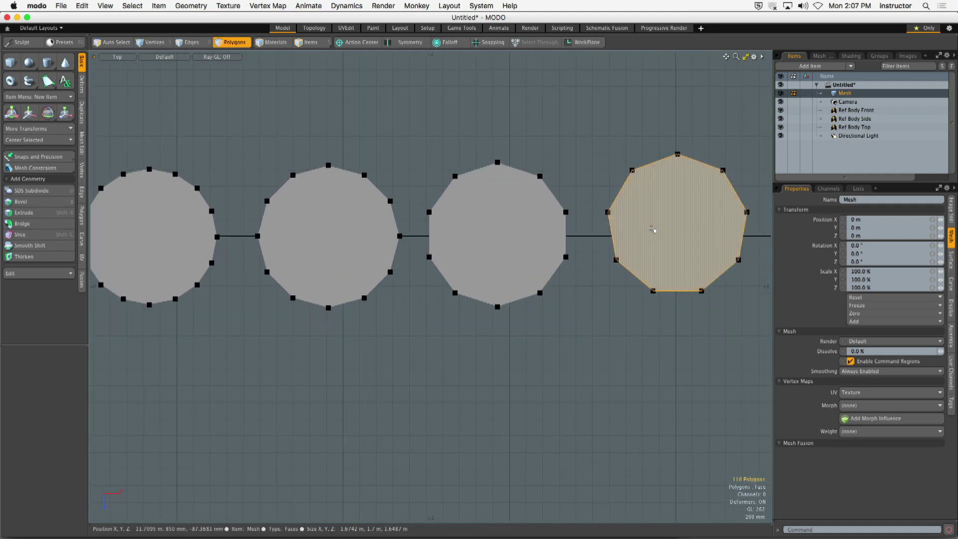
{"action": "key", "text": "w"}
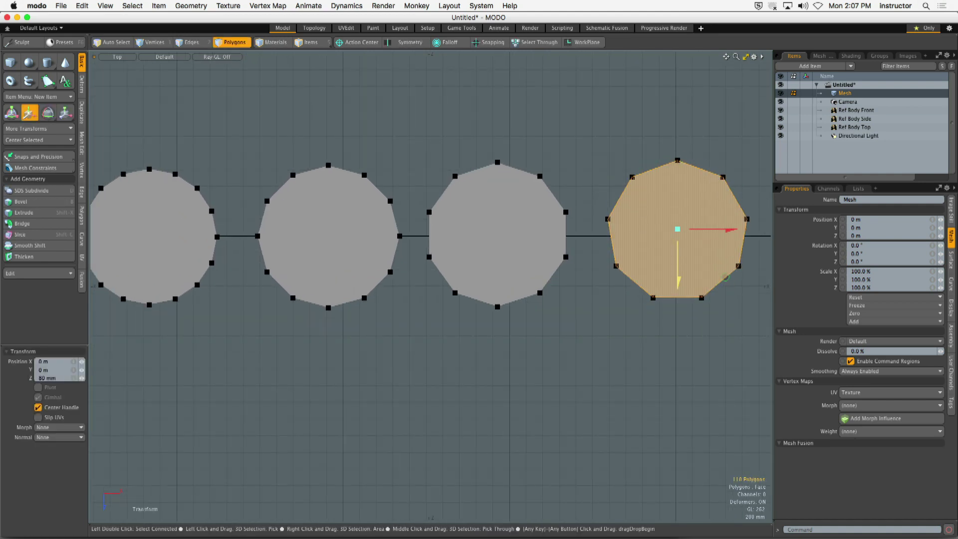
{"action": "key", "text": "space"}
{"action": "left_click", "coordinate": [573, 175]}
Highlight the 16-, 12-, 10- and 9-sided discs in turn to compare their outlines, and clear the selection
{"action": "mouse_move", "coordinate": [545, 182]}
{"action": "left_mouse_down", "text": "alt+shift"}
{"action": "mouse_move", "coordinate": [582, 177]}
{"action": "mouse_move", "coordinate": [556, 173]}
{"action": "left_mouse_up", "text": "alt+shift"}
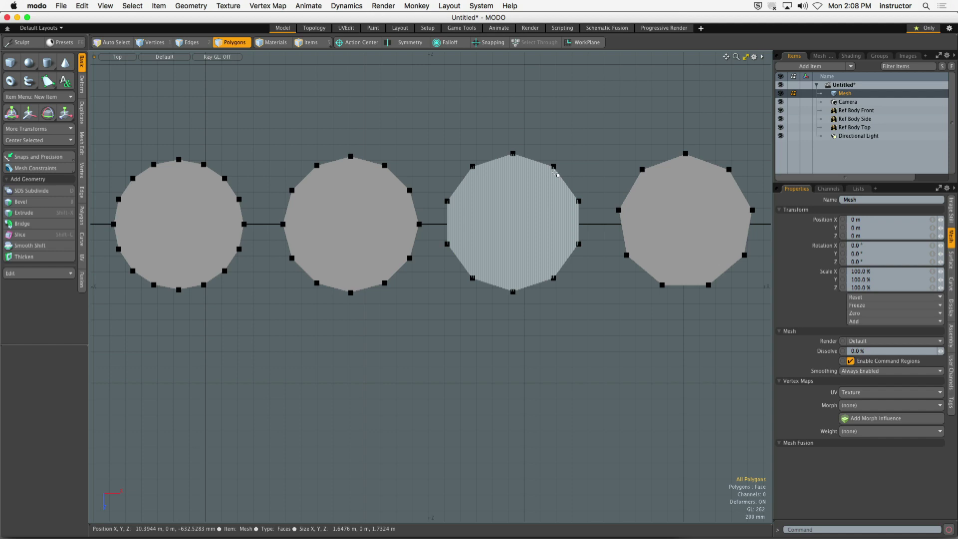
{"action": "left_click", "coordinate": [194, 197]}
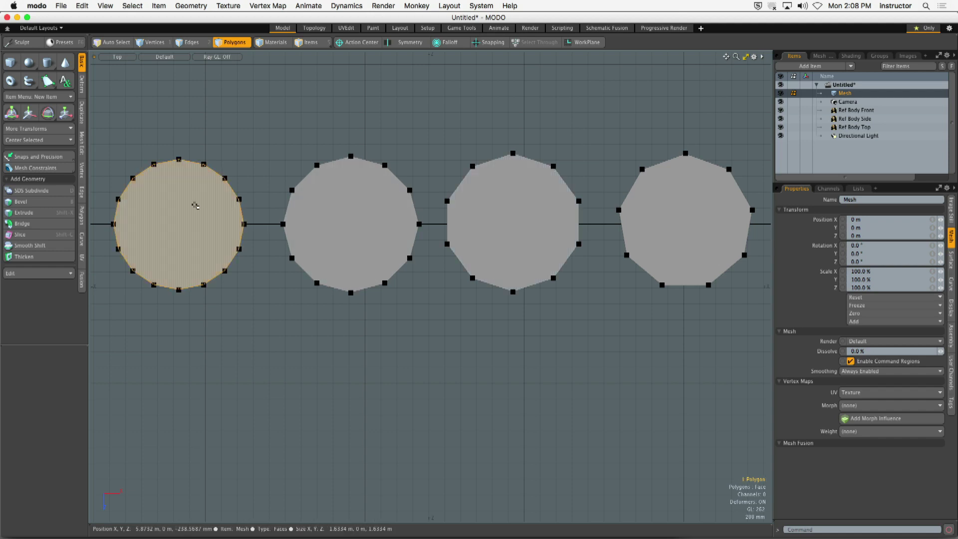
{"action": "left_click", "coordinate": [254, 355]}
{"action": "left_click", "coordinate": [215, 242]}
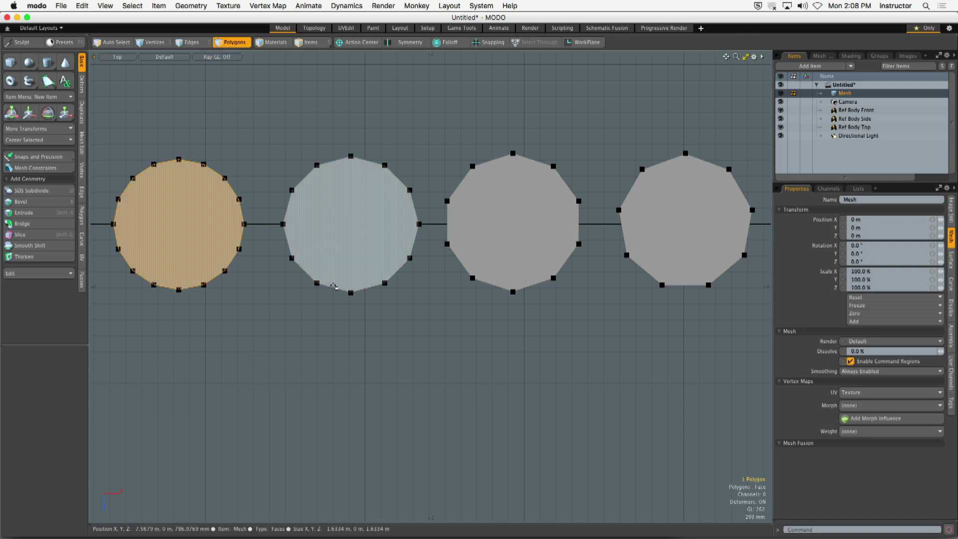
{"action": "left_click", "coordinate": [346, 228]}
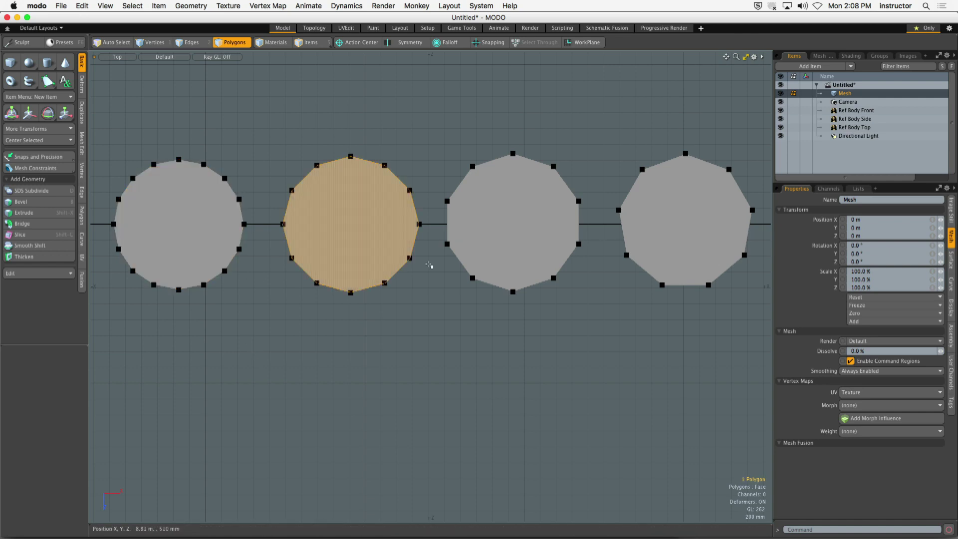
{"action": "left_click", "coordinate": [499, 236]}
{"action": "left_click", "coordinate": [646, 266]}
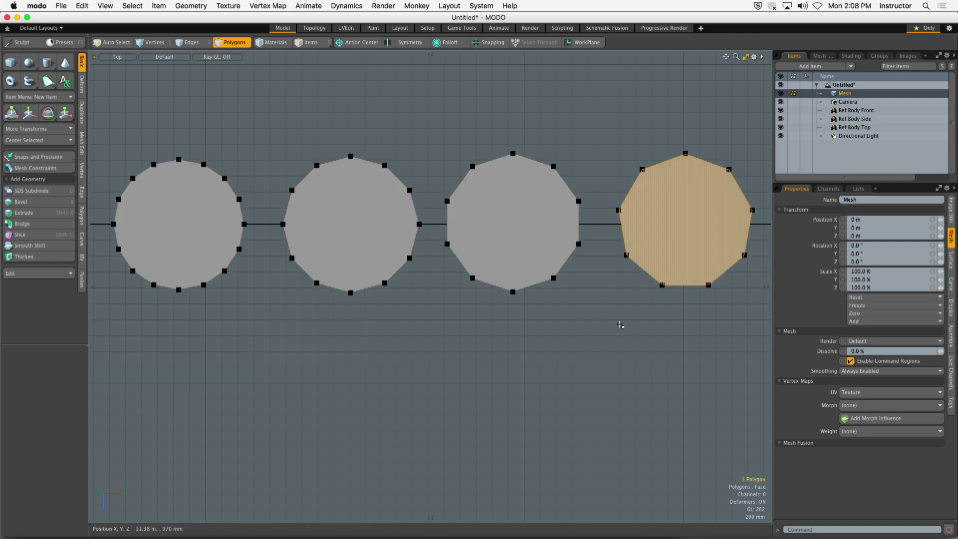
{"action": "left_click", "coordinate": [479, 390]}
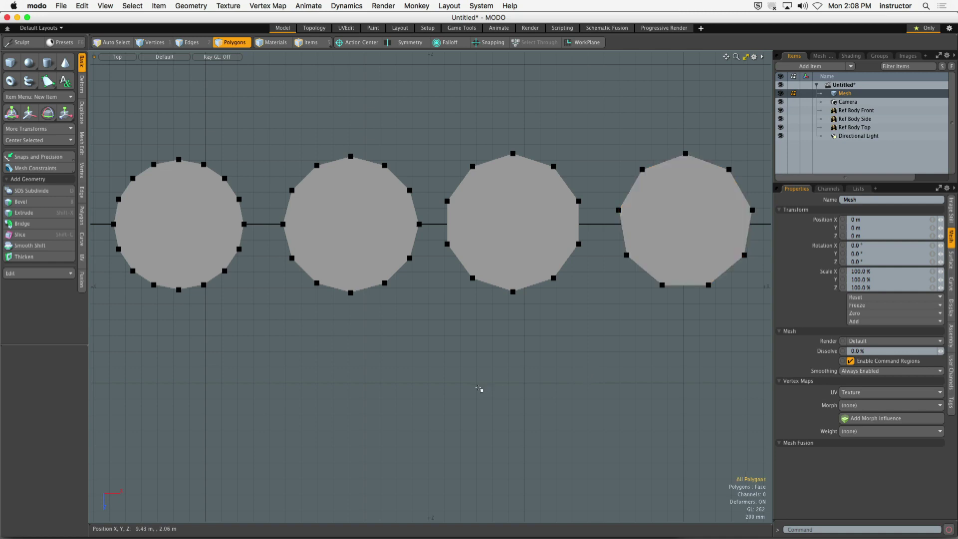
{"action": "left_click", "coordinate": [208, 250]}
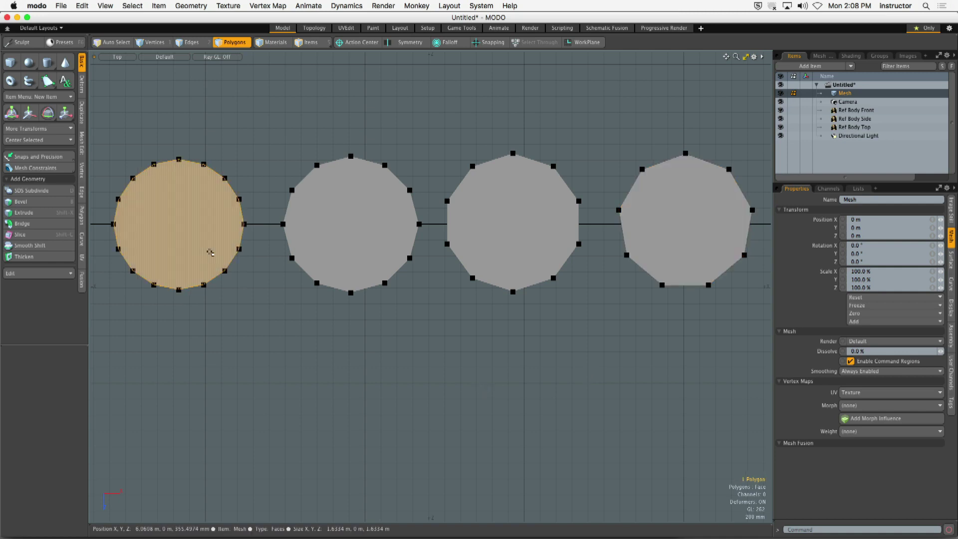
{"action": "key", "text": "Right"}
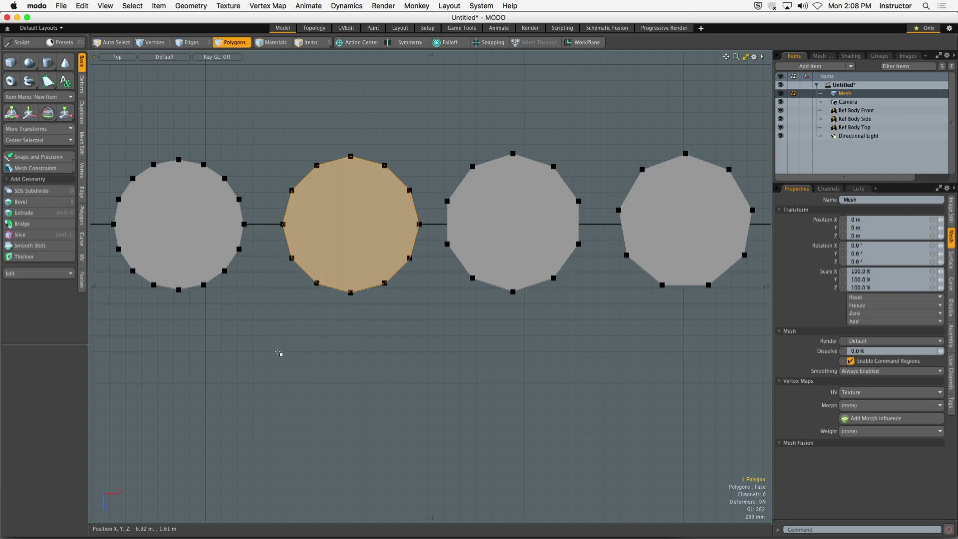
{"action": "left_click", "coordinate": [278, 353]}
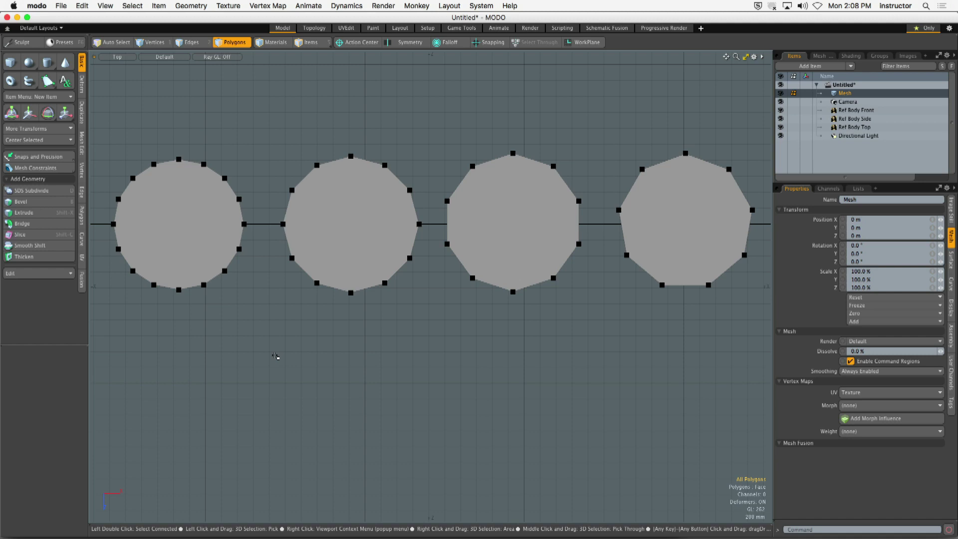
Select the four axis vertices on the 12-sided and 16-sided discs to examine their symmetry, and clear the selection
{"action": "key", "text": "1"}
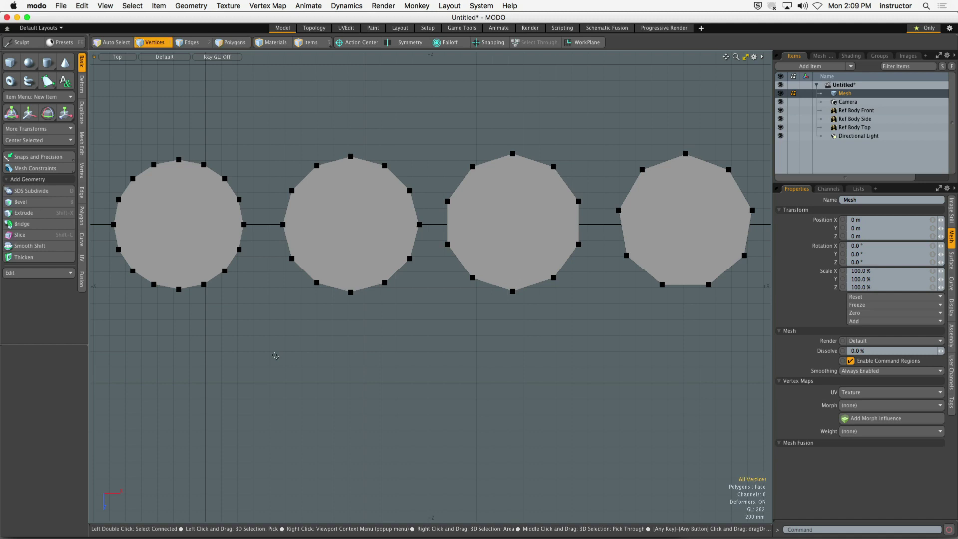
{"action": "left_click", "coordinate": [351, 156]}
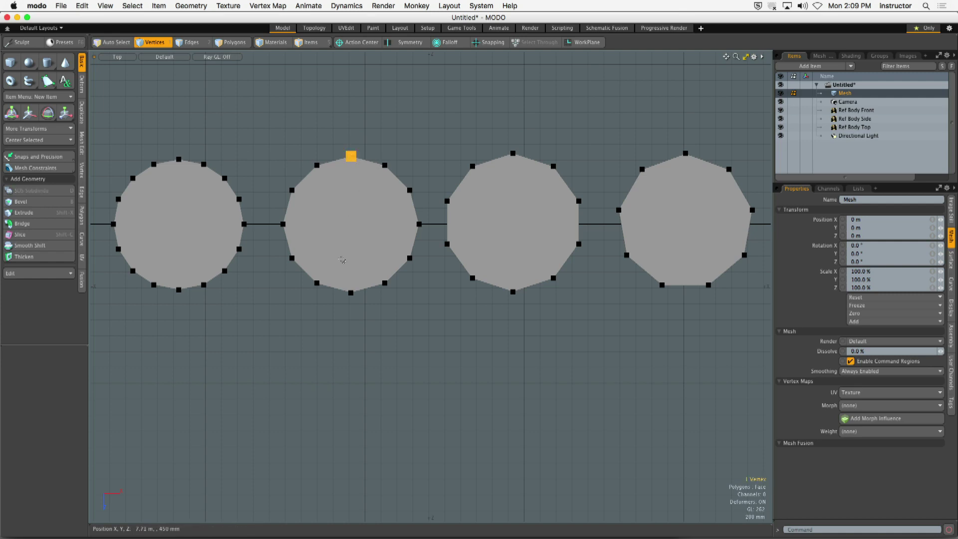
{"action": "left_click", "coordinate": [351, 292], "text": "shift"}
{"action": "left_click", "coordinate": [419, 224], "text": "shift"}
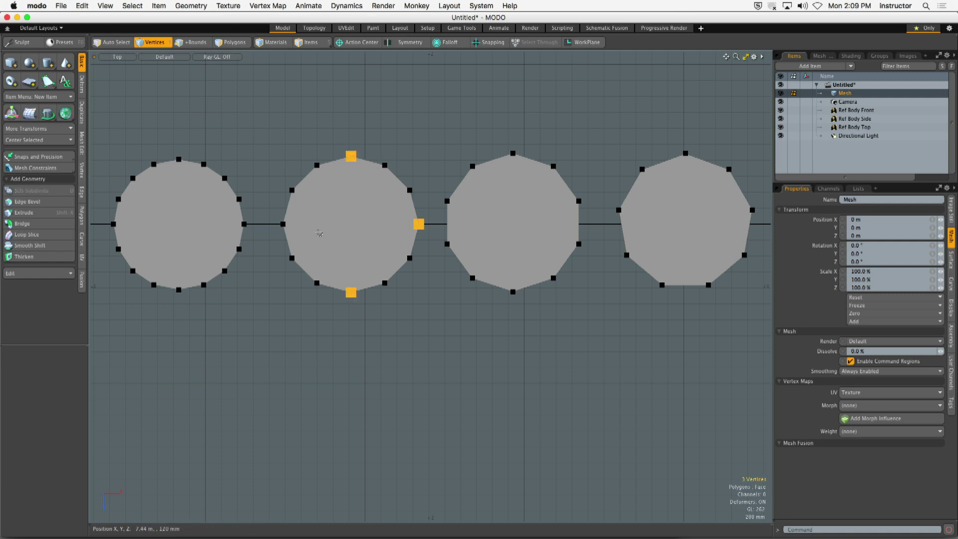
{"action": "left_click", "coordinate": [283, 224], "text": "shift"}
{"action": "left_click", "coordinate": [179, 158], "text": "shift"}
{"action": "left_click", "coordinate": [179, 289], "text": "shift"}
{"action": "left_click", "coordinate": [244, 224], "text": "shift"}
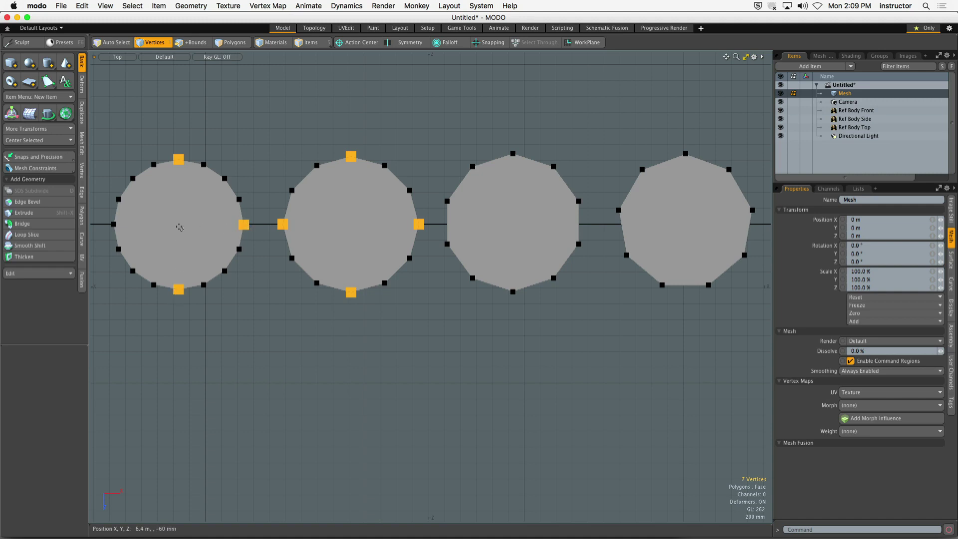
{"action": "left_click", "coordinate": [113, 224], "text": "shift"}
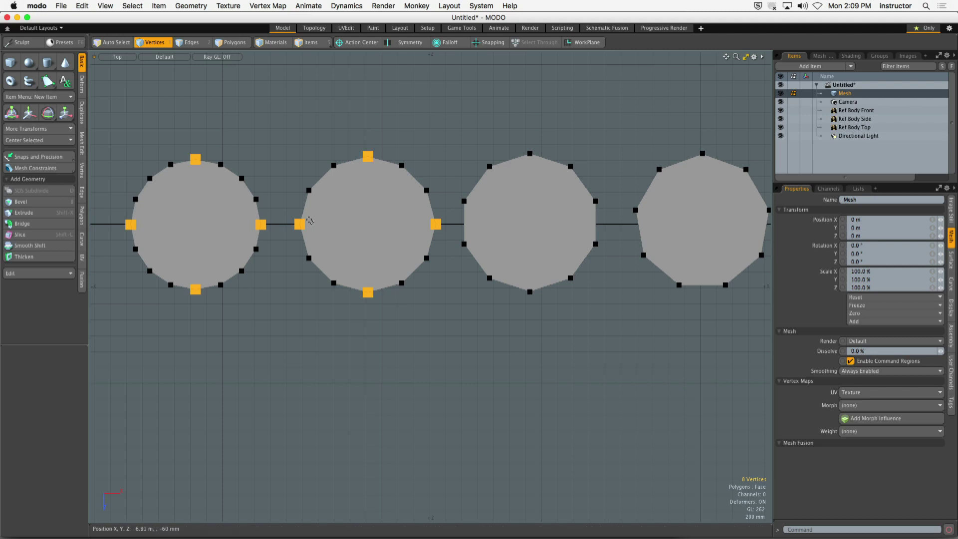
{"action": "key", "text": "Escape"}
Select the 10-sided disc's front and back vertices and the vertex pair on each side to examine its symmetry, and deselect them
{"action": "left_click", "coordinate": [529, 153]}
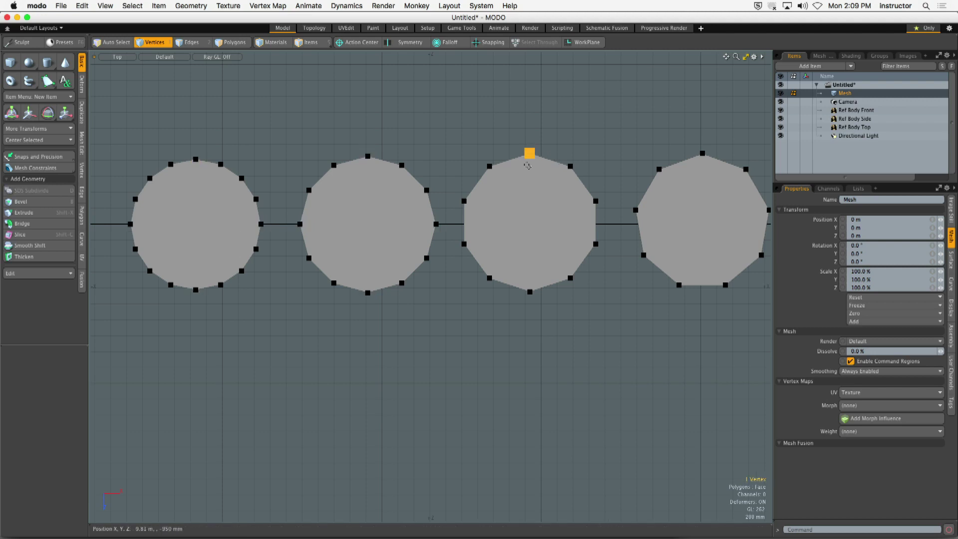
{"action": "left_click", "coordinate": [530, 292], "text": "shift"}
{"action": "right_click_drag", "start_coordinate": [482, 210], "coordinate": [480, 257], "text": "shift"}
{"action": "right_click_drag", "start_coordinate": [577, 190], "coordinate": [615, 256], "text": "shift"}
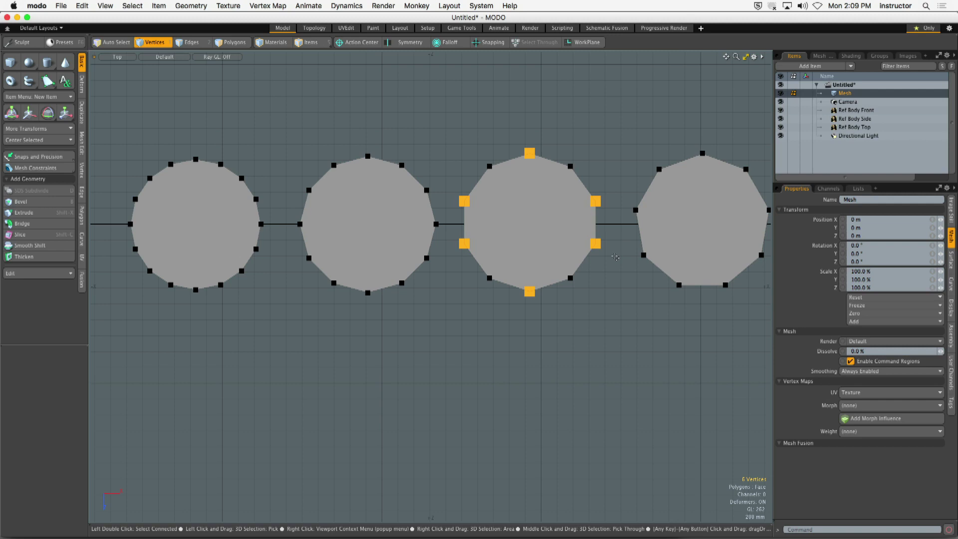
{"action": "left_click", "coordinate": [611, 256]}
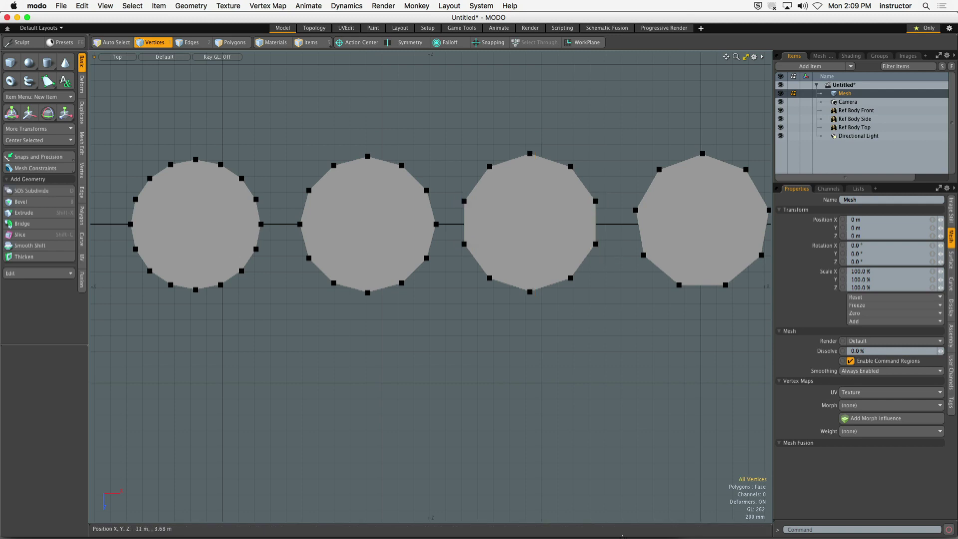
Switch to Remote Desktop, observe the screen of the student 24 computer, close it and return to MODO
{"action": "mouse_move", "coordinate": [627, 536]}
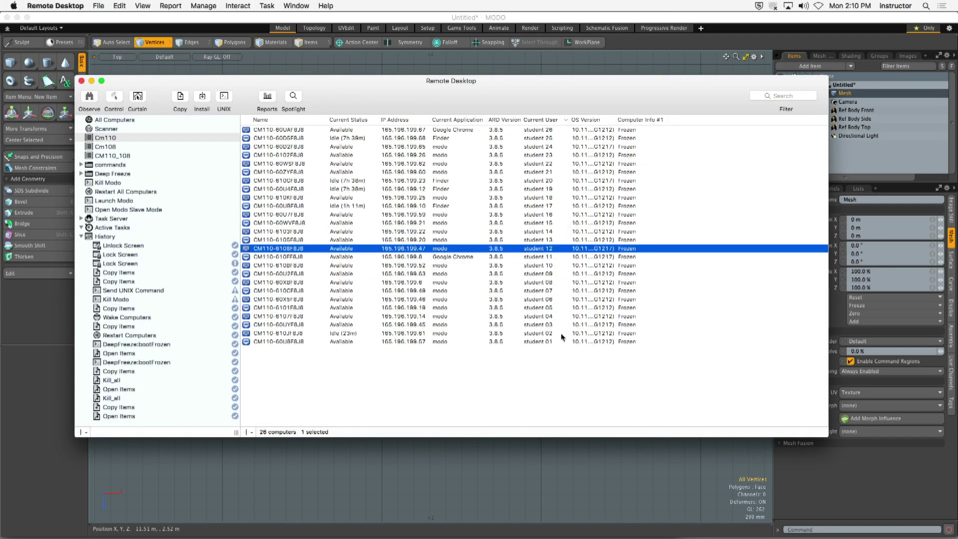
{"action": "left_click", "coordinate": [550, 147]}
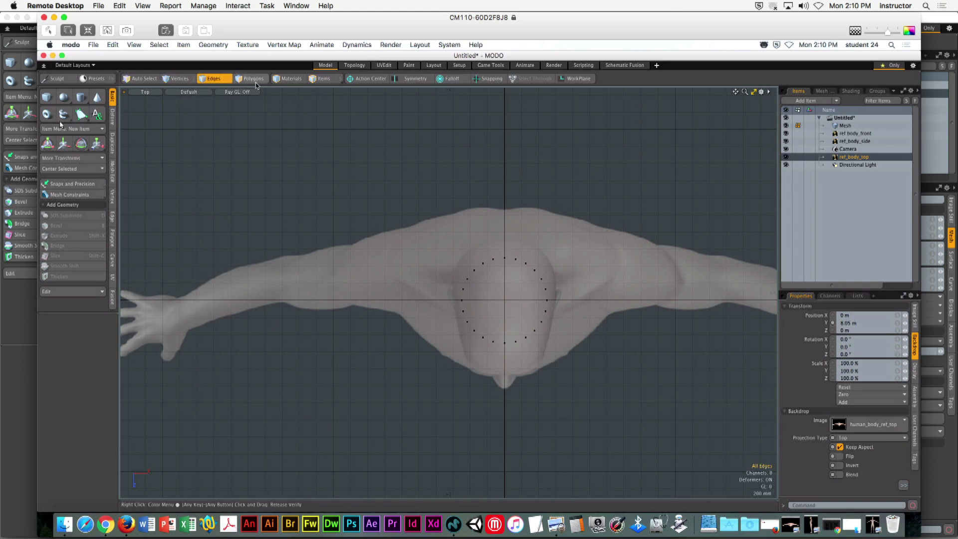
{"action": "left_click", "coordinate": [43, 17]}
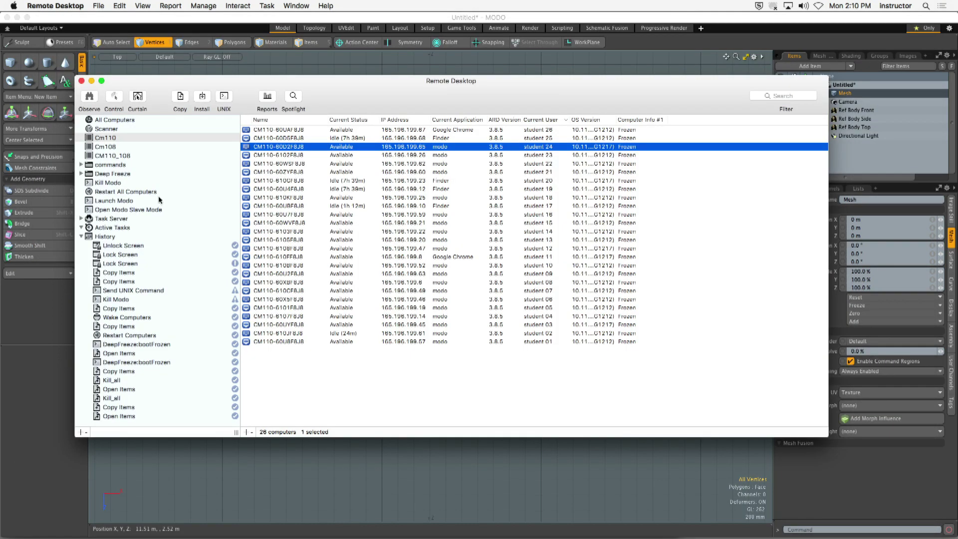
{"action": "left_click", "coordinate": [356, 73]}
Draw an extra 9-sided cylinder disc in the empty space below the 16- and 12-sided discs
{"action": "left_click_drag", "start_coordinate": [366, 166], "coordinate": [373, 188], "text": "alt+shift"}
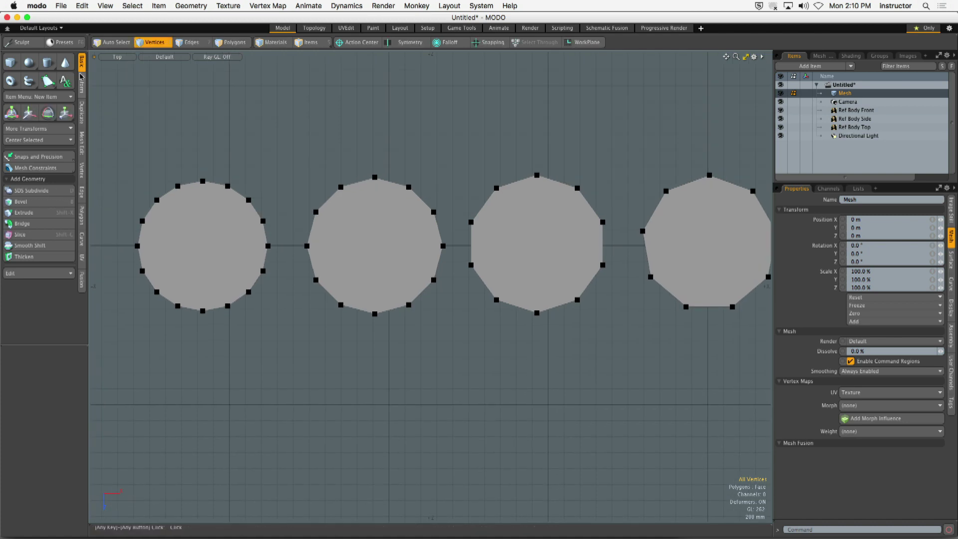
{"action": "left_click", "coordinate": [48, 62]}
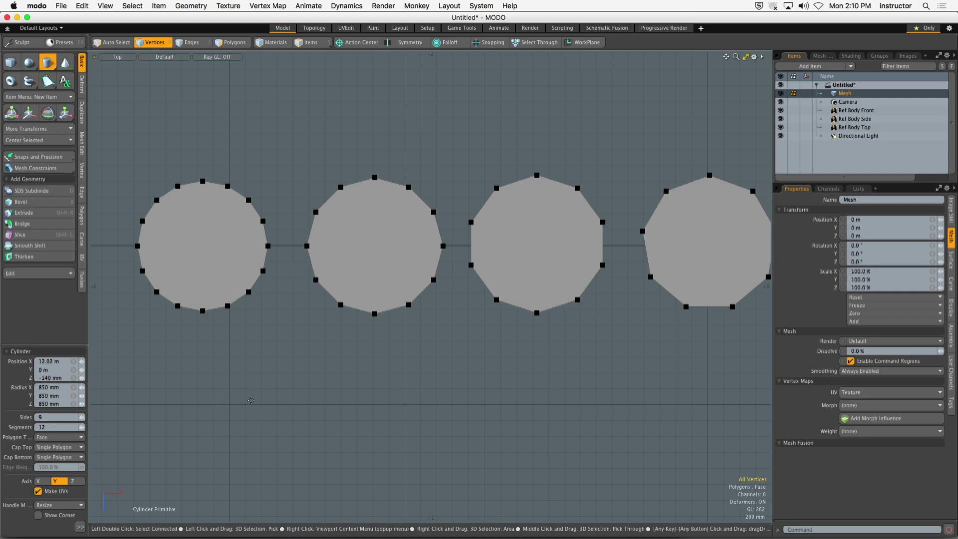
{"action": "left_click", "coordinate": [259, 376]}
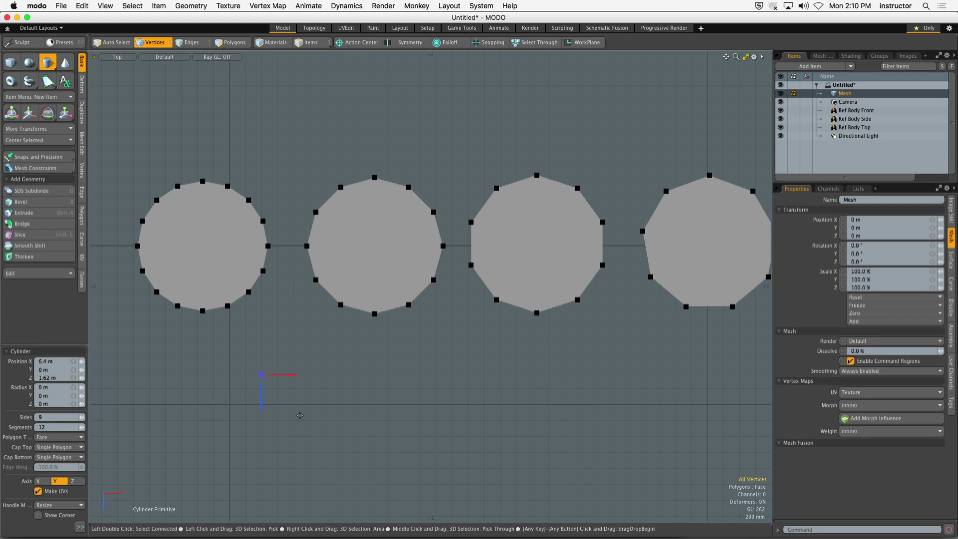
{"action": "left_click_drag", "start_coordinate": [299, 414], "coordinate": [443, 387]}
{"action": "left_click_drag", "start_coordinate": [334, 434], "coordinate": [288, 380]}
{"action": "key", "text": "space"}
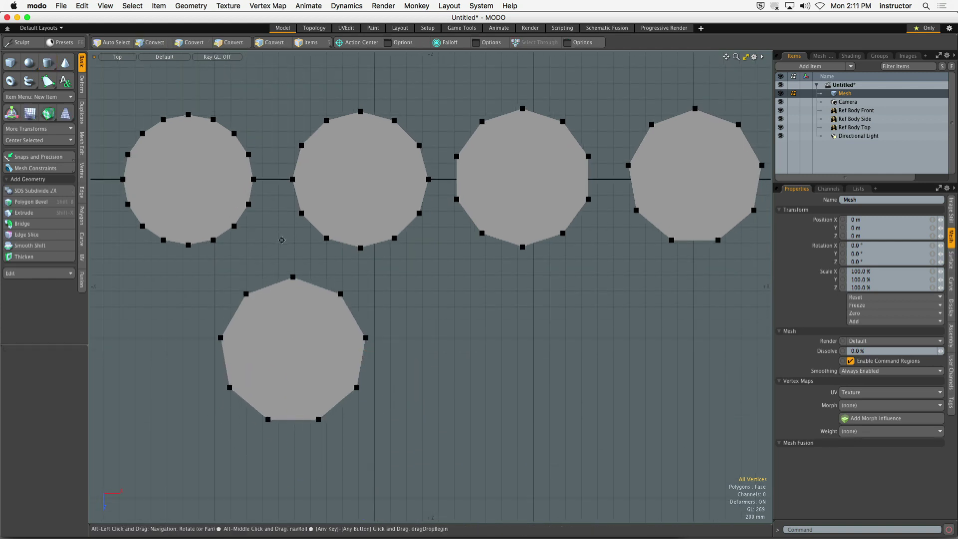
Delete the extra 9-sided disc below the row
{"action": "left_click_drag", "start_coordinate": [349, 349], "coordinate": [372, 378], "text": "alt"}
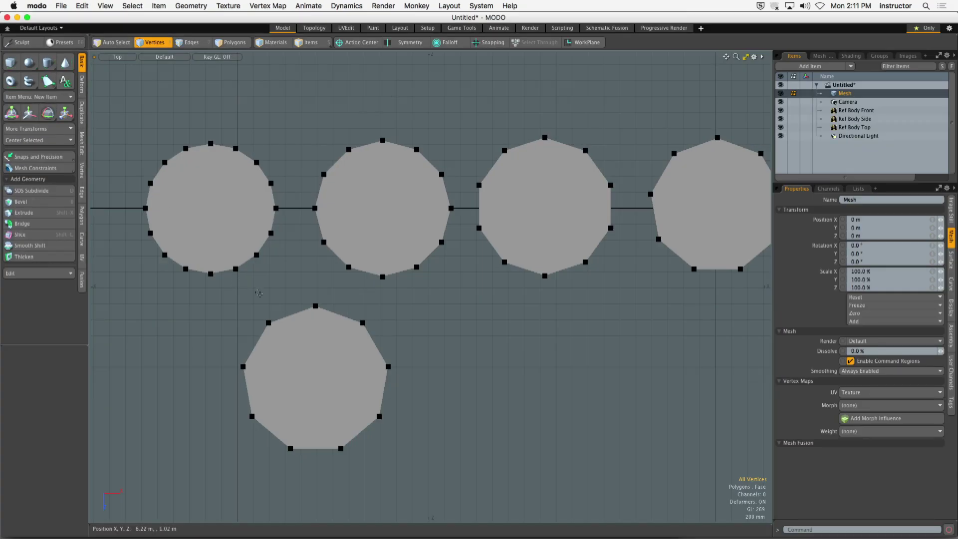
{"action": "key", "text": "3"}
{"action": "left_click", "coordinate": [303, 340]}
{"action": "key", "text": "Delete"}
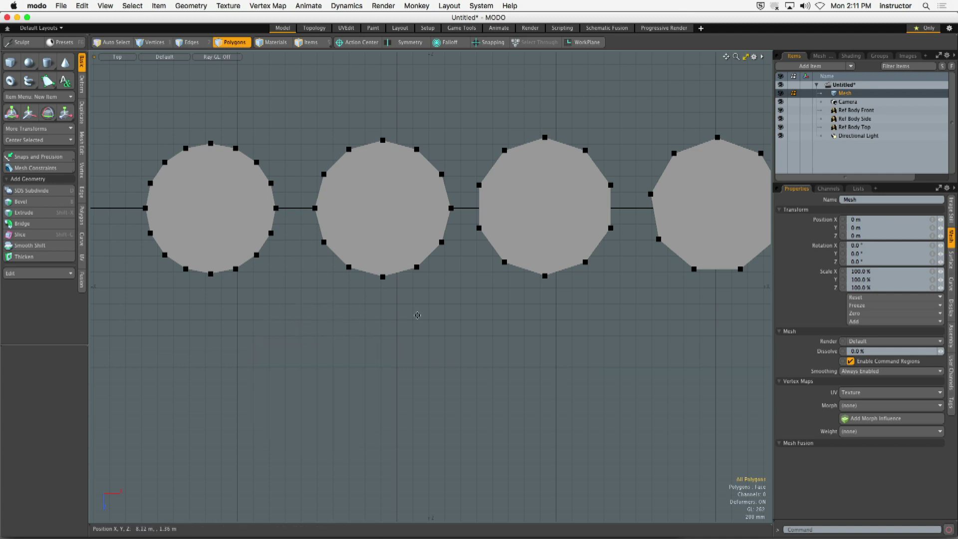
Fit the row of discs in view and examine the 10- and 9-sided discs up close, highlighting each in turn
{"action": "key", "text": "a"}
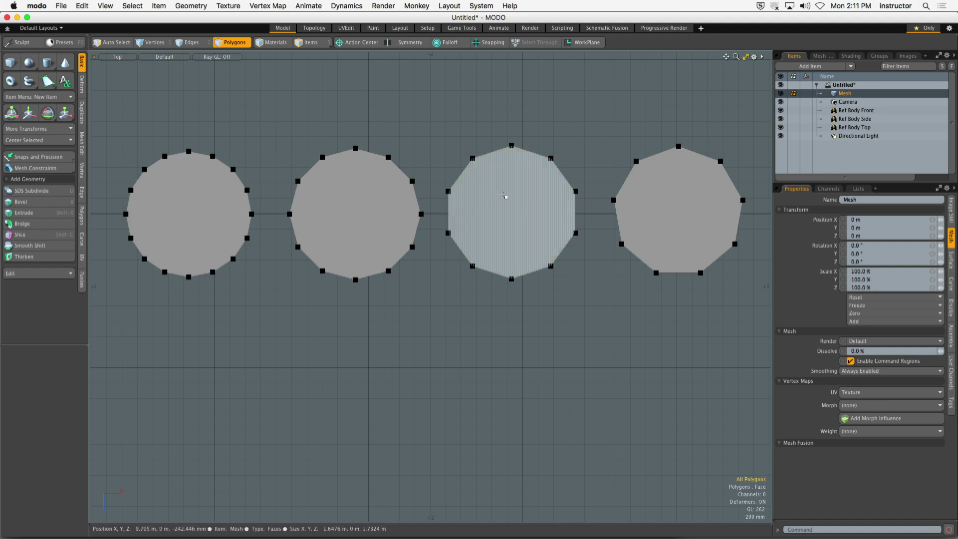
{"action": "left_click_drag", "start_coordinate": [507, 194], "coordinate": [444, 199], "text": "alt+shift"}
{"action": "left_click", "coordinate": [345, 203]}
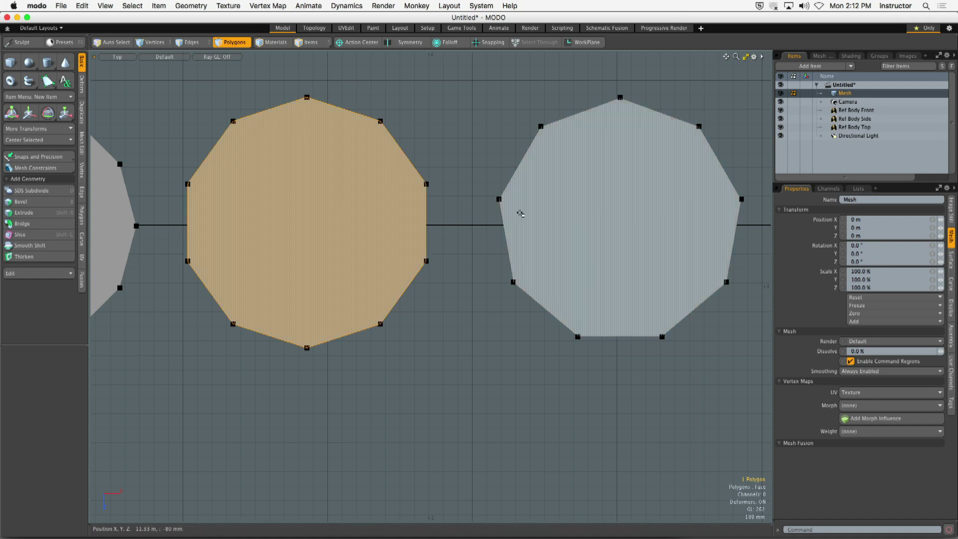
{"action": "left_click", "coordinate": [635, 188]}
{"action": "left_click", "coordinate": [661, 97]}
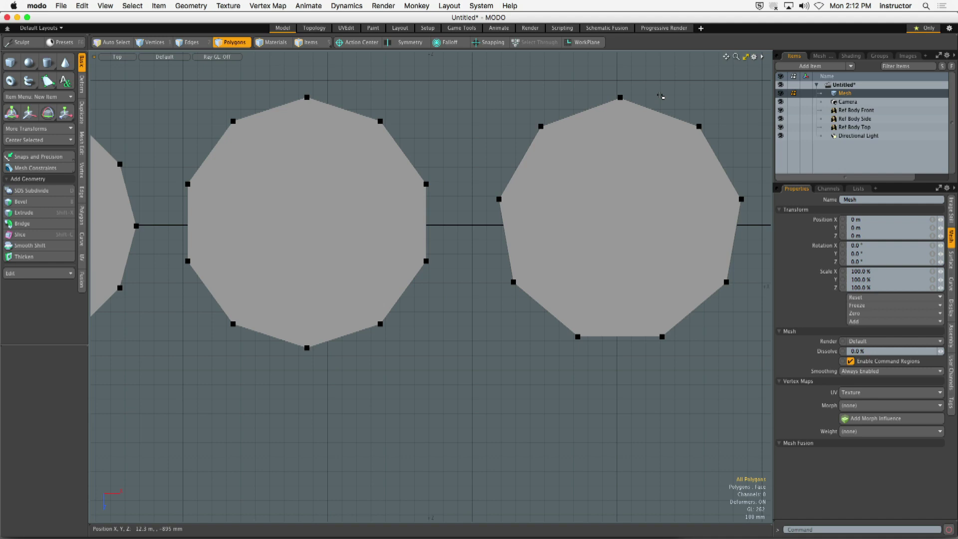
Try to delete the 9- and 10-sided discs by selecting one polygon of each, and undo the deletion
{"action": "left_click", "coordinate": [620, 172]}
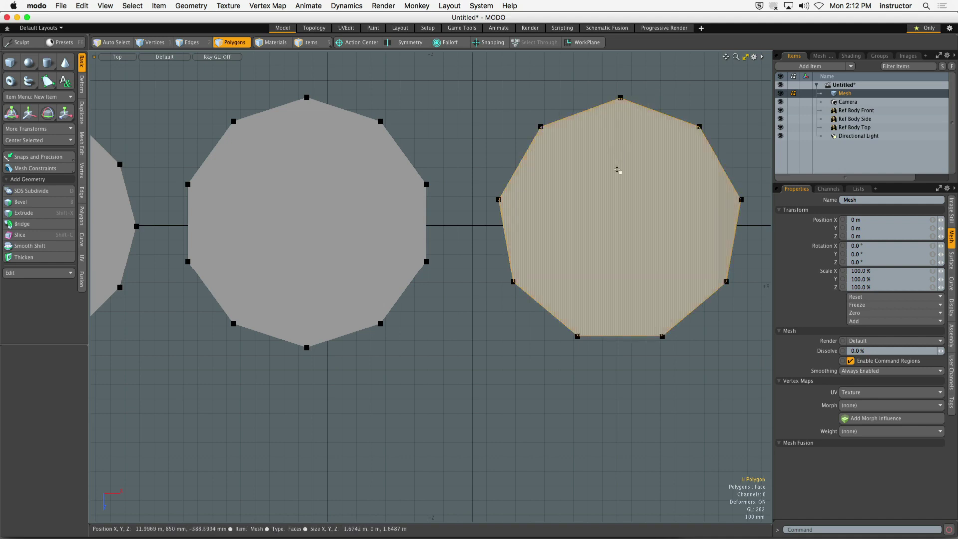
{"action": "scroll", "coordinate": [599, 188], "scroll_direction": "down", "scroll_amount": 3}
{"action": "left_click", "coordinate": [530, 199], "text": "shift"}
{"action": "key", "text": "Delete"}
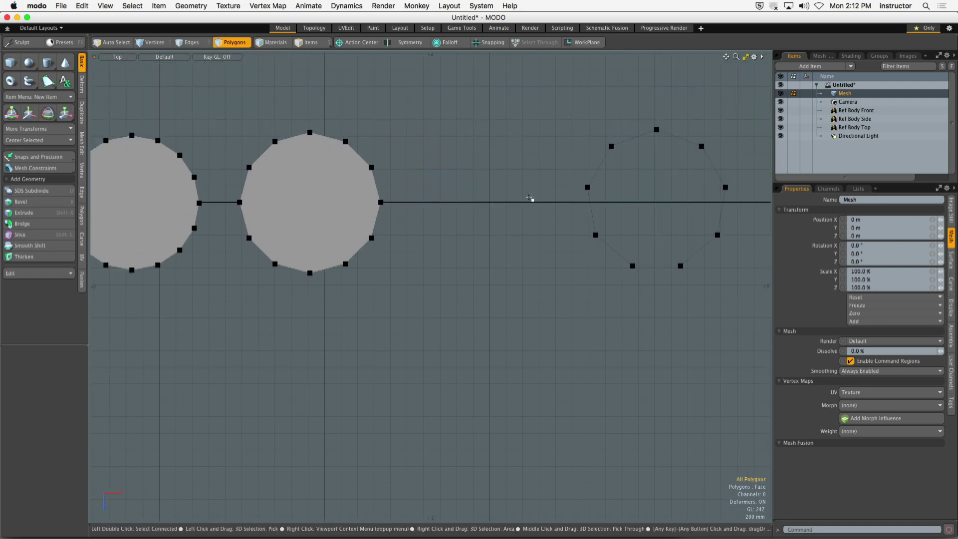
{"action": "key", "text": "ctrl+z"}
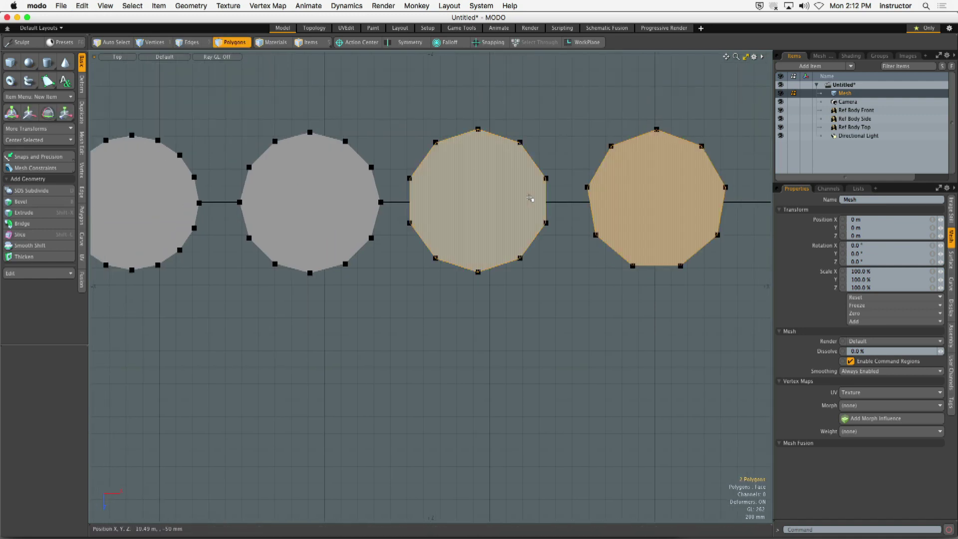
Select the complete 9- and 10-sided cylinders and delete them
{"action": "left_click", "coordinate": [622, 160]}
{"action": "left_click", "coordinate": [508, 192], "text": "shift"}
{"action": "key", "text": "Delete"}
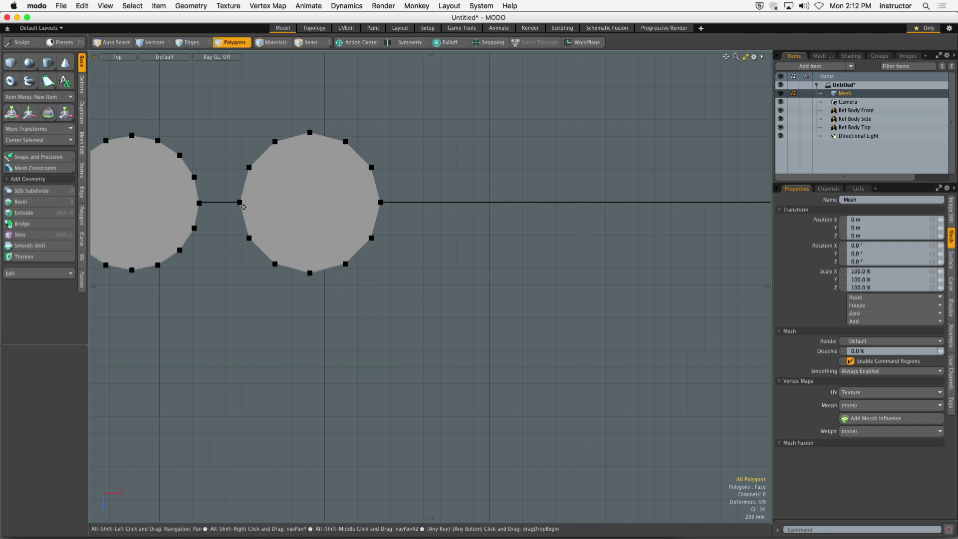
Zoom in on the remaining 16- and 12-sided discs and highlight each in turn to compare them
{"action": "left_click_drag", "start_coordinate": [506, 193], "coordinate": [414, 240], "text": "ctrl+alt"}
{"action": "left_click", "coordinate": [457, 235]}
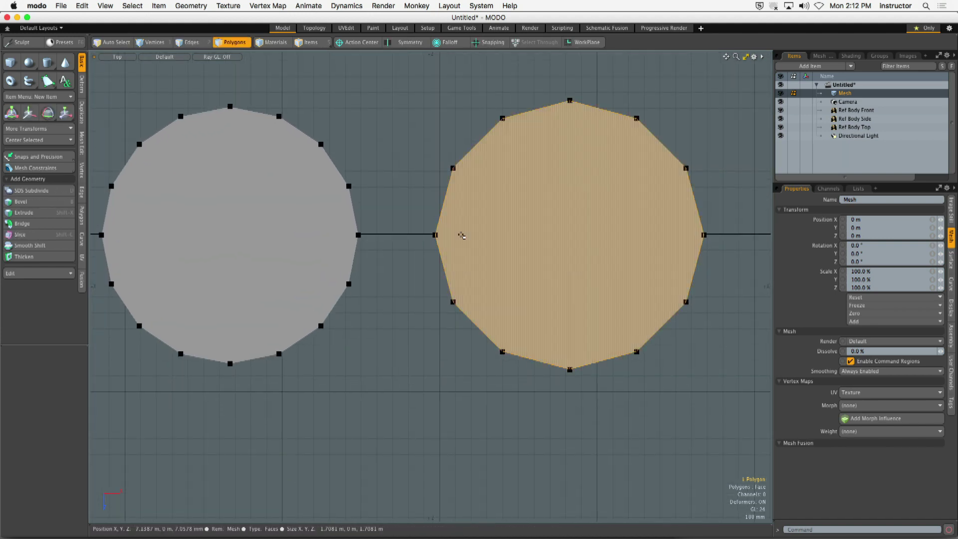
{"action": "left_click", "coordinate": [333, 280]}
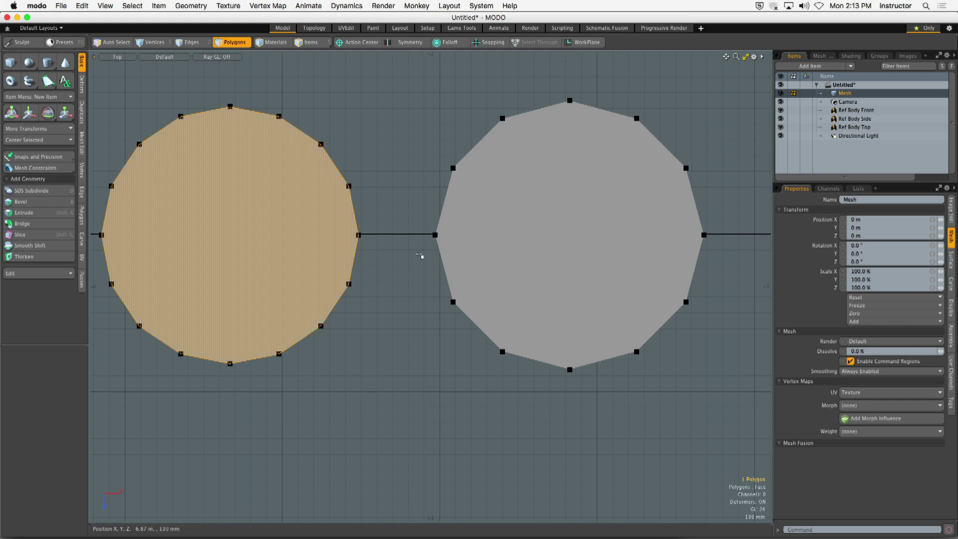
Highlight the 12-sided disc's polygon and its full loop of boundary edges to examine its sides
{"action": "left_click", "coordinate": [505, 244]}
{"action": "key", "text": "2"}
{"action": "double_click", "coordinate": [451, 208]}
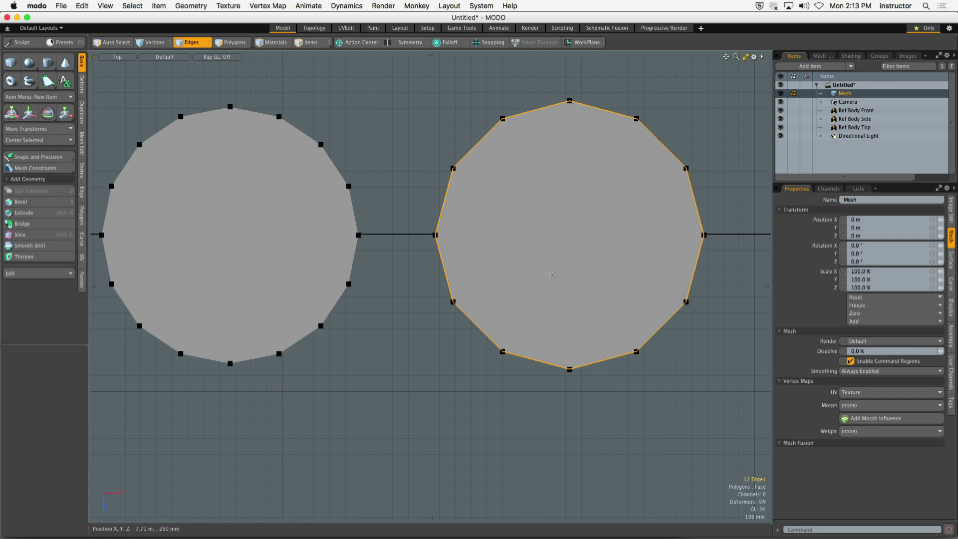
{"action": "key", "text": "4"}
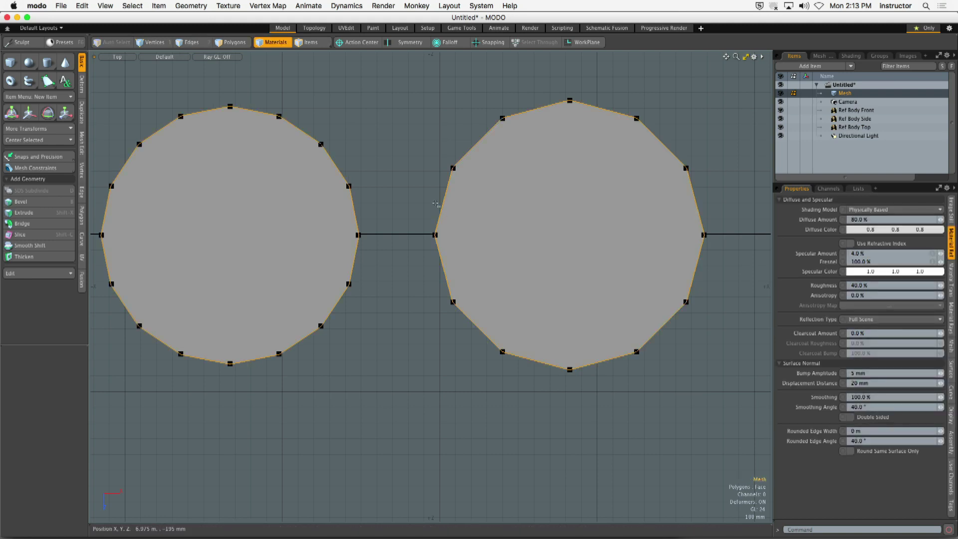
Delete the 12-sided disc, keeping only the 16-sided one
{"action": "key", "text": "3"}
{"action": "left_click", "coordinate": [573, 242]}
{"action": "key", "text": "Delete"}
Select the 16-sided disc, center it at the origin, and show it against the side body reference
{"action": "left_click", "coordinate": [318, 226]}
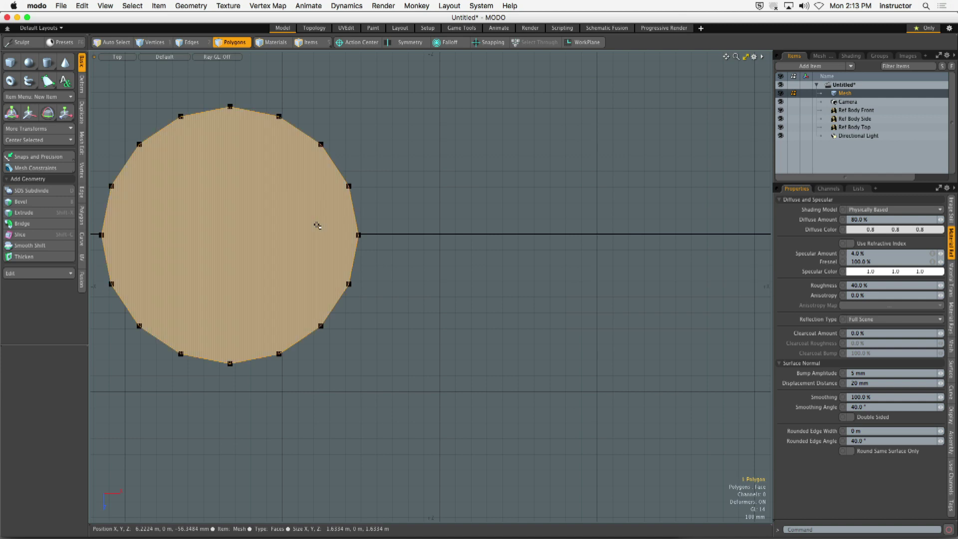
{"action": "left_click_drag", "start_coordinate": [316, 222], "coordinate": [490, 222], "text": "alt+shift"}
{"action": "scroll", "coordinate": [490, 222], "scroll_direction": "down", "scroll_amount": 2}
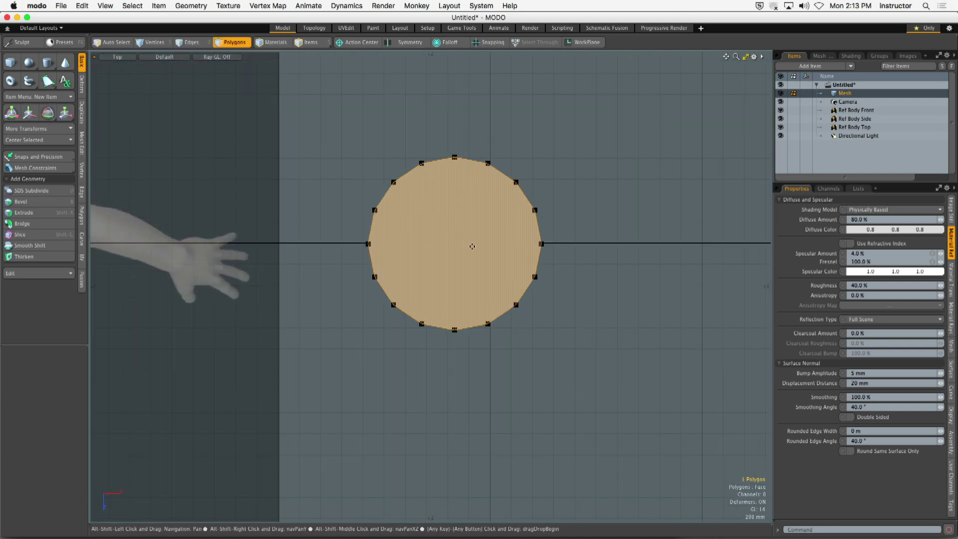
{"action": "left_click", "coordinate": [39, 139]}
{"action": "left_click", "coordinate": [45, 150]}
{"action": "left_click_drag", "start_coordinate": [90, 163], "coordinate": [663, 197], "text": "alt+shift"}
{"action": "scroll", "coordinate": [369, 205], "scroll_direction": "up", "scroll_amount": 2}
{"action": "left_click_drag", "start_coordinate": [369, 205], "coordinate": [403, 186], "text": "alt"}
{"action": "left_click", "coordinate": [402, 191]}
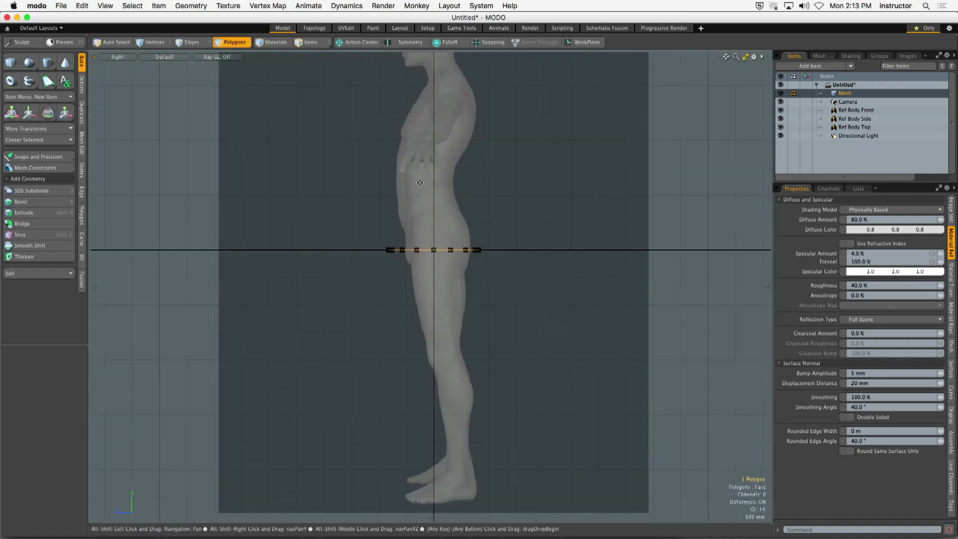
Raise the disc to the chest of the side reference, scale it uniformly, and bring it back down 275 mm
{"action": "key", "text": "w"}
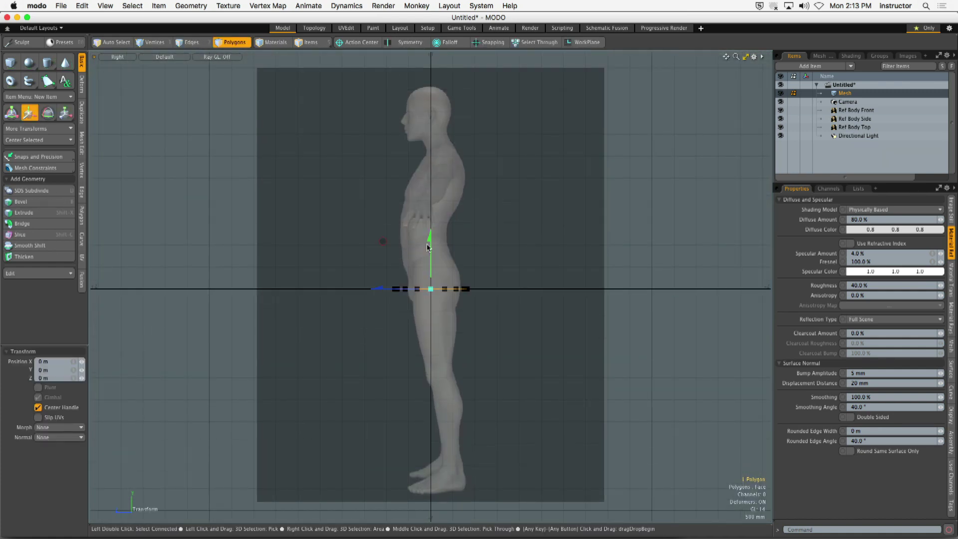
{"action": "mouse_move", "coordinate": [430, 240]}
{"action": "left_mouse_down"}
{"action": "mouse_move", "coordinate": [430, 121]}
{"action": "mouse_move", "coordinate": [475, 151]}
{"action": "mouse_move", "coordinate": [457, 159]}
{"action": "mouse_move", "coordinate": [433, 222]}
{"action": "left_mouse_up"}
{"action": "key", "text": "r"}
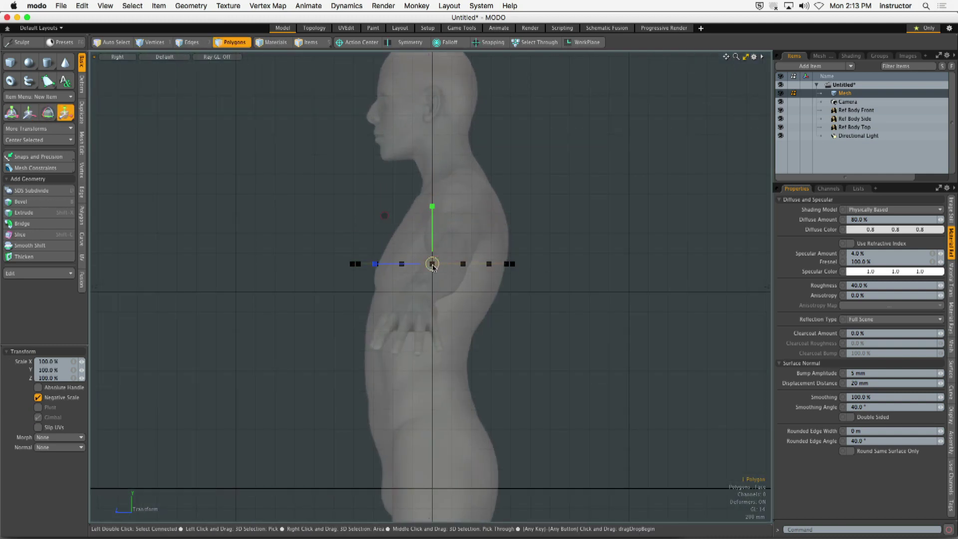
{"action": "left_click_drag", "start_coordinate": [433, 265], "coordinate": [471, 269]}
{"action": "key", "text": "w"}
{"action": "left_click_drag", "start_coordinate": [440, 212], "coordinate": [439, 261]}
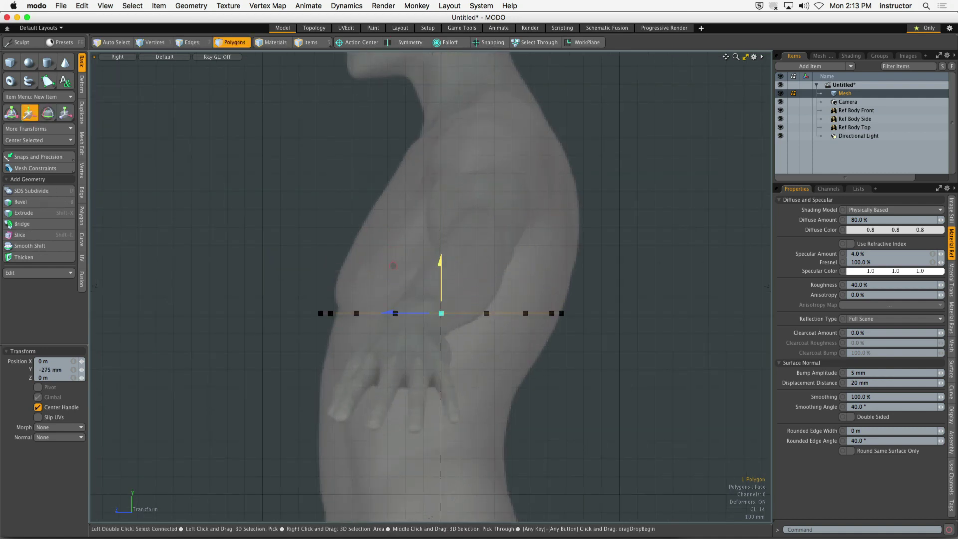
Scale the disc to the torso's depth and move it about 15 mm in Y and -20 mm in Z to fit the chest
{"action": "key", "text": "r"}
{"action": "mouse_move", "coordinate": [441, 314]}
{"action": "left_mouse_down"}
{"action": "mouse_move", "coordinate": [443, 301]}
{"action": "mouse_move", "coordinate": [416, 322]}
{"action": "mouse_move", "coordinate": [439, 301]}
{"action": "mouse_move", "coordinate": [439, 280]}
{"action": "mouse_move", "coordinate": [439, 298]}
{"action": "left_mouse_up"}
{"action": "key", "text": "w"}
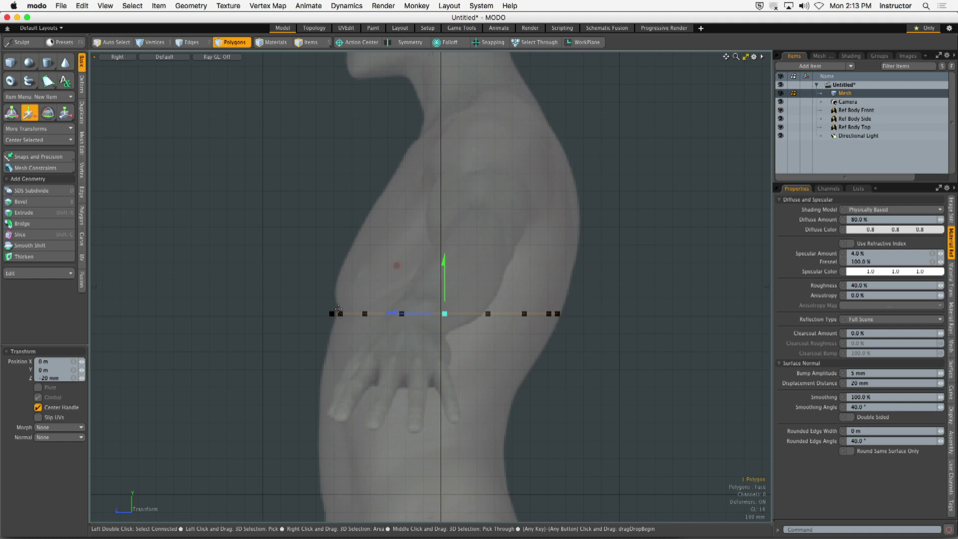
{"action": "key", "text": "super+z"}
{"action": "key", "text": "super+z"}
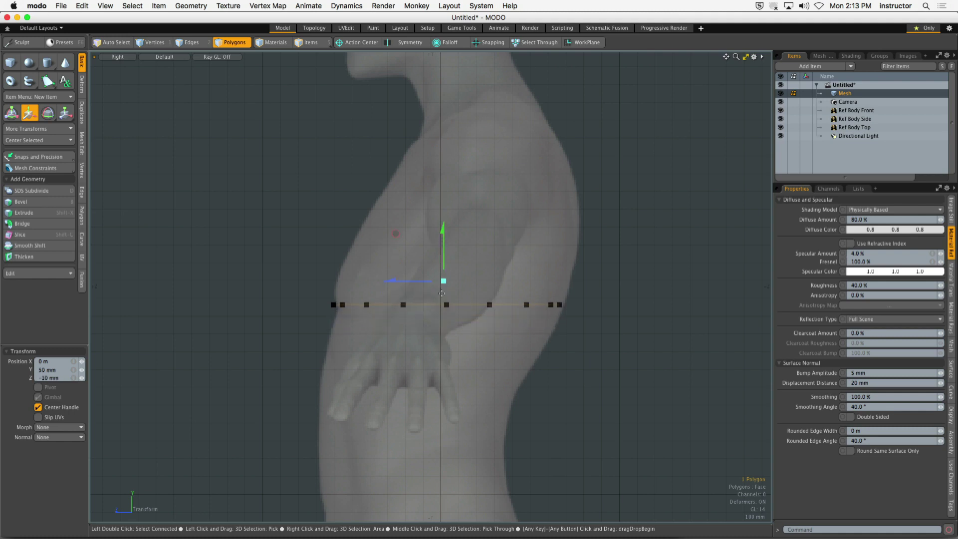
{"action": "left_click_drag", "start_coordinate": [443, 296], "coordinate": [417, 288]}
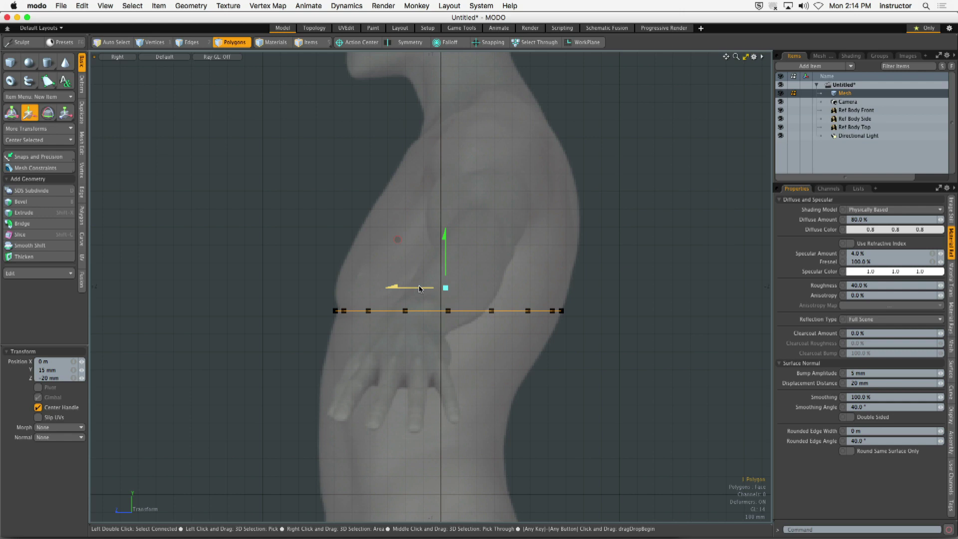
{"action": "key", "text": "space"}
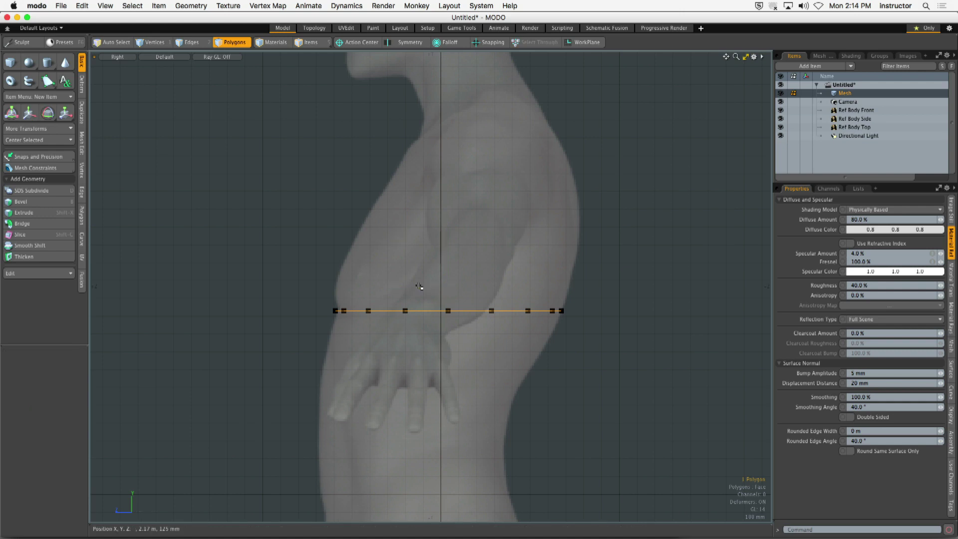
Bevel the disc straight up into a cylinder over the upper torso, viewed from the right
{"action": "left_click_drag", "start_coordinate": [416, 271], "coordinate": [440, 207], "text": "alt"}
{"action": "key", "text": "b"}
{"action": "key", "text": "space"}
{"action": "left_click", "coordinate": [430, 212]}
{"action": "key", "text": "ctrl+space"}
{"action": "left_click", "coordinate": [456, 211]}
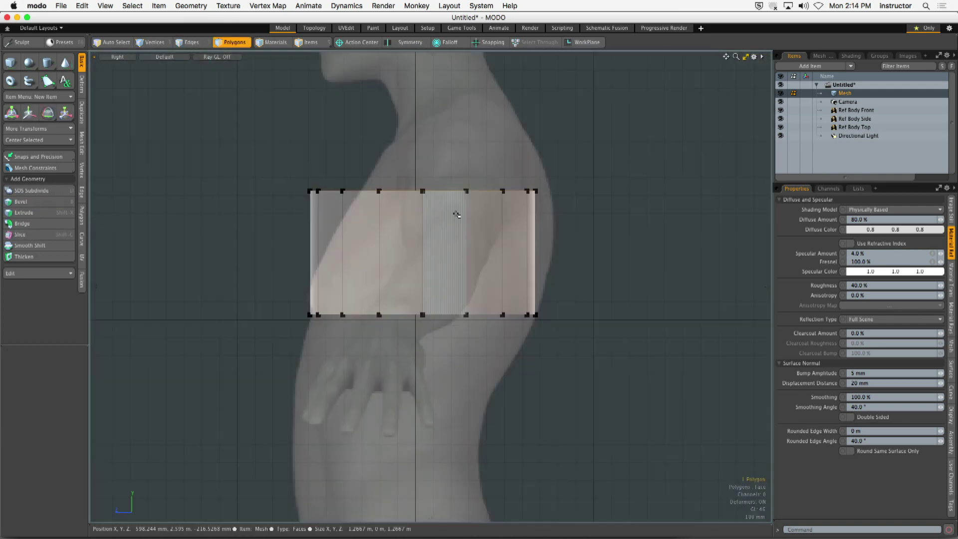
Move the cylinder's top polygon up 485 mm to the base of the neck and clear the selection
{"action": "key", "text": "w"}
{"action": "left_click_drag", "start_coordinate": [432, 178], "coordinate": [432, 92]}
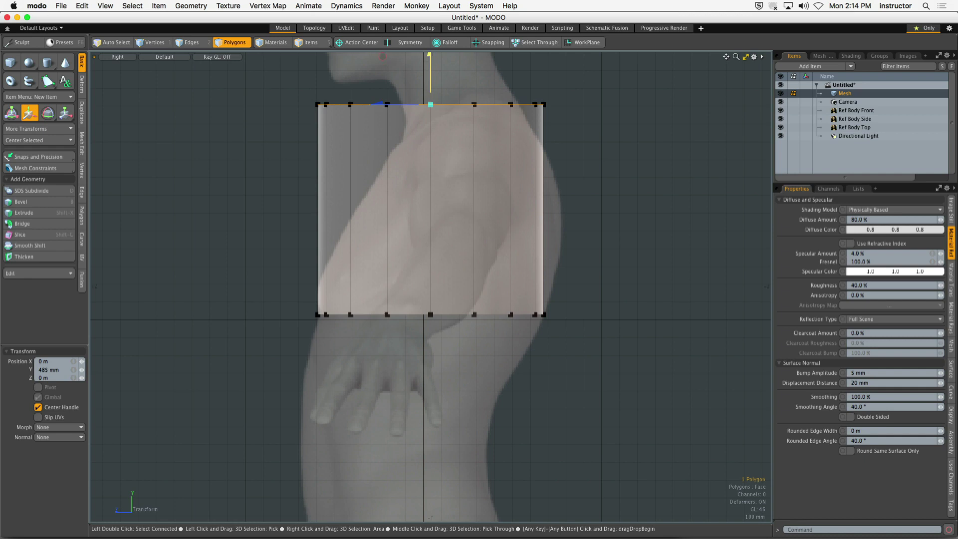
{"action": "key", "text": "space"}
{"action": "left_click", "coordinate": [509, 99]}
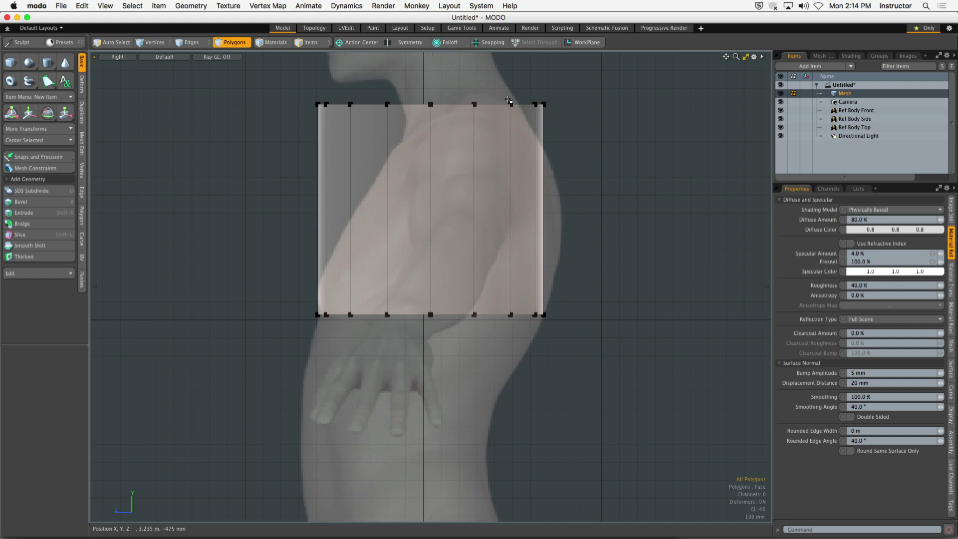
Show the cylinder in perspective and delete its top cap polygon
{"action": "key", "text": "1"}
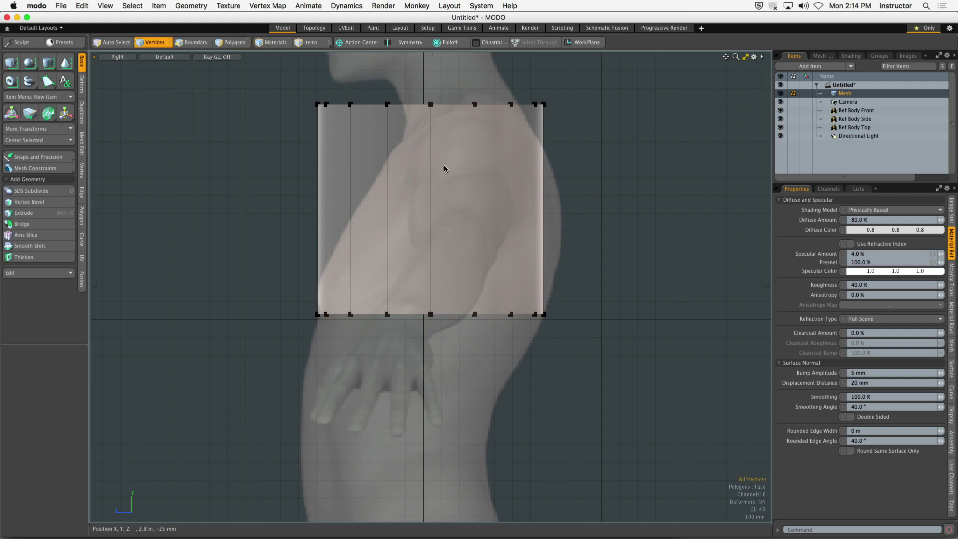
{"action": "left_click_drag", "start_coordinate": [444, 167], "coordinate": [471, 190], "text": "alt"}
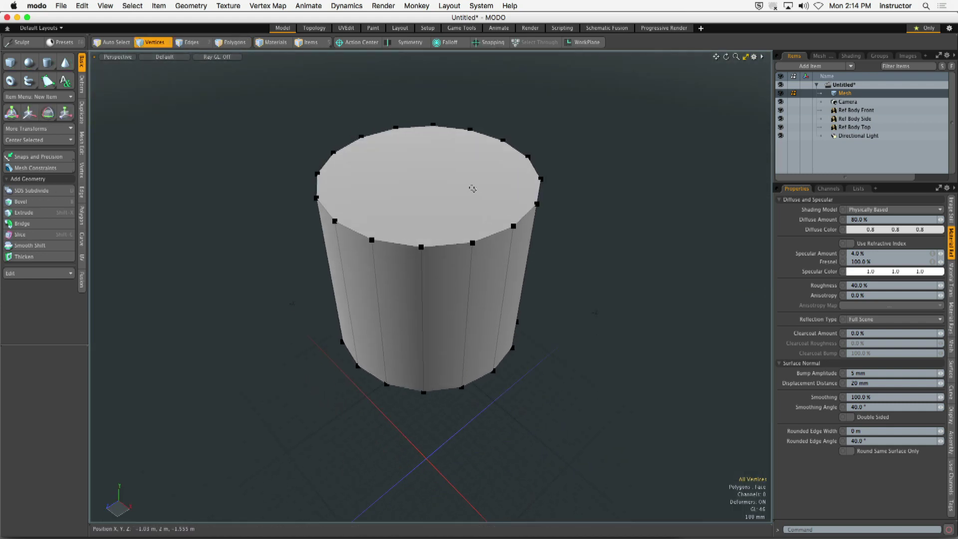
{"action": "key", "text": "3"}
{"action": "left_click", "coordinate": [463, 192]}
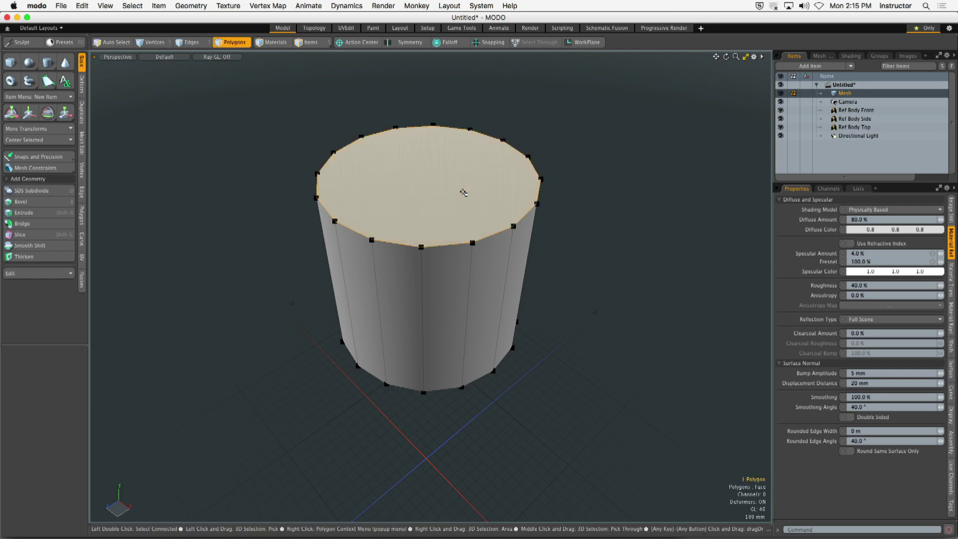
{"action": "key", "text": "Delete"}
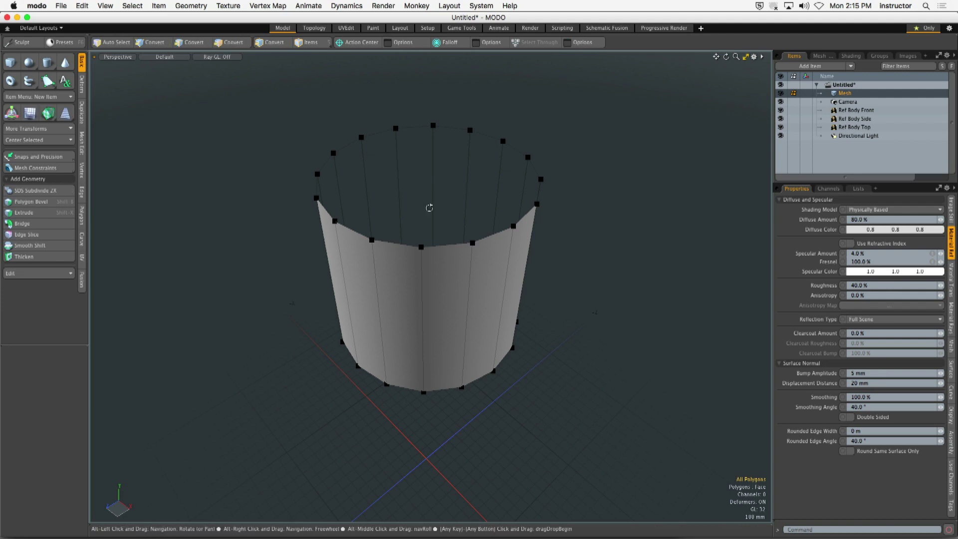
From the top view, select the eight wall polygons on the negative X side of the cylinder and delete them
{"action": "left_click_drag", "start_coordinate": [427, 208], "coordinate": [487, 235], "text": "alt"}
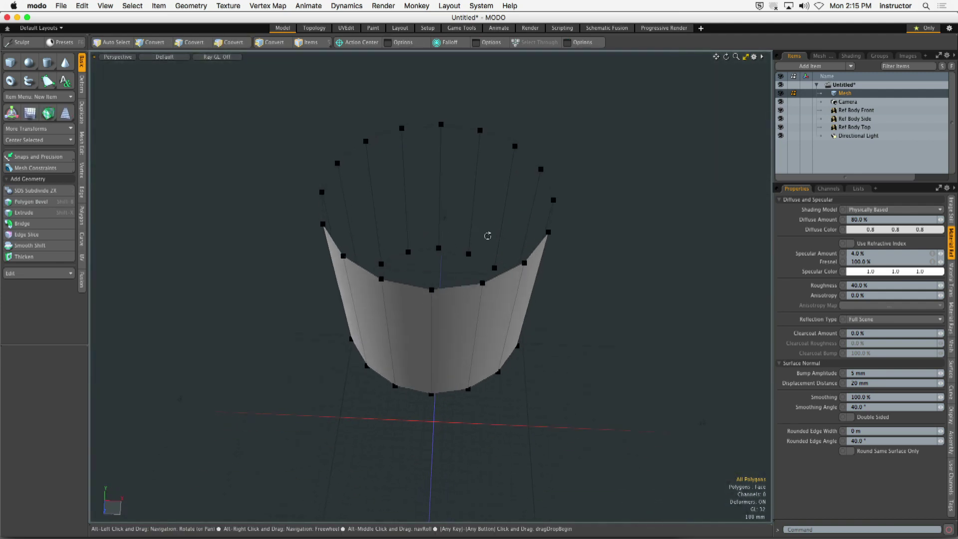
{"action": "left_click_drag", "start_coordinate": [412, 279], "coordinate": [371, 235]}
{"action": "key", "text": "ctrl+space"}
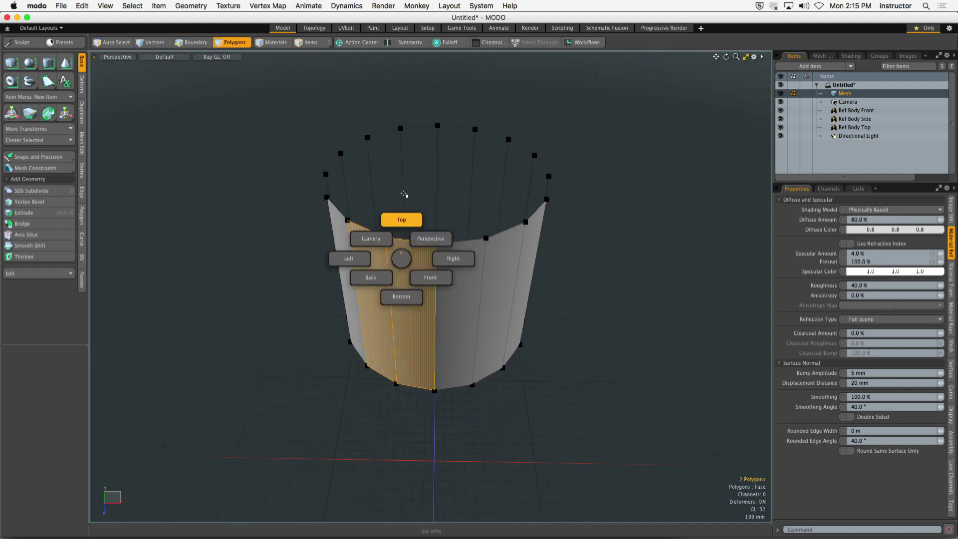
{"action": "left_click", "coordinate": [398, 218]}
{"action": "mouse_move", "coordinate": [293, 148]}
{"action": "right_mouse_down"}
{"action": "mouse_move", "coordinate": [412, 367]}
{"action": "mouse_move", "coordinate": [436, 380]}
{"action": "right_mouse_up"}
{"action": "mouse_move", "coordinate": [436, 381]}
{"action": "left_mouse_down", "text": "ctrl+alt"}
{"action": "mouse_move", "coordinate": [459, 287]}
{"action": "mouse_move", "coordinate": [469, 300]}
{"action": "left_mouse_up", "text": "ctrl+alt"}
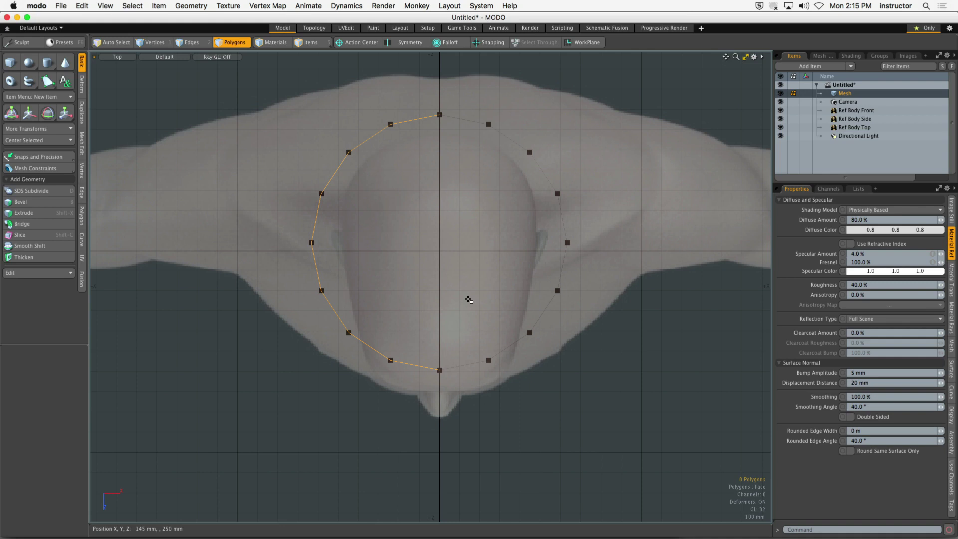
{"action": "key", "text": "Delete"}
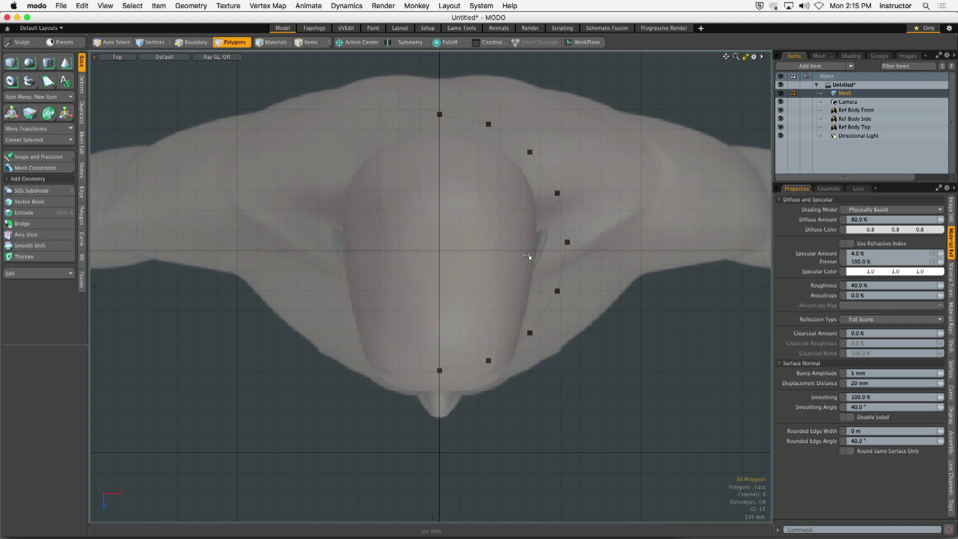
Inspect the open half cylinder from all around and select its eight remaining wall polygons from the top view
{"action": "left_click_drag", "start_coordinate": [527, 256], "coordinate": [454, 132], "text": "alt"}
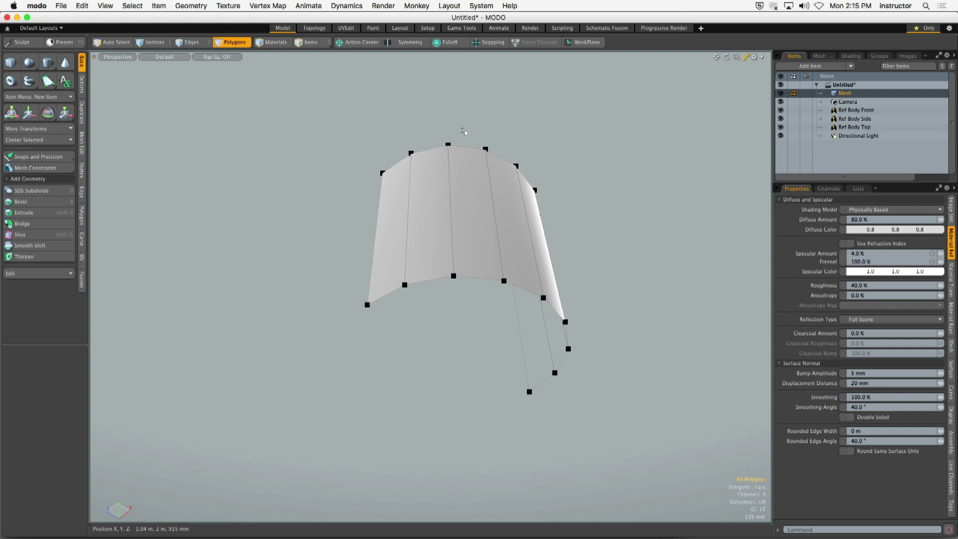
{"action": "left_click_drag", "start_coordinate": [463, 131], "coordinate": [387, 221], "text": "alt"}
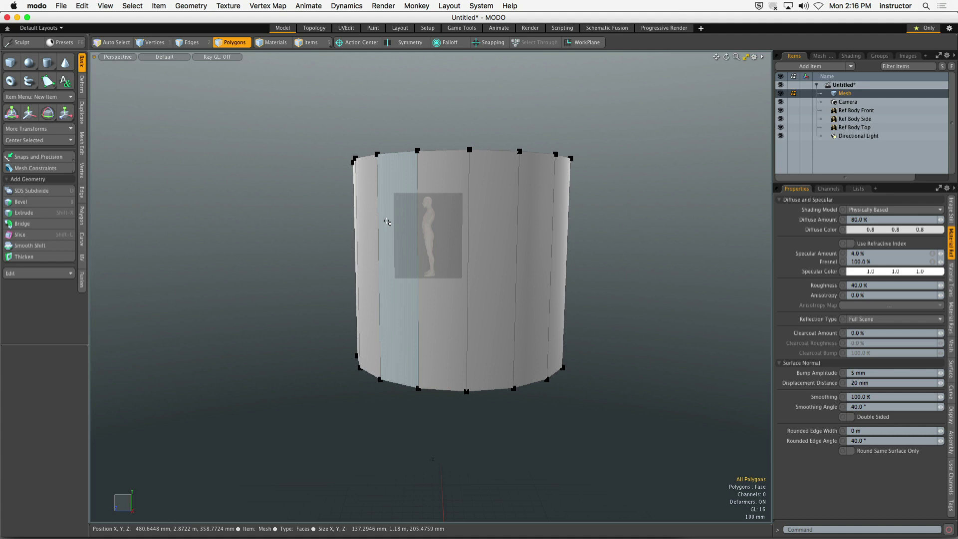
{"action": "left_click_drag", "start_coordinate": [389, 220], "coordinate": [537, 246], "text": "alt"}
{"action": "key", "text": "ctrl+space"}
{"action": "left_click", "coordinate": [532, 198]}
{"action": "scroll", "coordinate": [519, 199], "scroll_direction": "down", "scroll_amount": 4}
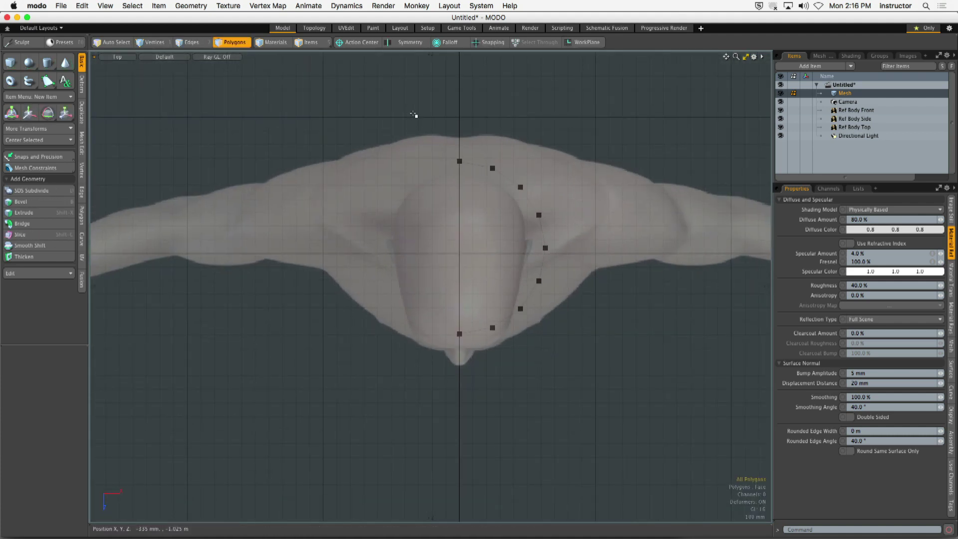
{"action": "right_click_drag", "start_coordinate": [439, 137], "coordinate": [574, 417]}
{"action": "scroll", "coordinate": [500, 292], "scroll_direction": "up", "scroll_amount": 3}
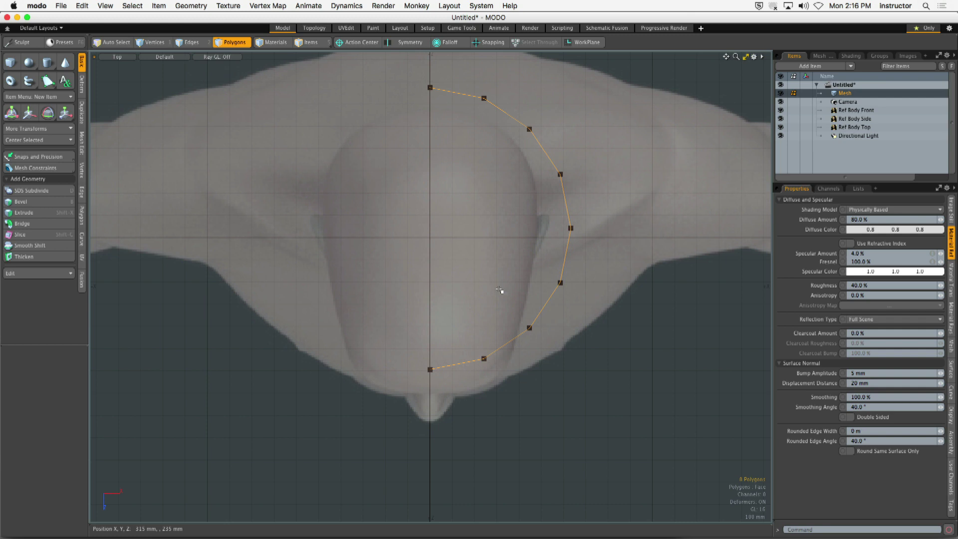
Compare the selected half cylinder with the front and side body references, with the Scale tool active
{"action": "left_click_drag", "start_coordinate": [499, 294], "coordinate": [449, 316], "text": "ctrl+alt"}
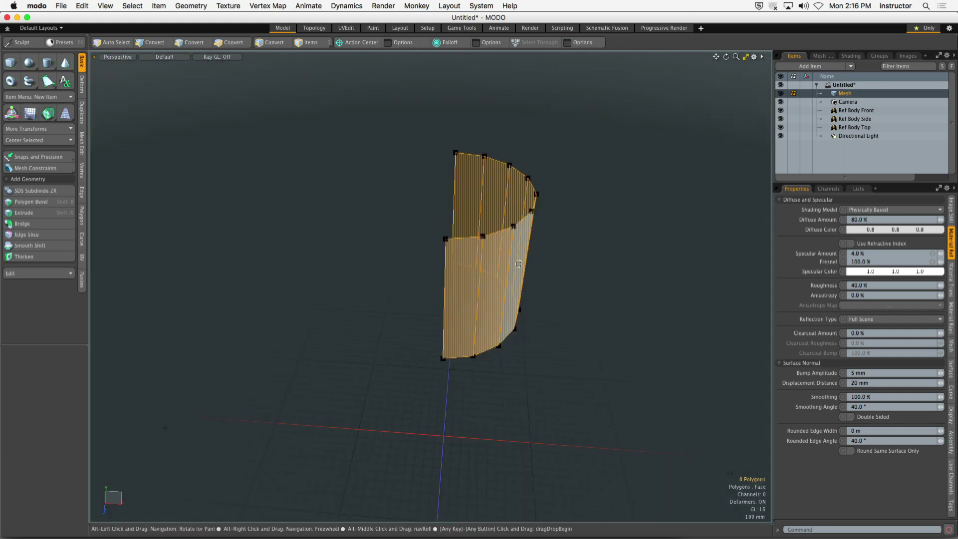
{"action": "left_click_drag", "start_coordinate": [379, 200], "coordinate": [447, 241], "text": "alt"}
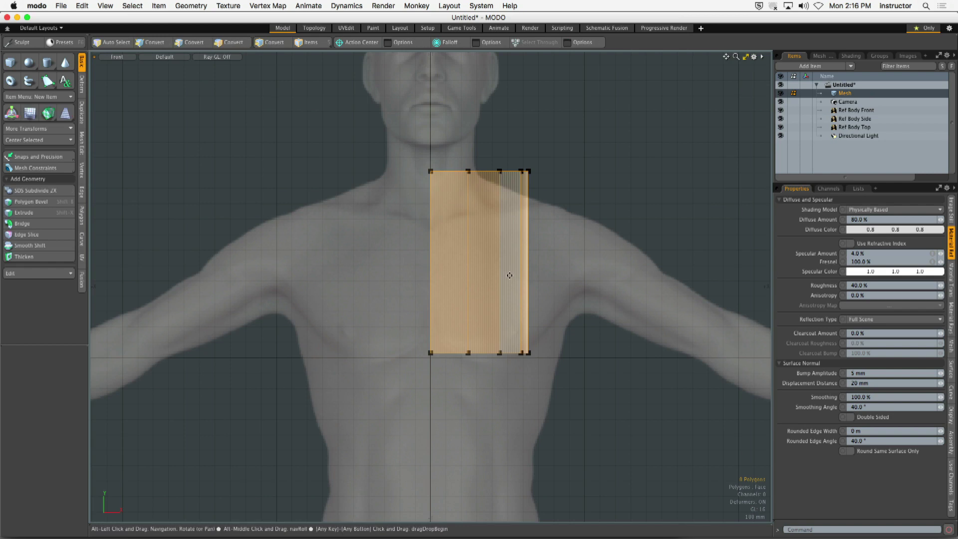
{"action": "left_click_drag", "start_coordinate": [510, 276], "coordinate": [470, 248], "text": "alt+shift"}
{"action": "key", "text": "KP_3"}
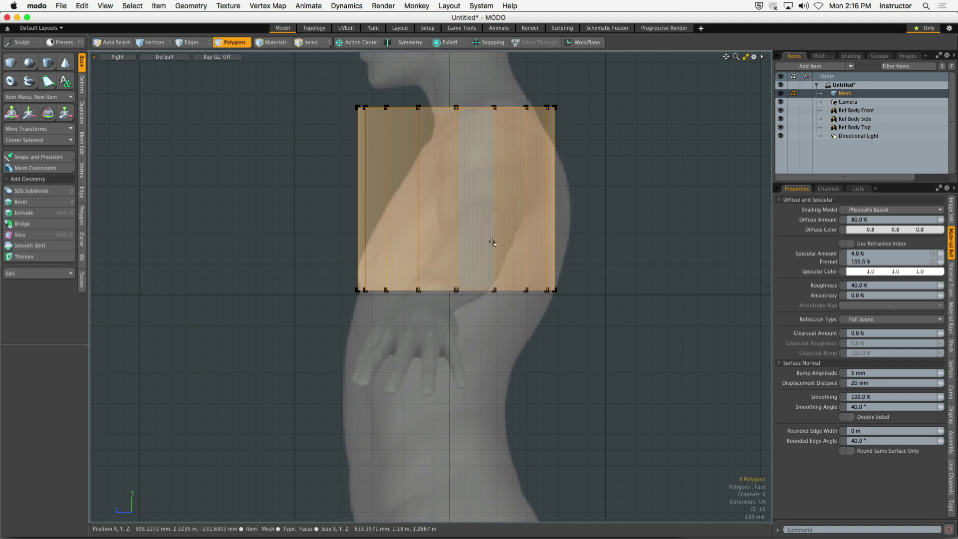
{"action": "left_click_drag", "start_coordinate": [496, 238], "coordinate": [473, 263], "text": "alt+shift"}
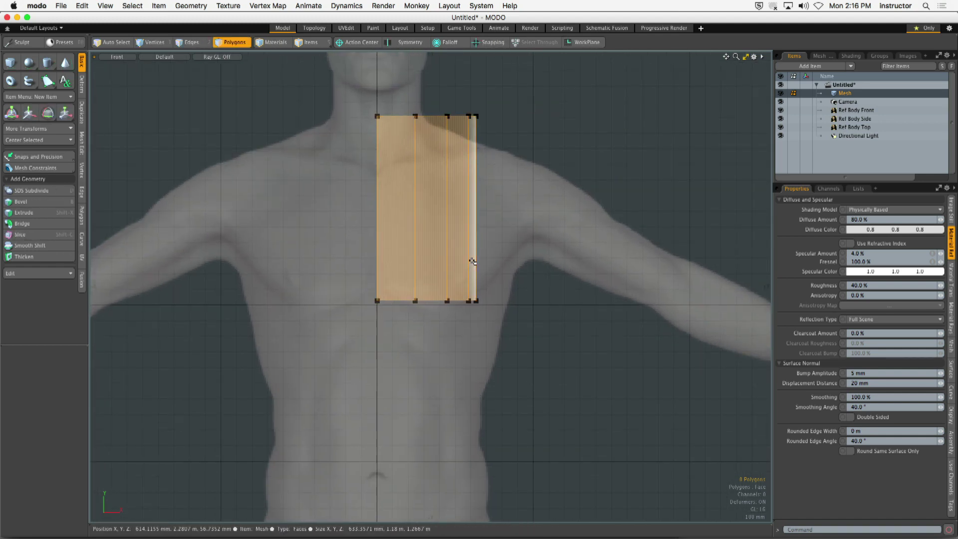
{"action": "key", "text": "r"}
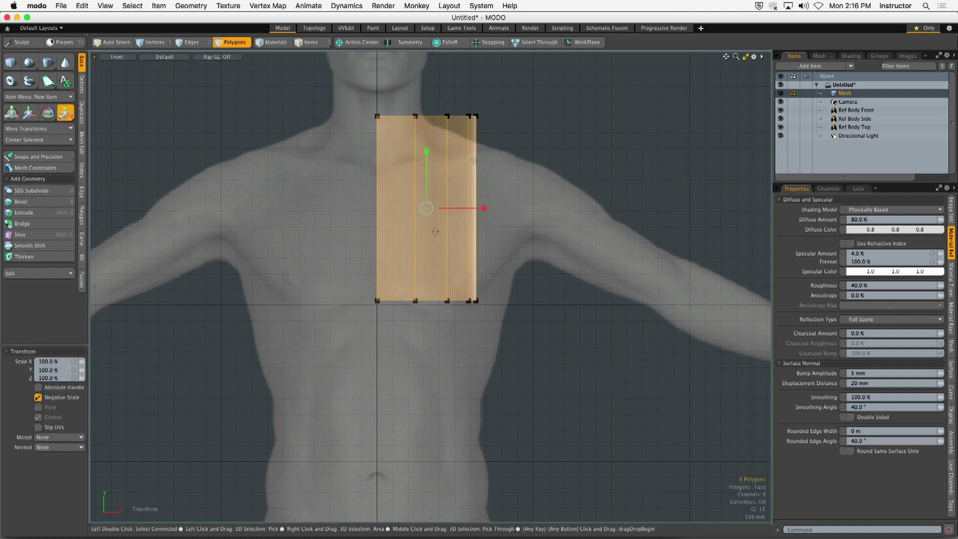
{"action": "left_click_drag", "start_coordinate": [416, 280], "coordinate": [393, 292], "text": "alt+shift"}
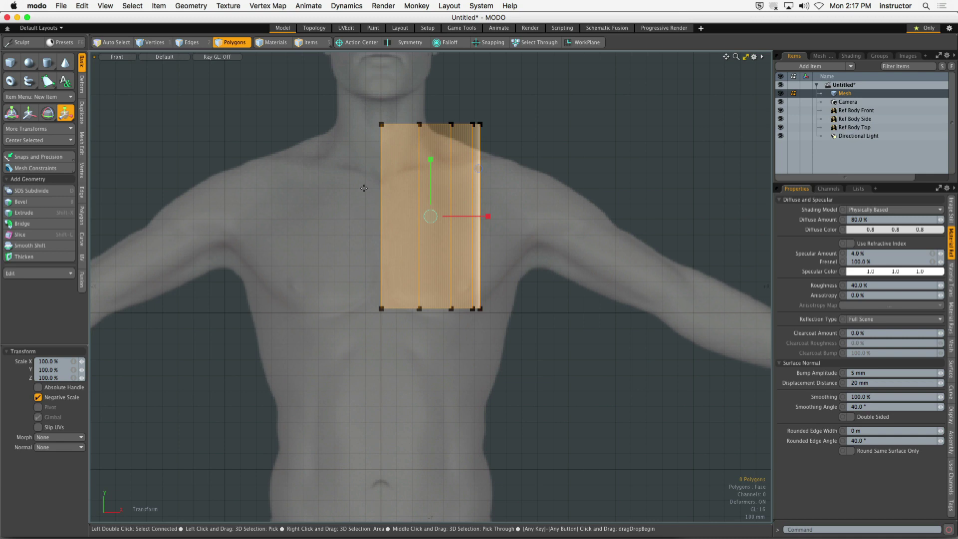
From the side view, pick the half cylinder's bottom row and top row of edges in turn to compare them with the body reference
{"action": "key", "text": "ctrl+space"}
{"action": "left_click", "coordinate": [419, 226]}
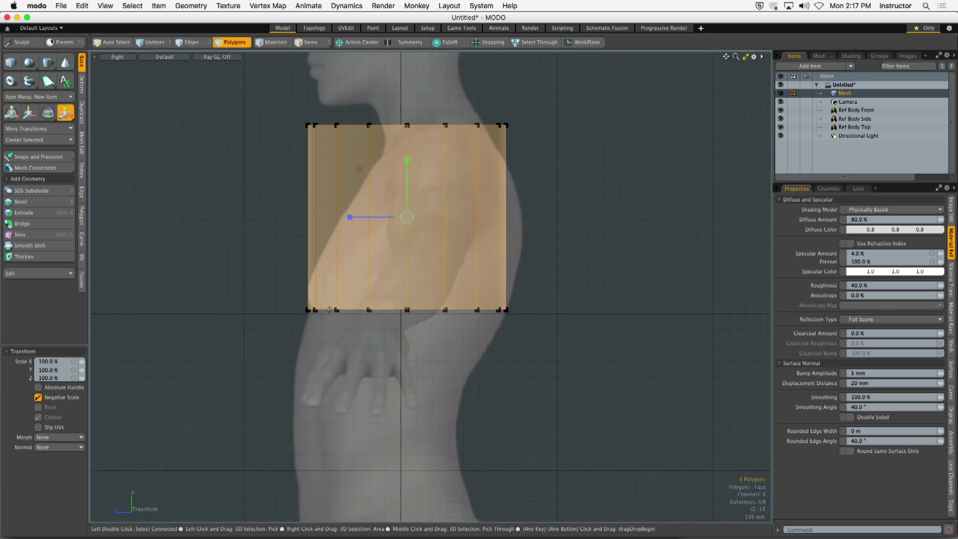
{"action": "key", "text": "2"}
{"action": "left_click", "coordinate": [411, 310]}
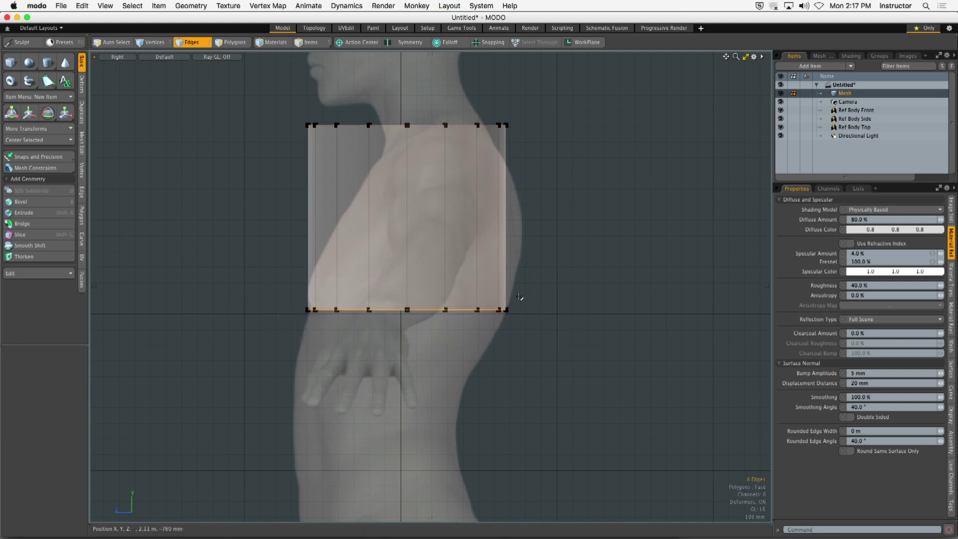
{"action": "left_click", "coordinate": [541, 158]}
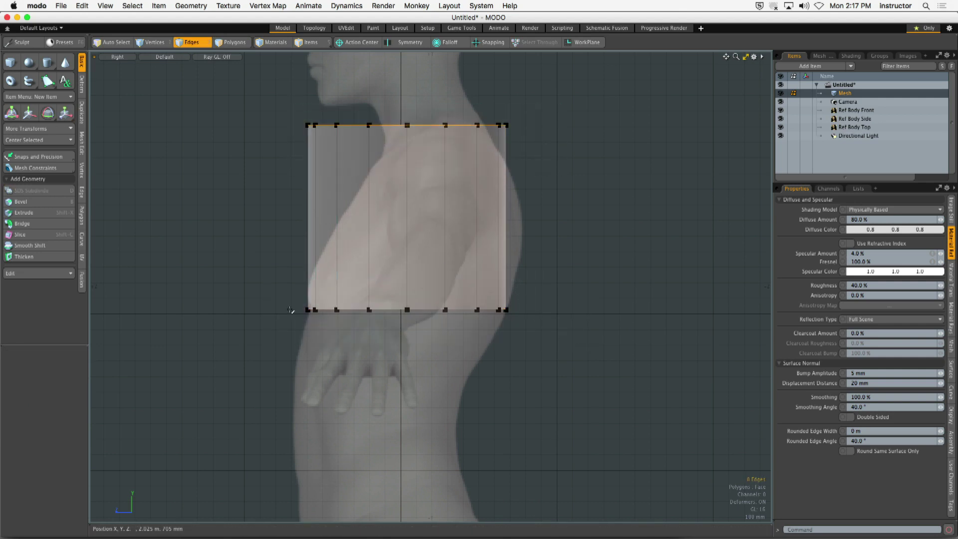
{"action": "mouse_move", "coordinate": [260, 350]}
{"action": "left_mouse_down", "text": "alt"}
{"action": "mouse_move", "coordinate": [286, 338]}
{"action": "mouse_move", "coordinate": [278, 352]}
{"action": "left_mouse_up", "text": "alt"}
{"action": "key", "text": "w"}
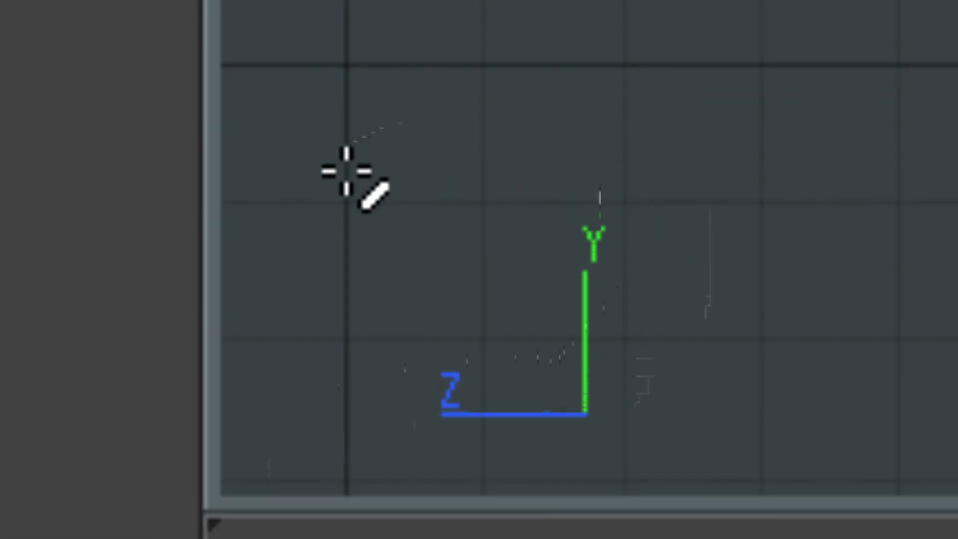
{"action": "left_click_drag", "start_coordinate": [349, 174], "coordinate": [637, 434]}
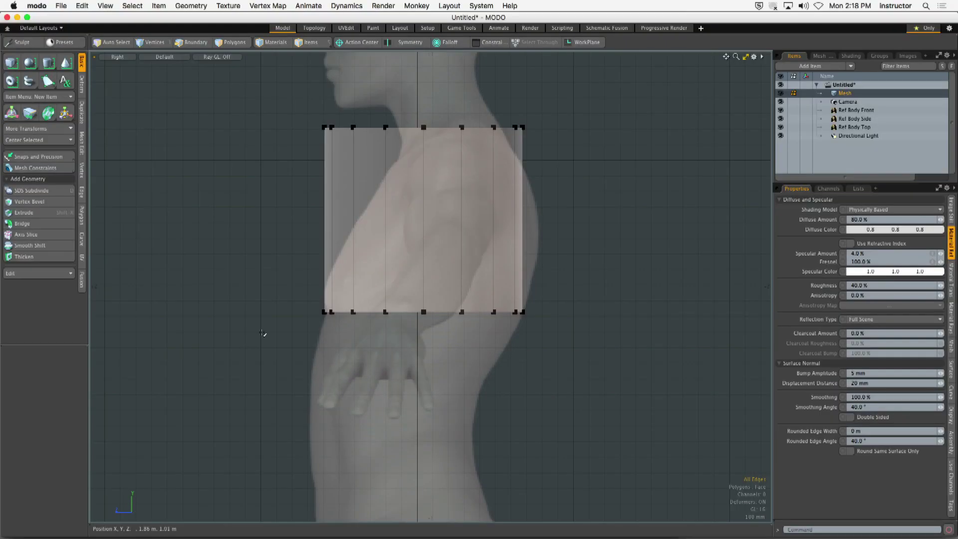
{"action": "key", "text": "2"}
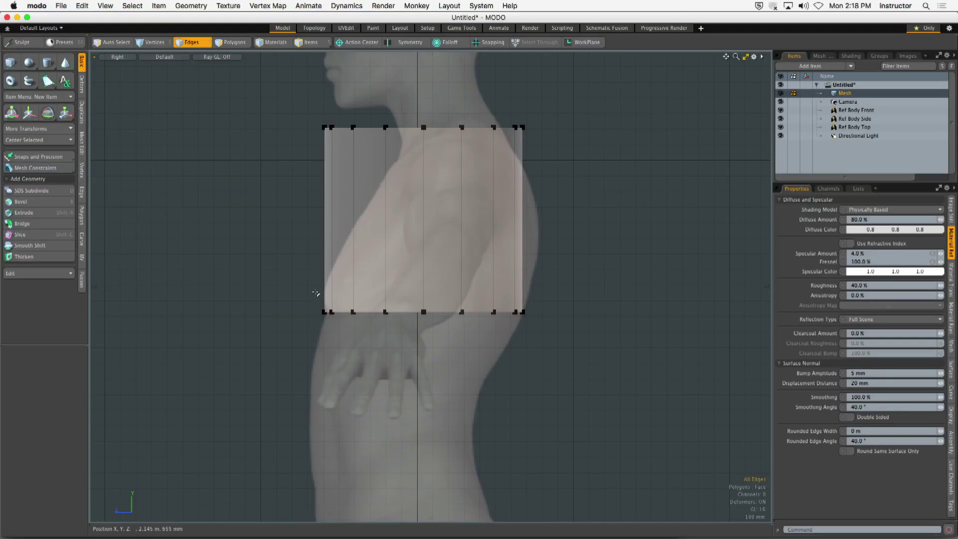
From the front view, select the half cylinder's eight wall polygons
{"action": "key", "text": "KP_1"}
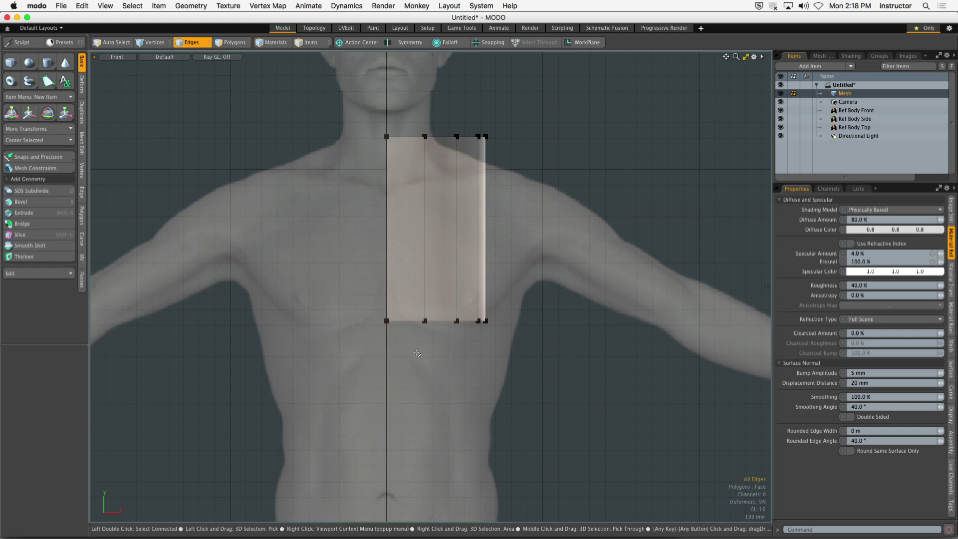
{"action": "key", "text": "3"}
{"action": "left_click", "coordinate": [389, 245]}
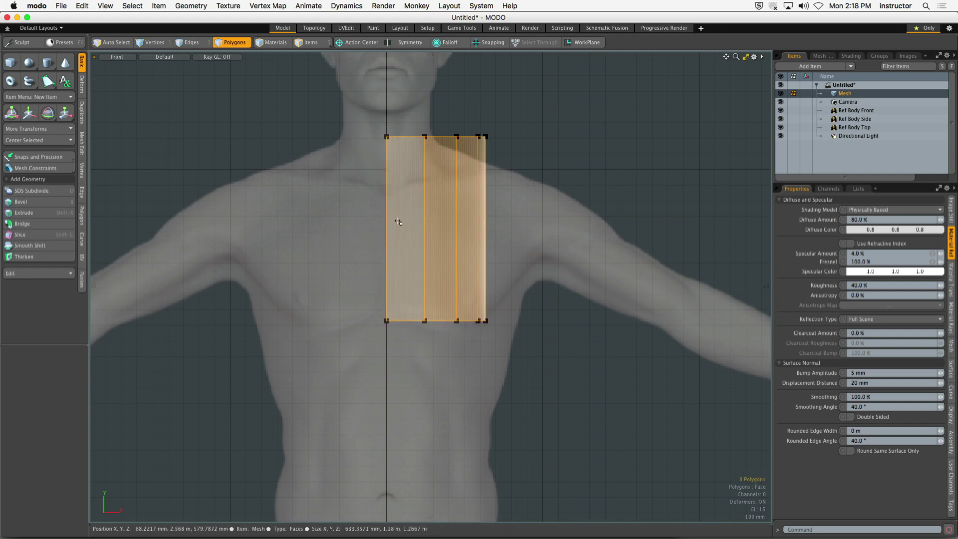
{"action": "left_click_drag", "start_coordinate": [400, 220], "coordinate": [438, 241], "text": "ctrl+alt"}
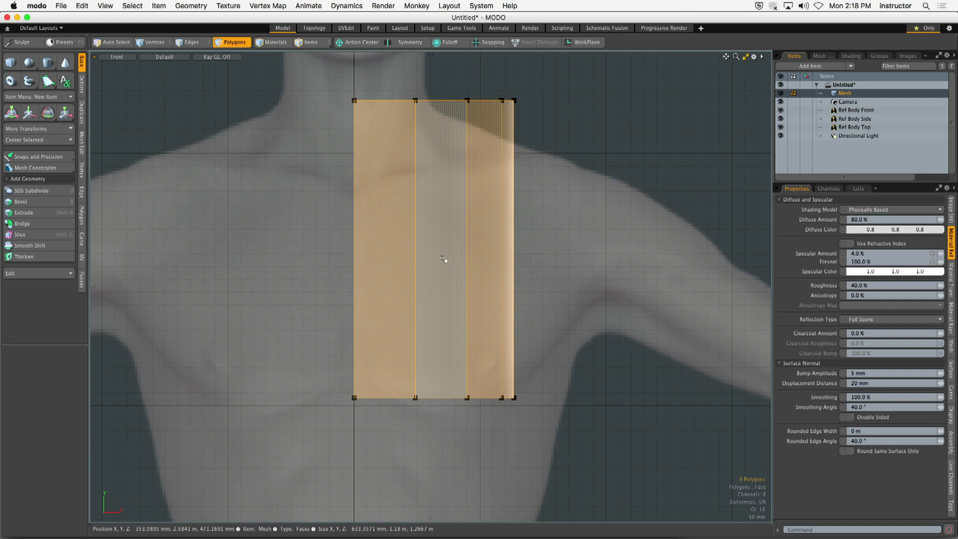
Try to scale the selected half cylinder along X about its own center, and undo the scaling
{"action": "key", "text": "r"}
{"action": "left_click_drag", "start_coordinate": [495, 253], "coordinate": [552, 253]}
{"action": "key", "text": "ctrl+z"}
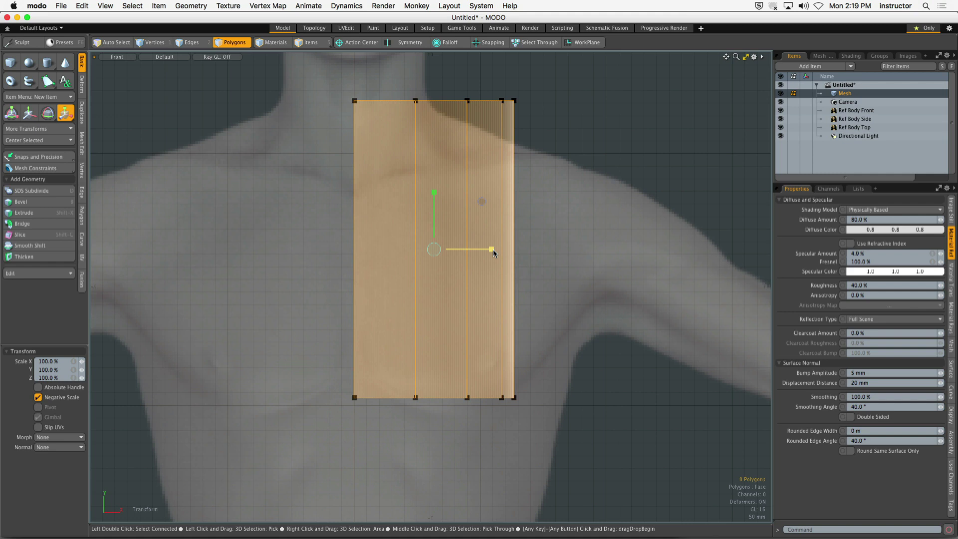
{"action": "left_click_drag", "start_coordinate": [408, 262], "coordinate": [326, 247], "text": "ctrl+alt"}
{"action": "key", "text": "q"}
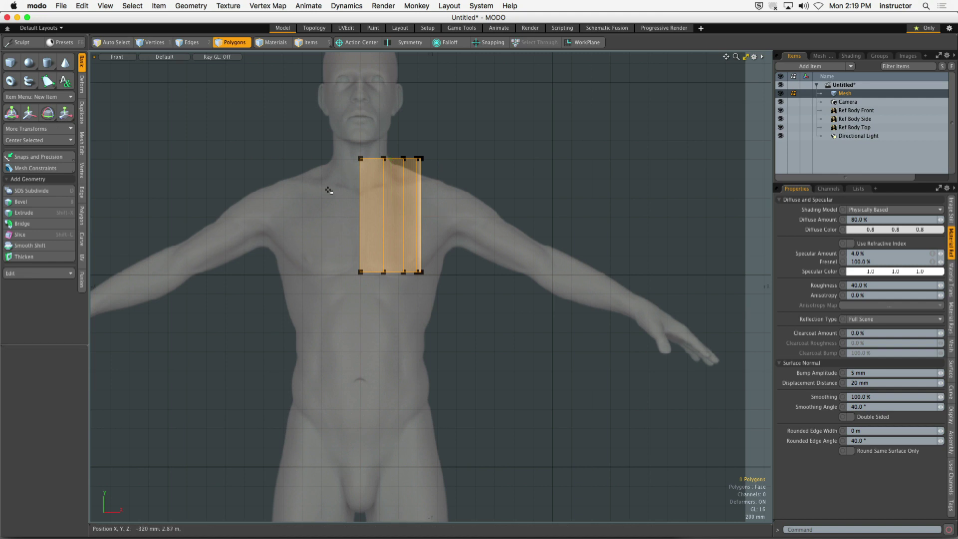
Set the Action Center to Origin and scale the half cylinder to 134.5% along X to match the front reference's chest width
{"action": "key", "text": "y"}
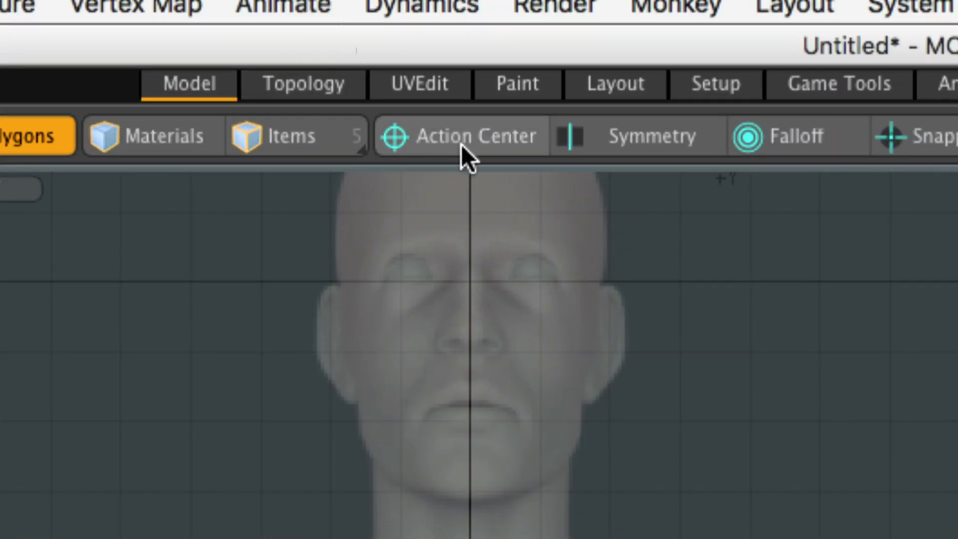
{"action": "left_click", "coordinate": [445, 140]}
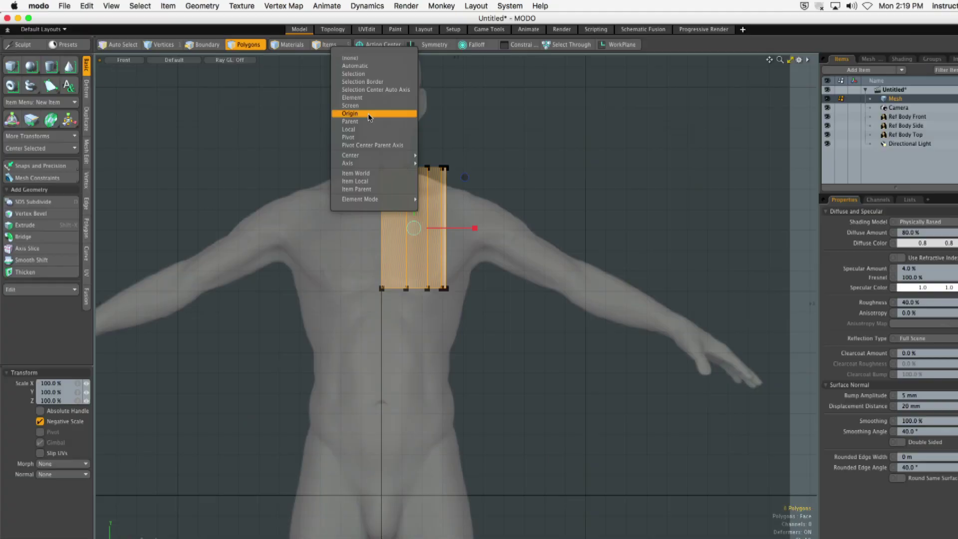
{"action": "key", "text": "y"}
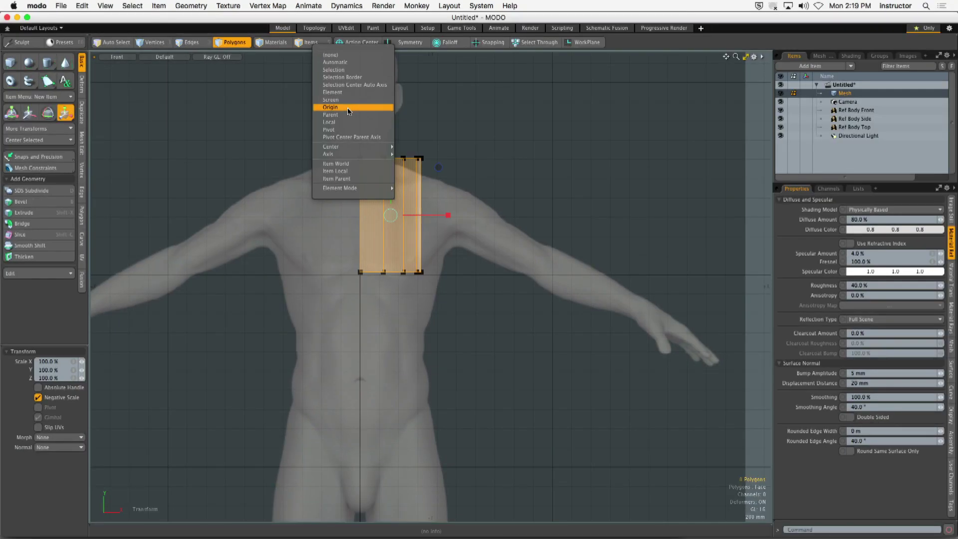
{"action": "left_click", "coordinate": [348, 109]}
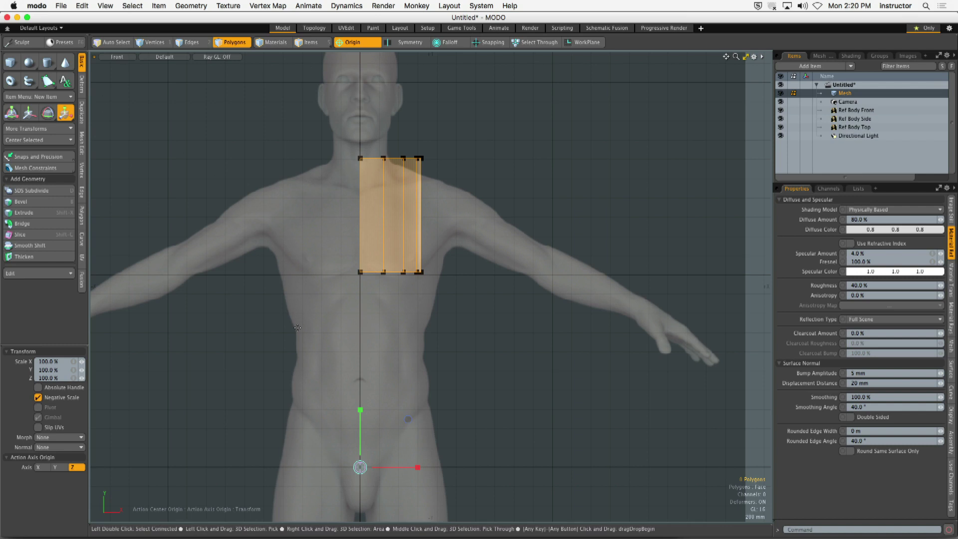
{"action": "left_click_drag", "start_coordinate": [417, 467], "coordinate": [439, 467]}
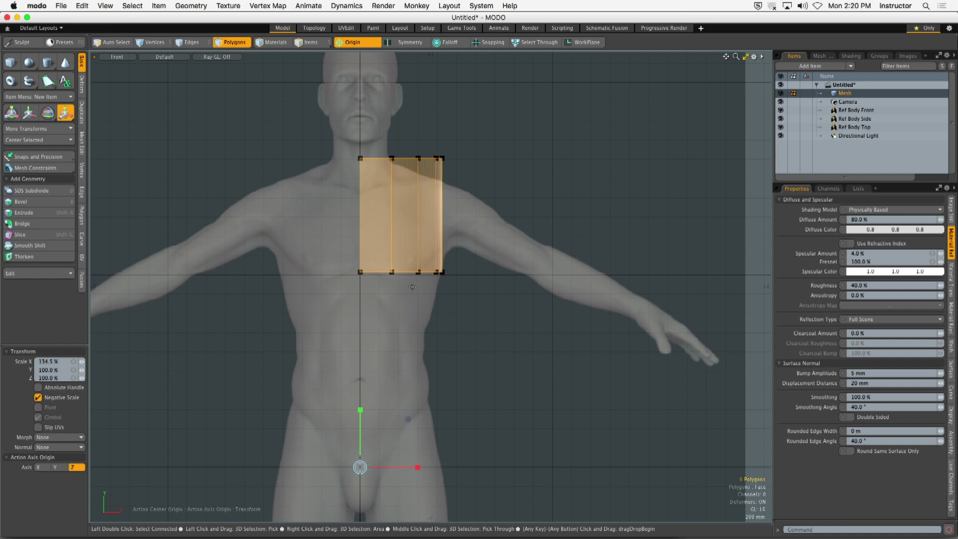
{"action": "scroll", "coordinate": [420, 272], "scroll_direction": "up", "scroll_amount": 5}
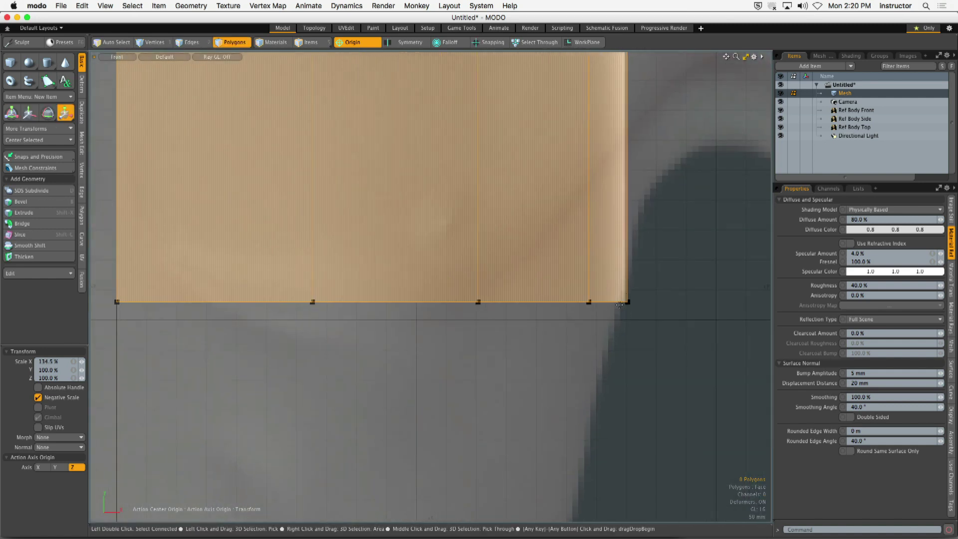
{"action": "scroll", "coordinate": [645, 280], "scroll_direction": "down", "scroll_amount": 5}
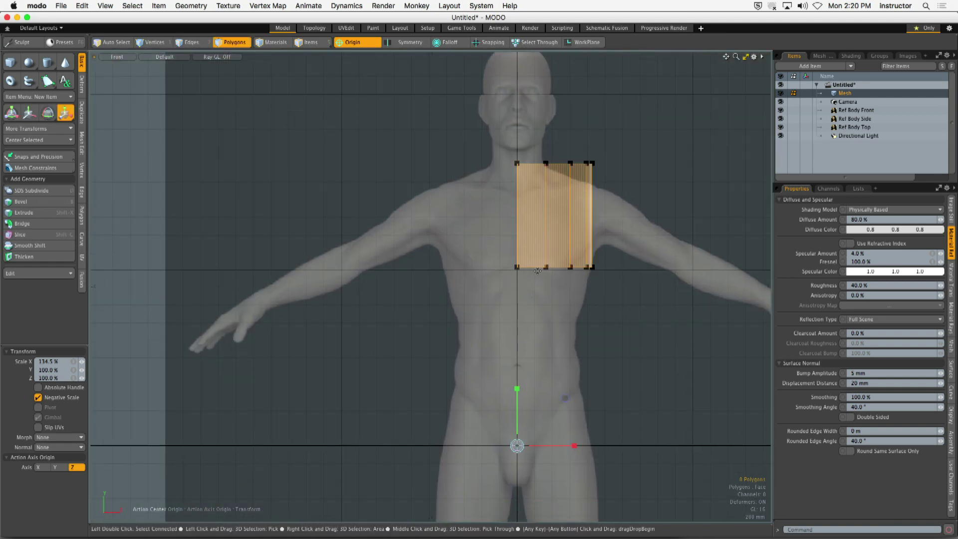
Select the eight edges along the half cylinder's upper rim from the front view
{"action": "key", "text": "space"}
{"action": "key", "text": "2"}
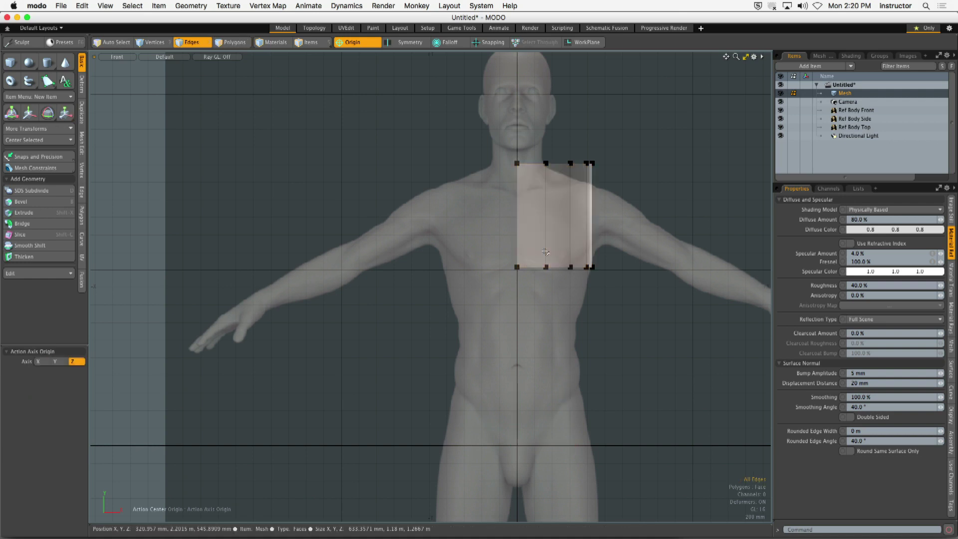
{"action": "right_click_drag", "start_coordinate": [492, 148], "coordinate": [618, 184]}
{"action": "left_click_drag", "start_coordinate": [617, 184], "coordinate": [606, 183], "text": "alt+shift"}
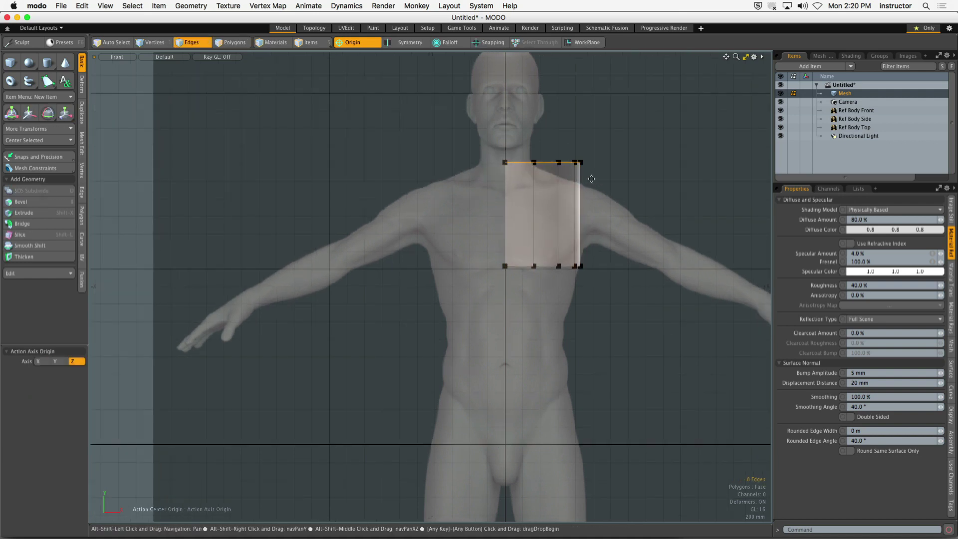
{"action": "key", "text": "w"}
{"action": "key", "text": "space"}
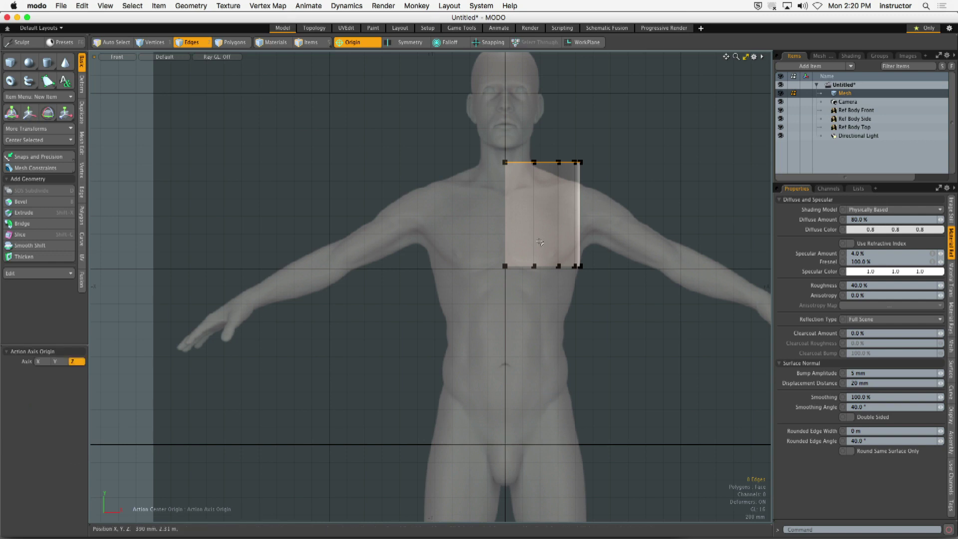
{"action": "left_click_drag", "start_coordinate": [533, 231], "coordinate": [508, 219], "text": "alt+shift"}
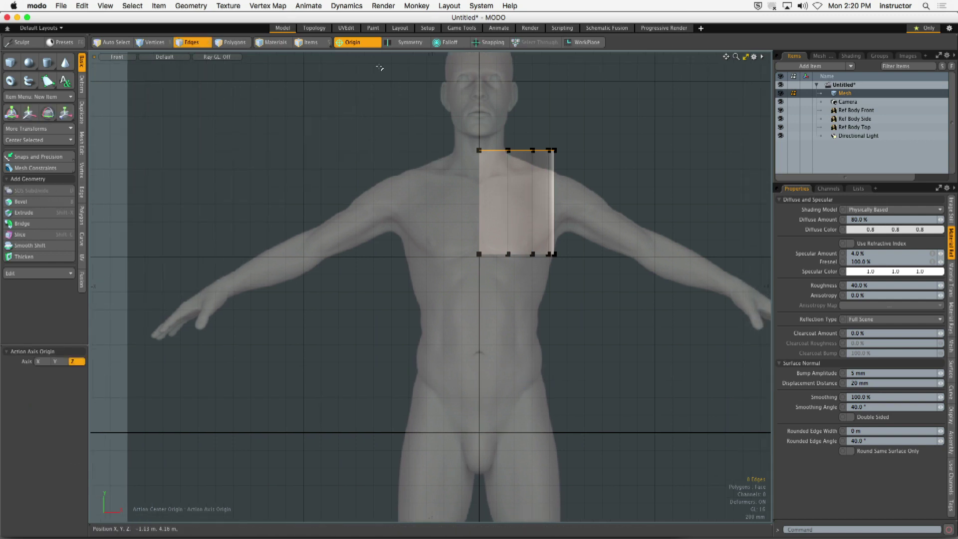
Reset the Action Center to none
{"action": "left_click", "coordinate": [365, 43]}
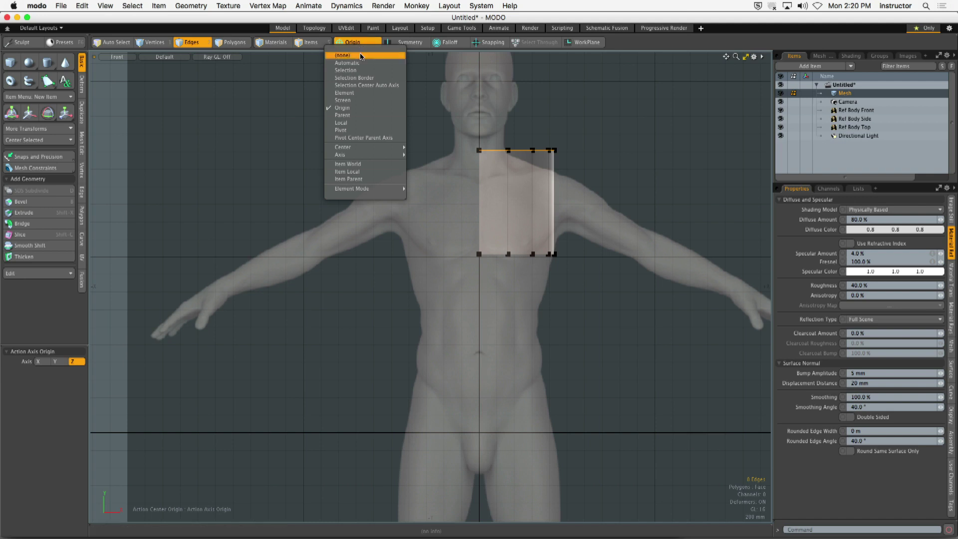
{"action": "left_click", "coordinate": [361, 56]}
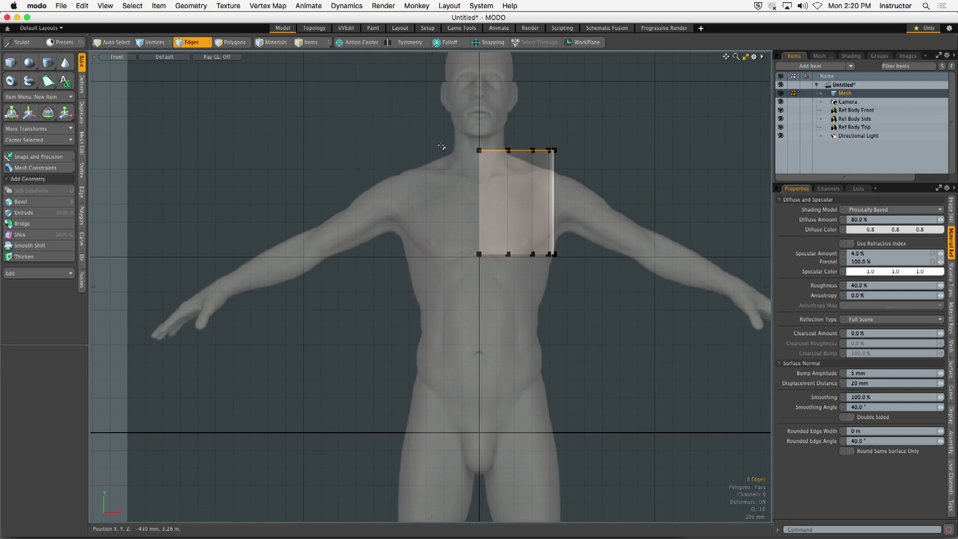
{"action": "left_click", "coordinate": [424, 144]}
Select all connected polygons of the half cylinder twice, clearing the selection each time
{"action": "left_click_drag", "start_coordinate": [517, 176], "coordinate": [485, 207], "text": "alt"}
{"action": "key", "text": "3"}
{"action": "double_click", "coordinate": [523, 208]}
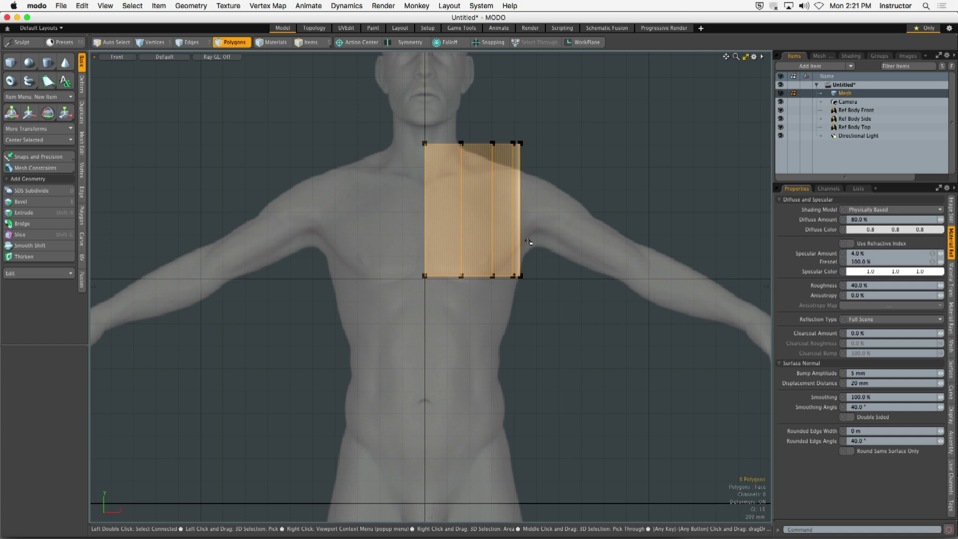
{"action": "left_click", "coordinate": [571, 150]}
{"action": "left_click_drag", "start_coordinate": [552, 177], "coordinate": [539, 176], "text": "alt+shift"}
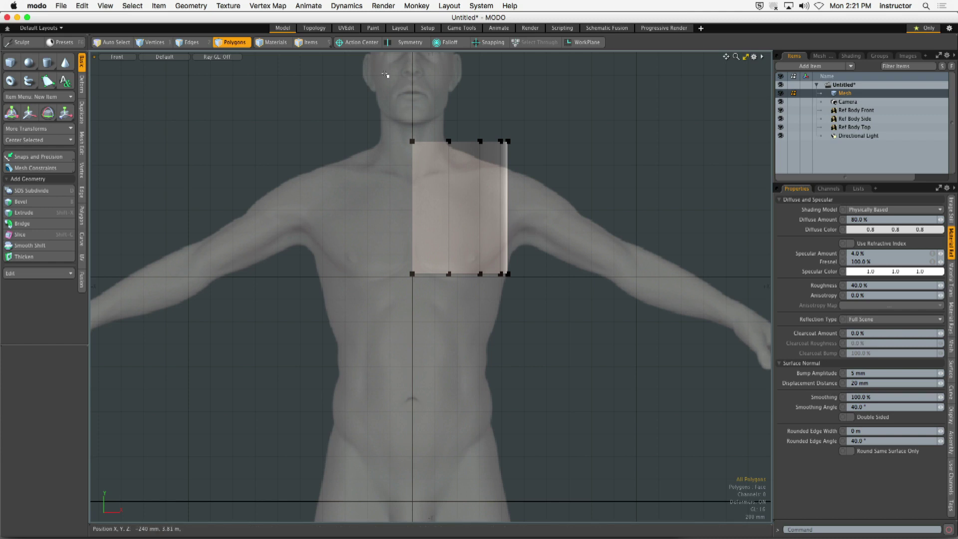
{"action": "double_click", "coordinate": [453, 231]}
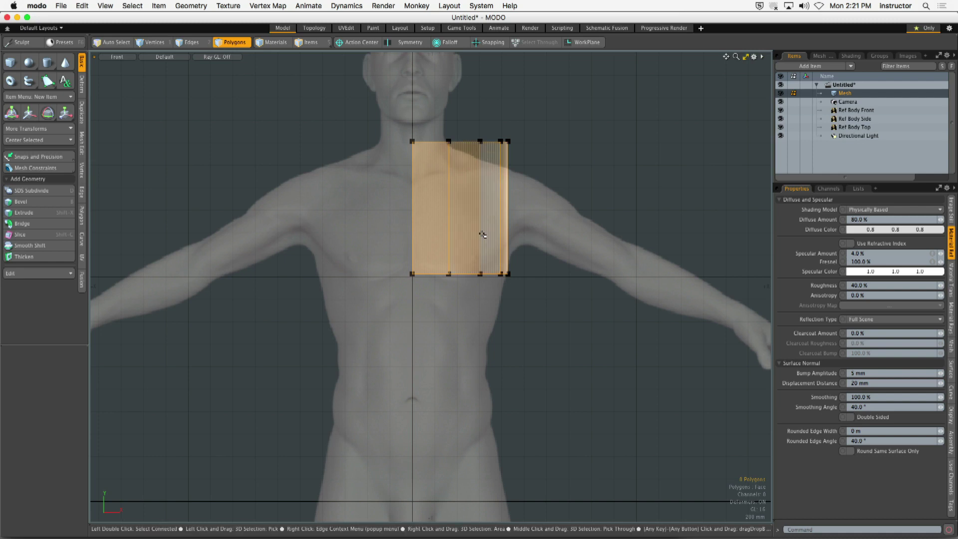
{"action": "left_click", "coordinate": [541, 158]}
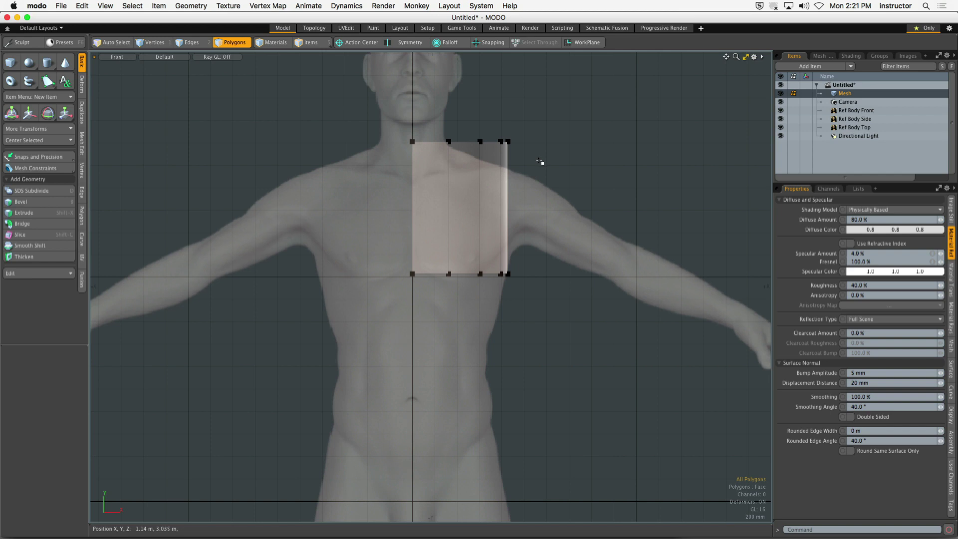
Switch to Remote Desktop, observe the screen of the student 24 computer, and return to MODO
{"action": "mouse_move", "coordinate": [562, 532]}
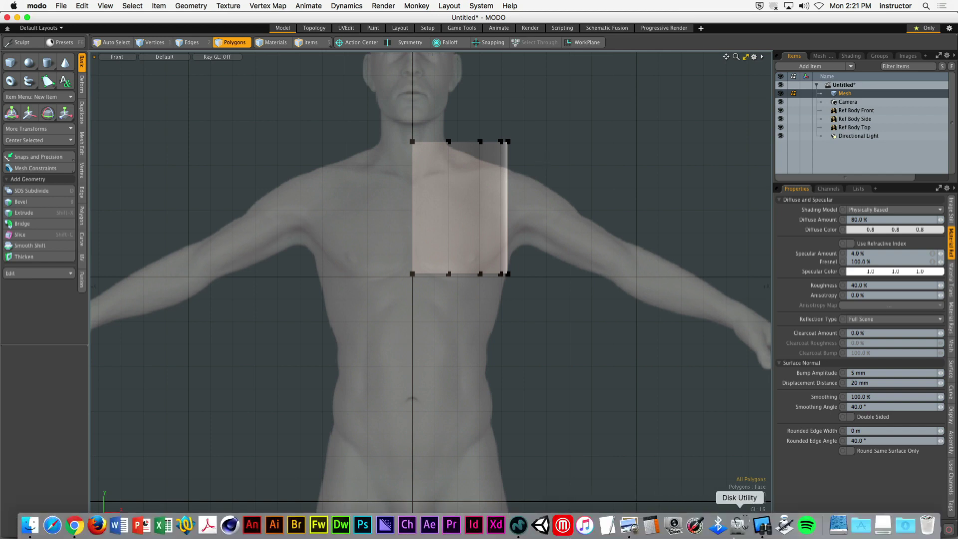
{"action": "left_click", "coordinate": [762, 531]}
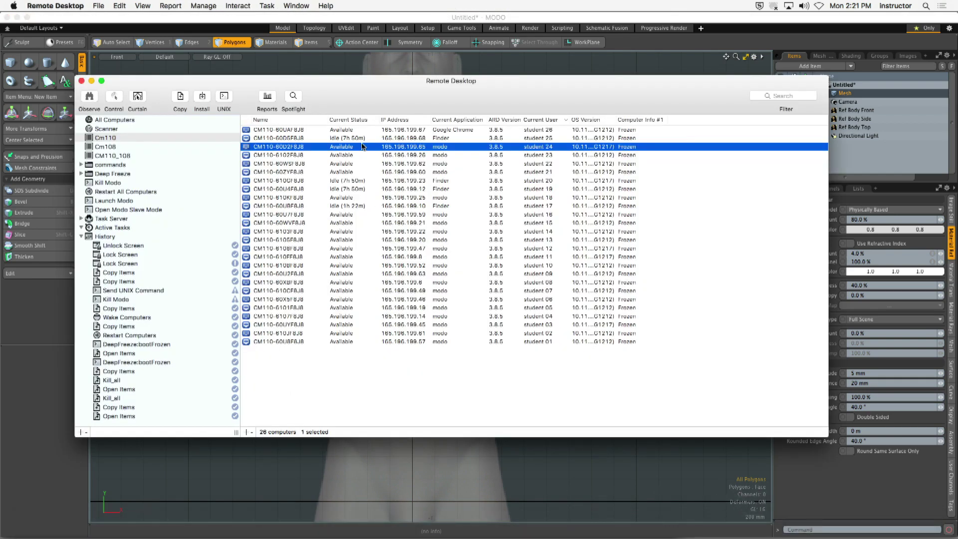
{"action": "double_click", "coordinate": [363, 146]}
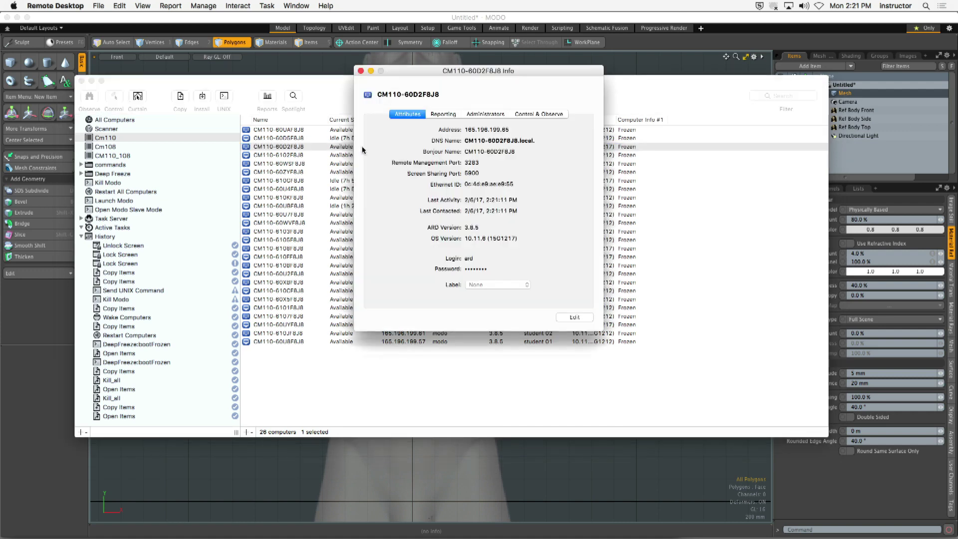
{"action": "left_click", "coordinate": [360, 72]}
{"action": "left_click", "coordinate": [88, 100]}
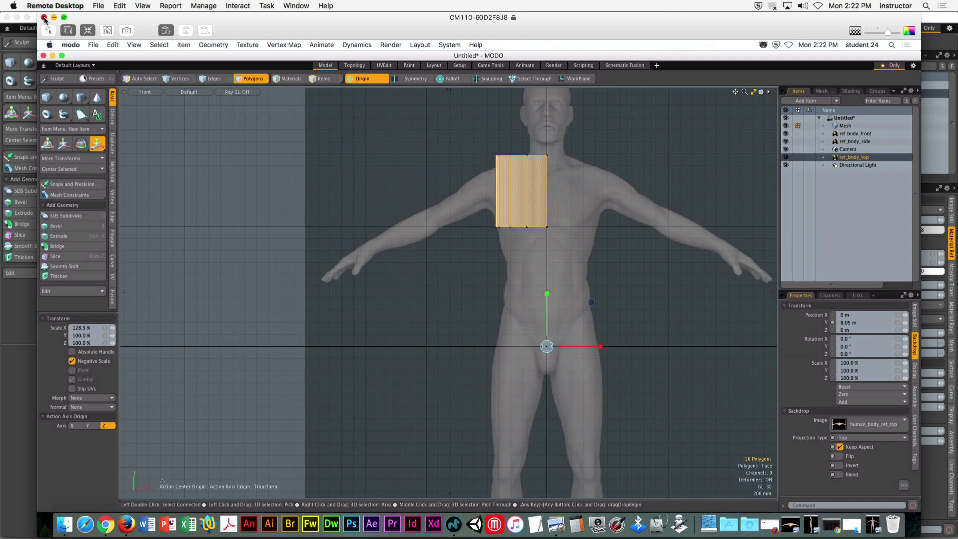
{"action": "left_click", "coordinate": [44, 18]}
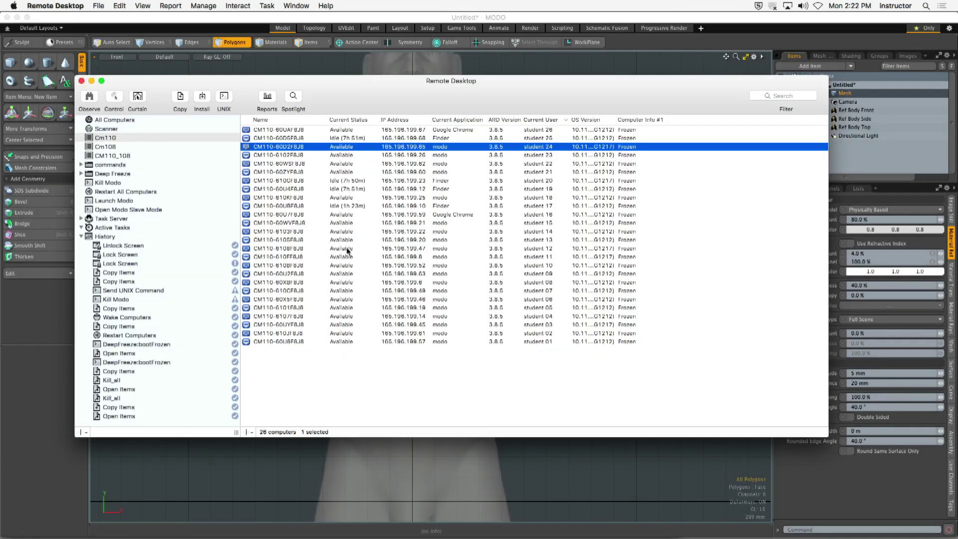
{"action": "left_click", "coordinate": [351, 467]}
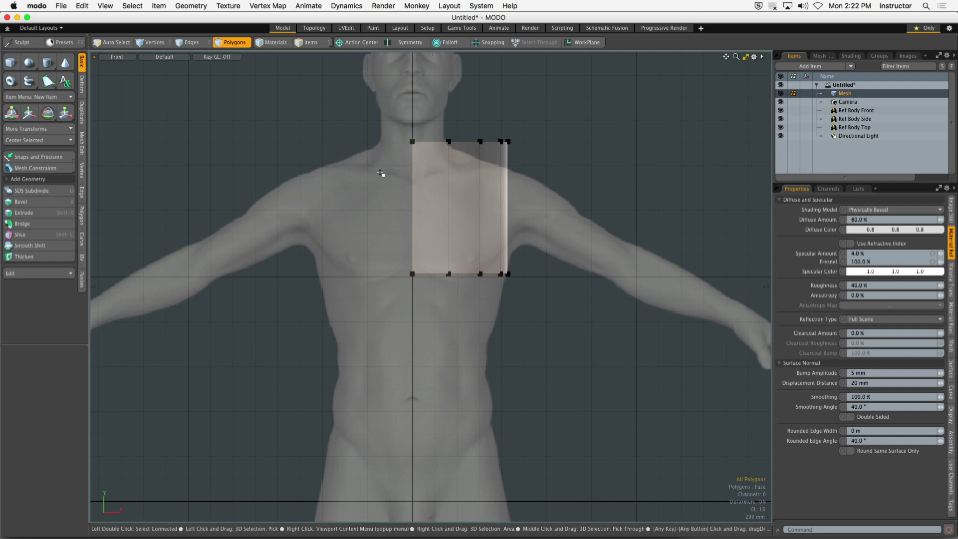
Undo the recent selection changes back to the selection of the half cylinder's eight upper rim edges
{"action": "left_click_drag", "start_coordinate": [380, 173], "coordinate": [465, 268], "text": "alt"}
{"action": "double_click", "coordinate": [422, 231]}
{"action": "key", "text": "ctrl+space"}
{"action": "key", "text": "super+z"}
{"action": "key", "text": "super+z"}
{"action": "key", "text": "super+z"}
{"action": "key", "text": "super+z"}
{"action": "key", "text": "super+z"}
{"action": "key", "text": "super+z"}
{"action": "key", "text": "super+z"}
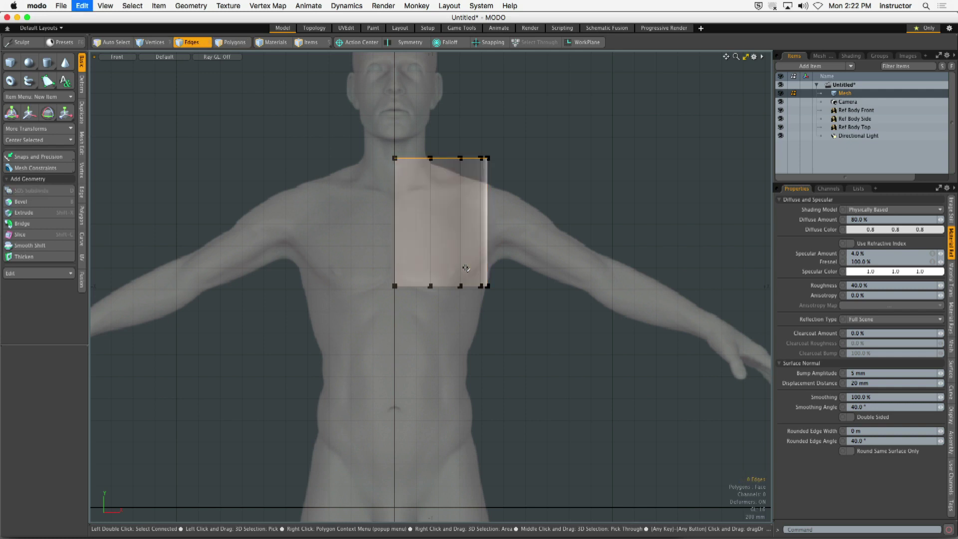
Undo the edge selection, the scaling from the origin and the Origin action center, back to the half cylinder's selected polygons
{"action": "key", "text": "super+z"}
{"action": "key", "text": "super+z"}
{"action": "key", "text": "super+z"}
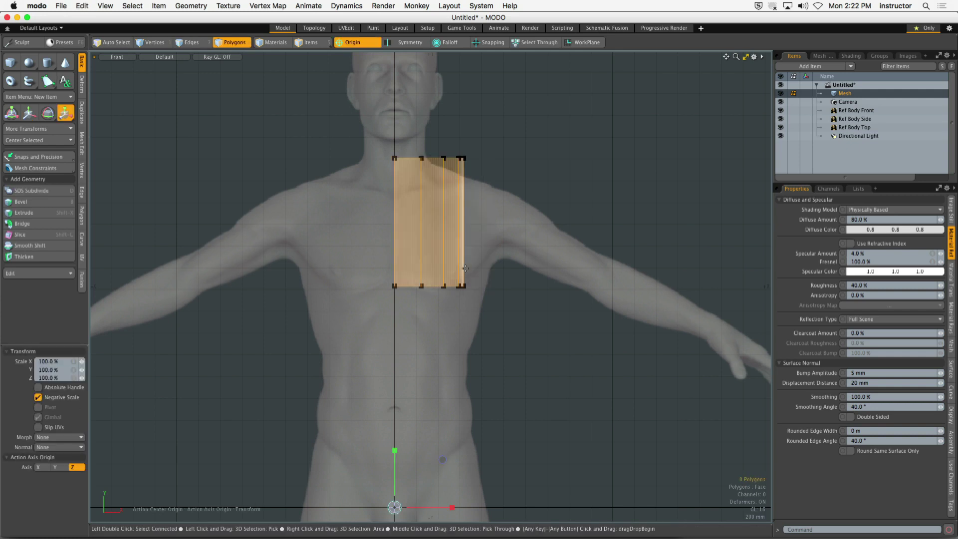
{"action": "key", "text": "super+z"}
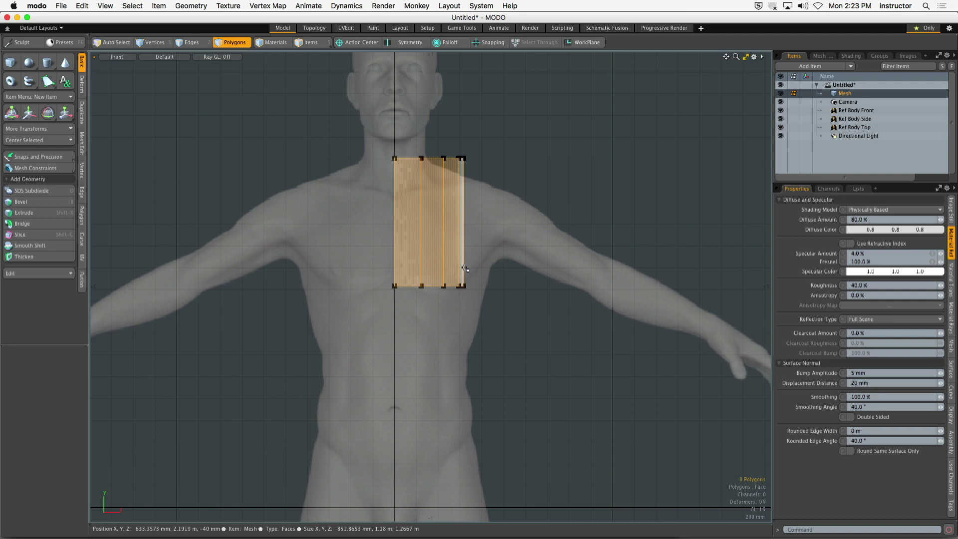
Try to scale the selected half cylinder to 212.5% in X without an action center, undo it and drop the tool
{"action": "key", "text": "r"}
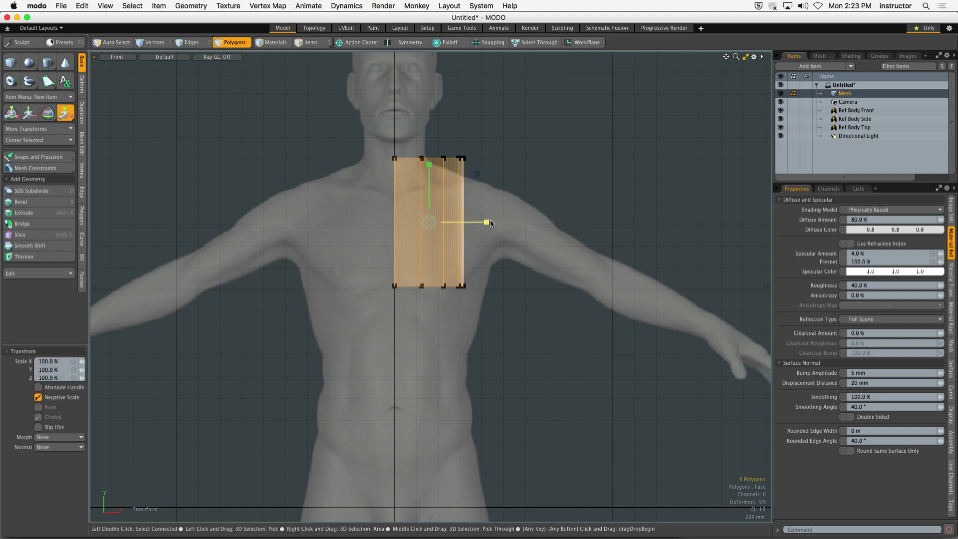
{"action": "left_click_drag", "start_coordinate": [487, 221], "coordinate": [556, 221]}
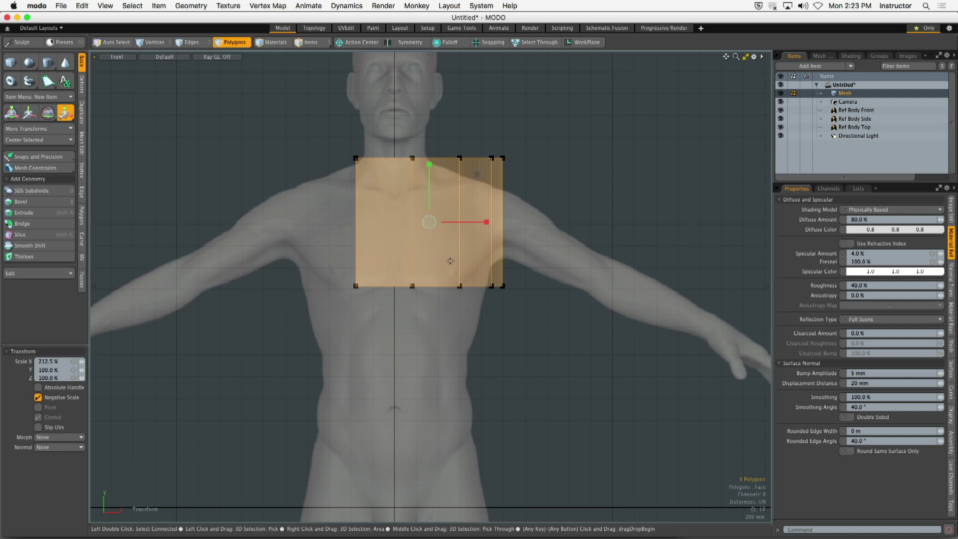
{"action": "key", "text": "super+z"}
{"action": "key", "text": "space"}
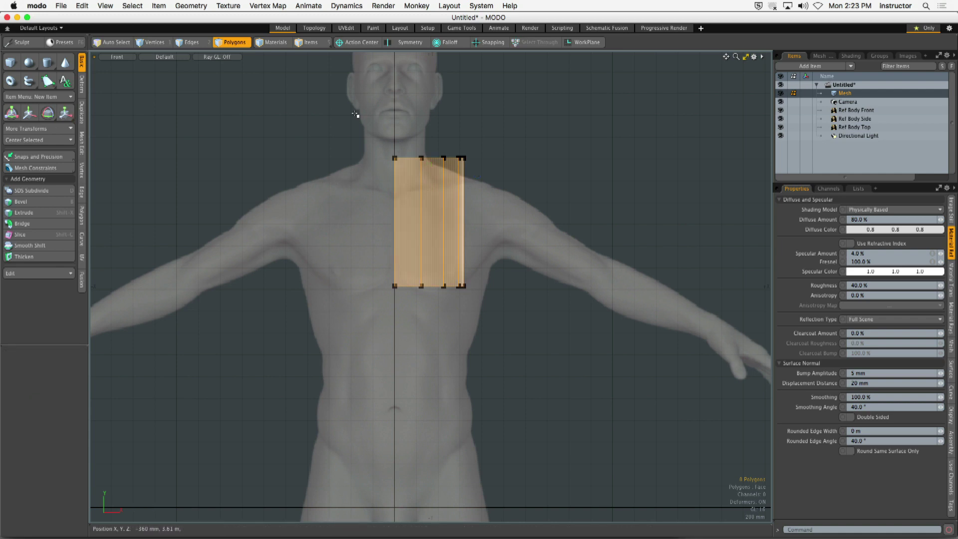
Scale the half cylinder in X from the Origin action center out to the chest's side, clear the selection, and reset the action center to none
{"action": "left_click", "coordinate": [362, 43]}
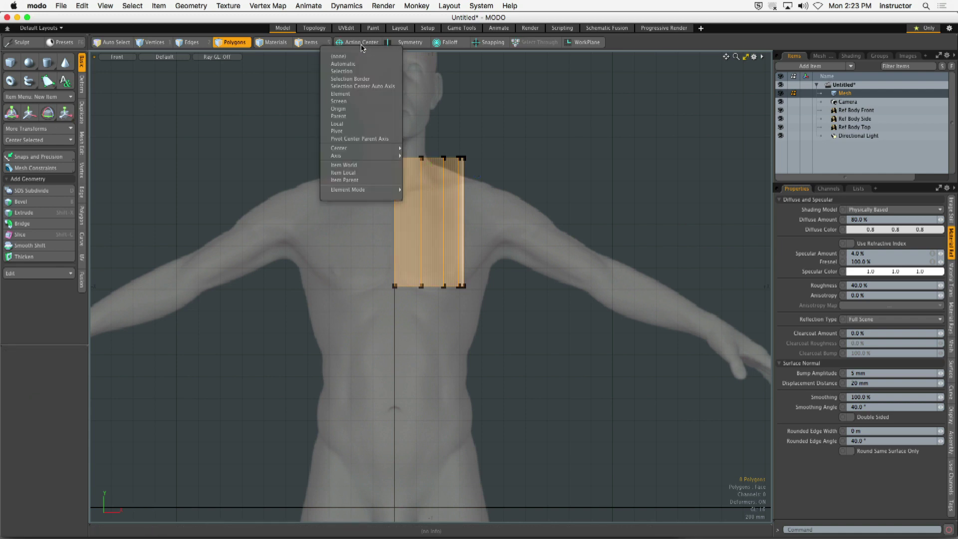
{"action": "left_click", "coordinate": [365, 109]}
{"action": "scroll", "coordinate": [402, 211], "scroll_direction": "down", "scroll_amount": 2}
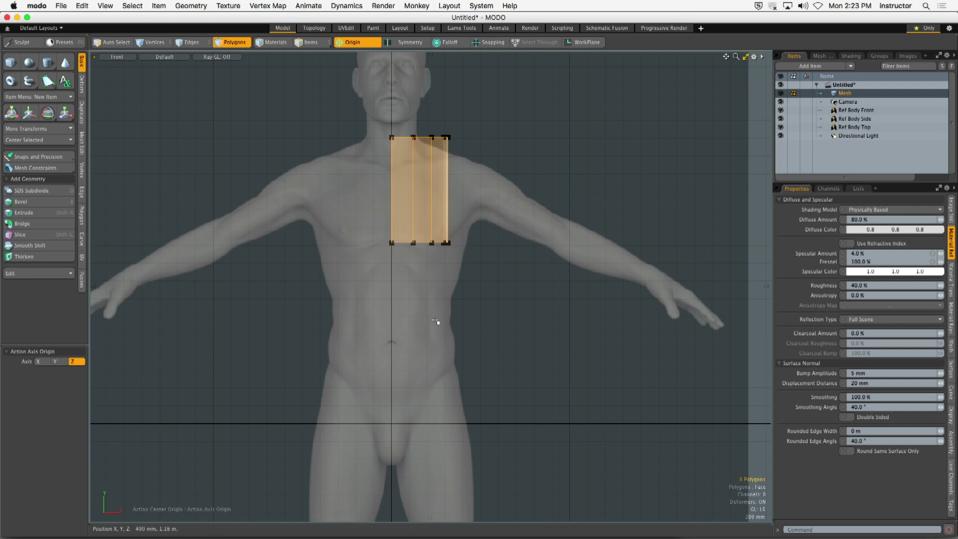
{"action": "key", "text": "r"}
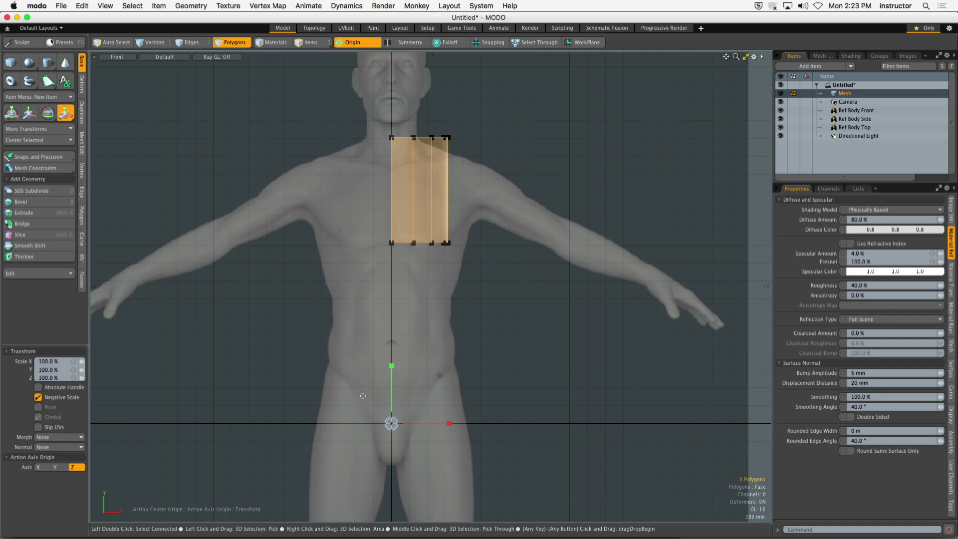
{"action": "mouse_move", "coordinate": [449, 423]}
{"action": "left_mouse_down"}
{"action": "mouse_move", "coordinate": [517, 423]}
{"action": "mouse_move", "coordinate": [449, 423]}
{"action": "left_mouse_up"}
{"action": "key", "text": "space"}
{"action": "left_click", "coordinate": [483, 343]}
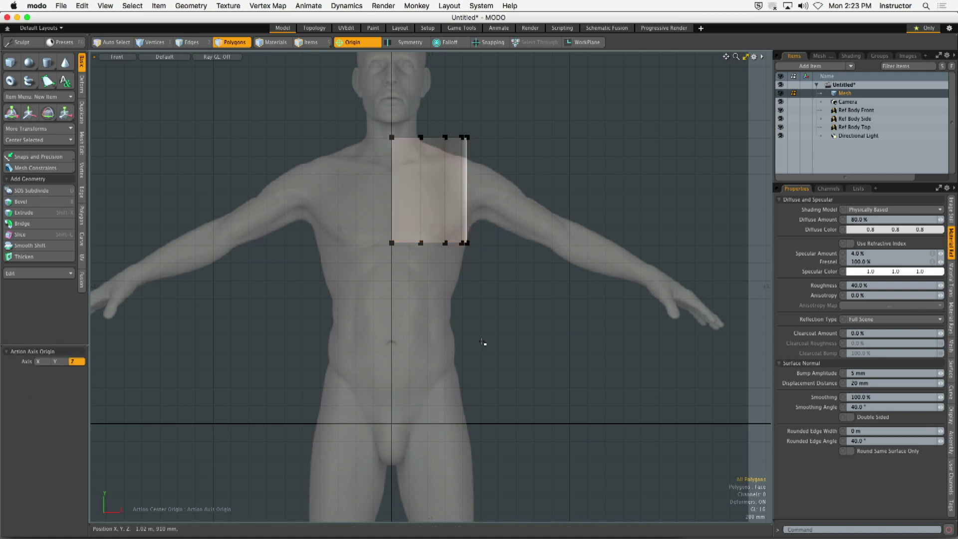
{"action": "left_click", "coordinate": [358, 45]}
{"action": "left_click", "coordinate": [349, 52]}
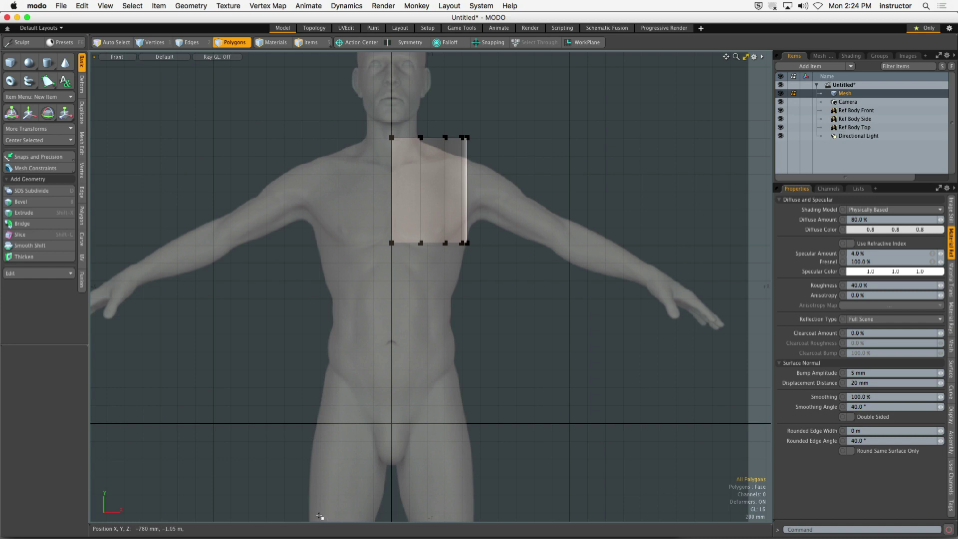
Switch to Chrome, open the Human Boy Mesh Reference from the WEEK 04 module, view the body wireframes, and return to MODO
{"action": "left_click", "coordinate": [77, 529]}
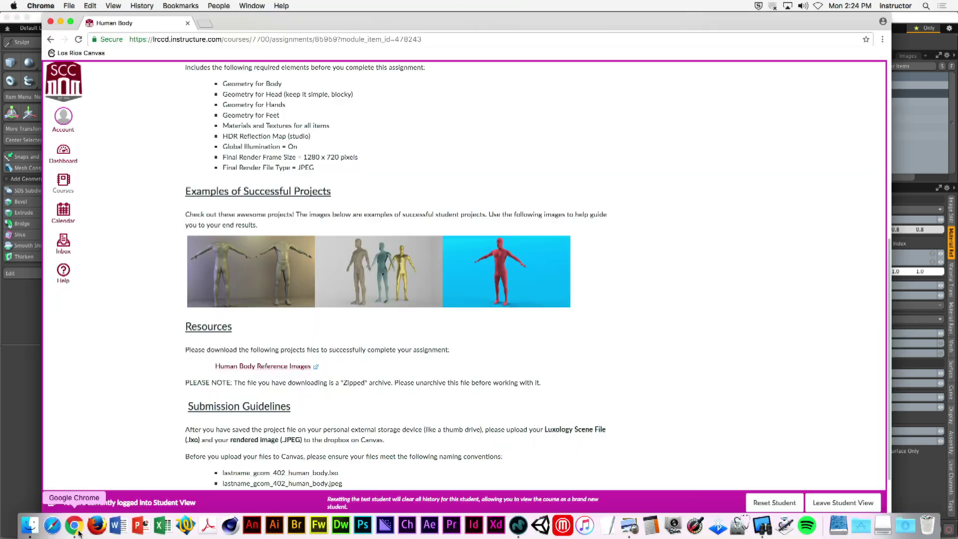
{"action": "scroll", "coordinate": [224, 154], "scroll_direction": "up", "scroll_amount": 10}
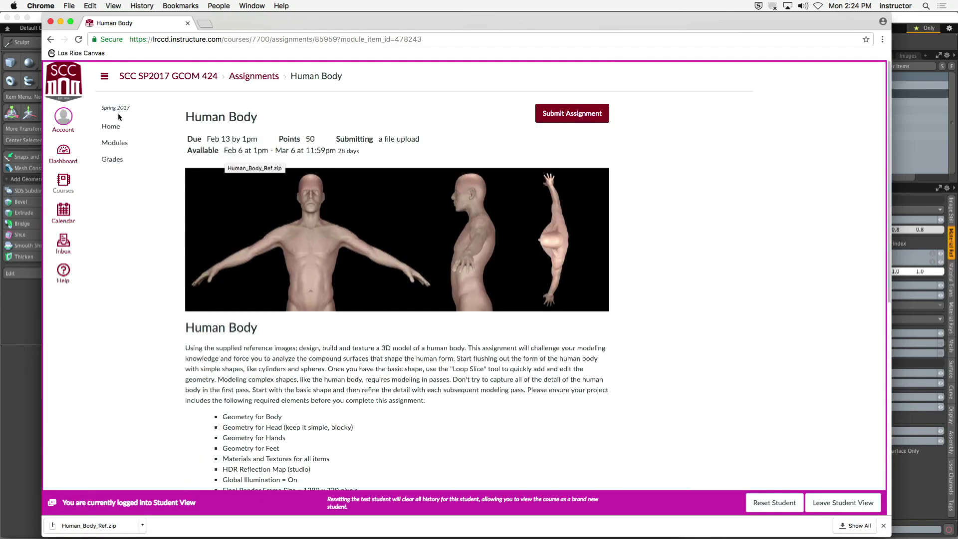
{"action": "left_click", "coordinate": [116, 144]}
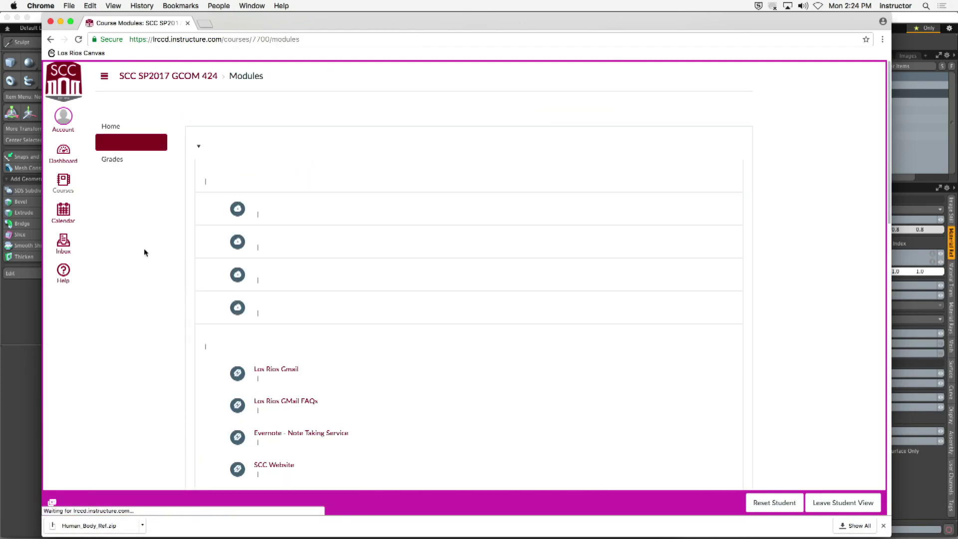
{"action": "left_click", "coordinate": [271, 369]}
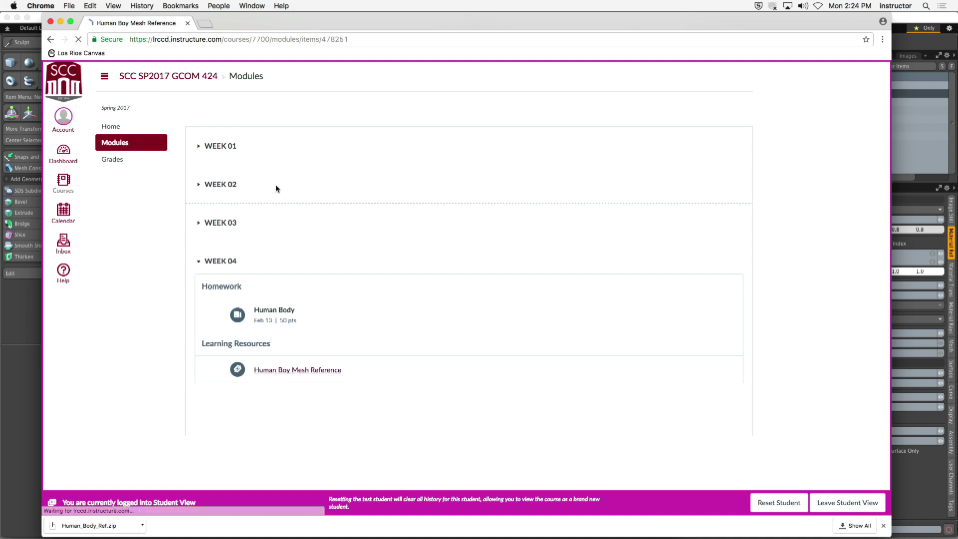
{"action": "left_click", "coordinate": [265, 124]}
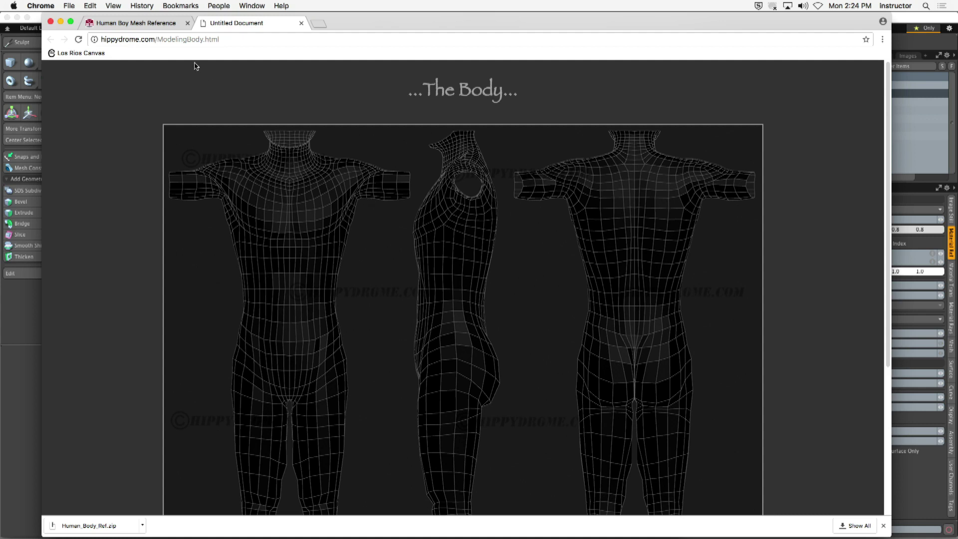
{"action": "left_click", "coordinate": [47, 6]}
{"action": "left_click", "coordinate": [75, 89]}
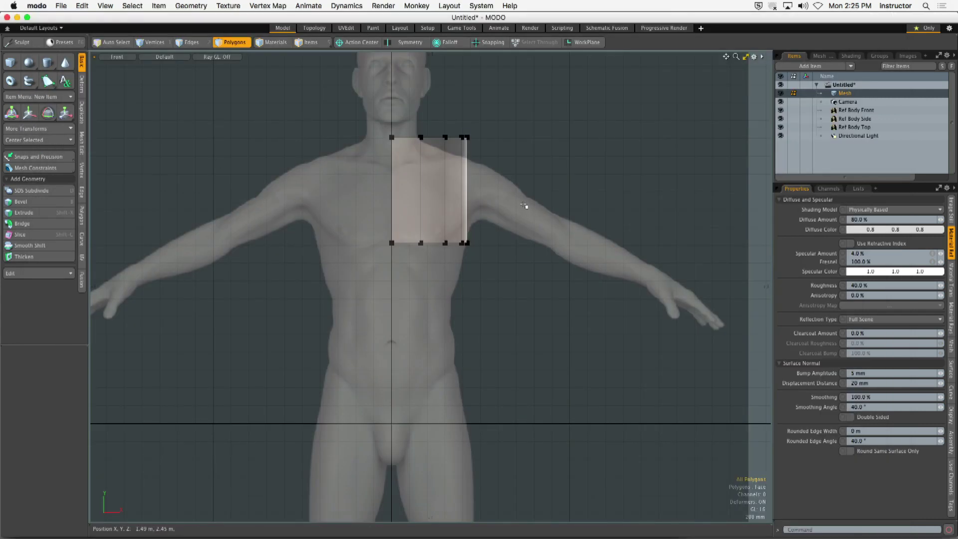
Select all connected polygons of the half cylinder, and in the perspective view a run of six adjacent polygons, clearing each selection
{"action": "double_click", "coordinate": [453, 205]}
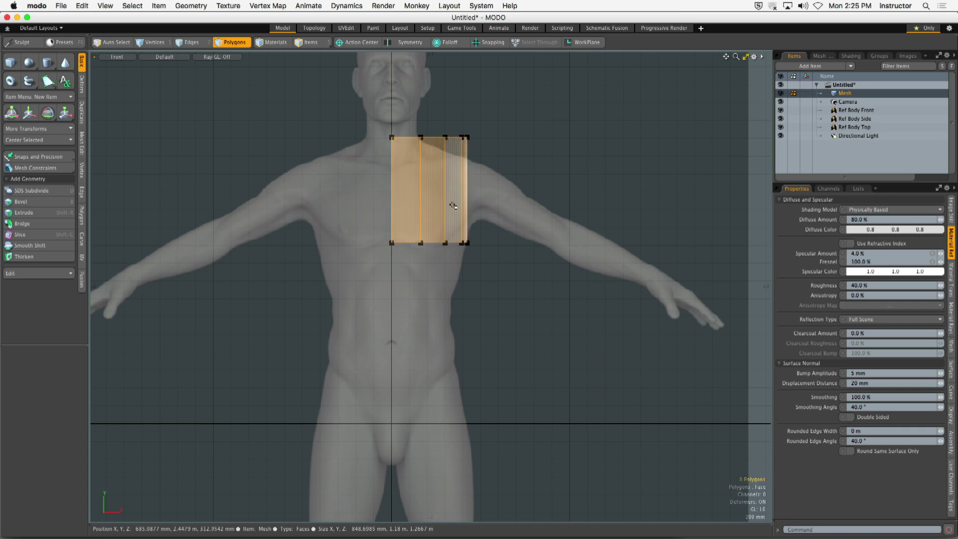
{"action": "left_click", "coordinate": [547, 177]}
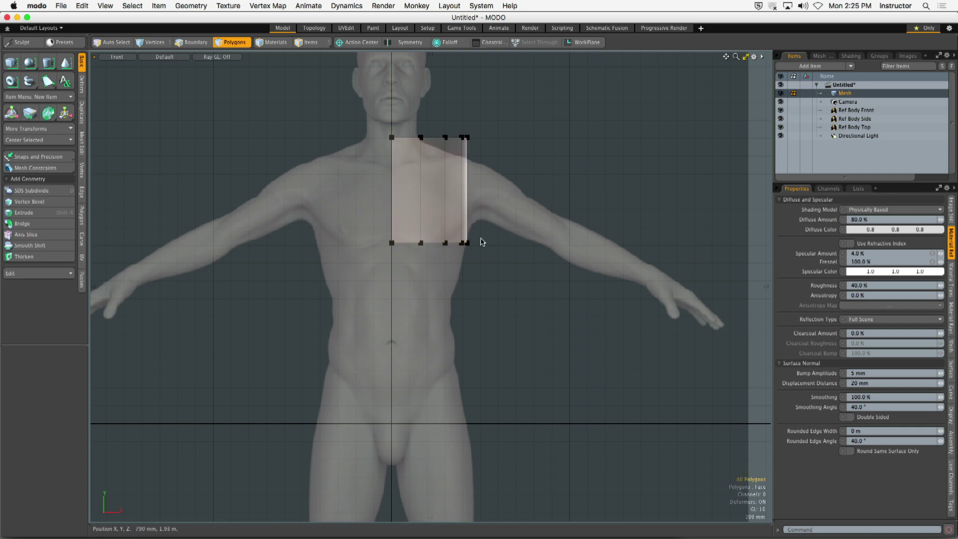
{"action": "left_click_drag", "start_coordinate": [483, 242], "coordinate": [353, 202], "text": "alt"}
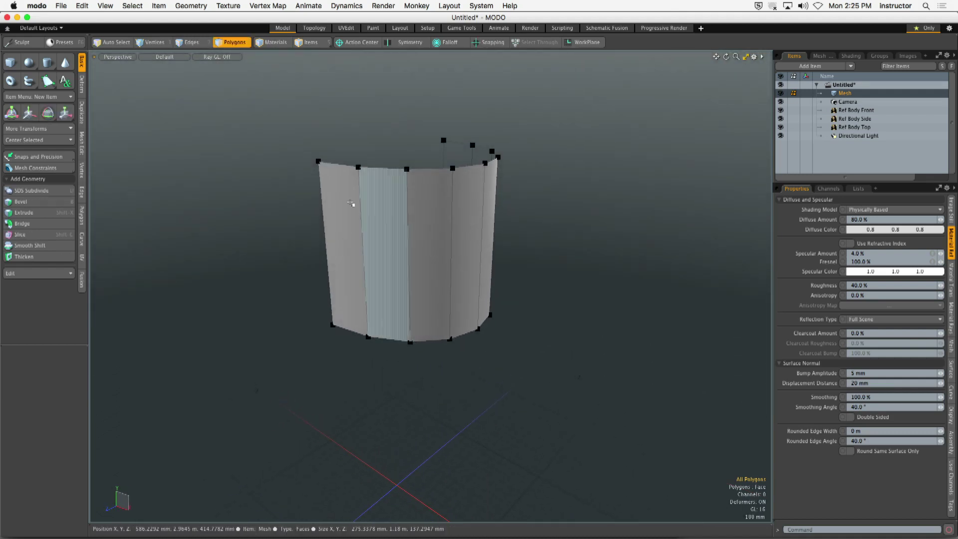
{"action": "mouse_move", "coordinate": [472, 233]}
{"action": "left_mouse_down", "text": "alt"}
{"action": "mouse_move", "coordinate": [464, 240]}
{"action": "mouse_move", "coordinate": [473, 247]}
{"action": "mouse_move", "coordinate": [442, 261]}
{"action": "mouse_move", "coordinate": [363, 207]}
{"action": "mouse_move", "coordinate": [485, 228]}
{"action": "mouse_move", "coordinate": [419, 230]}
{"action": "mouse_move", "coordinate": [506, 225]}
{"action": "left_mouse_up", "text": "alt"}
{"action": "left_click", "coordinate": [504, 231], "text": "shift"}
{"action": "left_click_drag", "start_coordinate": [384, 218], "coordinate": [473, 219], "text": "alt"}
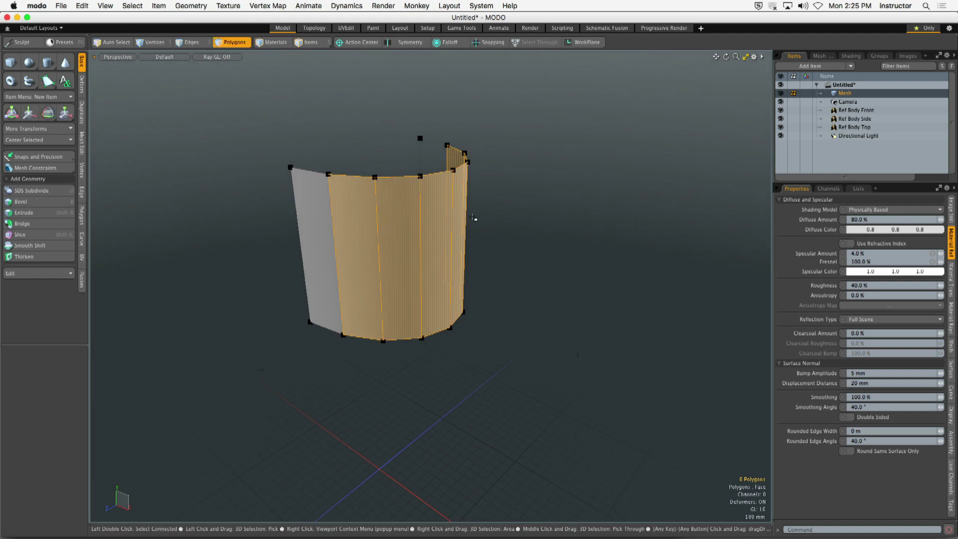
{"action": "left_click", "coordinate": [515, 209]}
{"action": "left_click_drag", "start_coordinate": [515, 210], "coordinate": [449, 222], "text": "alt"}
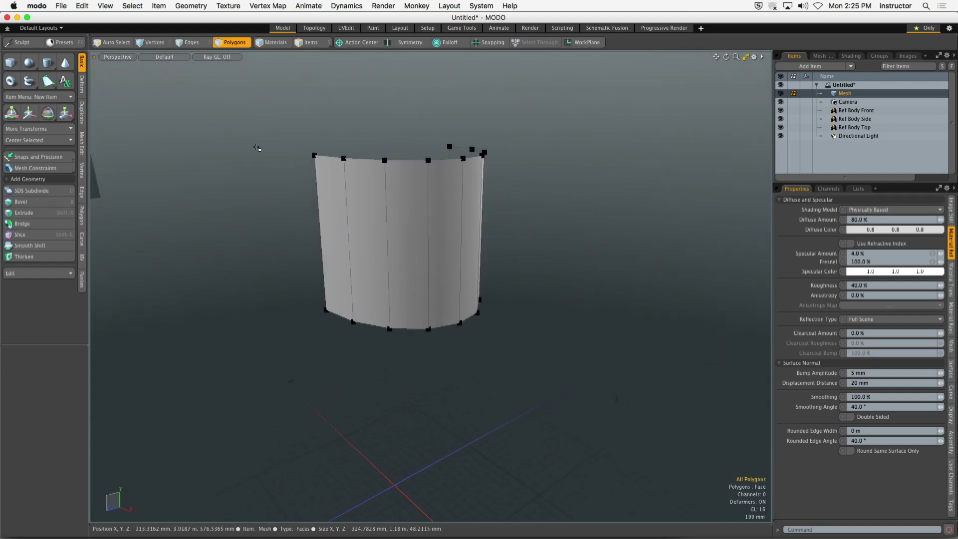
{"action": "left_click_drag", "start_coordinate": [417, 190], "coordinate": [421, 220], "text": "alt"}
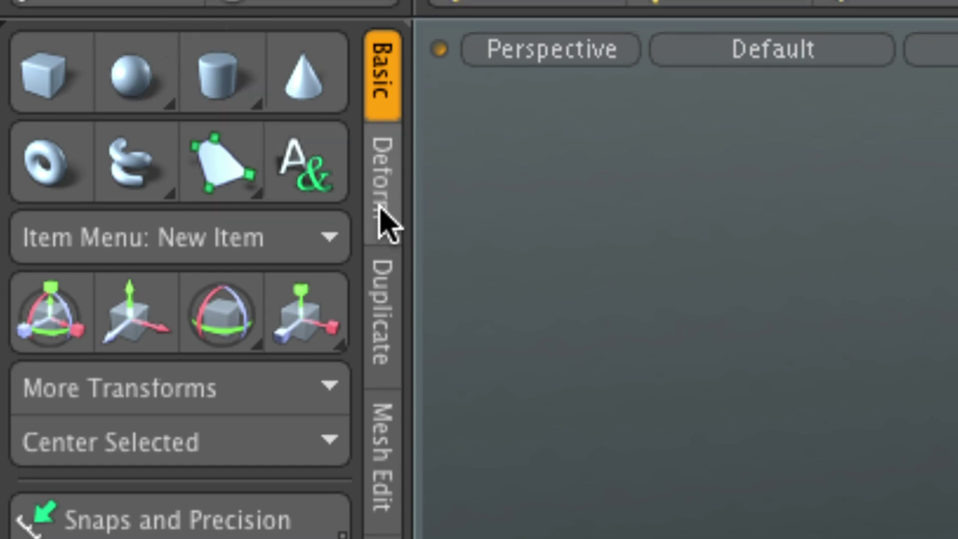
Activate the Soft Selection Transform tool from the deform tools
{"action": "left_click", "coordinate": [385, 202]}
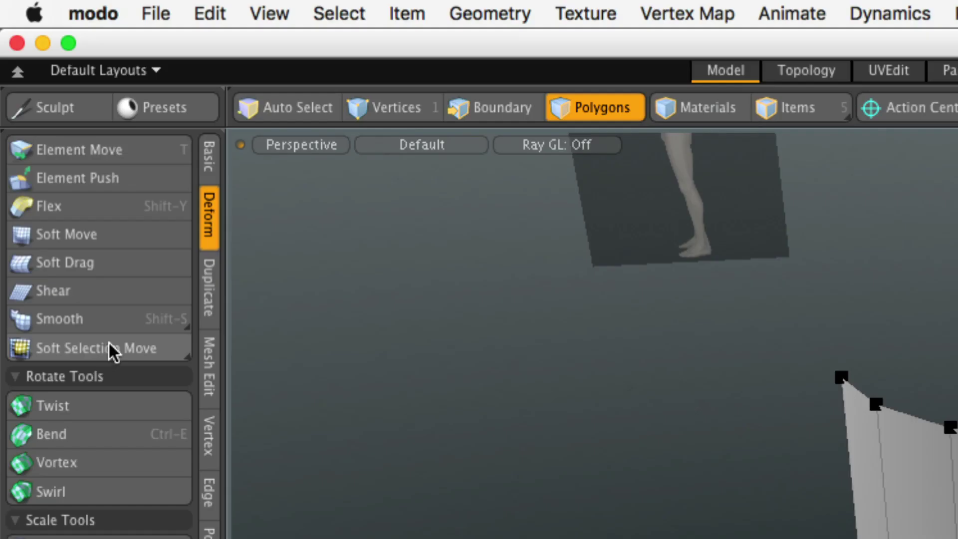
{"action": "left_click_drag", "start_coordinate": [199, 412], "coordinate": [283, 515]}
{"action": "left_click_drag", "start_coordinate": [154, 396], "coordinate": [140, 426]}
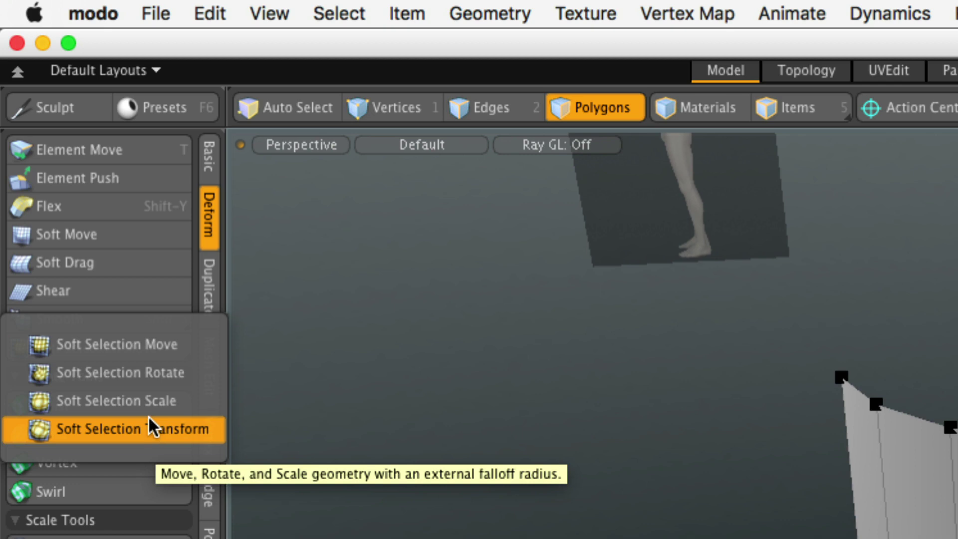
{"action": "left_click", "coordinate": [149, 415]}
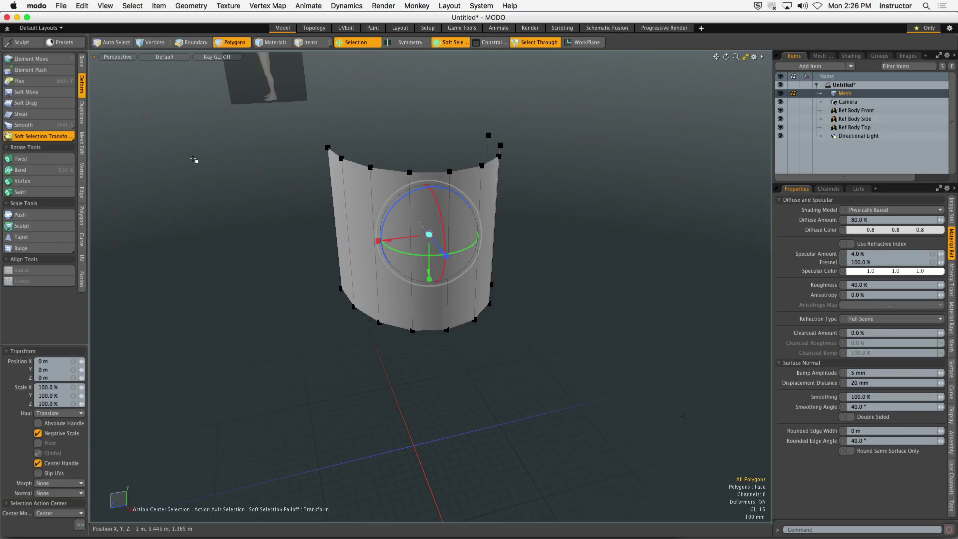
Select two adjacent polygons on the half cylinder's curved outer side for the soft selection transform
{"action": "left_click_drag", "start_coordinate": [214, 173], "coordinate": [392, 222], "text": "alt"}
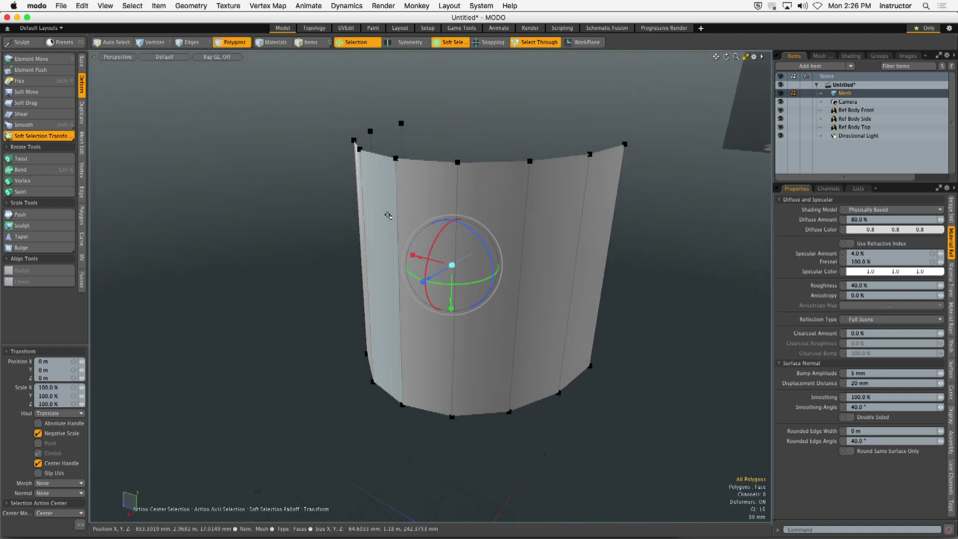
{"action": "mouse_move", "coordinate": [389, 217]}
{"action": "left_mouse_down", "text": "alt"}
{"action": "mouse_move", "coordinate": [376, 216]}
{"action": "mouse_move", "coordinate": [397, 213]}
{"action": "left_mouse_up", "text": "alt"}
{"action": "left_click", "coordinate": [398, 213]}
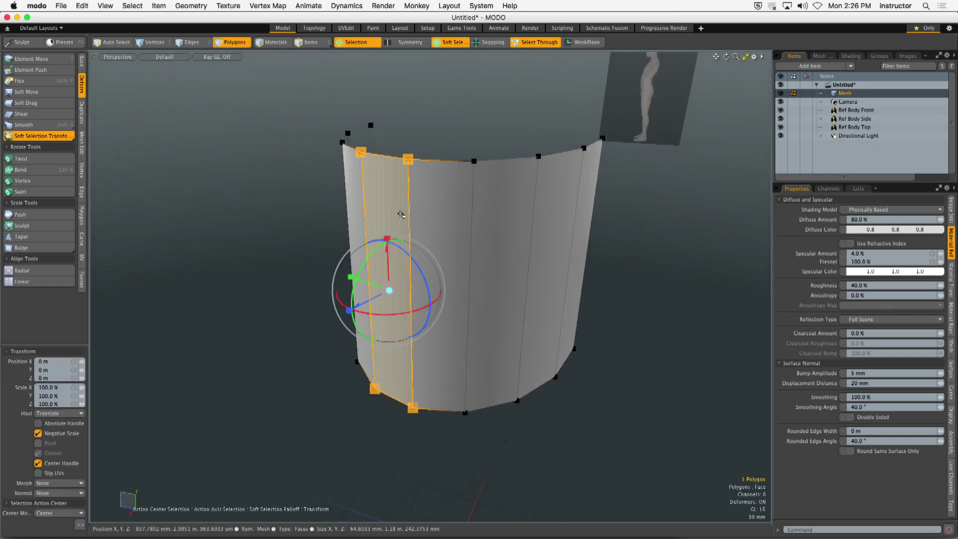
{"action": "left_click_drag", "start_coordinate": [458, 257], "coordinate": [429, 191], "text": "alt"}
{"action": "left_click", "coordinate": [459, 189], "text": "shift"}
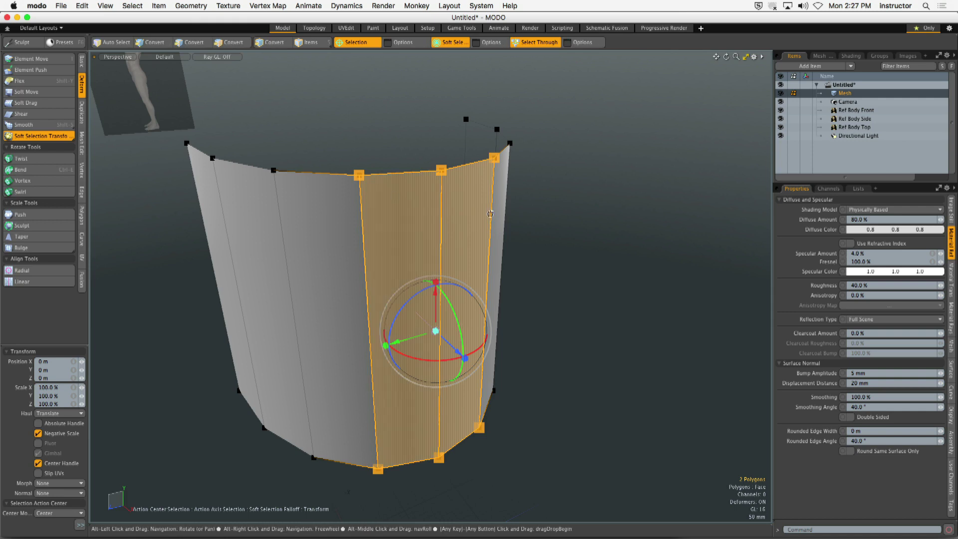
{"action": "left_click_drag", "start_coordinate": [394, 199], "coordinate": [299, 198], "text": "alt"}
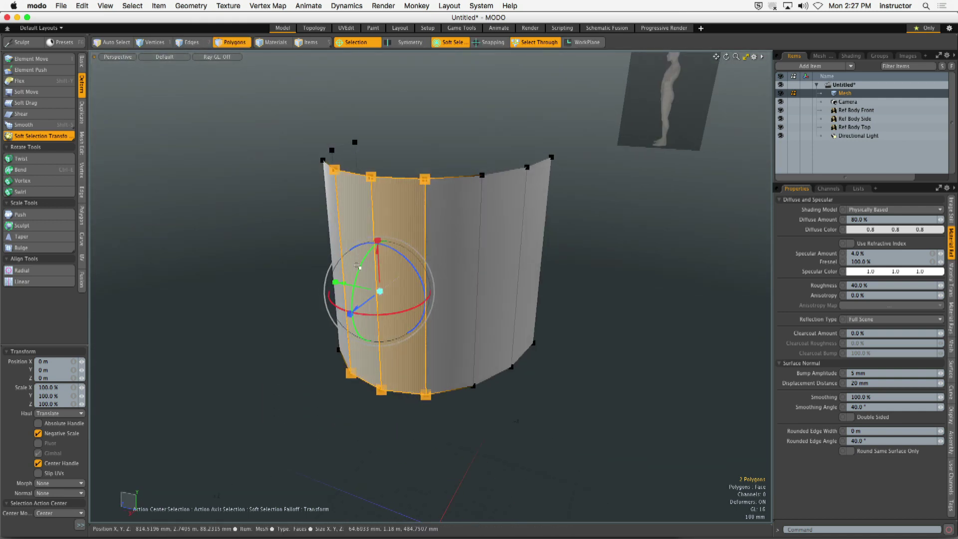
{"action": "left_click_drag", "start_coordinate": [355, 319], "coordinate": [399, 257]}
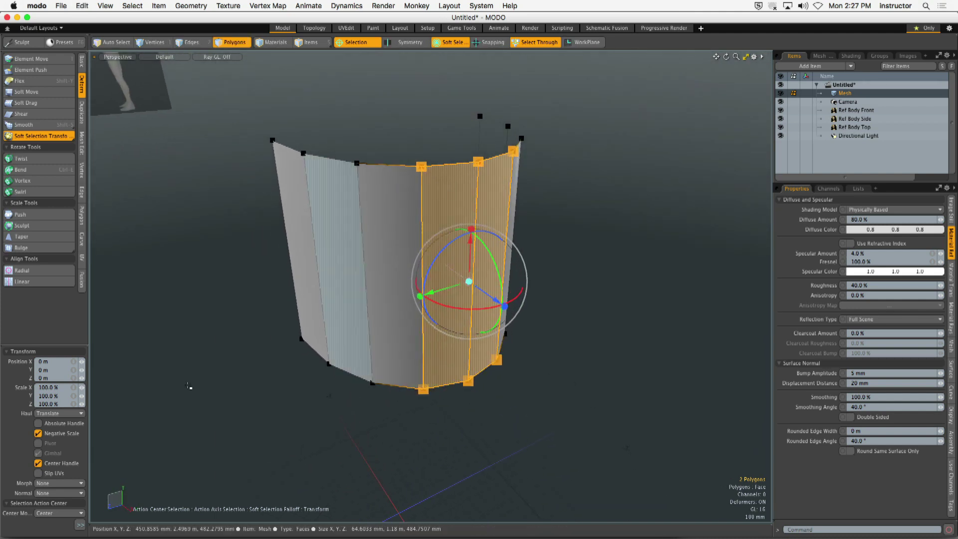
Reveal the Soft Selection Falloff settings and increase the falloff radius to 644 mm
{"action": "left_click_drag", "start_coordinate": [71, 345], "coordinate": [71, 177]}
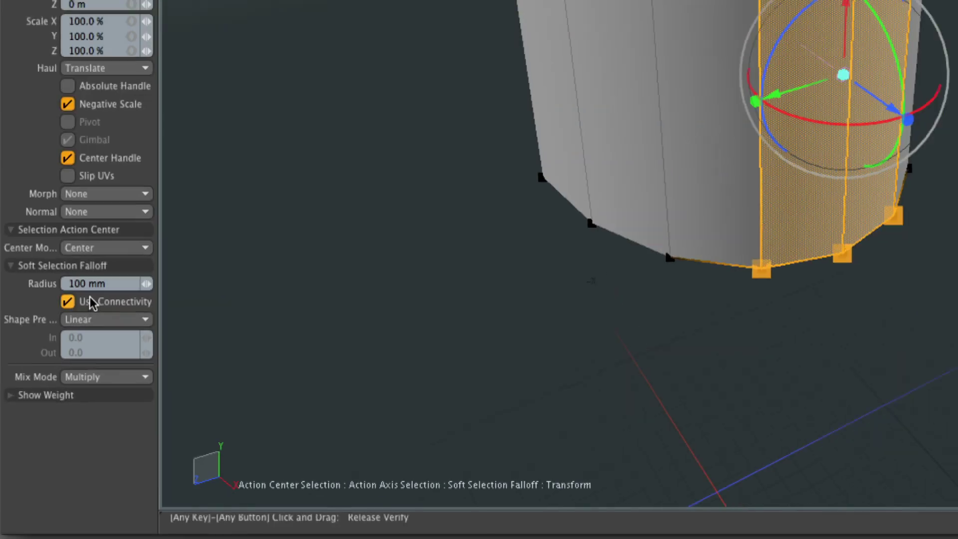
{"action": "left_click", "coordinate": [146, 283]}
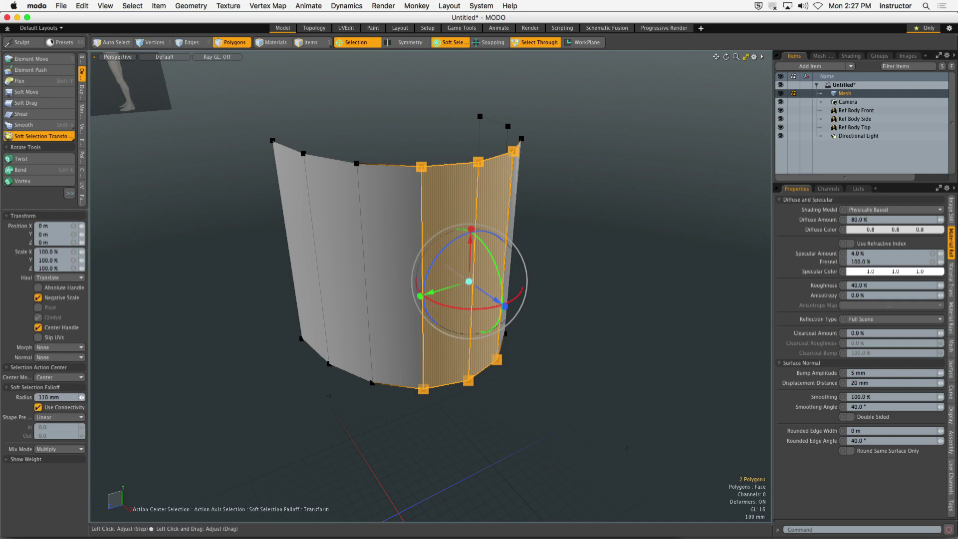
{"action": "mouse_move", "coordinate": [81, 397]}
{"action": "left_mouse_down"}
{"action": "mouse_move", "coordinate": [189, 398]}
{"action": "mouse_move", "coordinate": [167, 397]}
{"action": "mouse_move", "coordinate": [178, 397]}
{"action": "left_mouse_up"}
Try to transform the two selected polygons with the 644 mm soft falloff, and undo it
{"action": "left_click_drag", "start_coordinate": [563, 294], "coordinate": [534, 279], "text": "alt"}
{"action": "left_click_drag", "start_coordinate": [498, 233], "coordinate": [428, 258]}
{"action": "key", "text": "super+z"}
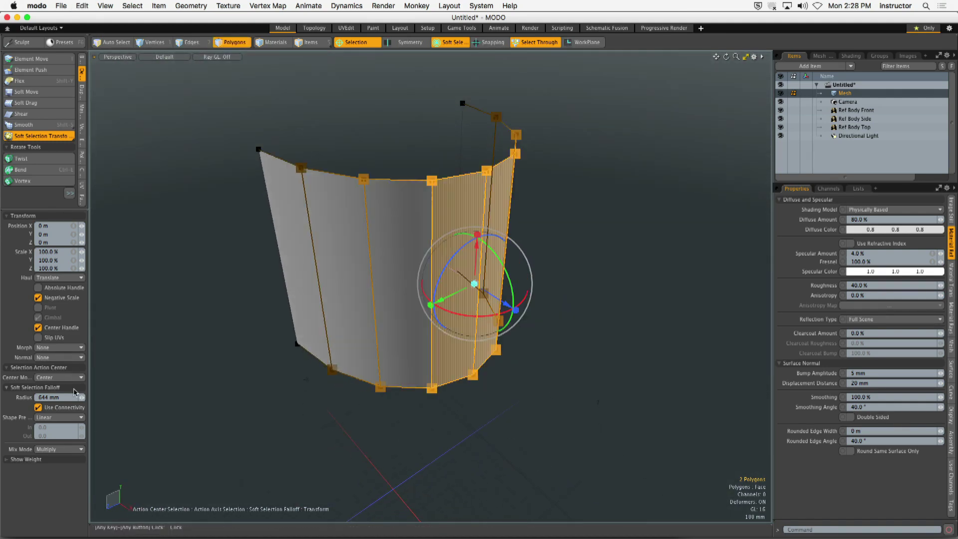
Increase the soft selection falloff radius to 864 mm and inspect the affected vertices around the half cylinder
{"action": "left_click_drag", "start_coordinate": [82, 399], "coordinate": [107, 397]}
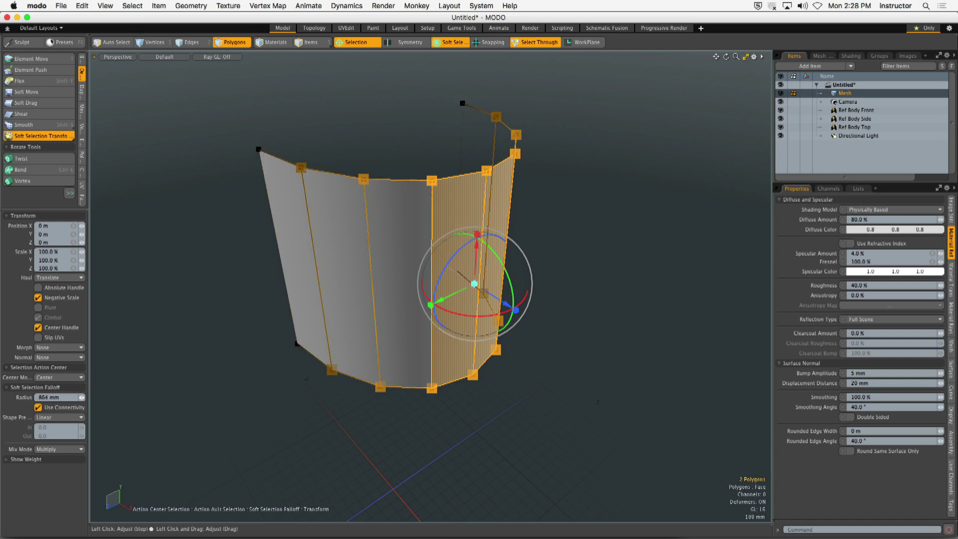
{"action": "left_click_drag", "start_coordinate": [269, 335], "coordinate": [353, 252], "text": "alt"}
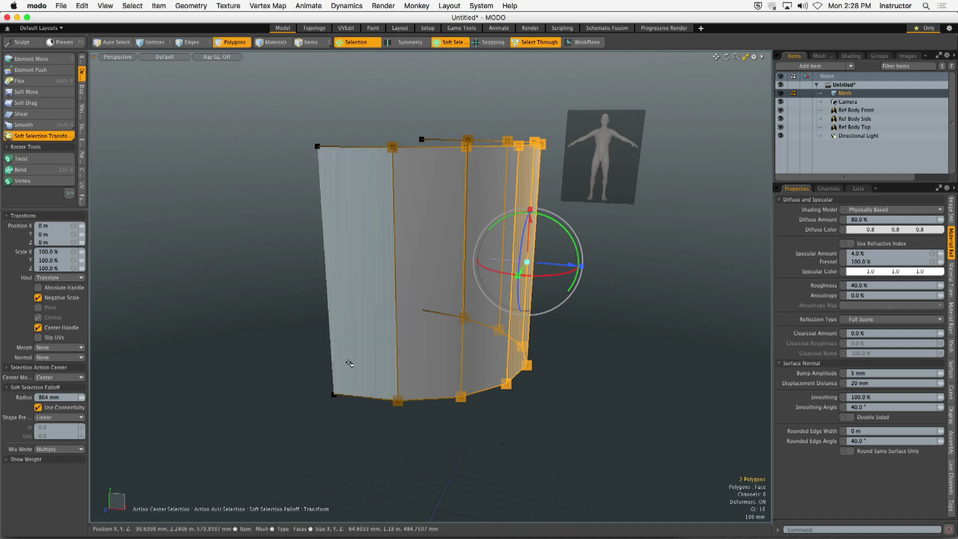
{"action": "left_click_drag", "start_coordinate": [349, 364], "coordinate": [438, 317], "text": "alt"}
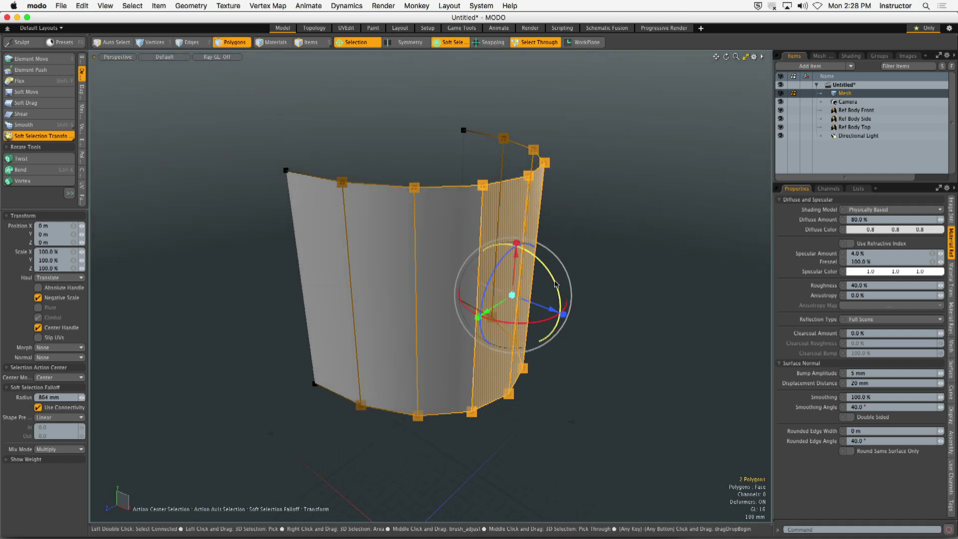
Try to rotate the two selected polygons with the 864 mm soft falloff, and undo the recent changes
{"action": "left_click_drag", "start_coordinate": [554, 284], "coordinate": [421, 188]}
{"action": "key", "text": "super+z"}
{"action": "key", "text": "super+z"}
{"action": "key", "text": "super+z"}
{"action": "key", "text": "space"}
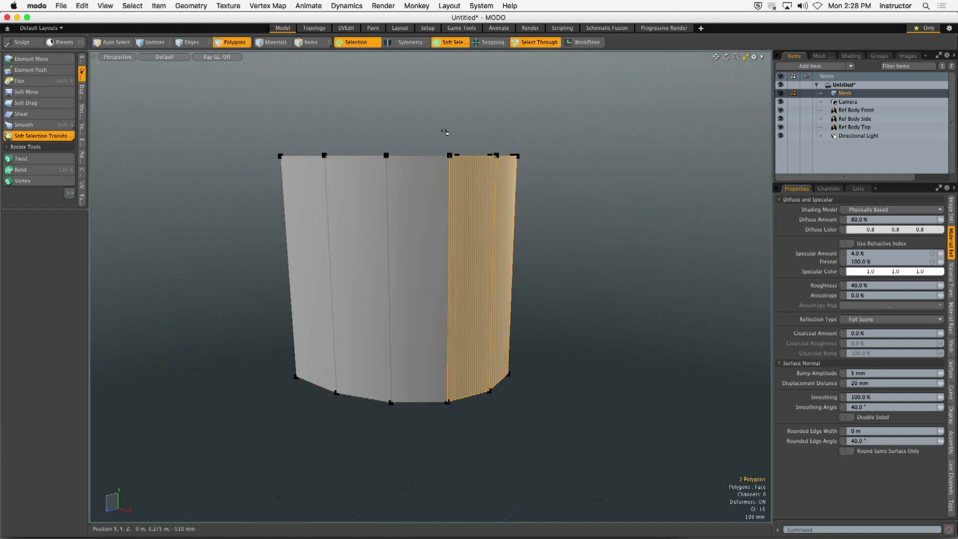
Raise the outer side edge about 645 mm along Y with Soft Selection Transform
{"action": "left_click", "coordinate": [444, 131]}
{"action": "left_click_drag", "start_coordinate": [459, 137], "coordinate": [518, 252], "text": "alt"}
{"action": "left_click", "coordinate": [194, 45]}
{"action": "left_click", "coordinate": [40, 135]}
{"action": "left_click", "coordinate": [465, 210]}
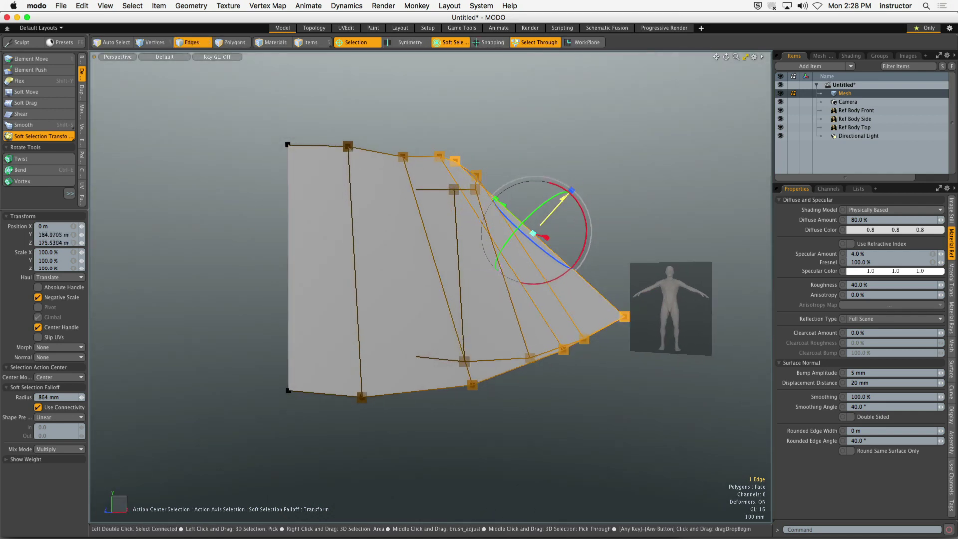
{"action": "left_click_drag", "start_coordinate": [550, 215], "coordinate": [325, 148]}
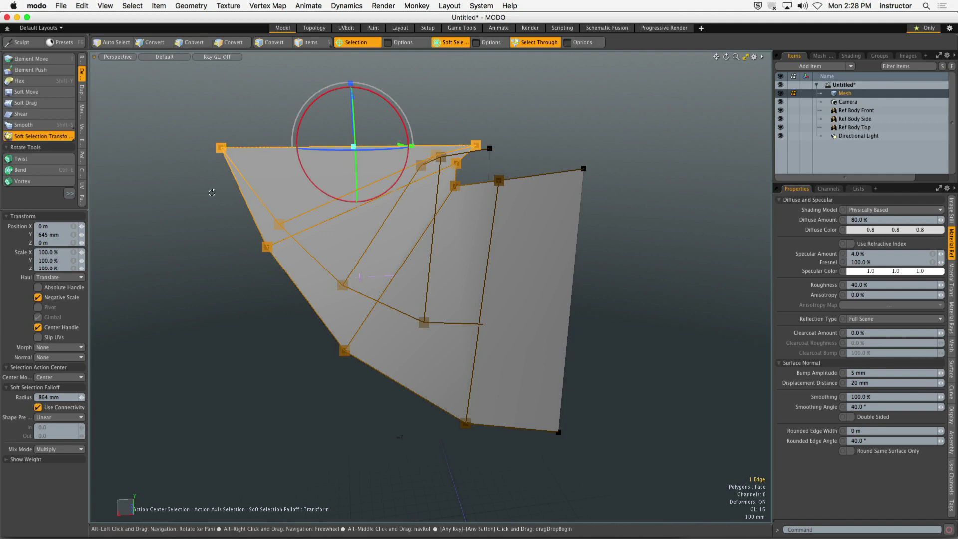
{"action": "left_click_drag", "start_coordinate": [211, 193], "coordinate": [468, 353], "text": "alt"}
{"action": "key", "text": "space"}
{"action": "left_click", "coordinate": [263, 315]}
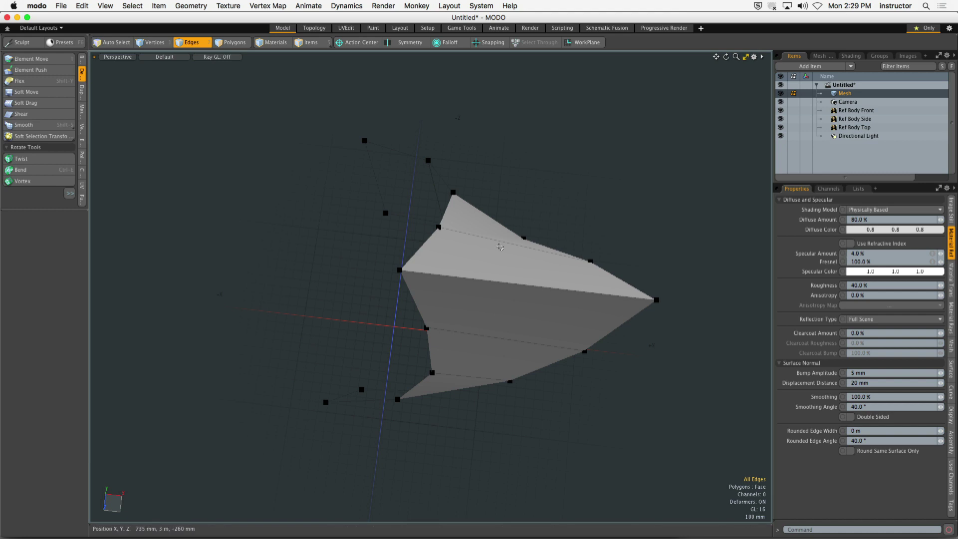
Switch the viewport to the front view
{"action": "left_click_drag", "start_coordinate": [477, 339], "coordinate": [414, 209], "text": "alt"}
{"action": "key", "text": "ctrl+space"}
{"action": "left_click", "coordinate": [427, 227]}
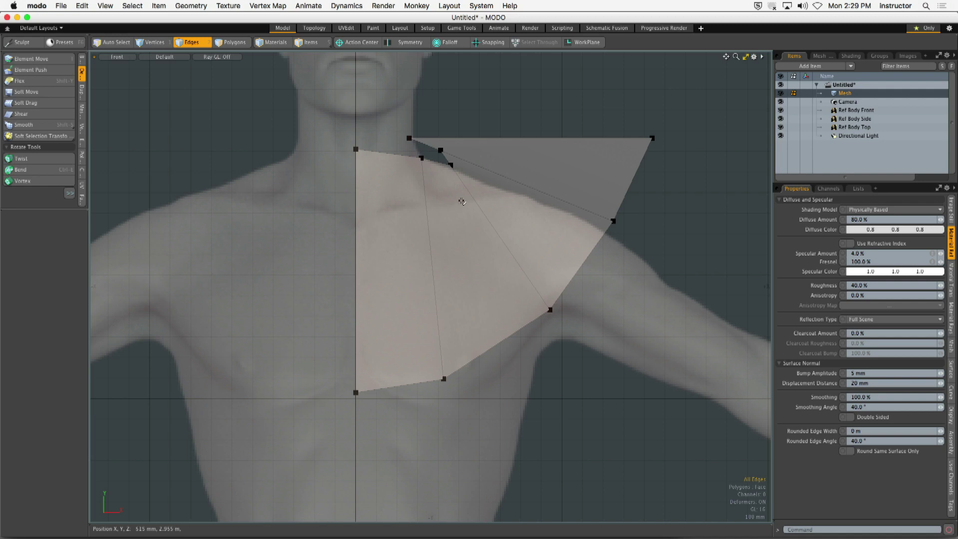
Scale all vertices above the lower chest rows to 85% in Y, using the bottom centre vertex as pivot
{"action": "key", "text": "1"}
{"action": "mouse_move", "coordinate": [390, 227]}
{"action": "left_mouse_down", "text": "ctrl+alt"}
{"action": "mouse_move", "coordinate": [395, 220]}
{"action": "mouse_move", "coordinate": [379, 228]}
{"action": "mouse_move", "coordinate": [392, 234]}
{"action": "left_mouse_up", "text": "ctrl+alt"}
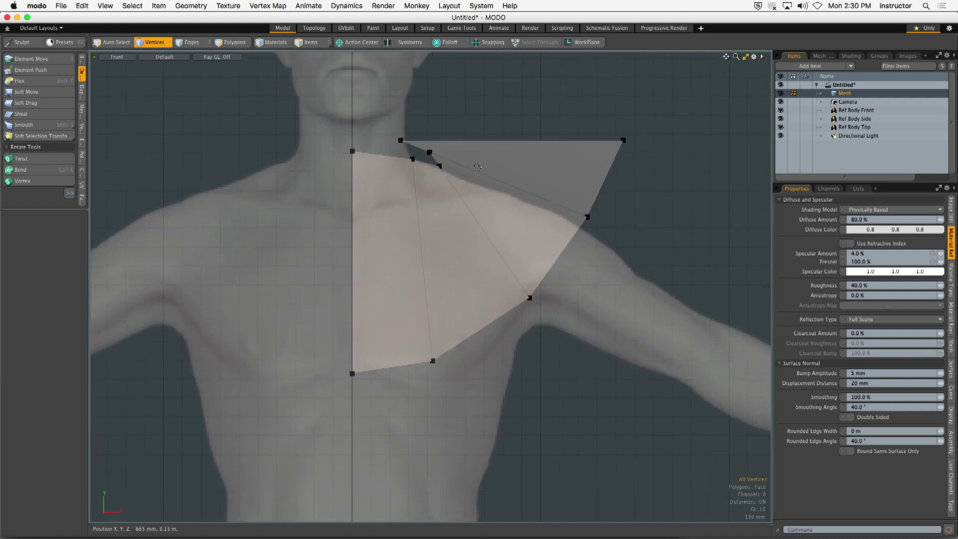
{"action": "mouse_move", "coordinate": [305, 94]}
{"action": "left_mouse_down"}
{"action": "mouse_move", "coordinate": [429, 124]}
{"action": "mouse_move", "coordinate": [319, 100]}
{"action": "left_mouse_up"}
{"action": "left_click_drag", "start_coordinate": [319, 100], "coordinate": [646, 303]}
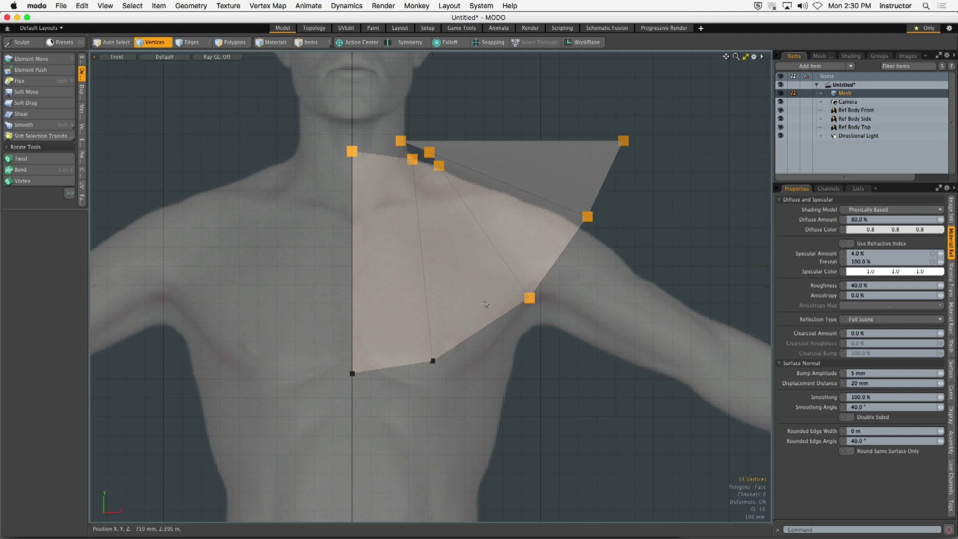
{"action": "key", "text": "r"}
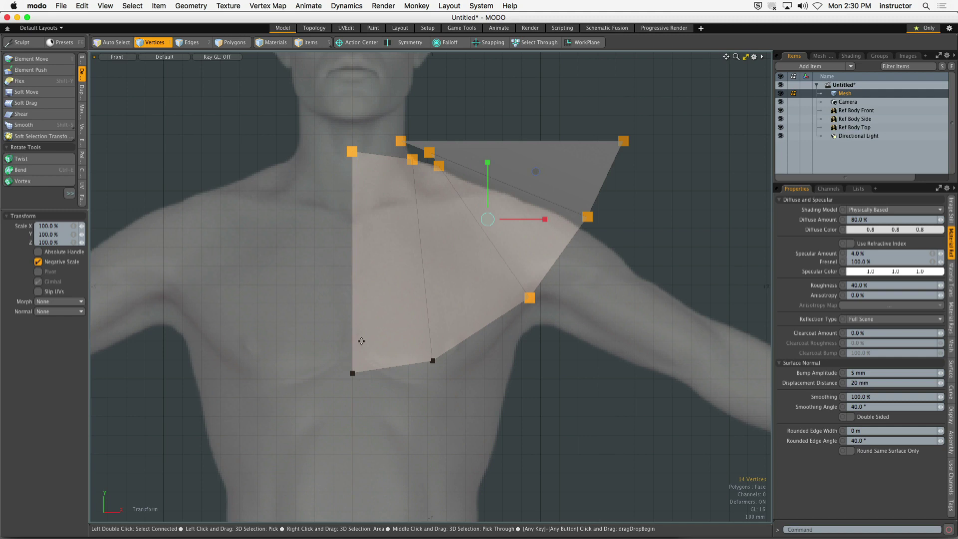
{"action": "left_click", "coordinate": [310, 316]}
{"action": "left_click", "coordinate": [433, 257]}
{"action": "left_click", "coordinate": [576, 233]}
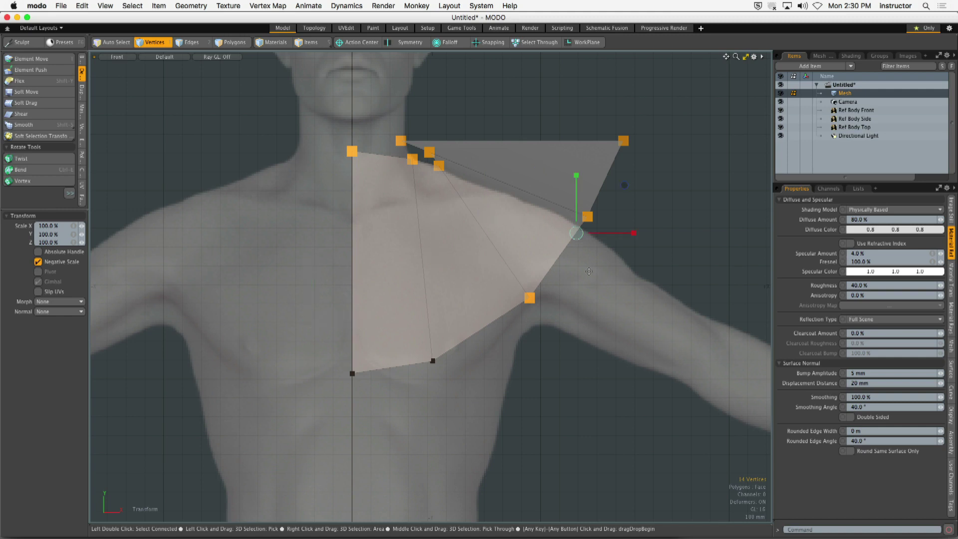
{"action": "left_click", "coordinate": [596, 311]}
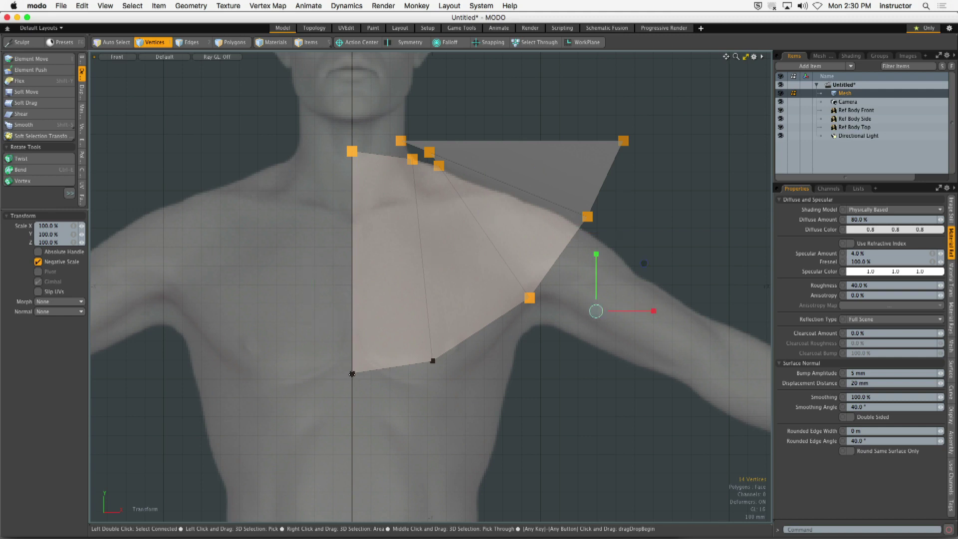
{"action": "left_click", "coordinate": [352, 373]}
{"action": "left_click_drag", "start_coordinate": [352, 316], "coordinate": [353, 326]}
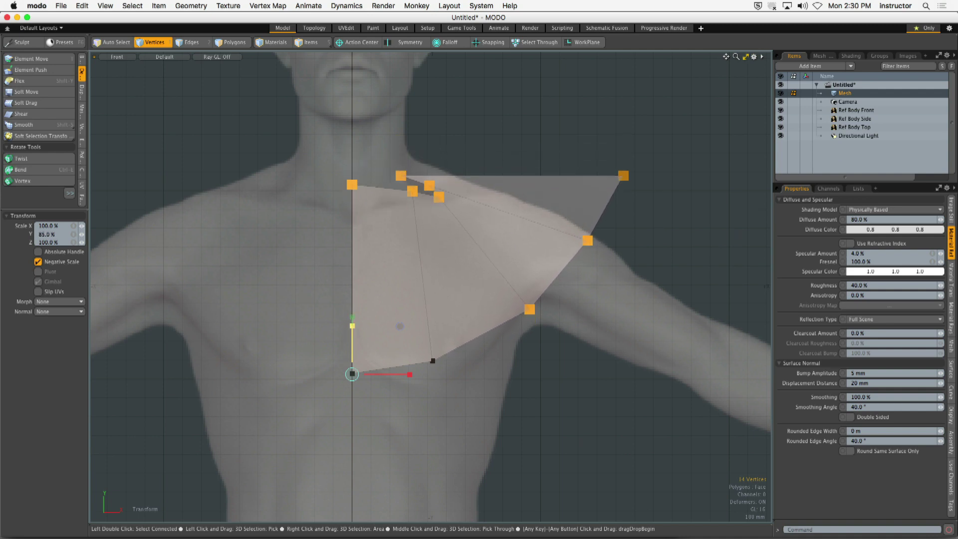
{"action": "key", "text": "space"}
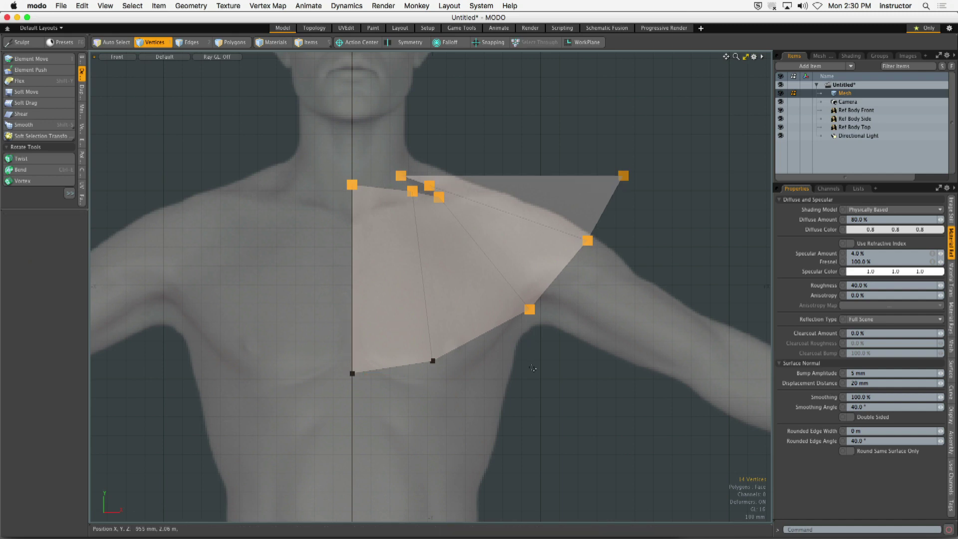
{"action": "left_click", "coordinate": [460, 193]}
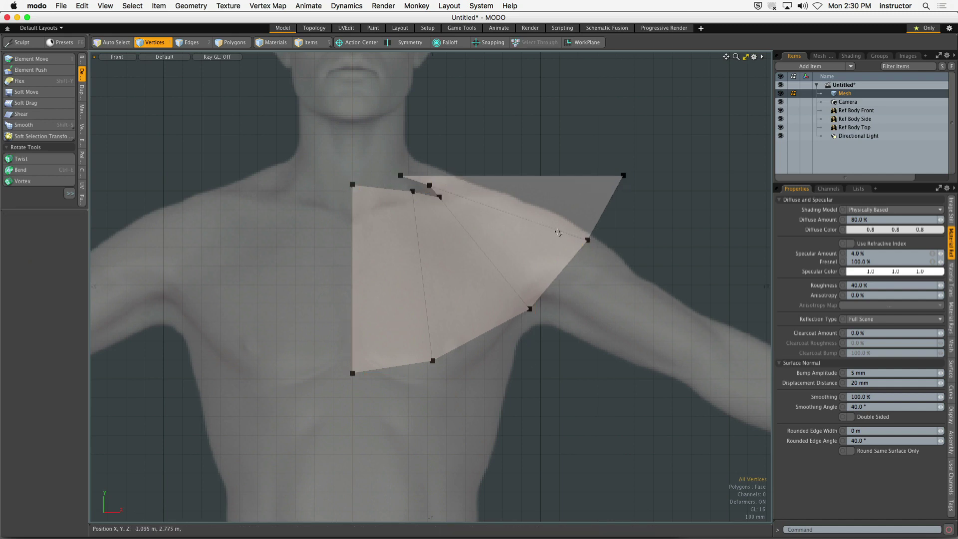
Move the two outermost shoulder vertex rows down and inward so the upper one meets the reference shoulder outline
{"action": "scroll", "coordinate": [559, 232], "scroll_direction": "up", "scroll_amount": 3}
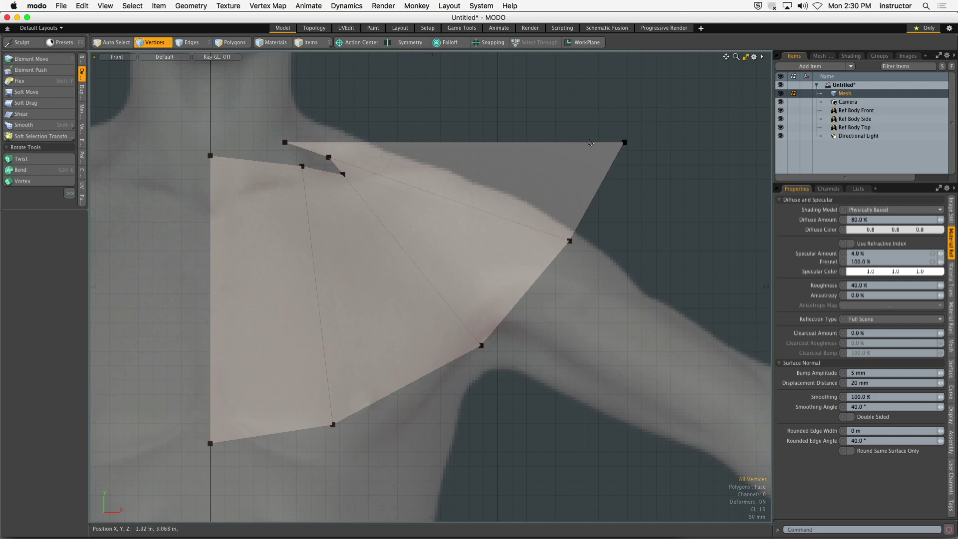
{"action": "left_click", "coordinate": [623, 143]}
{"action": "right_click_drag", "start_coordinate": [491, 104], "coordinate": [642, 269], "text": "shift"}
{"action": "mouse_move", "coordinate": [643, 269]}
{"action": "left_mouse_down", "text": "alt"}
{"action": "mouse_move", "coordinate": [673, 217]}
{"action": "mouse_move", "coordinate": [597, 199]}
{"action": "mouse_move", "coordinate": [443, 197]}
{"action": "mouse_move", "coordinate": [427, 214]}
{"action": "mouse_move", "coordinate": [512, 233]}
{"action": "left_mouse_up", "text": "alt"}
{"action": "key", "text": "KP_2"}
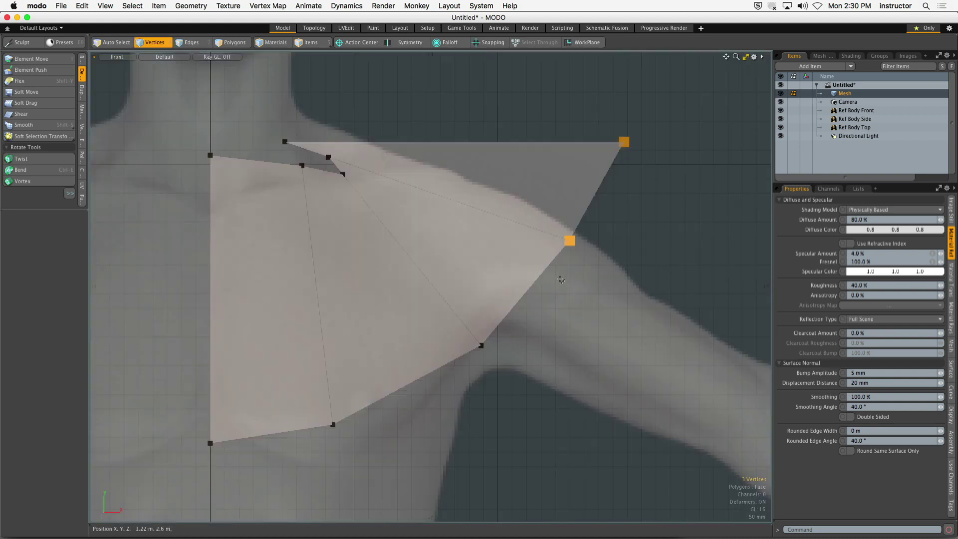
{"action": "key", "text": "w"}
{"action": "left_click_drag", "start_coordinate": [644, 144], "coordinate": [586, 214]}
{"action": "key", "text": "q"}
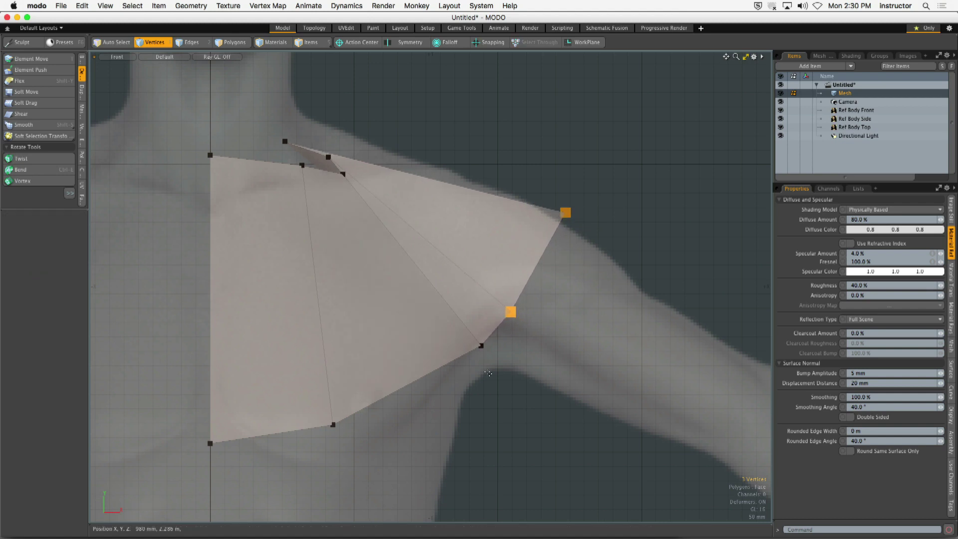
Move the lower underarm vertices down and inward along the side of the chest
{"action": "right_click_drag", "start_coordinate": [450, 312], "coordinate": [499, 366]}
{"action": "key", "text": "w"}
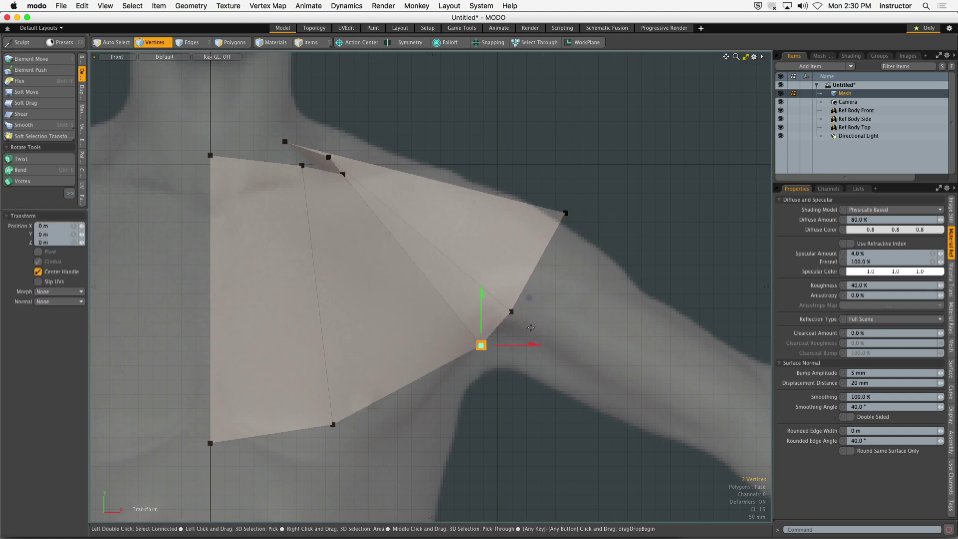
{"action": "left_click_drag", "start_coordinate": [529, 299], "coordinate": [478, 348]}
{"action": "key", "text": "q"}
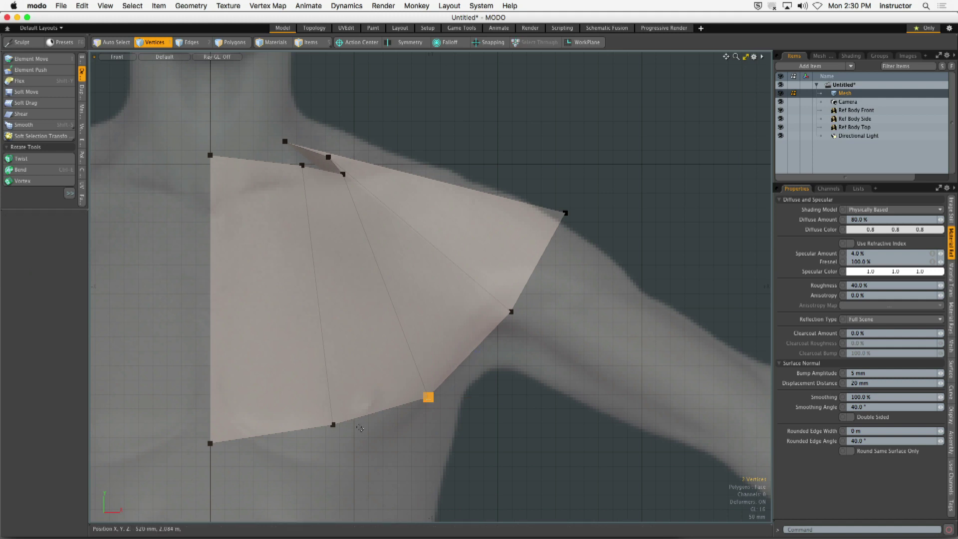
Lower the bottom vertices nearest the centre line until they are level with the bottom centre vertices
{"action": "right_click_drag", "start_coordinate": [287, 376], "coordinate": [337, 434]}
{"action": "key", "text": "w"}
{"action": "left_click_drag", "start_coordinate": [335, 378], "coordinate": [334, 398]}
{"action": "key", "text": "q"}
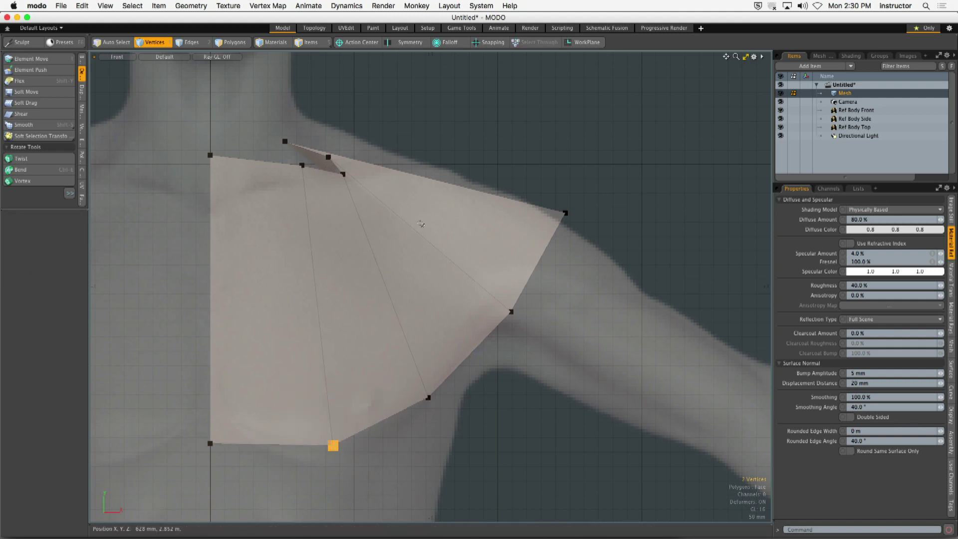
Nudge the top outer shoulder vertex slightly down and inward, then clear the selection
{"action": "right_click_drag", "start_coordinate": [543, 175], "coordinate": [597, 239]}
{"action": "key", "text": "w"}
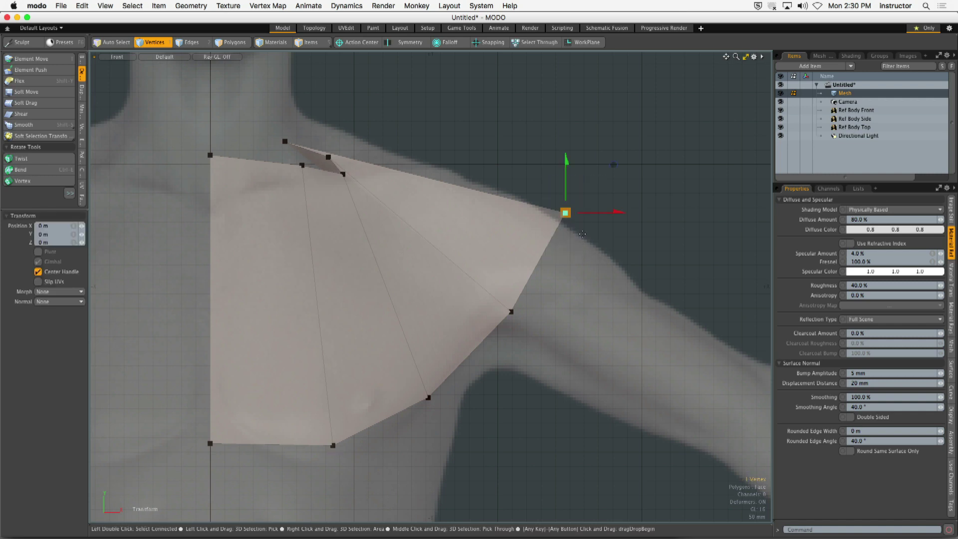
{"action": "left_click_drag", "start_coordinate": [614, 164], "coordinate": [608, 170]}
{"action": "key", "text": "q"}
{"action": "left_click", "coordinate": [610, 170]}
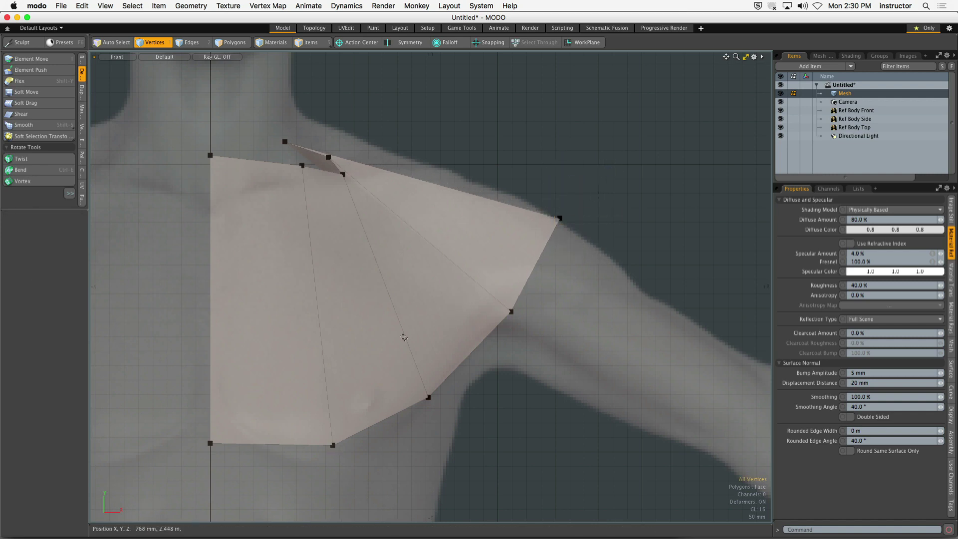
Select all the mesh's polygons and inspect the shape in the perspective view
{"action": "key", "text": "2"}
{"action": "key", "text": "3"}
{"action": "mouse_move", "coordinate": [246, 342]}
{"action": "left_mouse_down"}
{"action": "mouse_move", "coordinate": [374, 293]}
{"action": "mouse_move", "coordinate": [506, 197]}
{"action": "left_mouse_up"}
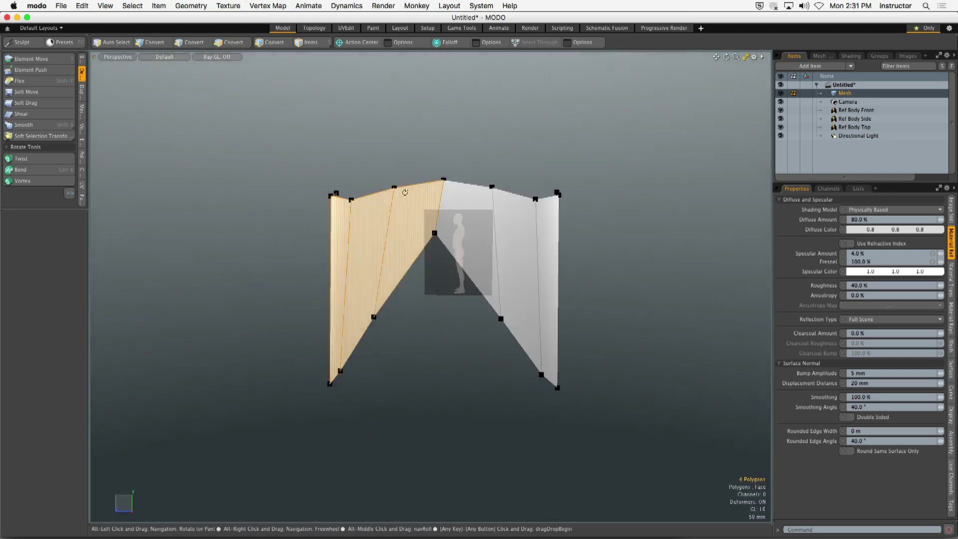
{"action": "left_click_drag", "start_coordinate": [402, 192], "coordinate": [373, 340], "text": "alt"}
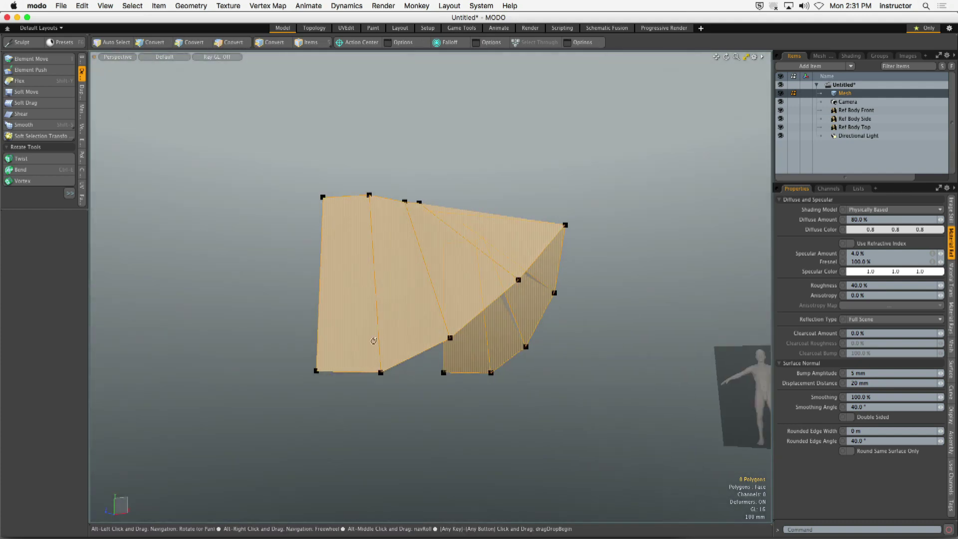
Select the edges along the lower border of the mesh
{"action": "key", "text": "2"}
{"action": "left_click", "coordinate": [339, 371]}
{"action": "key", "text": "Up"}
{"action": "key", "text": "Up"}
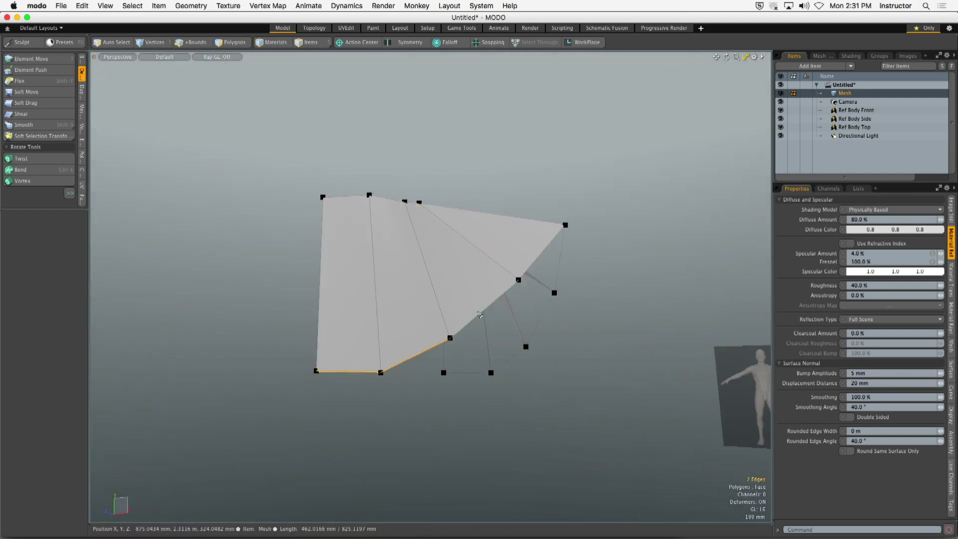
{"action": "left_click_drag", "start_coordinate": [532, 277], "coordinate": [504, 347], "text": "alt"}
{"action": "key", "text": "Up"}
{"action": "key", "text": "Up"}
{"action": "key", "text": "Up"}
{"action": "key", "text": "Up"}
{"action": "left_click_drag", "start_coordinate": [598, 384], "coordinate": [522, 368], "text": "alt"}
Select the continuous top border edges around the neck opening, leaving out the stray bottom edge at the back
{"action": "left_click", "coordinate": [422, 322]}
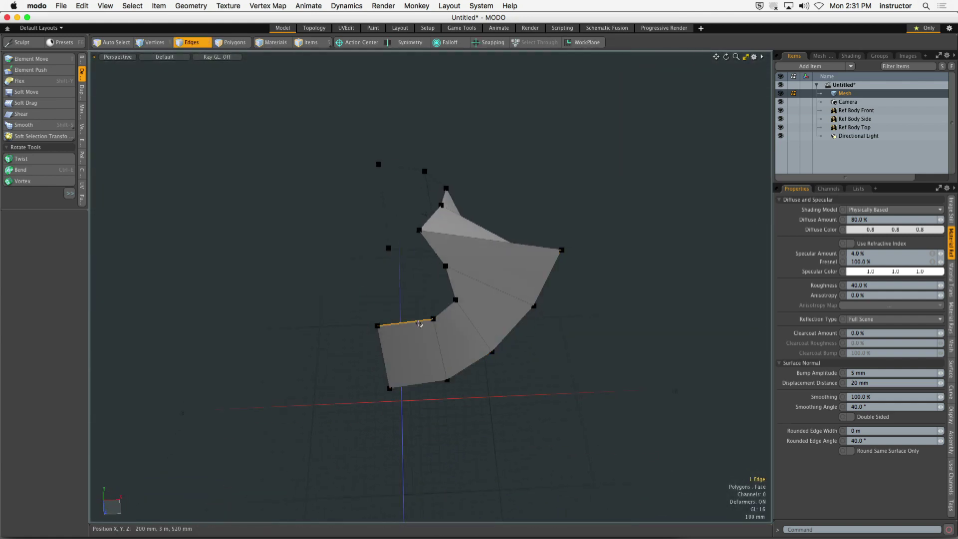
{"action": "left_click", "coordinate": [448, 308], "text": "shift"}
{"action": "key", "text": "l"}
{"action": "left_click_drag", "start_coordinate": [451, 309], "coordinate": [435, 220], "text": "alt"}
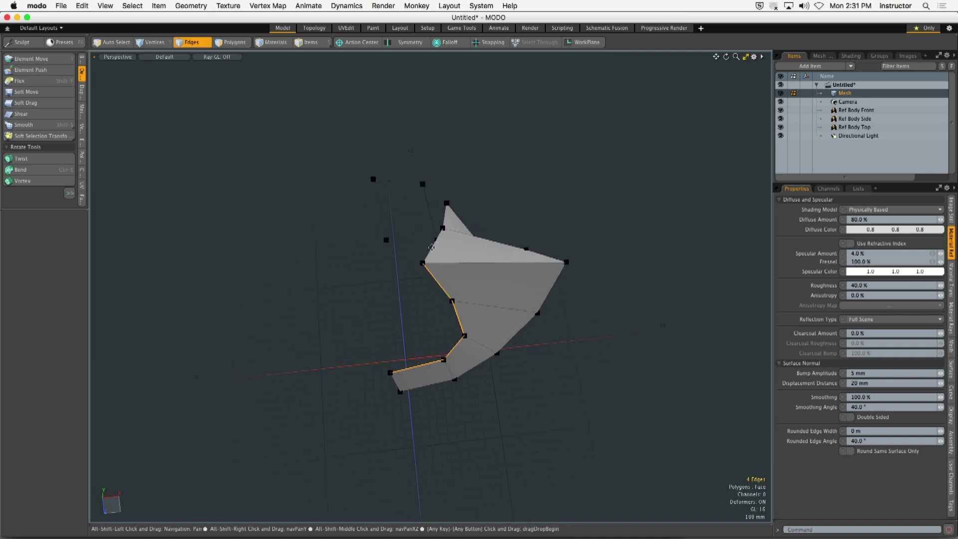
{"action": "left_click", "coordinate": [444, 215], "text": "shift"}
{"action": "left_click", "coordinate": [434, 194], "text": "shift"}
{"action": "left_click", "coordinate": [399, 181], "text": "shift"}
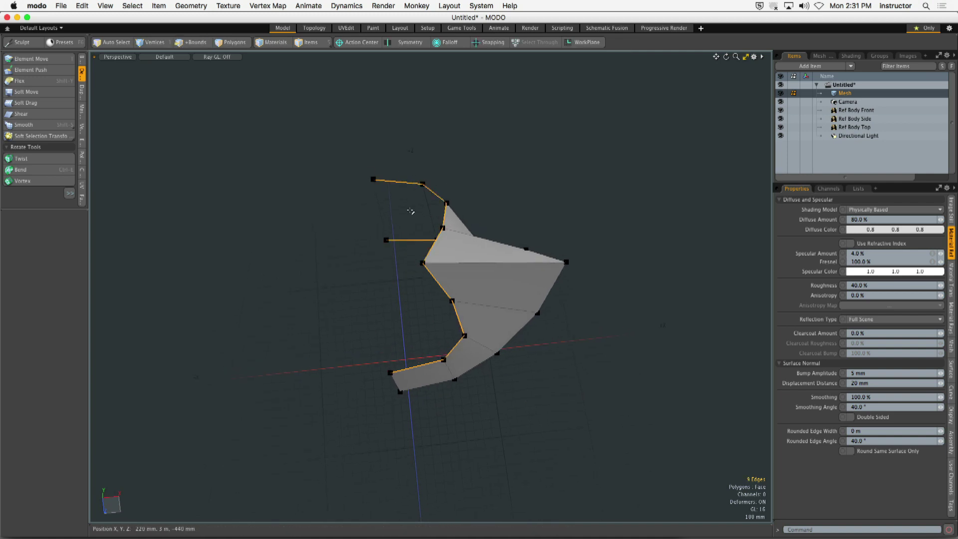
{"action": "left_click", "coordinate": [402, 240], "text": "ctrl"}
Switch to the right view and select all edges of the mesh's back half, from the side edge rearward
{"action": "left_click_drag", "start_coordinate": [400, 252], "coordinate": [556, 253], "text": "alt"}
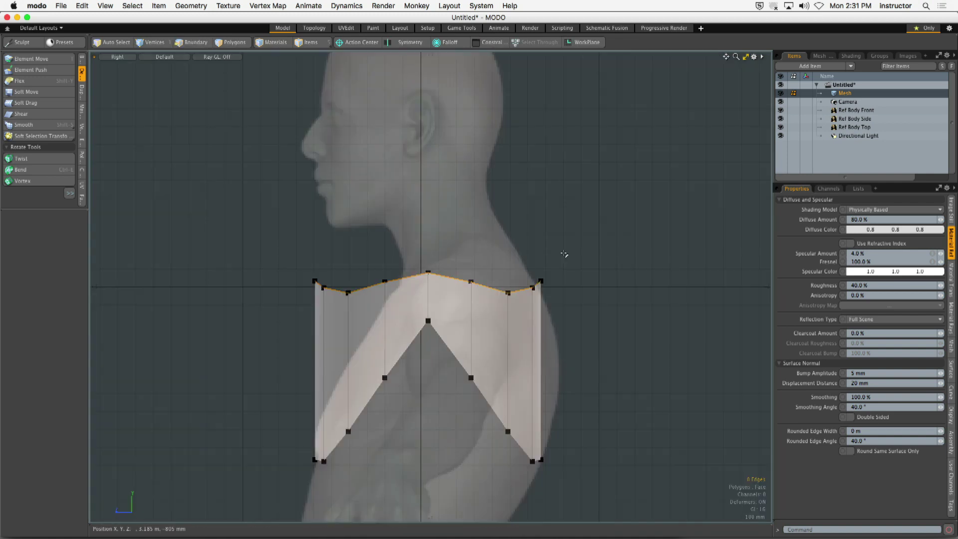
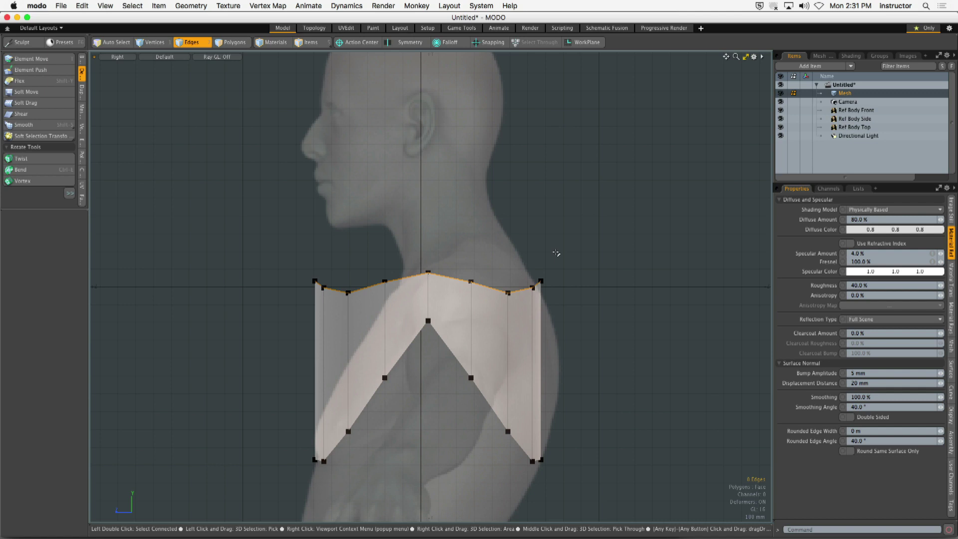
{"action": "left_click", "coordinate": [428, 294]}
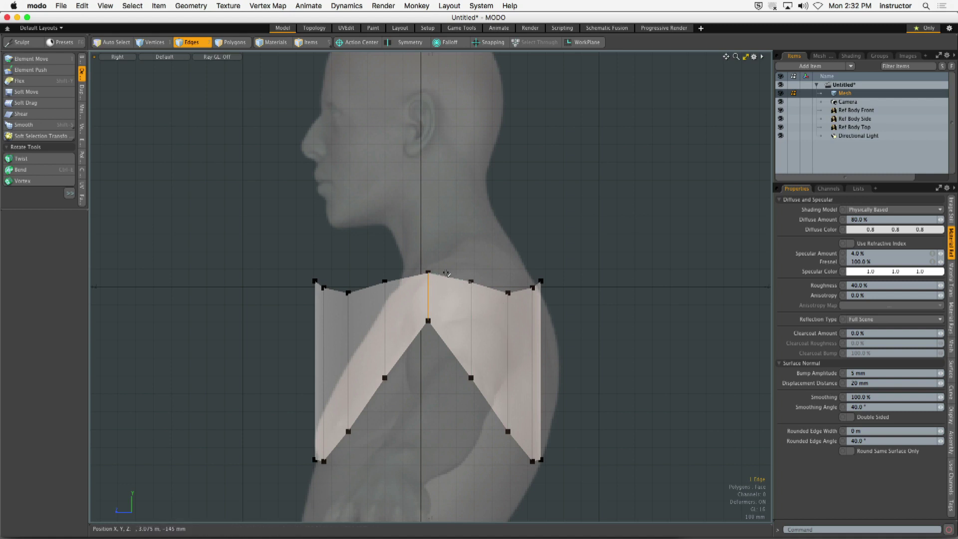
{"action": "mouse_move", "coordinate": [415, 250]}
{"action": "right_mouse_down"}
{"action": "mouse_move", "coordinate": [443, 320]}
{"action": "mouse_move", "coordinate": [600, 483]}
{"action": "right_mouse_up"}
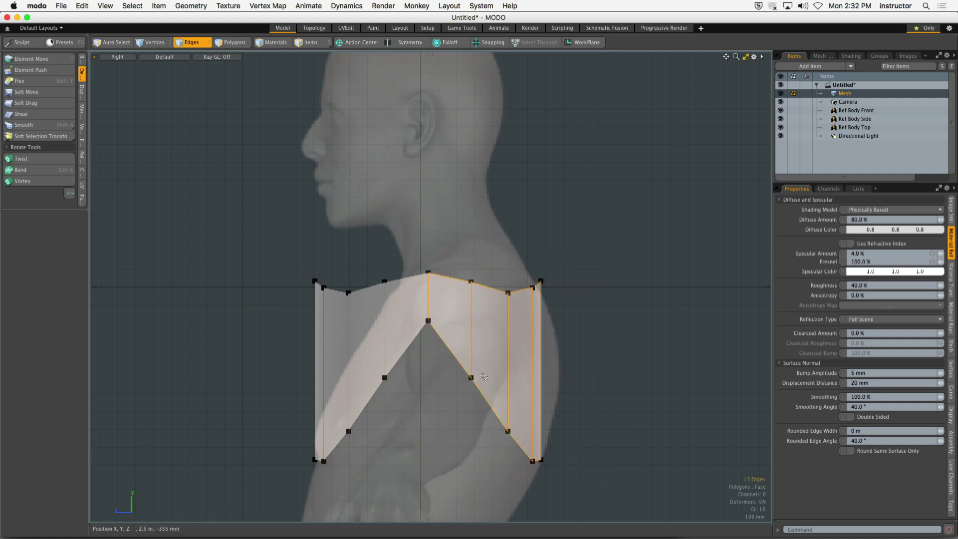
Try to move the back-half edges toward the back of the reference body along Z
{"action": "key", "text": "w"}
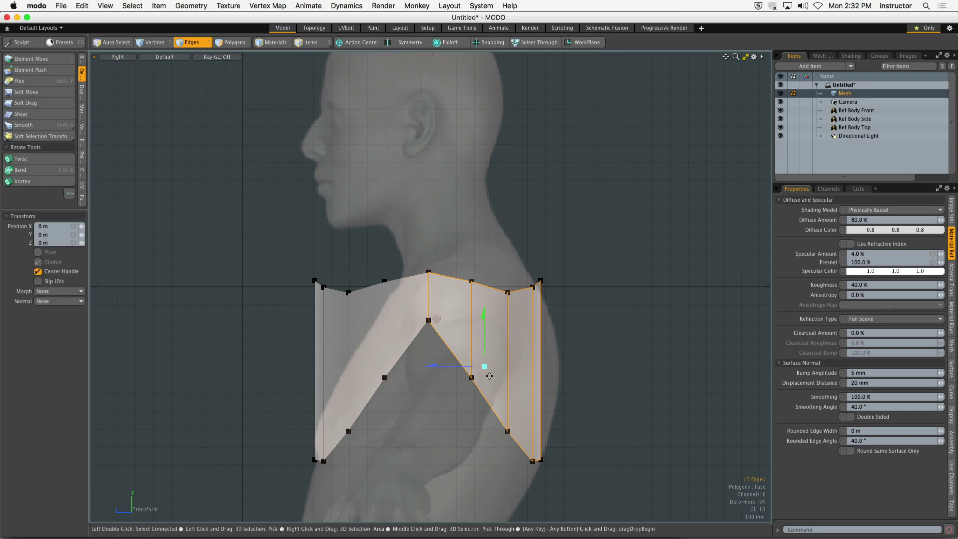
{"action": "mouse_move", "coordinate": [441, 366]}
{"action": "left_mouse_down"}
{"action": "mouse_move", "coordinate": [518, 366]}
{"action": "mouse_move", "coordinate": [460, 369]}
{"action": "left_mouse_up"}
{"action": "scroll", "coordinate": [541, 457], "scroll_direction": "up", "scroll_amount": 5}
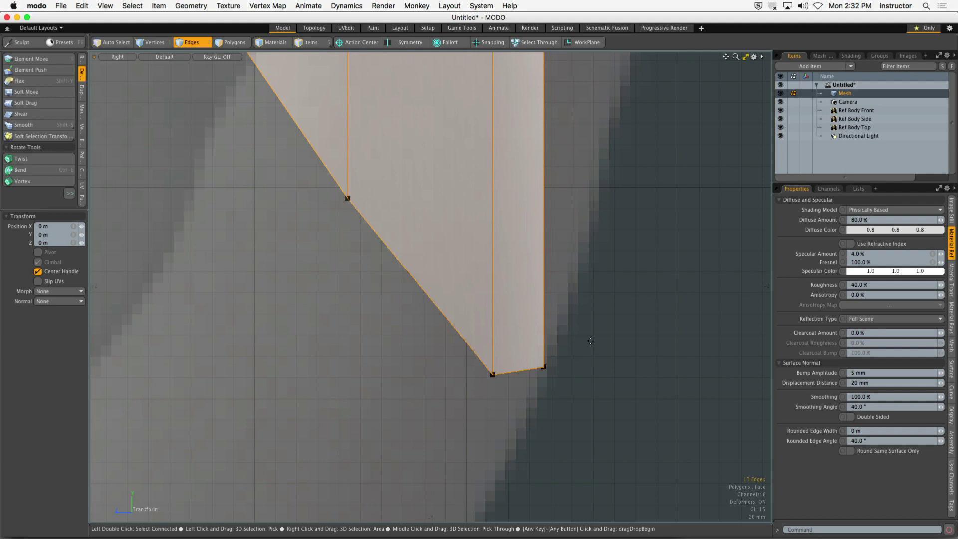
{"action": "scroll", "coordinate": [538, 376], "scroll_direction": "down", "scroll_amount": 5}
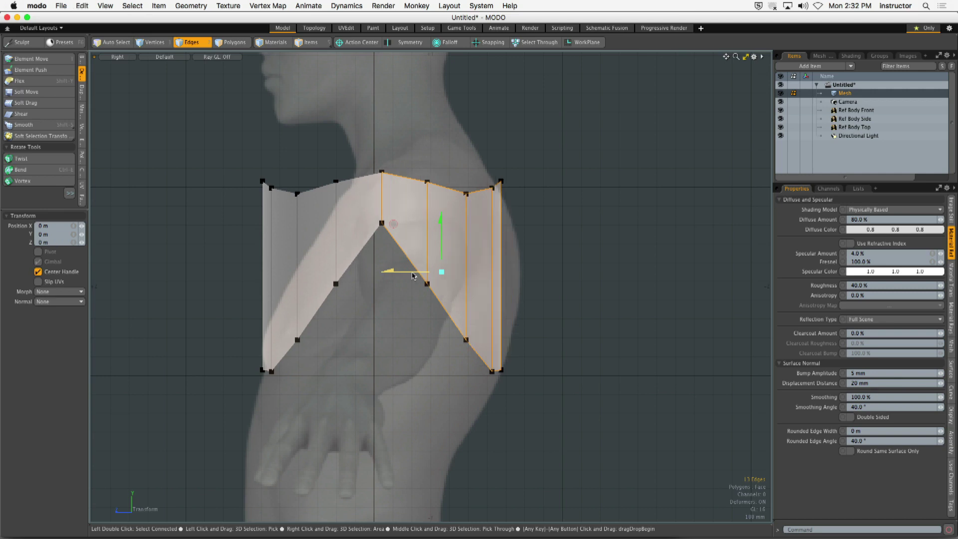
Scale the selected back-half edges to 72% along Z about the lower rear corner of the mesh
{"action": "key", "text": "r"}
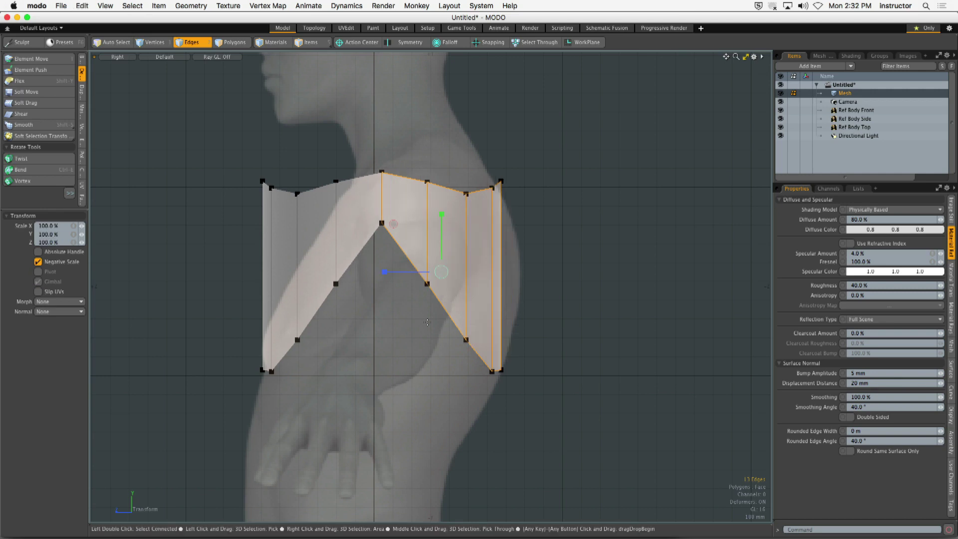
{"action": "left_click", "coordinate": [501, 370]}
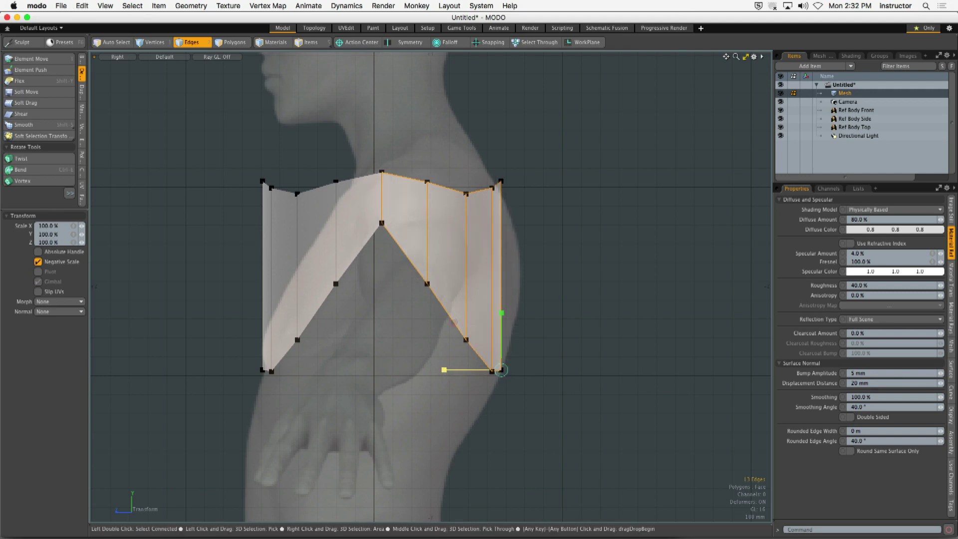
{"action": "left_click_drag", "start_coordinate": [444, 370], "coordinate": [460, 369]}
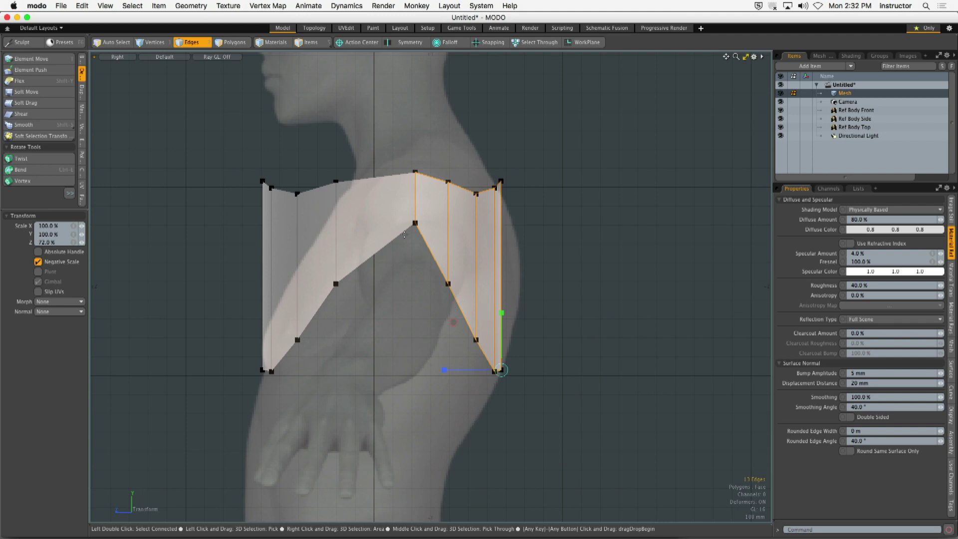
{"action": "key", "text": "space"}
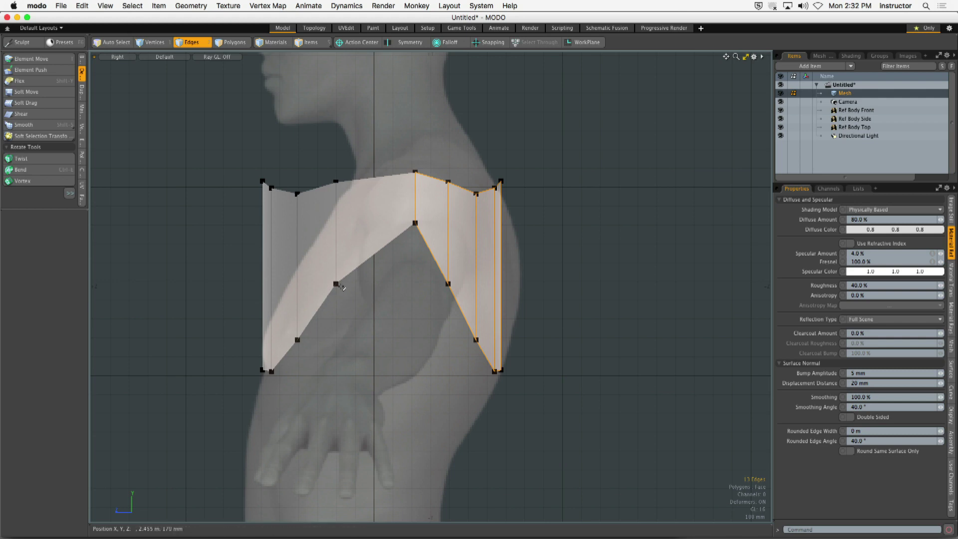
In vertex mode, move the two lower-border vertices on the front side of the arm opening rearward along Z
{"action": "key", "text": "1"}
{"action": "left_click", "coordinate": [335, 283]}
{"action": "key", "text": "w"}
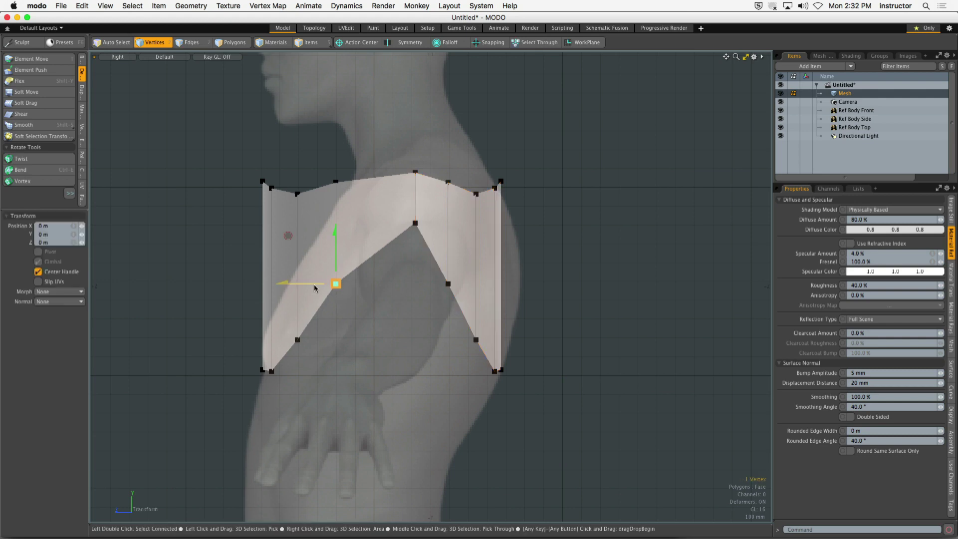
{"action": "left_click_drag", "start_coordinate": [299, 283], "coordinate": [318, 284]}
{"action": "key", "text": "space"}
{"action": "left_click", "coordinate": [297, 340]}
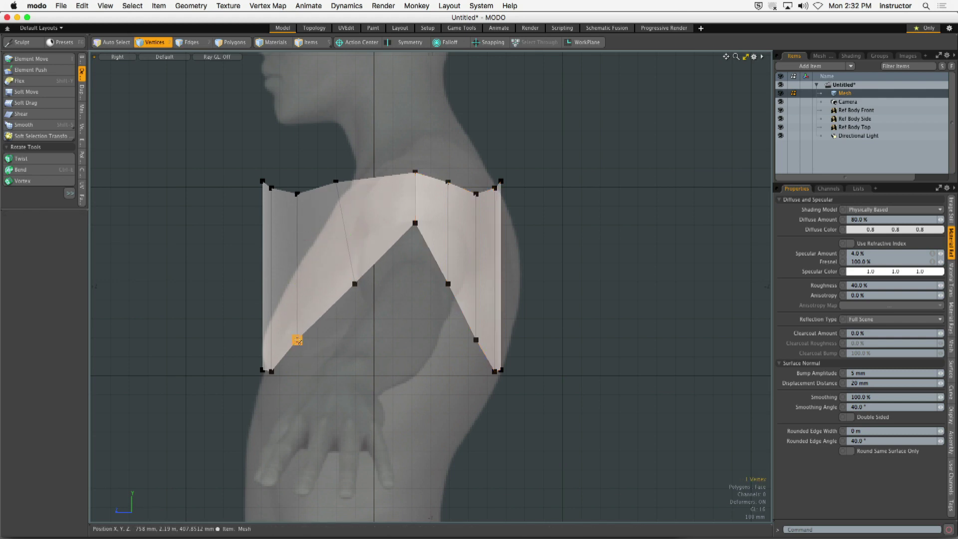
{"action": "key", "text": "w"}
{"action": "left_click_drag", "start_coordinate": [284, 335], "coordinate": [305, 336]}
{"action": "key", "text": "space"}
Move the peak vertex of the arm opening 30 mm forward along Z
{"action": "left_click", "coordinate": [356, 282]}
{"action": "left_click", "coordinate": [415, 223]}
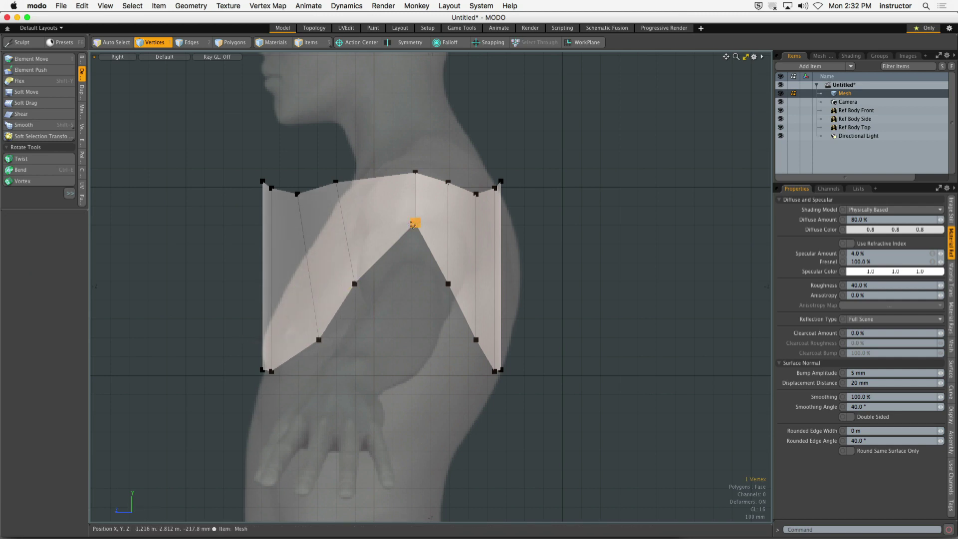
{"action": "key", "text": "w"}
{"action": "left_click_drag", "start_coordinate": [374, 222], "coordinate": [368, 222]}
{"action": "key", "text": "space"}
Move the upper vertex on the back side of the arm opening 65 mm rearward along Z
{"action": "left_click", "coordinate": [355, 283]}
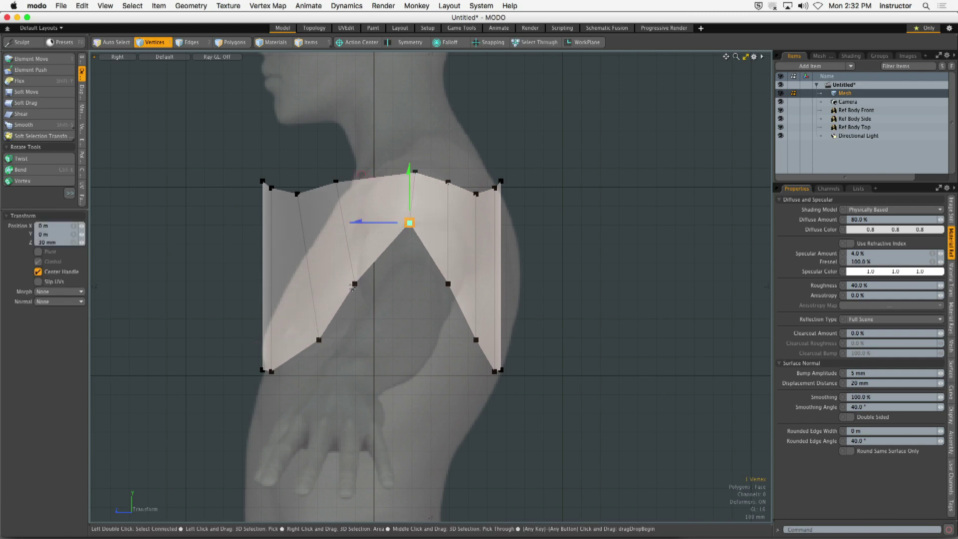
{"action": "key", "text": "w"}
{"action": "key", "text": "space"}
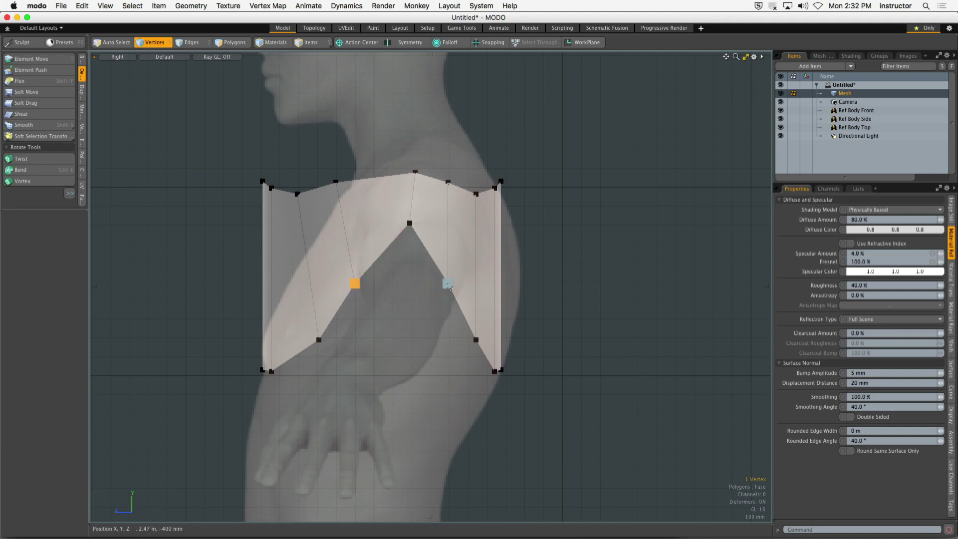
{"action": "left_click", "coordinate": [448, 283]}
{"action": "key", "text": "w"}
{"action": "left_click_drag", "start_coordinate": [433, 287], "coordinate": [445, 287]}
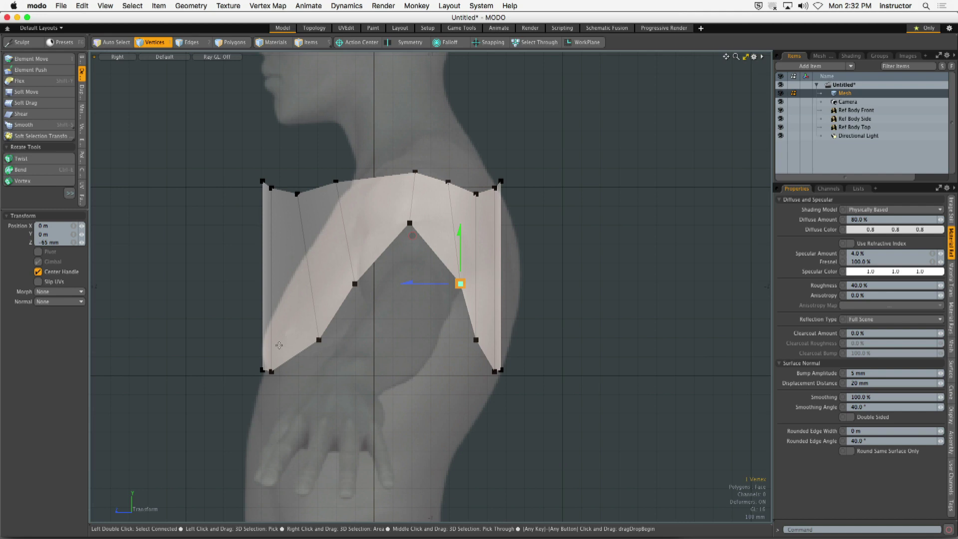
Nudge both vertices on the front side of the arm opening slightly further rearward along Z, the lower one first
{"action": "key", "text": "space"}
{"action": "left_click", "coordinate": [319, 340]}
{"action": "key", "text": "w"}
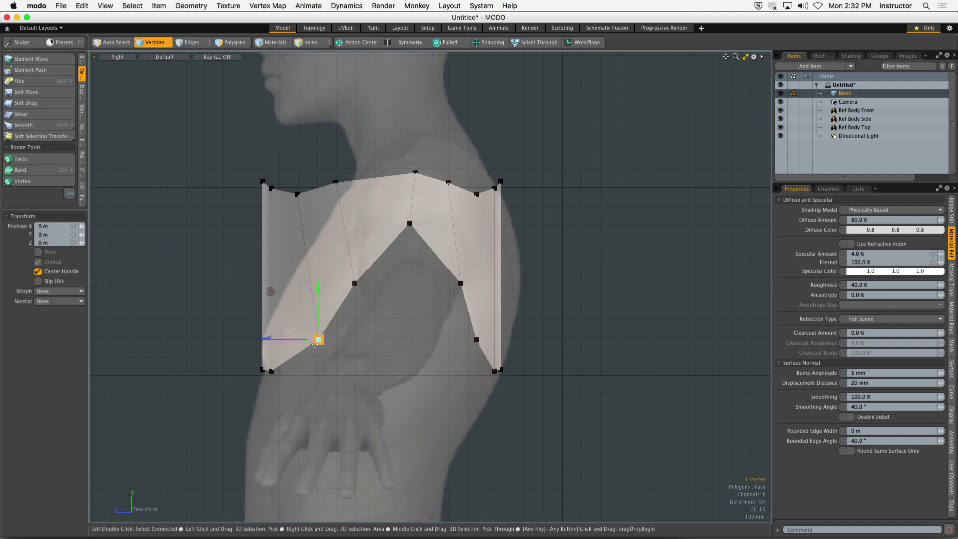
{"action": "left_click_drag", "start_coordinate": [300, 340], "coordinate": [305, 340]}
{"action": "key", "text": "space"}
{"action": "left_click", "coordinate": [355, 283]}
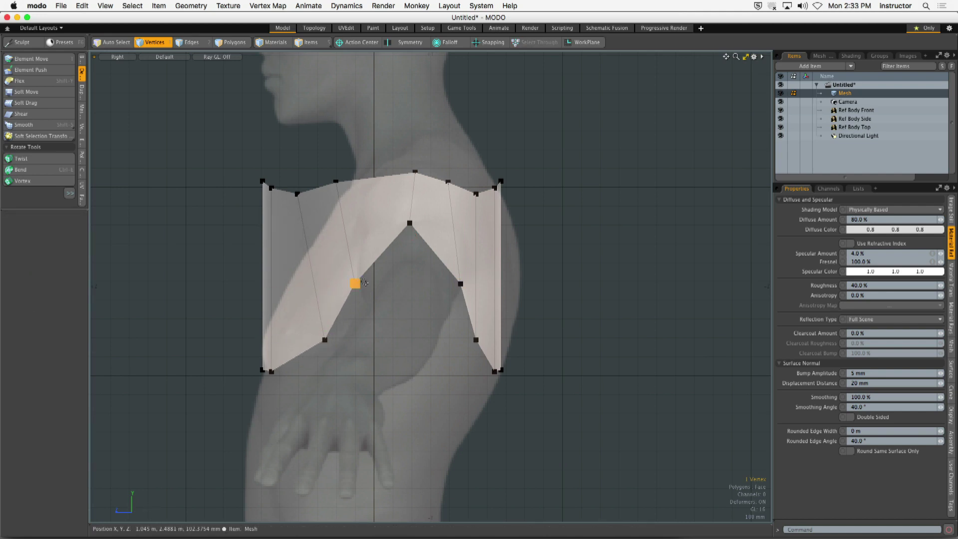
{"action": "key", "text": "w"}
{"action": "left_click_drag", "start_coordinate": [342, 286], "coordinate": [346, 286]}
{"action": "key", "text": "space"}
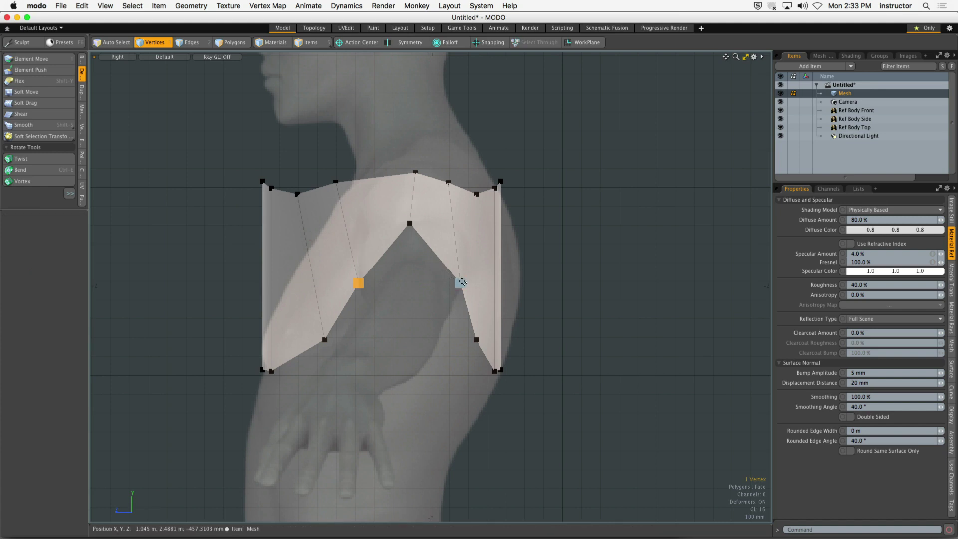
Move the upper vertex on the back side of the arm opening 35 mm forward along Z and clear the selection
{"action": "left_click", "coordinate": [459, 283]}
{"action": "key", "text": "w"}
{"action": "left_click_drag", "start_coordinate": [455, 295], "coordinate": [448, 294]}
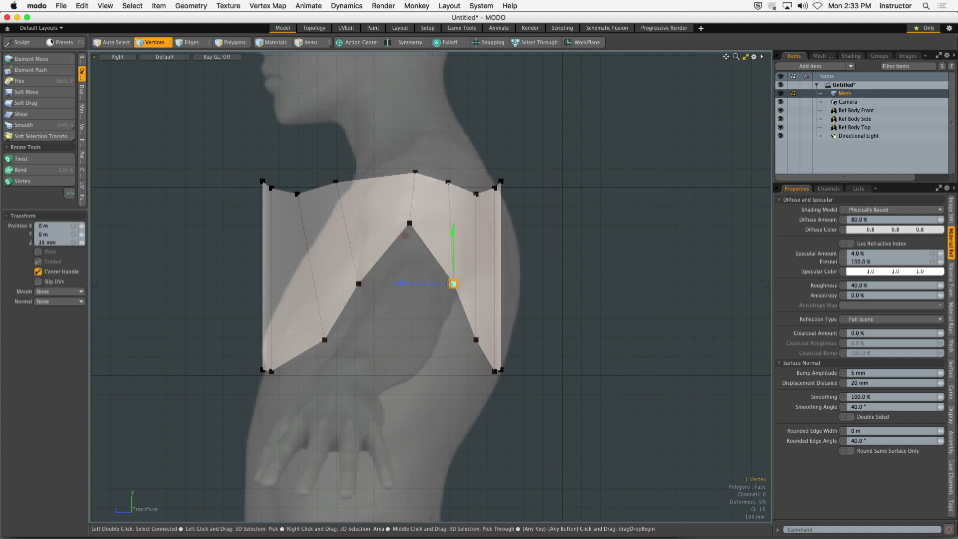
{"action": "key", "text": "space"}
{"action": "left_click", "coordinate": [541, 283]}
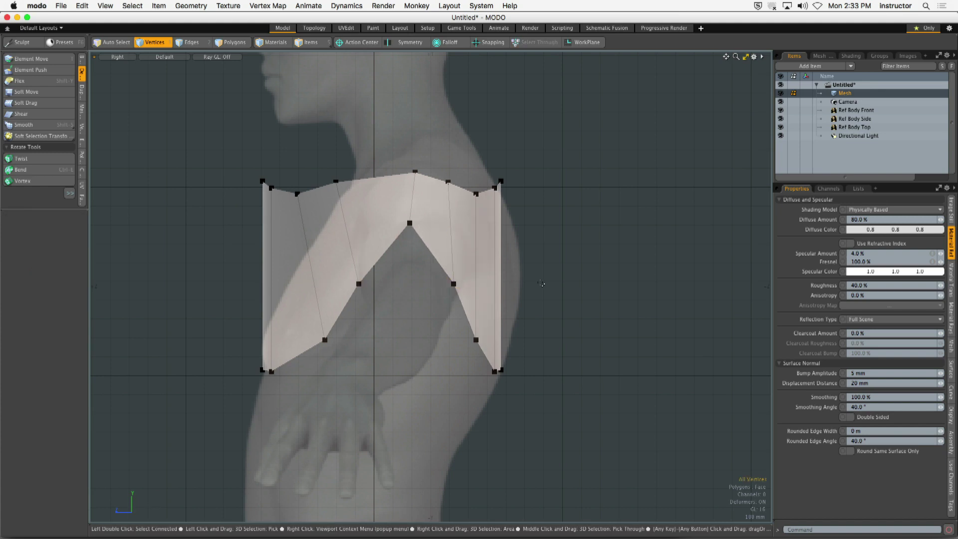
{"action": "right_click_drag", "start_coordinate": [248, 148], "coordinate": [536, 215]}
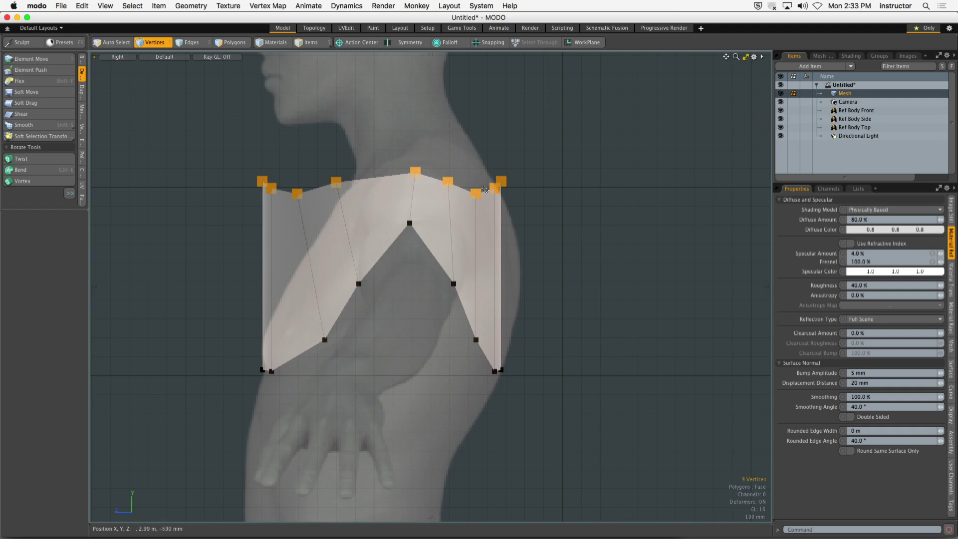
{"action": "left_click", "coordinate": [422, 182]}
{"action": "left_click", "coordinate": [416, 172]}
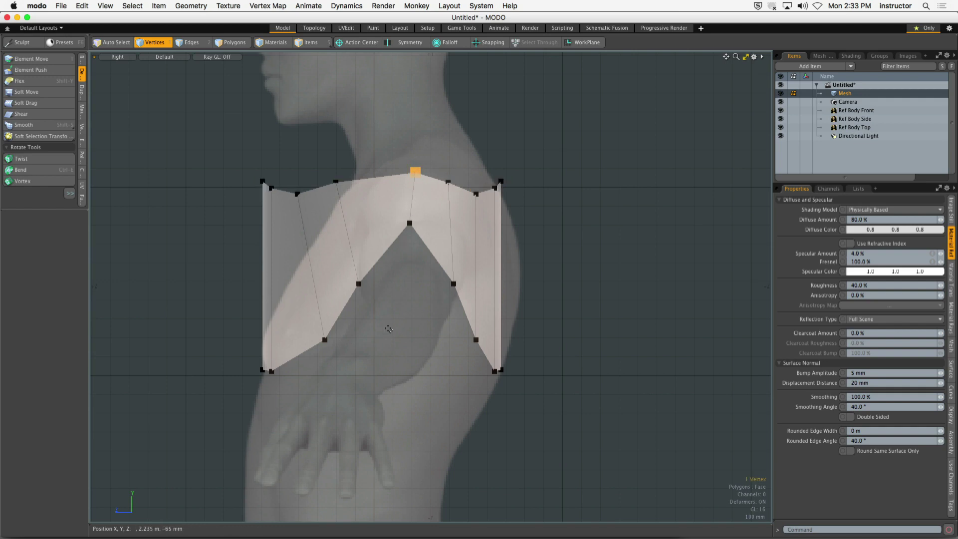
{"action": "left_click_drag", "start_coordinate": [447, 181], "coordinate": [501, 183]}
{"action": "left_click", "coordinate": [497, 152]}
Scale the four front vertices of the top border to 41% along Z about the shoulder's top vertex
{"action": "left_click_drag", "start_coordinate": [231, 146], "coordinate": [365, 218]}
{"action": "scroll", "coordinate": [364, 218], "scroll_direction": "up", "scroll_amount": 2}
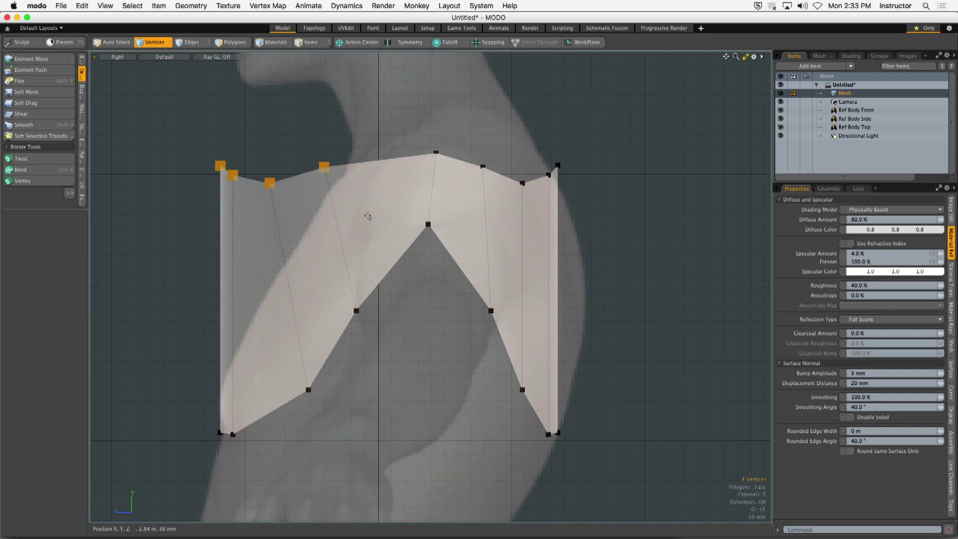
{"action": "key", "text": "r"}
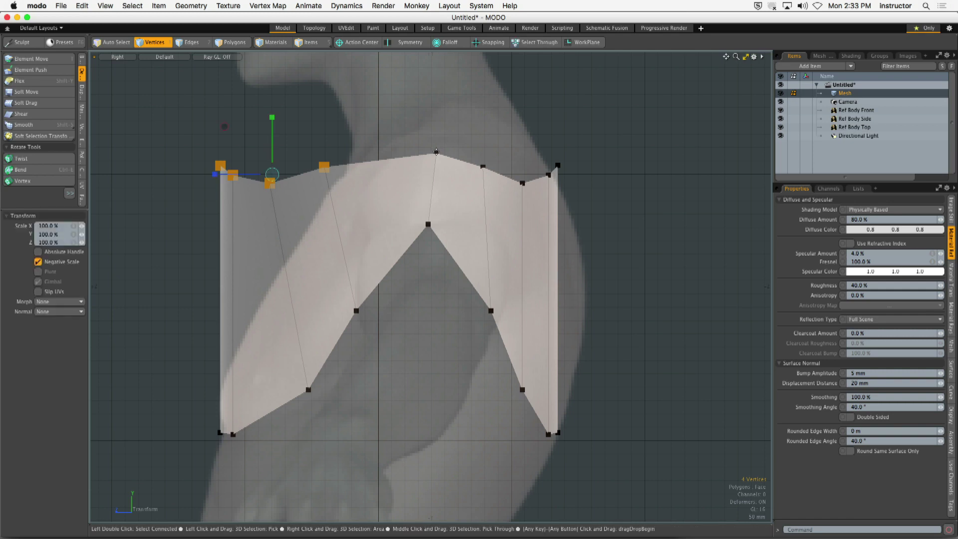
{"action": "left_click", "coordinate": [436, 152]}
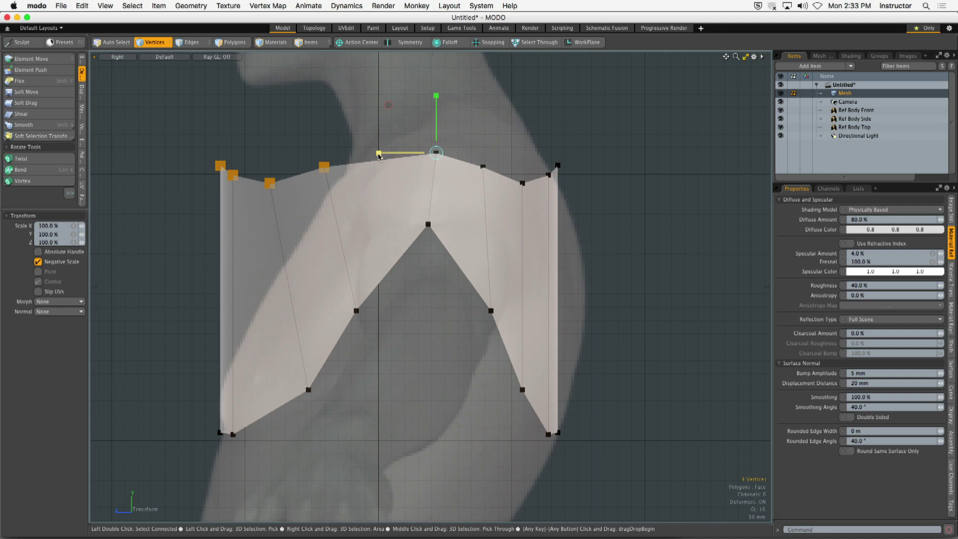
{"action": "left_click_drag", "start_coordinate": [378, 153], "coordinate": [413, 153]}
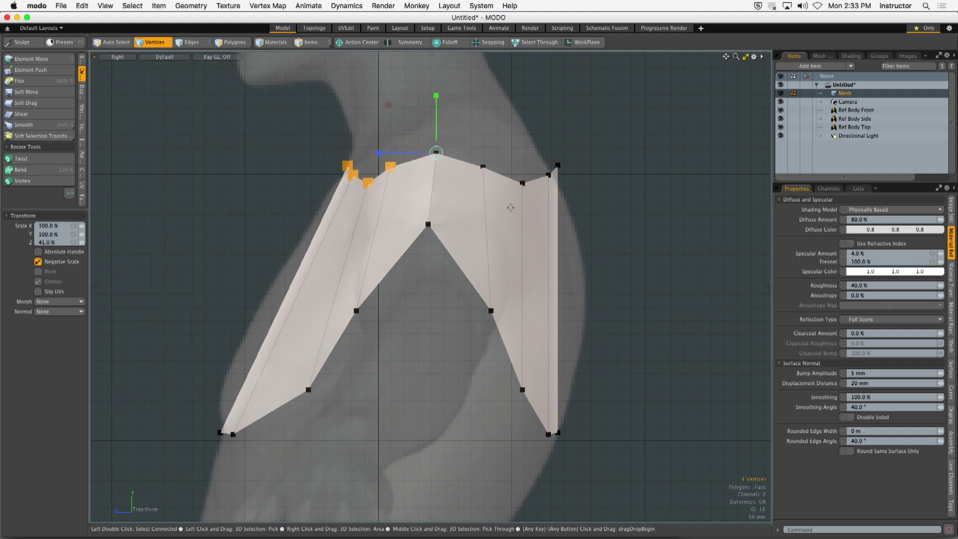
{"action": "key", "text": "Escape"}
{"action": "key", "text": "Escape"}
Inspect the mesh's neck opening in perspective and switch to the top view
{"action": "left_click_drag", "start_coordinate": [471, 226], "coordinate": [268, 209], "text": "alt"}
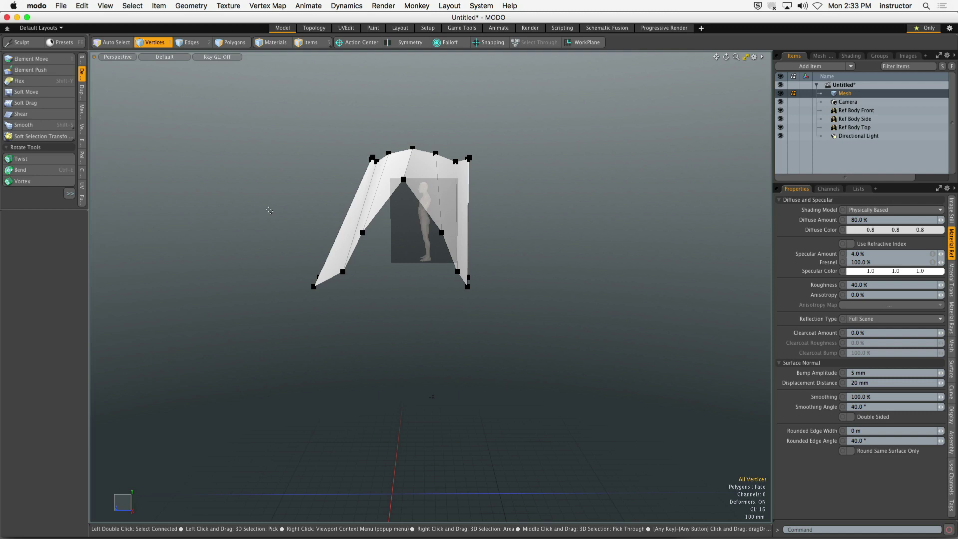
{"action": "left_click_drag", "start_coordinate": [269, 210], "coordinate": [483, 258], "text": "alt"}
{"action": "key", "text": "ctrl+space"}
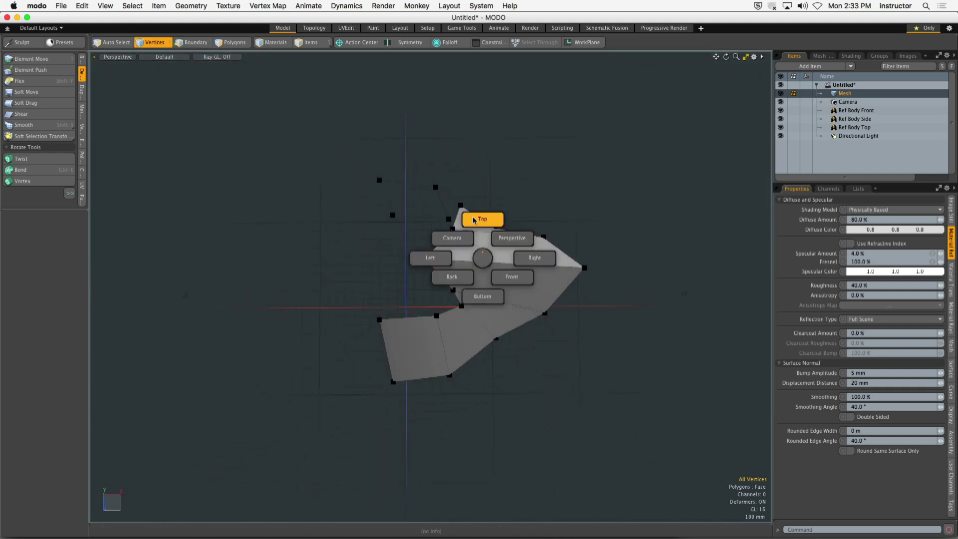
{"action": "left_click", "coordinate": [473, 220]}
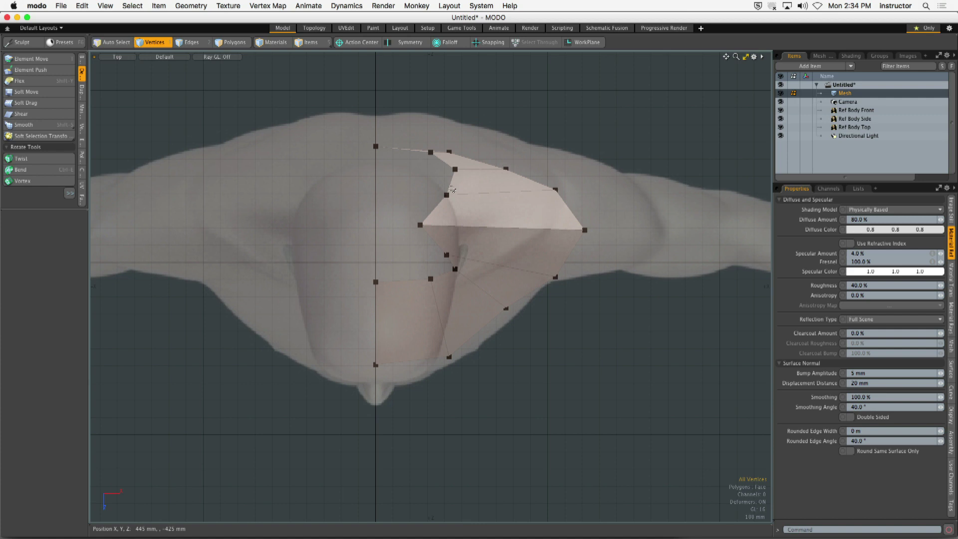
Try to move the neck opening's top shoulder vertex outward along the world X axis and undo it
{"action": "left_click_drag", "start_coordinate": [457, 198], "coordinate": [478, 225], "text": "ctrl+alt"}
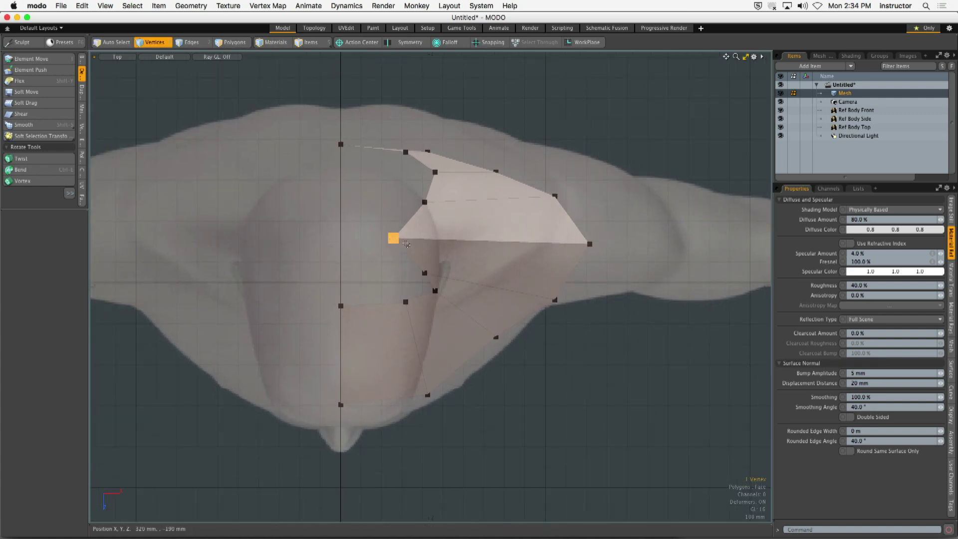
{"action": "key", "text": "w"}
{"action": "left_click_drag", "start_coordinate": [457, 263], "coordinate": [481, 150], "text": "alt"}
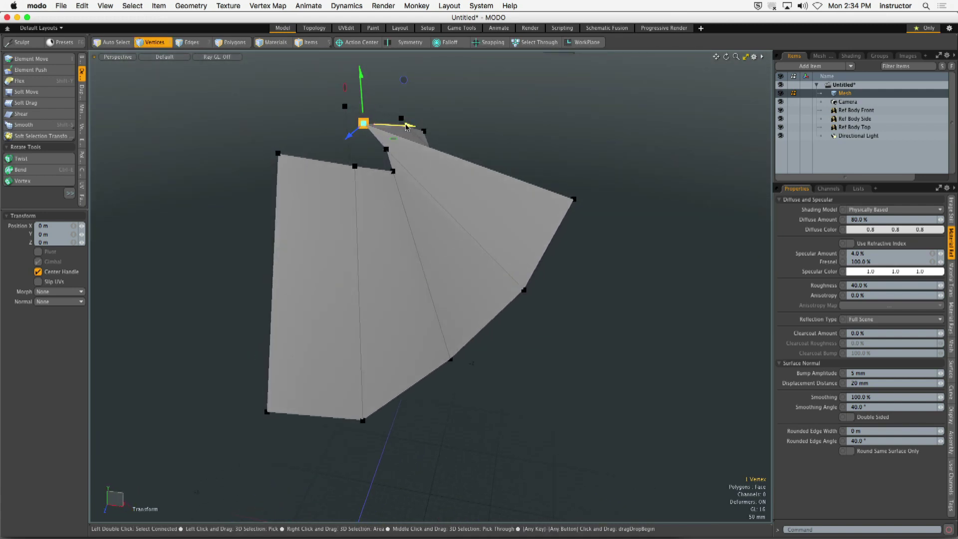
{"action": "left_click_drag", "start_coordinate": [407, 125], "coordinate": [436, 145]}
{"action": "scroll", "coordinate": [414, 138], "scroll_direction": "up", "scroll_amount": 4}
{"action": "key", "text": "super+z"}
{"action": "key", "text": "space"}
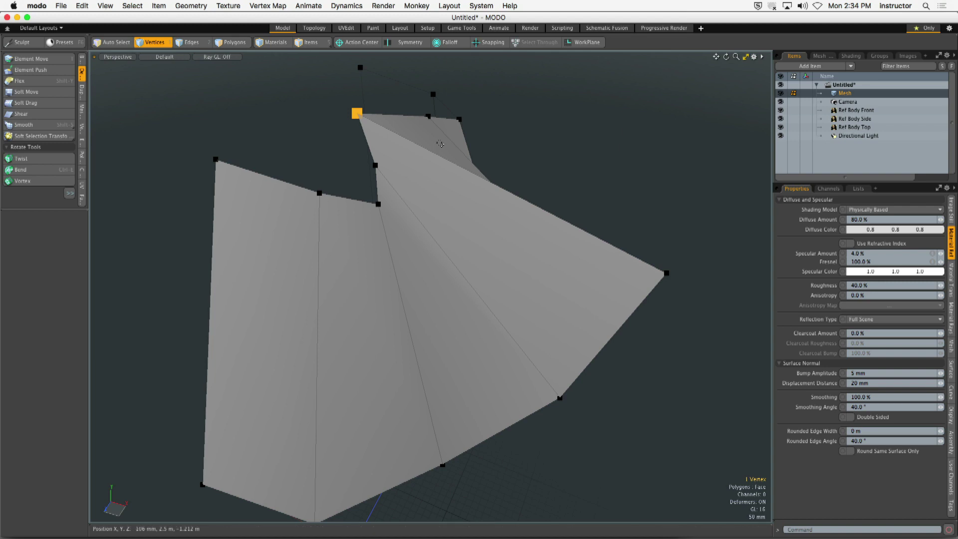
Set the action center to Selection for the selected shoulder vertex
{"action": "left_click_drag", "start_coordinate": [450, 130], "coordinate": [377, 137], "text": "alt"}
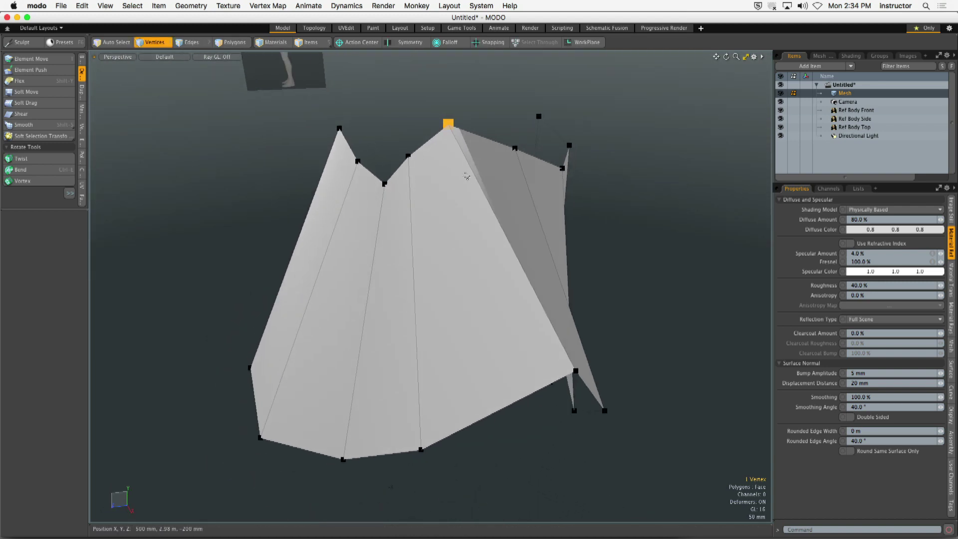
{"action": "mouse_move", "coordinate": [442, 122]}
{"action": "left_mouse_down", "text": "alt"}
{"action": "mouse_move", "coordinate": [479, 125]}
{"action": "mouse_move", "coordinate": [439, 124]}
{"action": "left_mouse_up", "text": "alt"}
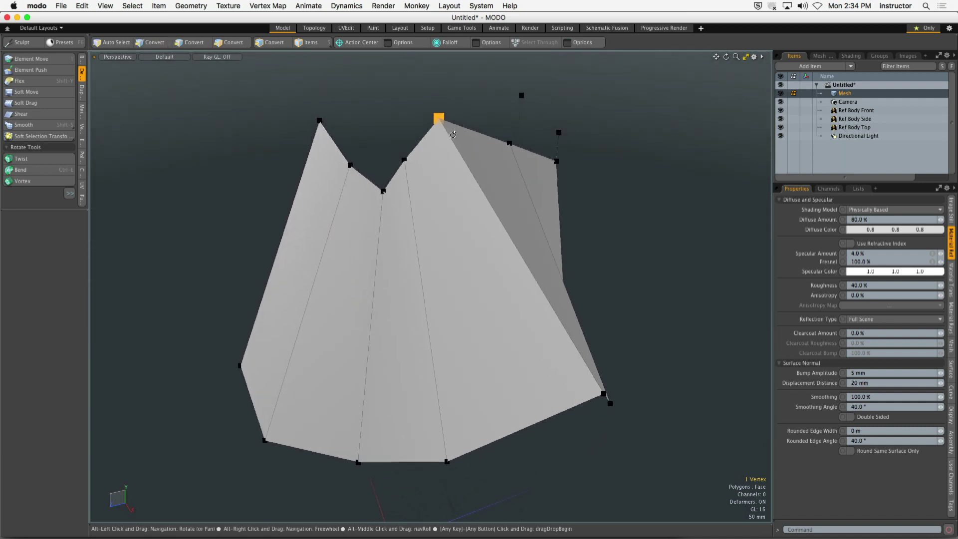
{"action": "left_click", "coordinate": [356, 42]}
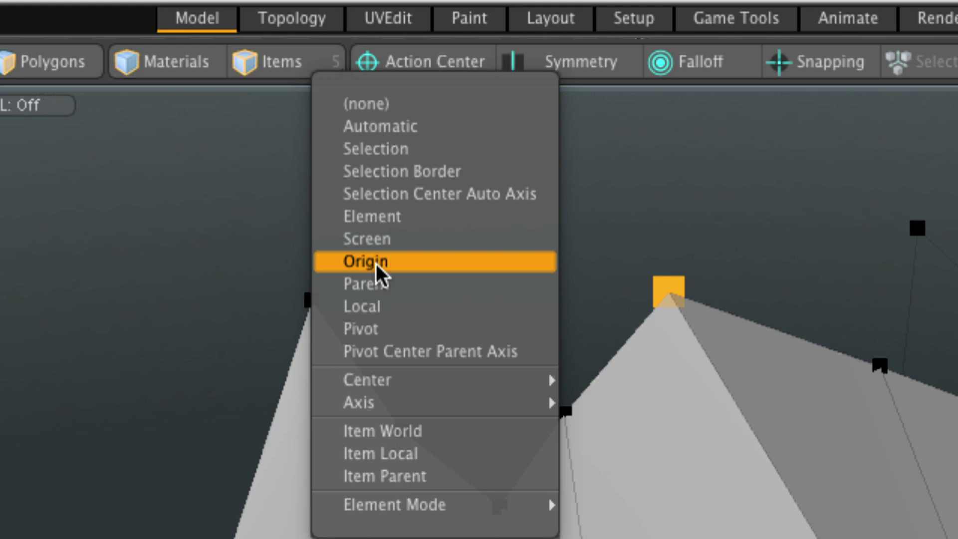
{"action": "left_click", "coordinate": [392, 148]}
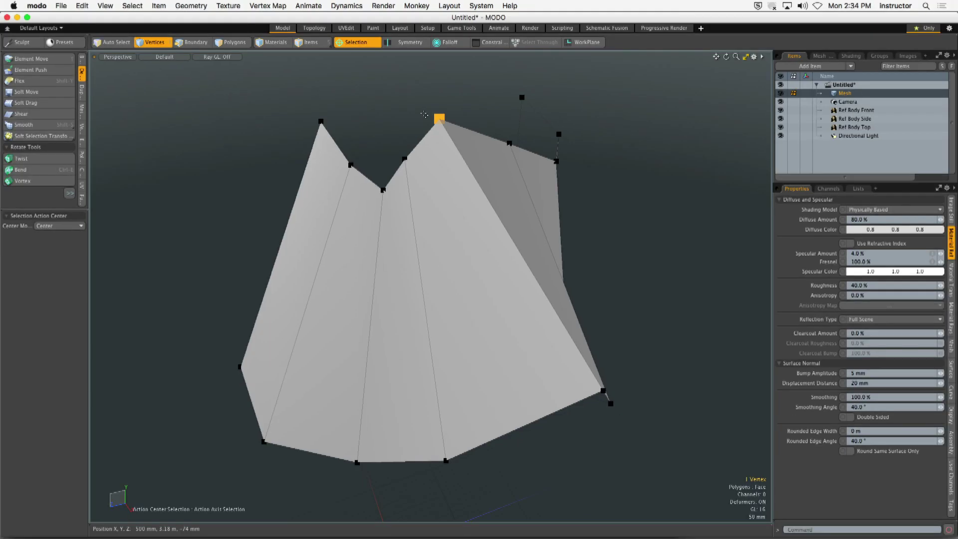
Move the neck opening's top shoulder vertex along the X axis of its selection-aligned handle
{"action": "key", "text": "w"}
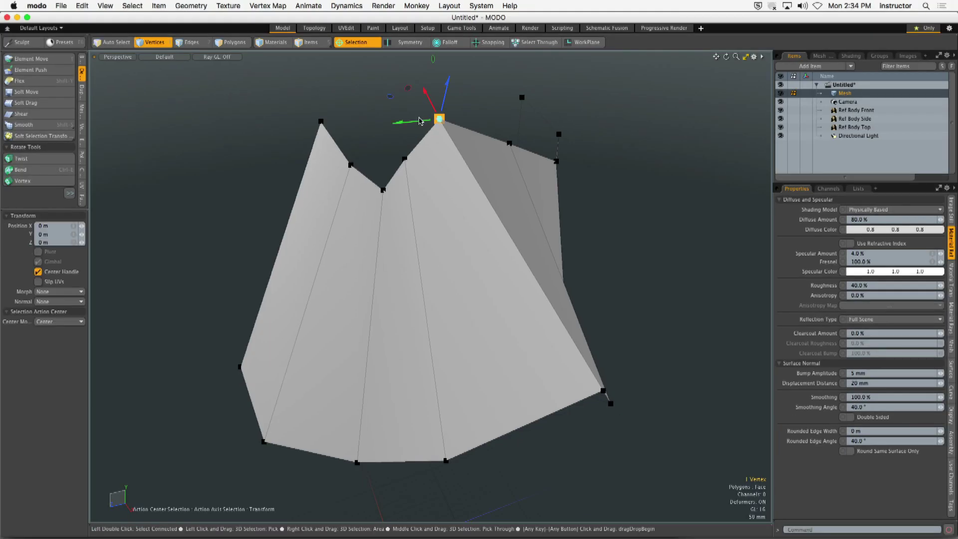
{"action": "left_click_drag", "start_coordinate": [424, 114], "coordinate": [320, 118], "text": "alt"}
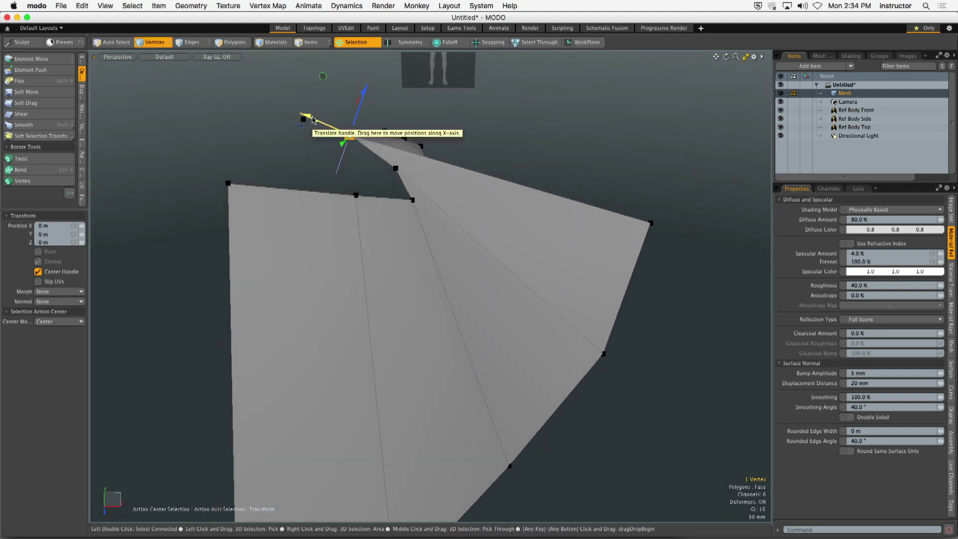
{"action": "left_click_drag", "start_coordinate": [310, 120], "coordinate": [353, 186]}
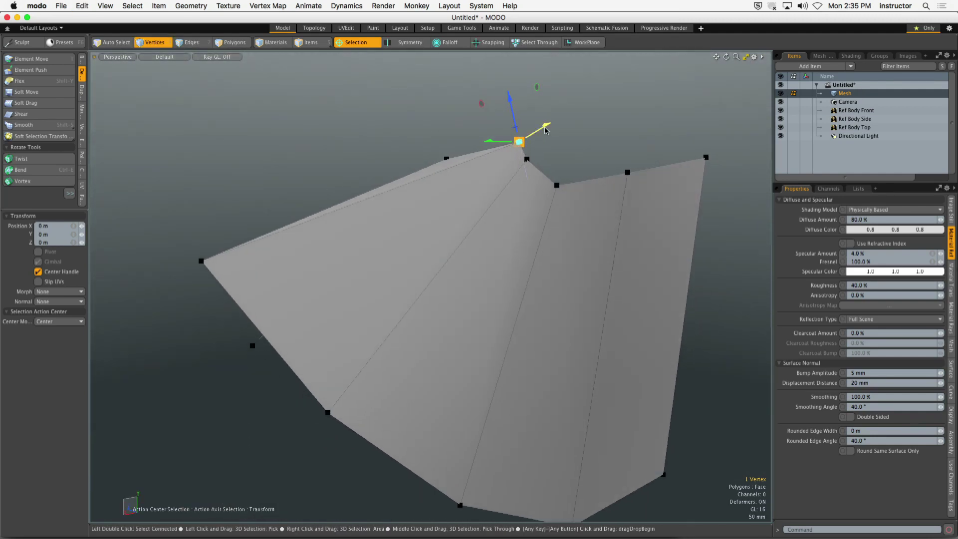
{"action": "left_click_drag", "start_coordinate": [545, 125], "coordinate": [462, 124]}
{"action": "key", "text": "q"}
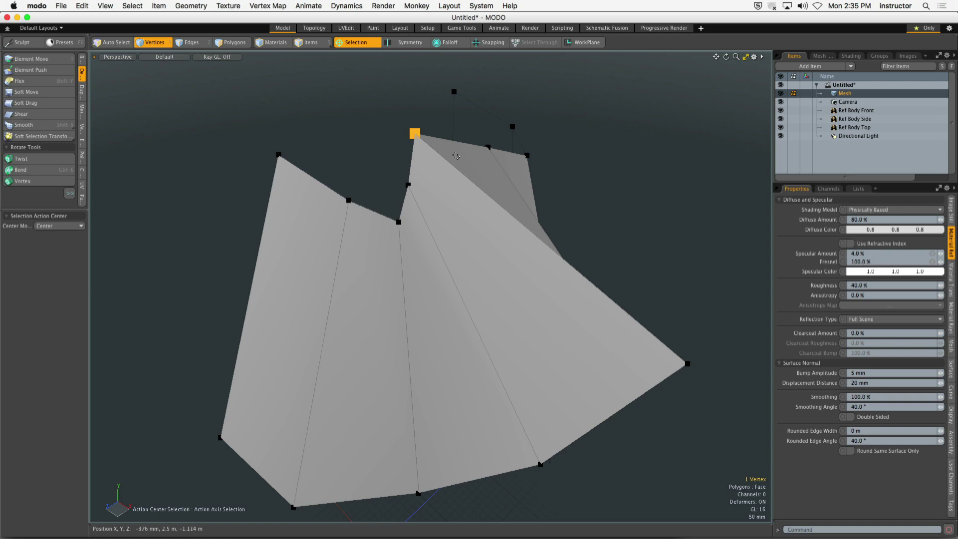
Set the action center to Element for the neck opening's selected top shoulder vertex
{"action": "left_click_drag", "start_coordinate": [455, 164], "coordinate": [426, 168], "text": "alt"}
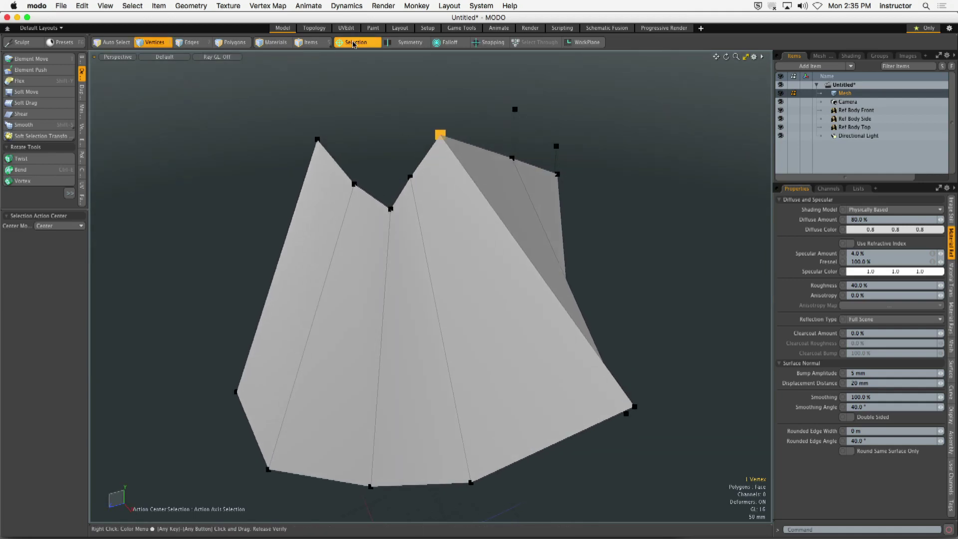
{"action": "left_click", "coordinate": [355, 44]}
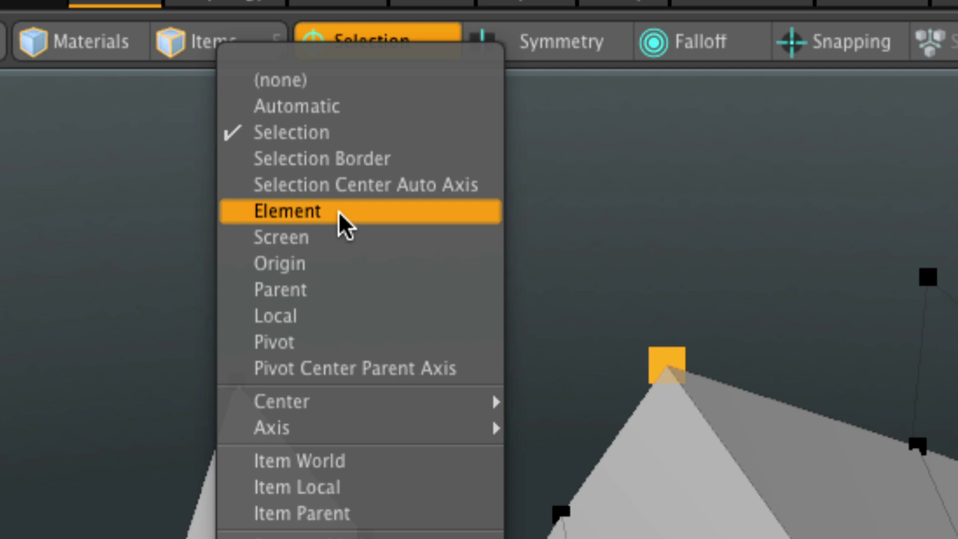
{"action": "left_click", "coordinate": [338, 211]}
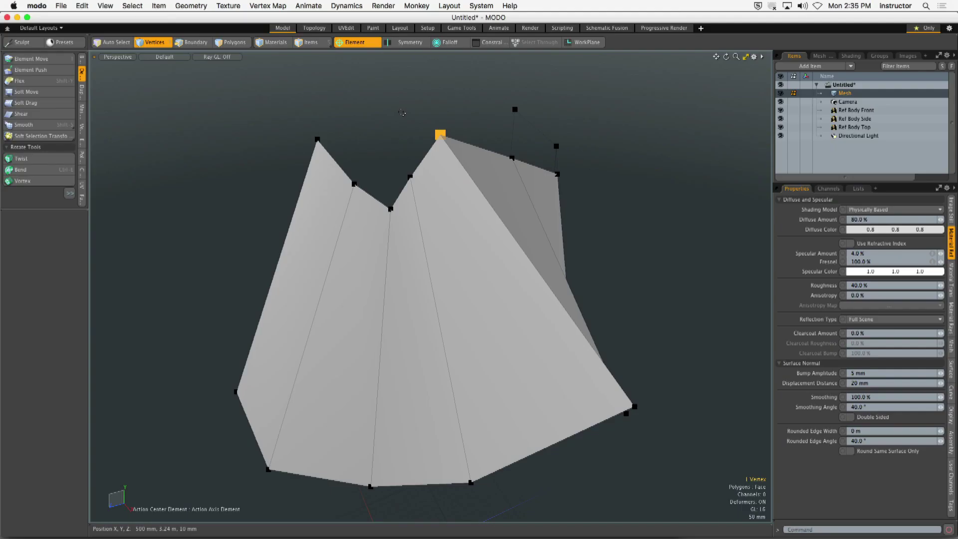
{"action": "left_click_drag", "start_coordinate": [422, 154], "coordinate": [402, 203], "text": "alt"}
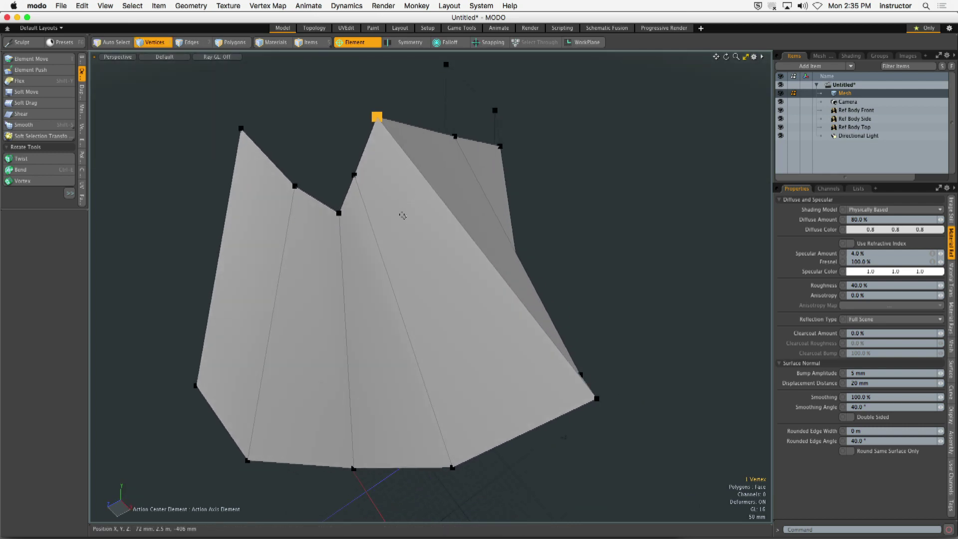
Slide the neck opening's top shoulder vertex outward along its shoulder edge by about 438 mm and check it in the top view
{"action": "key", "text": "w"}
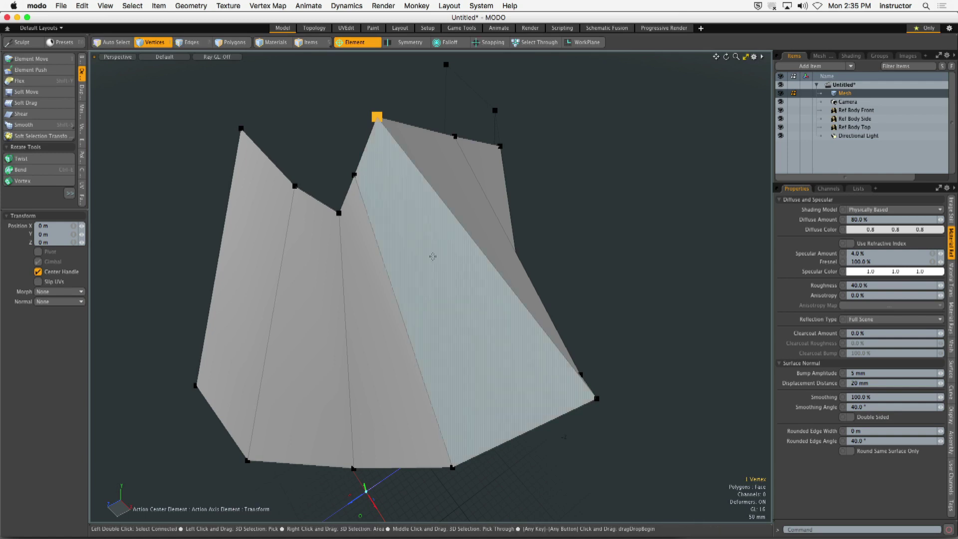
{"action": "left_click_drag", "start_coordinate": [432, 256], "coordinate": [438, 254], "text": "alt"}
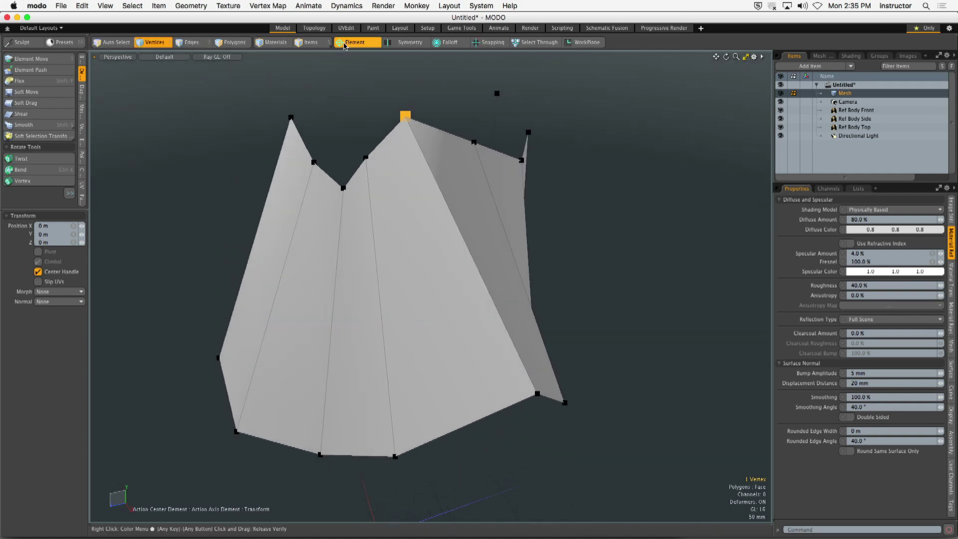
{"action": "left_click", "coordinate": [455, 220]}
{"action": "left_click_drag", "start_coordinate": [444, 262], "coordinate": [490, 233], "text": "alt"}
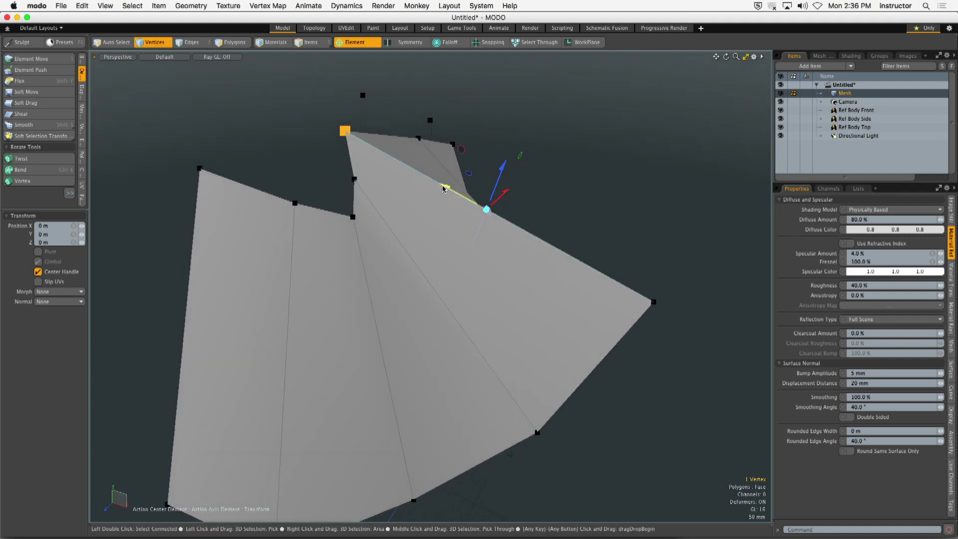
{"action": "left_click_drag", "start_coordinate": [446, 188], "coordinate": [401, 160]}
{"action": "left_click_drag", "start_coordinate": [487, 208], "coordinate": [485, 240]}
{"action": "key", "text": "ctrl+space"}
{"action": "left_click", "coordinate": [477, 179]}
{"action": "left_click_drag", "start_coordinate": [500, 299], "coordinate": [586, 279], "text": "alt"}
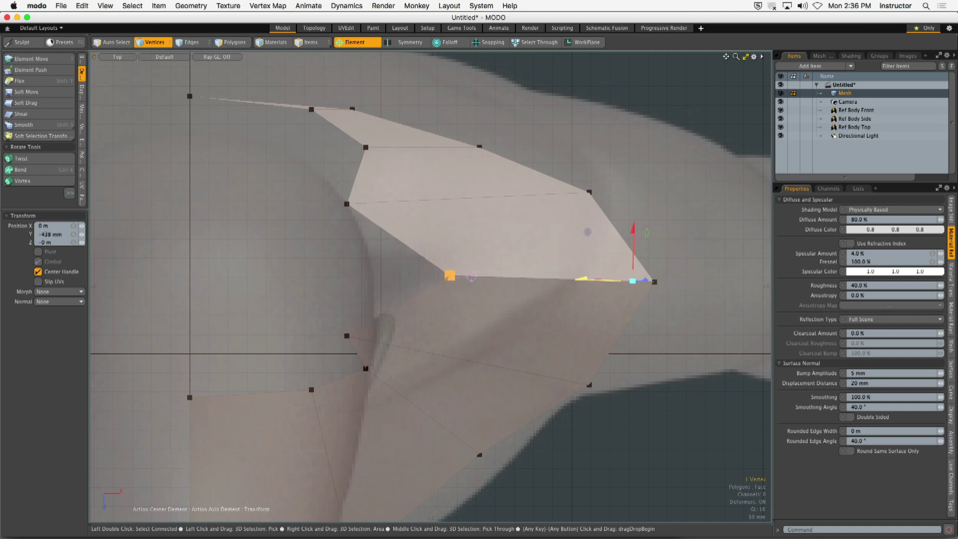
{"action": "key", "text": "space"}
Slide the back neck-opening vertex next to the shoulder outward along its own connecting edge in the top view
{"action": "left_click", "coordinate": [371, 220]}
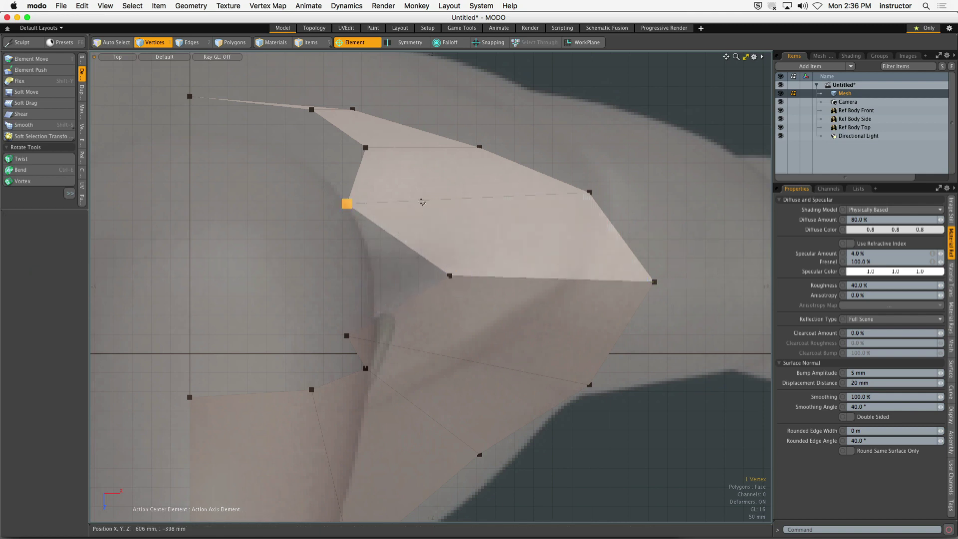
{"action": "key", "text": "y"}
{"action": "left_click", "coordinate": [424, 201]}
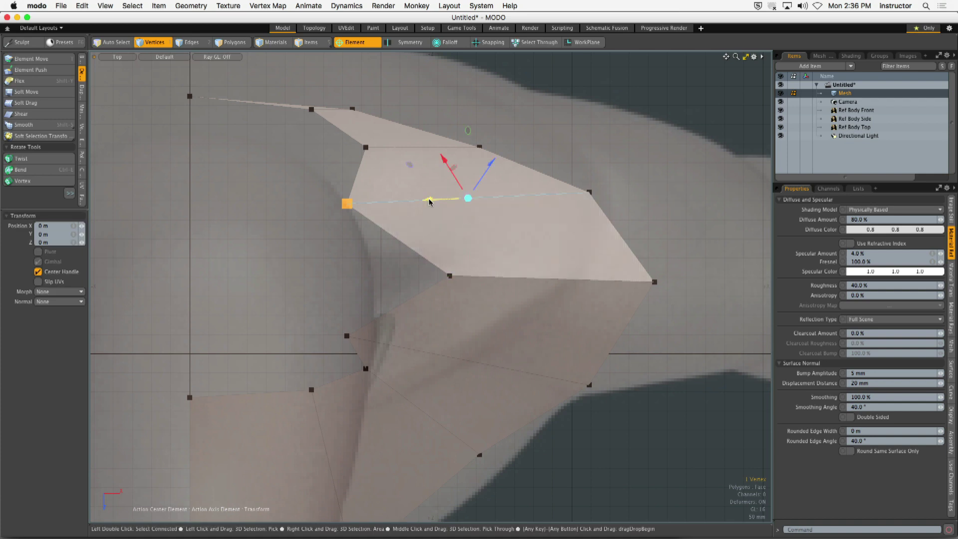
{"action": "left_click_drag", "start_coordinate": [429, 201], "coordinate": [525, 198]}
{"action": "key", "text": "space"}
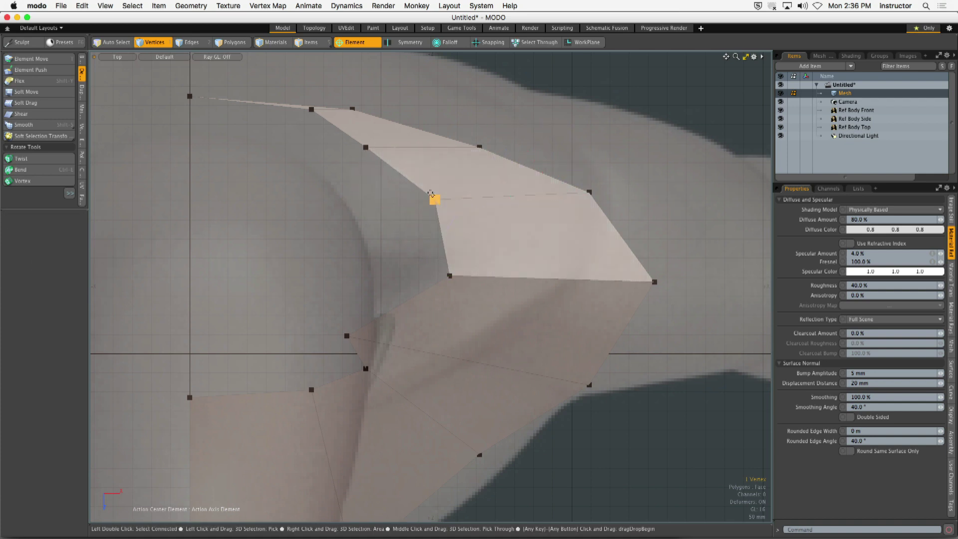
Slide the front neck-opening vertex next to the shoulder outward along its connecting edge by about 292 mm
{"action": "left_click", "coordinate": [347, 336]}
{"action": "key", "text": "y"}
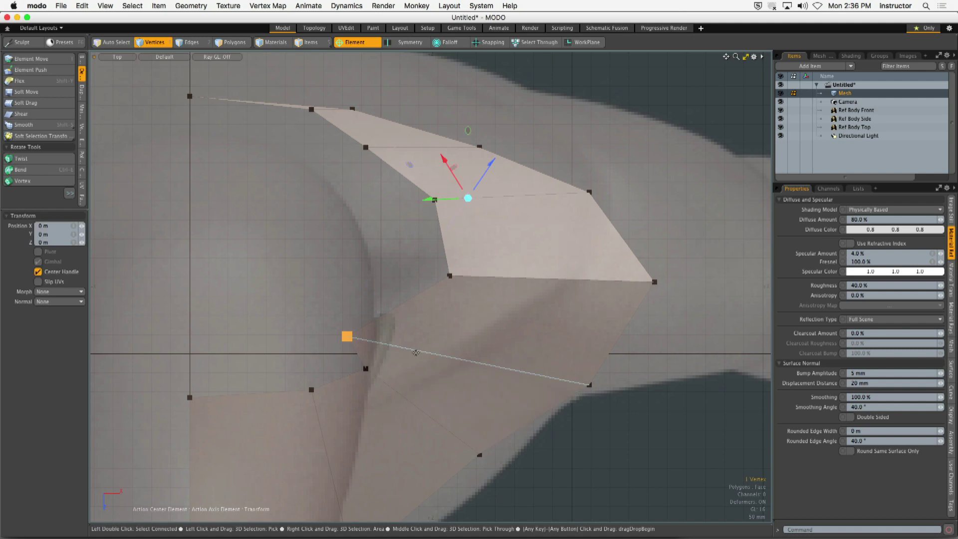
{"action": "left_click", "coordinate": [416, 353]}
{"action": "left_click_drag", "start_coordinate": [429, 350], "coordinate": [511, 369]}
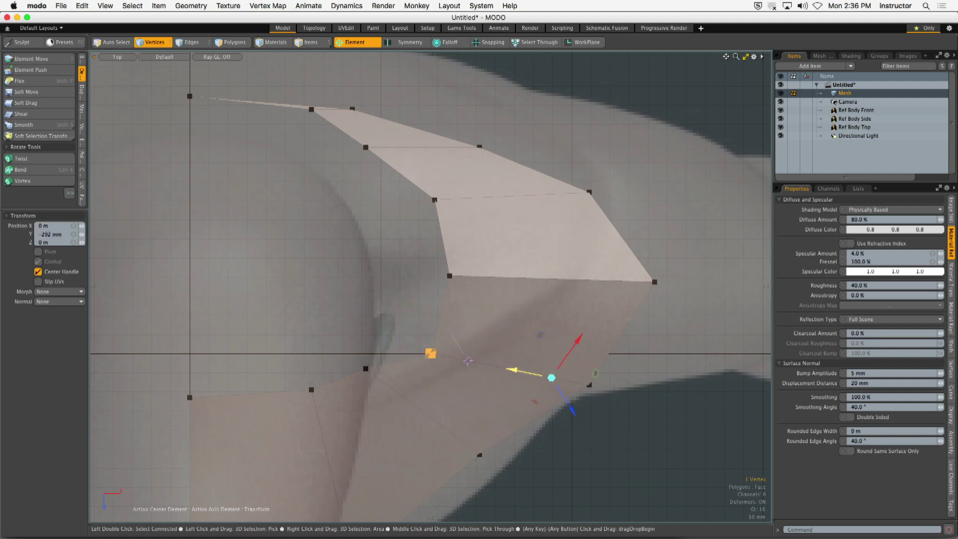
{"action": "key", "text": "space"}
Slide the following front neck-opening vertex, closer to the centre line, outward along its edge by about 132 mm
{"action": "key", "text": "2"}
{"action": "left_click", "coordinate": [392, 391]}
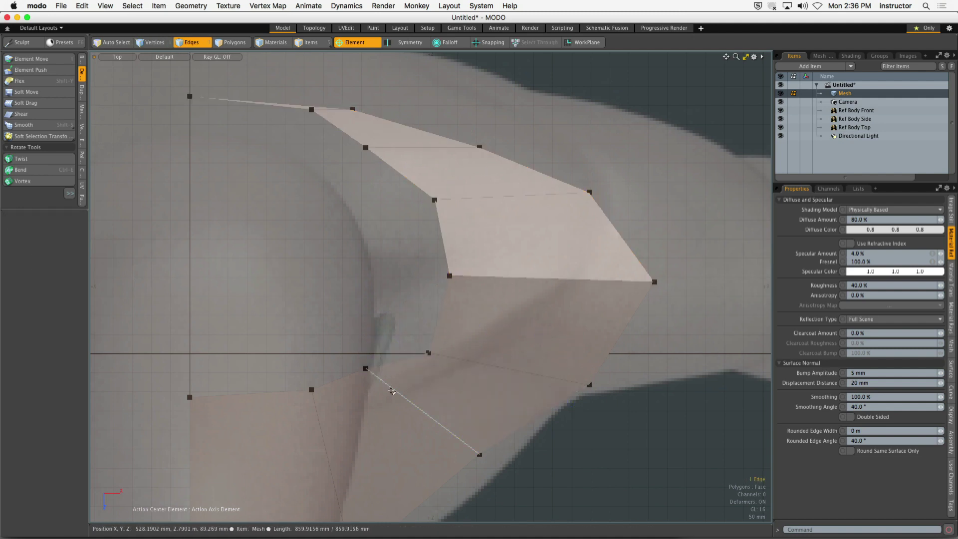
{"action": "key", "text": "1"}
{"action": "left_click", "coordinate": [363, 372]}
{"action": "key", "text": "w"}
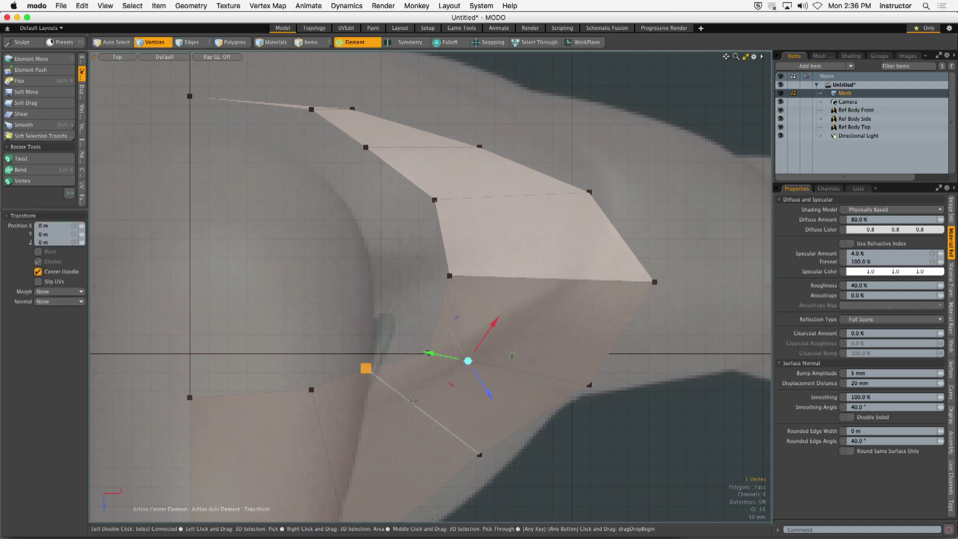
{"action": "left_click_drag", "start_coordinate": [423, 402], "coordinate": [431, 390], "text": "alt+shift"}
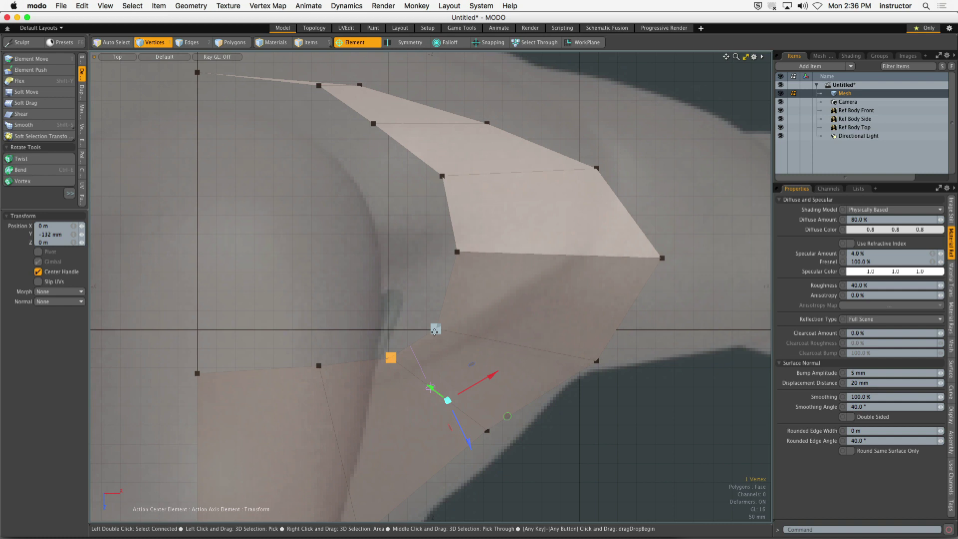
{"action": "key", "text": "space"}
{"action": "left_click", "coordinate": [439, 299]}
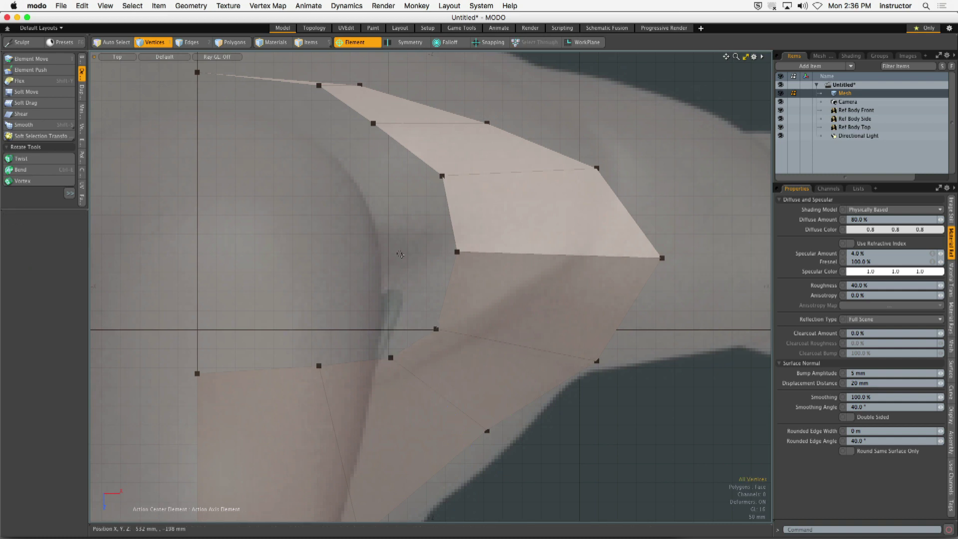
Clear the action center and raise the front and back neck-opening vertices beside the shoulder in perspective
{"action": "left_click_drag", "start_coordinate": [433, 329], "coordinate": [431, 243], "text": "alt"}
{"action": "left_click_drag", "start_coordinate": [401, 223], "coordinate": [427, 272], "text": "alt"}
{"action": "left_click", "coordinate": [427, 272]}
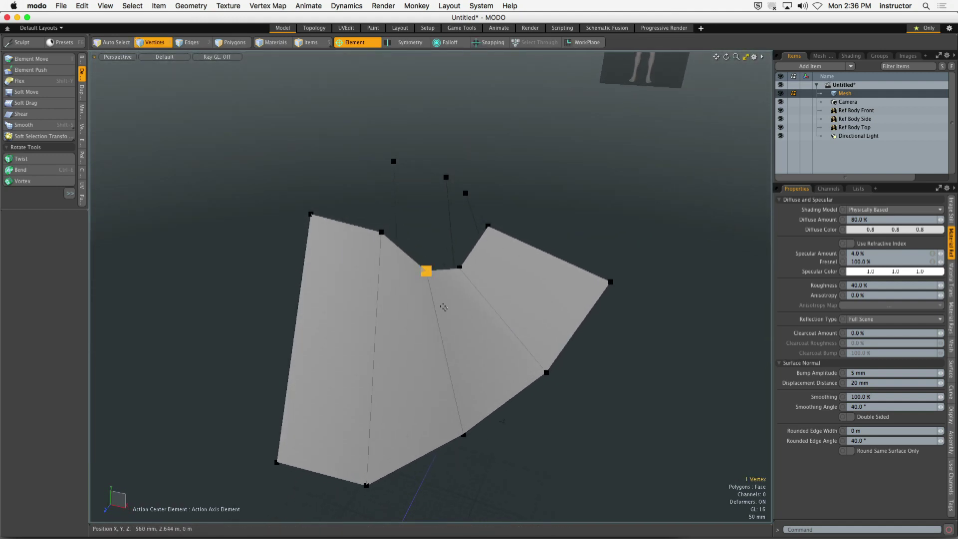
{"action": "key", "text": "w"}
{"action": "left_click_drag", "start_coordinate": [440, 329], "coordinate": [494, 249]}
{"action": "key", "text": "space"}
{"action": "left_click", "coordinate": [552, 254], "text": "shift"}
{"action": "left_click", "coordinate": [351, 45]}
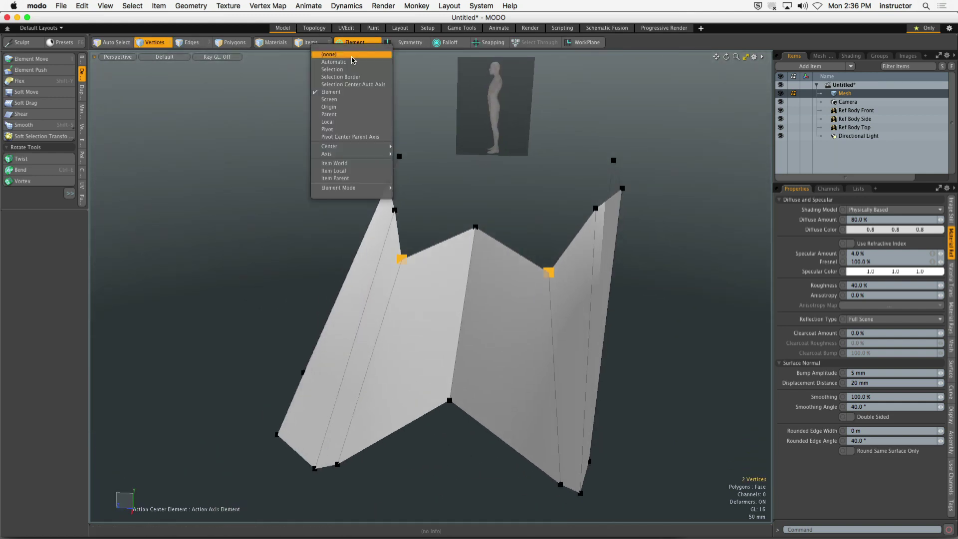
{"action": "left_click", "coordinate": [337, 136]}
{"action": "key", "text": "w"}
{"action": "left_click_drag", "start_coordinate": [475, 232], "coordinate": [335, 257]}
{"action": "scroll", "coordinate": [434, 225], "scroll_direction": "down", "scroll_amount": 3}
Raise a further pair of front and back neck-opening vertices to even out the opening's rim
{"action": "key", "text": "q"}
{"action": "left_click", "coordinate": [381, 216]}
{"action": "left_click", "coordinate": [438, 261], "text": "shift"}
{"action": "mouse_move", "coordinate": [438, 262]}
{"action": "left_mouse_down", "text": "alt"}
{"action": "mouse_move", "coordinate": [432, 283]}
{"action": "mouse_move", "coordinate": [439, 270]}
{"action": "left_mouse_up", "text": "alt"}
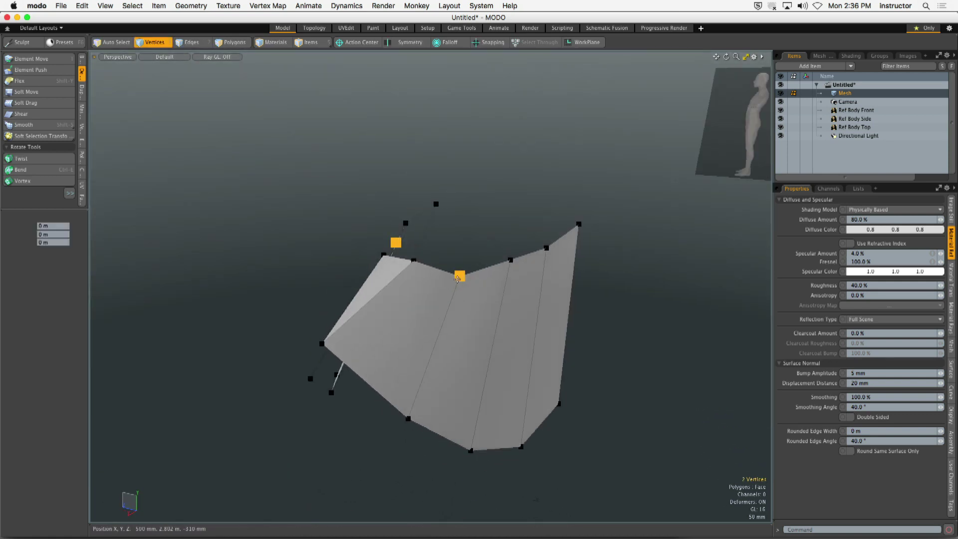
{"action": "key", "text": "w"}
{"action": "left_click_drag", "start_coordinate": [425, 231], "coordinate": [409, 257]}
{"action": "key", "text": "q"}
Set the action center to Element and slide the middle front neck-opening vertex slightly down along its edge
{"action": "left_click", "coordinate": [421, 266]}
{"action": "key", "text": "w"}
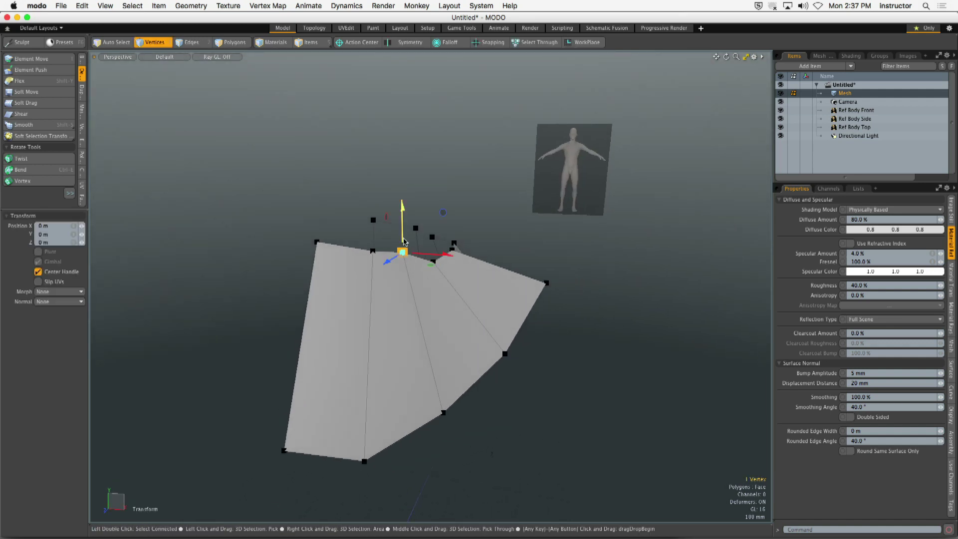
{"action": "left_click", "coordinate": [357, 42]}
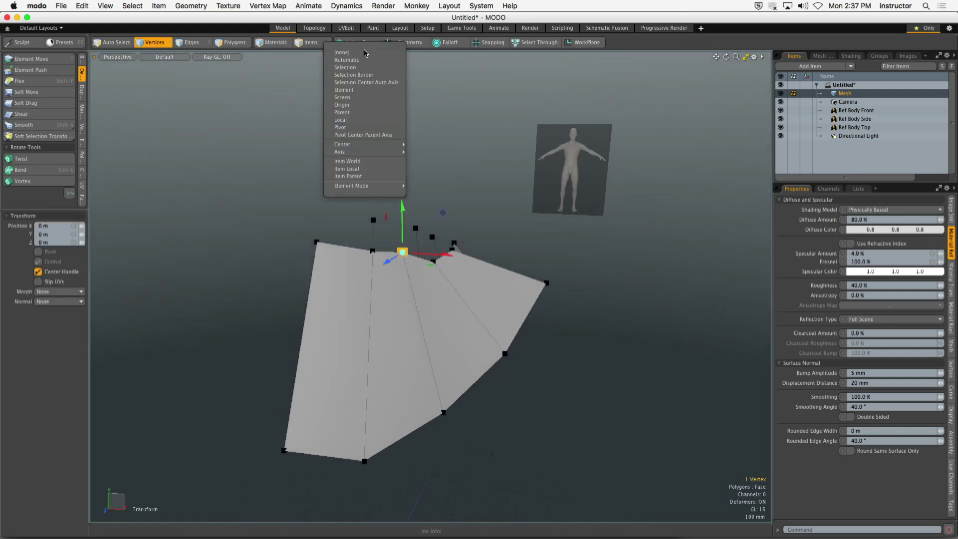
{"action": "left_click", "coordinate": [363, 90]}
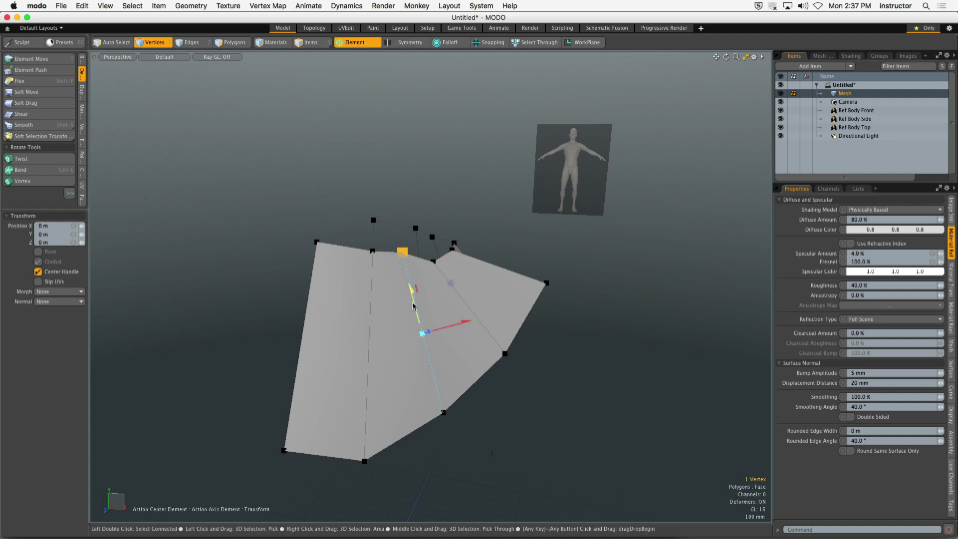
{"action": "left_click_drag", "start_coordinate": [413, 306], "coordinate": [415, 314]}
{"action": "key", "text": "Escape"}
Compare the half-torso mesh as a smoothed subdivision surface and as plain polygons
{"action": "left_click_drag", "start_coordinate": [373, 228], "coordinate": [444, 283], "text": "alt"}
{"action": "key", "text": "Tab"}
{"action": "key", "text": "Tab"}
{"action": "key", "text": "Tab"}
{"action": "key", "text": "Tab"}
{"action": "key", "text": "Tab"}
{"action": "key", "text": "Tab"}
{"action": "key", "text": "Tab"}
{"action": "key", "text": "Tab"}
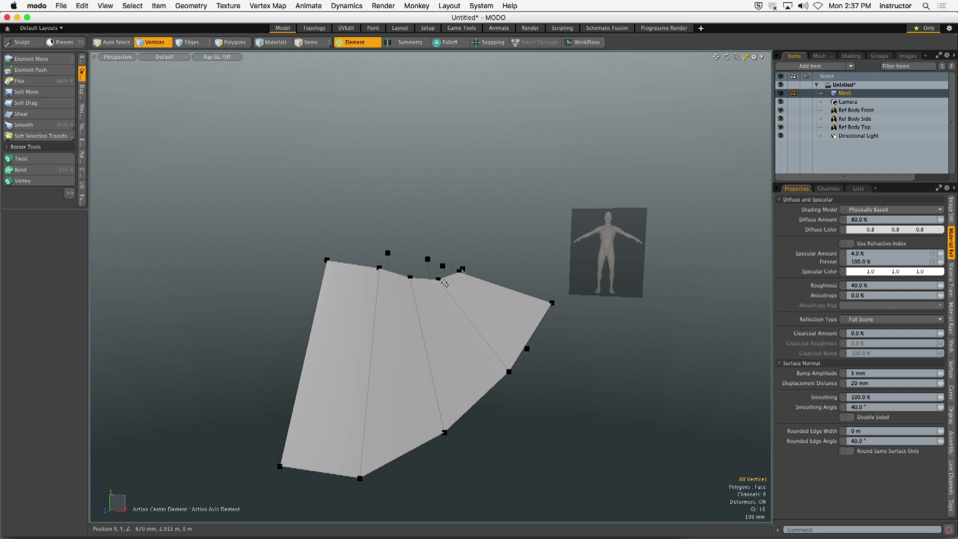
In the front view, clear the action center and move the three shoulder-side neck vertices up and outward onto the reference shoulder line
{"action": "key", "text": "KP_2"}
{"action": "left_click_drag", "start_coordinate": [444, 293], "coordinate": [430, 270], "text": "alt+shift"}
{"action": "scroll", "coordinate": [430, 269], "scroll_direction": "up", "scroll_amount": 3}
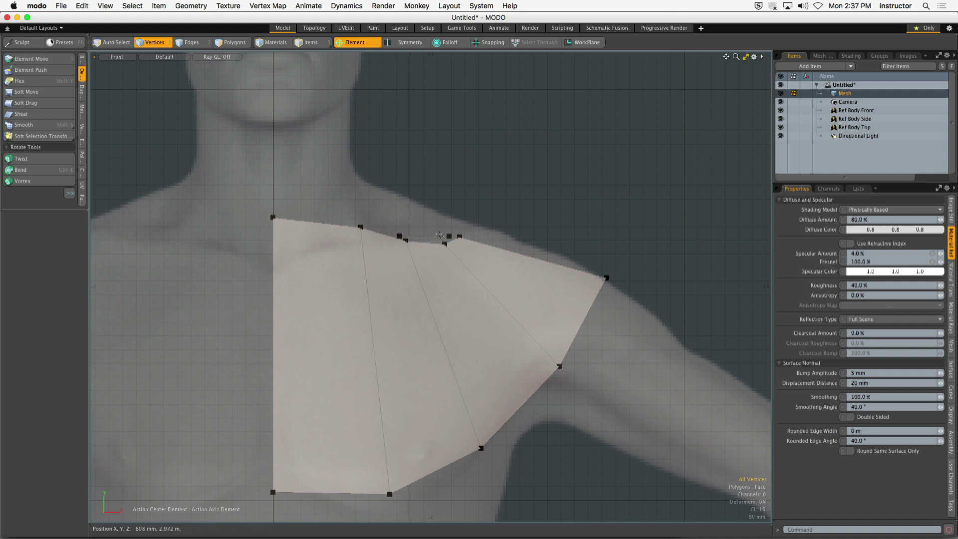
{"action": "right_click_drag", "start_coordinate": [423, 209], "coordinate": [476, 269]}
{"action": "key", "text": "y"}
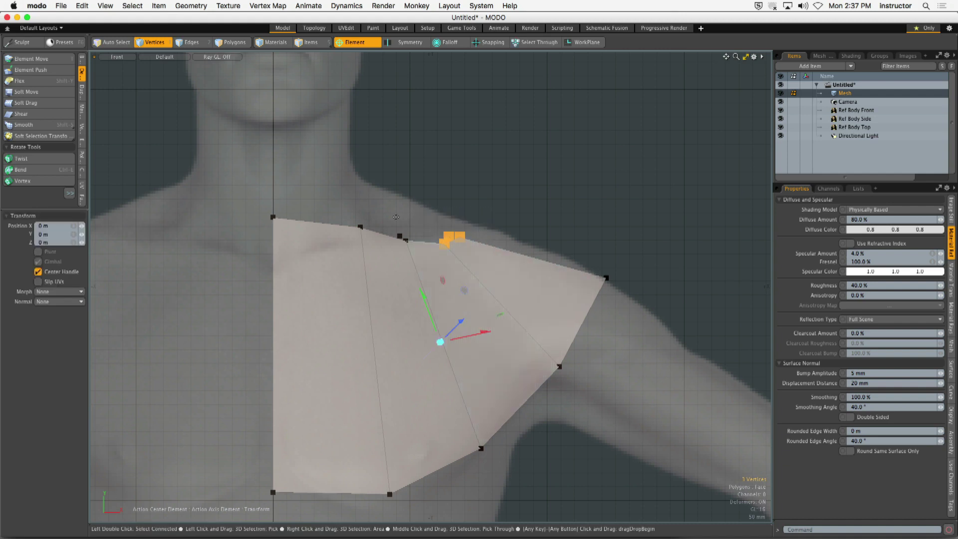
{"action": "left_click", "coordinate": [363, 43]}
{"action": "left_click", "coordinate": [406, 138]}
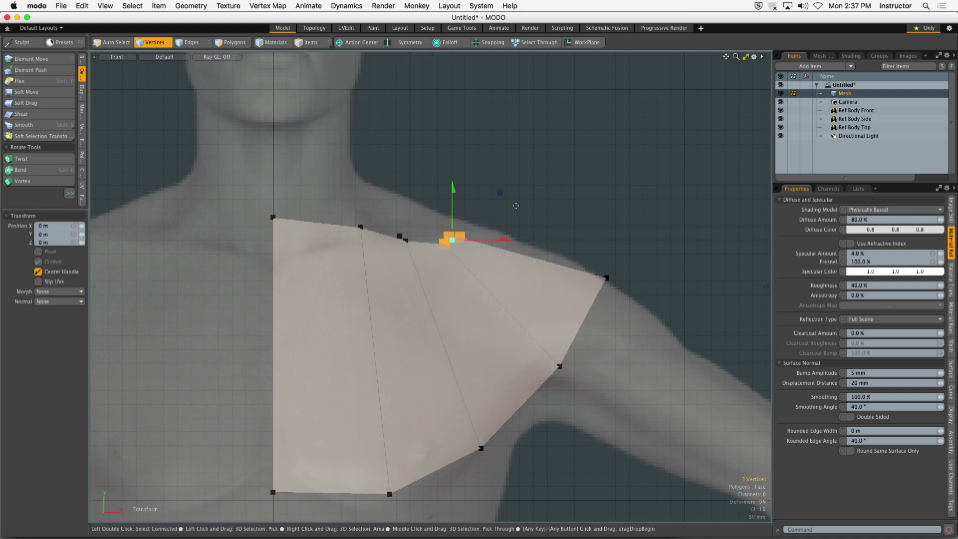
{"action": "left_click_drag", "start_coordinate": [517, 206], "coordinate": [517, 179]}
{"action": "key", "text": "space"}
Raise the pair of neck-opening vertices just inside the shoulder group towards the reference shoulder line
{"action": "right_click_drag", "start_coordinate": [391, 212], "coordinate": [433, 259]}
{"action": "key", "text": "y"}
{"action": "left_click_drag", "start_coordinate": [451, 194], "coordinate": [449, 178]}
{"action": "key", "text": "space"}
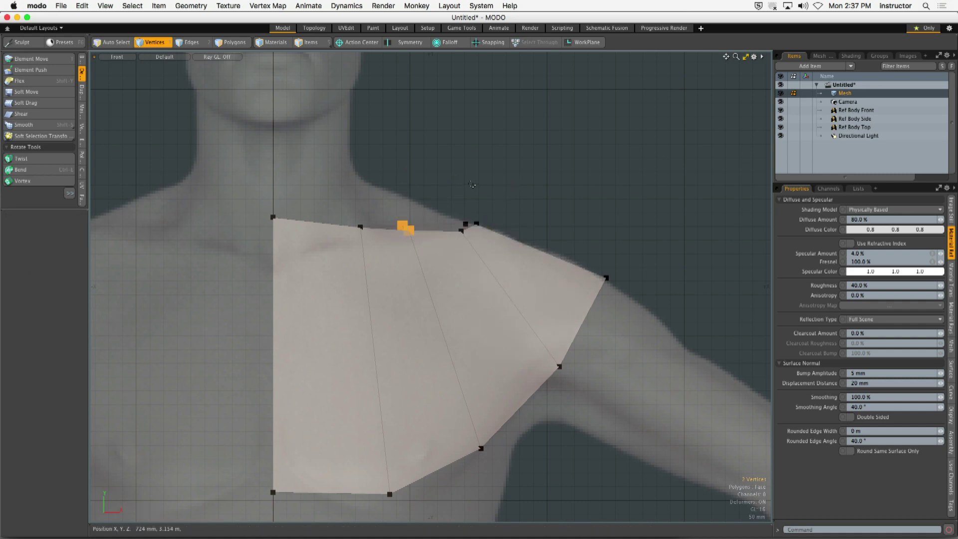
{"action": "left_click", "coordinate": [472, 185]}
{"action": "scroll", "coordinate": [449, 208], "scroll_direction": "down", "scroll_amount": 2}
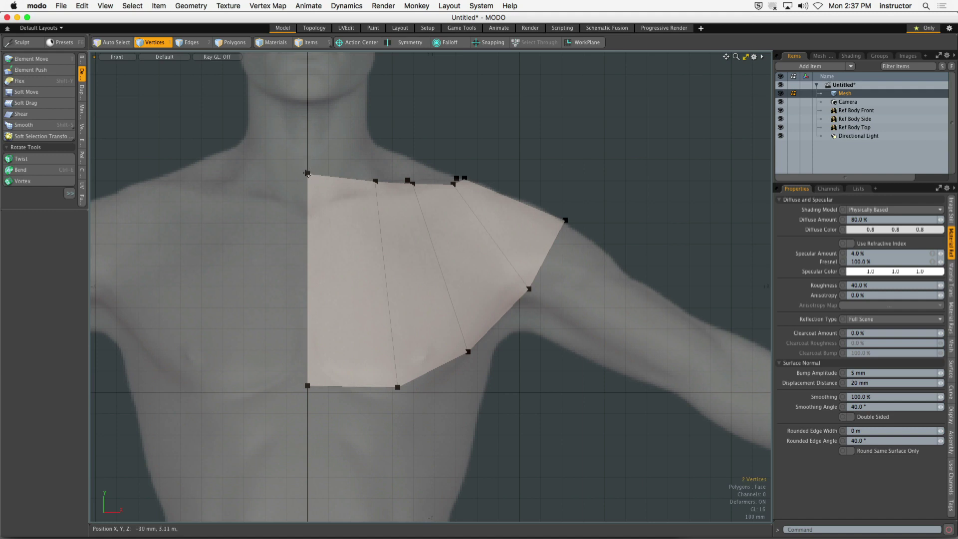
Lower the two centre-line neck vertices by about 165 mm and the adjacent front and back pair by about 65 mm
{"action": "right_click_drag", "start_coordinate": [274, 132], "coordinate": [332, 197]}
{"action": "key", "text": "y"}
{"action": "left_click_drag", "start_coordinate": [313, 139], "coordinate": [314, 173]}
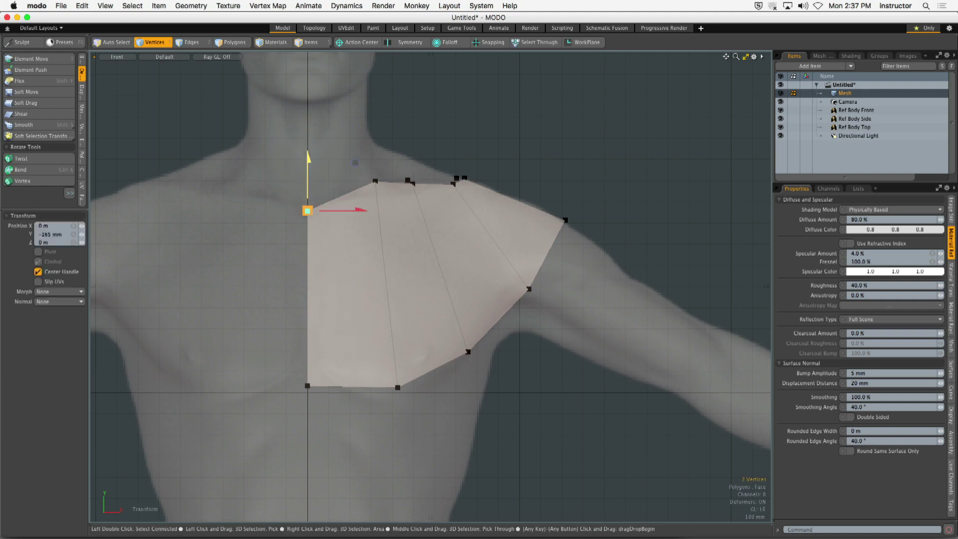
{"action": "key", "text": "space"}
{"action": "right_click_drag", "start_coordinate": [353, 160], "coordinate": [405, 214]}
{"action": "key", "text": "y"}
{"action": "left_click_drag", "start_coordinate": [375, 156], "coordinate": [375, 170]}
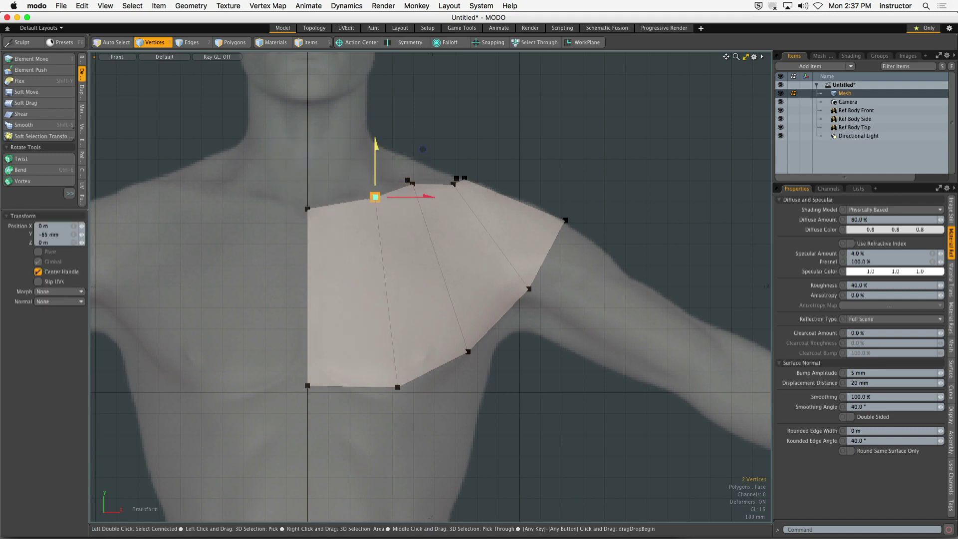
{"action": "key", "text": "space"}
Lower the third pair of neck-opening vertices from the centre line slightly to even out the neckline
{"action": "right_click_drag", "start_coordinate": [394, 160], "coordinate": [424, 195]}
{"action": "key", "text": "y"}
{"action": "left_click_drag", "start_coordinate": [410, 156], "coordinate": [410, 160]}
{"action": "key", "text": "space"}
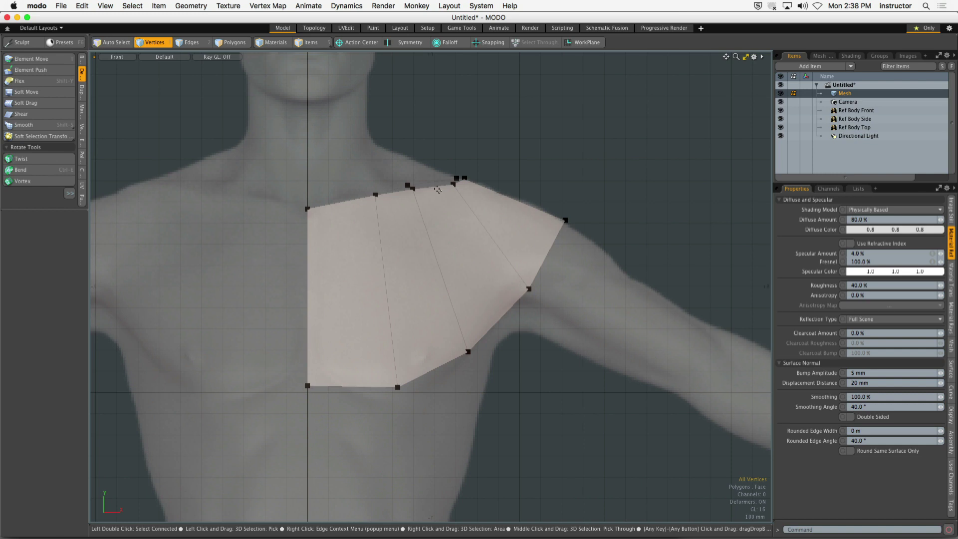
Examine the polygons and vertices around the shoulder and neck opening in perspective
{"action": "key", "text": "3"}
{"action": "mouse_move", "coordinate": [359, 309]}
{"action": "left_mouse_down"}
{"action": "mouse_move", "coordinate": [470, 271]}
{"action": "mouse_move", "coordinate": [507, 241]}
{"action": "mouse_move", "coordinate": [549, 226]}
{"action": "mouse_move", "coordinate": [464, 257]}
{"action": "mouse_move", "coordinate": [406, 258]}
{"action": "mouse_move", "coordinate": [557, 273]}
{"action": "left_mouse_up"}
{"action": "key", "text": "KP_Decimal"}
{"action": "mouse_move", "coordinate": [557, 274]}
{"action": "left_mouse_down", "text": "alt"}
{"action": "mouse_move", "coordinate": [440, 265]}
{"action": "mouse_move", "coordinate": [400, 242]}
{"action": "mouse_move", "coordinate": [394, 193]}
{"action": "mouse_move", "coordinate": [457, 187]}
{"action": "mouse_move", "coordinate": [387, 195]}
{"action": "mouse_move", "coordinate": [444, 200]}
{"action": "mouse_move", "coordinate": [489, 254]}
{"action": "mouse_move", "coordinate": [442, 271]}
{"action": "mouse_move", "coordinate": [456, 159]}
{"action": "mouse_move", "coordinate": [494, 137]}
{"action": "mouse_move", "coordinate": [523, 150]}
{"action": "mouse_move", "coordinate": [539, 141]}
{"action": "left_mouse_up", "text": "alt"}
{"action": "left_click", "coordinate": [467, 180]}
{"action": "key", "text": "1"}
{"action": "left_click", "coordinate": [435, 260]}
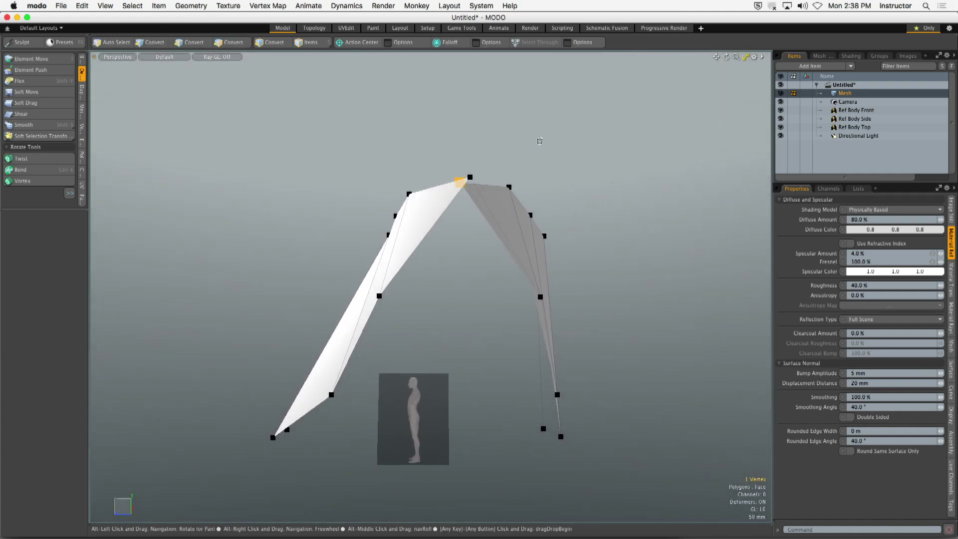
{"action": "key", "text": "w"}
{"action": "left_click_drag", "start_coordinate": [499, 165], "coordinate": [452, 222], "text": "alt"}
{"action": "key", "text": "space"}
{"action": "key", "text": "space"}
{"action": "key", "text": "space"}
{"action": "left_click", "coordinate": [459, 305]}
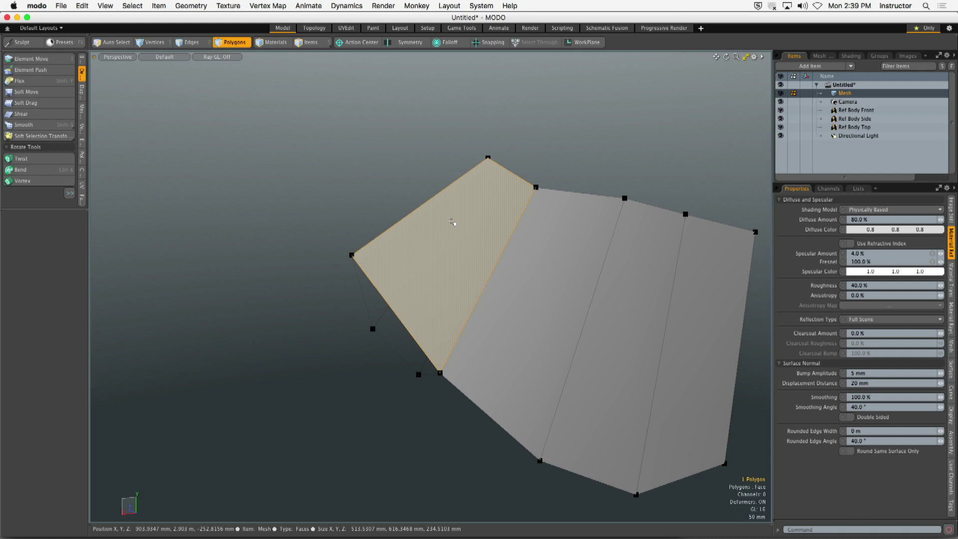
{"action": "key", "text": "1"}
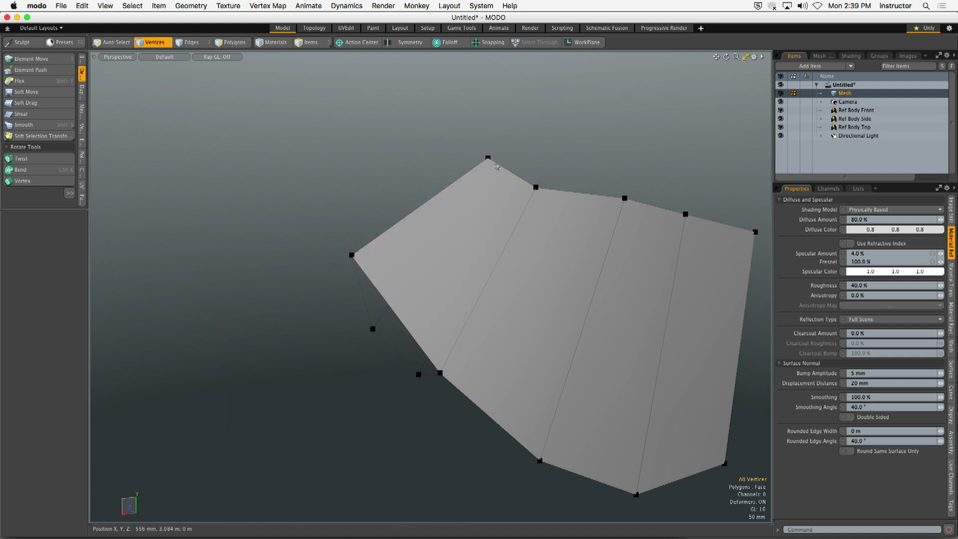
Preview the half-torso mesh as a subdivision surface, return it to faceted polygons and inspect it from the side
{"action": "left_click_drag", "start_coordinate": [452, 222], "coordinate": [462, 293], "text": "alt"}
{"action": "key", "text": "Tab"}
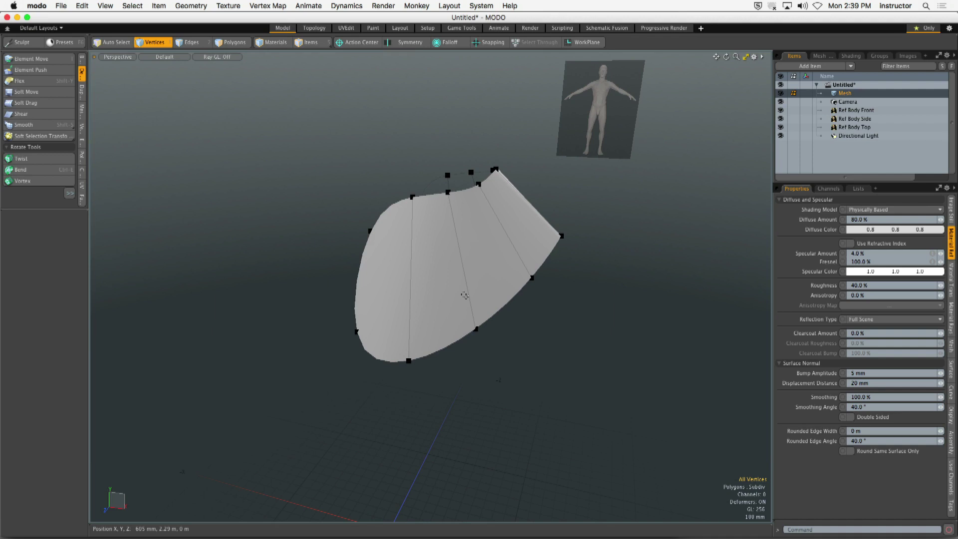
{"action": "key", "text": "Tab"}
{"action": "left_click_drag", "start_coordinate": [609, 218], "coordinate": [385, 252], "text": "alt"}
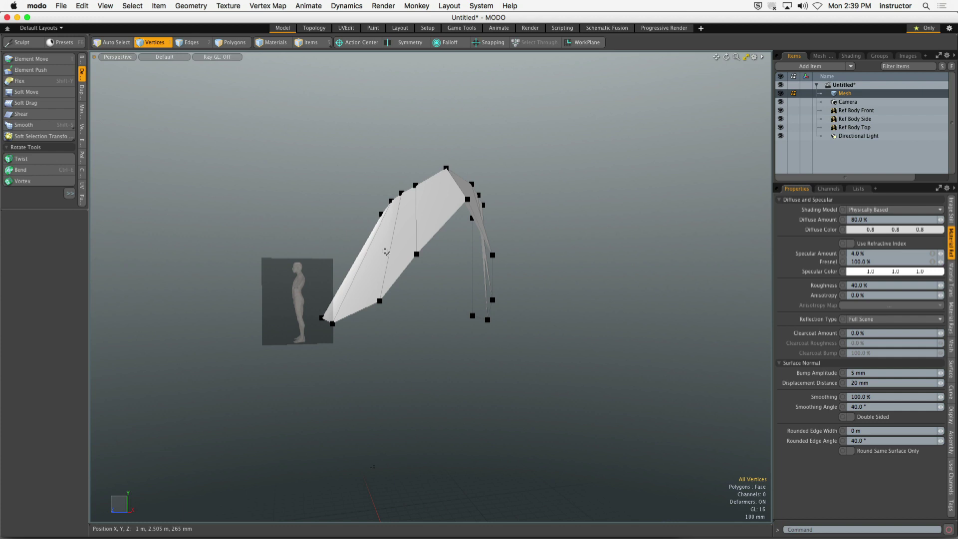
Select the matching front and back bottom edges of the torso, just inside the base of the arm opening
{"action": "left_click_drag", "start_coordinate": [386, 254], "coordinate": [473, 341], "text": "alt"}
{"action": "key", "text": "2"}
{"action": "left_click", "coordinate": [437, 283]}
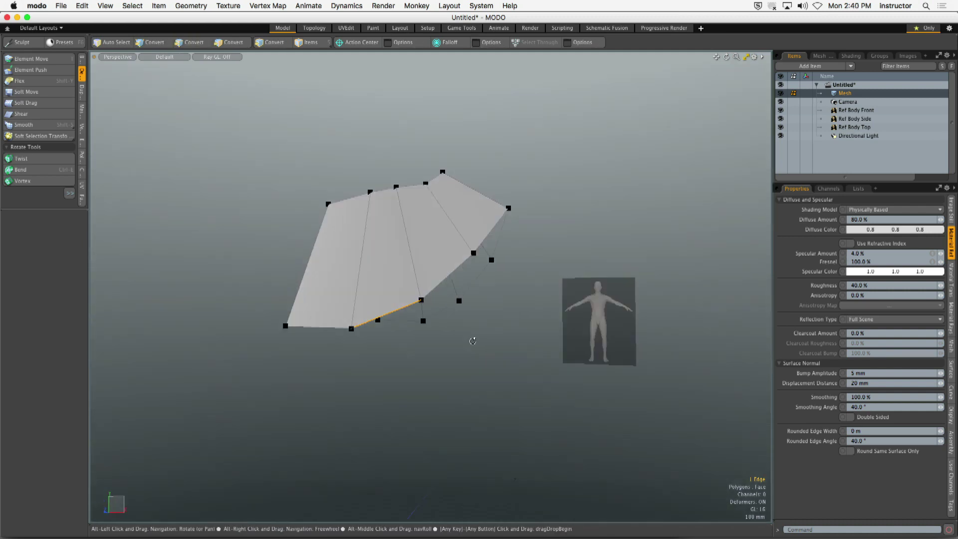
{"action": "left_click", "coordinate": [449, 319], "text": "shift"}
{"action": "left_click_drag", "start_coordinate": [453, 327], "coordinate": [355, 296], "text": "alt"}
{"action": "left_click", "coordinate": [341, 336]}
{"action": "left_click", "coordinate": [368, 334]}
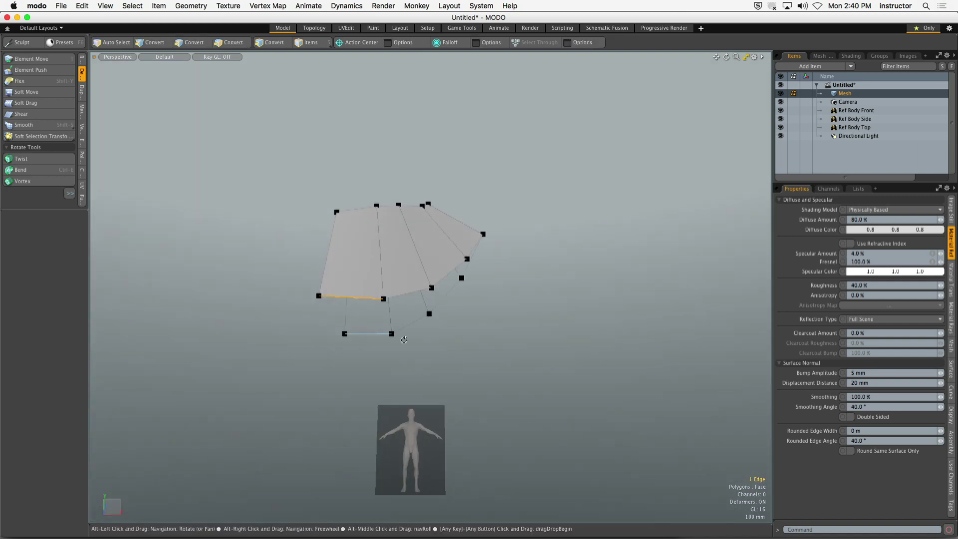
{"action": "left_click_drag", "start_coordinate": [369, 334], "coordinate": [429, 364], "text": "alt"}
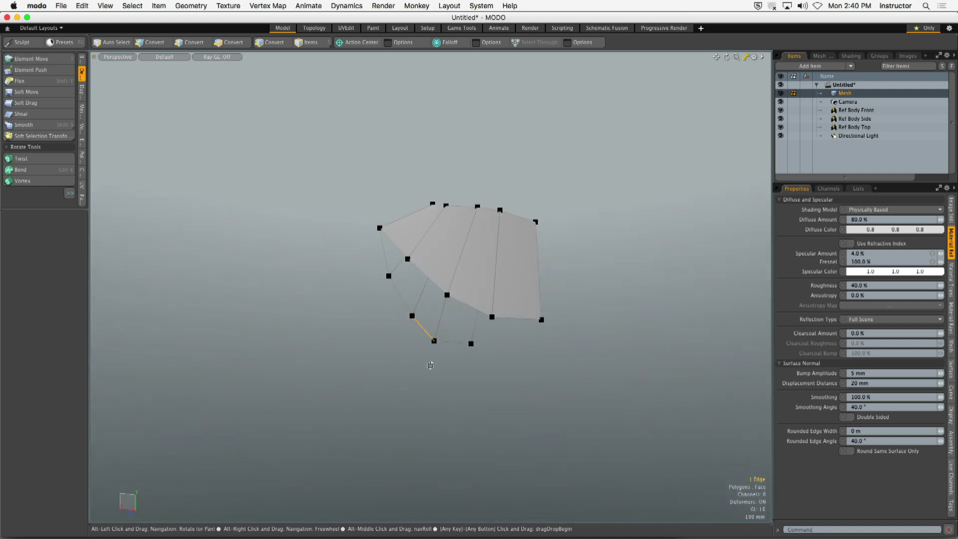
{"action": "left_click", "coordinate": [475, 309], "text": "shift"}
{"action": "left_click_drag", "start_coordinate": [476, 312], "coordinate": [481, 358], "text": "alt"}
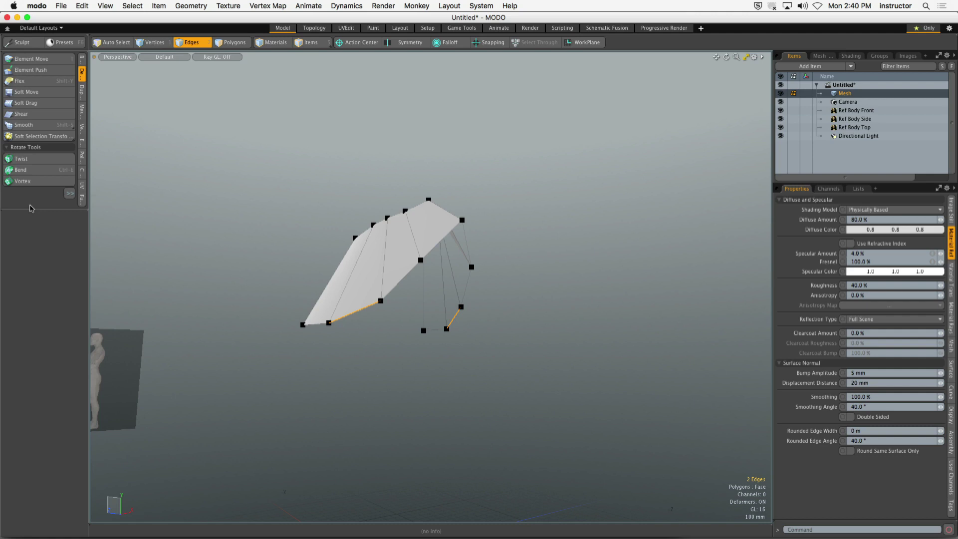
Switch to Remote Desktop, observe the screen of computer CM110-6102F8J8, close it and return to MODO
{"action": "mouse_move", "coordinate": [230, 536]}
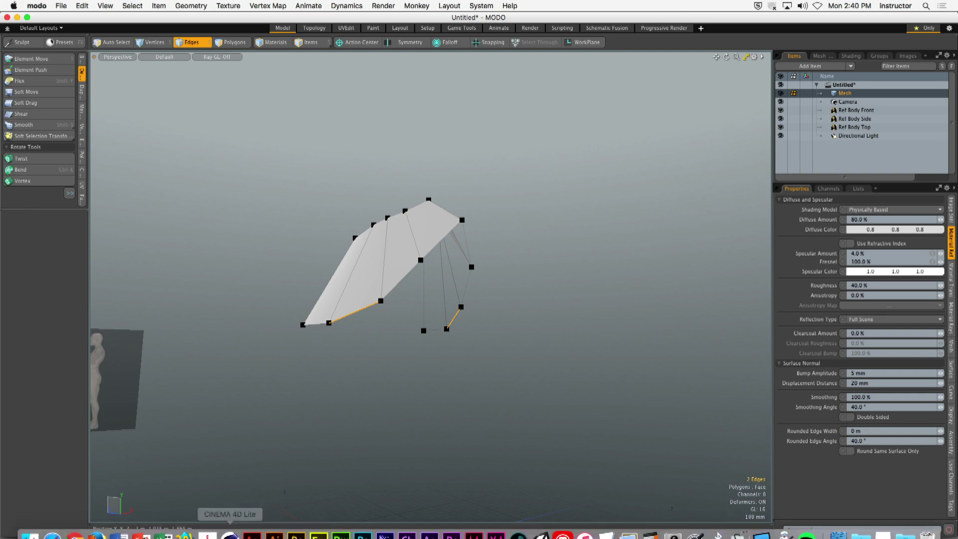
{"action": "left_click", "coordinate": [763, 529]}
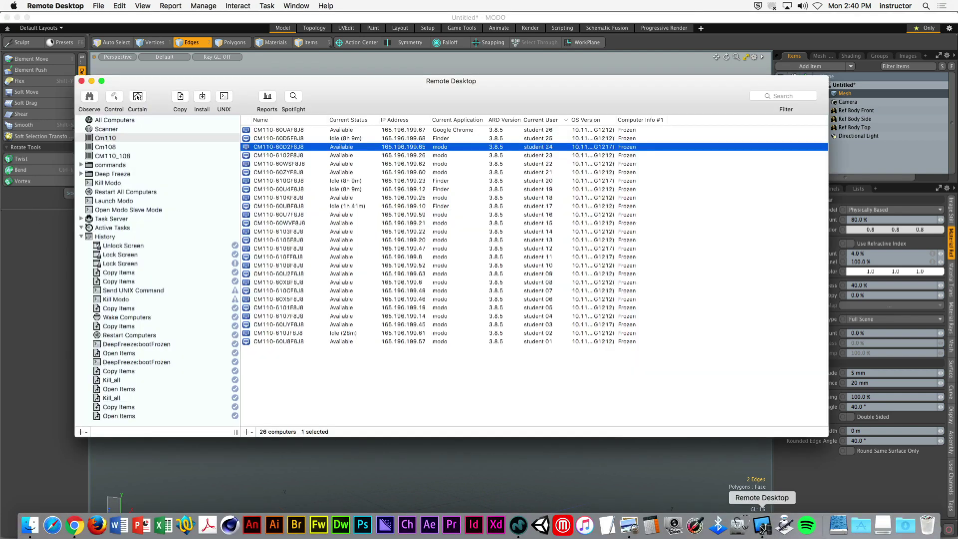
{"action": "left_click", "coordinate": [457, 155]}
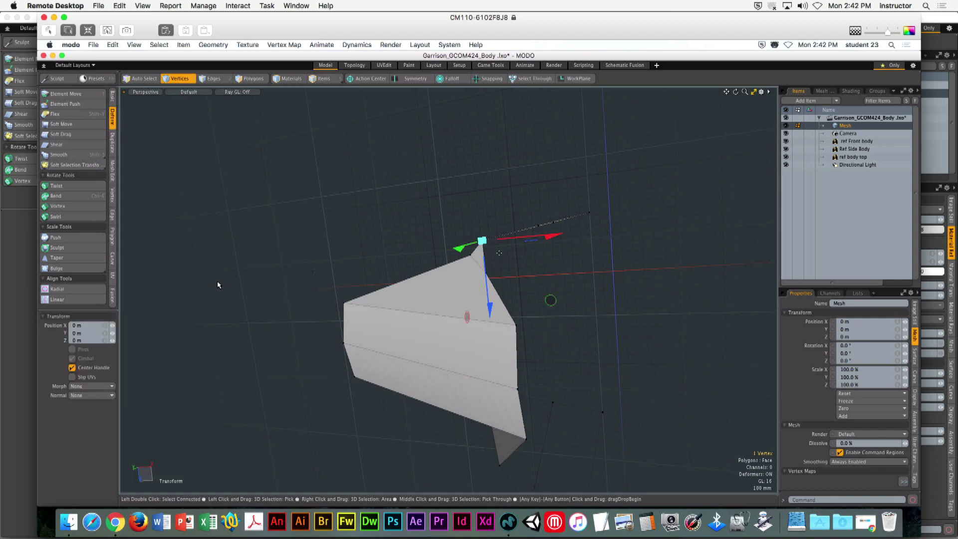
{"action": "left_click", "coordinate": [44, 18]}
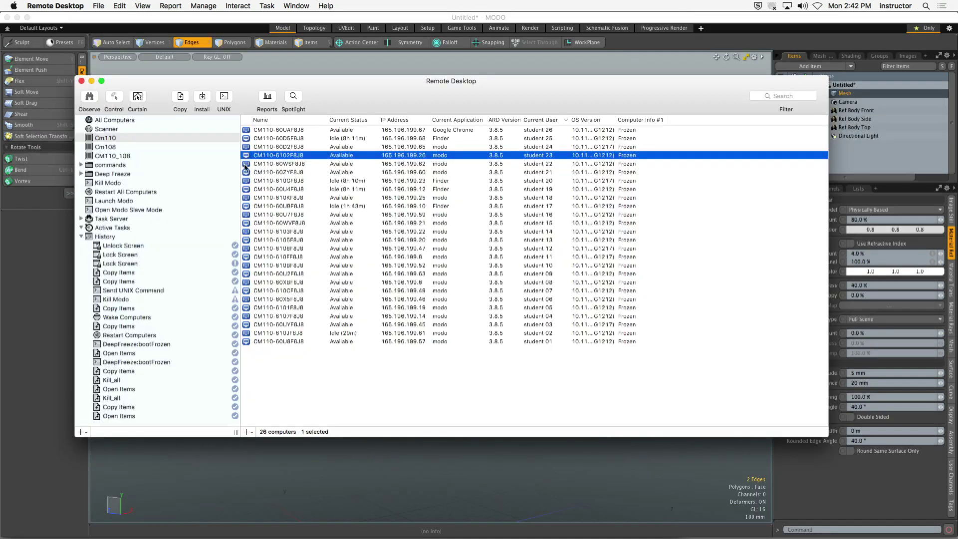
{"action": "left_click", "coordinate": [359, 21]}
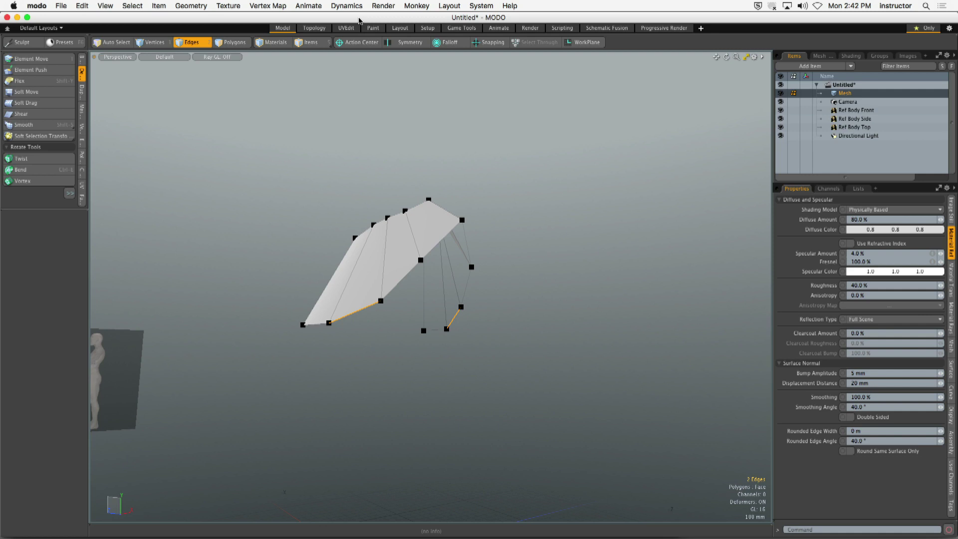
Activate the Bridge tool for the two selected front and back underarm edges
{"action": "left_click_drag", "start_coordinate": [279, 239], "coordinate": [448, 273], "text": "alt"}
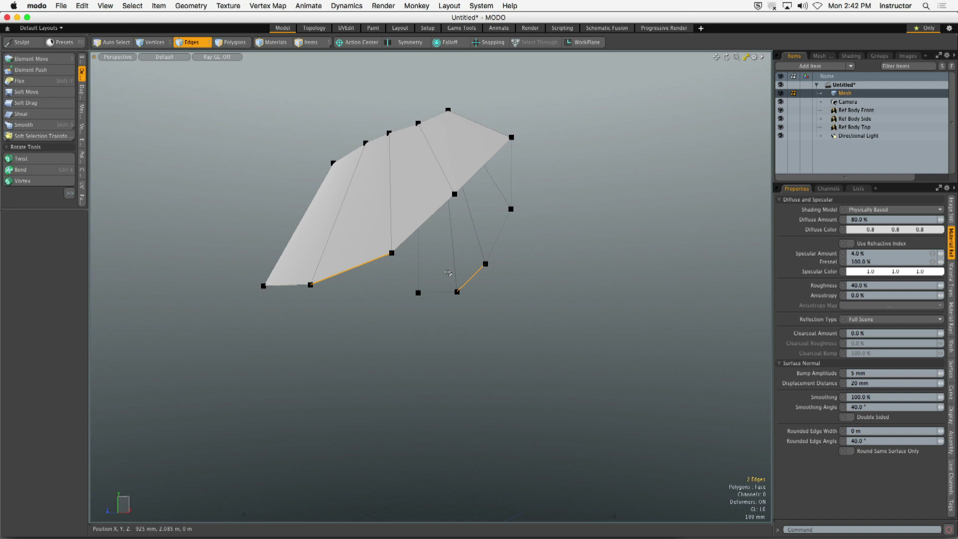
{"action": "left_click_drag", "start_coordinate": [448, 273], "coordinate": [225, 235], "text": "alt"}
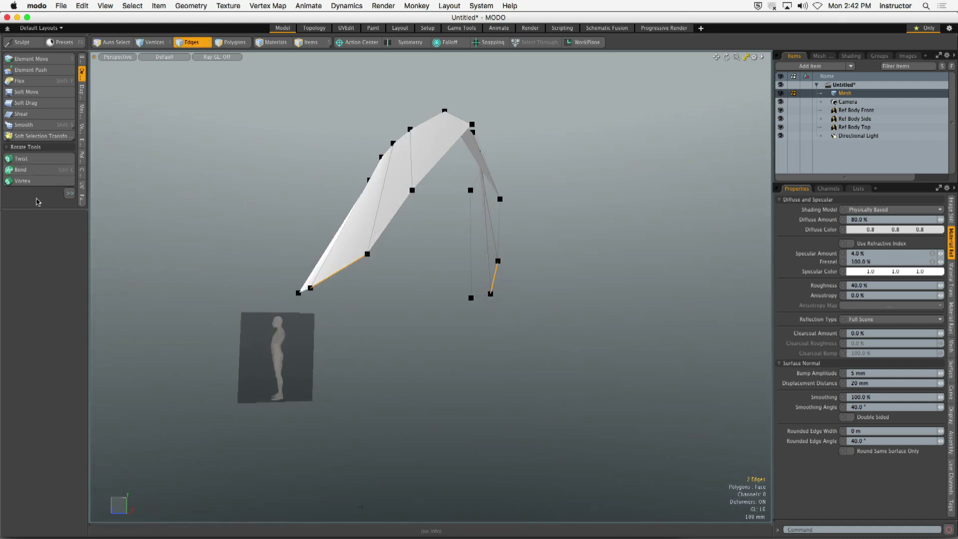
{"action": "left_click_drag", "start_coordinate": [41, 210], "coordinate": [37, 321]}
{"action": "left_click", "coordinate": [81, 61]}
{"action": "key", "text": "shift"}
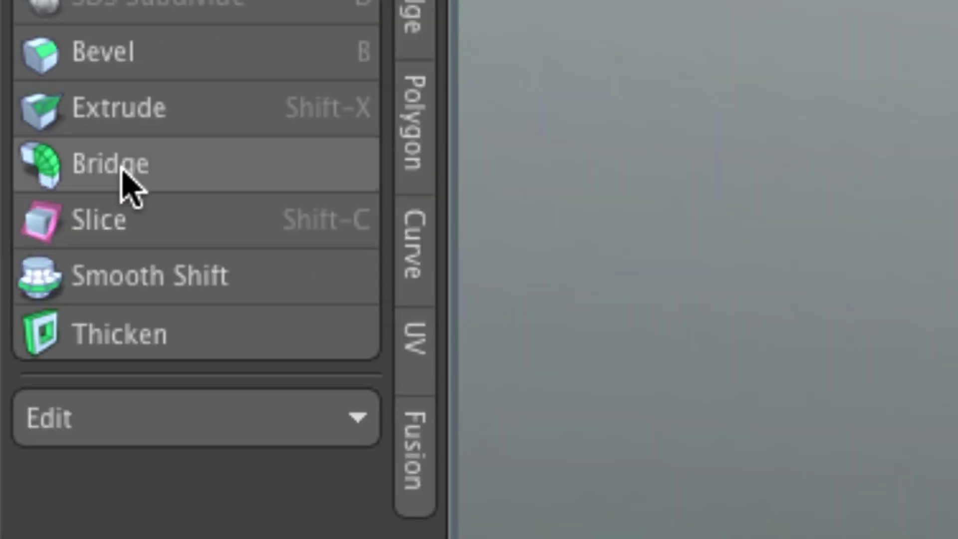
{"action": "left_click", "coordinate": [82, 189]}
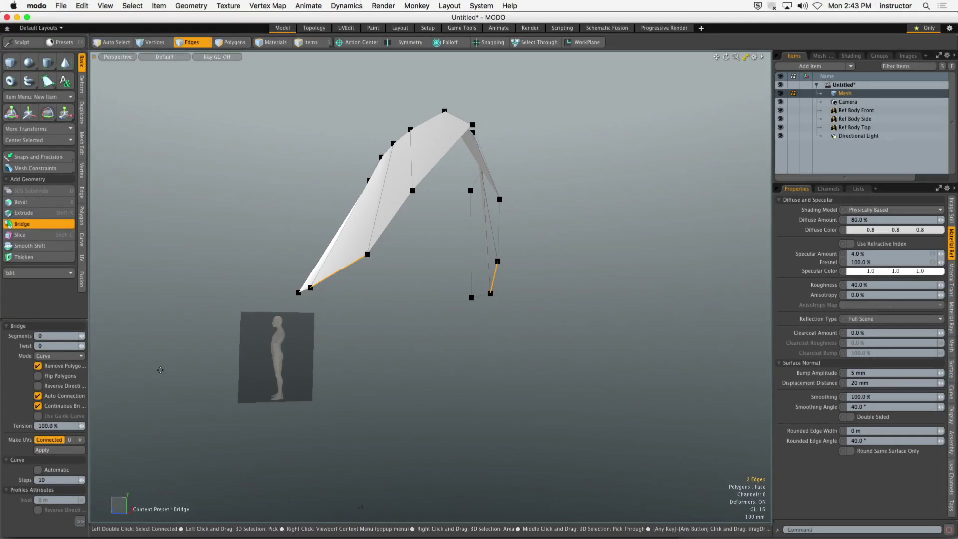
Try to bridge the front and back underarm edges with Auto Connection and Continuous Bridge enabled, and undo the result
{"action": "left_click_drag", "start_coordinate": [163, 358], "coordinate": [433, 284], "text": "alt"}
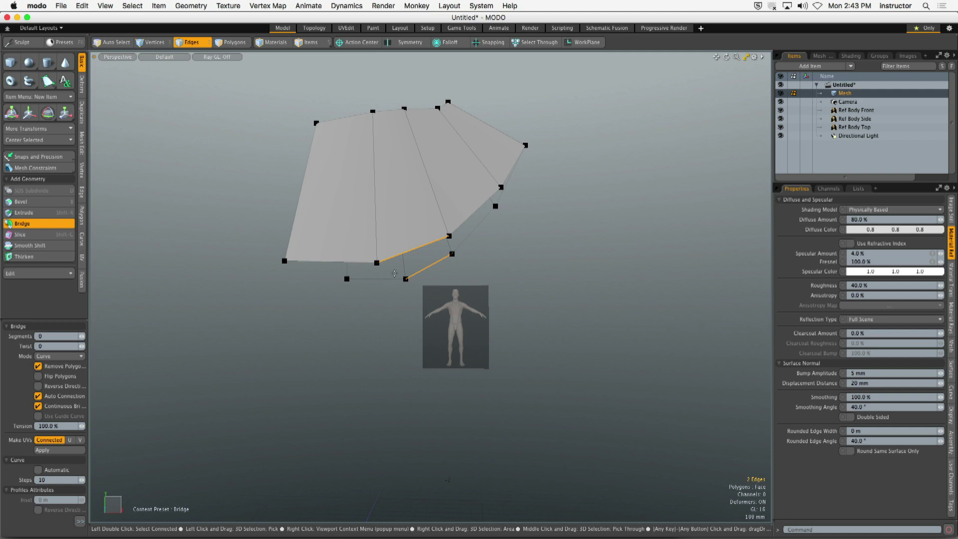
{"action": "mouse_move", "coordinate": [403, 257]}
{"action": "left_mouse_down", "text": "alt"}
{"action": "mouse_move", "coordinate": [162, 250]}
{"action": "mouse_move", "coordinate": [400, 259]}
{"action": "left_mouse_up", "text": "alt"}
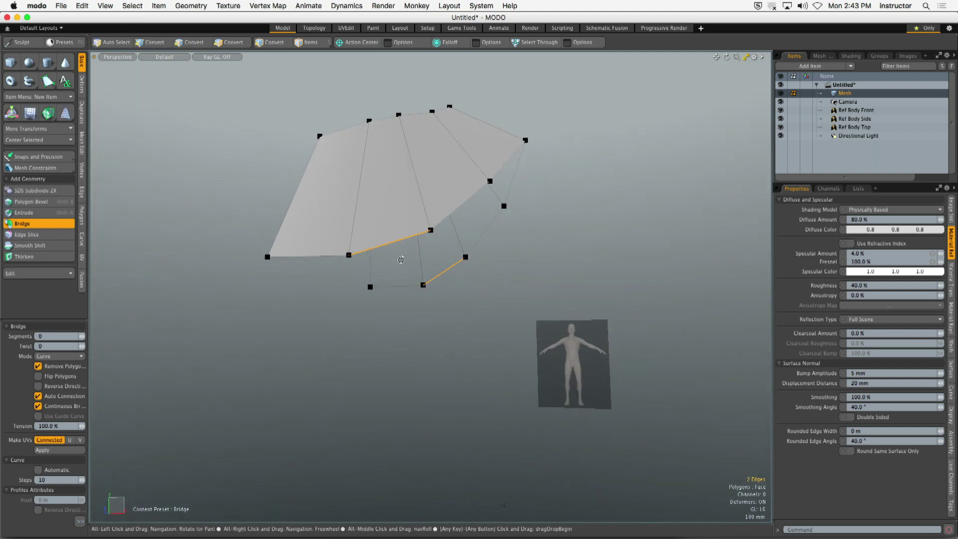
{"action": "left_click", "coordinate": [460, 323]}
{"action": "left_click_drag", "start_coordinate": [460, 323], "coordinate": [350, 319], "text": "alt"}
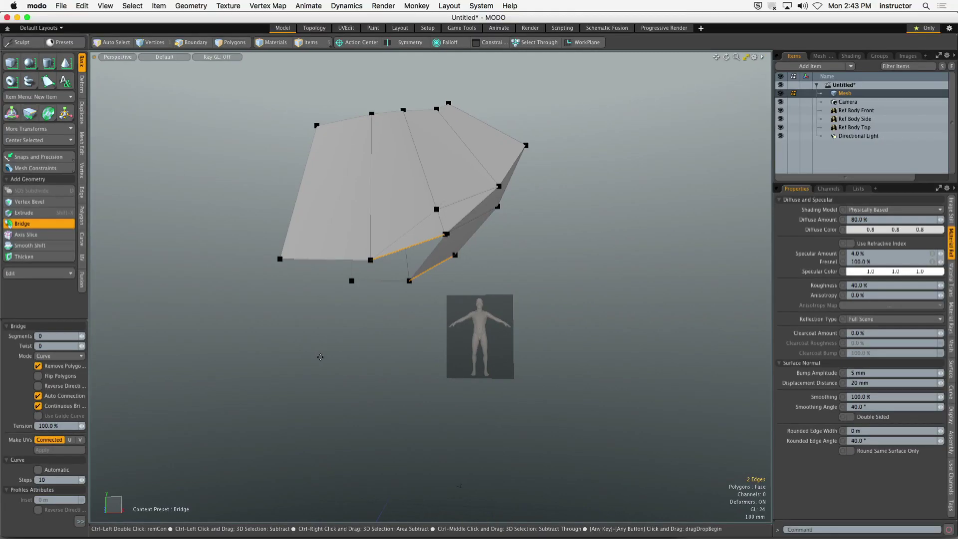
{"action": "left_click_drag", "start_coordinate": [398, 268], "coordinate": [352, 330], "text": "alt+shift"}
{"action": "key", "text": "ctrl+z"}
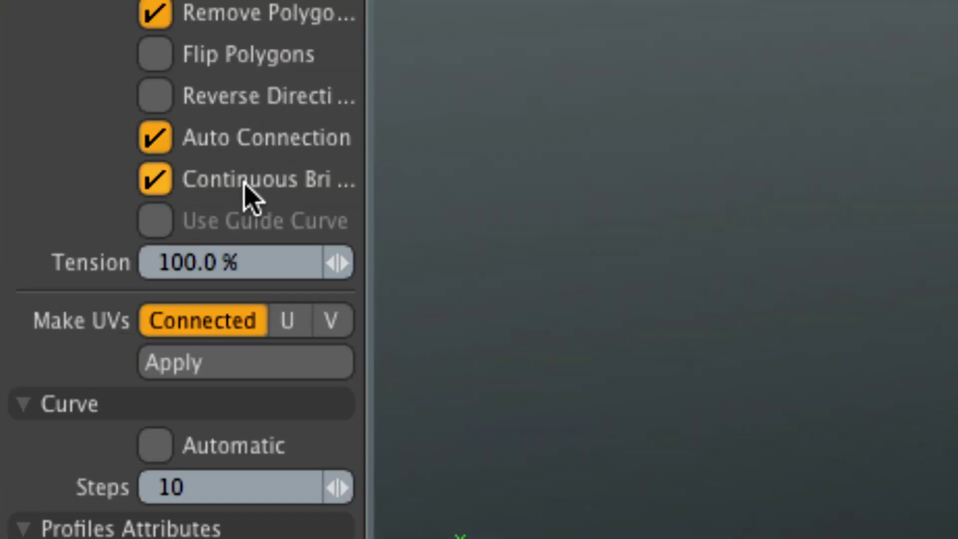
Bridge the front and back underarm edges with Auto Connection and Continuous Bridge turned off
{"action": "left_click", "coordinate": [242, 144]}
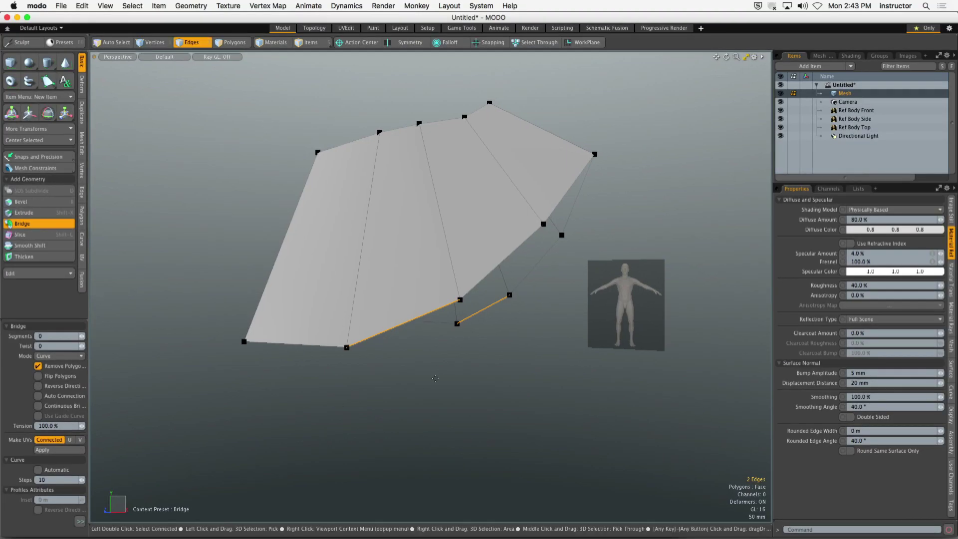
{"action": "left_click", "coordinate": [677, 218]}
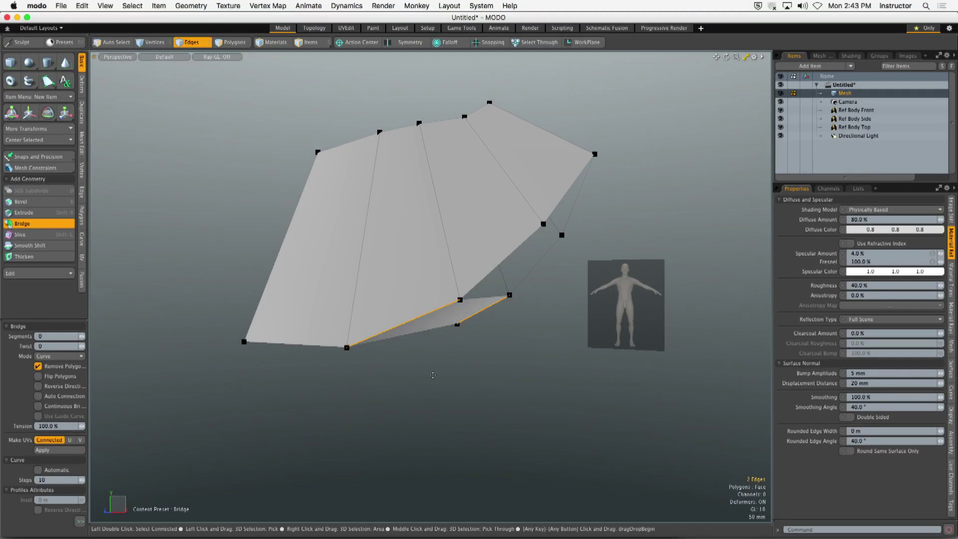
{"action": "left_click_drag", "start_coordinate": [418, 340], "coordinate": [299, 380], "text": "alt"}
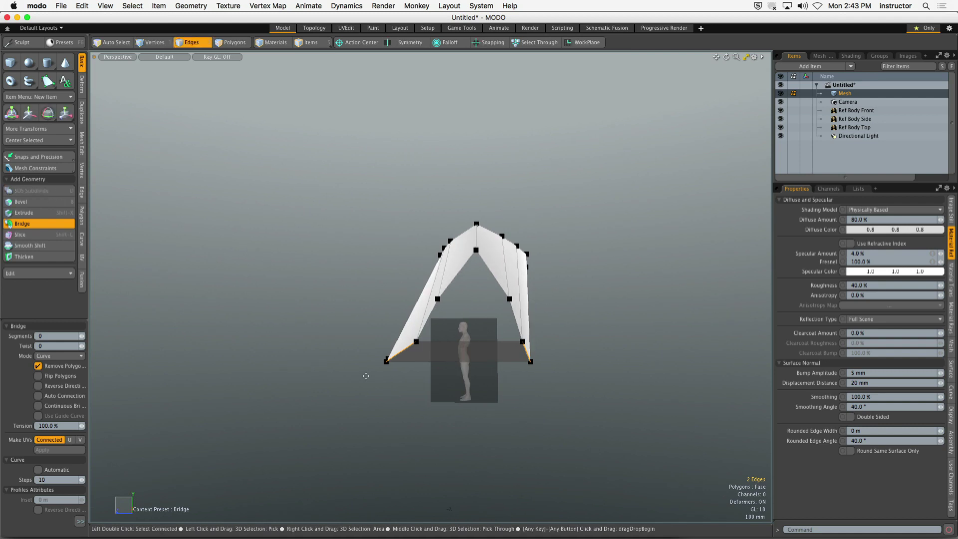
Examine the closed edge loop around the arm opening and the vertices at its top and base
{"action": "left_click", "coordinate": [464, 374]}
{"action": "left_click_drag", "start_coordinate": [464, 373], "coordinate": [337, 352], "text": "alt"}
{"action": "double_click", "coordinate": [472, 360]}
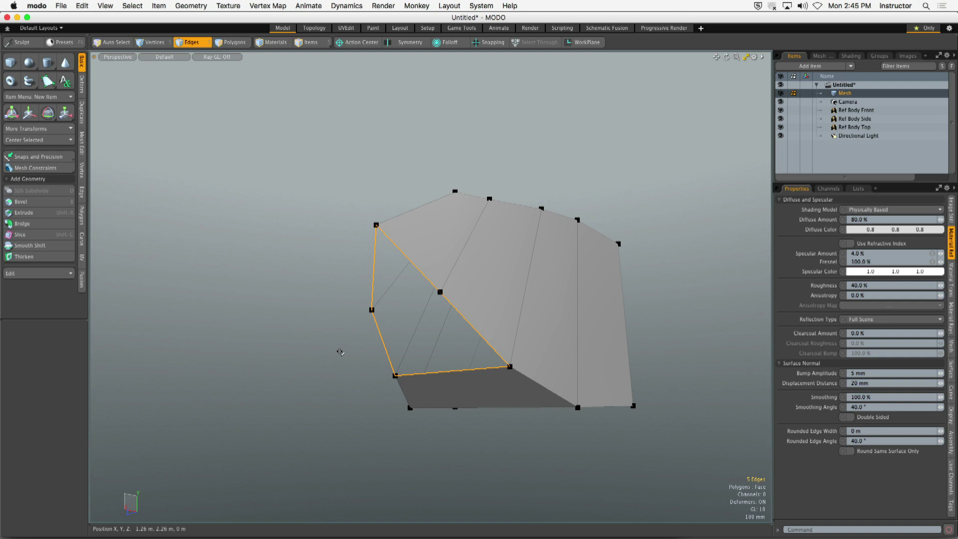
{"action": "left_click_drag", "start_coordinate": [336, 349], "coordinate": [430, 313], "text": "alt"}
{"action": "left_click", "coordinate": [420, 297]}
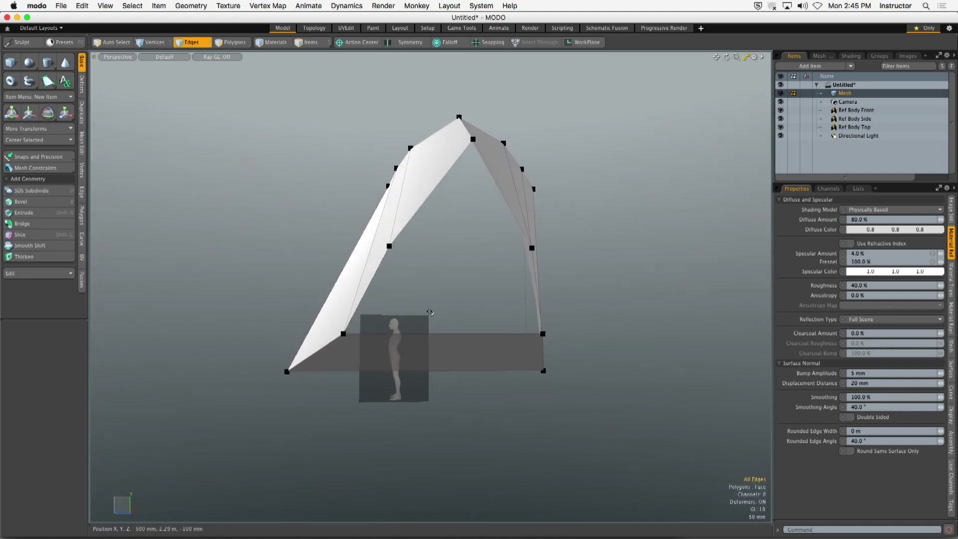
{"action": "key", "text": "1"}
{"action": "left_click_drag", "start_coordinate": [457, 255], "coordinate": [477, 176], "text": "alt"}
{"action": "left_click", "coordinate": [469, 139]}
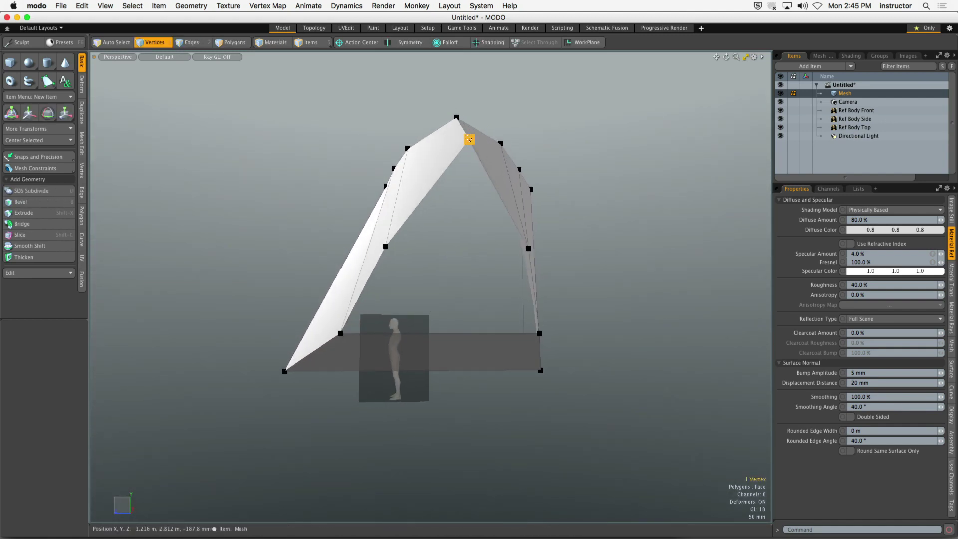
{"action": "left_click_drag", "start_coordinate": [469, 141], "coordinate": [451, 163], "text": "alt"}
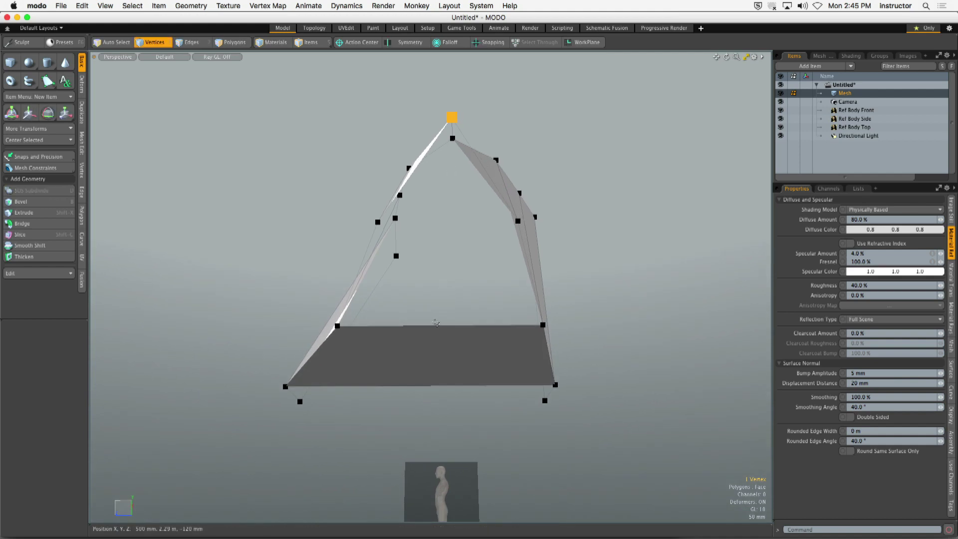
Select only the bridged underarm polygon and activate Edge Slice on it
{"action": "key", "text": "3"}
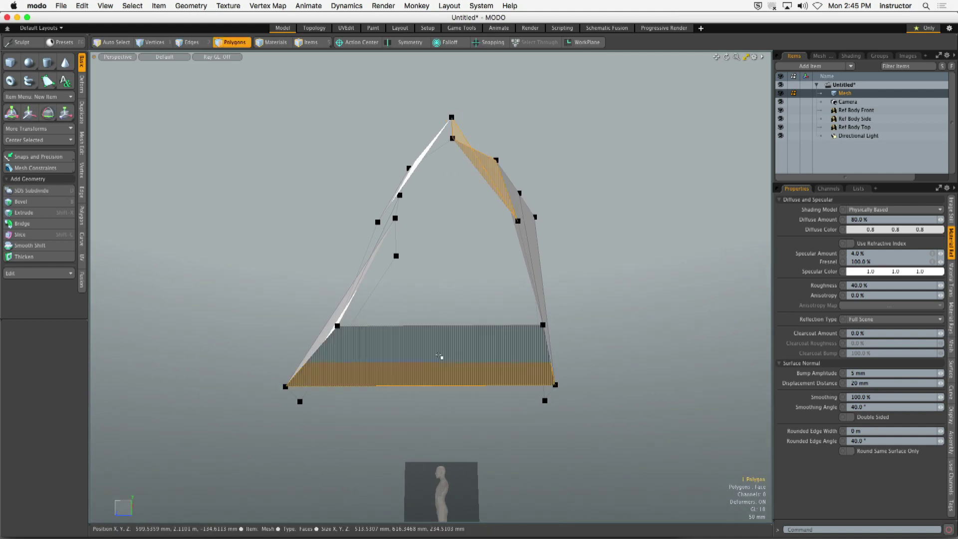
{"action": "left_click", "coordinate": [444, 350]}
{"action": "left_click_drag", "start_coordinate": [443, 350], "coordinate": [452, 323], "text": "alt"}
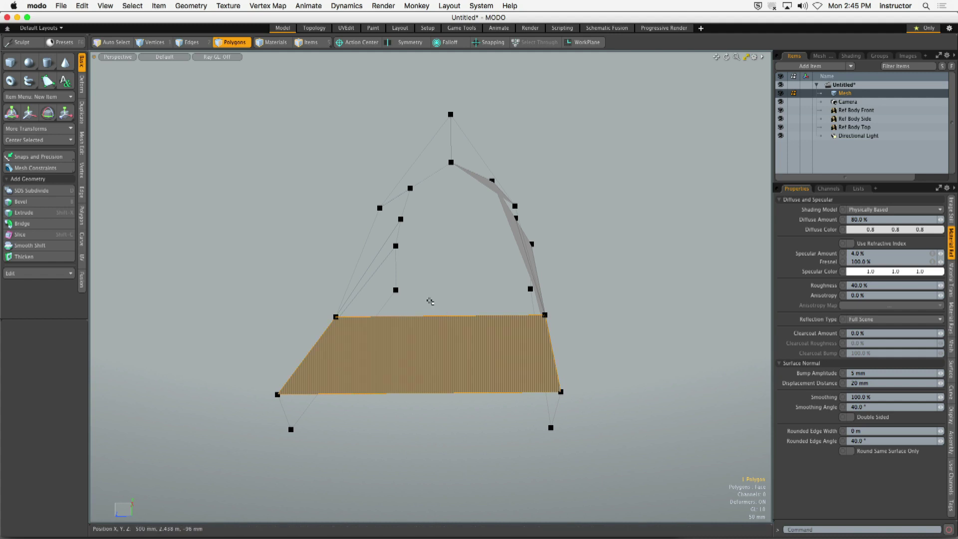
{"action": "key", "text": "alt+c"}
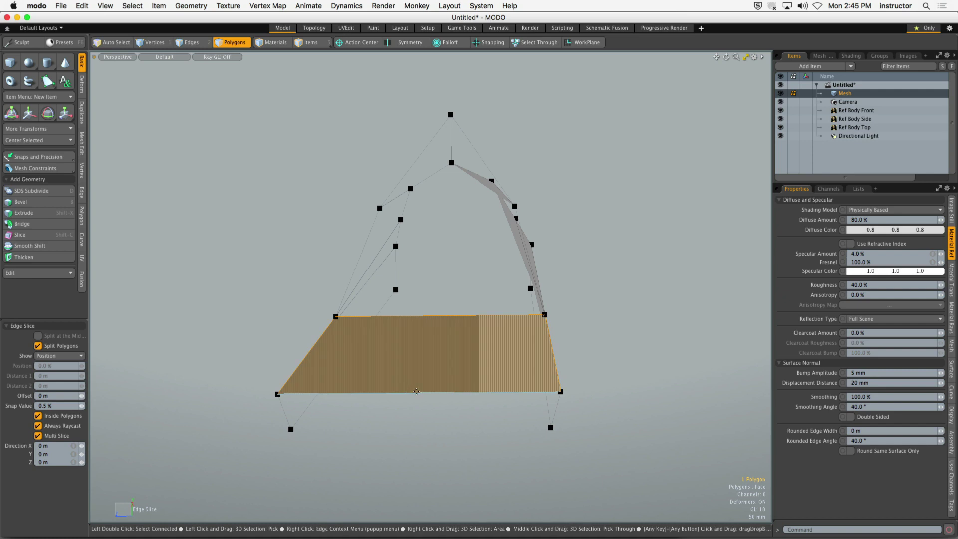
Try to slice the underarm polygon between its two long edges near the middle by eye, and remove the cut
{"action": "left_click_drag", "start_coordinate": [430, 385], "coordinate": [450, 369], "text": "alt"}
{"action": "left_click", "coordinate": [441, 397]}
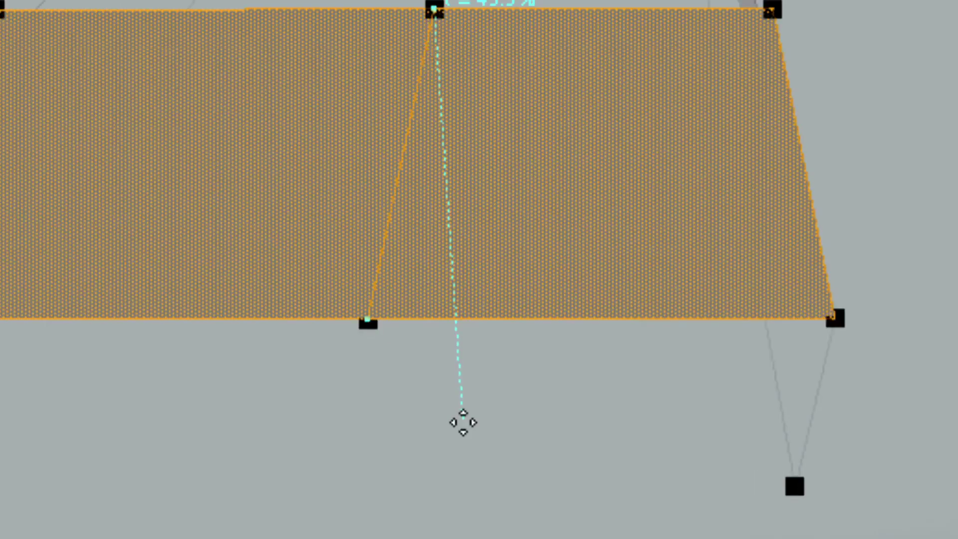
{"action": "key", "text": "BackSpace"}
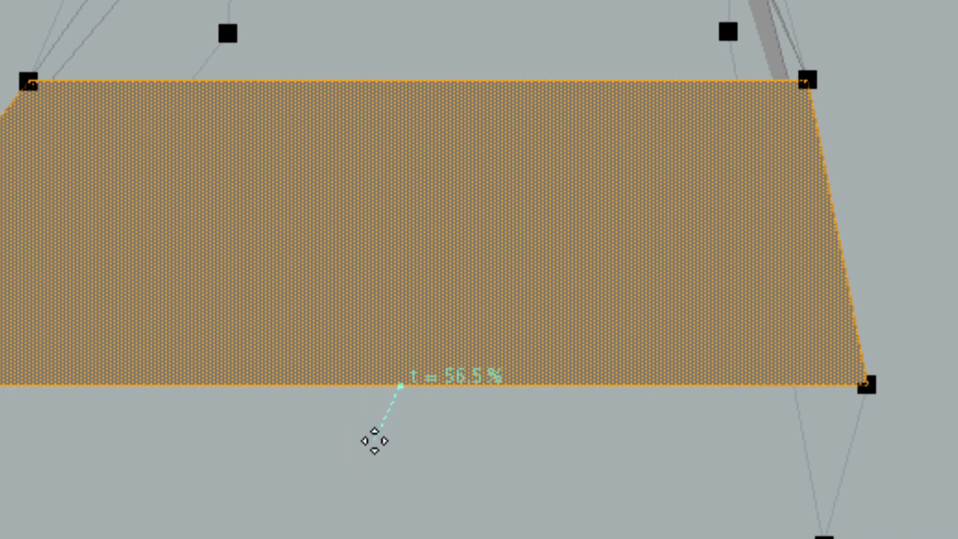
{"action": "key", "text": "Escape"}
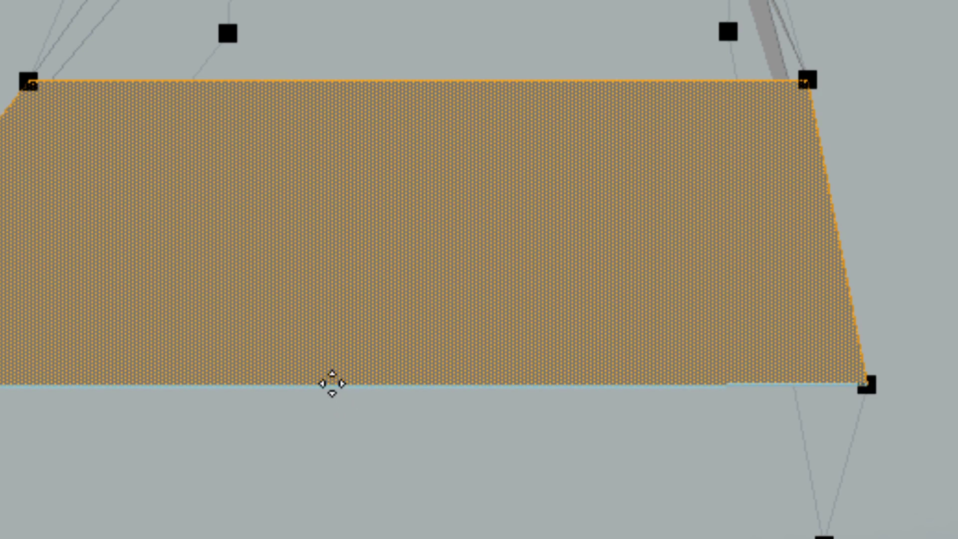
Slice the underarm polygon across the midpoints of its two long edges, placing both cut points at 50%
{"action": "left_click", "coordinate": [335, 391]}
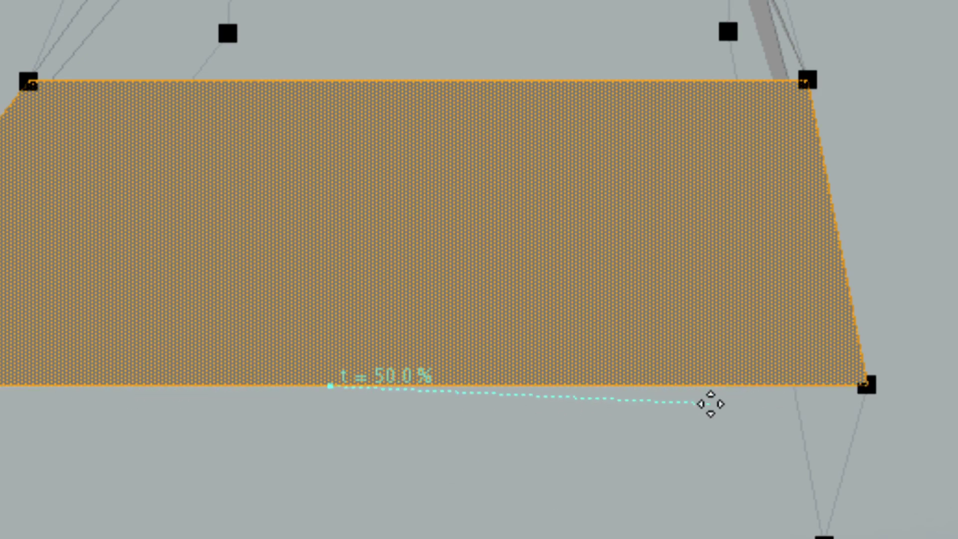
{"action": "left_click", "coordinate": [329, 386]}
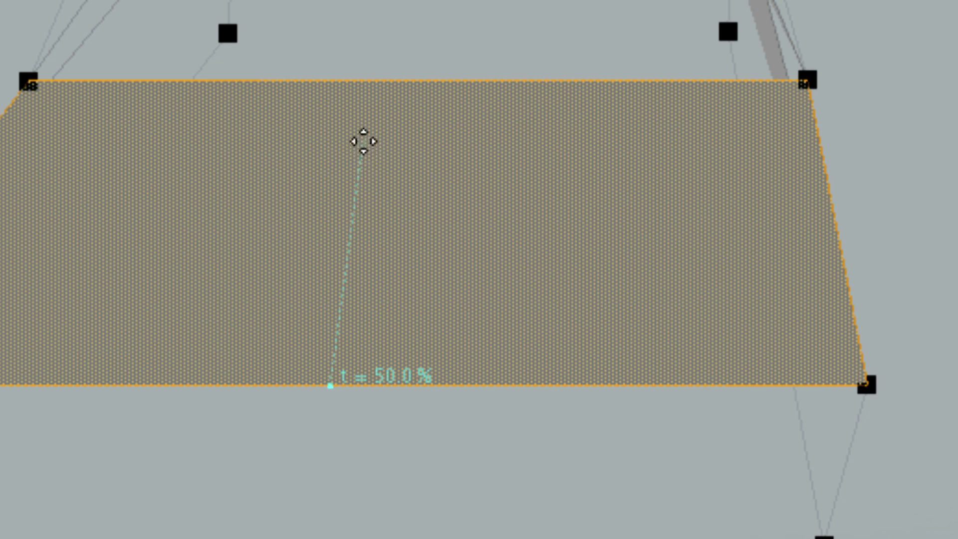
{"action": "left_click", "coordinate": [417, 80]}
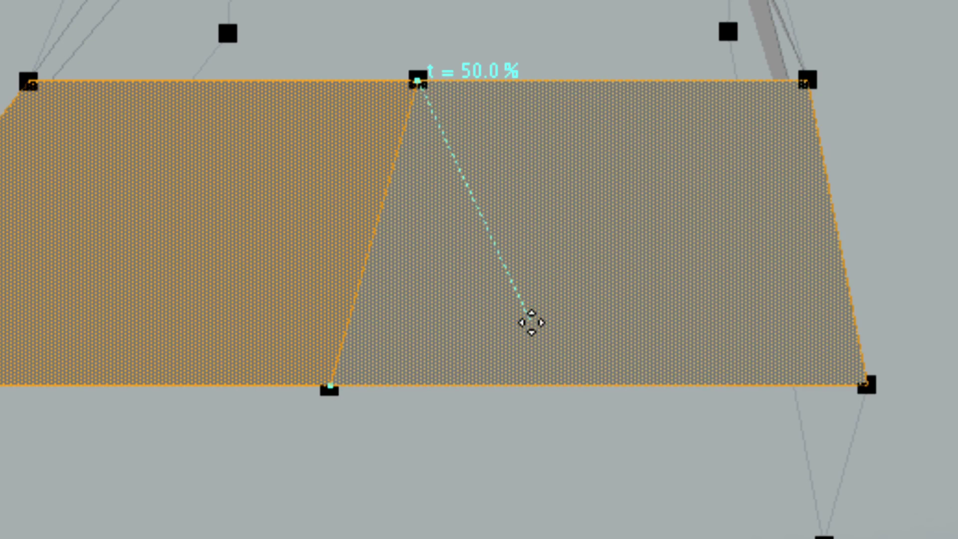
Slice one half of the divided underarm strip across its two long edges with Edge Slice, placing both cut points at 50%
{"action": "key", "text": "space"}
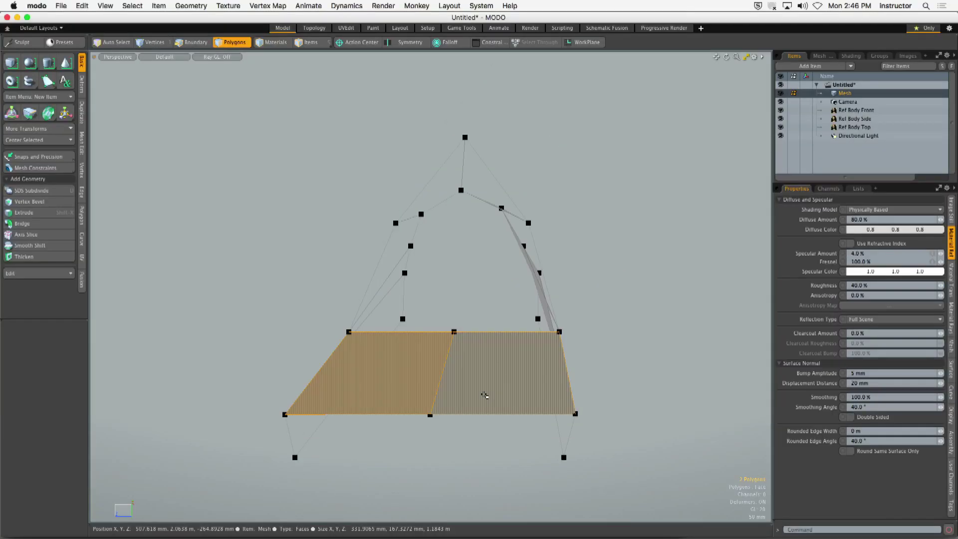
{"action": "left_click", "coordinate": [603, 355]}
{"action": "left_click_drag", "start_coordinate": [602, 356], "coordinate": [442, 384], "text": "alt"}
{"action": "key", "text": "2"}
{"action": "left_click", "coordinate": [432, 327]}
{"action": "double_click", "coordinate": [432, 328]}
{"action": "left_click", "coordinate": [434, 350]}
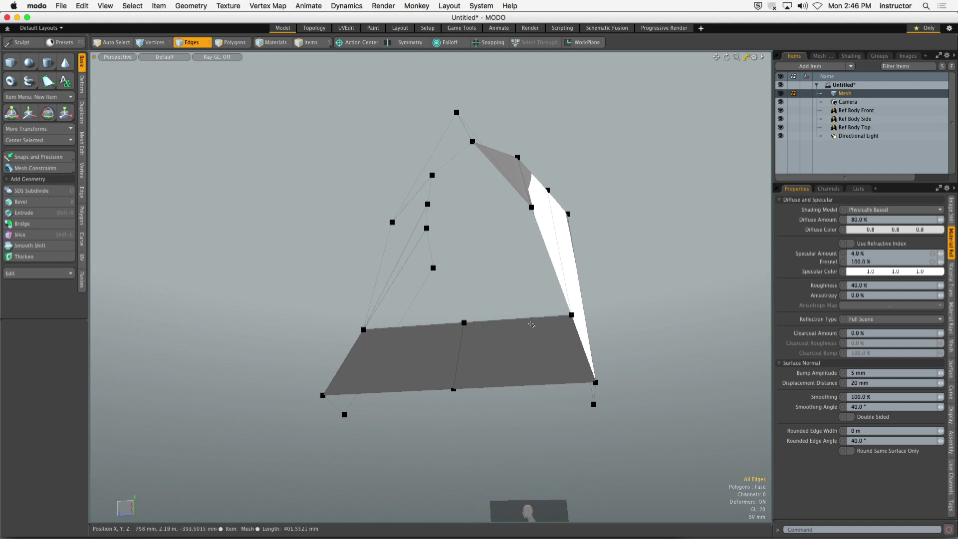
{"action": "left_click_drag", "start_coordinate": [534, 325], "coordinate": [479, 380], "text": "alt"}
{"action": "key", "text": "alt+c"}
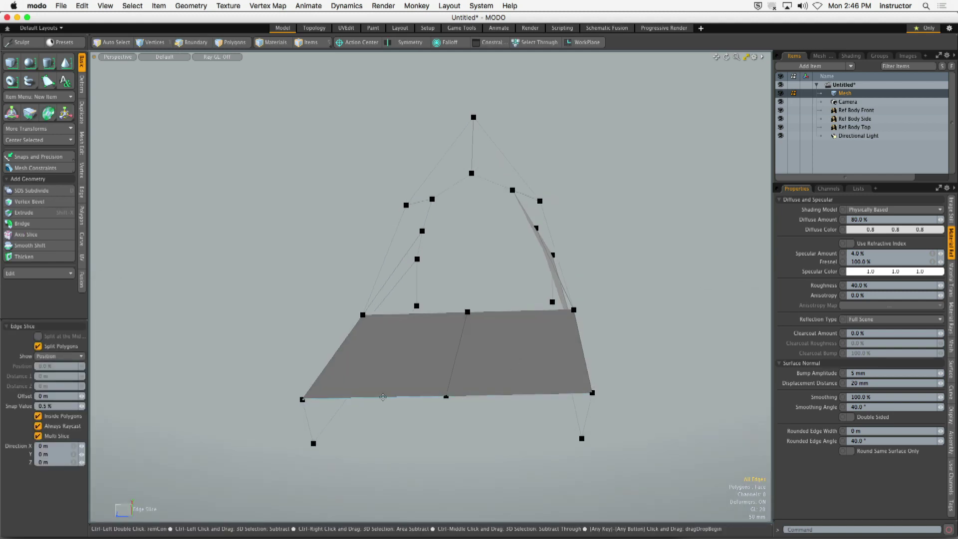
{"action": "left_click", "coordinate": [409, 395], "text": "ctrl"}
{"action": "left_click", "coordinate": [424, 311], "text": "ctrl"}
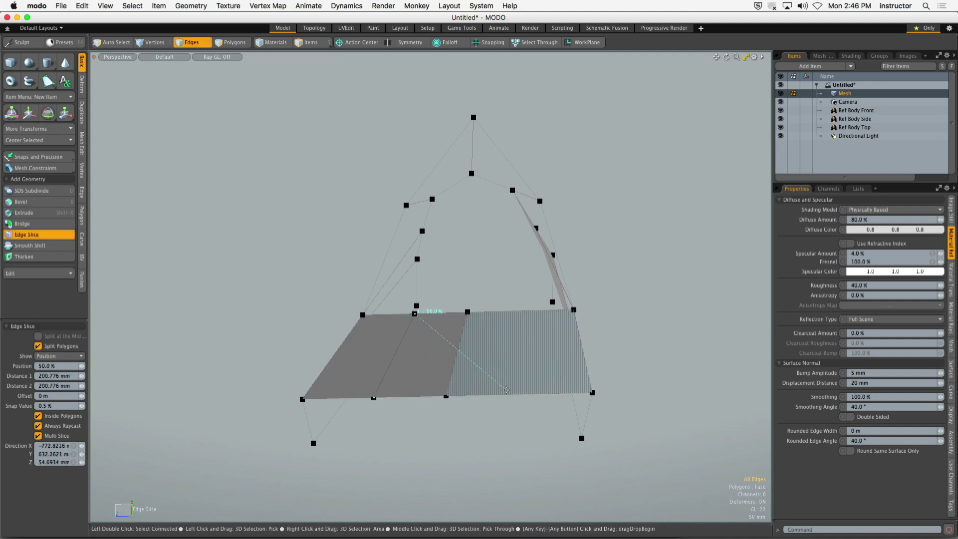
{"action": "key", "text": "space"}
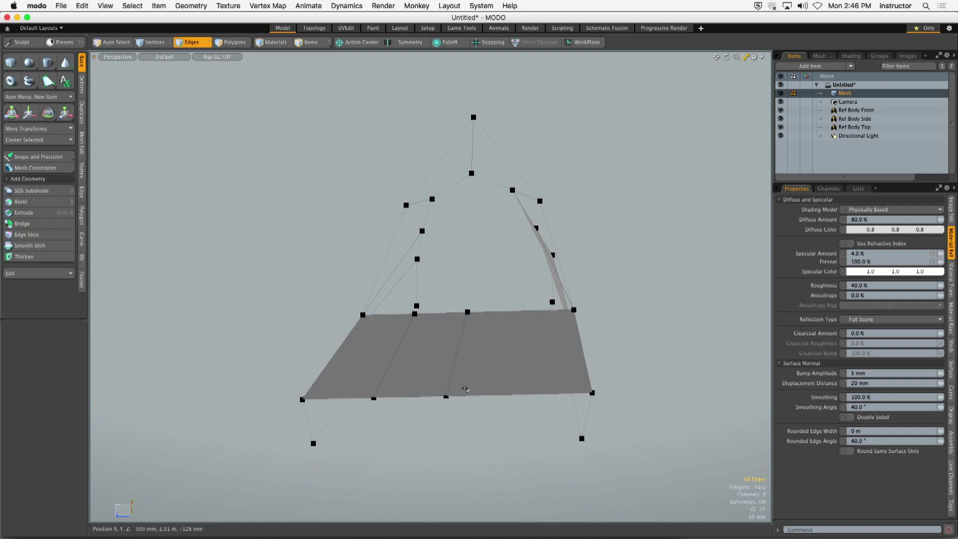
Slice the other half of the underarm strip across its midpoints at 50%, and select the edge loop around the arm opening
{"action": "key", "text": "c"}
{"action": "left_click", "coordinate": [519, 394], "text": "ctrl"}
{"action": "left_click", "coordinate": [522, 311], "text": "ctrl"}
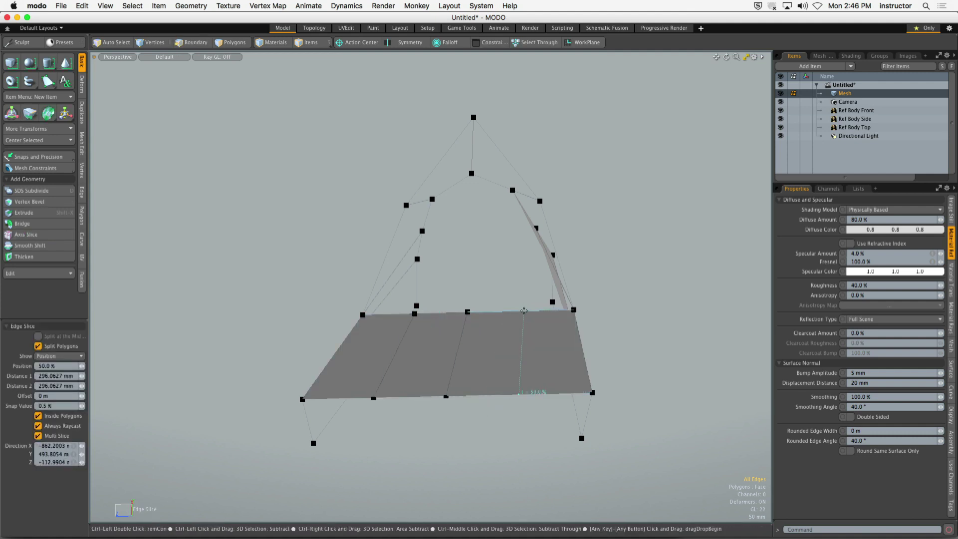
{"action": "key", "text": "space"}
{"action": "left_click_drag", "start_coordinate": [563, 321], "coordinate": [457, 313], "text": "alt"}
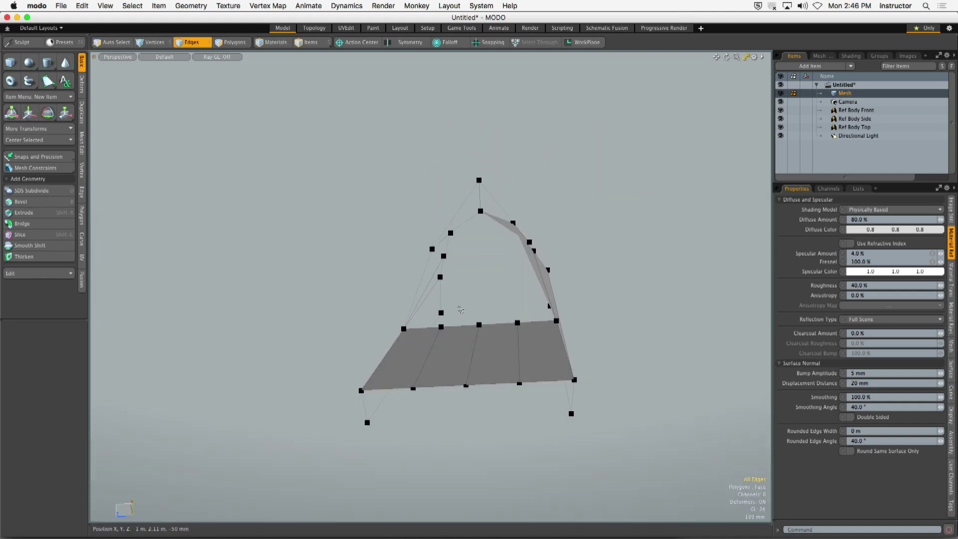
{"action": "left_click_drag", "start_coordinate": [460, 310], "coordinate": [539, 362], "text": "alt"}
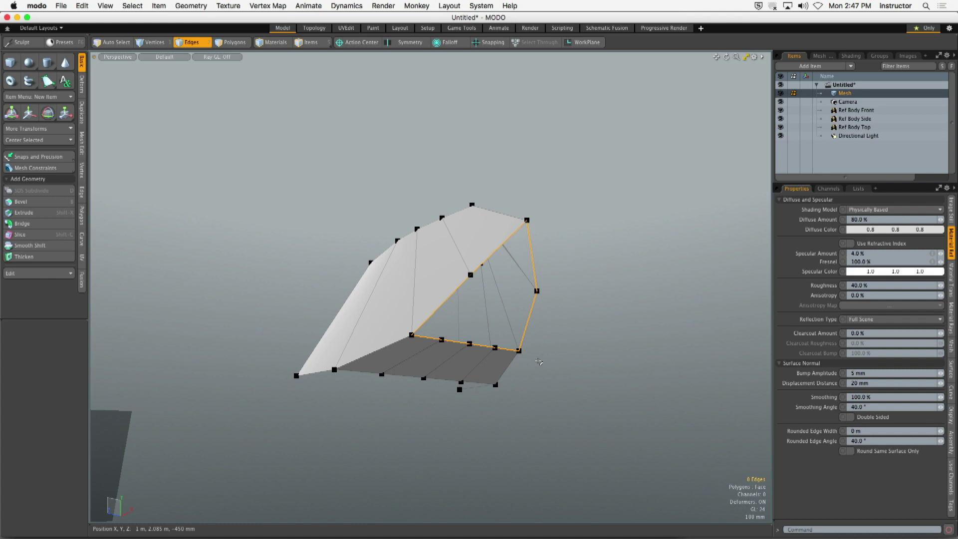
Switch to Remote Desktop and view the MODO screen of one student computer in the list
{"action": "key", "text": "super+Tab"}
{"action": "key", "text": "super+Tab"}
{"action": "key", "text": "super+Tab"}
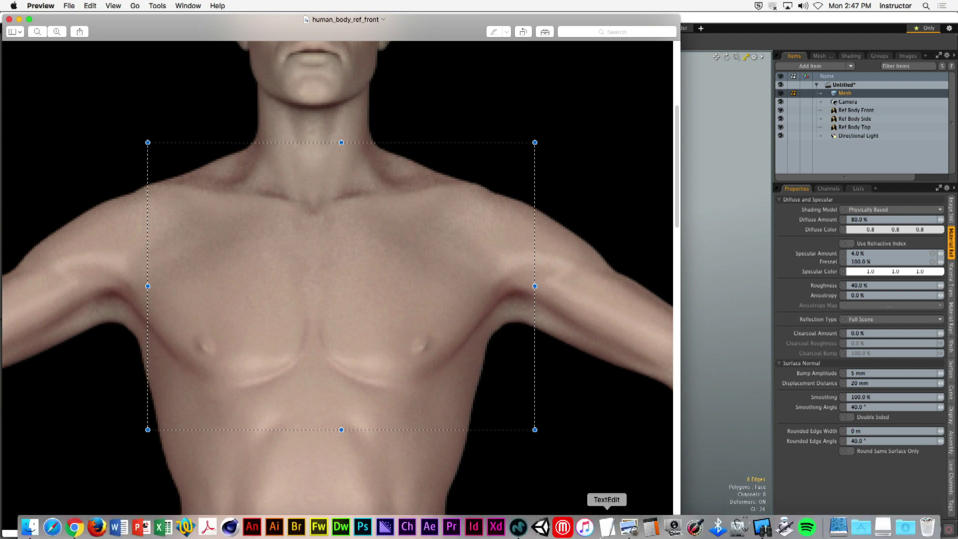
{"action": "left_click", "coordinate": [762, 526]}
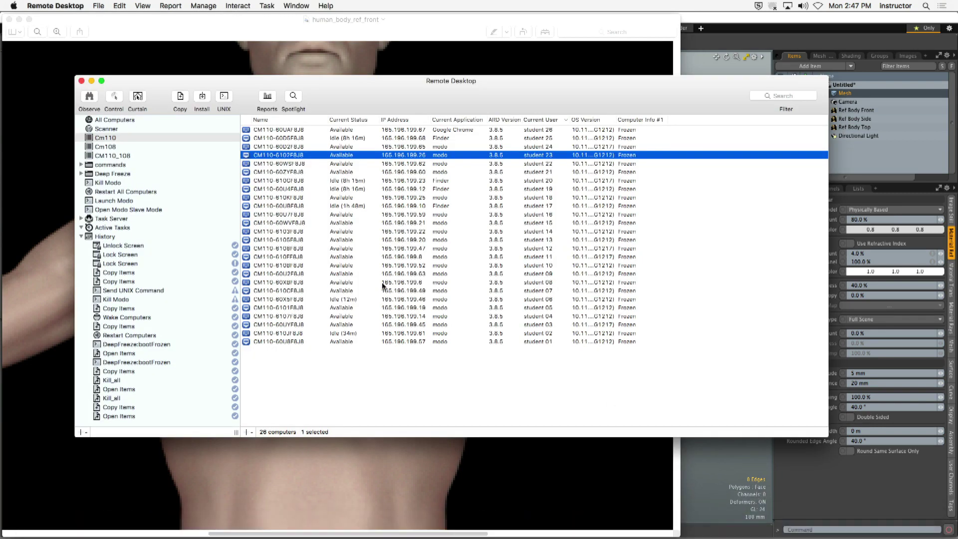
{"action": "left_click", "coordinate": [327, 147]}
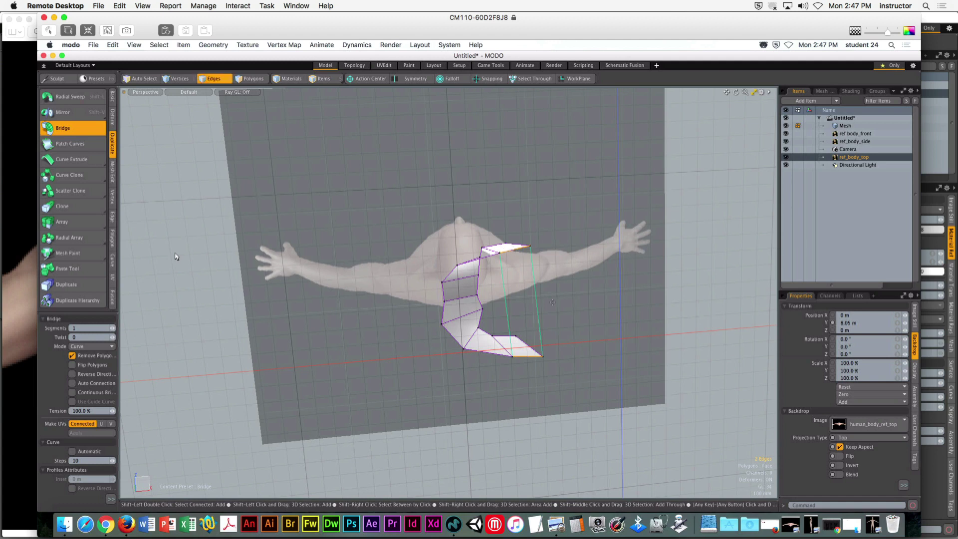
Close the remote screen view and the human_body_ref_front image, and switch back to MODO
{"action": "left_click", "coordinate": [45, 20]}
{"action": "left_click", "coordinate": [10, 22]}
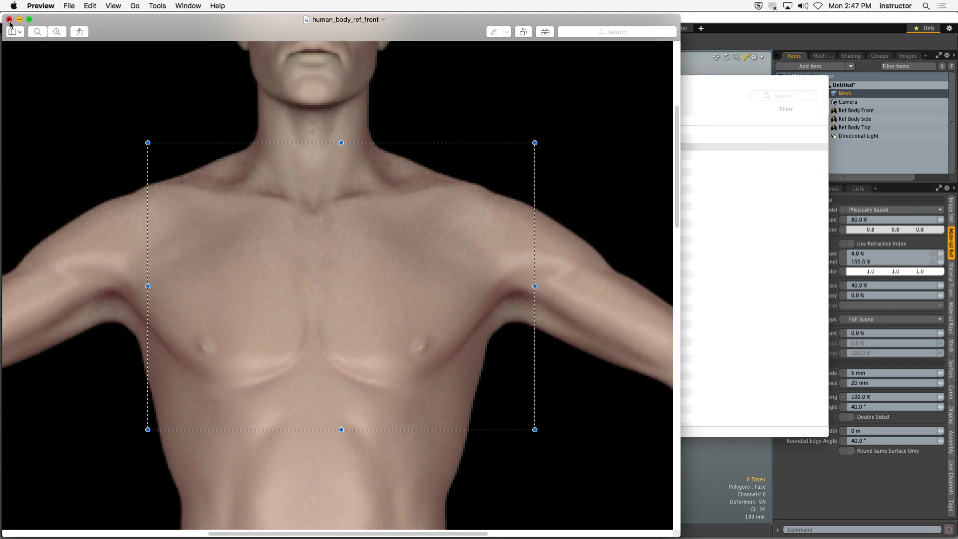
{"action": "left_click", "coordinate": [9, 20]}
{"action": "left_click_drag", "start_coordinate": [247, 90], "coordinate": [281, 93]}
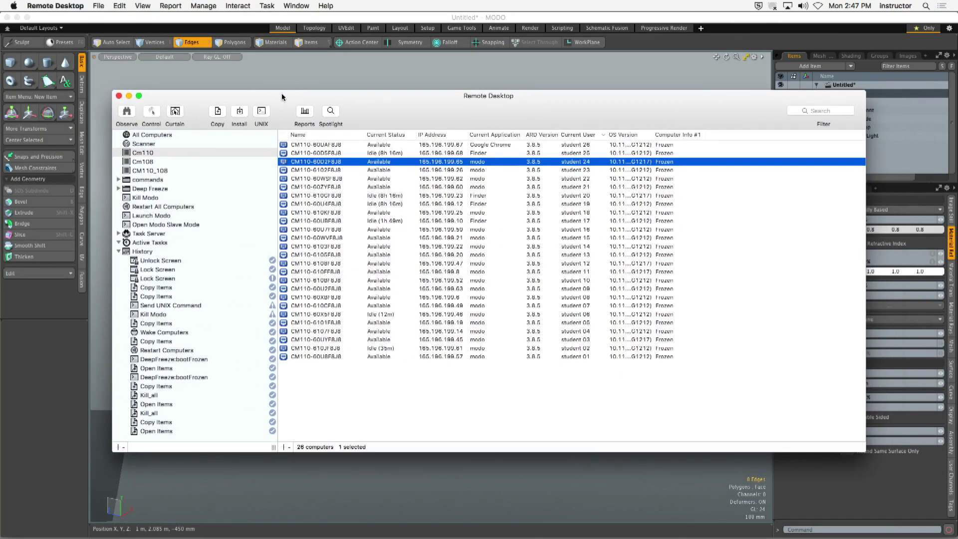
{"action": "left_click", "coordinate": [230, 21]}
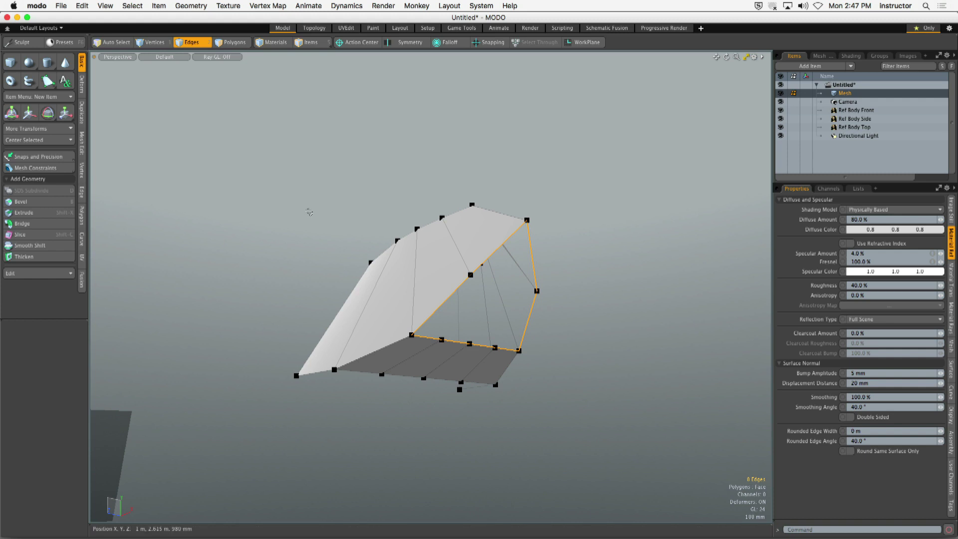
Select the three new slice vertices along the underarm's edge of the arm opening
{"action": "left_click", "coordinate": [406, 182]}
{"action": "left_click_drag", "start_coordinate": [406, 182], "coordinate": [416, 257], "text": "alt+shift"}
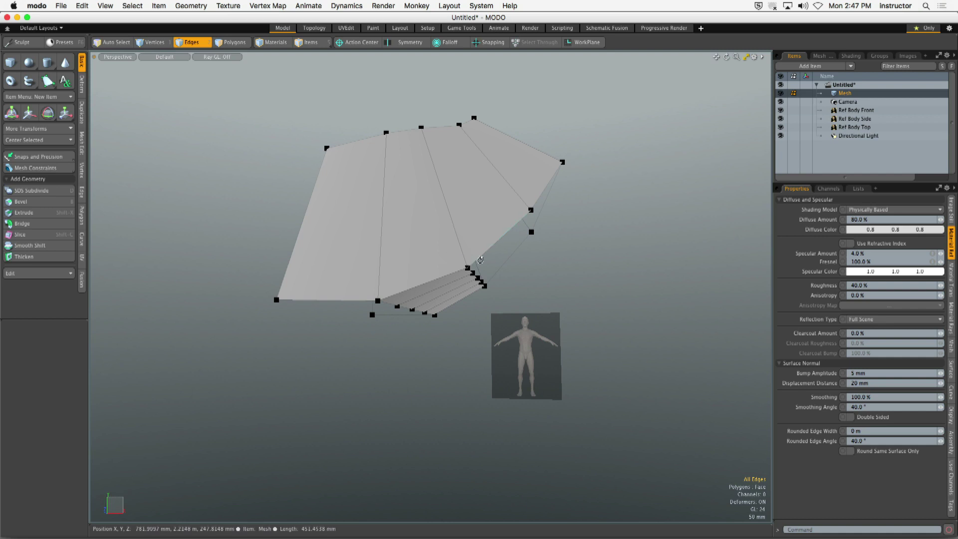
{"action": "mouse_move", "coordinate": [416, 258]}
{"action": "left_mouse_down", "text": "alt"}
{"action": "mouse_move", "coordinate": [478, 270]}
{"action": "mouse_move", "coordinate": [444, 235]}
{"action": "mouse_move", "coordinate": [414, 265]}
{"action": "left_mouse_up", "text": "alt"}
{"action": "left_click", "coordinate": [410, 268]}
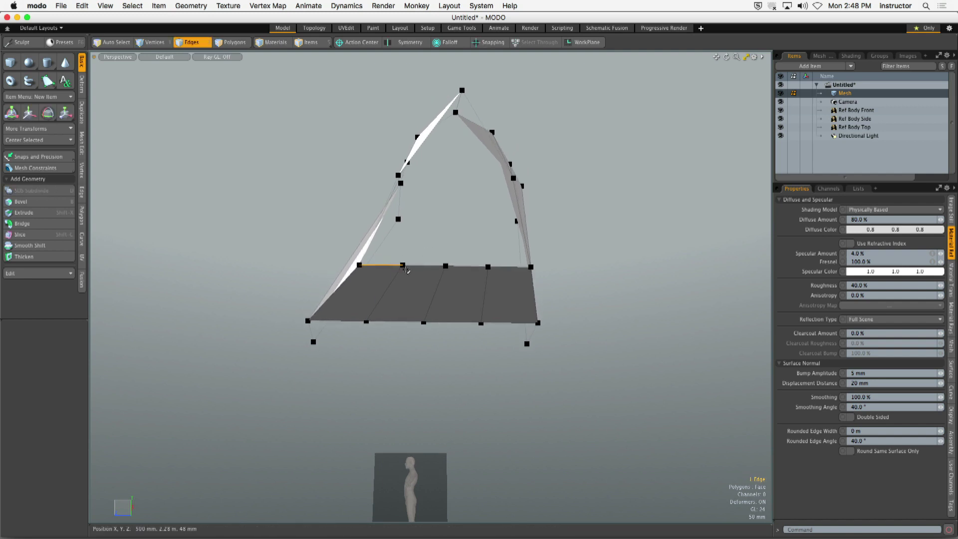
{"action": "key", "text": "1"}
{"action": "left_click", "coordinate": [402, 265]}
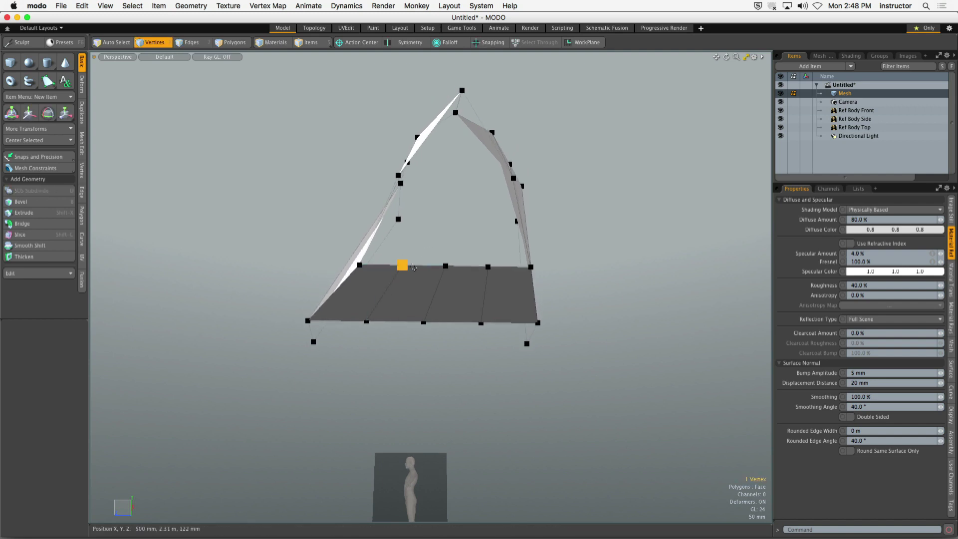
{"action": "left_click", "coordinate": [445, 266], "text": "shift"}
{"action": "left_click", "coordinate": [488, 267], "text": "shift"}
{"action": "left_click_drag", "start_coordinate": [488, 267], "coordinate": [488, 301], "text": "alt"}
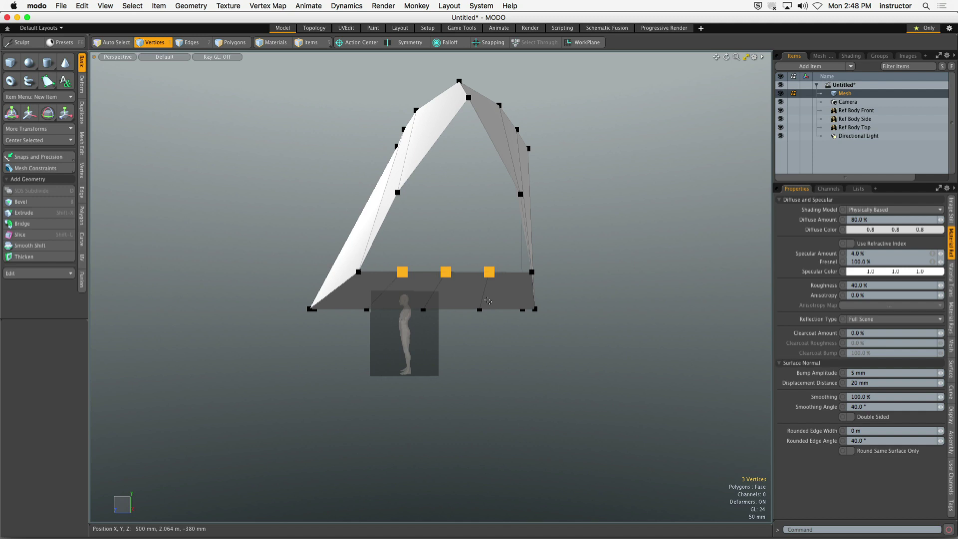
Select the closed edge loop around the arm opening and examine it
{"action": "key", "text": "2"}
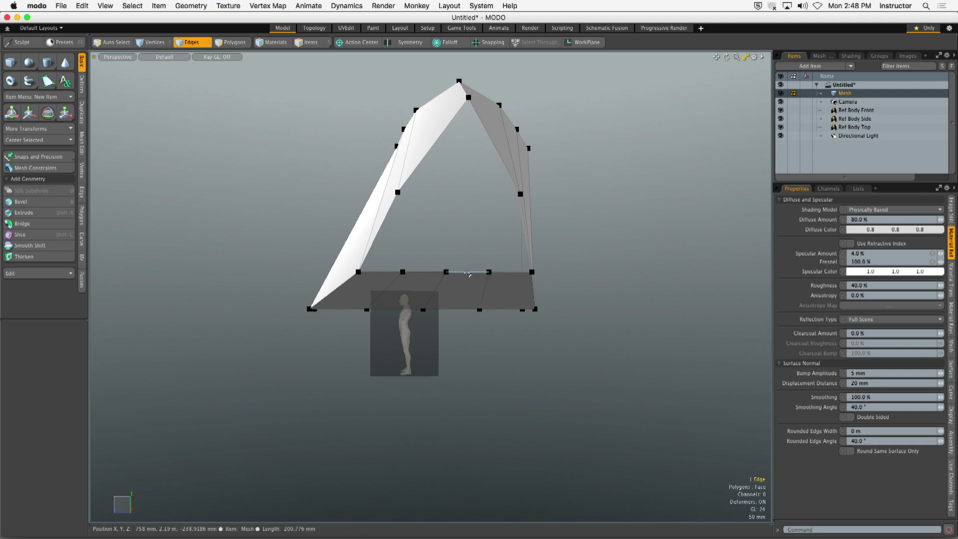
{"action": "double_click", "coordinate": [469, 273]}
{"action": "mouse_move", "coordinate": [469, 273]}
{"action": "left_mouse_down", "text": "alt"}
{"action": "mouse_move", "coordinate": [354, 238]}
{"action": "mouse_move", "coordinate": [470, 229]}
{"action": "mouse_move", "coordinate": [474, 260]}
{"action": "mouse_move", "coordinate": [455, 267]}
{"action": "mouse_move", "coordinate": [470, 256]}
{"action": "left_mouse_up", "text": "alt"}
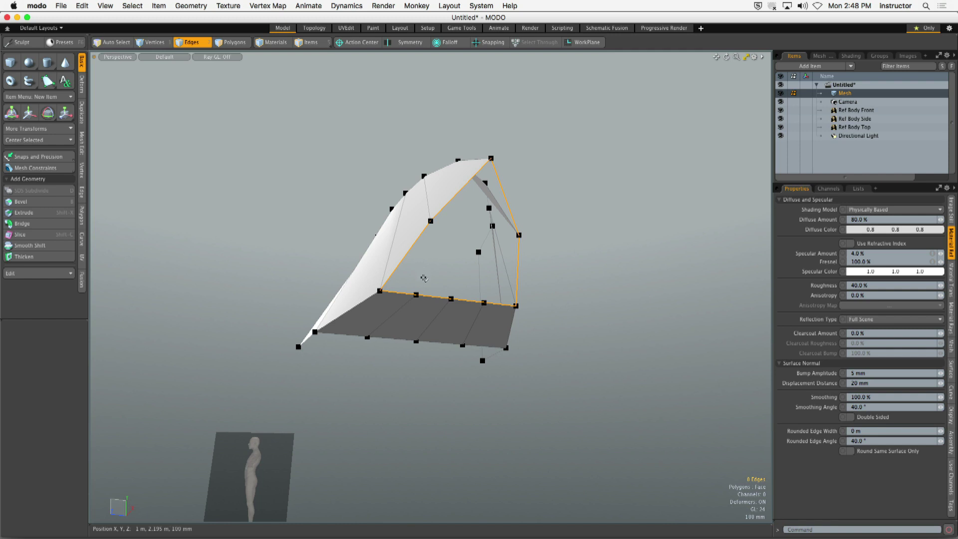
Examine the edges running into the arm opening by selecting three on the torso, then the three slice edges across the underarm
{"action": "left_click", "coordinate": [405, 304]}
{"action": "key", "text": "alt+l"}
{"action": "mouse_move", "coordinate": [430, 311]}
{"action": "left_mouse_down", "text": "alt"}
{"action": "mouse_move", "coordinate": [452, 260]}
{"action": "mouse_move", "coordinate": [353, 174]}
{"action": "mouse_move", "coordinate": [469, 214]}
{"action": "mouse_move", "coordinate": [388, 270]}
{"action": "left_mouse_up", "text": "alt"}
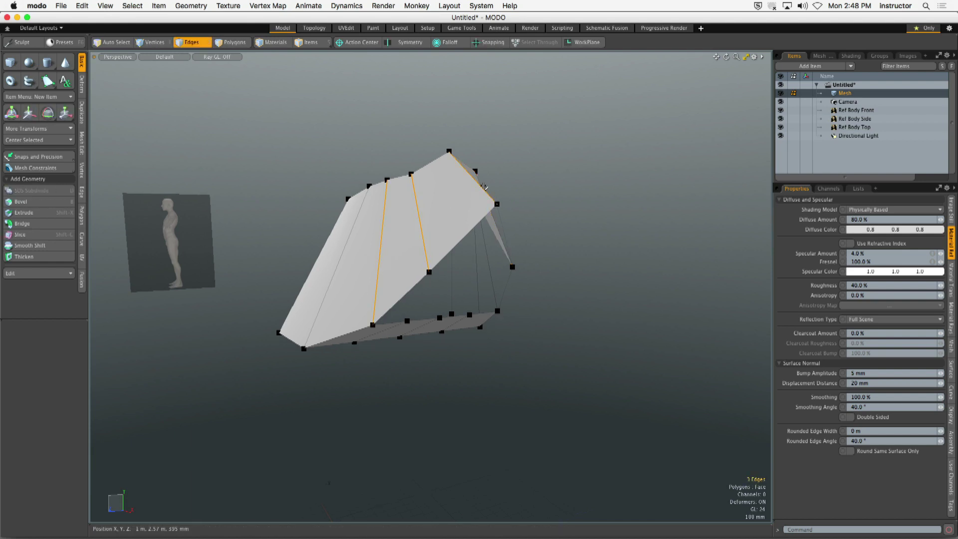
{"action": "mouse_move", "coordinate": [479, 187]}
{"action": "left_mouse_down", "text": "alt"}
{"action": "mouse_move", "coordinate": [427, 180]}
{"action": "mouse_move", "coordinate": [436, 256]}
{"action": "left_mouse_up", "text": "alt"}
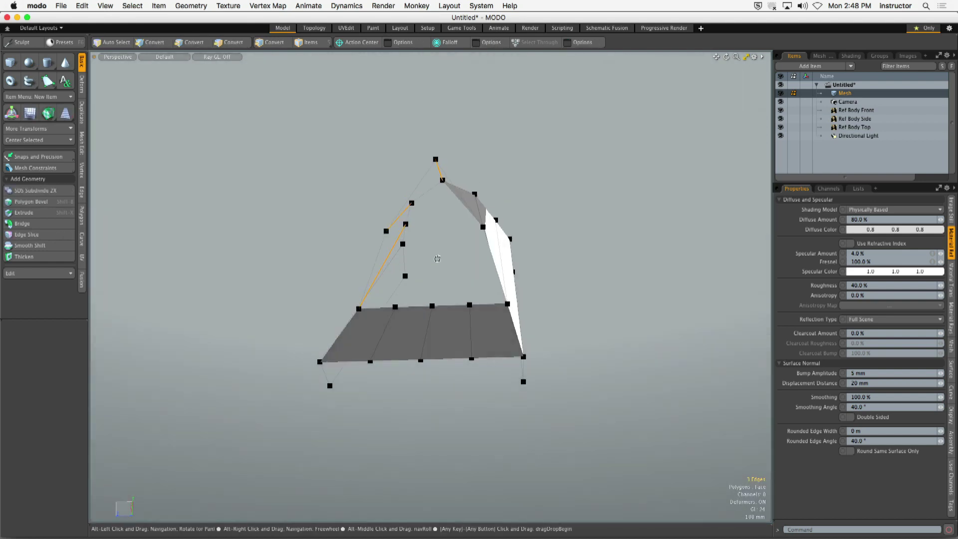
{"action": "left_click_drag", "start_coordinate": [376, 336], "coordinate": [488, 329]}
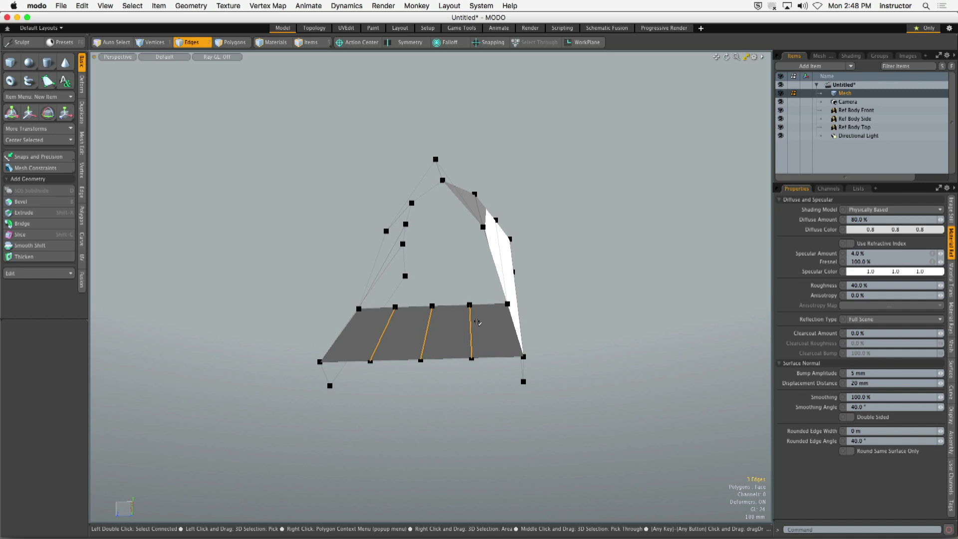
Select the three vertices around the upper part of the arm opening to examine them, and clear the selection
{"action": "left_click_drag", "start_coordinate": [477, 322], "coordinate": [413, 208], "text": "alt"}
{"action": "left_click", "coordinate": [420, 234]}
{"action": "key", "text": "1"}
{"action": "left_click", "coordinate": [418, 234]}
{"action": "left_click", "coordinate": [469, 181], "text": "shift"}
{"action": "left_click", "coordinate": [464, 254], "text": "shift"}
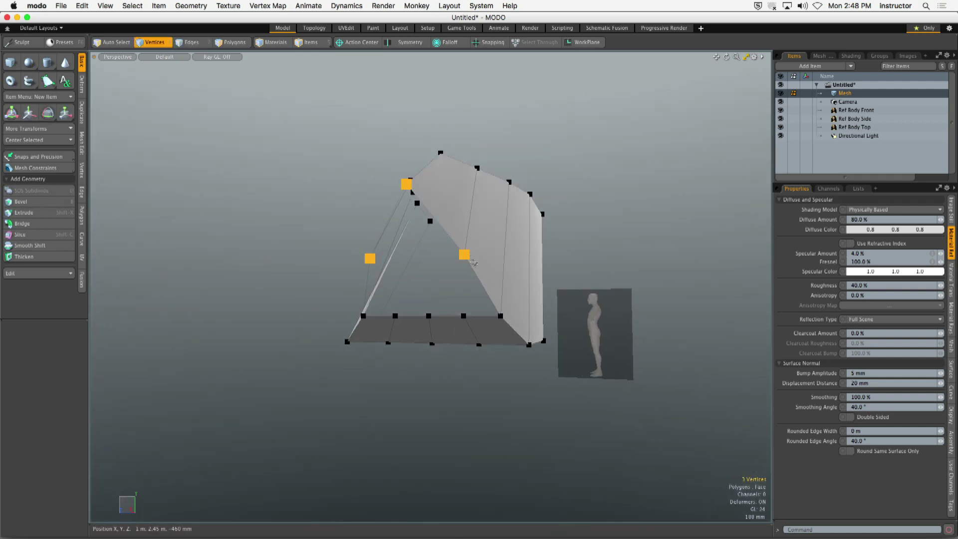
{"action": "left_click_drag", "start_coordinate": [465, 256], "coordinate": [467, 242], "text": "alt"}
{"action": "left_click", "coordinate": [447, 279]}
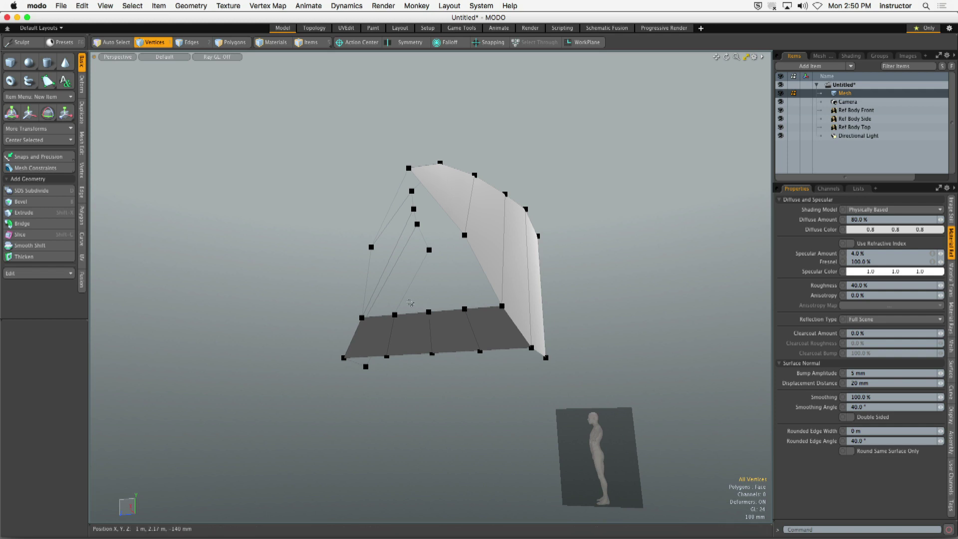
Select the full edge loop around the arm opening, including the subdivided underarm edge
{"action": "left_click_drag", "start_coordinate": [428, 312], "coordinate": [315, 273], "text": "alt"}
{"action": "key", "text": "2"}
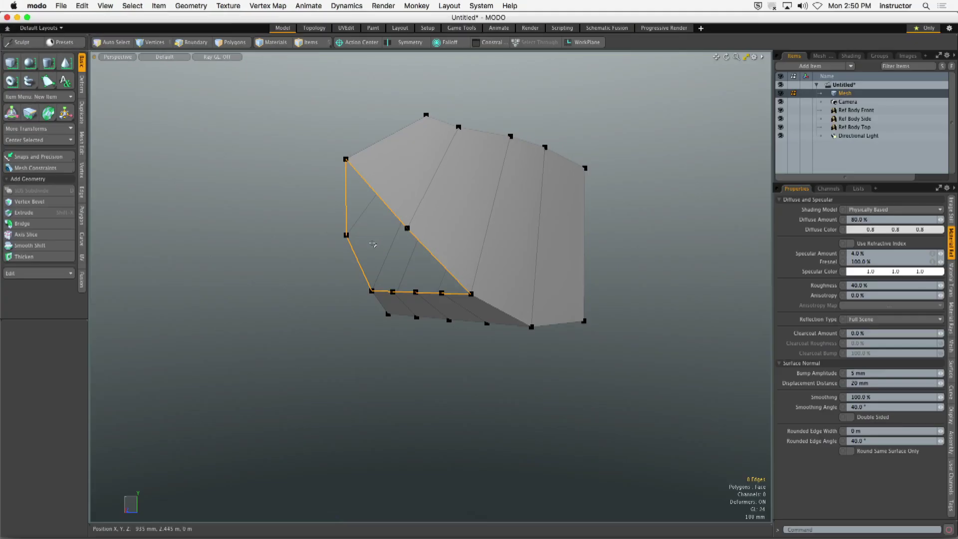
{"action": "key", "text": "2"}
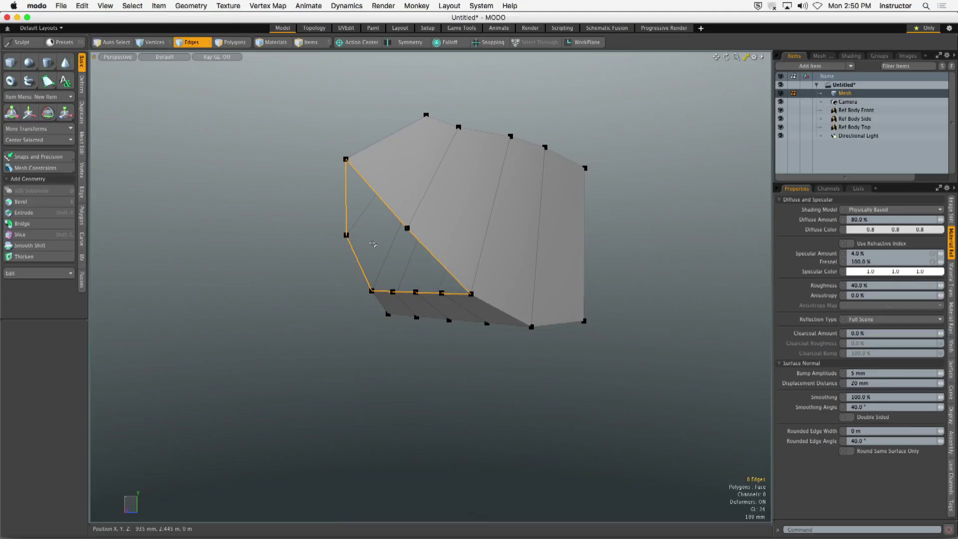
{"action": "left_click_drag", "start_coordinate": [373, 243], "coordinate": [401, 223], "text": "alt"}
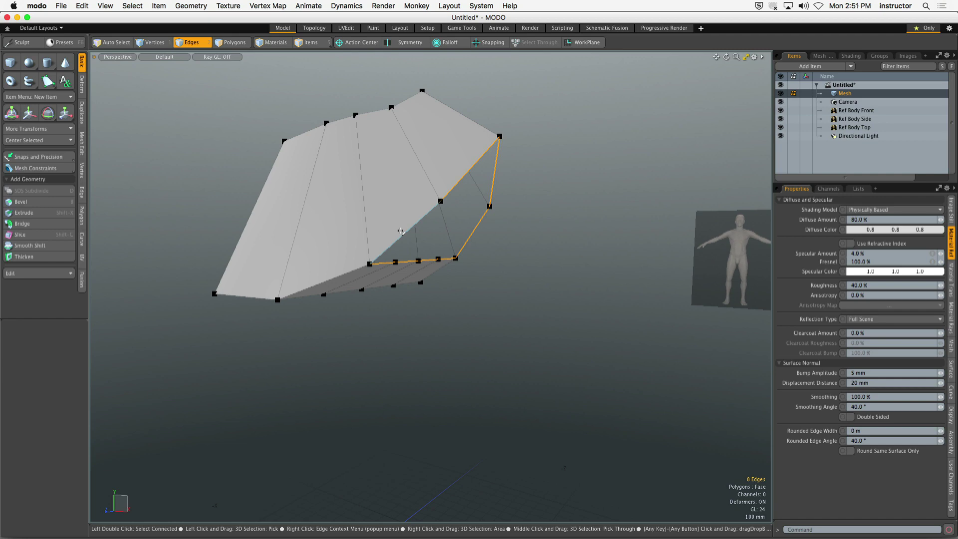
Try extending the arm-opening edge loop outward by about 550 mm along X with Edge Extend, and undo it
{"action": "scroll", "coordinate": [2, 183], "scroll_direction": "up", "scroll_amount": 10, "text": "ctrl"}
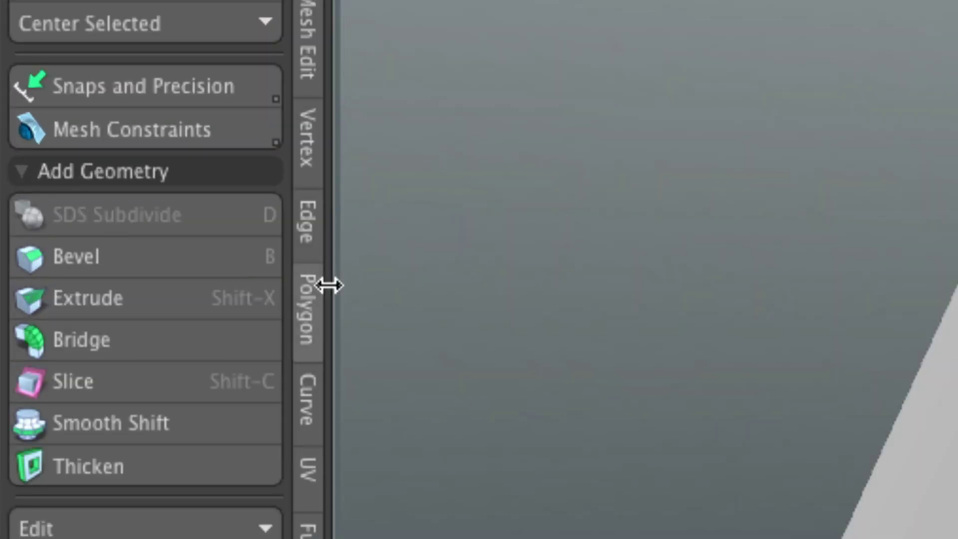
{"action": "left_click", "coordinate": [310, 229]}
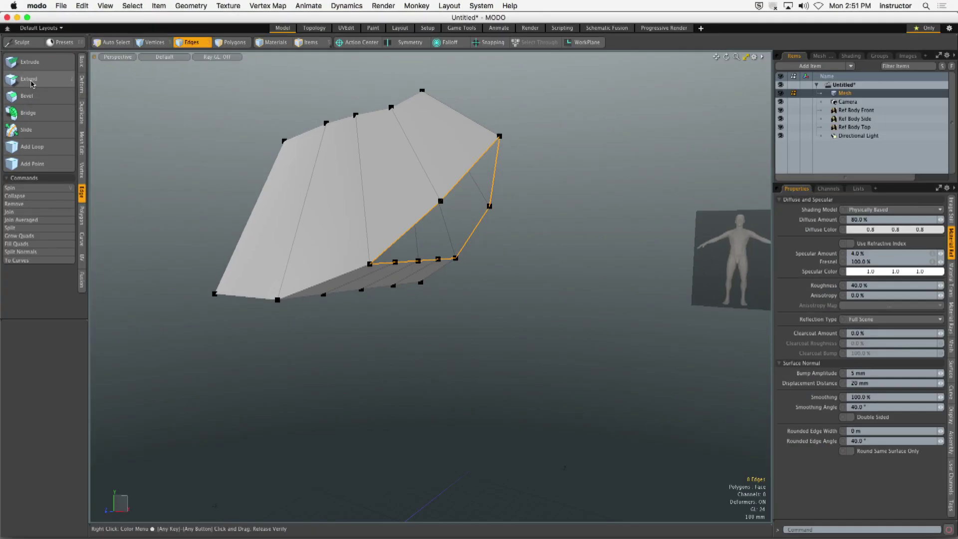
{"action": "left_click", "coordinate": [35, 94]}
{"action": "left_click_drag", "start_coordinate": [432, 254], "coordinate": [449, 273], "text": "alt"}
{"action": "left_click", "coordinate": [485, 253]}
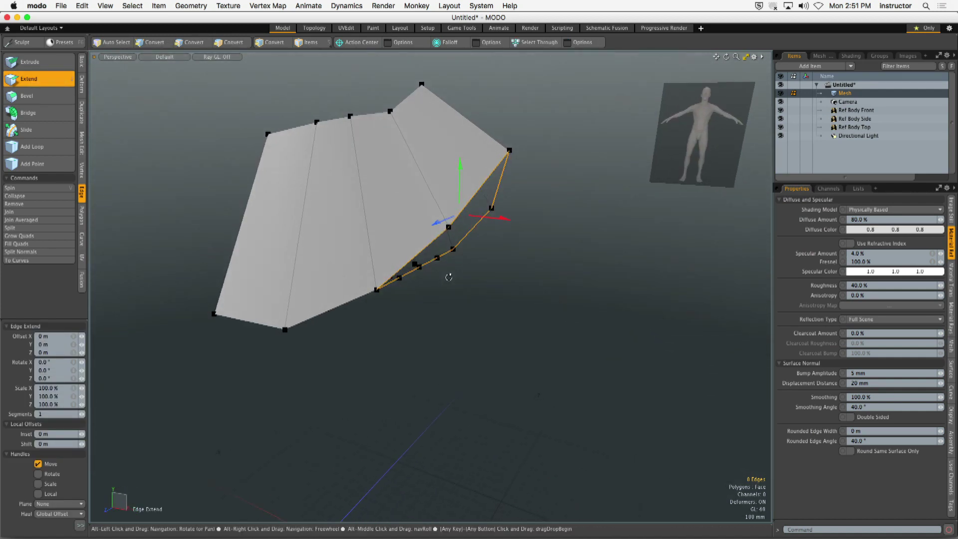
{"action": "left_click_drag", "start_coordinate": [499, 218], "coordinate": [338, 187]}
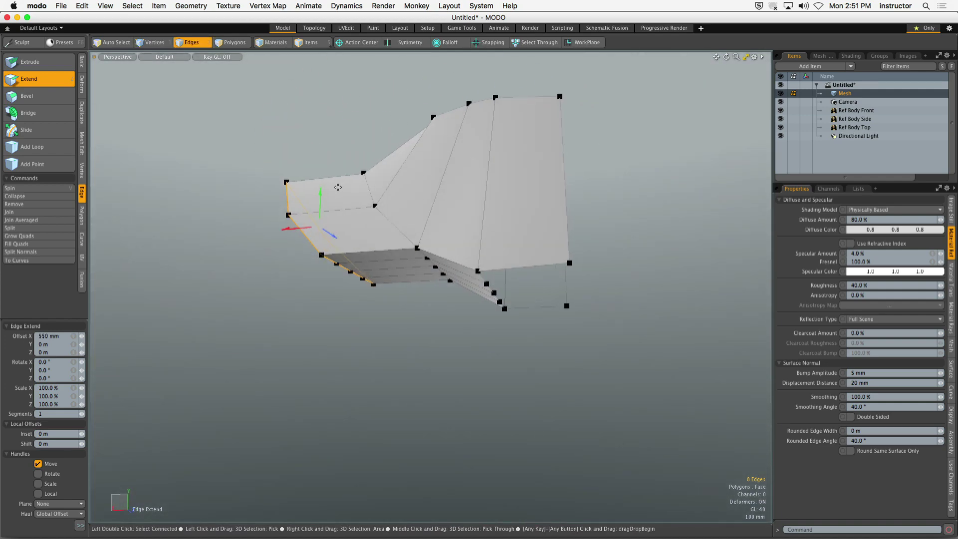
{"action": "key", "text": "super+z"}
{"action": "key", "text": "super+z"}
Extend the arm-opening edge loop outward by 330 mm along X with Edge Extend, with its plane handles set to Scale
{"action": "left_click_drag", "start_coordinate": [351, 202], "coordinate": [113, 302], "text": "alt"}
{"action": "key", "text": "shift+x"}
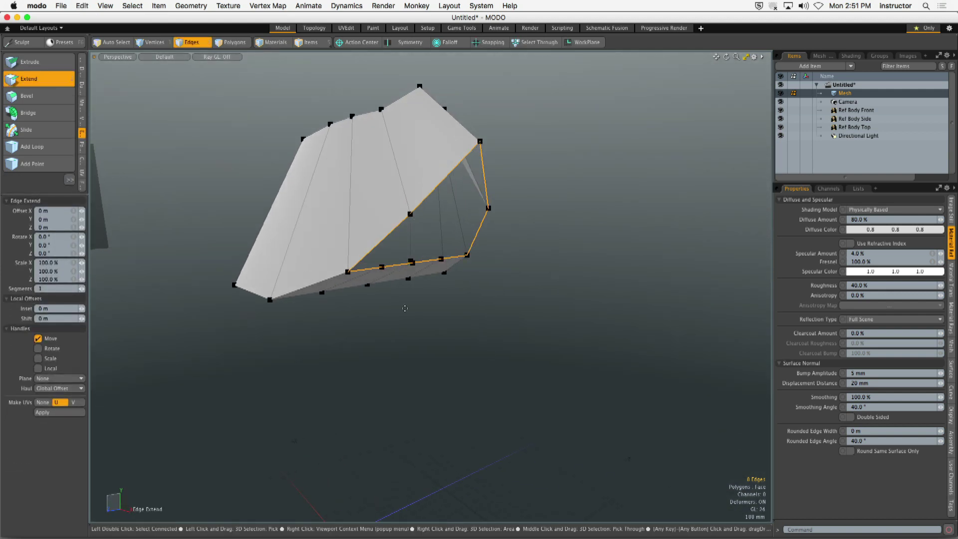
{"action": "left_click_drag", "start_coordinate": [421, 248], "coordinate": [437, 271], "text": "alt"}
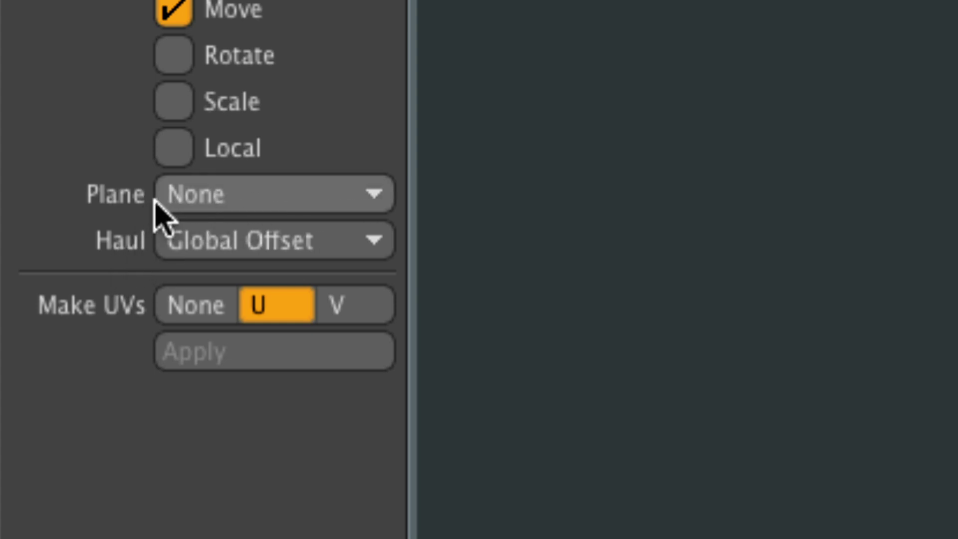
{"action": "left_click", "coordinate": [241, 196]}
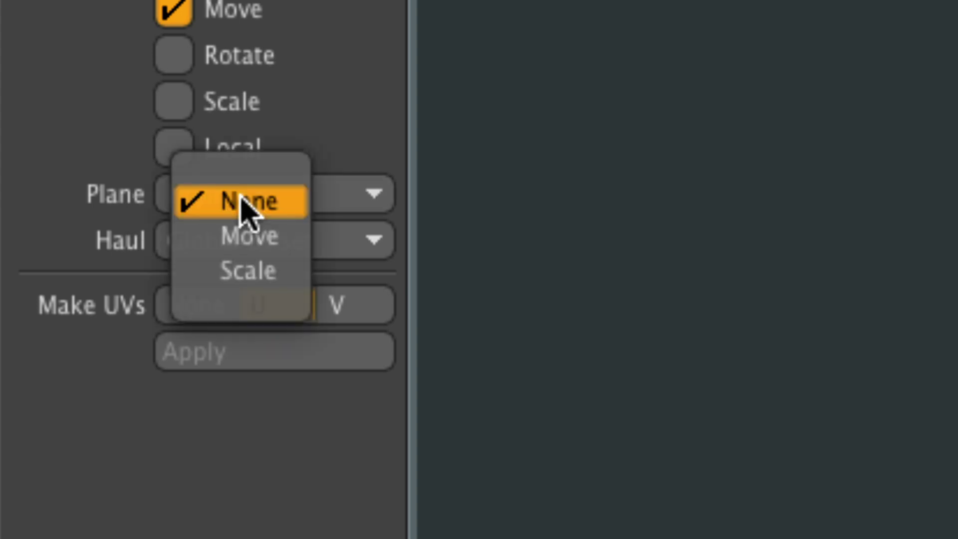
{"action": "left_click", "coordinate": [287, 270]}
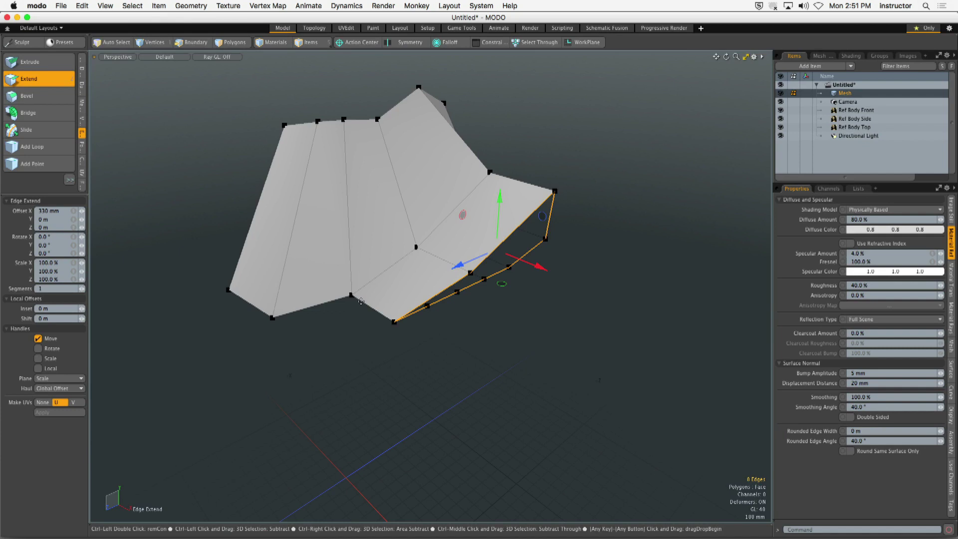
{"action": "left_click_drag", "start_coordinate": [451, 264], "coordinate": [420, 263], "text": "alt"}
{"action": "mouse_move", "coordinate": [368, 190]}
{"action": "left_mouse_down"}
{"action": "mouse_move", "coordinate": [352, 190]}
{"action": "mouse_move", "coordinate": [399, 190]}
{"action": "mouse_move", "coordinate": [356, 190]}
{"action": "left_mouse_up"}
{"action": "left_click_drag", "start_coordinate": [325, 192], "coordinate": [377, 202], "text": "alt"}
{"action": "left_click_drag", "start_coordinate": [377, 202], "coordinate": [479, 234], "text": "alt+shift"}
{"action": "key", "text": "space"}
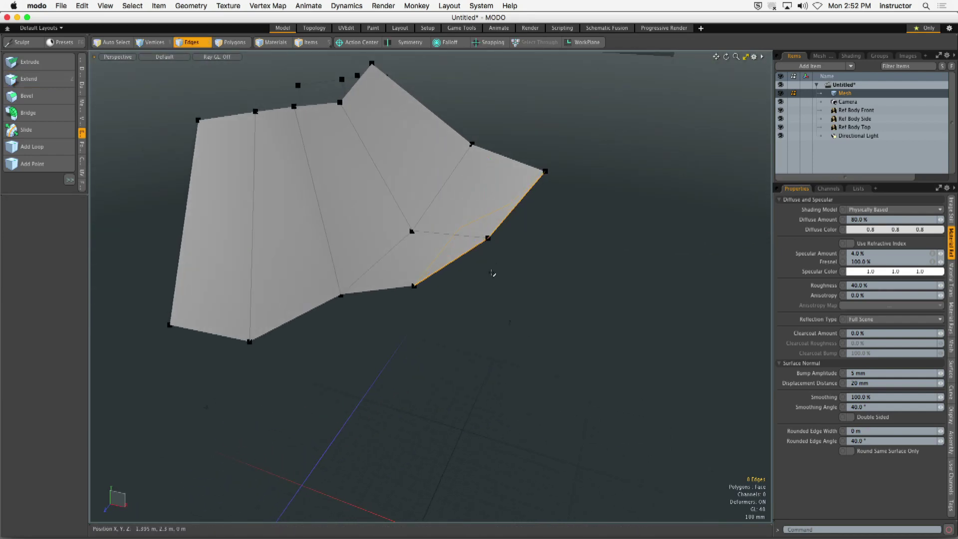
Show the shoulder in the front view and turn off Negative Scale for scaling the extended arm-opening loop
{"action": "key", "text": "r"}
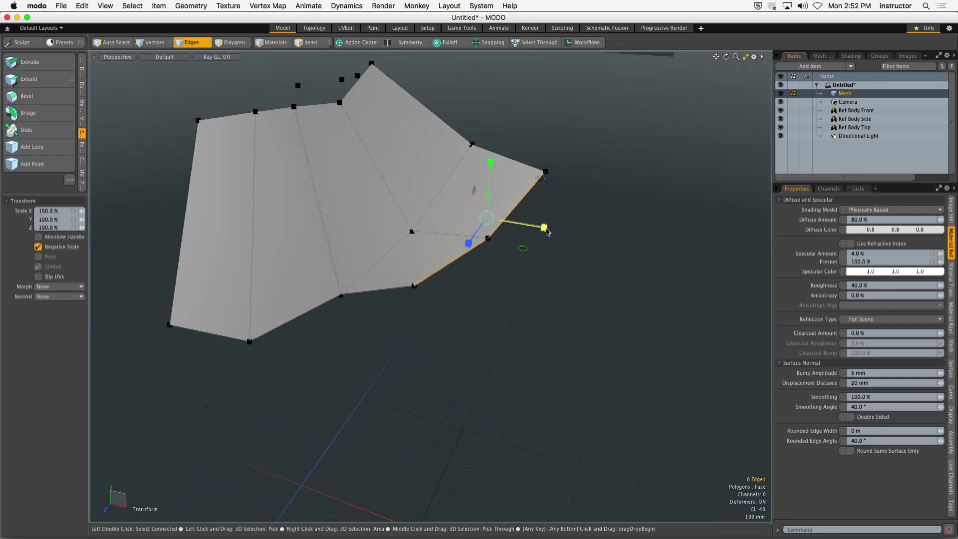
{"action": "mouse_move", "coordinate": [545, 228]}
{"action": "left_mouse_down"}
{"action": "mouse_move", "coordinate": [439, 208]}
{"action": "mouse_move", "coordinate": [536, 240]}
{"action": "left_mouse_up"}
{"action": "key", "text": "space"}
{"action": "key", "text": "KP_1"}
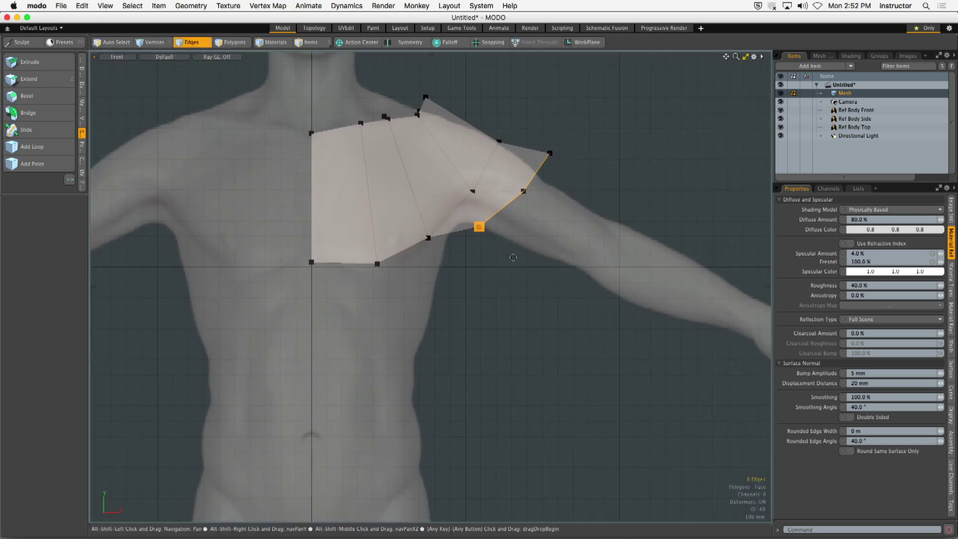
{"action": "left_click_drag", "start_coordinate": [513, 257], "coordinate": [489, 252], "text": "alt+shift"}
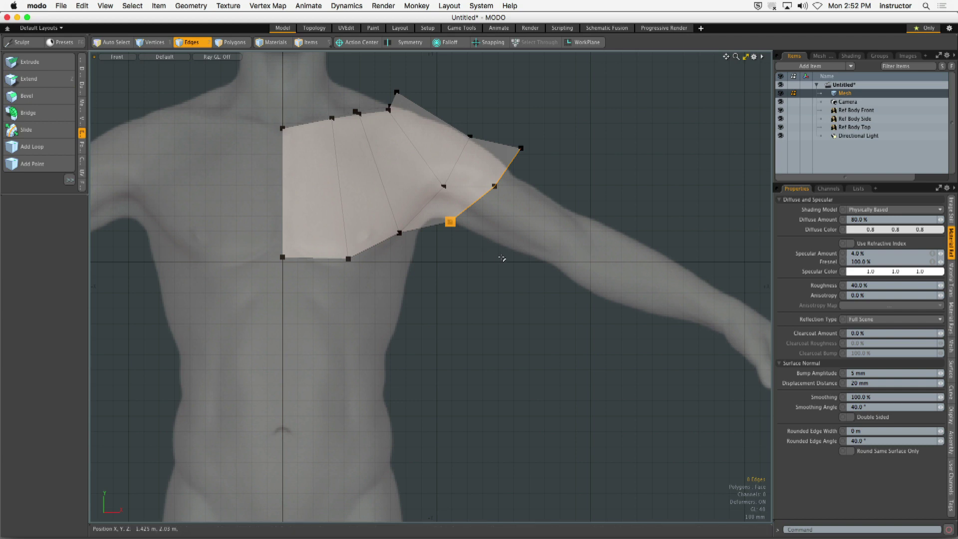
{"action": "mouse_move", "coordinate": [505, 258]}
{"action": "left_mouse_down", "text": "ctrl+alt"}
{"action": "mouse_move", "coordinate": [556, 209]}
{"action": "mouse_move", "coordinate": [511, 248]}
{"action": "left_mouse_up", "text": "ctrl+alt"}
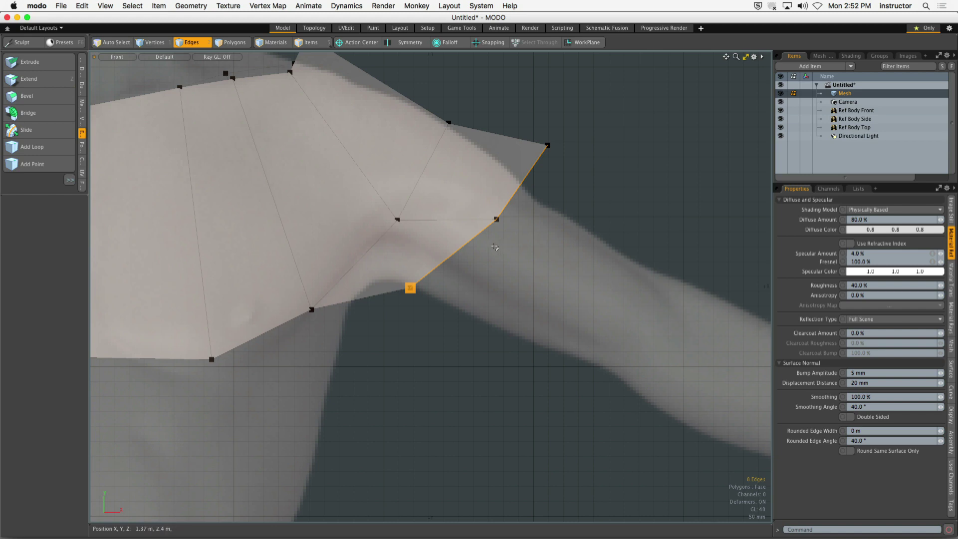
{"action": "key", "text": "r"}
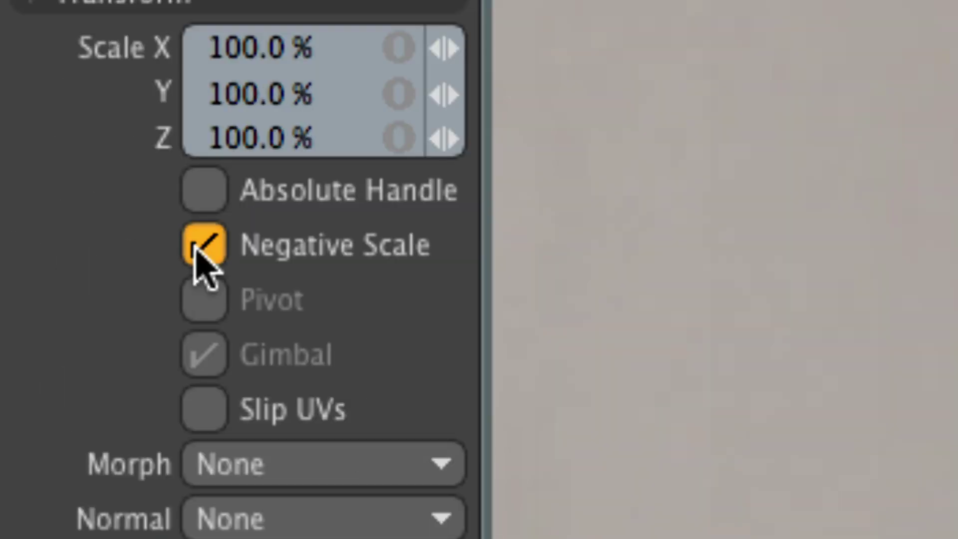
{"action": "left_click", "coordinate": [183, 248]}
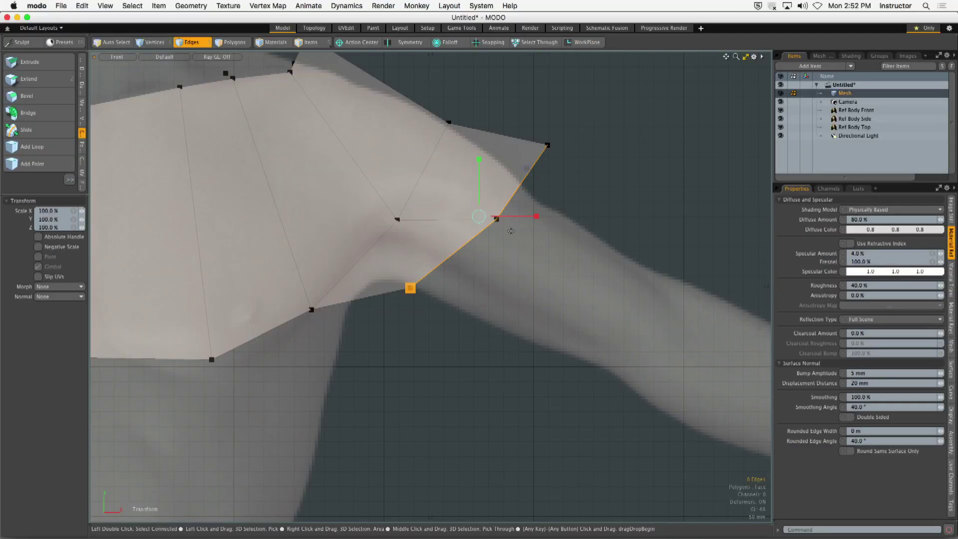
Try flattening the extended loop to 0% scale along X and rotating it -35° about Z
{"action": "left_click_drag", "start_coordinate": [536, 216], "coordinate": [478, 216]}
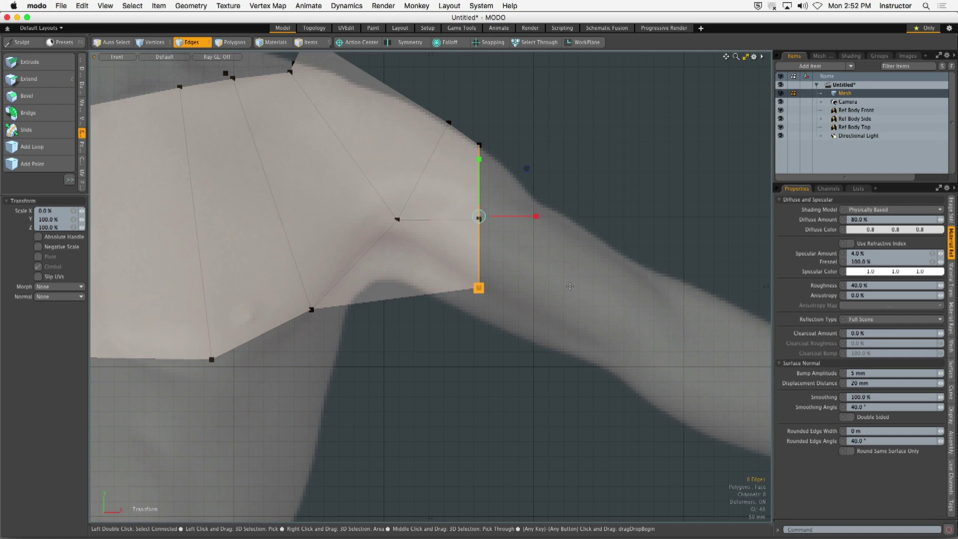
{"action": "key", "text": "e"}
{"action": "left_click_drag", "start_coordinate": [529, 191], "coordinate": [543, 220]}
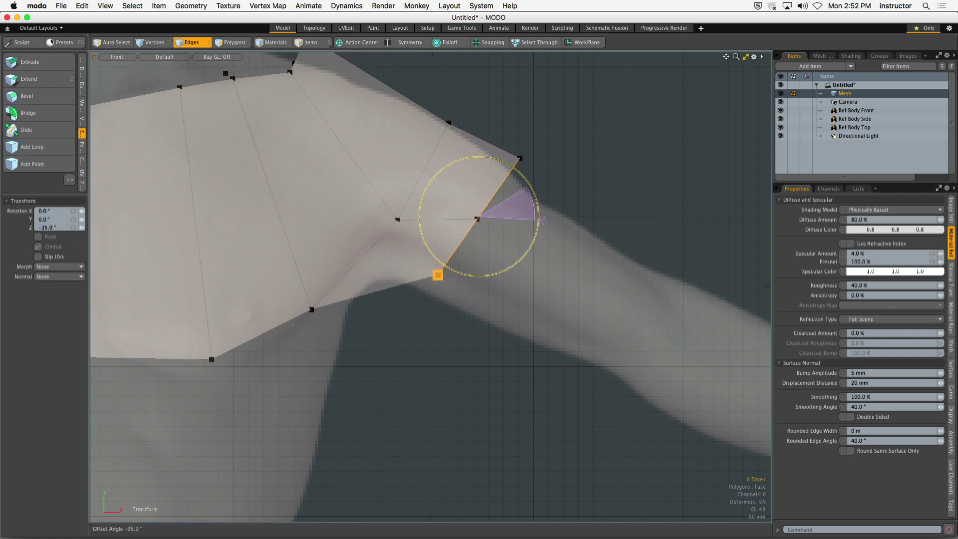
Set the action center to Selection, try shifting the rotated loop inward and down onto the upper-arm outline, and clear the selection
{"action": "key", "text": "w"}
{"action": "left_click", "coordinate": [358, 42]}
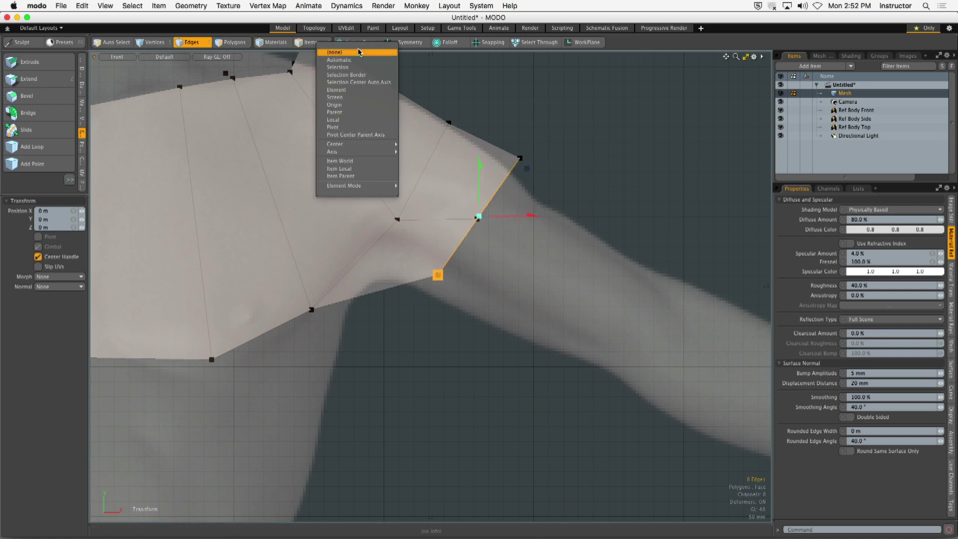
{"action": "left_click", "coordinate": [360, 67]}
{"action": "left_click_drag", "start_coordinate": [459, 256], "coordinate": [441, 272]}
{"action": "key", "text": "space"}
{"action": "left_click", "coordinate": [505, 249]}
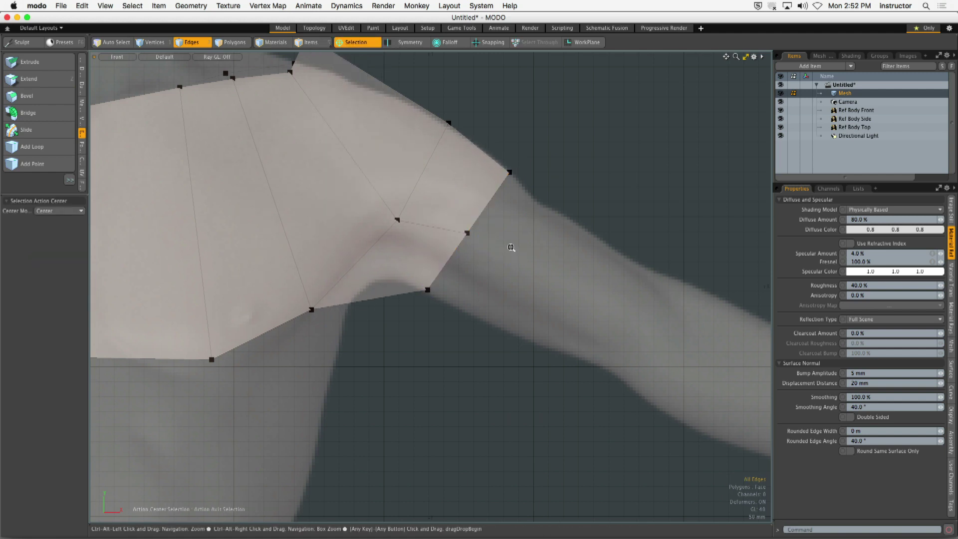
{"action": "left_click_drag", "start_coordinate": [511, 248], "coordinate": [506, 244], "text": "ctrl+alt"}
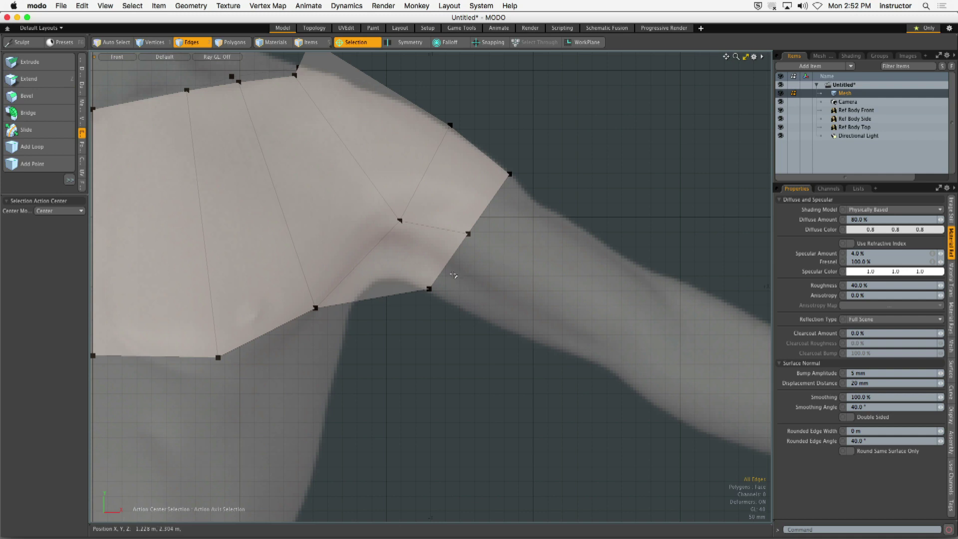
Undo the flattening, rotation and move of the extended arm-opening loop
{"action": "key", "text": "super+z"}
{"action": "key", "text": "super+z"}
{"action": "key", "text": "super+z"}
{"action": "key", "text": "super+z"}
{"action": "key", "text": "super+z"}
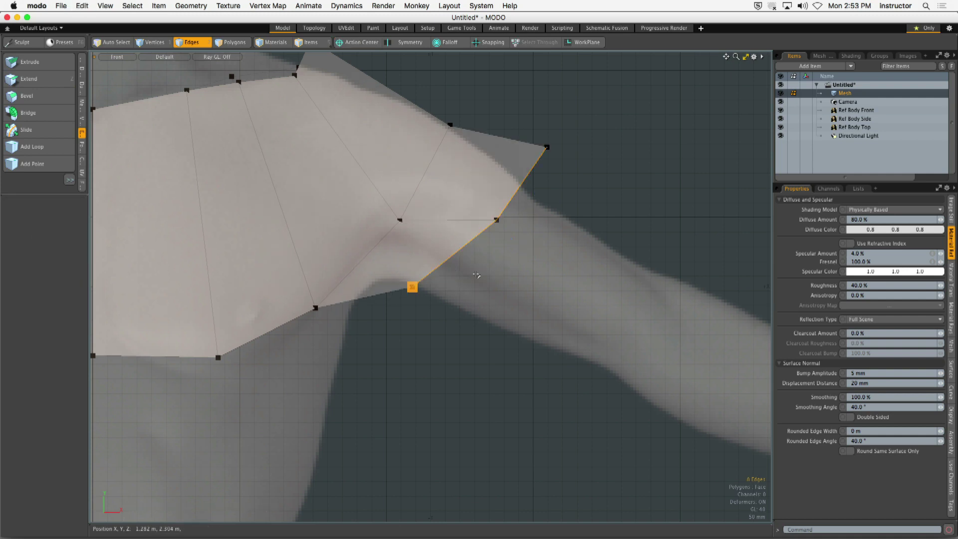
Examine the extended loop by its vertices, reselecting the upper, middle and underarm ones, and return to the edge selection
{"action": "scroll", "coordinate": [488, 261], "scroll_direction": "down", "scroll_amount": 2}
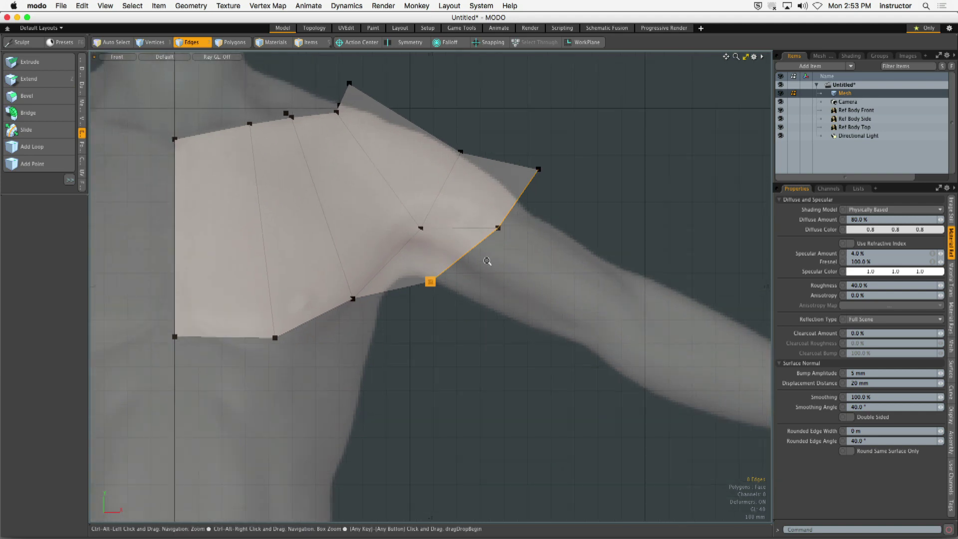
{"action": "left_click_drag", "start_coordinate": [487, 261], "coordinate": [443, 261], "text": "alt+shift"}
{"action": "key", "text": "1"}
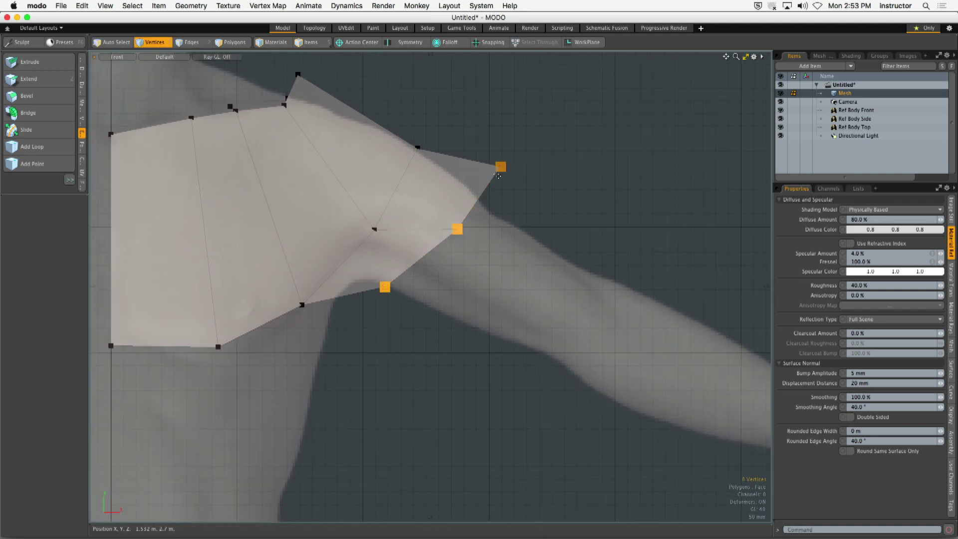
{"action": "right_click_drag", "start_coordinate": [490, 143], "coordinate": [531, 210]}
{"action": "scroll", "coordinate": [530, 209], "scroll_direction": "up", "scroll_amount": 2}
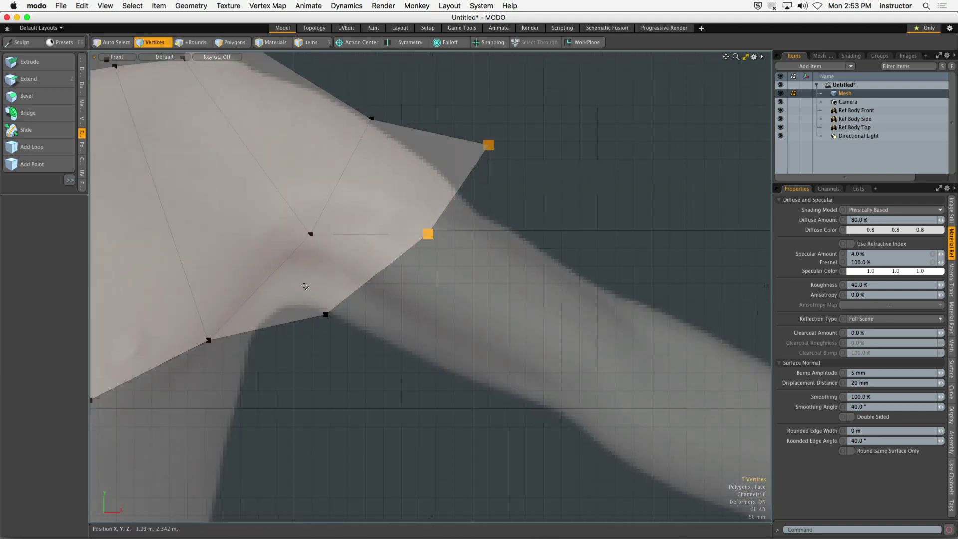
{"action": "left_click", "coordinate": [326, 315]}
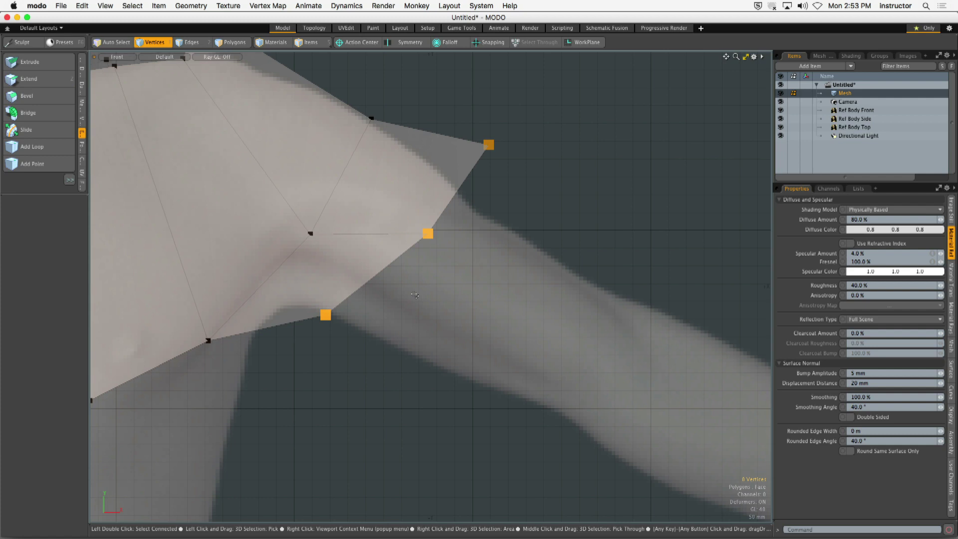
{"action": "key", "text": "2"}
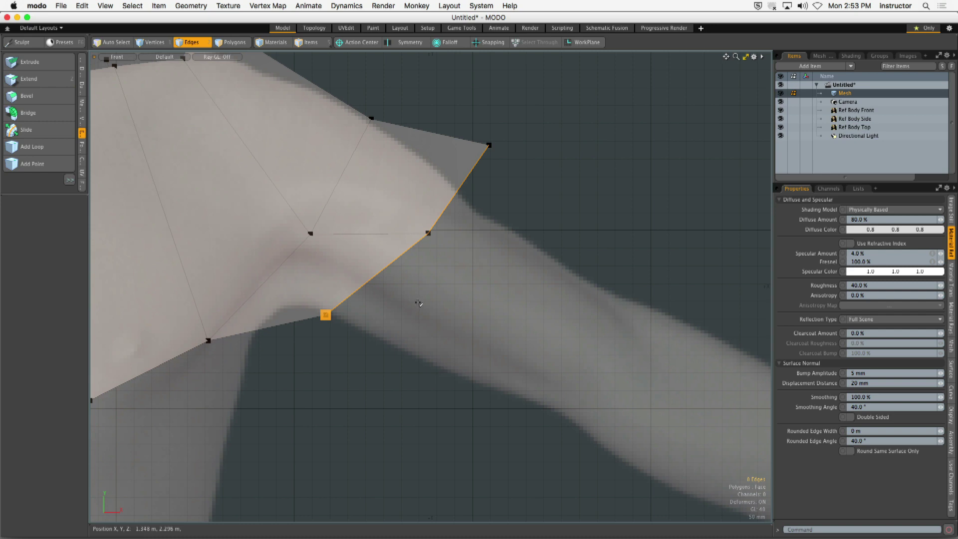
Flatten the extended loop to 0% scale along X and rotate it about -36° around Z to face down the arm
{"action": "key", "text": "r"}
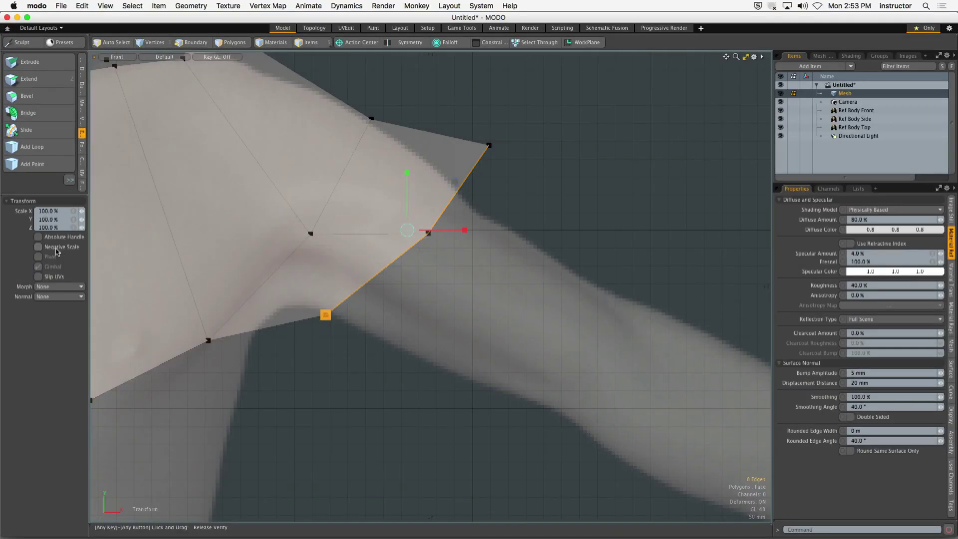
{"action": "key", "text": "2"}
{"action": "left_click_drag", "start_coordinate": [465, 230], "coordinate": [405, 230]}
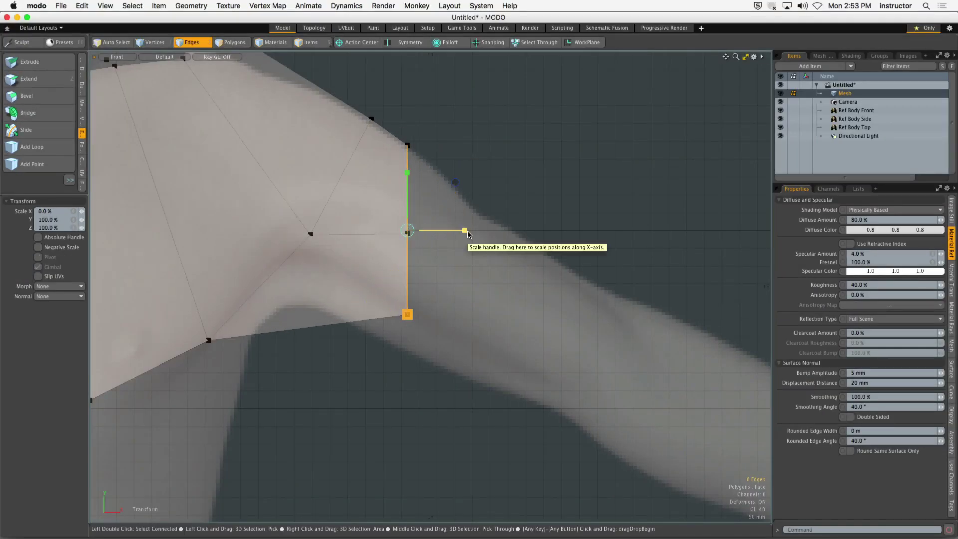
{"action": "mouse_move", "coordinate": [467, 233]}
{"action": "left_mouse_down"}
{"action": "mouse_move", "coordinate": [525, 229]}
{"action": "mouse_move", "coordinate": [468, 234]}
{"action": "left_mouse_up"}
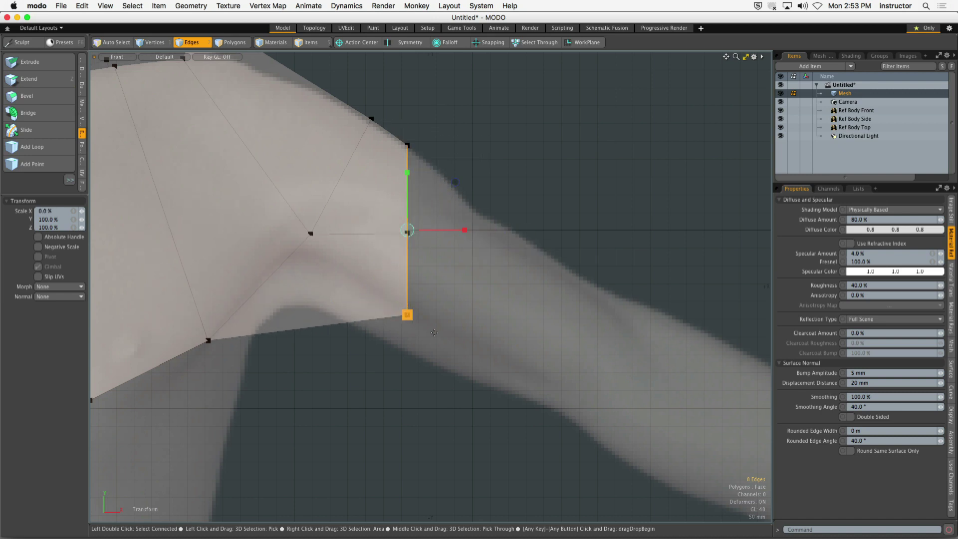
{"action": "key", "text": "e"}
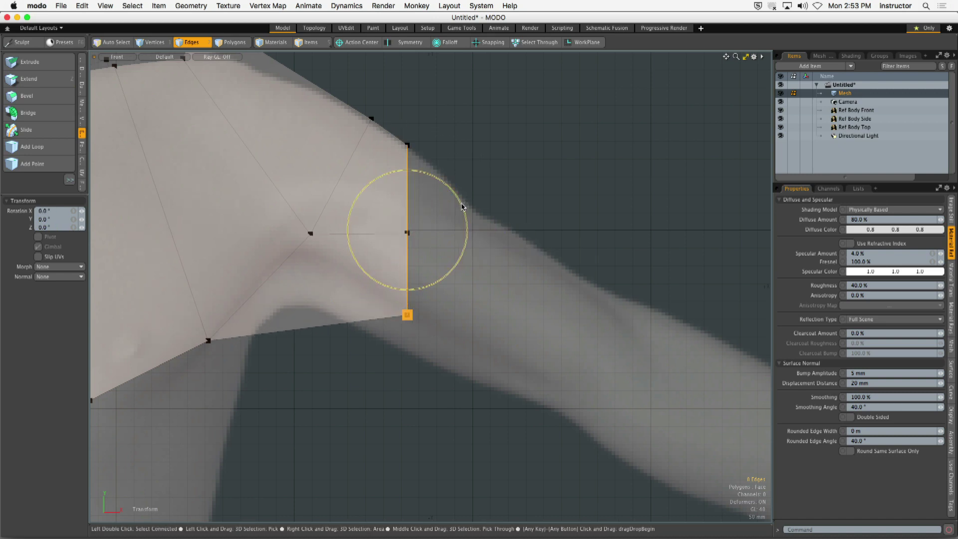
{"action": "left_click_drag", "start_coordinate": [459, 207], "coordinate": [475, 241]}
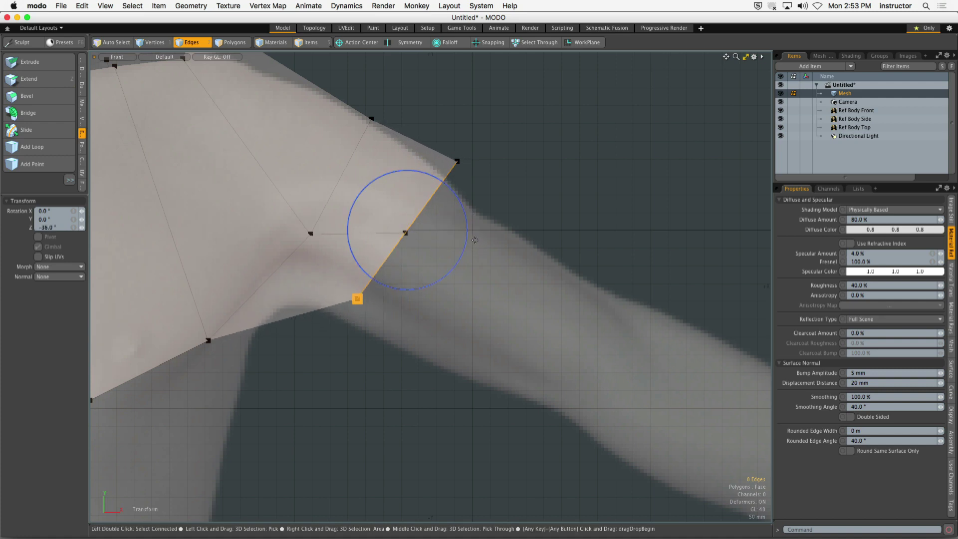
Move the loop inward to the shoulder outline, scale it to 104% with the action center set to Selection, and clear the selection
{"action": "key", "text": "w"}
{"action": "left_click_drag", "start_coordinate": [454, 185], "coordinate": [413, 184]}
{"action": "key", "text": "r"}
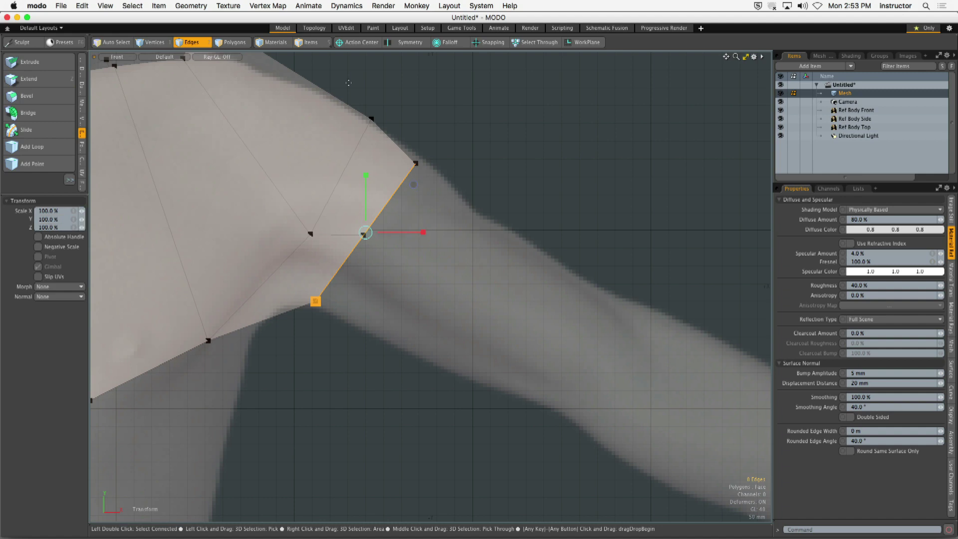
{"action": "left_click", "coordinate": [352, 43]}
{"action": "left_click", "coordinate": [331, 69]}
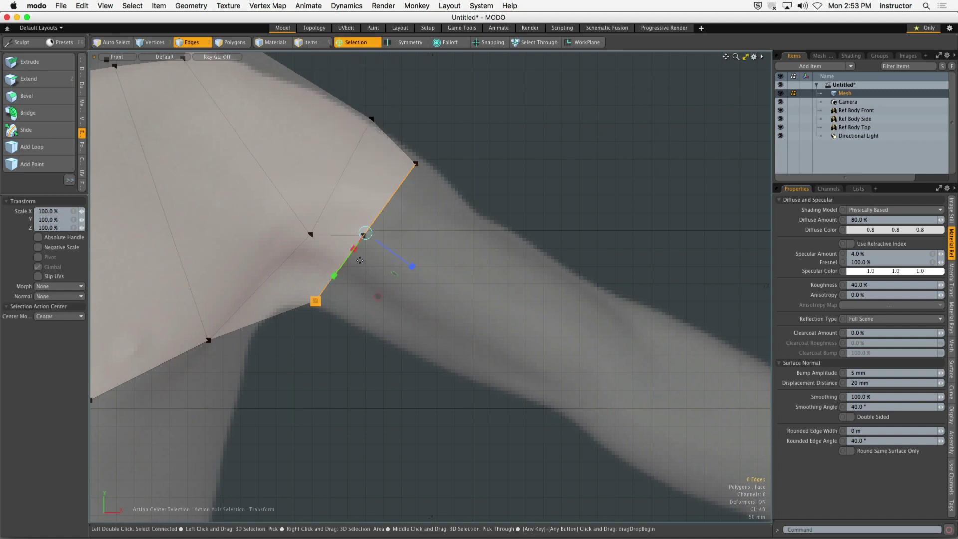
{"action": "left_click_drag", "start_coordinate": [369, 232], "coordinate": [364, 233]}
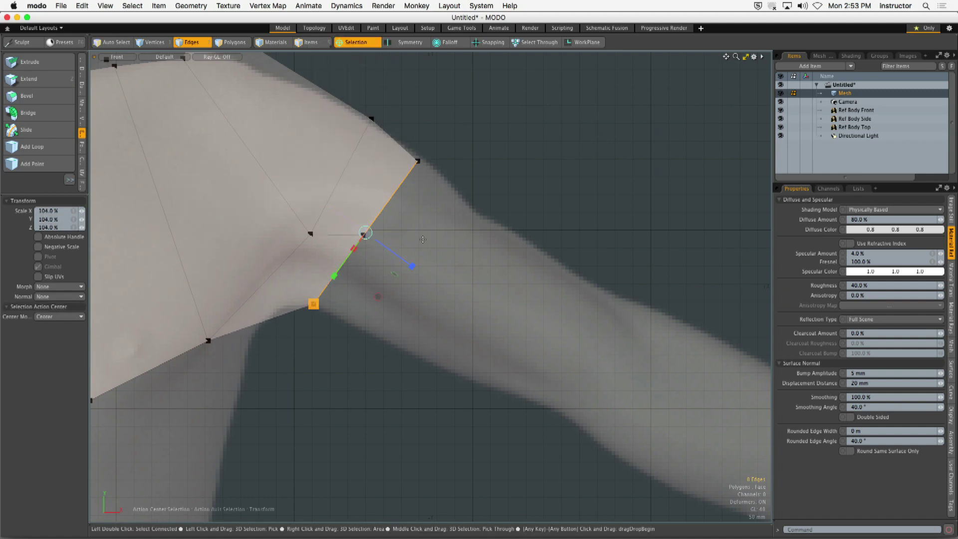
{"action": "key", "text": "space"}
{"action": "left_click", "coordinate": [444, 228]}
Examine the new arm opening from below in perspective, selecting the three middle underarm vertices and clearing the selection
{"action": "left_click_drag", "start_coordinate": [359, 275], "coordinate": [390, 204], "text": "alt"}
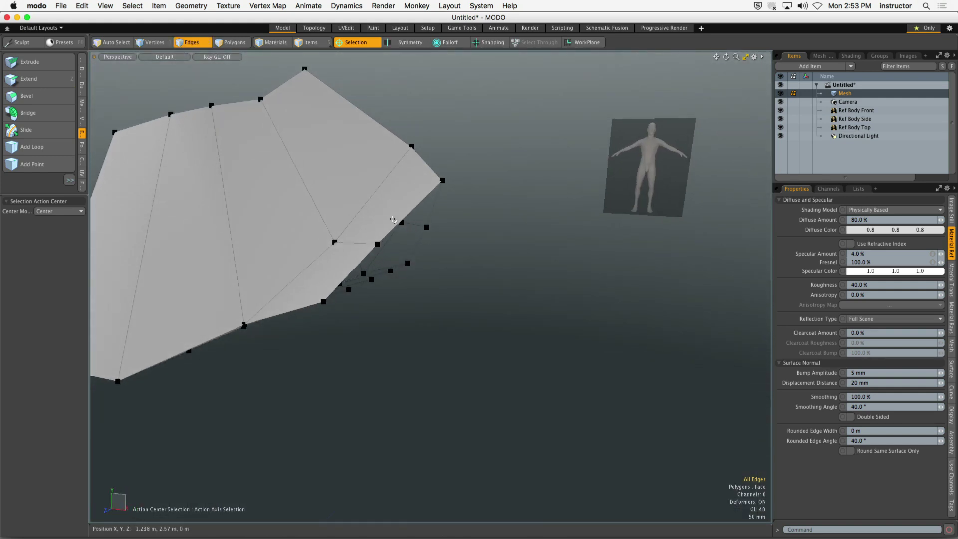
{"action": "left_click_drag", "start_coordinate": [393, 219], "coordinate": [345, 220], "text": "alt"}
{"action": "scroll", "coordinate": [343, 250], "scroll_direction": "down", "scroll_amount": 4}
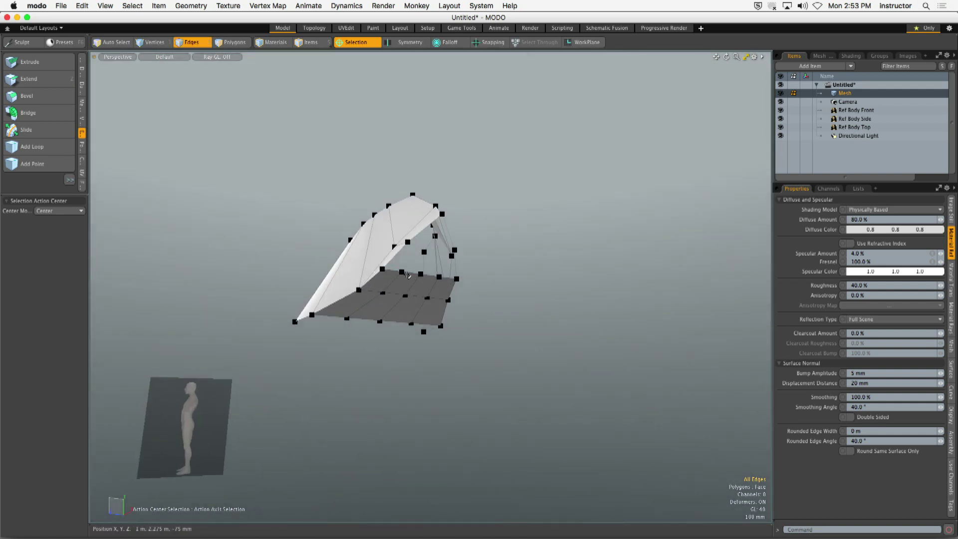
{"action": "key", "text": "1"}
{"action": "left_click_drag", "start_coordinate": [402, 272], "coordinate": [442, 277]}
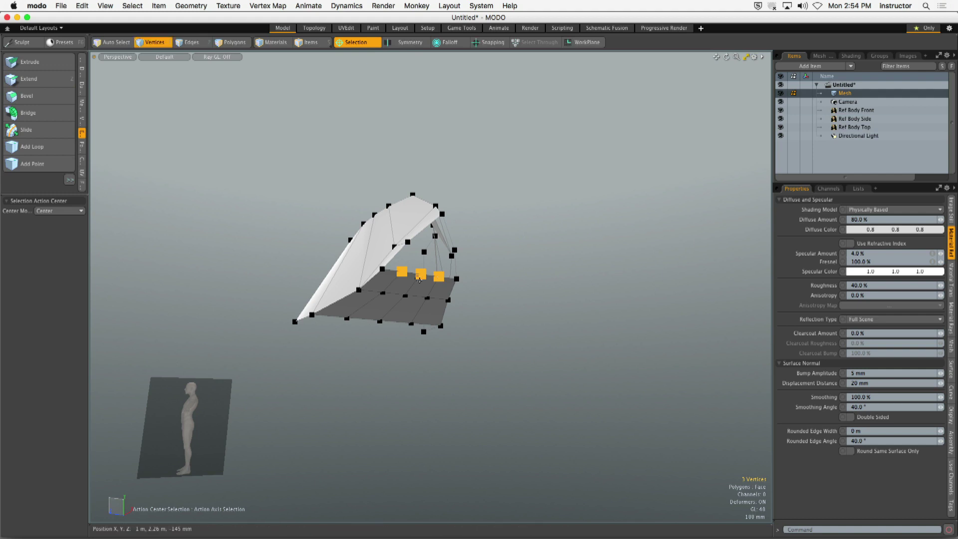
{"action": "left_click_drag", "start_coordinate": [425, 289], "coordinate": [457, 240], "text": "alt"}
{"action": "scroll", "coordinate": [515, 307], "scroll_direction": "up", "scroll_amount": 5}
{"action": "left_click", "coordinate": [579, 297]}
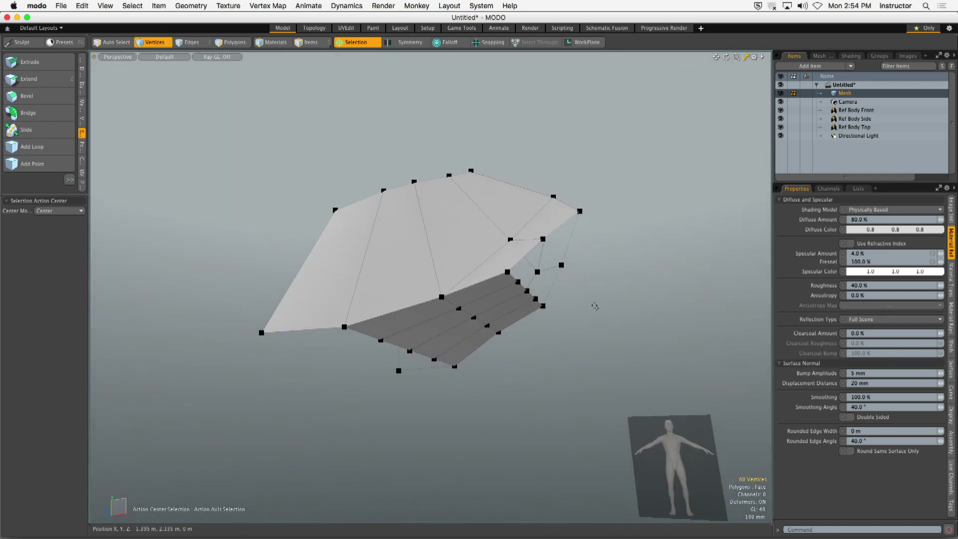
Examine the polygon strip around the arm opening by selecting its six polygons, and clear the selection
{"action": "mouse_move", "coordinate": [564, 286]}
{"action": "left_mouse_down", "text": "alt"}
{"action": "mouse_move", "coordinate": [453, 266]}
{"action": "mouse_move", "coordinate": [389, 279]}
{"action": "mouse_move", "coordinate": [464, 307]}
{"action": "mouse_move", "coordinate": [418, 243]}
{"action": "mouse_move", "coordinate": [521, 274]}
{"action": "left_mouse_up", "text": "alt"}
{"action": "key", "text": "2"}
{"action": "key", "text": "3"}
{"action": "left_click", "coordinate": [543, 179], "text": "shift"}
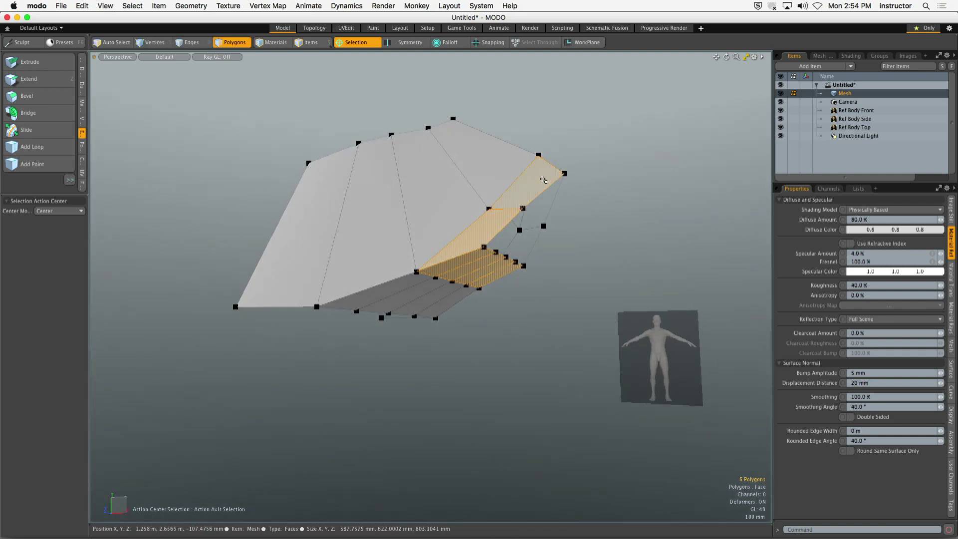
{"action": "left_click", "coordinate": [539, 389]}
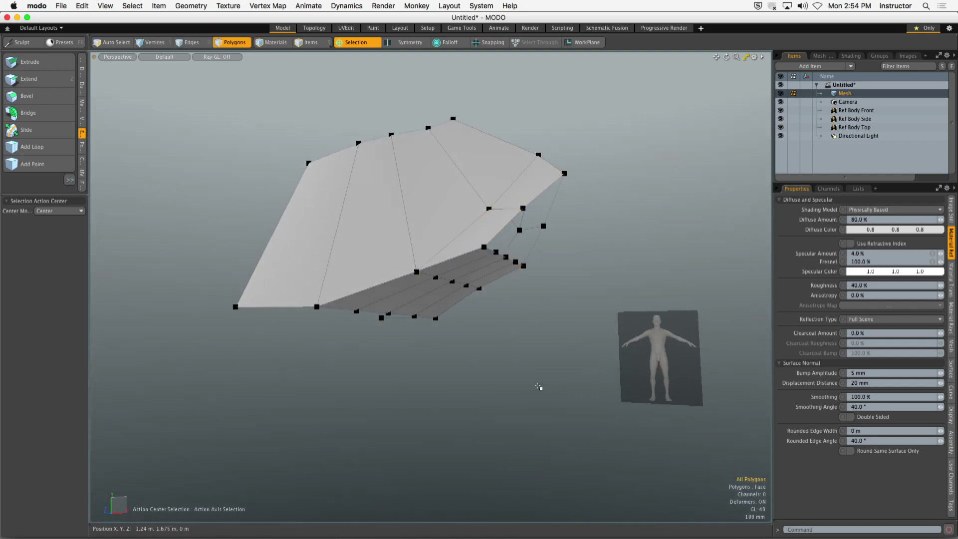
Delete the four lower polygons on the underside of the torso, keeping the underarm strip at the arm opening
{"action": "left_click_drag", "start_coordinate": [539, 389], "coordinate": [457, 284], "text": "alt"}
{"action": "left_click_drag", "start_coordinate": [414, 210], "coordinate": [455, 236]}
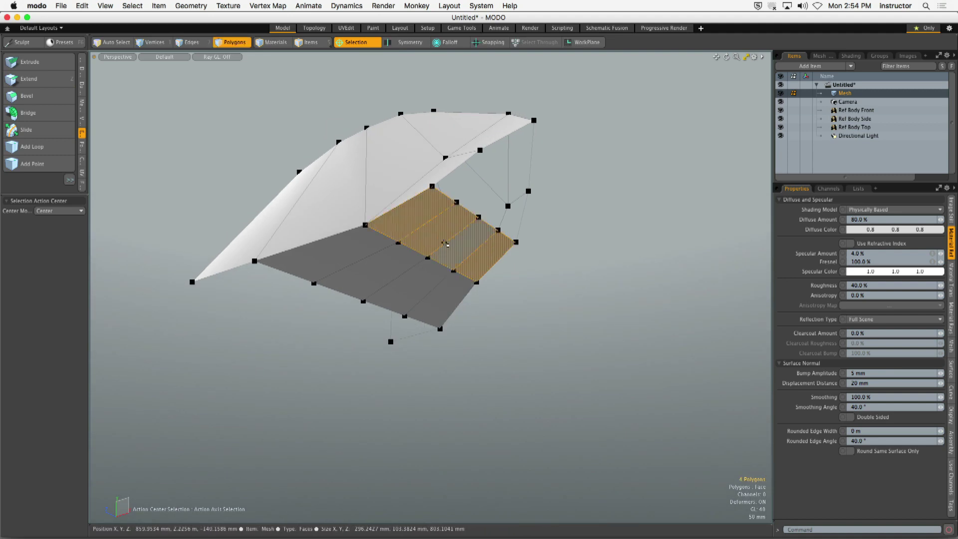
{"action": "left_click", "coordinate": [343, 253]}
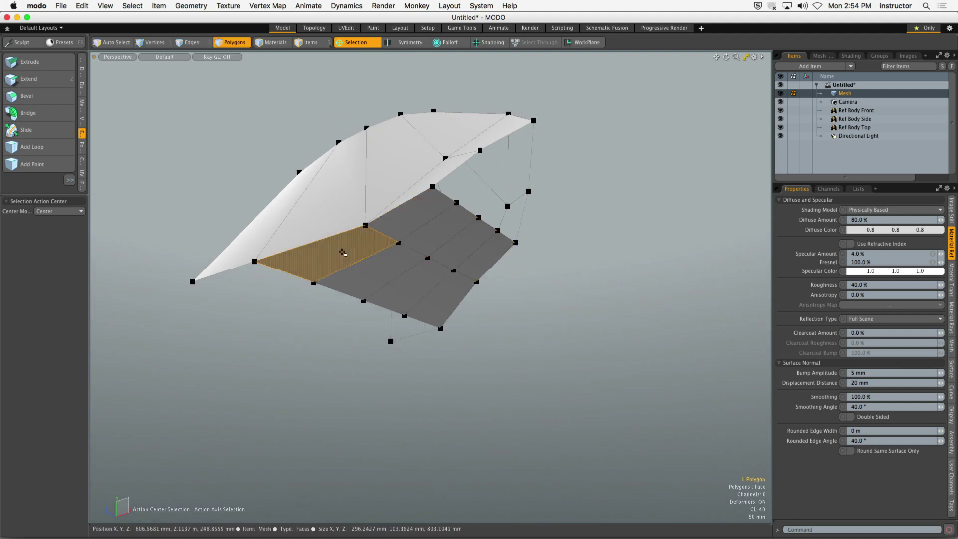
{"action": "left_click_drag", "start_coordinate": [358, 258], "coordinate": [445, 295]}
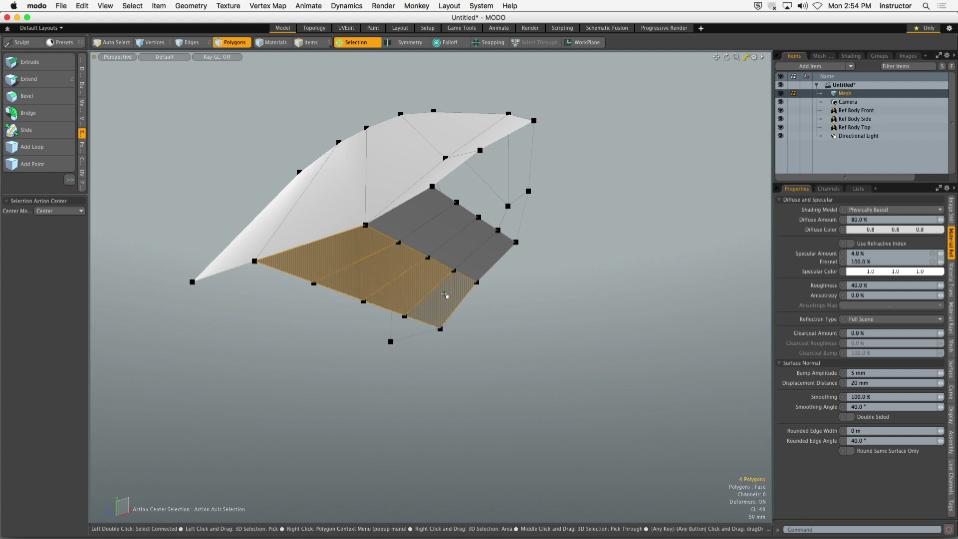
{"action": "key", "text": "Delete"}
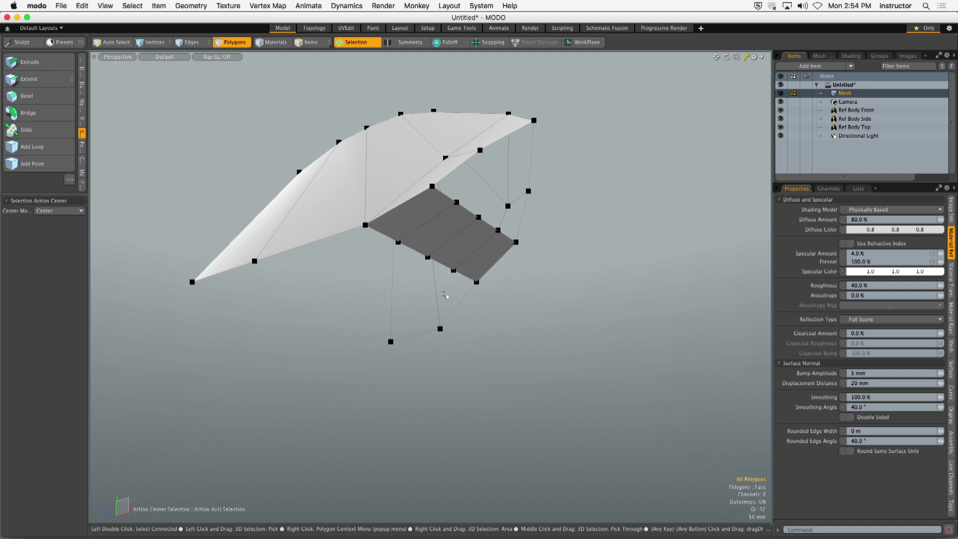
Select the eight open edges along the lower border of the torso, from the front around the underarm to the back
{"action": "mouse_move", "coordinate": [471, 250]}
{"action": "left_mouse_down", "text": "alt"}
{"action": "mouse_move", "coordinate": [475, 294]}
{"action": "mouse_move", "coordinate": [458, 304]}
{"action": "mouse_move", "coordinate": [449, 279]}
{"action": "mouse_move", "coordinate": [409, 259]}
{"action": "mouse_move", "coordinate": [446, 250]}
{"action": "mouse_move", "coordinate": [488, 265]}
{"action": "left_mouse_up", "text": "alt"}
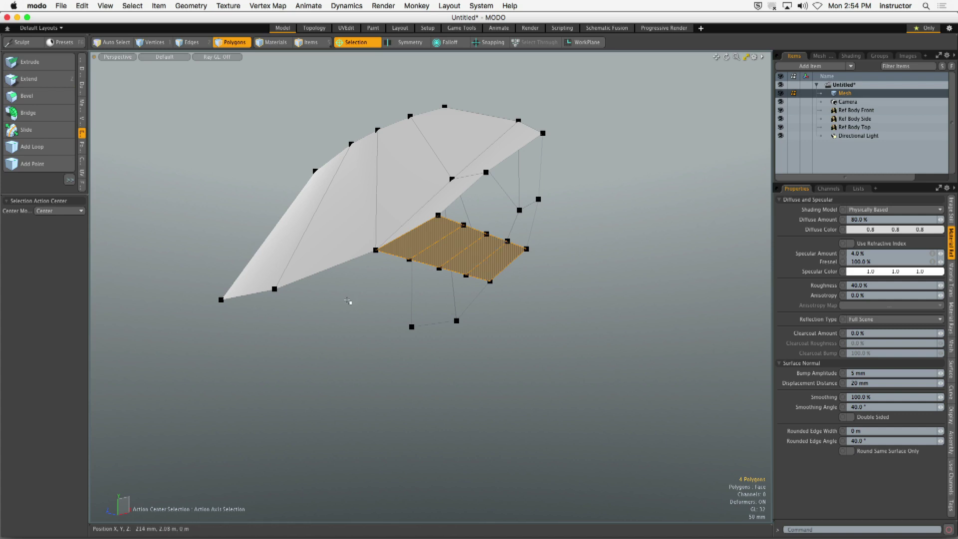
{"action": "key", "text": "2"}
{"action": "double_click", "coordinate": [263, 292]}
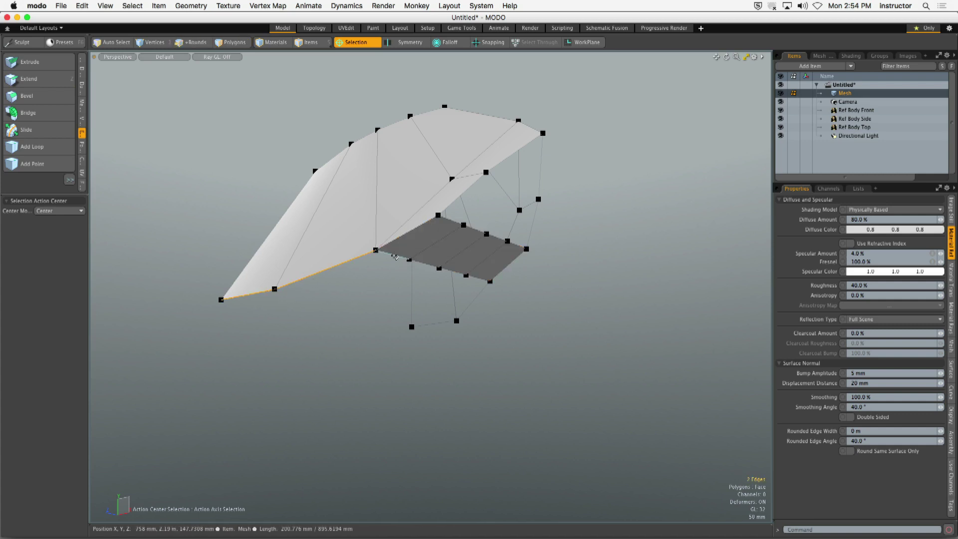
{"action": "left_click", "coordinate": [422, 264], "text": "shift"}
{"action": "left_click", "coordinate": [451, 272], "text": "shift"}
{"action": "left_click", "coordinate": [477, 278], "text": "shift"}
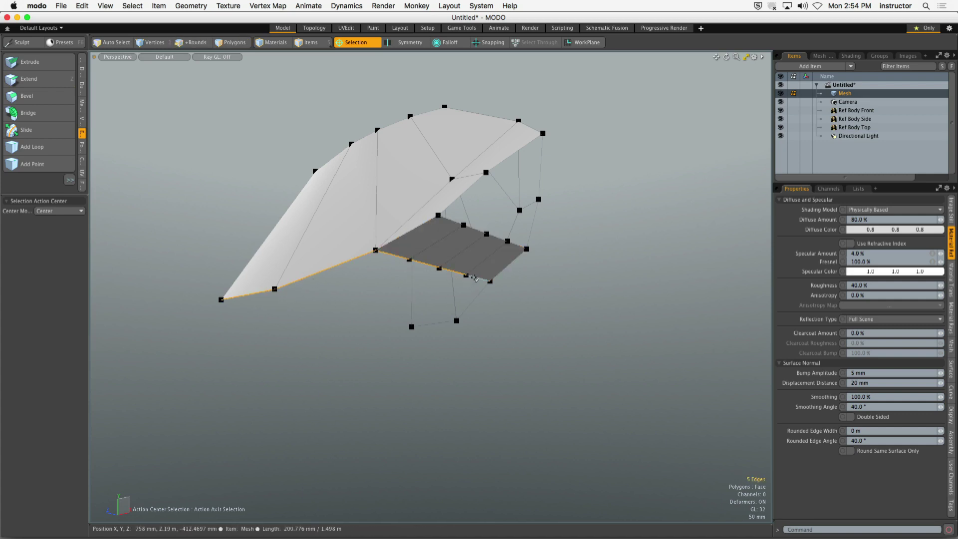
{"action": "left_click", "coordinate": [478, 301], "text": "shift"}
{"action": "left_click", "coordinate": [434, 323], "text": "shift"}
{"action": "left_click_drag", "start_coordinate": [434, 323], "coordinate": [488, 313], "text": "alt"}
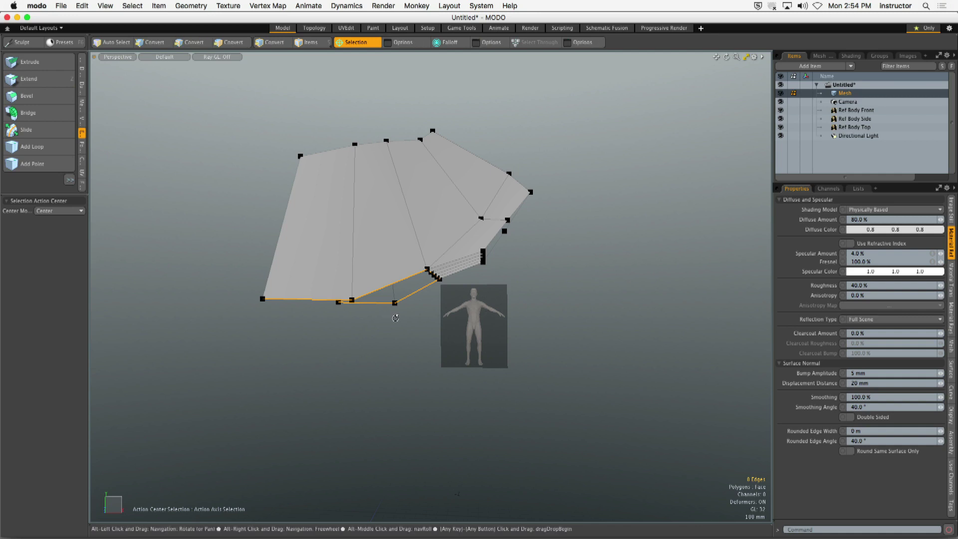
{"action": "left_click_drag", "start_coordinate": [489, 313], "coordinate": [410, 319], "text": "alt"}
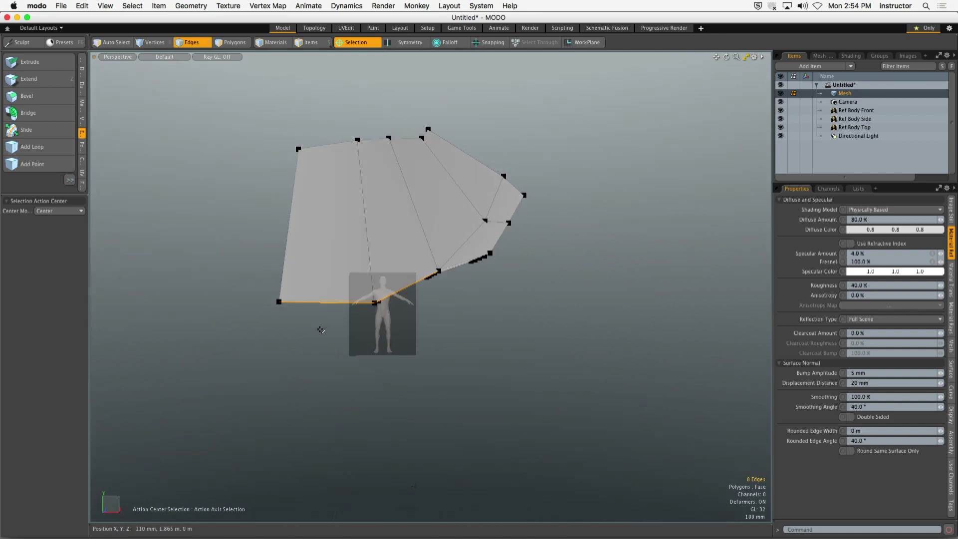
{"action": "key", "text": "z"}
{"action": "left_click_drag", "start_coordinate": [345, 120], "coordinate": [352, 99], "text": "alt"}
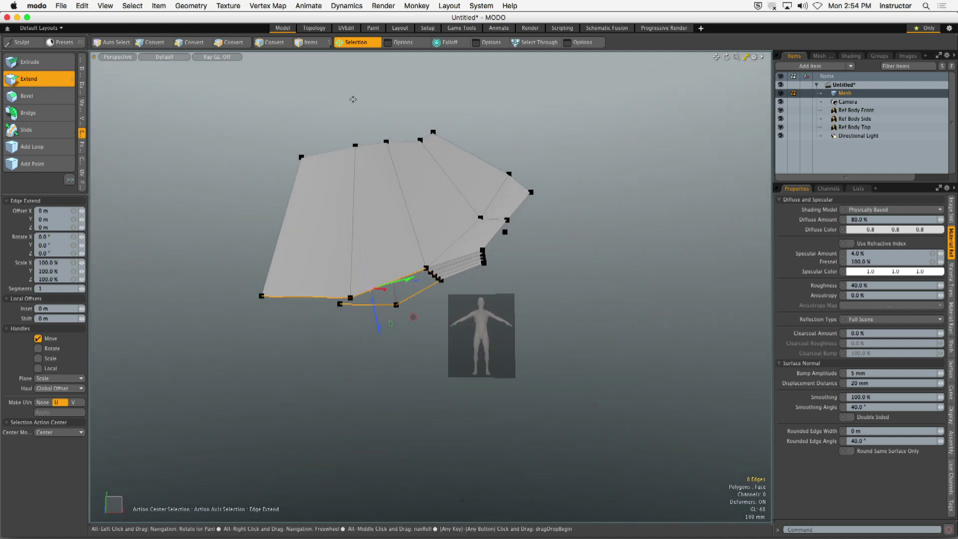
{"action": "left_click", "coordinate": [356, 42]}
{"action": "left_click", "coordinate": [331, 192]}
{"action": "left_click_drag", "start_coordinate": [331, 193], "coordinate": [341, 224], "text": "alt"}
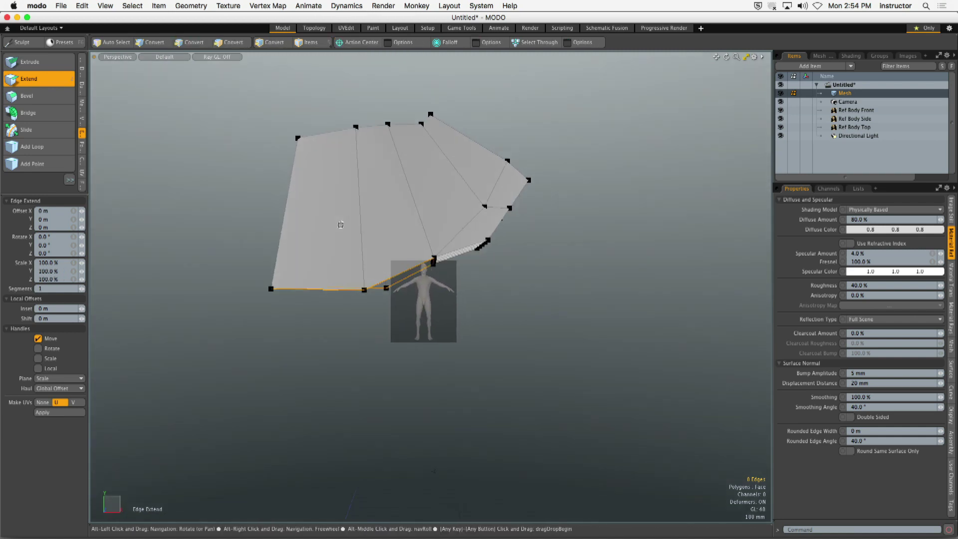
{"action": "key", "text": "space"}
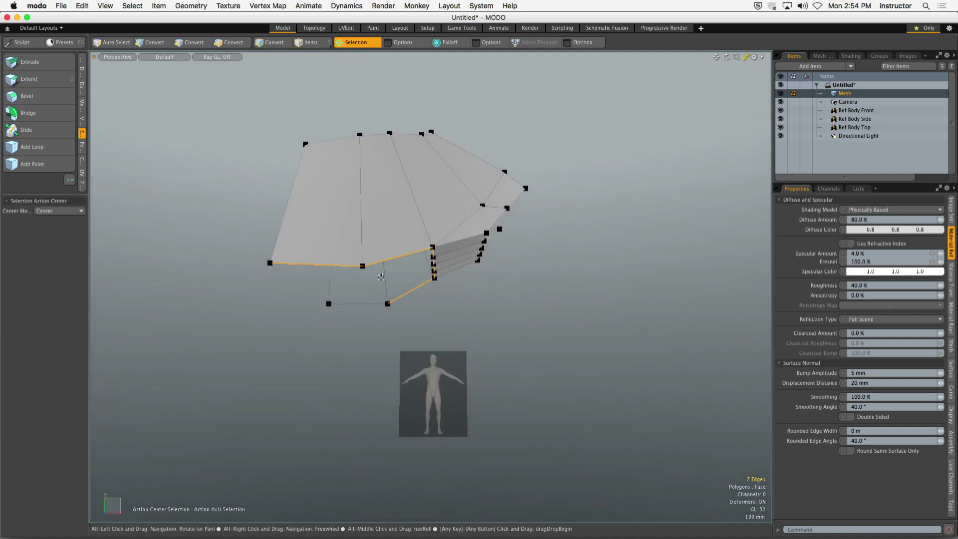
Extend the lower border edges with the action center set to (none), and flatten them to 0% scale along Y
{"action": "left_click", "coordinate": [353, 45]}
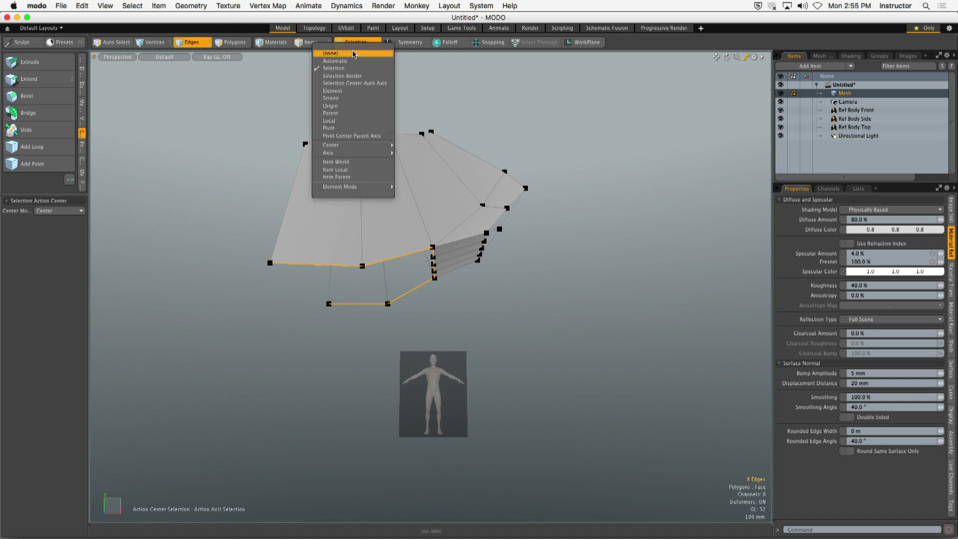
{"action": "left_click", "coordinate": [354, 53]}
{"action": "left_click_drag", "start_coordinate": [354, 212], "coordinate": [375, 297], "text": "alt"}
{"action": "key", "text": "x"}
{"action": "key", "text": "r"}
{"action": "left_click_drag", "start_coordinate": [375, 252], "coordinate": [323, 265], "text": "alt"}
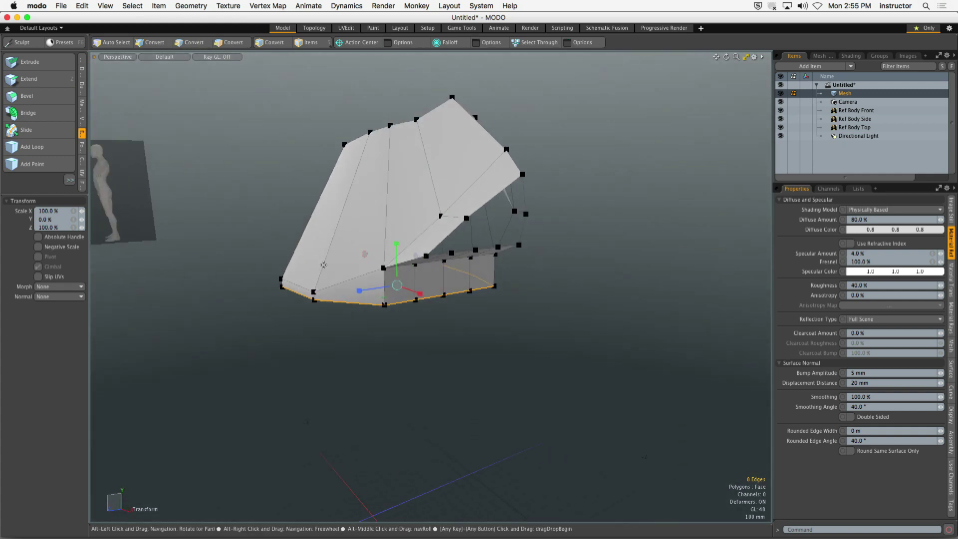
Move the flattened edges straight down to form the side wall of the torso, and clear the selection
{"action": "key", "text": "w"}
{"action": "mouse_move", "coordinate": [392, 251]}
{"action": "left_mouse_down"}
{"action": "mouse_move", "coordinate": [391, 366]}
{"action": "mouse_move", "coordinate": [471, 304]}
{"action": "mouse_move", "coordinate": [468, 312]}
{"action": "mouse_move", "coordinate": [278, 256]}
{"action": "mouse_move", "coordinate": [175, 258]}
{"action": "mouse_move", "coordinate": [415, 257]}
{"action": "mouse_move", "coordinate": [382, 252]}
{"action": "left_mouse_up"}
{"action": "key", "text": "q"}
{"action": "left_click", "coordinate": [468, 312]}
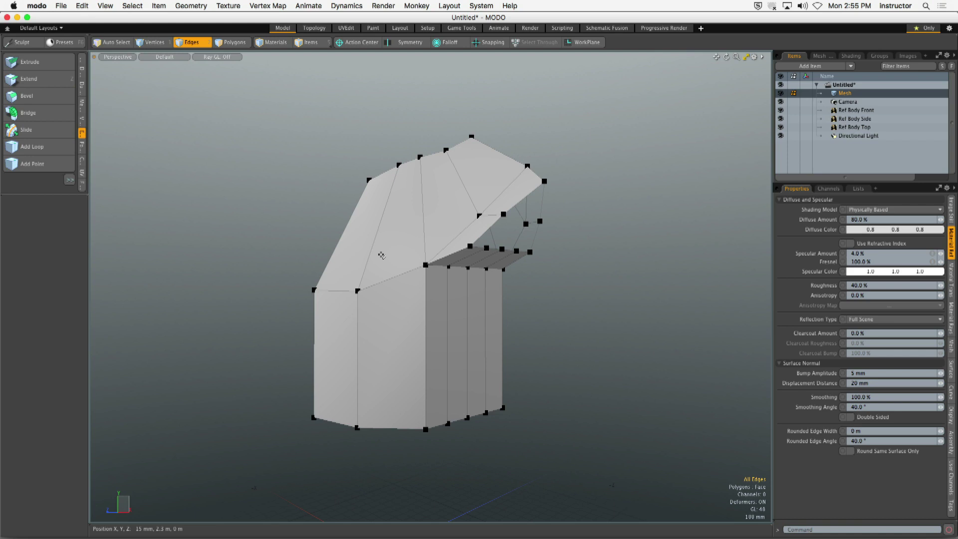
Compare the upper and lower polygon bands by selecting each, and end with two neighbouring upper-band polygons at the shoulder selected
{"action": "key", "text": "3"}
{"action": "mouse_move", "coordinate": [389, 230]}
{"action": "left_mouse_down"}
{"action": "mouse_move", "coordinate": [499, 163]}
{"action": "mouse_move", "coordinate": [411, 217]}
{"action": "mouse_move", "coordinate": [489, 154]}
{"action": "left_mouse_up"}
{"action": "mouse_move", "coordinate": [492, 153]}
{"action": "left_mouse_down"}
{"action": "mouse_move", "coordinate": [553, 254]}
{"action": "mouse_move", "coordinate": [318, 203]}
{"action": "mouse_move", "coordinate": [544, 215]}
{"action": "mouse_move", "coordinate": [507, 214]}
{"action": "mouse_move", "coordinate": [517, 209]}
{"action": "left_mouse_up"}
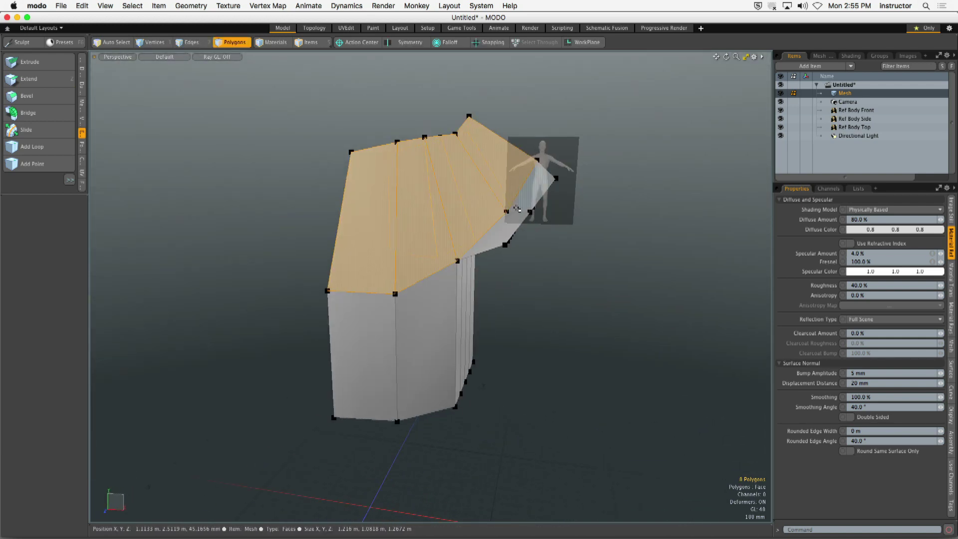
{"action": "mouse_move", "coordinate": [466, 303]}
{"action": "left_mouse_down"}
{"action": "mouse_move", "coordinate": [406, 326]}
{"action": "mouse_move", "coordinate": [477, 284]}
{"action": "left_mouse_up"}
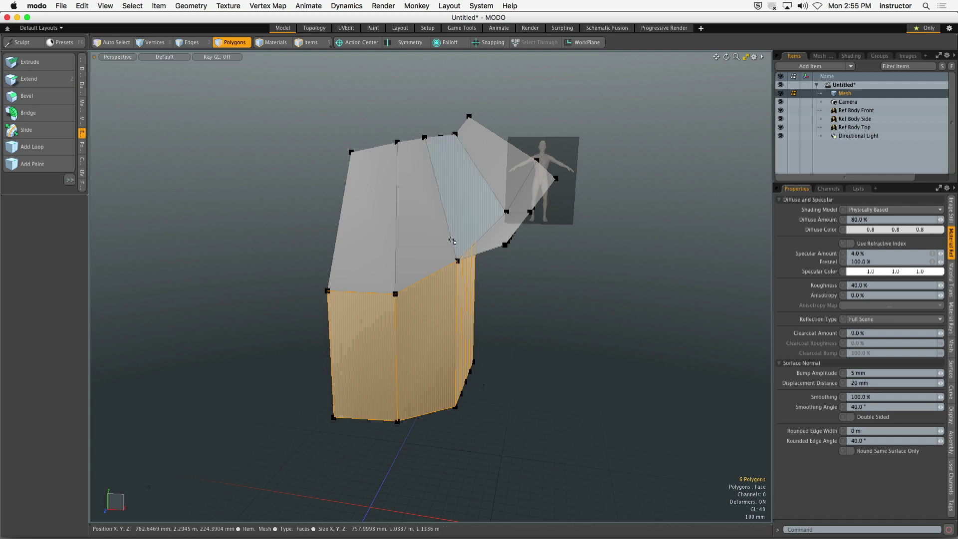
{"action": "left_click_drag", "start_coordinate": [369, 230], "coordinate": [488, 156]}
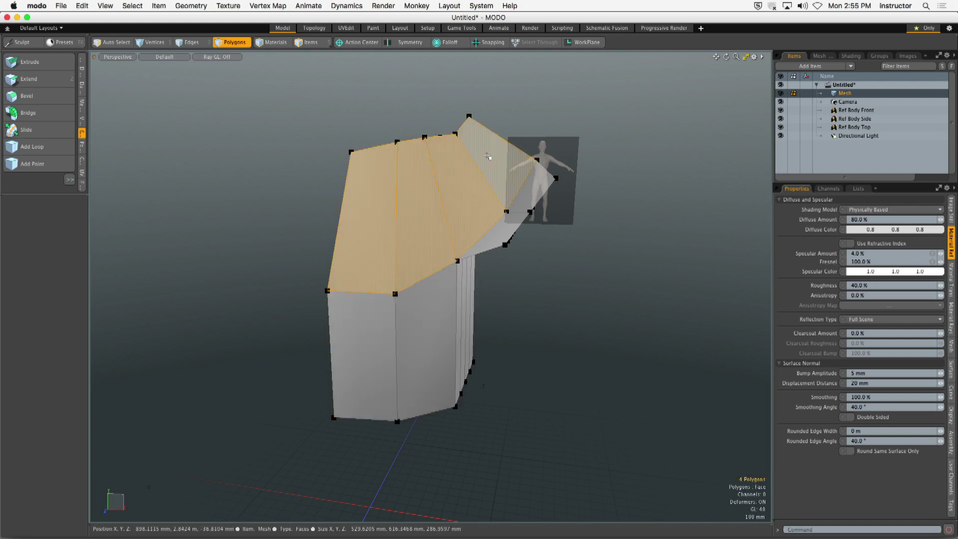
{"action": "left_click_drag", "start_coordinate": [488, 157], "coordinate": [439, 180]}
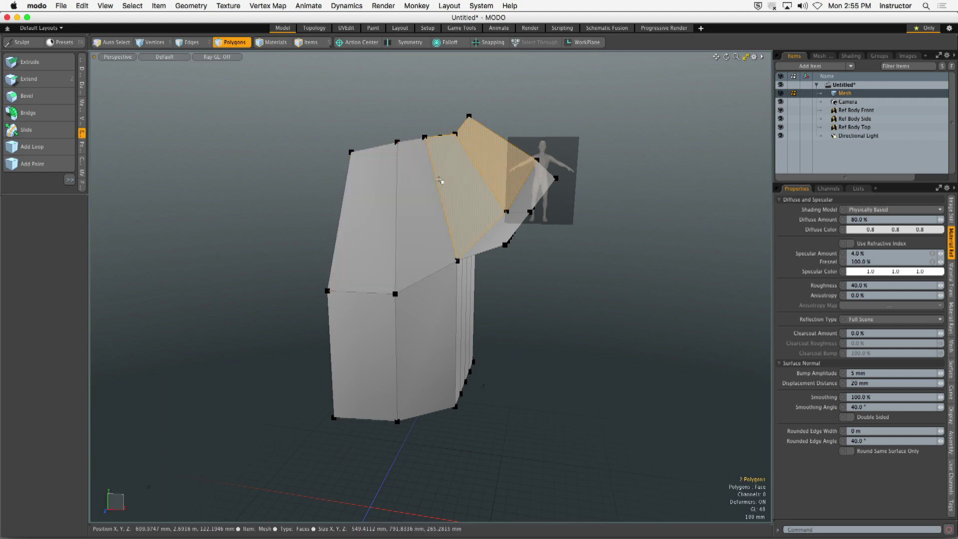
Try a loop slice through the middle of the upper torso band
{"action": "key", "text": "alt+c"}
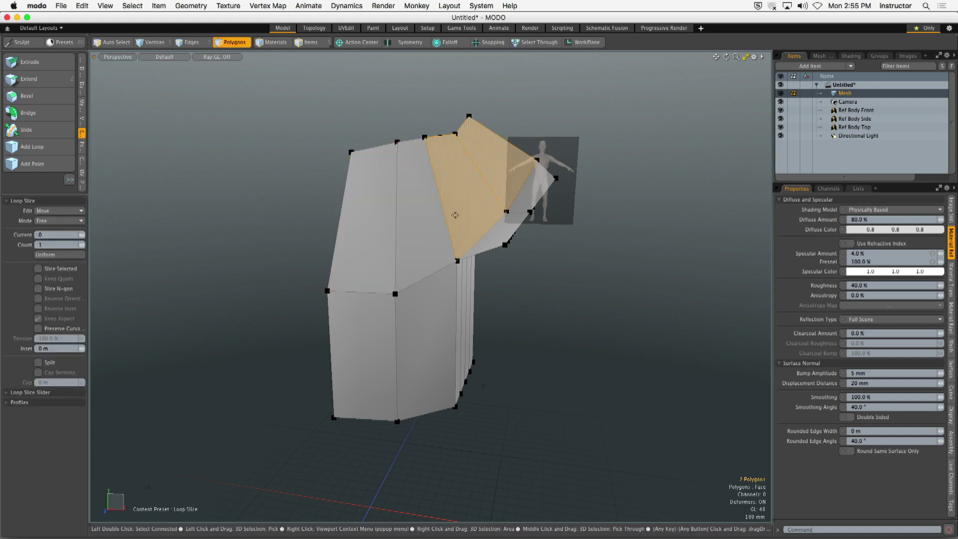
{"action": "left_click", "coordinate": [455, 215]}
{"action": "mouse_move", "coordinate": [478, 195]}
{"action": "left_mouse_down", "text": "alt"}
{"action": "mouse_move", "coordinate": [197, 196]}
{"action": "mouse_move", "coordinate": [494, 197]}
{"action": "left_mouse_up", "text": "alt"}
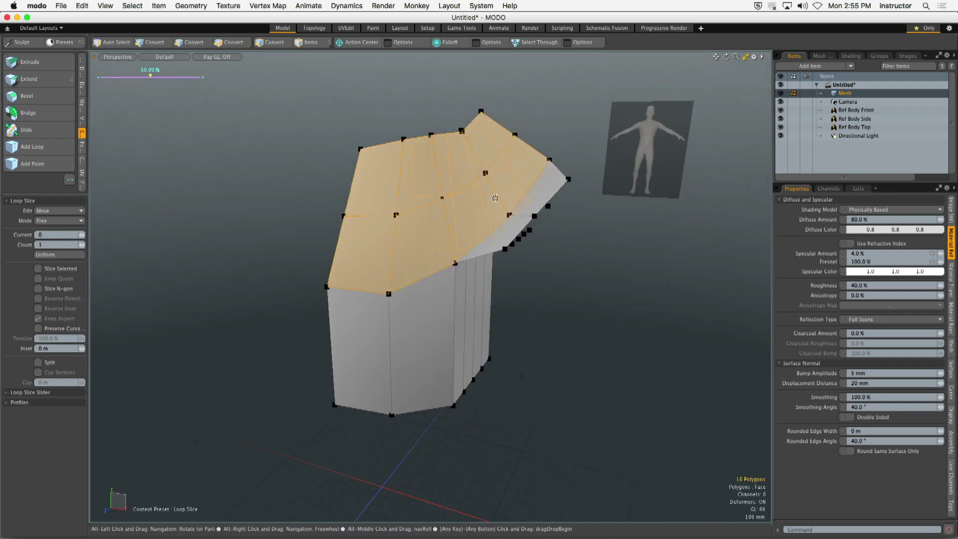
{"action": "key", "text": "ctrl+z"}
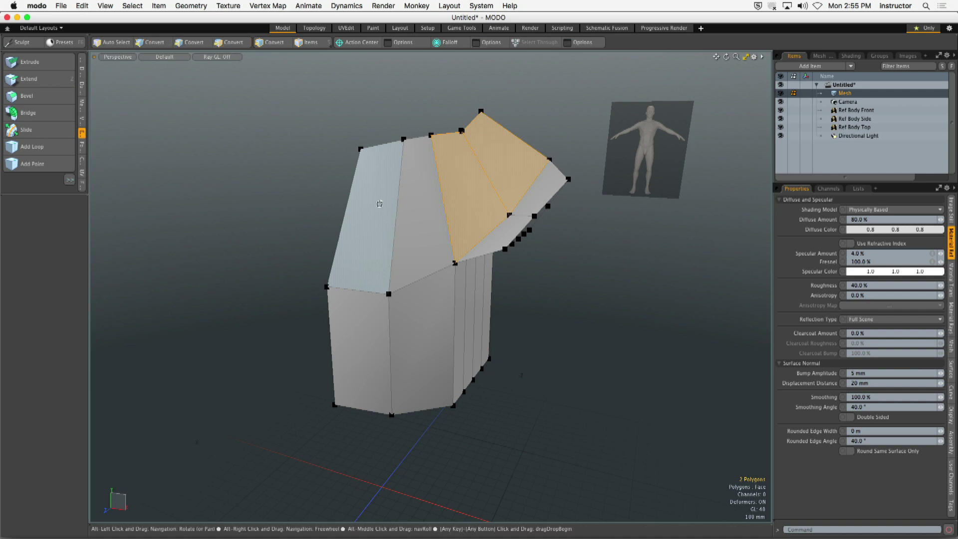
Add a loop slice at 50% through the upper torso band, and clear the polygon selection
{"action": "key", "text": "alt+c"}
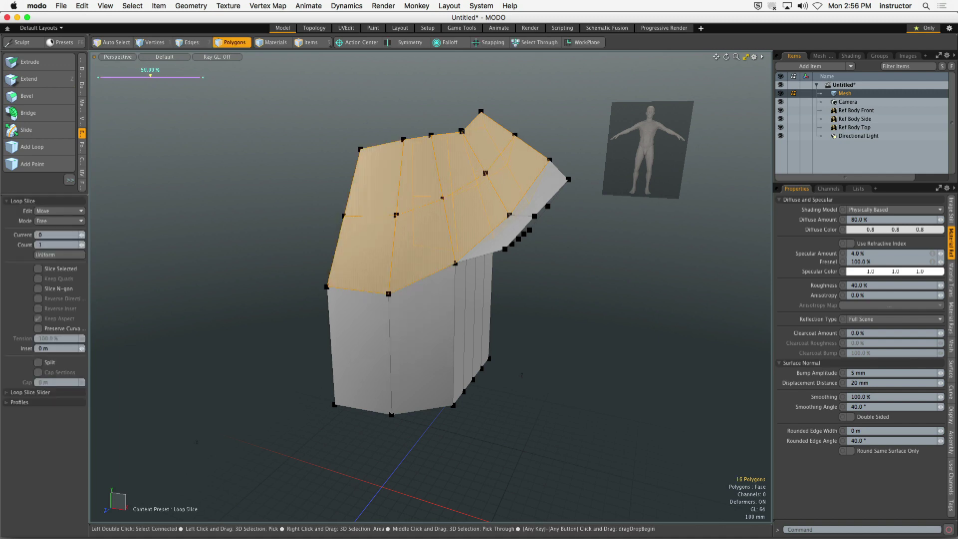
{"action": "key", "text": "space"}
{"action": "key", "text": "Escape"}
{"action": "left_click_drag", "start_coordinate": [380, 200], "coordinate": [312, 193], "text": "alt"}
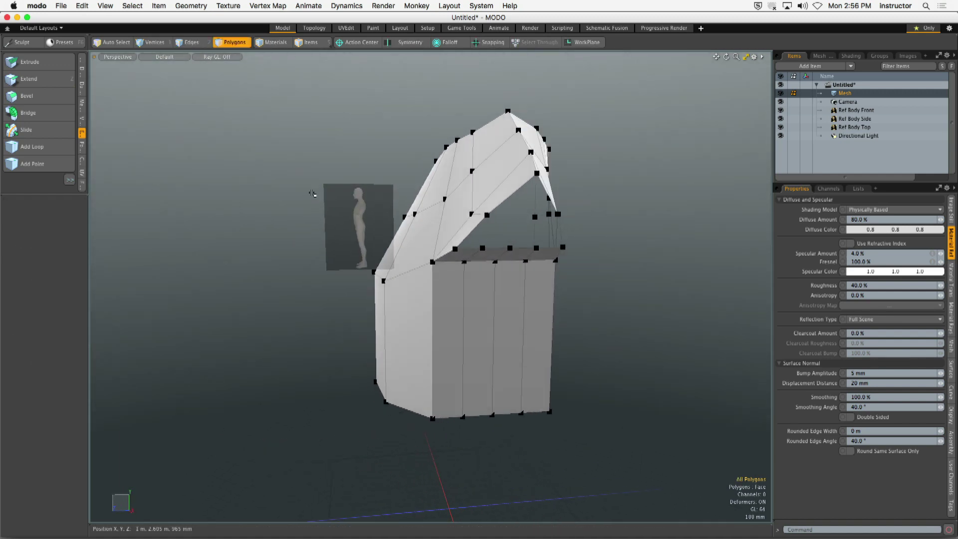
Select neighbouring polygons of the lower torso wall, loop-slice that band halfway down, and clear the selection
{"action": "mouse_move", "coordinate": [359, 217]}
{"action": "left_mouse_down", "text": "alt"}
{"action": "mouse_move", "coordinate": [383, 201]}
{"action": "mouse_move", "coordinate": [503, 176]}
{"action": "left_mouse_up", "text": "alt"}
{"action": "mouse_move", "coordinate": [480, 141]}
{"action": "left_mouse_down"}
{"action": "mouse_move", "coordinate": [458, 178]}
{"action": "mouse_move", "coordinate": [526, 151]}
{"action": "mouse_move", "coordinate": [413, 168]}
{"action": "mouse_move", "coordinate": [519, 192]}
{"action": "mouse_move", "coordinate": [499, 249]}
{"action": "mouse_move", "coordinate": [554, 215]}
{"action": "mouse_move", "coordinate": [479, 220]}
{"action": "mouse_move", "coordinate": [447, 305]}
{"action": "left_mouse_up"}
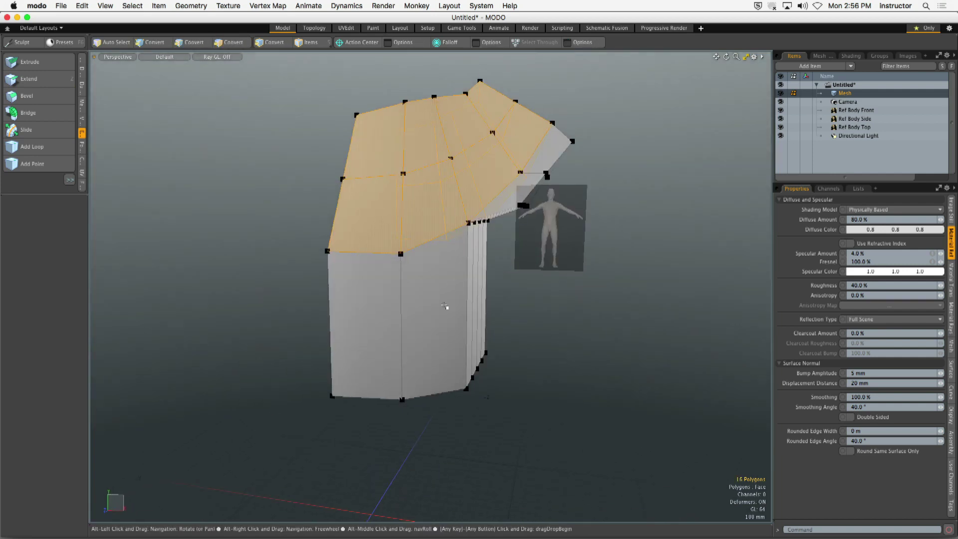
{"action": "mouse_move", "coordinate": [368, 303]}
{"action": "left_mouse_down"}
{"action": "mouse_move", "coordinate": [464, 299]}
{"action": "mouse_move", "coordinate": [387, 289]}
{"action": "left_mouse_up"}
{"action": "mouse_move", "coordinate": [467, 282]}
{"action": "left_mouse_down", "text": "shift"}
{"action": "mouse_move", "coordinate": [560, 280]}
{"action": "mouse_move", "coordinate": [525, 294]}
{"action": "mouse_move", "coordinate": [470, 285]}
{"action": "left_mouse_up", "text": "shift"}
{"action": "key", "text": "alt+c"}
{"action": "left_click", "coordinate": [486, 280]}
{"action": "key", "text": "space"}
{"action": "left_click", "coordinate": [560, 281]}
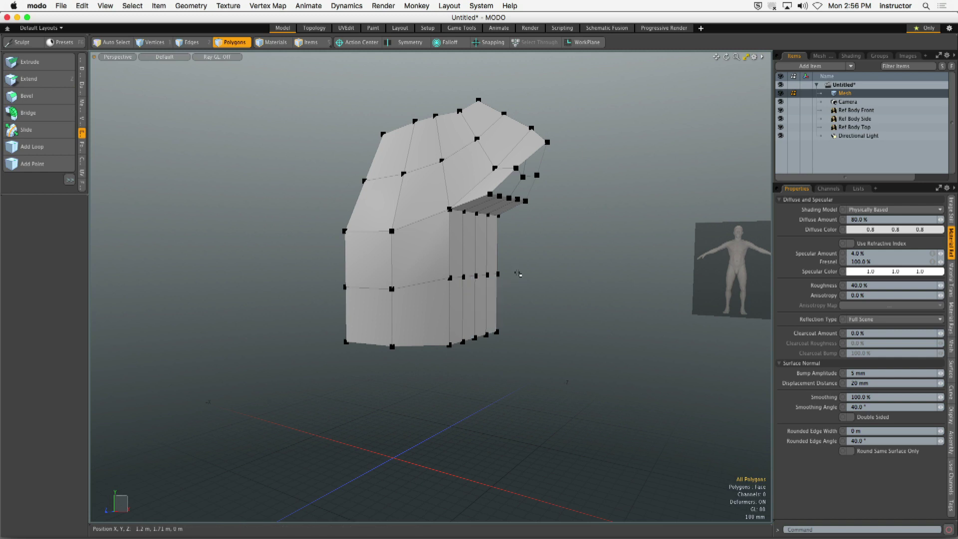
Switch to Remote Desktop, drop the Extrude tool in the student's scene, and undo the recent changes to the arm-opening edges
{"action": "mouse_move", "coordinate": [520, 536]}
{"action": "left_click", "coordinate": [762, 525]}
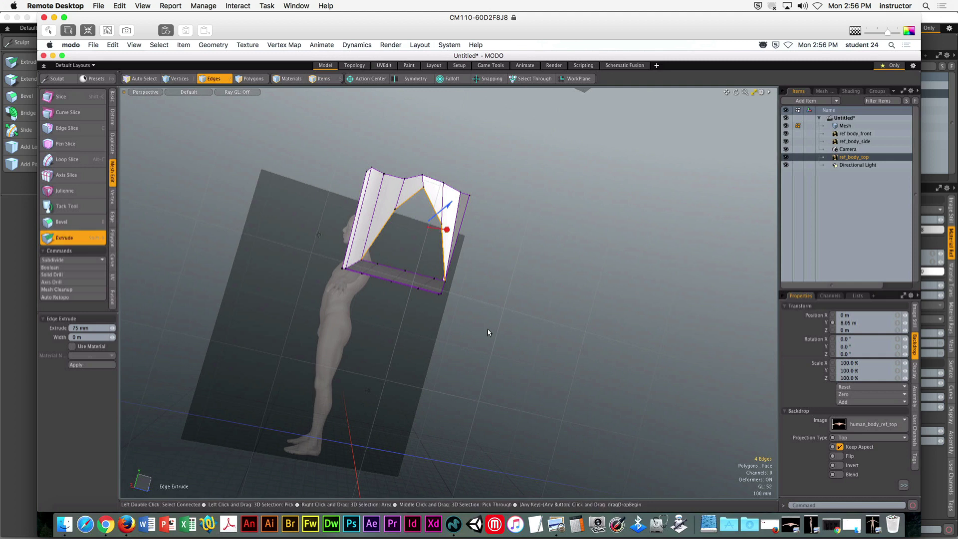
{"action": "left_click", "coordinate": [68, 240]}
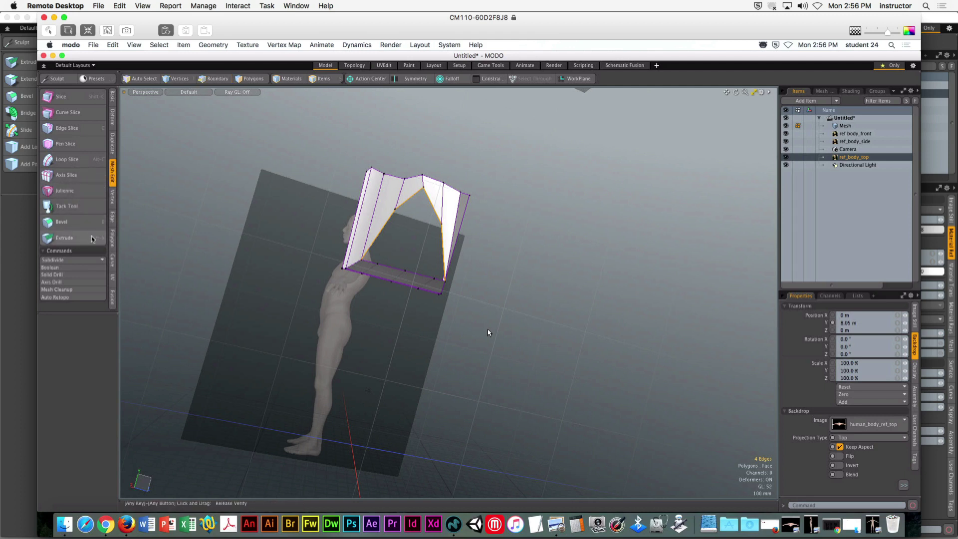
{"action": "key", "text": "super+z"}
{"action": "key", "text": "super+z"}
{"action": "key", "text": "super+z"}
{"action": "key", "text": "super+z"}
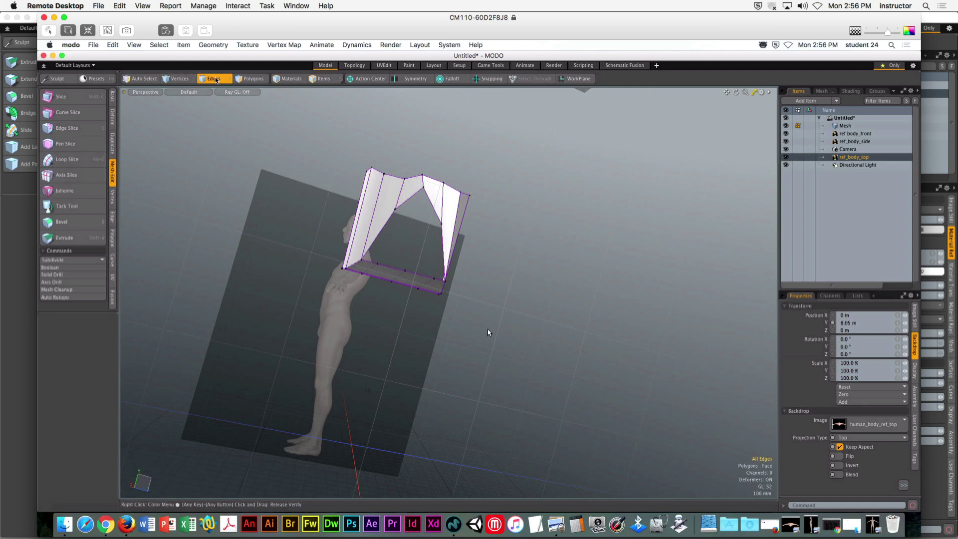
Try to select the edges around the student's arm opening for the Extend tool
{"action": "left_click", "coordinate": [113, 217]}
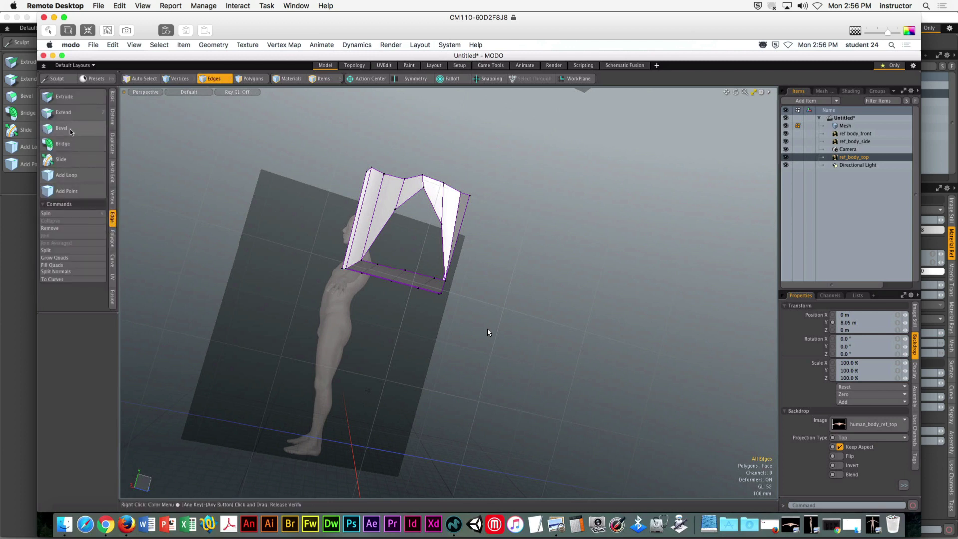
{"action": "left_click", "coordinate": [75, 114]}
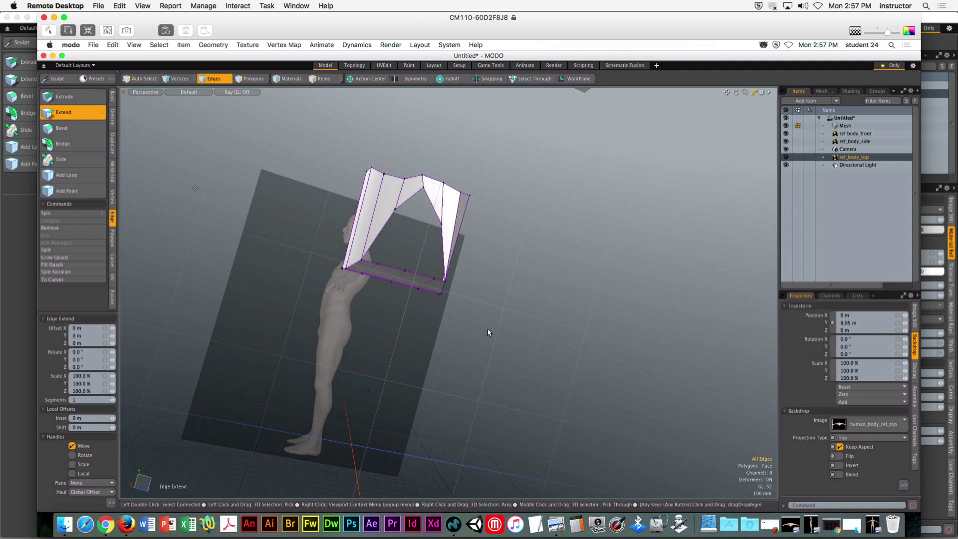
{"action": "left_click", "coordinate": [75, 112]}
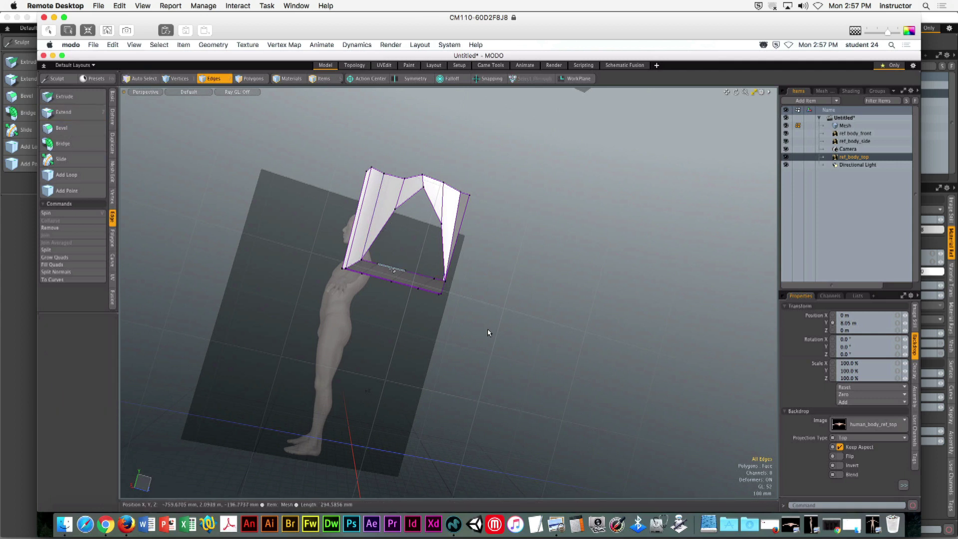
{"action": "left_click", "coordinate": [383, 230]}
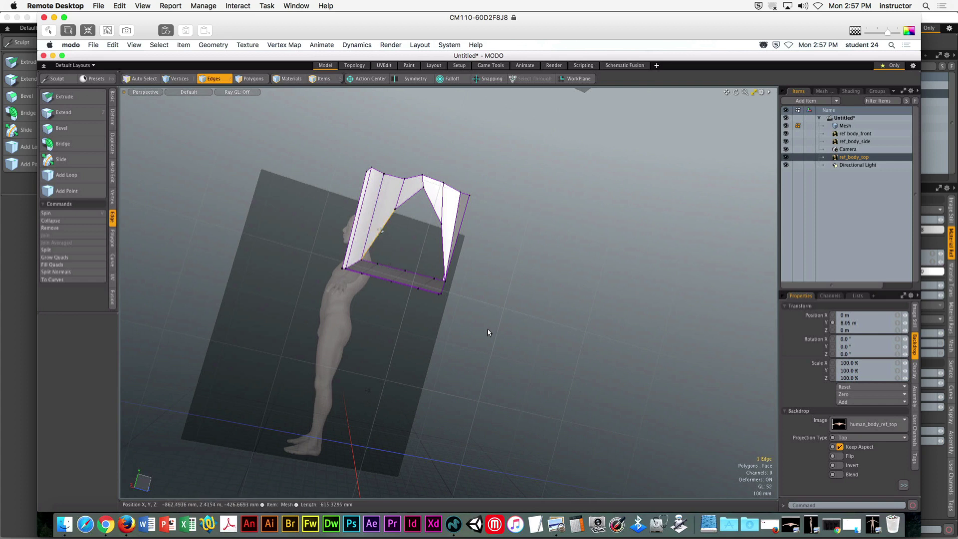
{"action": "left_click", "coordinate": [408, 200], "text": "shift"}
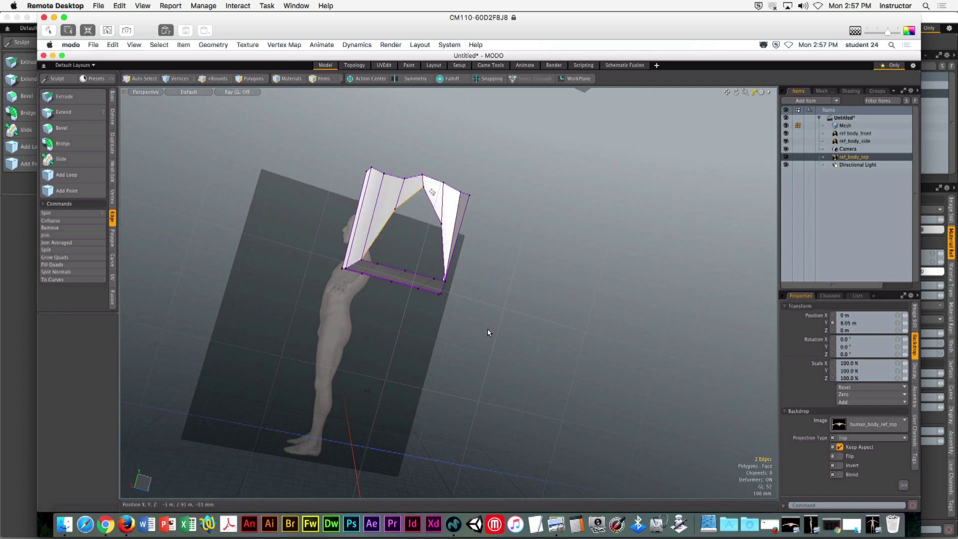
{"action": "left_click", "coordinate": [432, 206], "text": "shift"}
{"action": "left_click", "coordinate": [449, 261], "text": "shift"}
{"action": "key", "text": "shift+Up"}
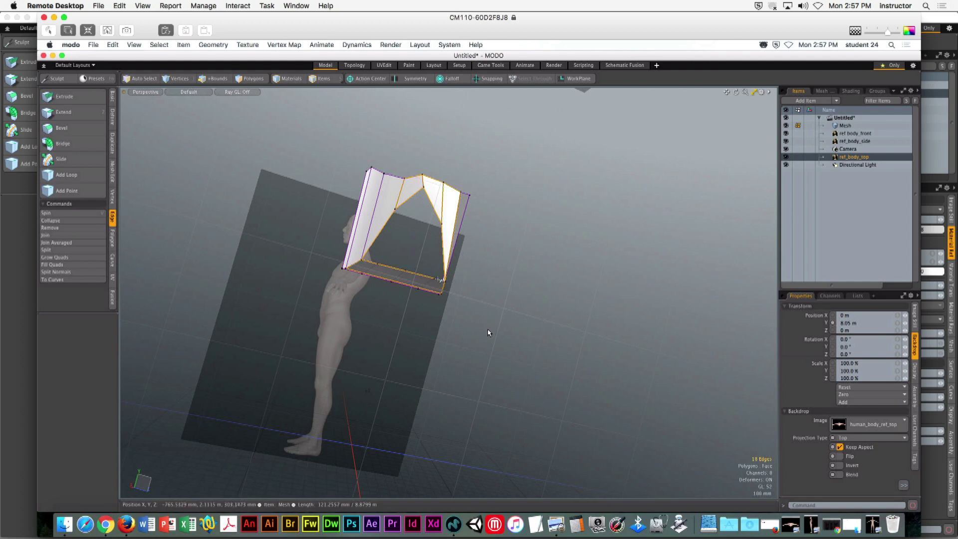
{"action": "left_click", "coordinate": [489, 333]}
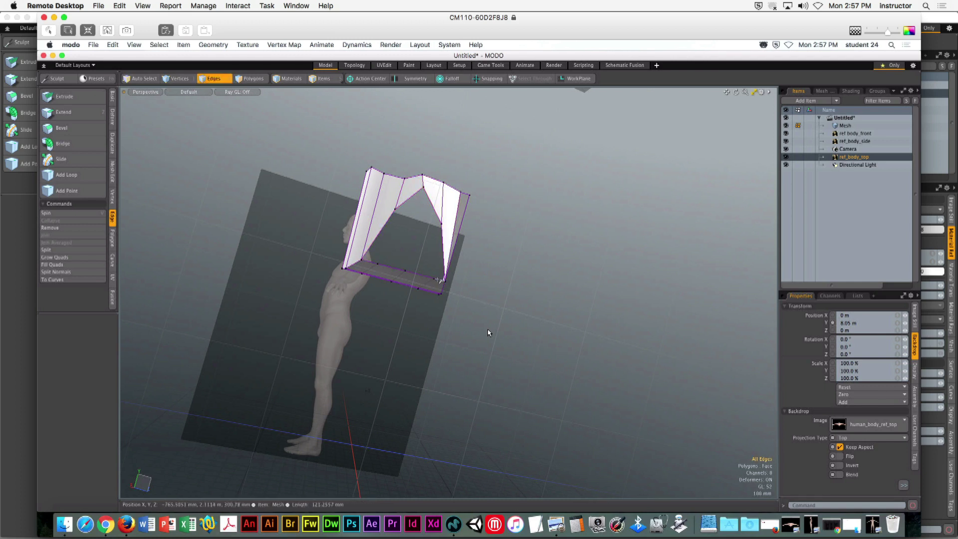
Select the complete loop of eight edges around the arm opening in the student's mesh
{"action": "left_click", "coordinate": [442, 244]}
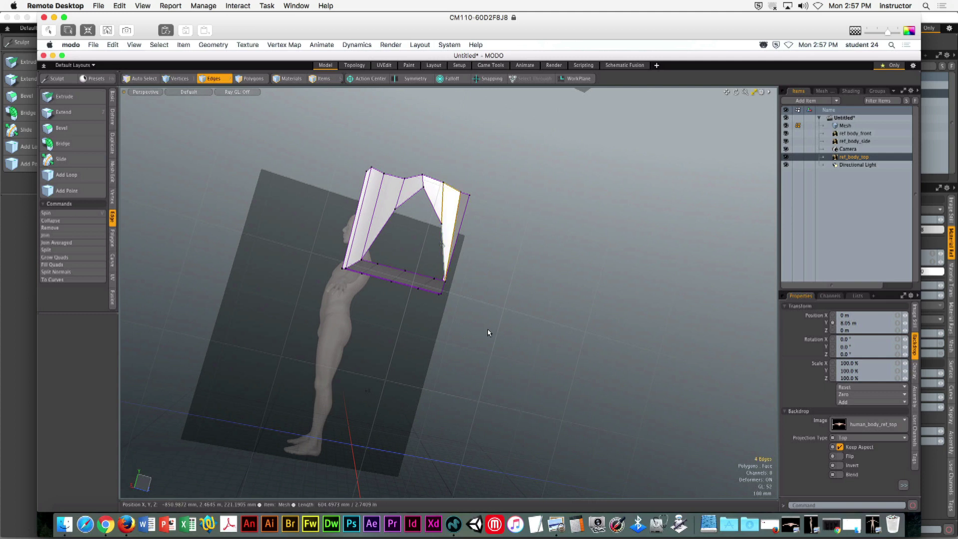
{"action": "key", "text": "shift"}
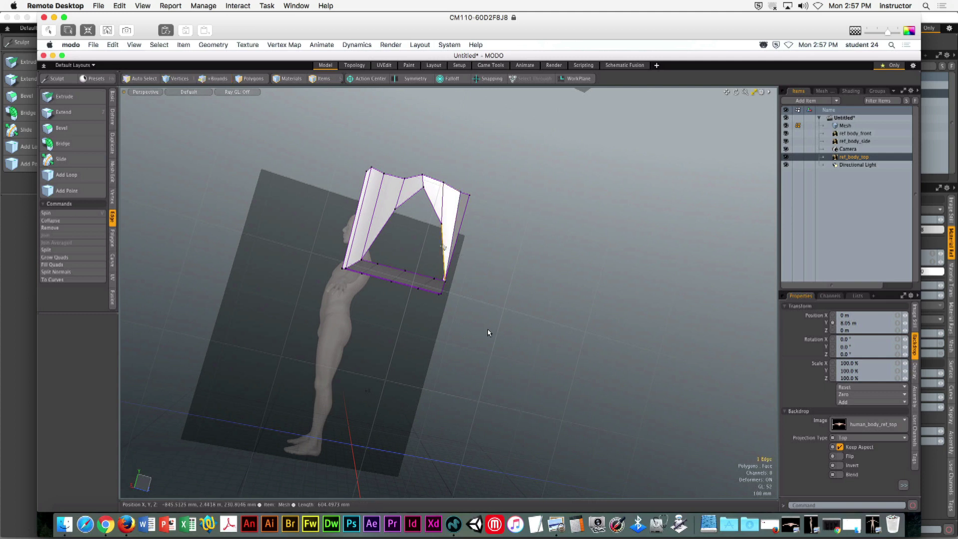
{"action": "left_click", "coordinate": [438, 216], "text": "shift"}
{"action": "left_click", "coordinate": [411, 196], "text": "shift"}
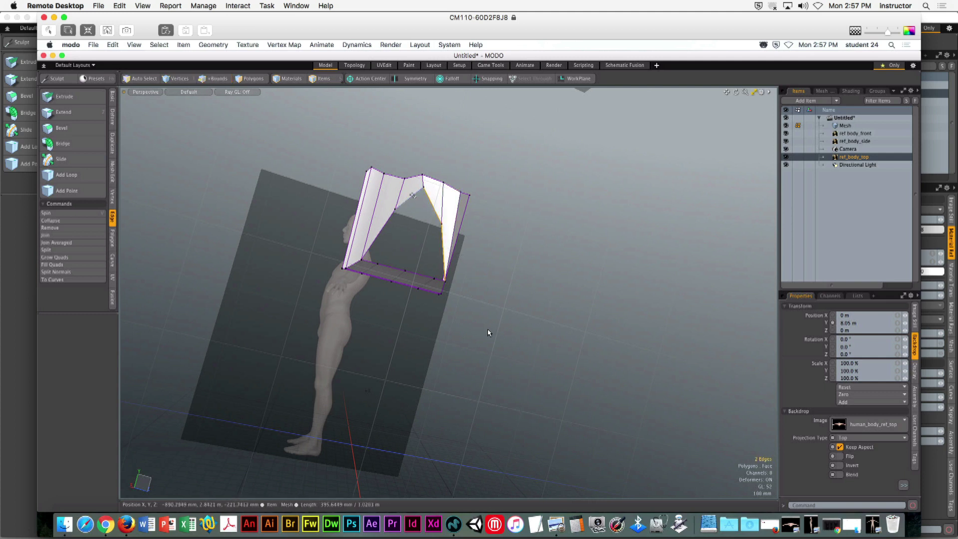
{"action": "left_click", "coordinate": [379, 233], "text": "shift"}
{"action": "left_click", "coordinate": [372, 262], "text": "shift"}
{"action": "left_click", "coordinate": [394, 267], "text": "shift"}
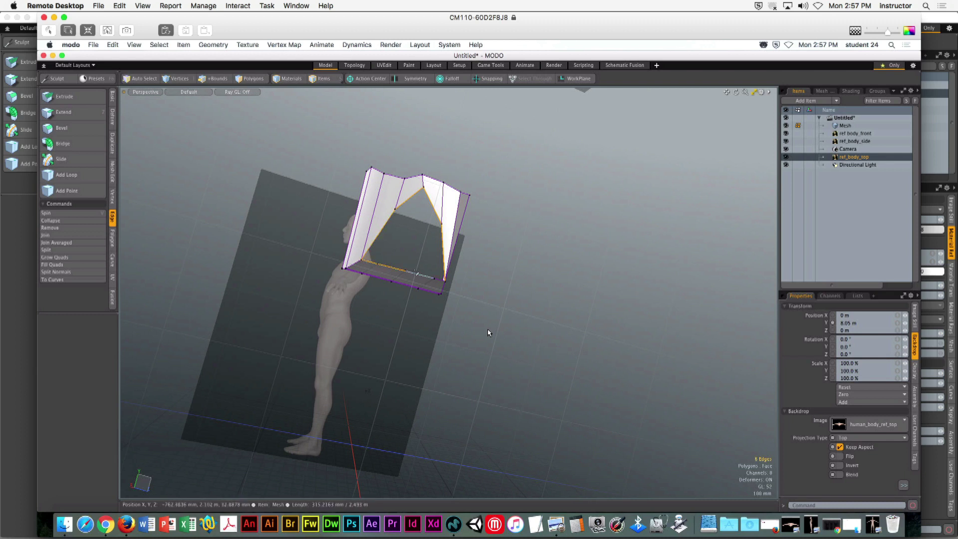
{"action": "left_click", "coordinate": [437, 278], "text": "shift"}
{"action": "left_click", "coordinate": [439, 279], "text": "shift"}
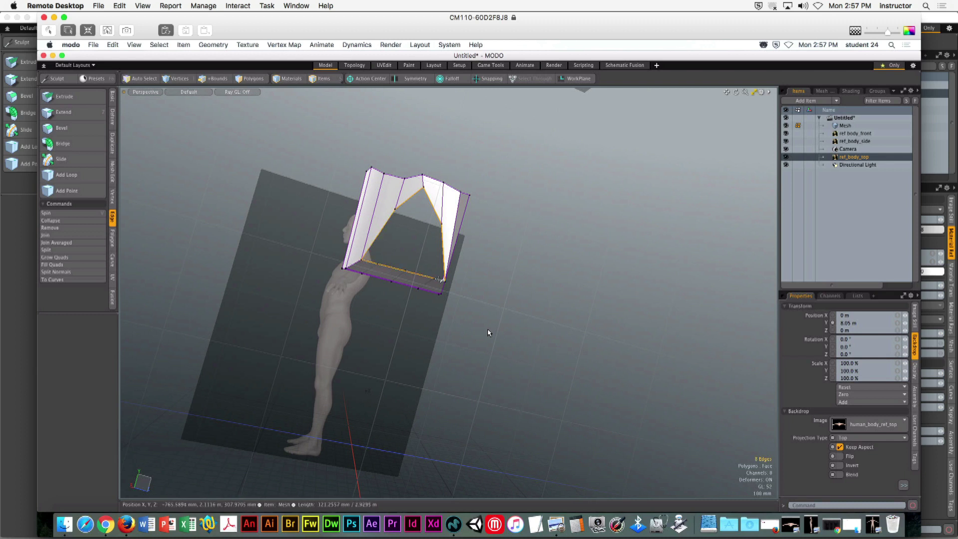
Extend the selected arm-opening edges outward along X by about -580 mm
{"action": "left_click", "coordinate": [63, 96]}
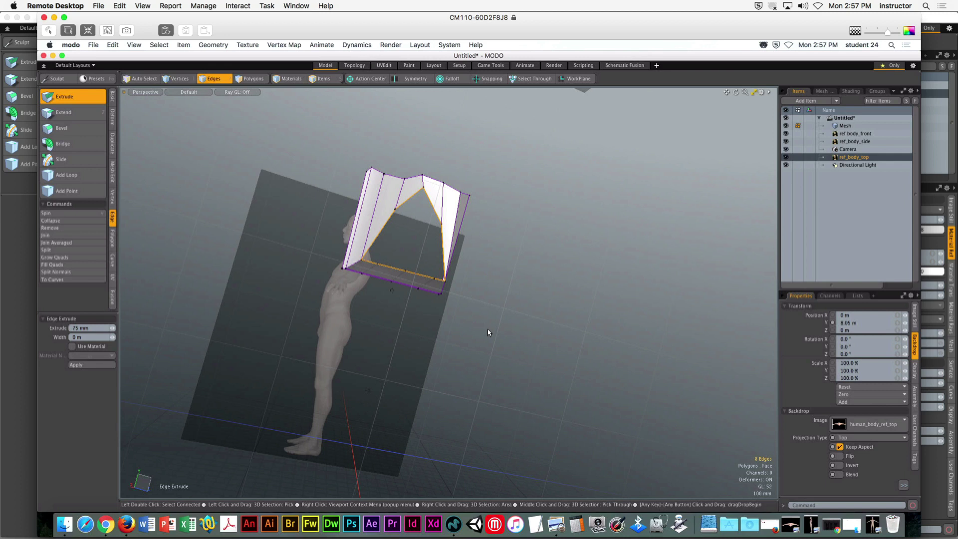
{"action": "left_click", "coordinate": [63, 112]}
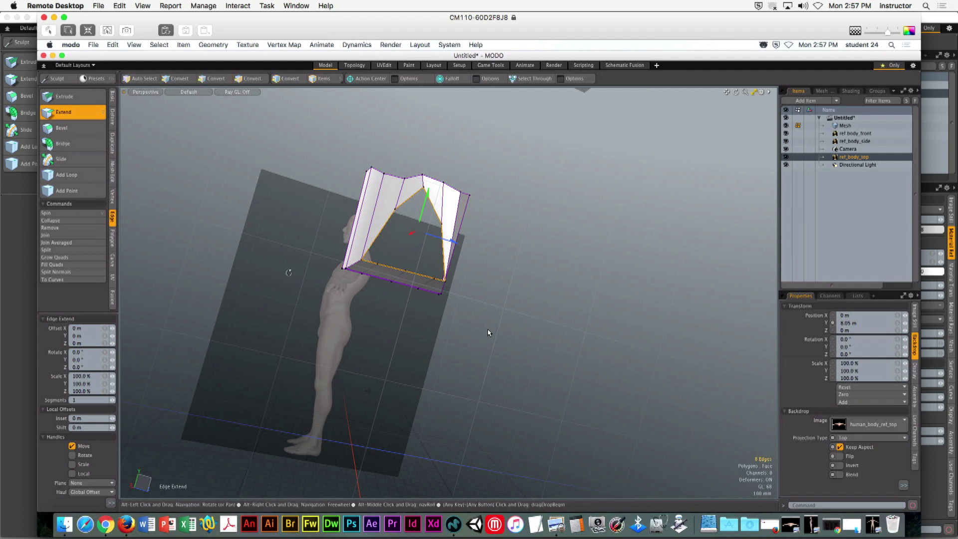
{"action": "left_click_drag", "start_coordinate": [288, 273], "coordinate": [420, 415], "text": "alt"}
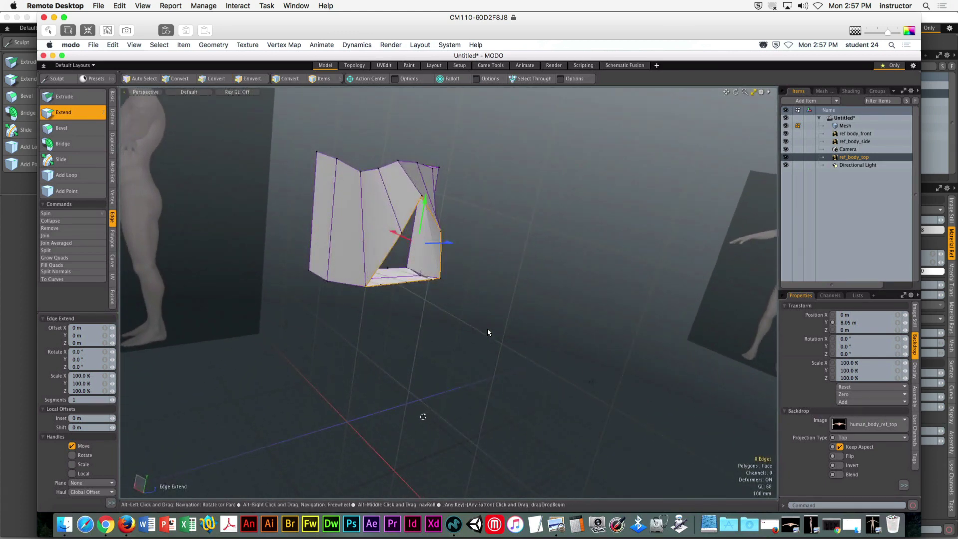
{"action": "left_click_drag", "start_coordinate": [401, 239], "coordinate": [432, 254]}
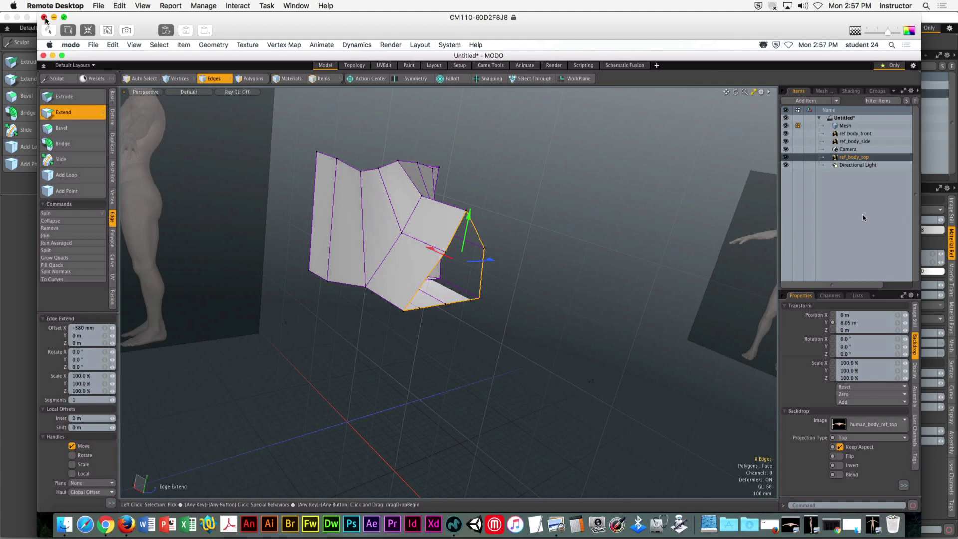
Close the student's remote screen and switch back to the instructor's torso scene in MODO
{"action": "left_click", "coordinate": [44, 18]}
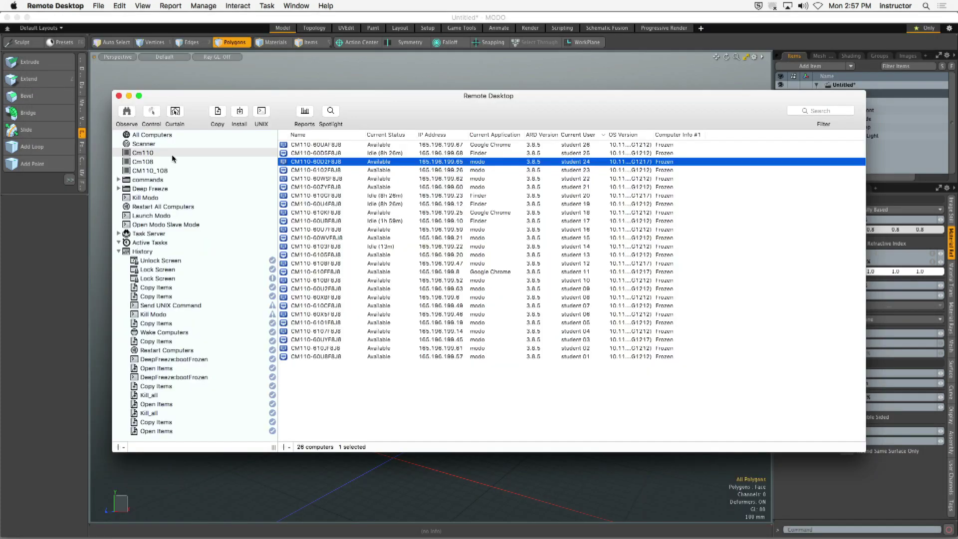
{"action": "left_click", "coordinate": [237, 25]}
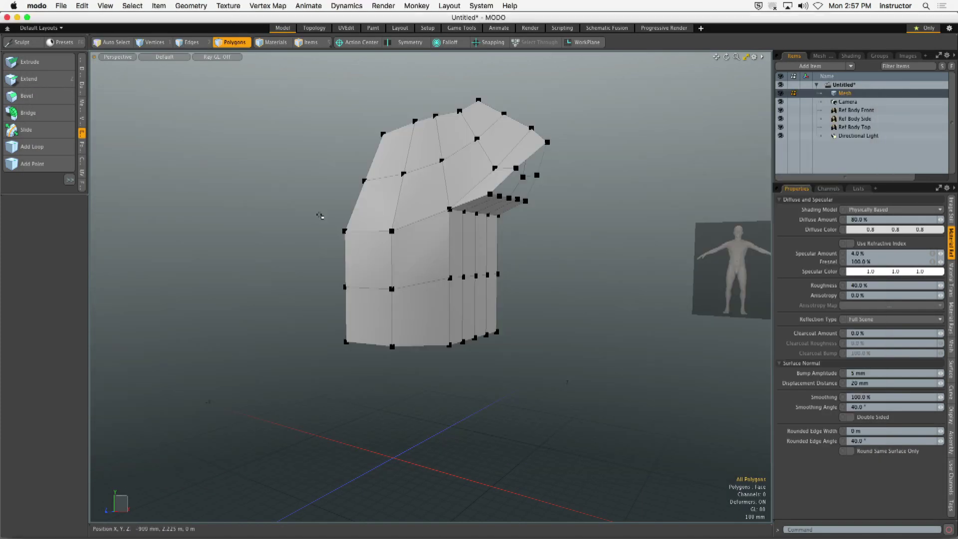
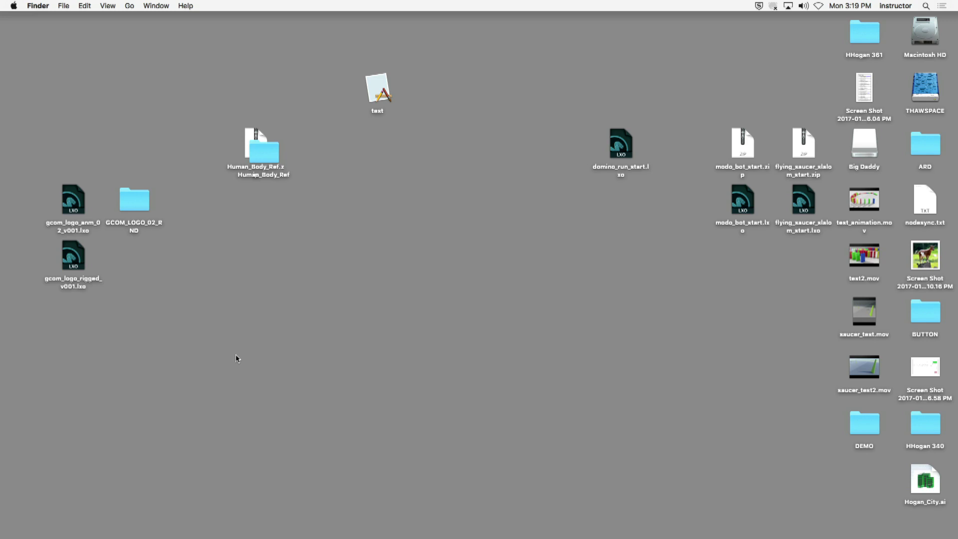
{"action": "key", "text": "super+Tab"}
{"action": "key", "text": "super+Tab"}
{"action": "key", "text": "super+Tab"}
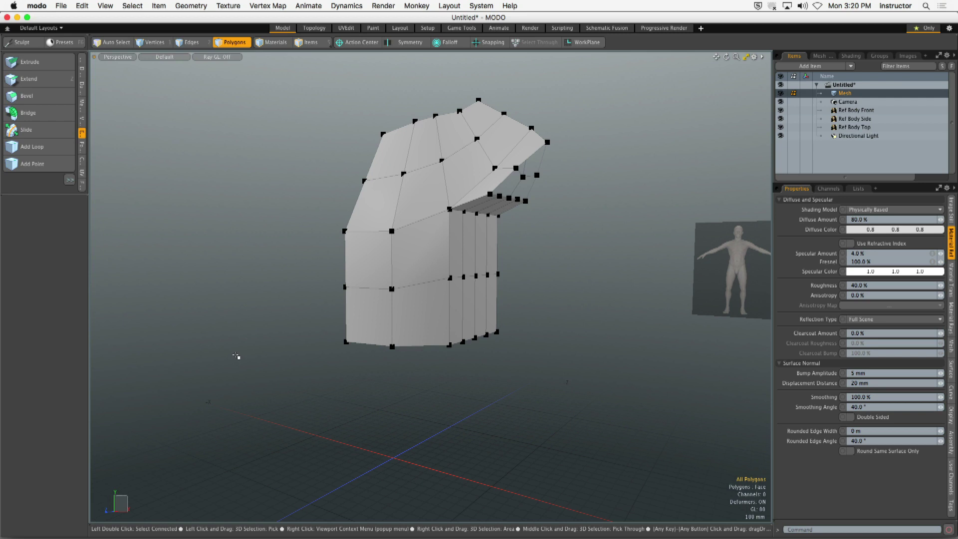
In the front view, lower the topmost shoulder vertex about 88 mm onto the reference outline
{"action": "left_click_drag", "start_coordinate": [443, 226], "coordinate": [393, 184], "text": "alt"}
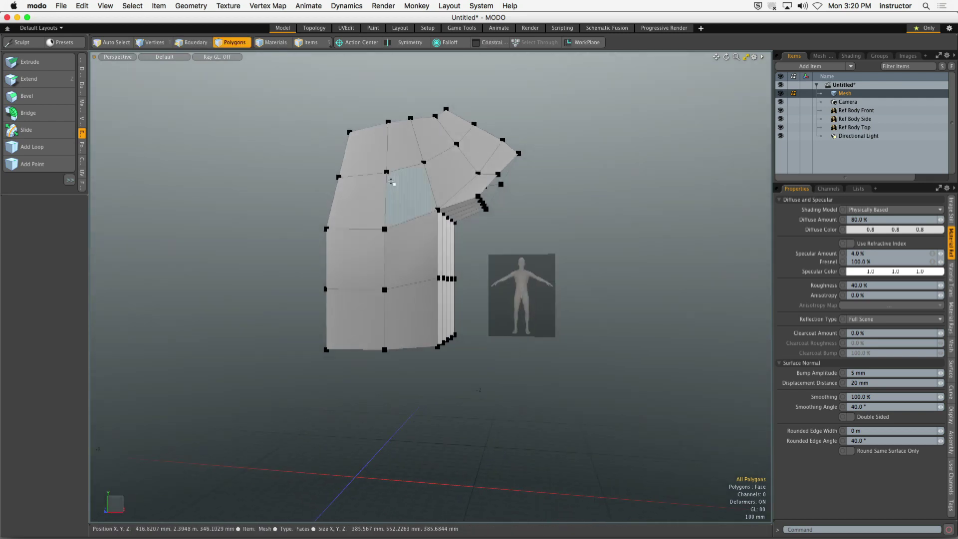
{"action": "key", "text": "KP_2"}
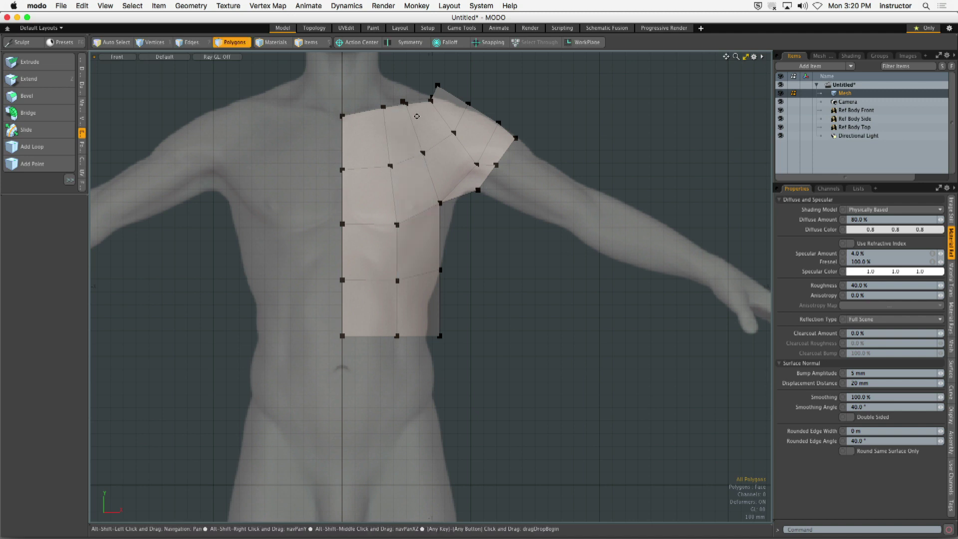
{"action": "left_click_drag", "start_coordinate": [441, 71], "coordinate": [414, 174], "text": "ctrl+alt"}
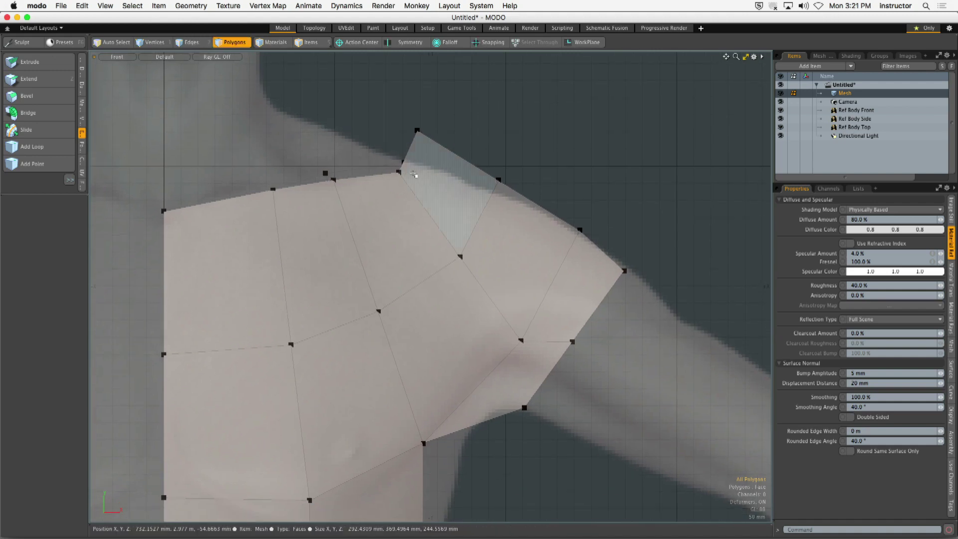
{"action": "key", "text": "1"}
{"action": "left_click", "coordinate": [417, 131]}
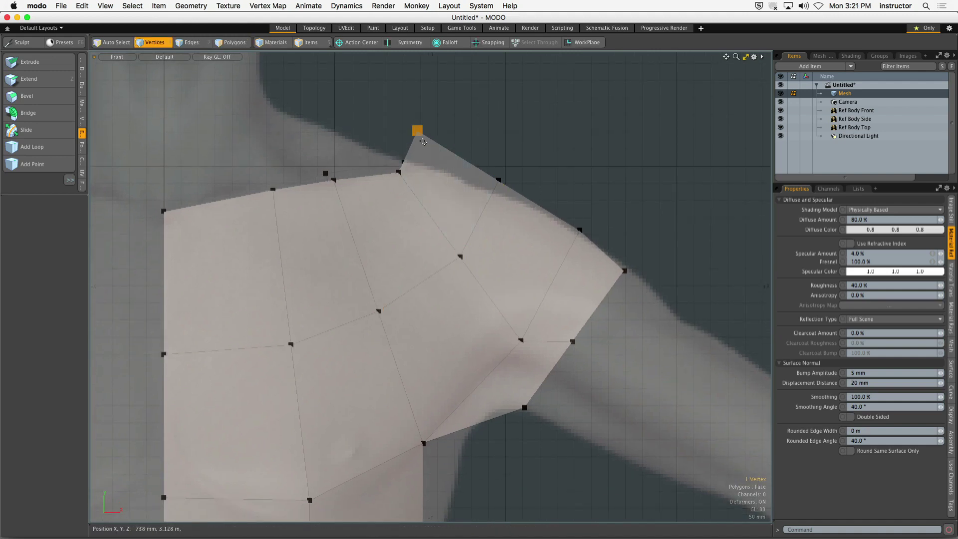
{"action": "key", "text": "w"}
{"action": "left_click_drag", "start_coordinate": [418, 84], "coordinate": [418, 112]}
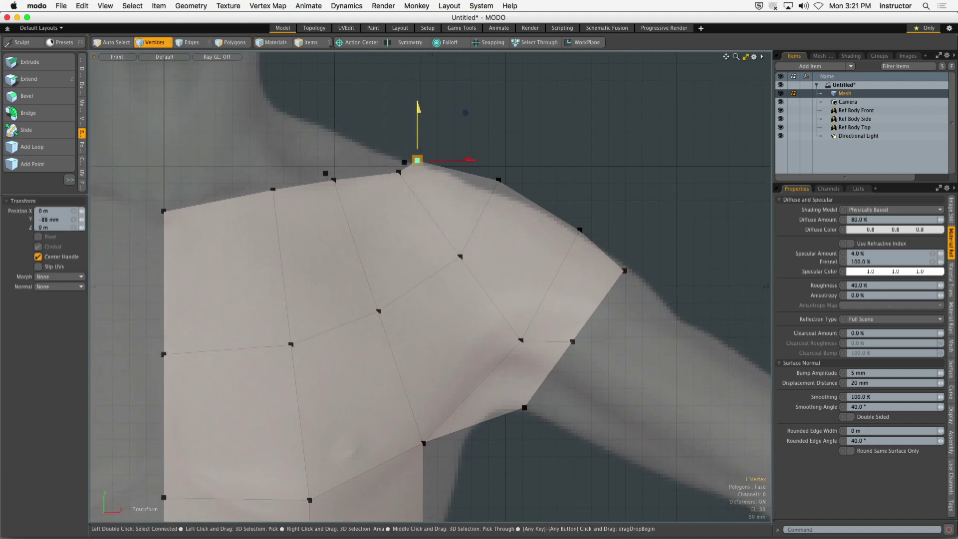
Lower the next vertex along the shoulder top slightly so it sits on the reference outline
{"action": "left_click_drag", "start_coordinate": [504, 162], "coordinate": [477, 146], "text": "ctrl+alt"}
{"action": "left_click", "coordinate": [477, 153]}
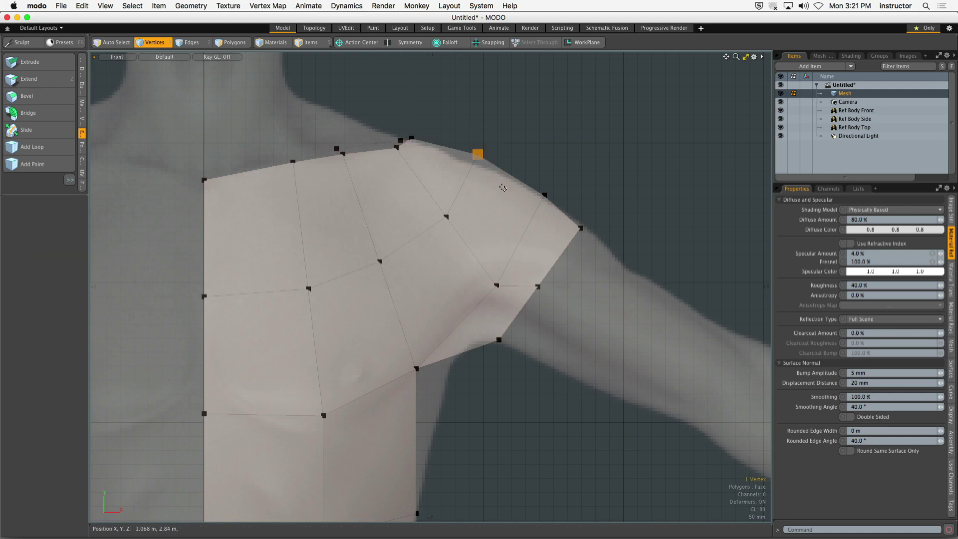
{"action": "key", "text": "2"}
{"action": "key", "text": "1"}
{"action": "right_click_drag", "start_coordinate": [474, 131], "coordinate": [490, 162]}
{"action": "key", "text": "2"}
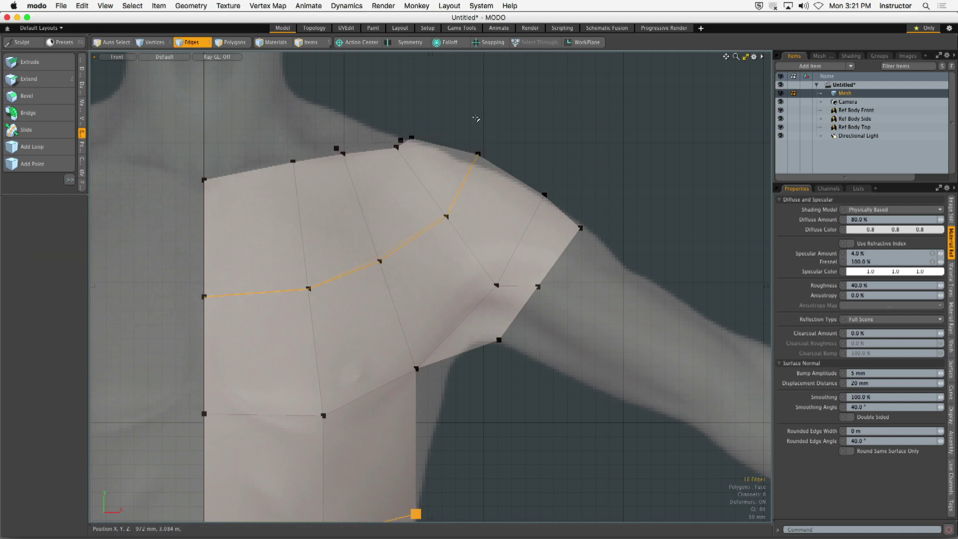
{"action": "key", "text": "1"}
{"action": "left_click", "coordinate": [453, 108]}
{"action": "left_click", "coordinate": [478, 153]}
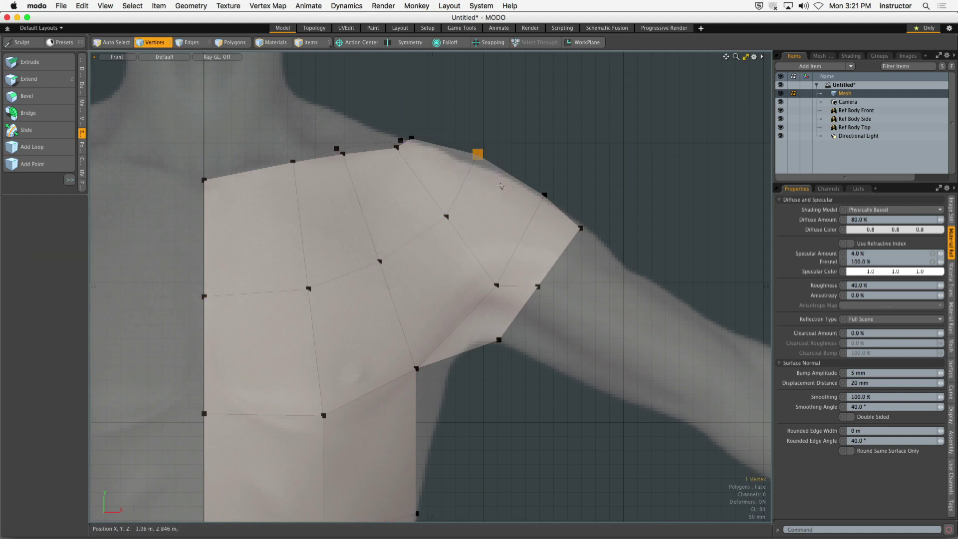
{"action": "key", "text": "2"}
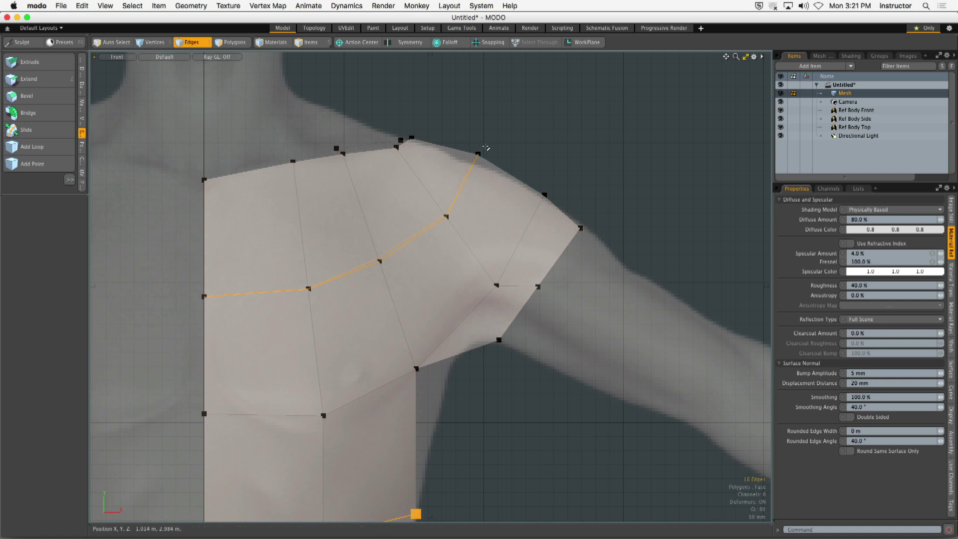
{"action": "key", "text": "1"}
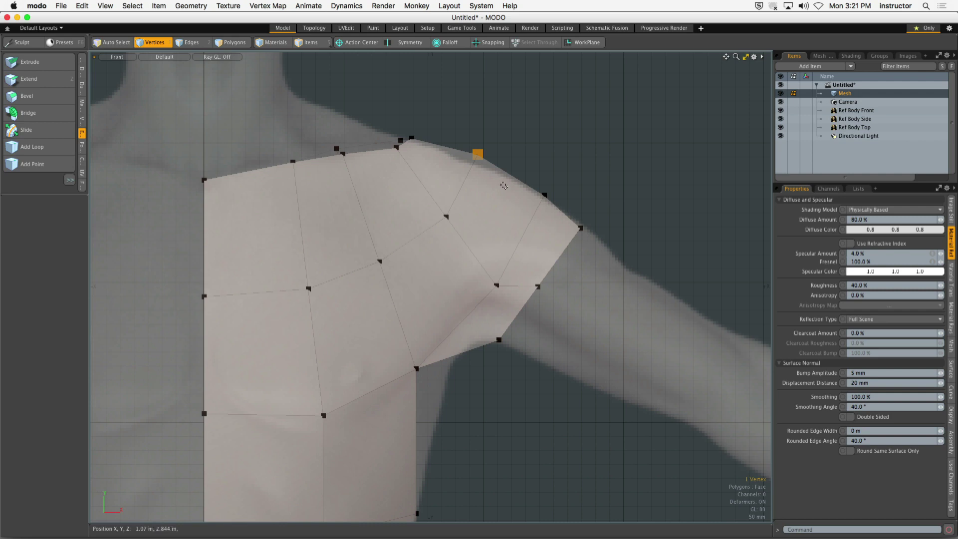
{"action": "key", "text": "w"}
{"action": "left_click_drag", "start_coordinate": [478, 120], "coordinate": [477, 129]}
{"action": "key", "text": "space"}
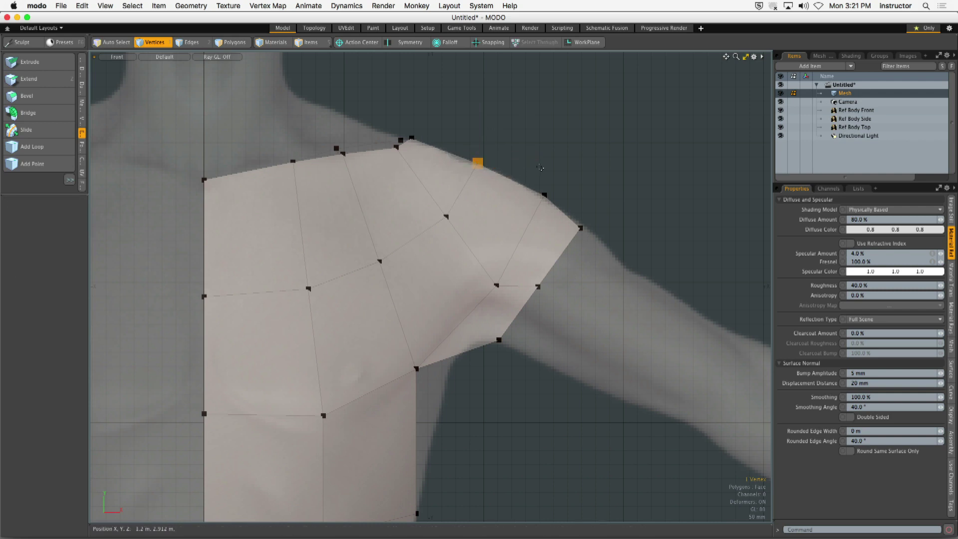
{"action": "left_click", "coordinate": [544, 195]}
{"action": "key", "text": "w"}
{"action": "left_click_drag", "start_coordinate": [544, 148], "coordinate": [545, 144]}
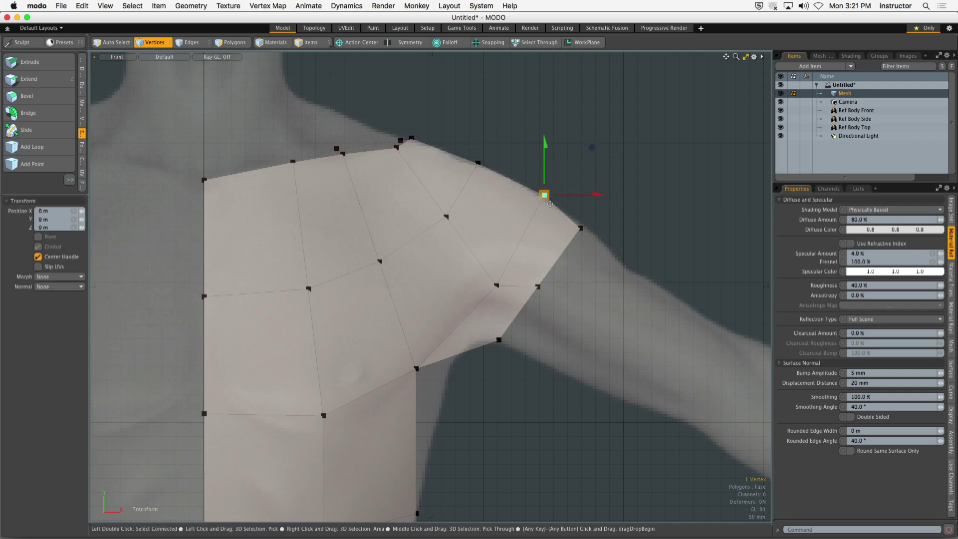
{"action": "key", "text": "space"}
{"action": "left_click", "coordinate": [580, 228]}
{"action": "left_click", "coordinate": [538, 286], "text": "shift"}
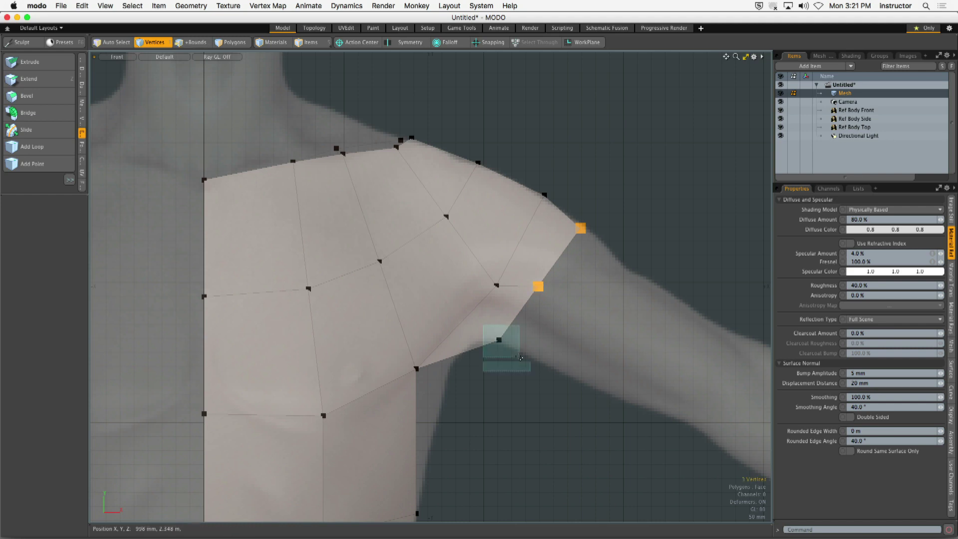
{"action": "left_click", "coordinate": [498, 340], "text": "shift"}
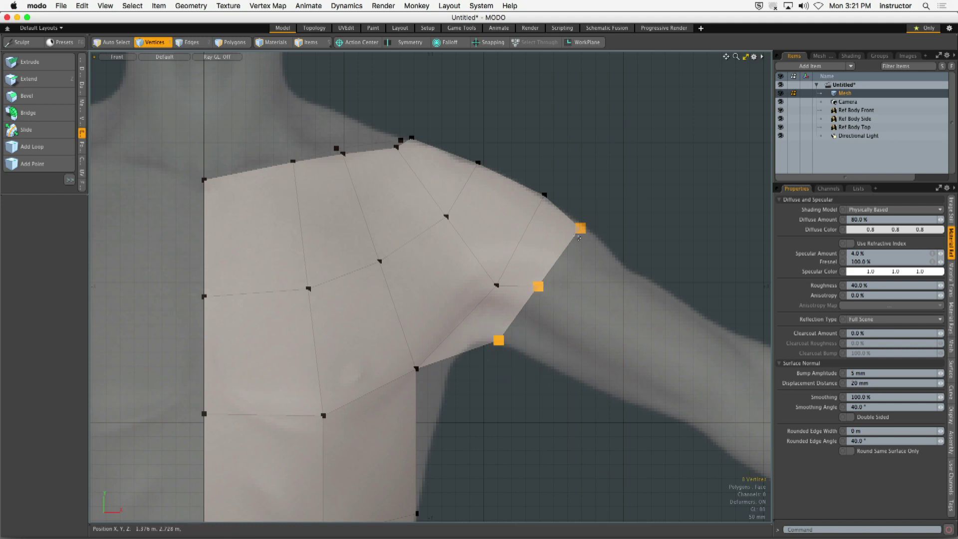
Move the armpit vertices outward and slightly up to match the reference body, and clear the selection
{"action": "left_click", "coordinate": [406, 366]}
{"action": "key", "text": "w"}
{"action": "left_click_drag", "start_coordinate": [464, 320], "coordinate": [515, 295]}
{"action": "key", "text": "q"}
{"action": "left_click", "coordinate": [483, 413]}
{"action": "left_click_drag", "start_coordinate": [483, 413], "coordinate": [415, 366], "text": "ctrl+alt"}
{"action": "left_click_drag", "start_coordinate": [414, 365], "coordinate": [418, 333], "text": "alt+shift"}
{"action": "left_click_drag", "start_coordinate": [418, 333], "coordinate": [421, 308], "text": "alt+shift"}
{"action": "left_click_drag", "start_coordinate": [421, 307], "coordinate": [455, 301], "text": "ctrl+alt"}
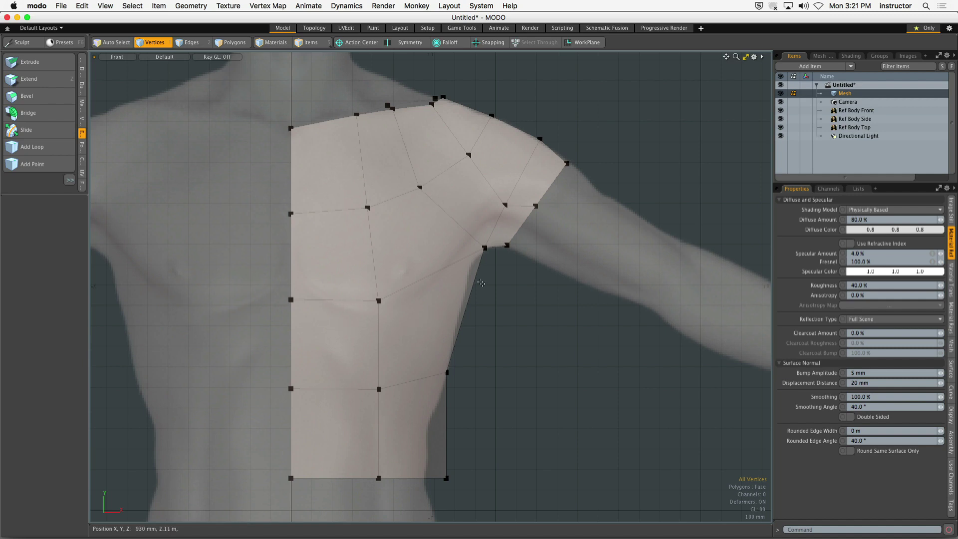
In the front view, move the inner armpit vertices about 39 mm inward and 27 mm down onto the reference outline
{"action": "left_click", "coordinate": [483, 248]}
{"action": "key", "text": "w"}
{"action": "left_click_drag", "start_coordinate": [535, 202], "coordinate": [528, 205]}
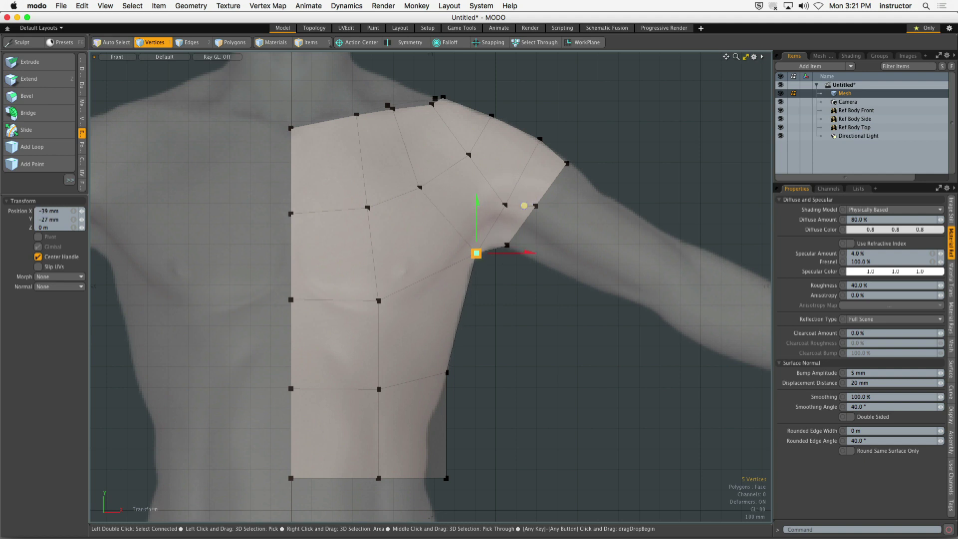
{"action": "key", "text": "space"}
{"action": "left_click", "coordinate": [509, 293]}
Select the vertices at the outer bottom corner of the torso and move them inward to the reference waistline
{"action": "left_click_drag", "start_coordinate": [509, 293], "coordinate": [384, 356], "text": "ctrl+alt"}
{"action": "left_click_drag", "start_coordinate": [379, 401], "coordinate": [382, 378], "text": "alt+shift"}
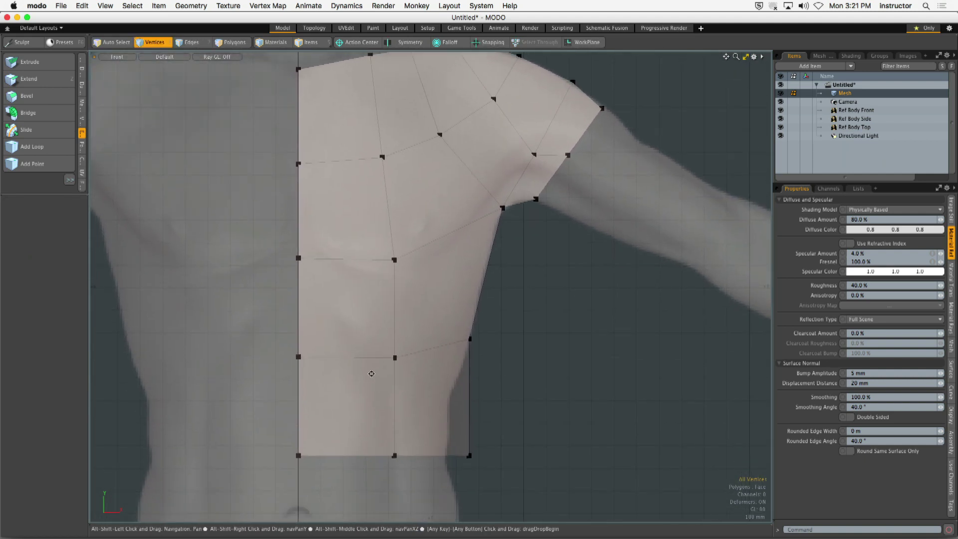
{"action": "right_click_drag", "start_coordinate": [428, 411], "coordinate": [510, 489]}
{"action": "key", "text": "w"}
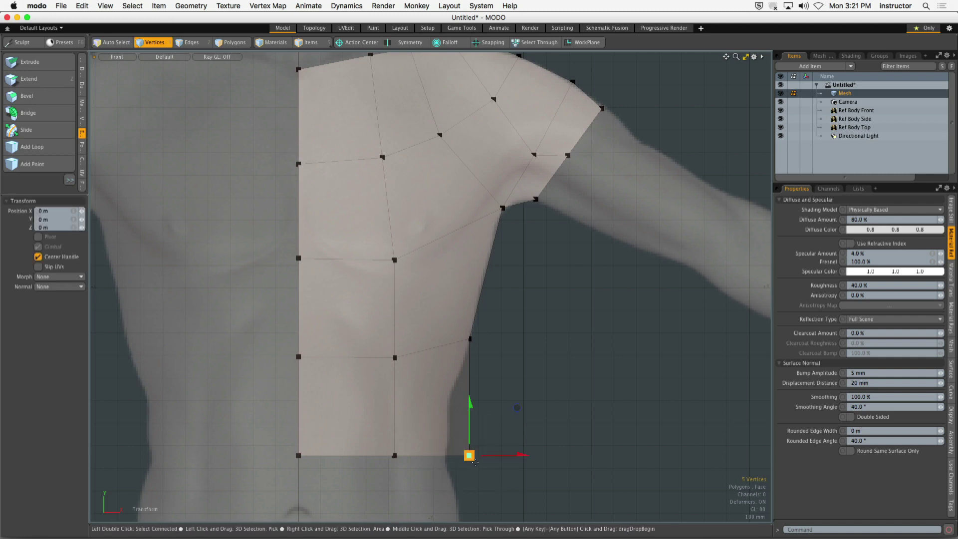
{"action": "left_click_drag", "start_coordinate": [516, 455], "coordinate": [494, 454]}
{"action": "key", "text": "space"}
Shift the middle vertices on the torso's bottom edge slightly inward and clear the selection
{"action": "left_click", "coordinate": [394, 455]}
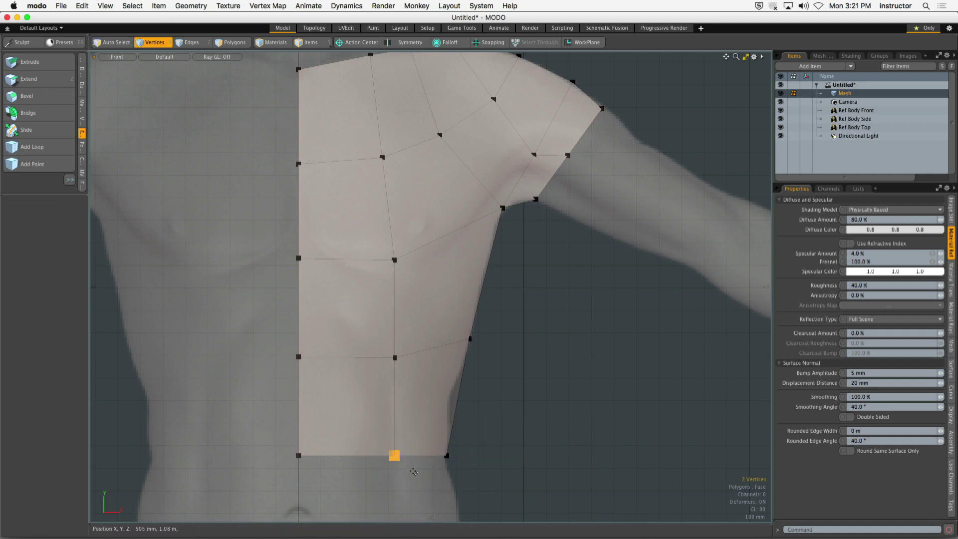
{"action": "key", "text": "w"}
{"action": "left_click_drag", "start_coordinate": [399, 455], "coordinate": [385, 455]}
{"action": "key", "text": "space"}
{"action": "left_click", "coordinate": [493, 434]}
{"action": "scroll", "coordinate": [486, 424], "scroll_direction": "down", "scroll_amount": 2}
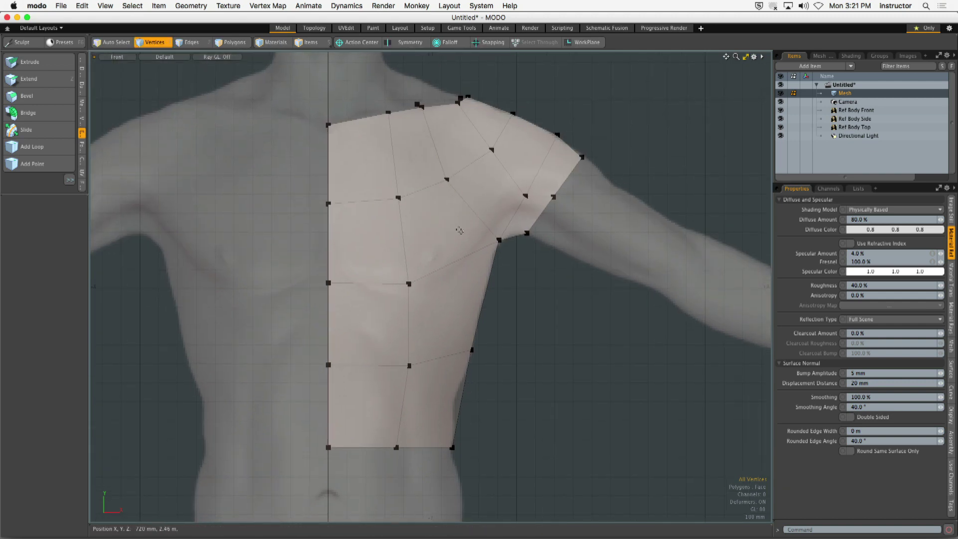
In the right view, select the horizontal edge loop just above the torso's bottom and move it 235 mm forward along Z
{"action": "key", "text": "ctrl+space"}
{"action": "left_click", "coordinate": [456, 308]}
{"action": "scroll", "coordinate": [420, 290], "scroll_direction": "down", "scroll_amount": 2}
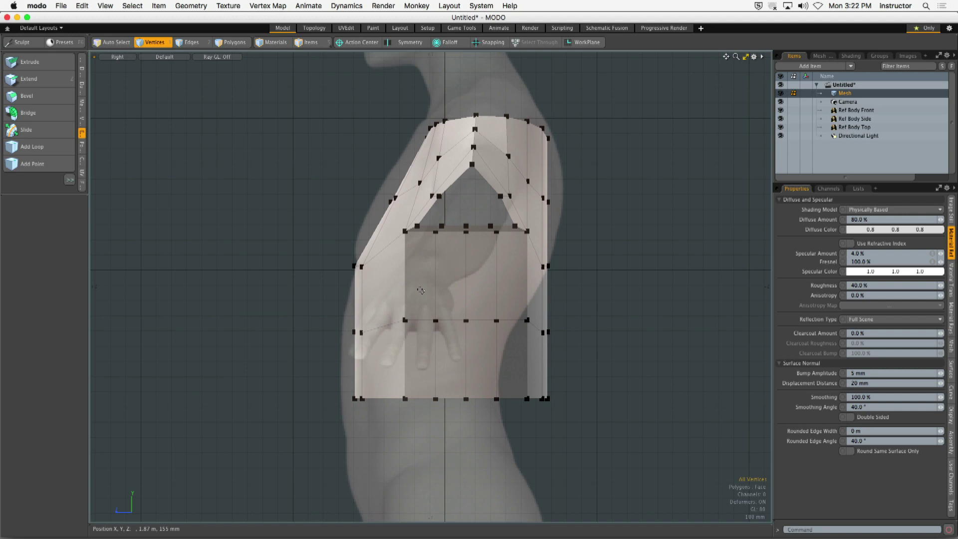
{"action": "key", "text": "2"}
{"action": "double_click", "coordinate": [429, 333]}
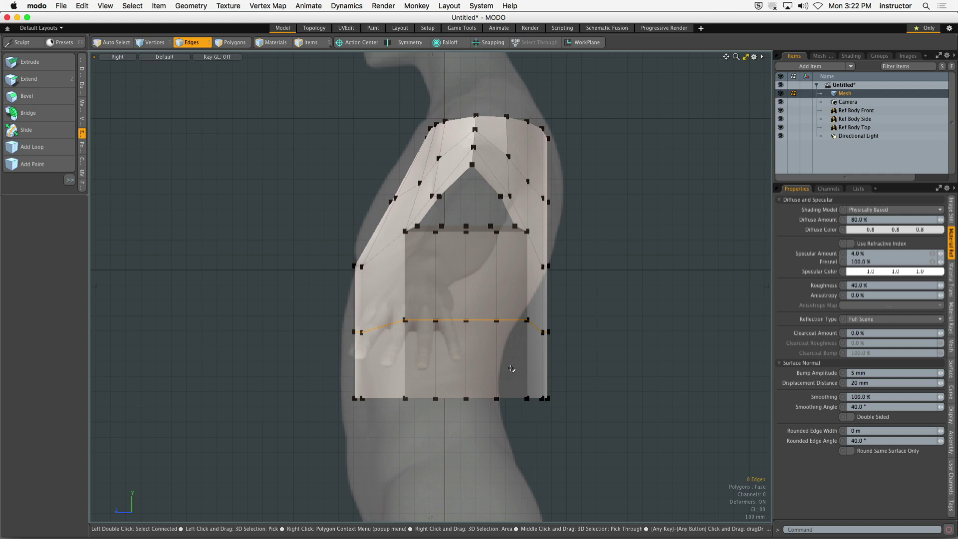
{"action": "key", "text": "w"}
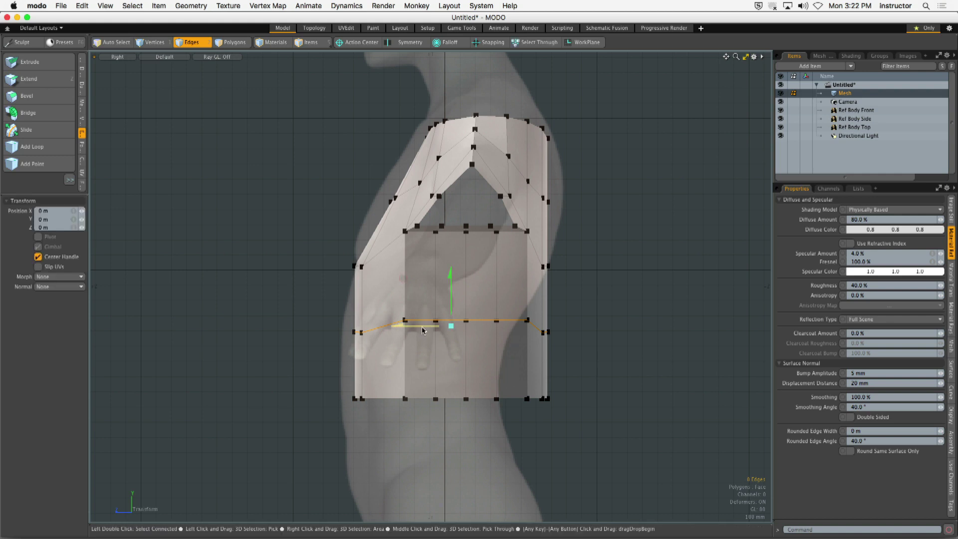
{"action": "left_click_drag", "start_coordinate": [422, 329], "coordinate": [386, 329]}
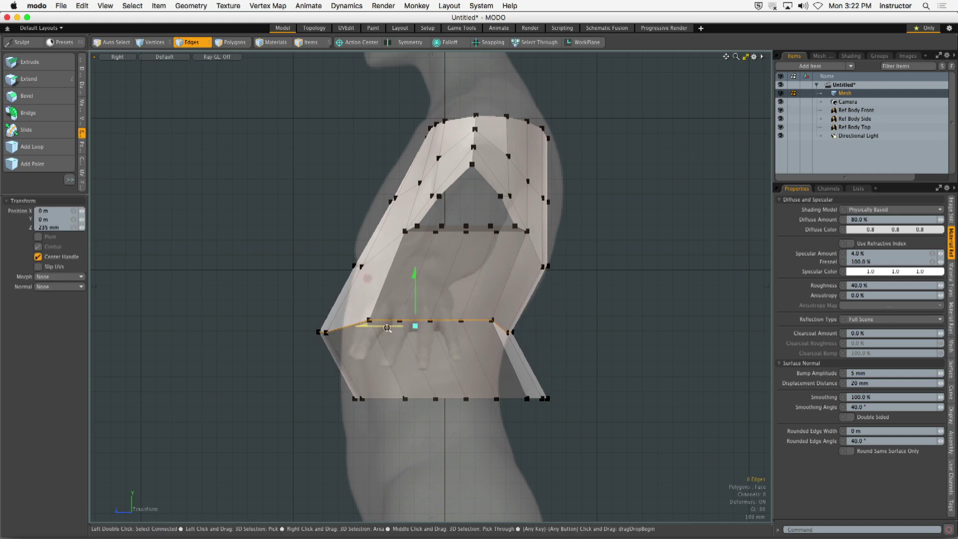
Flatten the selected edge loop into a straight horizontal line by scaling it vertically
{"action": "scroll", "coordinate": [452, 341], "scroll_direction": "up", "scroll_amount": 5}
{"action": "scroll", "coordinate": [450, 337], "scroll_direction": "down", "scroll_amount": 3}
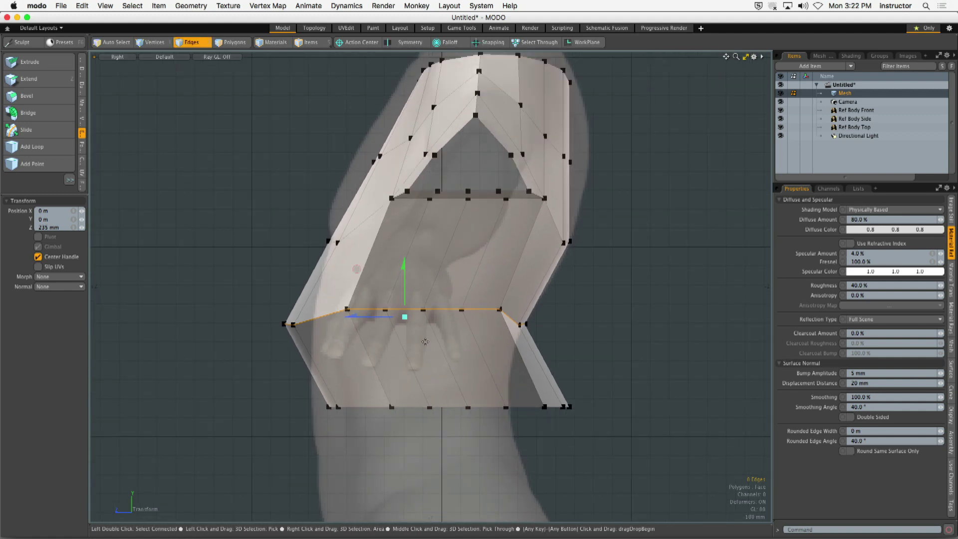
{"action": "key", "text": "r"}
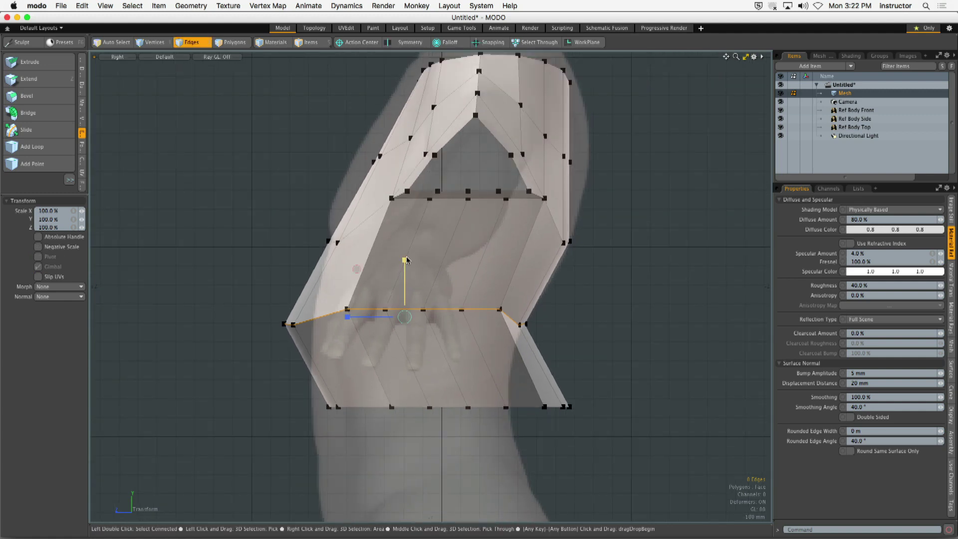
{"action": "left_click_drag", "start_coordinate": [404, 259], "coordinate": [404, 320]}
{"action": "key", "text": "q"}
{"action": "scroll", "coordinate": [413, 283], "scroll_direction": "down", "scroll_amount": 1}
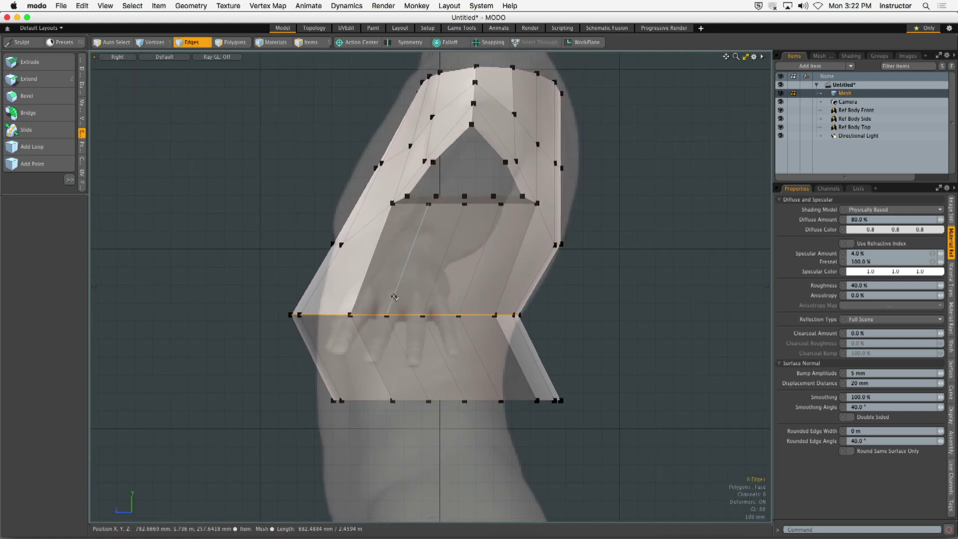
Delete the bottom ring of polygons below the flattened edge loop
{"action": "key", "text": "w"}
{"action": "key", "text": "ctrl+space"}
{"action": "left_click", "coordinate": [390, 319]}
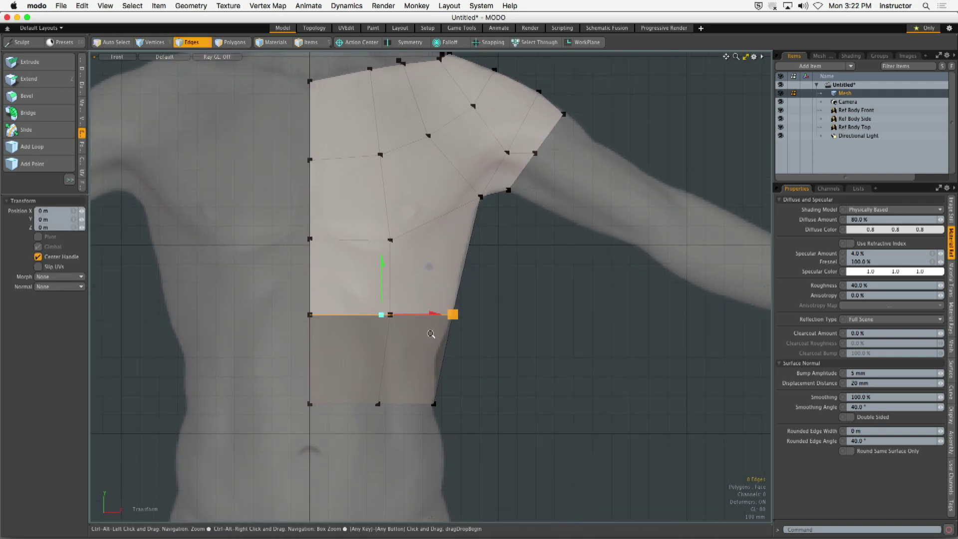
{"action": "left_click_drag", "start_coordinate": [434, 325], "coordinate": [381, 274], "text": "alt"}
{"action": "key", "text": "ctrl+space"}
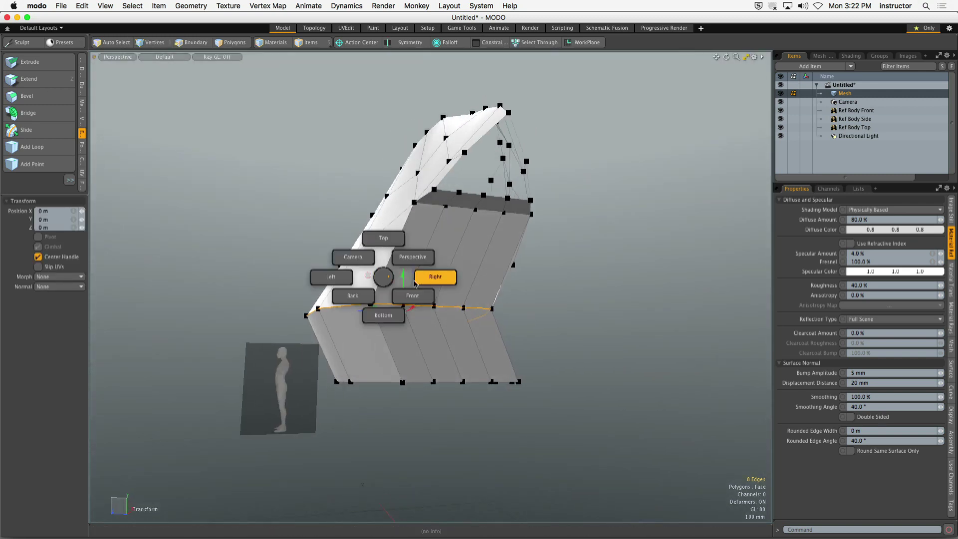
{"action": "left_click", "coordinate": [432, 279]}
{"action": "mouse_move", "coordinate": [431, 298]}
{"action": "left_mouse_down", "text": "alt"}
{"action": "mouse_move", "coordinate": [503, 331]}
{"action": "mouse_move", "coordinate": [440, 312]}
{"action": "left_mouse_up", "text": "alt"}
{"action": "key", "text": "q"}
{"action": "key", "text": "3"}
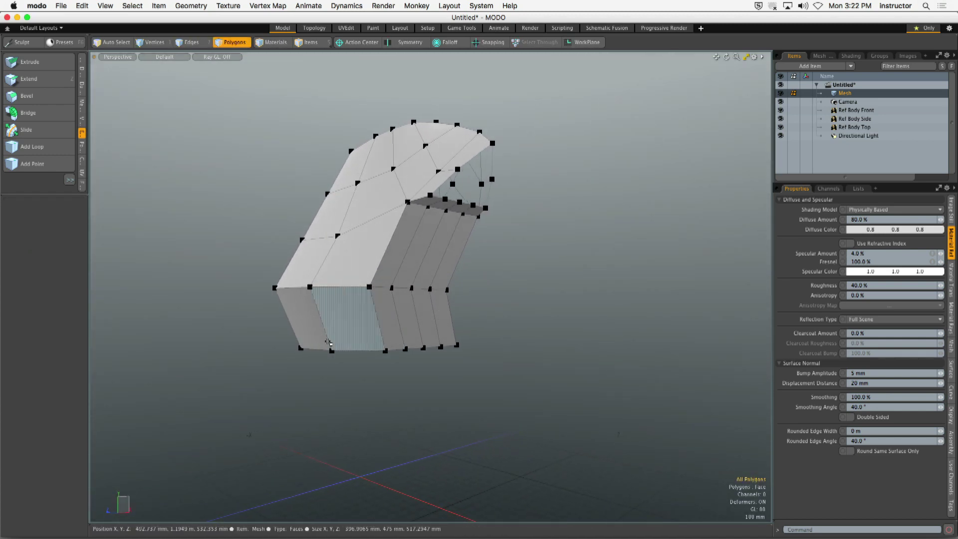
{"action": "mouse_move", "coordinate": [299, 319]}
{"action": "left_mouse_down"}
{"action": "mouse_move", "coordinate": [439, 319]}
{"action": "mouse_move", "coordinate": [318, 331]}
{"action": "mouse_move", "coordinate": [505, 320]}
{"action": "mouse_move", "coordinate": [399, 249]}
{"action": "mouse_move", "coordinate": [455, 321]}
{"action": "mouse_move", "coordinate": [419, 327]}
{"action": "left_mouse_up"}
{"action": "left_click", "coordinate": [537, 324], "text": "shift"}
{"action": "key", "text": "Delete"}
Move the three middle vertices along the torso side's bottom edge outward to start rounding the side
{"action": "key", "text": "2"}
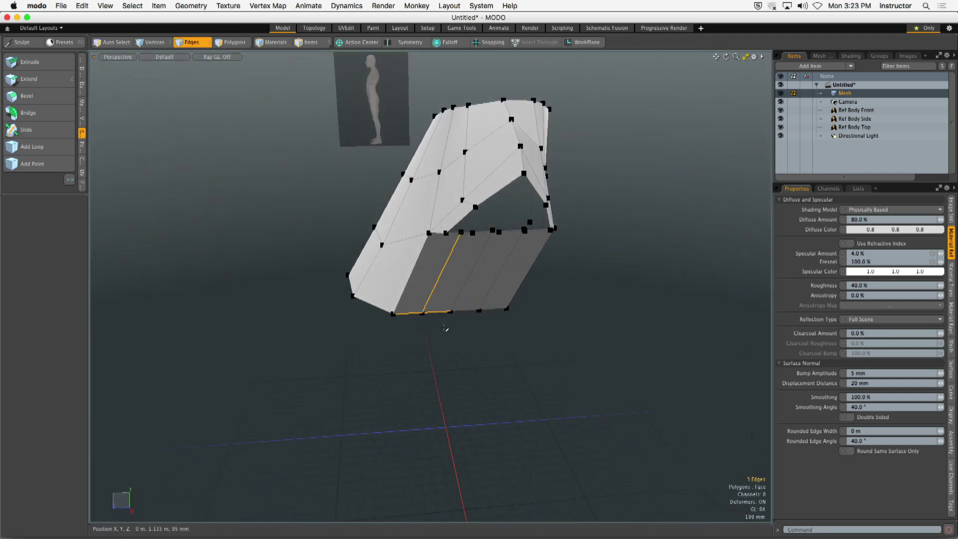
{"action": "key", "text": "1"}
{"action": "left_click", "coordinate": [436, 316]}
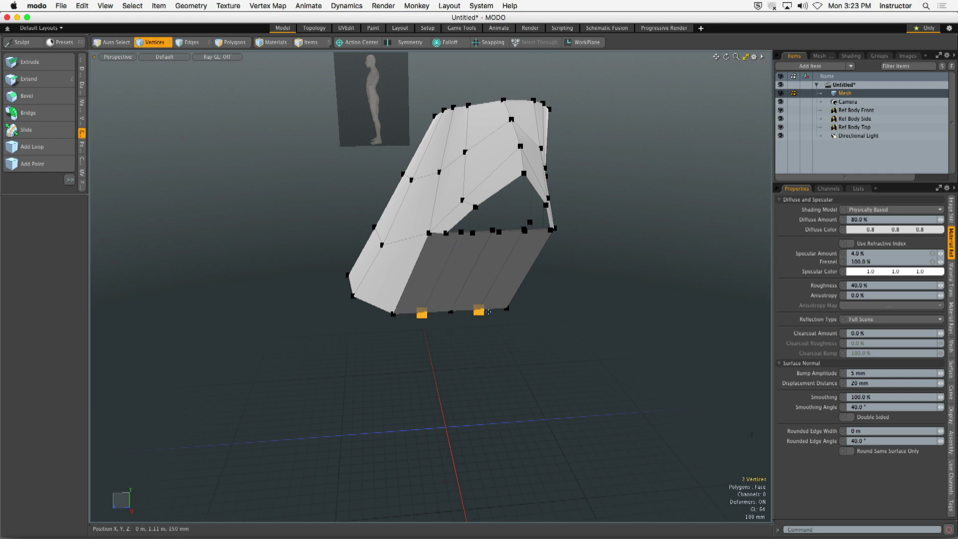
{"action": "left_click_drag", "start_coordinate": [438, 313], "coordinate": [477, 327], "text": "alt"}
{"action": "key", "text": "w"}
{"action": "key", "text": "space"}
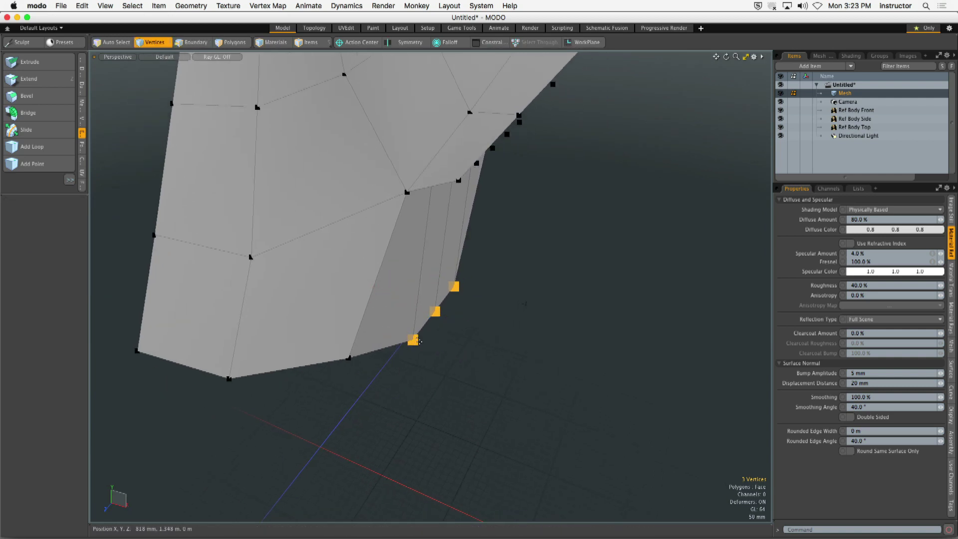
Keep only the centre one of the three side vertices selected and move it further outward
{"action": "left_click", "coordinate": [413, 339], "text": "ctrl"}
{"action": "left_click", "coordinate": [454, 286], "text": "ctrl"}
{"action": "key", "text": "w"}
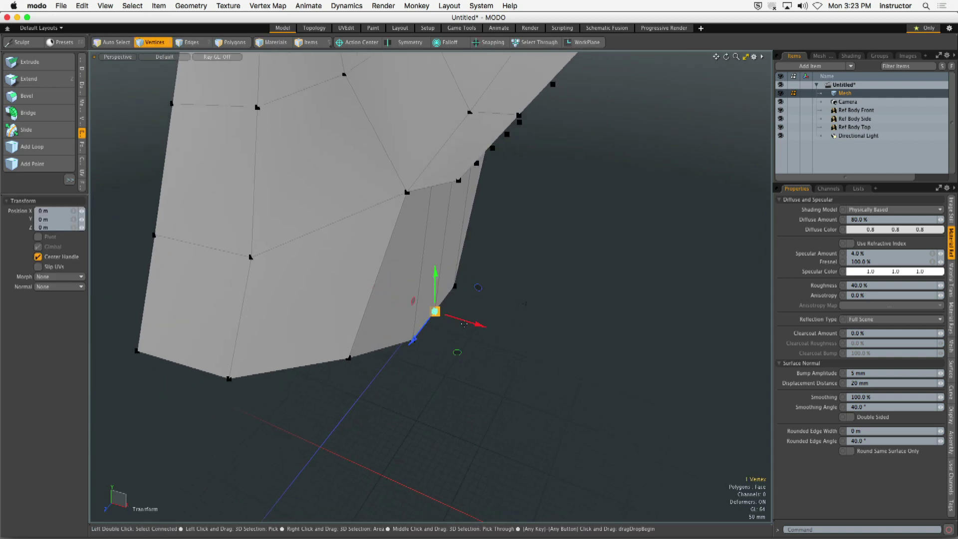
{"action": "left_click_drag", "start_coordinate": [463, 323], "coordinate": [504, 349]}
{"action": "key", "text": "space"}
In the front view, area-select the side vertices on the bottom edge and move them inward to the reference body outline
{"action": "left_click", "coordinate": [308, 284]}
{"action": "left_click", "coordinate": [389, 220]}
{"action": "key", "text": "y"}
{"action": "key", "text": "ctrl+space"}
{"action": "left_click", "coordinate": [512, 383]}
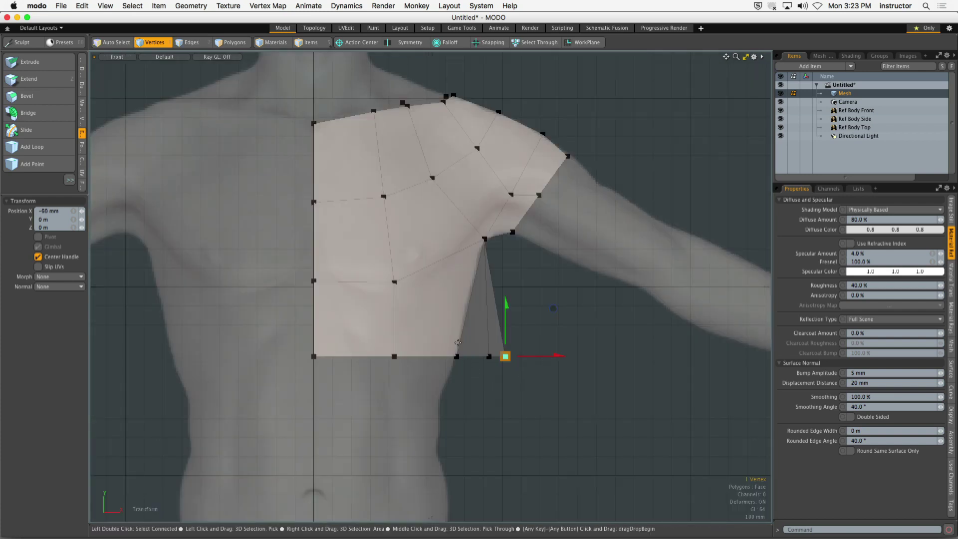
{"action": "key", "text": "q"}
{"action": "right_click_drag", "start_coordinate": [441, 302], "coordinate": [547, 394]}
{"action": "scroll", "coordinate": [547, 394], "scroll_direction": "up", "scroll_amount": 2}
{"action": "key", "text": "w"}
{"action": "left_click_drag", "start_coordinate": [505, 341], "coordinate": [399, 327]}
{"action": "key", "text": "q"}
Select the bottom-edge vertices between the centreline and the side and move them about 125 mm inward
{"action": "left_click", "coordinate": [345, 225]}
{"action": "left_click", "coordinate": [401, 329], "text": "shift"}
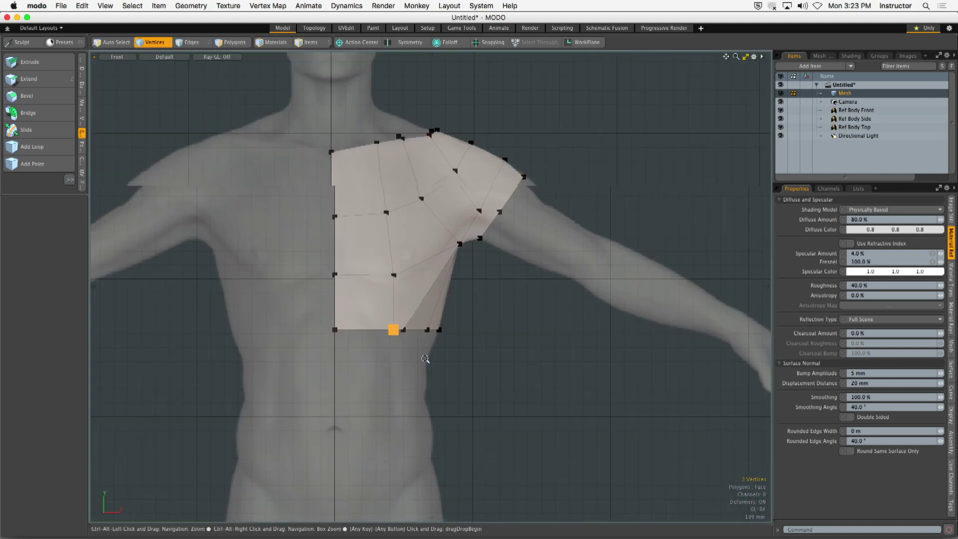
{"action": "key", "text": "KP_1"}
{"action": "key", "text": "w"}
{"action": "left_click_drag", "start_coordinate": [439, 344], "coordinate": [419, 344]}
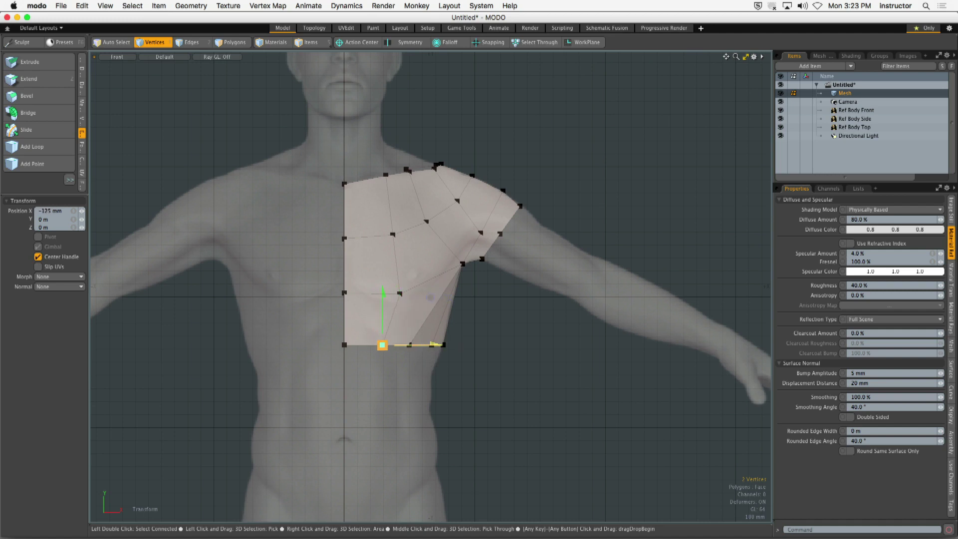
{"action": "key", "text": "space"}
Move the vertices one row above the bottom edge slightly inward and down to even the edge flow
{"action": "left_click", "coordinate": [399, 294]}
{"action": "key", "text": "w"}
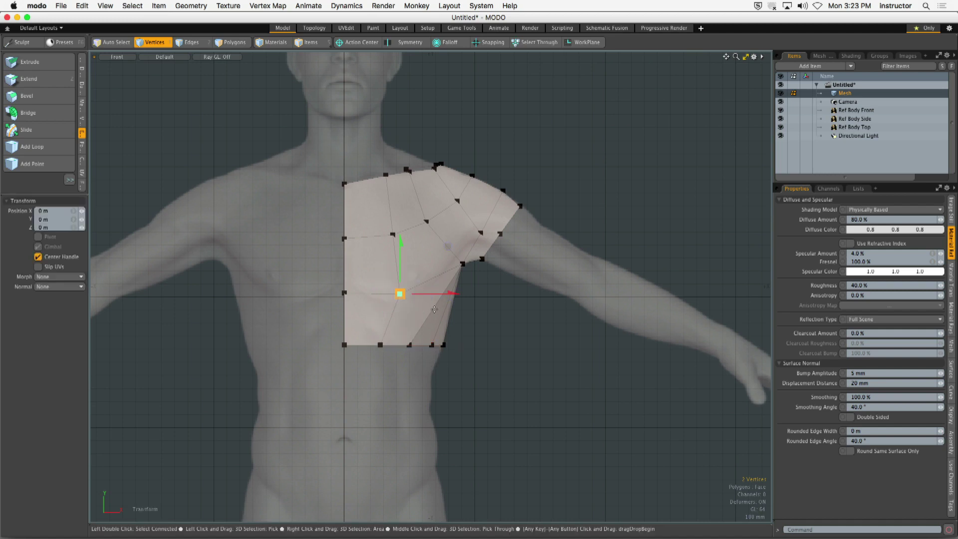
{"action": "left_click_drag", "start_coordinate": [460, 298], "coordinate": [453, 298]}
{"action": "left_click_drag", "start_coordinate": [392, 264], "coordinate": [392, 275]}
{"action": "key", "text": "Escape"}
In the right view, select the bottom band of polygons around the torso
{"action": "left_click_drag", "start_coordinate": [427, 331], "coordinate": [402, 349], "text": "ctrl+alt"}
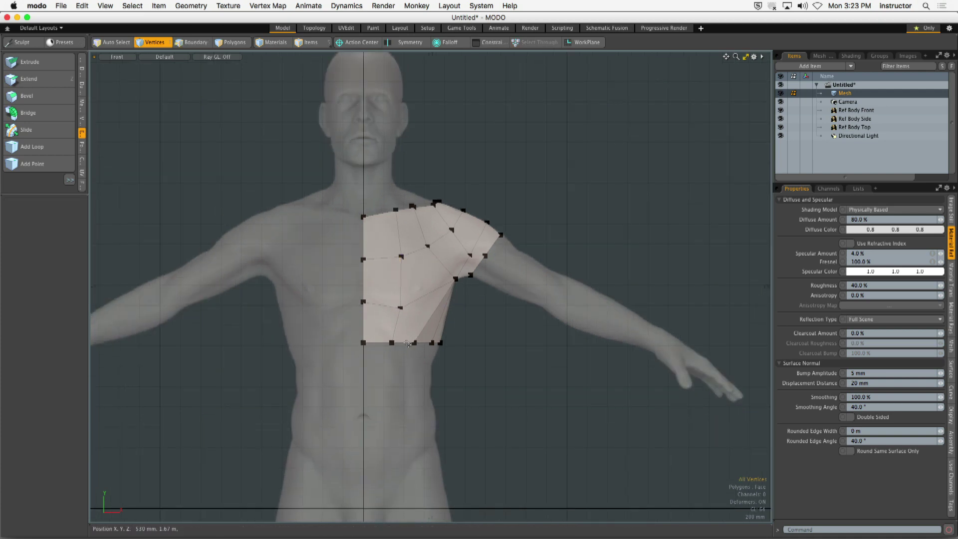
{"action": "key", "text": "ctrl+space"}
{"action": "left_click", "coordinate": [451, 345]}
{"action": "left_click_drag", "start_coordinate": [486, 336], "coordinate": [294, 305], "text": "alt"}
{"action": "key", "text": "1"}
{"action": "key", "text": "ctrl+space"}
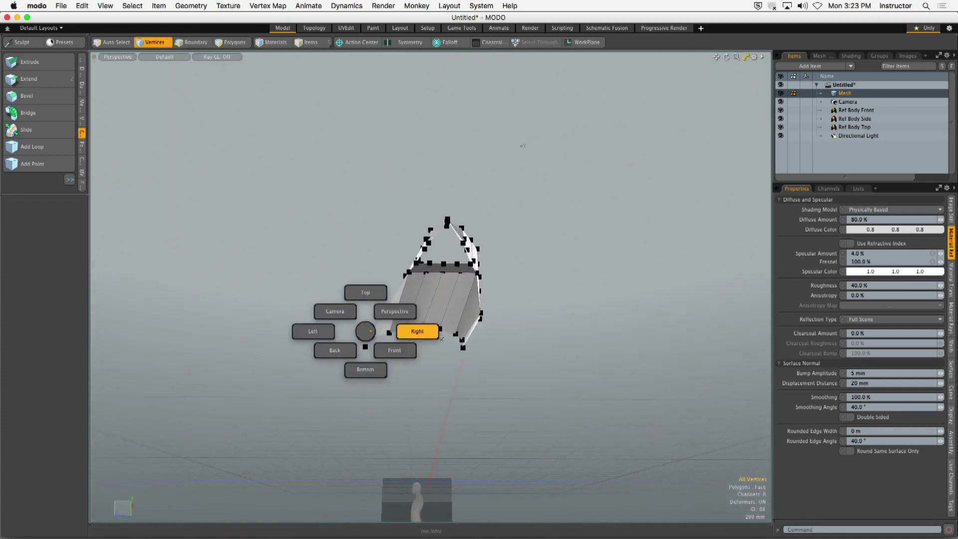
{"action": "left_click", "coordinate": [417, 332]}
{"action": "left_click_drag", "start_coordinate": [417, 331], "coordinate": [480, 332], "text": "ctrl+alt"}
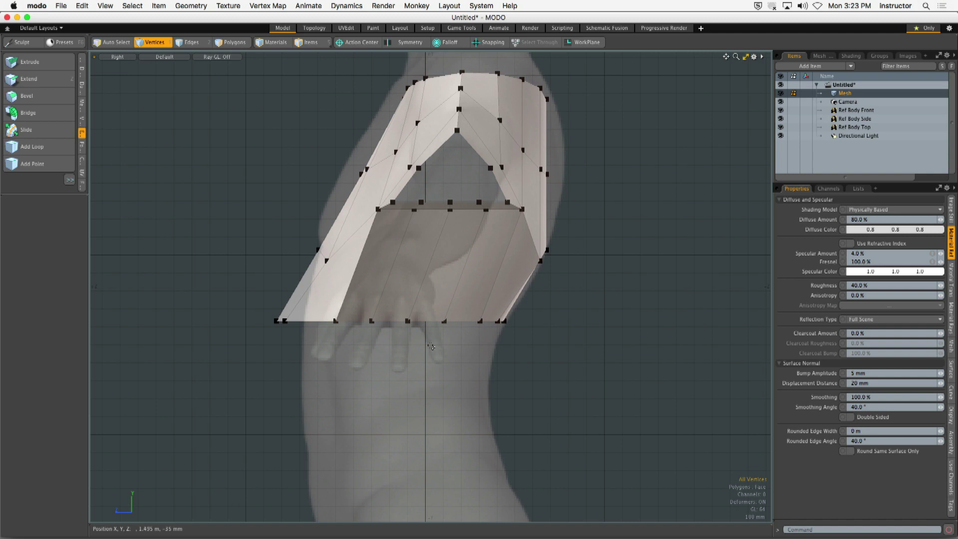
{"action": "key", "text": "3"}
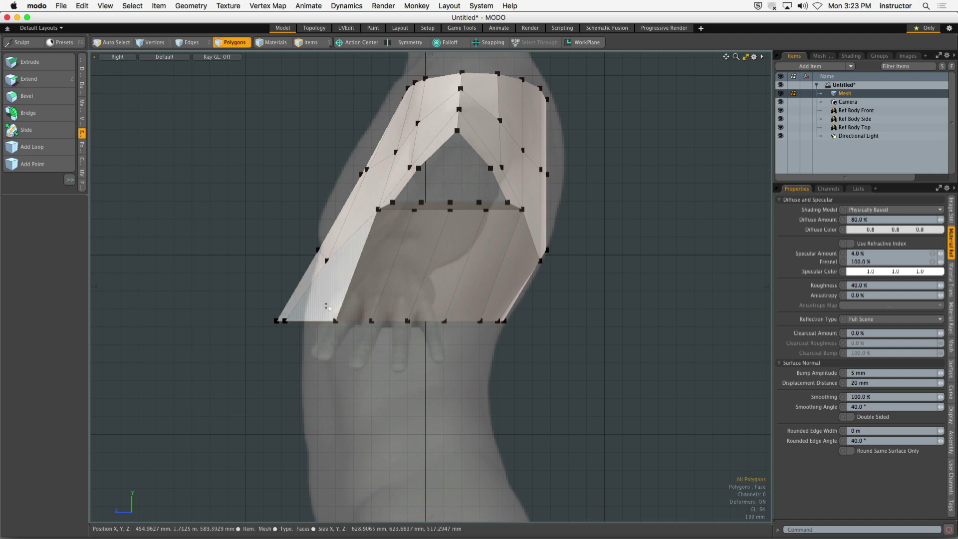
{"action": "mouse_move", "coordinate": [350, 306]}
{"action": "left_mouse_down"}
{"action": "mouse_move", "coordinate": [459, 303]}
{"action": "mouse_move", "coordinate": [509, 273]}
{"action": "mouse_move", "coordinate": [534, 329]}
{"action": "mouse_move", "coordinate": [571, 364]}
{"action": "mouse_move", "coordinate": [466, 379]}
{"action": "mouse_move", "coordinate": [373, 313]}
{"action": "mouse_move", "coordinate": [379, 299]}
{"action": "mouse_move", "coordinate": [408, 306]}
{"action": "left_mouse_up"}
{"action": "key", "text": "ctrl+space"}
{"action": "left_click", "coordinate": [478, 301]}
{"action": "key", "text": "ctrl+space"}
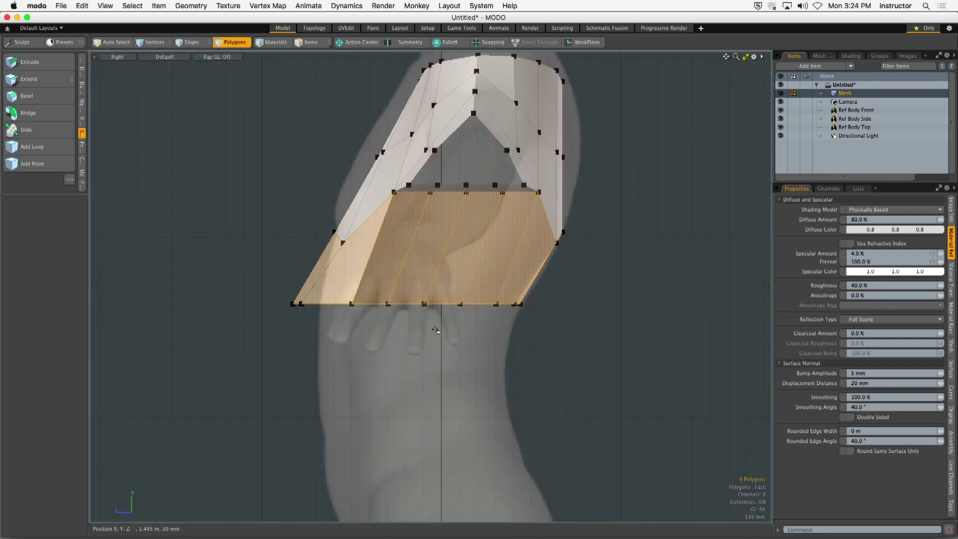
Area-select the torso's bottom edges and move them -24 mm along Z to fit the back outline
{"action": "key", "text": "2"}
{"action": "right_click_drag", "start_coordinate": [278, 293], "coordinate": [652, 342]}
{"action": "left_click_drag", "start_coordinate": [483, 327], "coordinate": [516, 326], "text": "ctrl+alt"}
{"action": "key", "text": "w"}
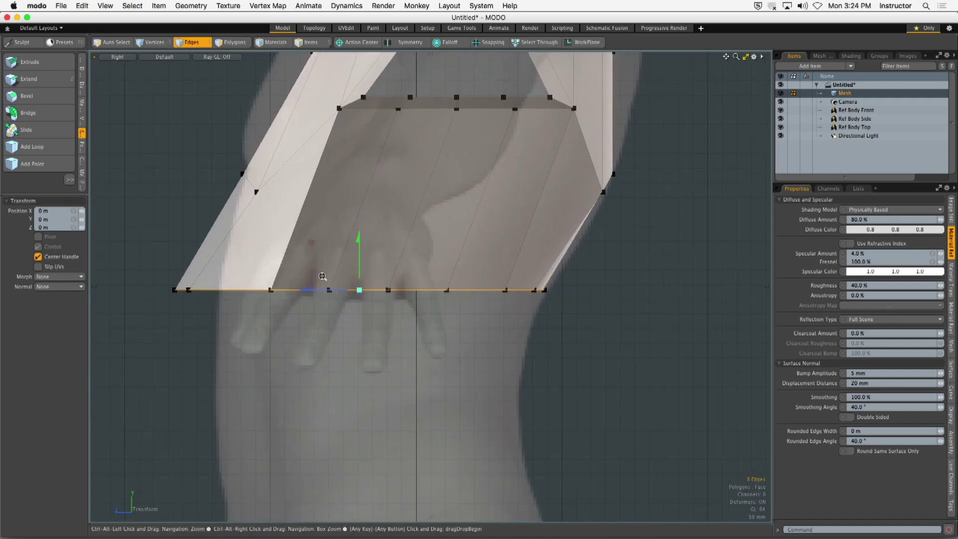
{"action": "scroll", "coordinate": [323, 293], "scroll_direction": "up", "scroll_amount": 1}
{"action": "mouse_move", "coordinate": [323, 293]}
{"action": "left_mouse_down"}
{"action": "mouse_move", "coordinate": [278, 293]}
{"action": "mouse_move", "coordinate": [312, 293]}
{"action": "left_mouse_up"}
{"action": "left_click_drag", "start_coordinate": [510, 301], "coordinate": [474, 312], "text": "ctrl+alt"}
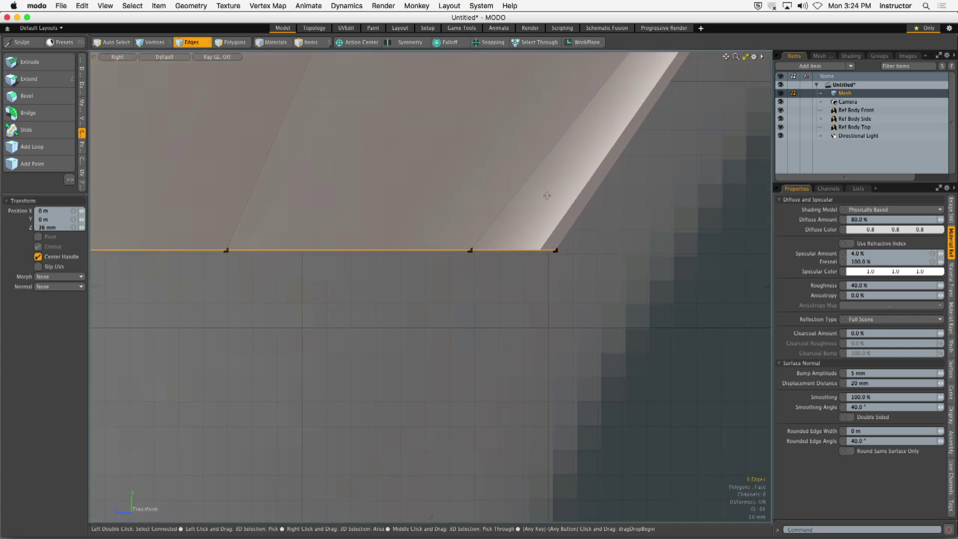
{"action": "key", "text": "shift+a"}
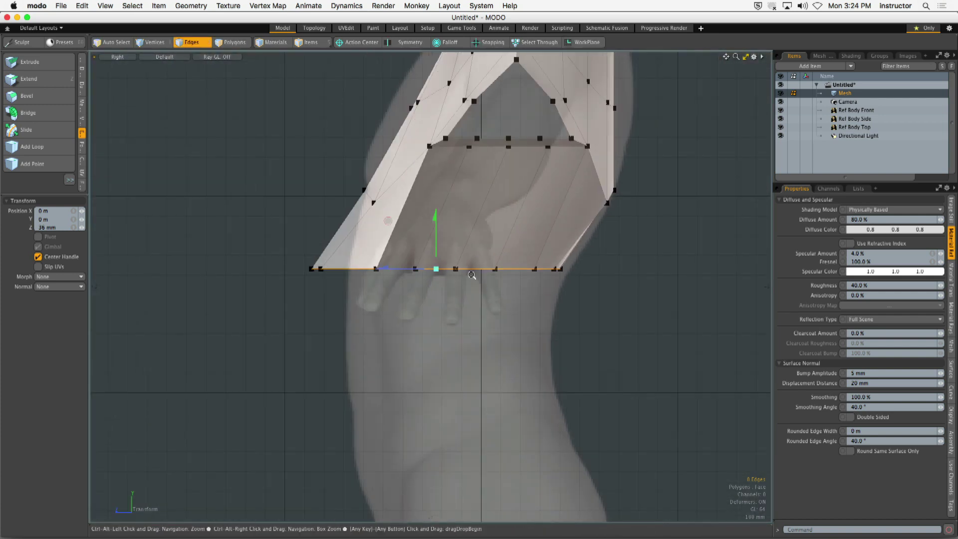
{"action": "left_click_drag", "start_coordinate": [385, 228], "coordinate": [397, 228]}
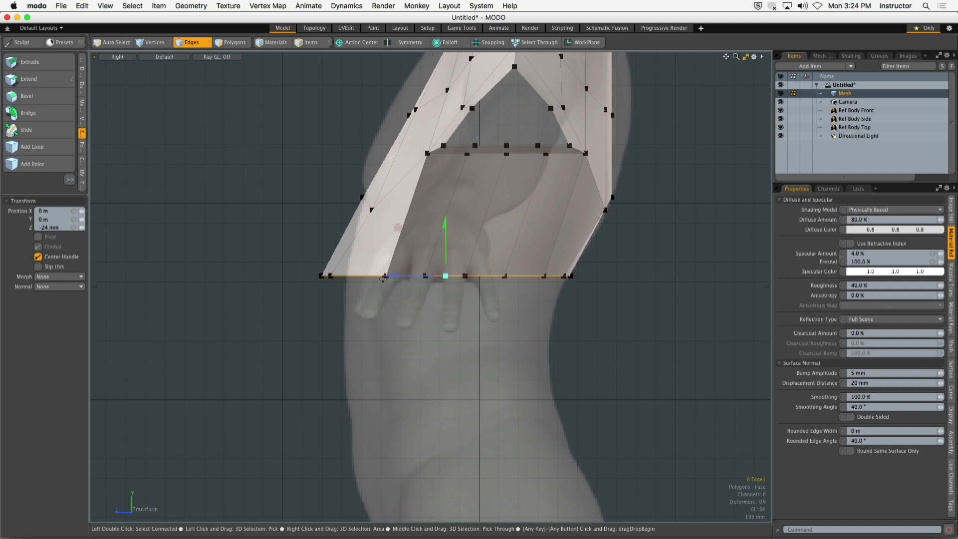
Scale the selected bottom edges to 90.5% along Z about the back corner to fit the front outline in the side view
{"action": "key", "text": "r"}
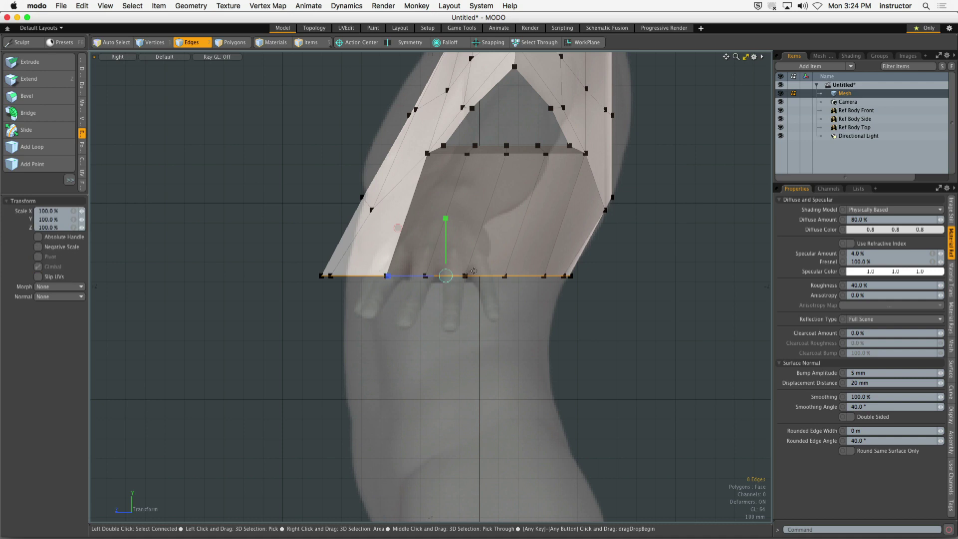
{"action": "left_click_drag", "start_coordinate": [474, 271], "coordinate": [479, 286], "text": "alt+shift"}
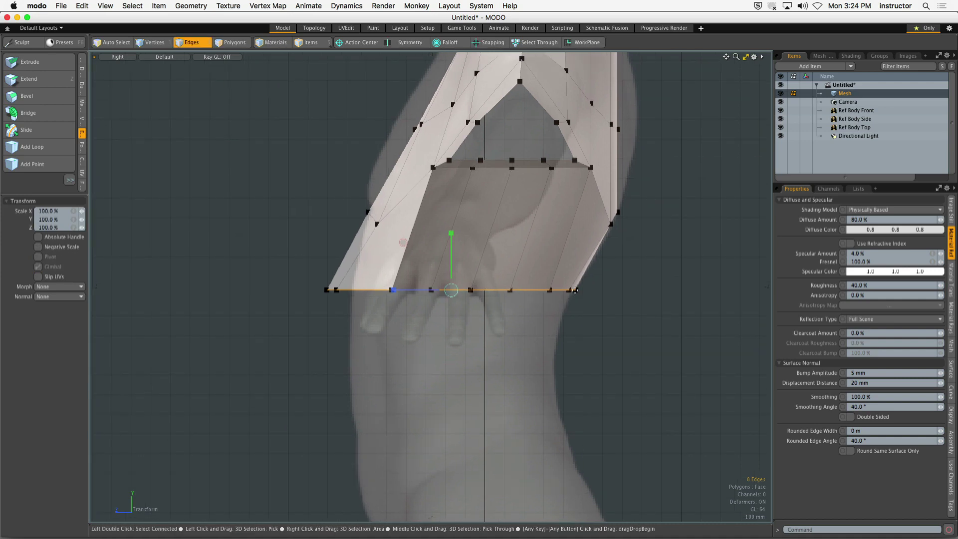
{"action": "left_click", "coordinate": [576, 289]}
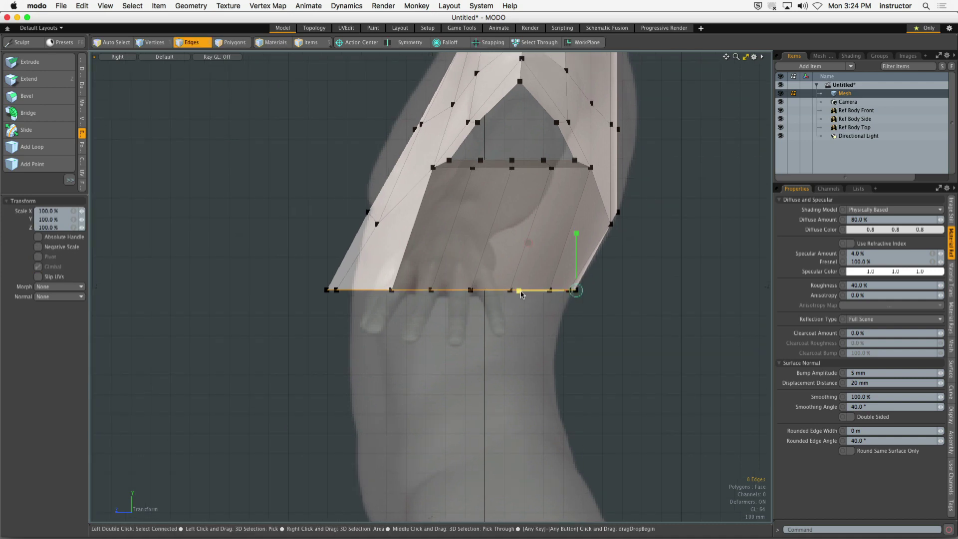
{"action": "left_click_drag", "start_coordinate": [520, 290], "coordinate": [518, 294]}
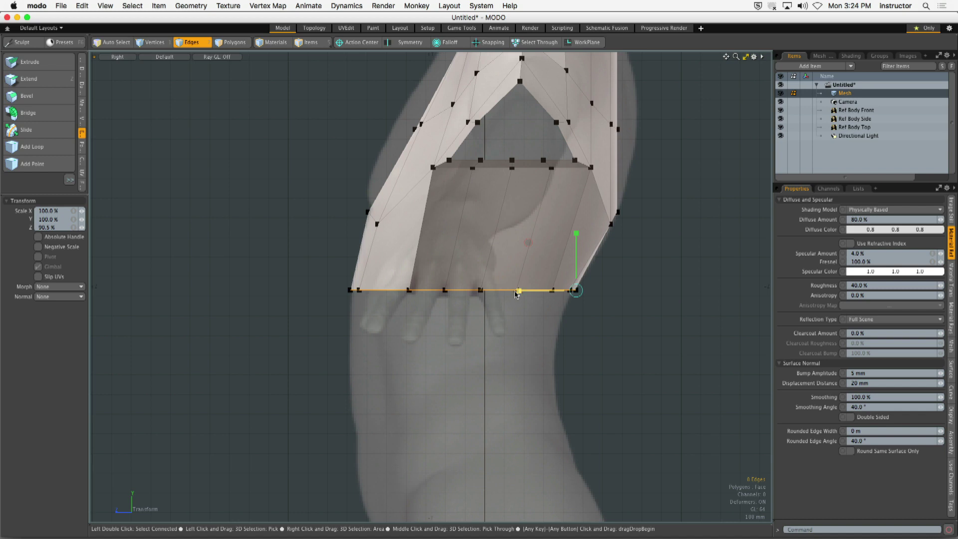
{"action": "key", "text": "space"}
In the front view, extend the torso's bottom edges -215 mm along Y to add a new polygon row
{"action": "key", "text": "KP_1"}
{"action": "left_click_drag", "start_coordinate": [482, 320], "coordinate": [468, 284], "text": "ctrl+alt"}
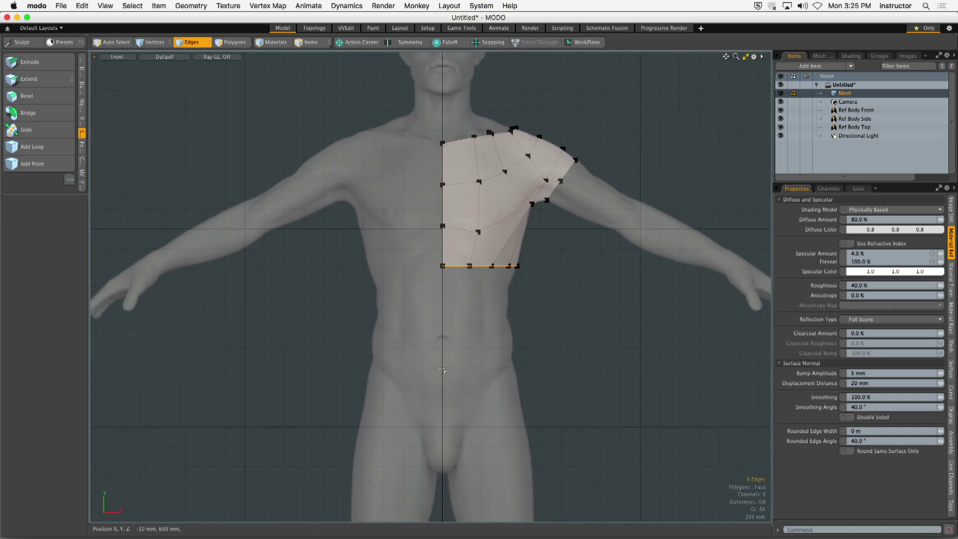
{"action": "left_click_drag", "start_coordinate": [467, 294], "coordinate": [504, 259], "text": "ctrl+alt"}
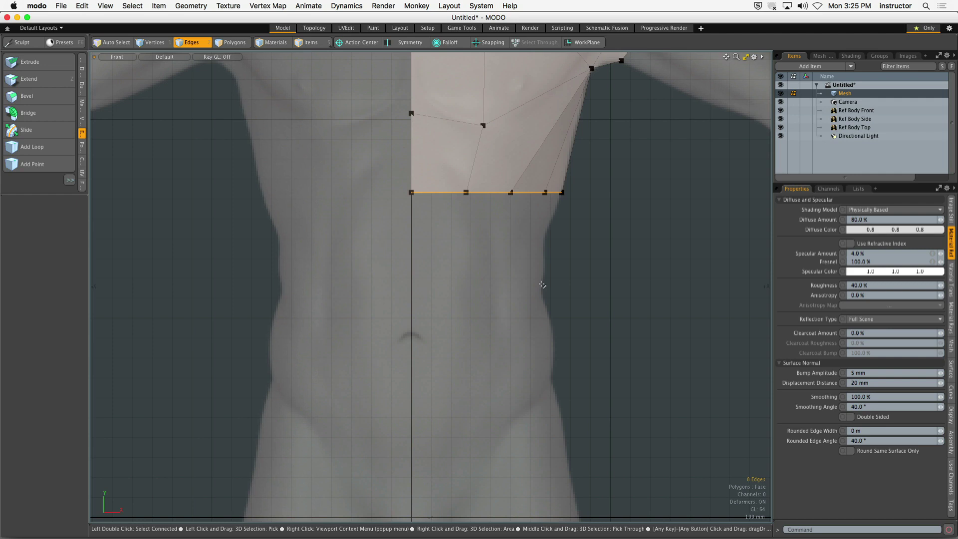
{"action": "key", "text": "shift+x"}
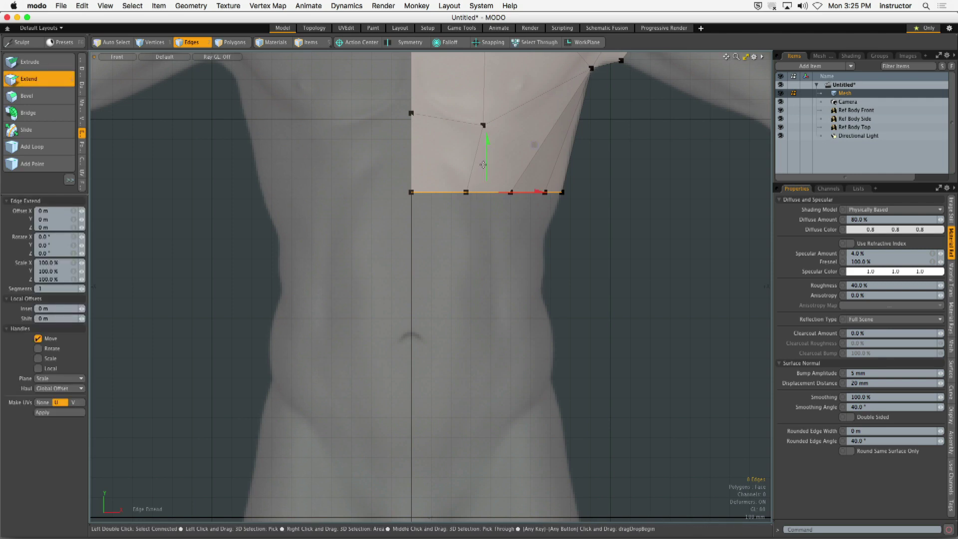
{"action": "left_click_drag", "start_coordinate": [483, 165], "coordinate": [483, 208]}
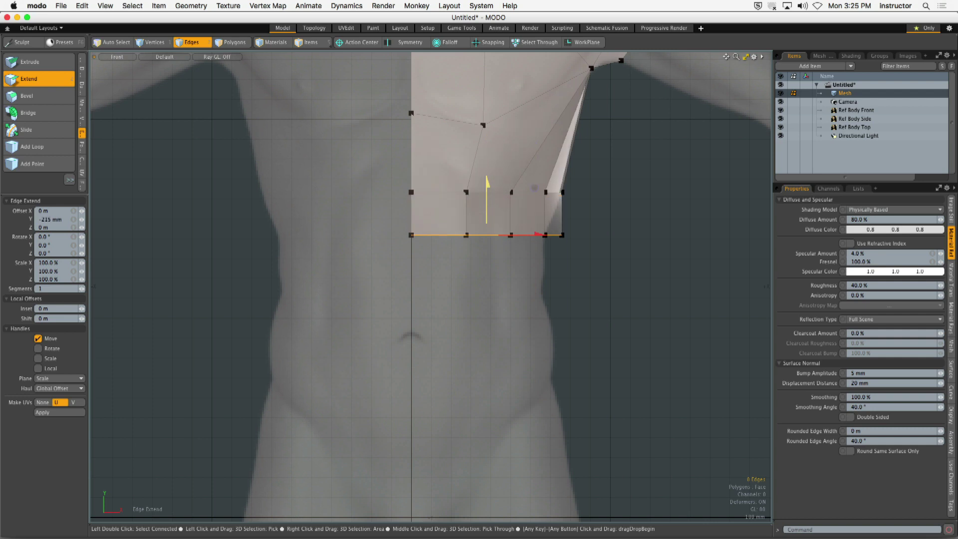
{"action": "scroll", "coordinate": [508, 235], "scroll_direction": "up", "scroll_amount": 2}
{"action": "key", "text": "space"}
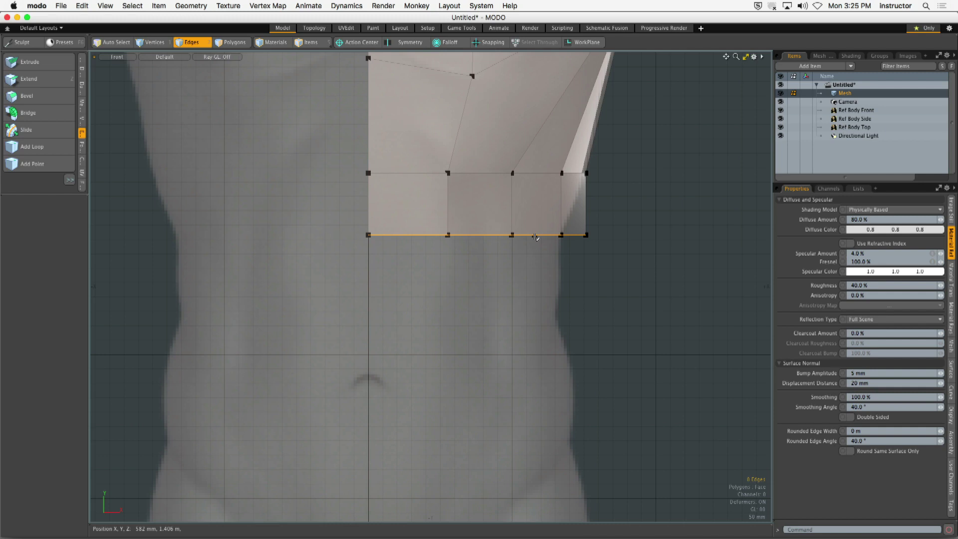
Set the action center to Origin and scale the new bottom edges to 88.5% along X to match the waist outline
{"action": "key", "text": "r"}
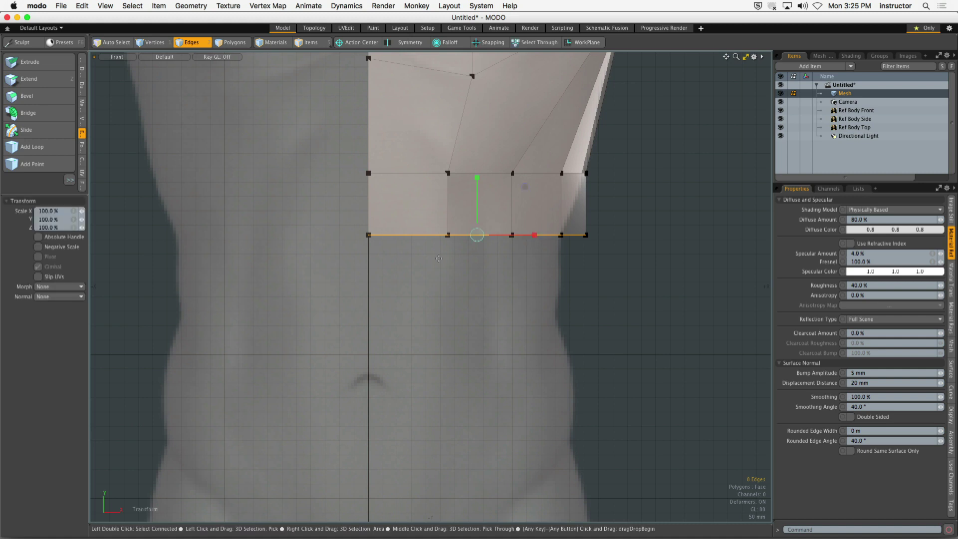
{"action": "scroll", "coordinate": [430, 259], "scroll_direction": "down", "scroll_amount": 3}
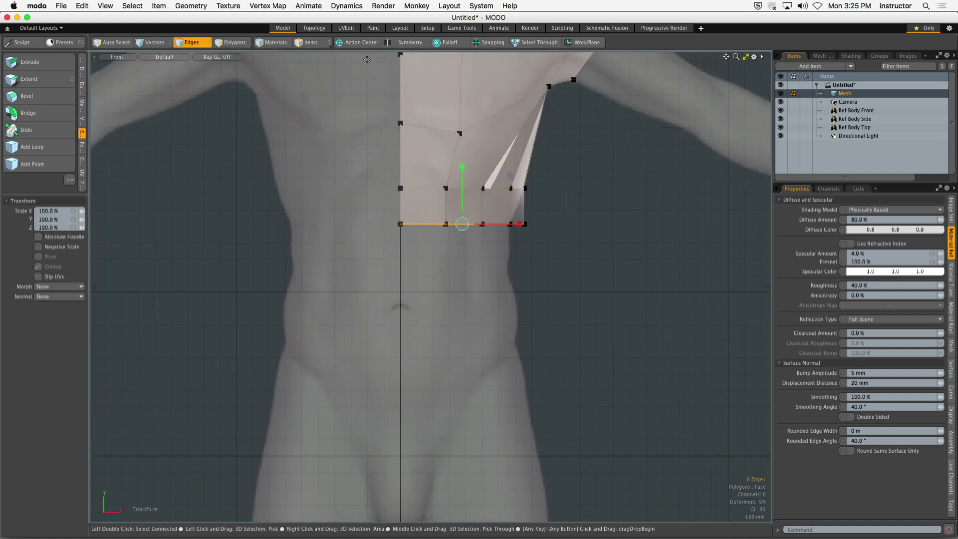
{"action": "left_click", "coordinate": [360, 42]}
{"action": "left_click", "coordinate": [363, 106]}
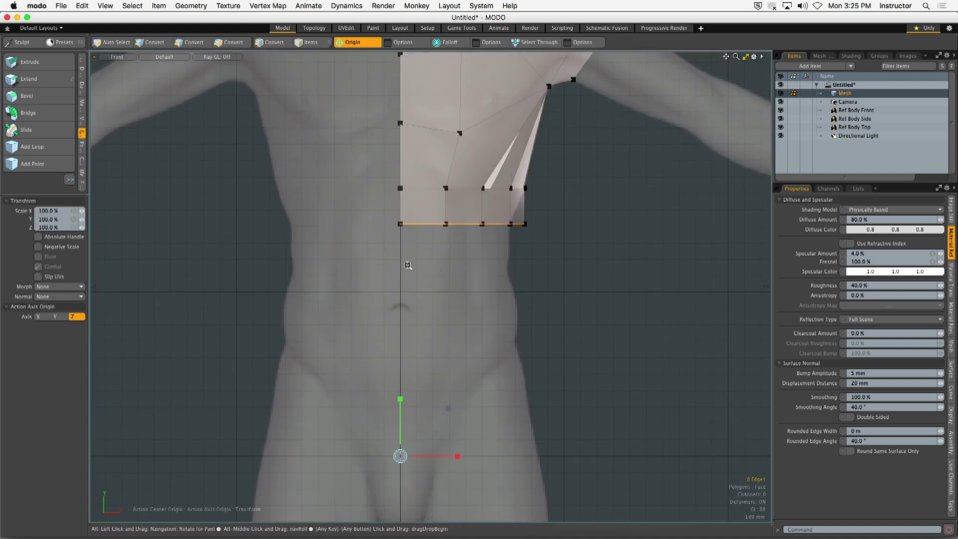
{"action": "left_click_drag", "start_coordinate": [457, 456], "coordinate": [450, 456]}
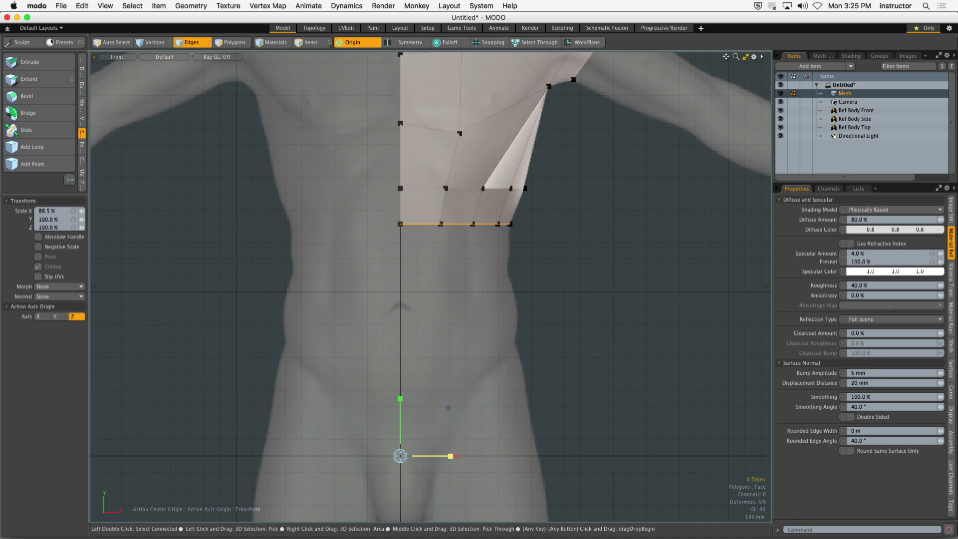
In the right view, reset the action center to none and move the bottom edges 94 mm forward along Z
{"action": "key", "text": "ctrl+space"}
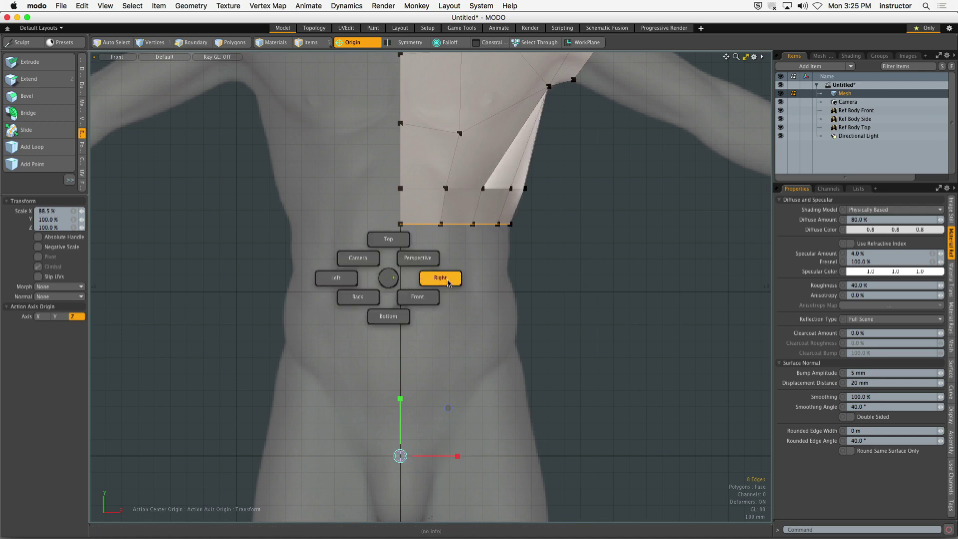
{"action": "left_click", "coordinate": [439, 274]}
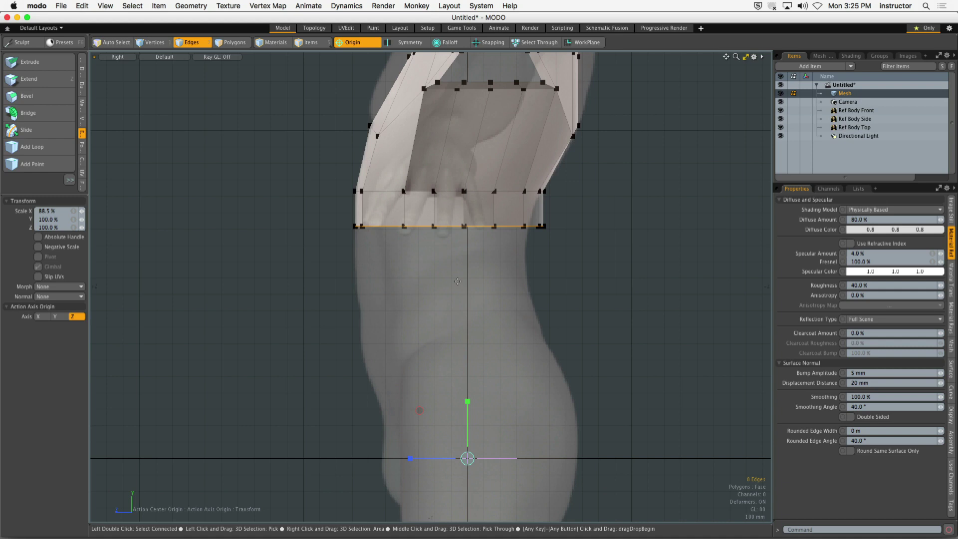
{"action": "key", "text": "w"}
{"action": "left_click", "coordinate": [358, 42]}
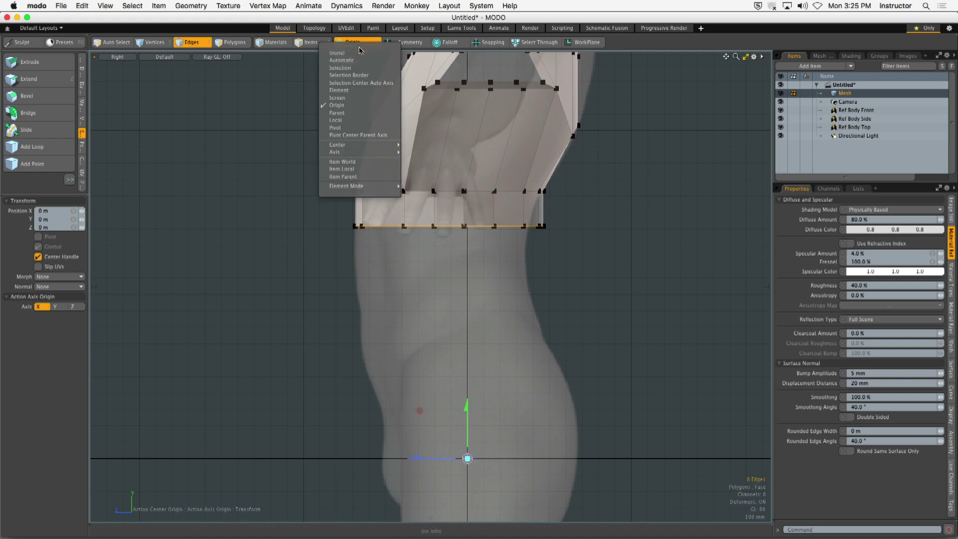
{"action": "left_click", "coordinate": [360, 57]}
{"action": "left_click_drag", "start_coordinate": [403, 227], "coordinate": [388, 227]}
{"action": "scroll", "coordinate": [429, 230], "scroll_direction": "up", "scroll_amount": 5}
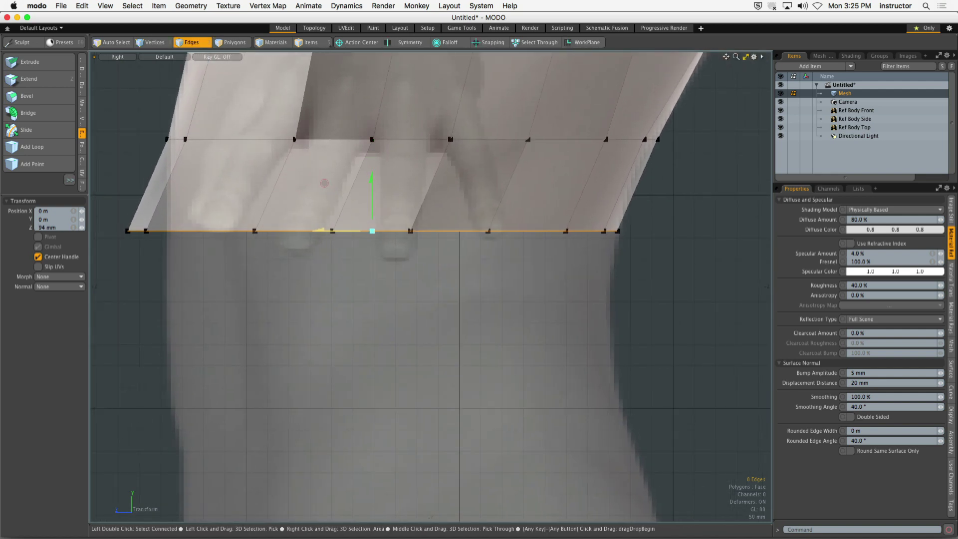
Scale the bottom edges to 92.5% along Z about the back corner to meet the belly outline
{"action": "key", "text": "r"}
{"action": "left_click", "coordinate": [617, 231]}
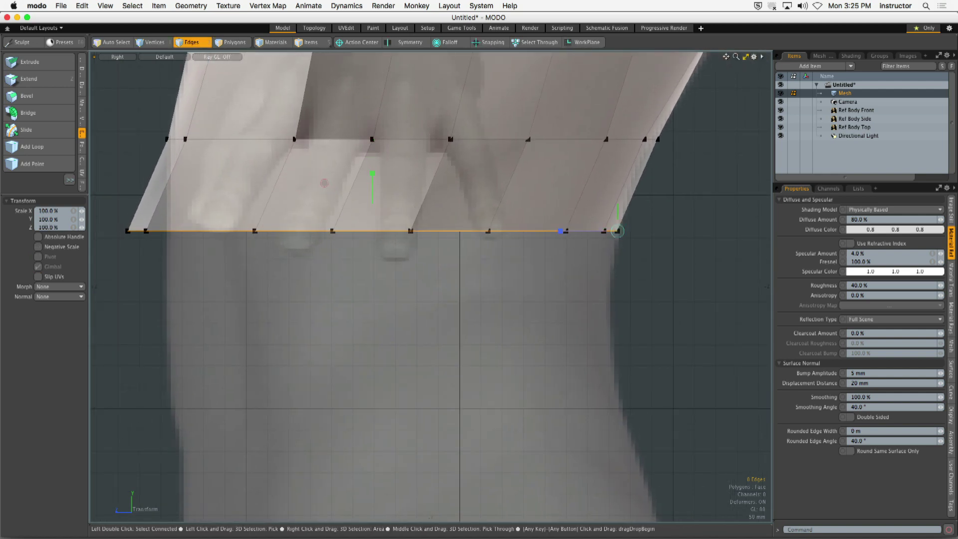
{"action": "left_click_drag", "start_coordinate": [561, 231], "coordinate": [565, 231]}
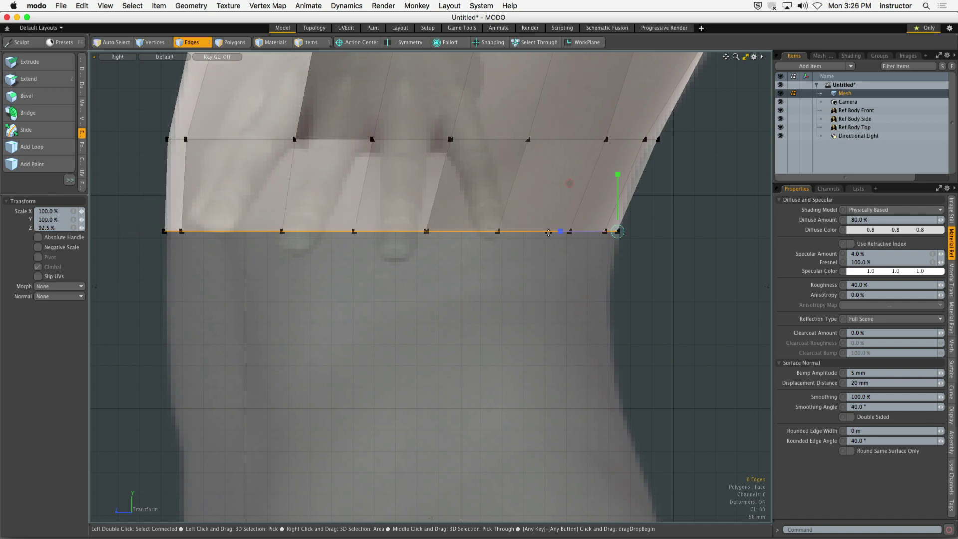
{"action": "scroll", "coordinate": [514, 231], "scroll_direction": "down", "scroll_amount": 5}
{"action": "key", "text": "space"}
Check the fit in the front and right views and extend the bottom edges downward by another row in the front view
{"action": "key", "text": "ctrl+space"}
{"action": "left_click", "coordinate": [472, 251]}
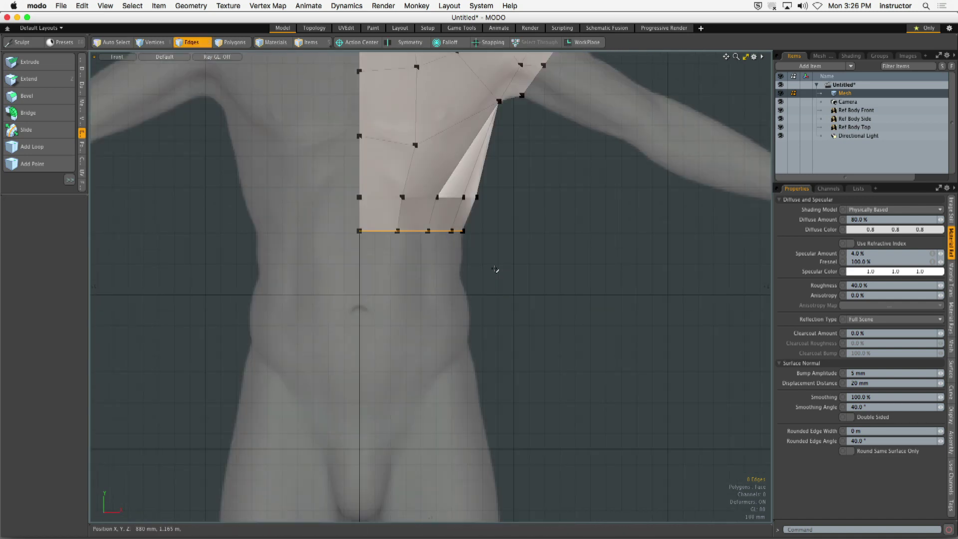
{"action": "key", "text": "ctrl+space"}
{"action": "left_click", "coordinate": [529, 266]}
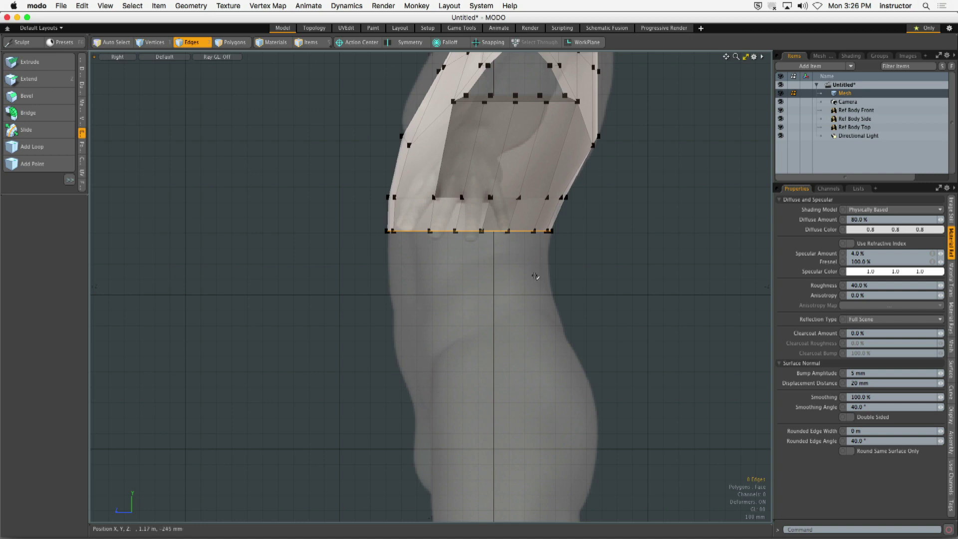
{"action": "key", "text": "ctrl+space"}
{"action": "left_click", "coordinate": [566, 311]}
{"action": "left_click_drag", "start_coordinate": [515, 280], "coordinate": [482, 277], "text": "ctrl+alt"}
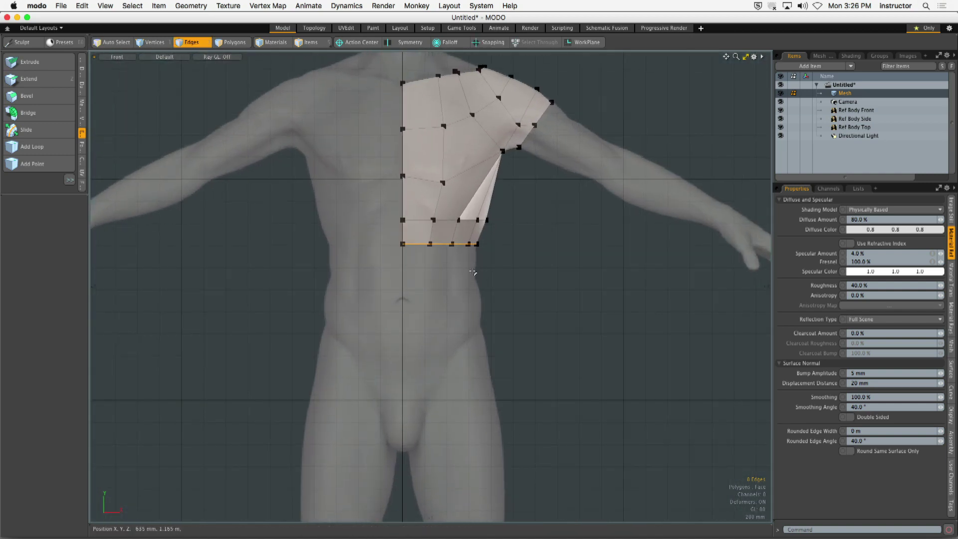
{"action": "key", "text": "shift+x"}
{"action": "left_click_drag", "start_coordinate": [434, 257], "coordinate": [399, 219], "text": "ctrl+alt"}
{"action": "key", "text": "q"}
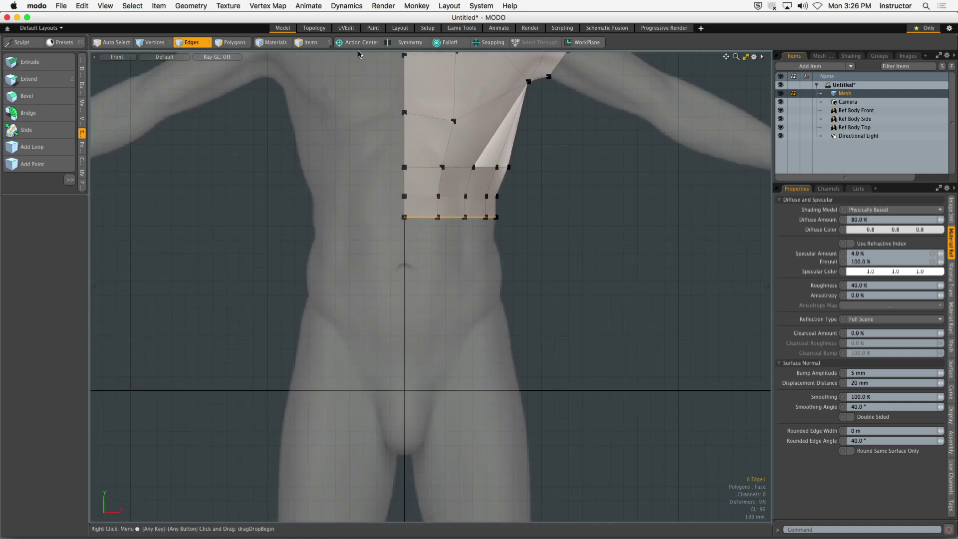
Try to scale the new bottom edges along X about the origin to match the waist outline
{"action": "key", "text": "y"}
{"action": "left_click", "coordinate": [358, 42]}
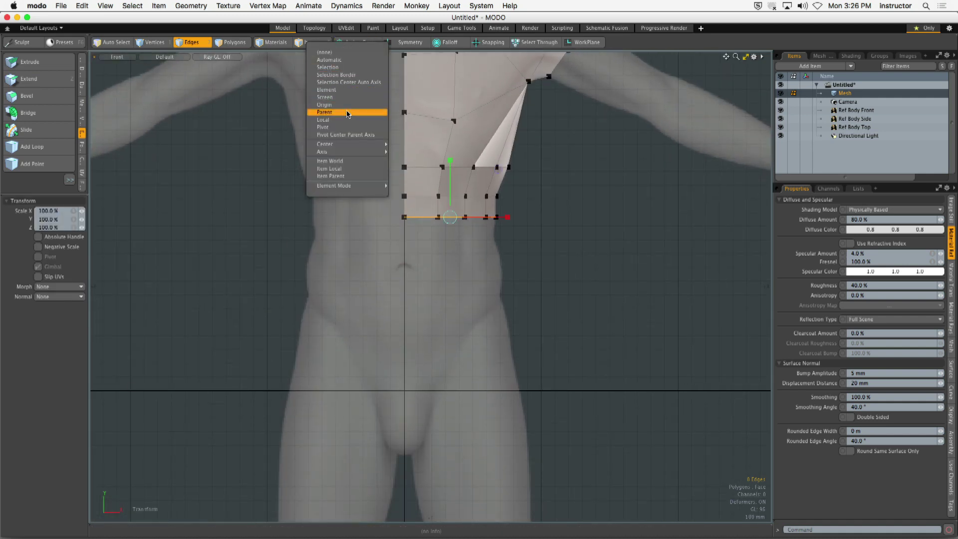
{"action": "left_click", "coordinate": [348, 105]}
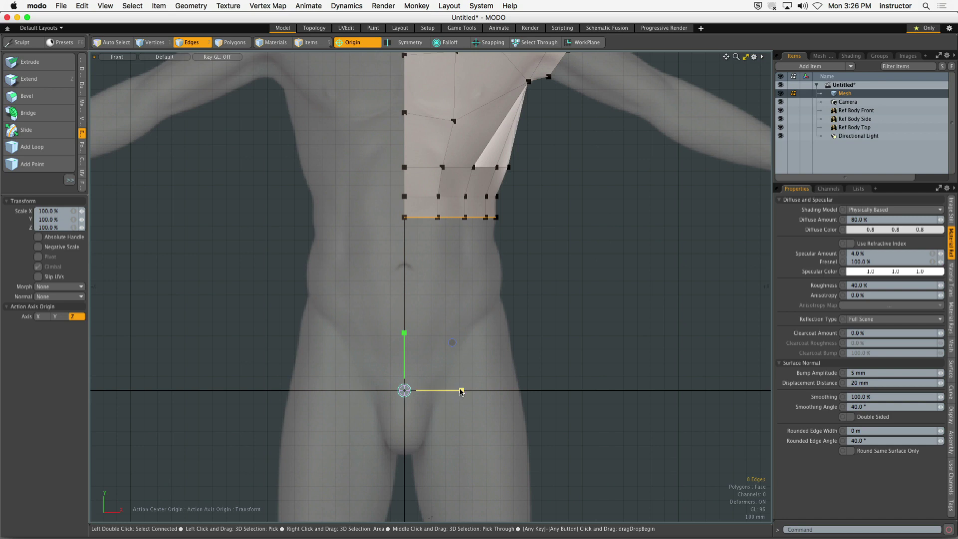
{"action": "left_click_drag", "start_coordinate": [461, 390], "coordinate": [461, 390]}
{"action": "key", "text": "space"}
In the right view, reset the action center to none and move the lowest edges slightly forward to meet the back outline
{"action": "key", "text": "ctrl+space"}
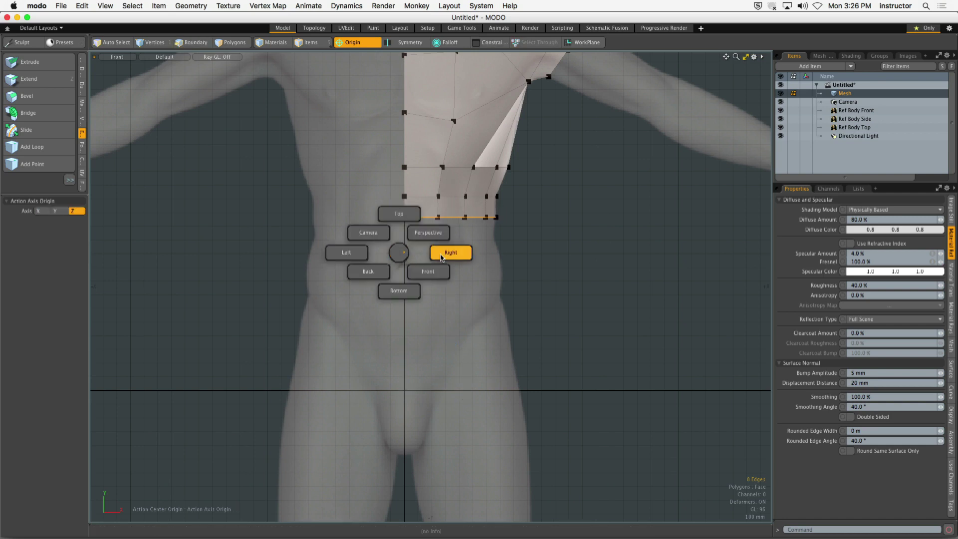
{"action": "left_click", "coordinate": [452, 251]}
{"action": "scroll", "coordinate": [483, 240], "scroll_direction": "up", "scroll_amount": 3}
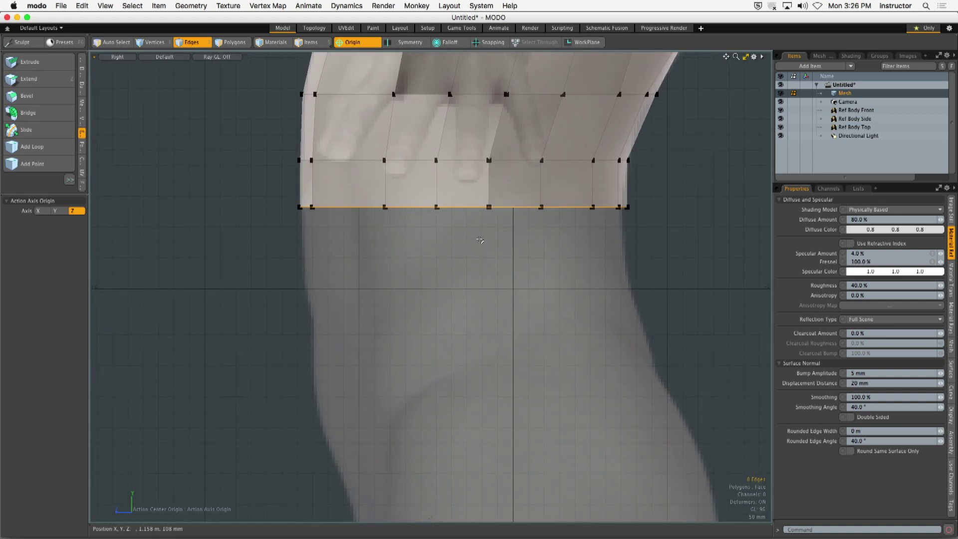
{"action": "key", "text": "w"}
{"action": "left_click", "coordinate": [358, 42]}
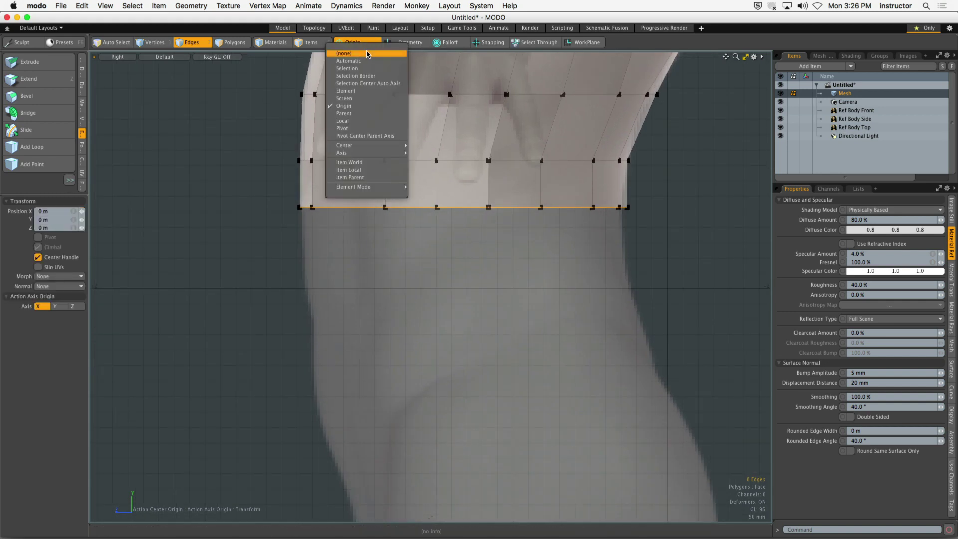
{"action": "left_click", "coordinate": [367, 56]}
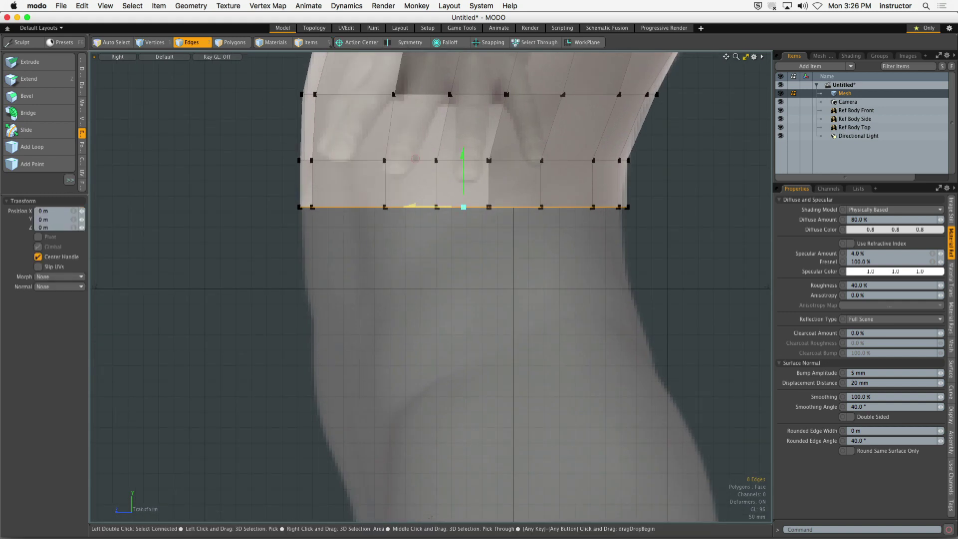
{"action": "left_click_drag", "start_coordinate": [554, 226], "coordinate": [549, 226]}
Scale the lowest edges to 98% along Z about the back corner to fit the side reference's front outline
{"action": "key", "text": "r"}
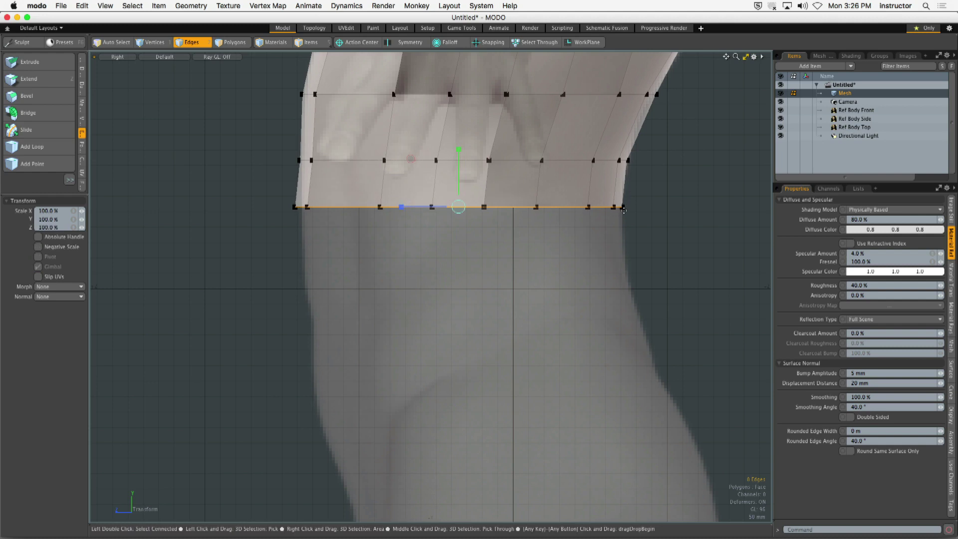
{"action": "left_click", "coordinate": [623, 210]}
{"action": "left_click_drag", "start_coordinate": [564, 206], "coordinate": [514, 207]}
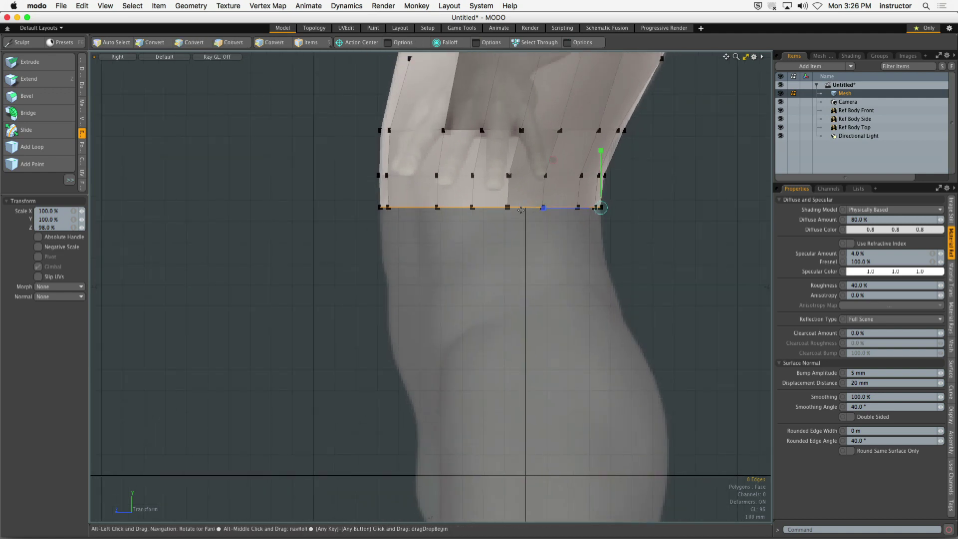
In the front view, extend the bottom edges downward by one more polygon row to just above the navel
{"action": "key", "text": "ctrl+space"}
{"action": "left_click", "coordinate": [573, 252]}
{"action": "left_click_drag", "start_coordinate": [573, 254], "coordinate": [545, 248], "text": "ctrl+alt"}
{"action": "mouse_move", "coordinate": [544, 248]}
{"action": "left_mouse_down", "text": "alt+shift"}
{"action": "mouse_move", "coordinate": [539, 235]}
{"action": "mouse_move", "coordinate": [551, 239]}
{"action": "left_mouse_up", "text": "alt+shift"}
{"action": "key", "text": "q"}
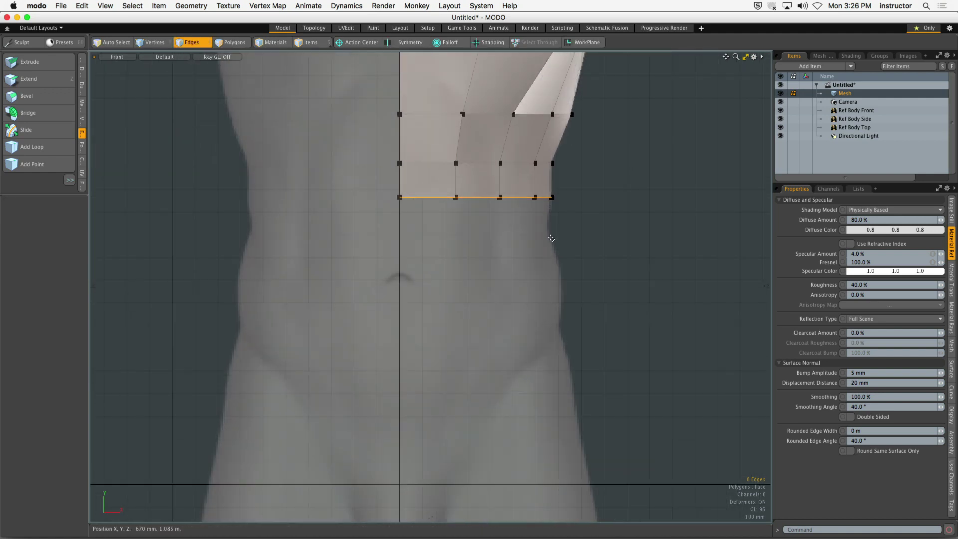
{"action": "key", "text": "x"}
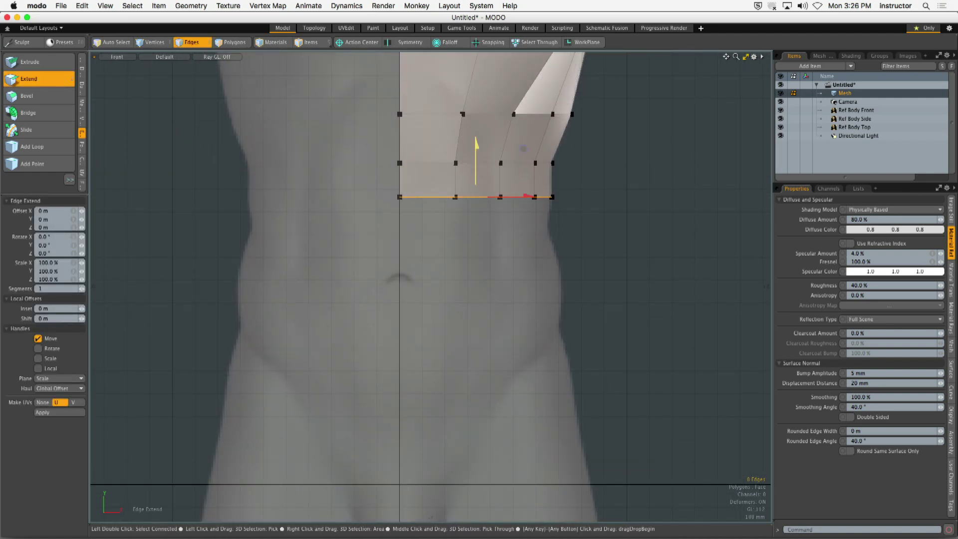
{"action": "left_click_drag", "start_coordinate": [523, 148], "coordinate": [523, 178]}
{"action": "key", "text": "space"}
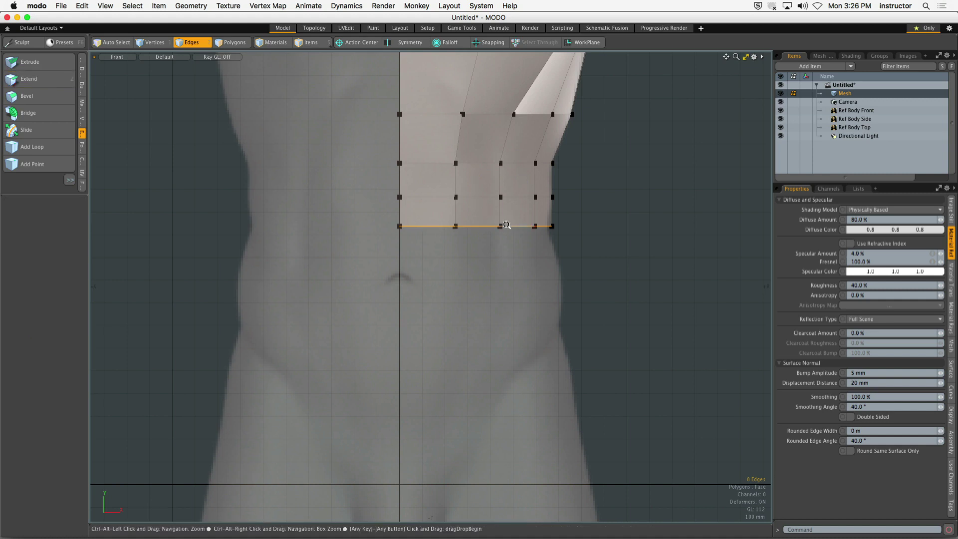
In the front view, turn on snapping to vertices for scaling the lowest edges
{"action": "left_click_drag", "start_coordinate": [507, 220], "coordinate": [477, 235], "text": "ctrl+alt"}
{"action": "key", "text": "r"}
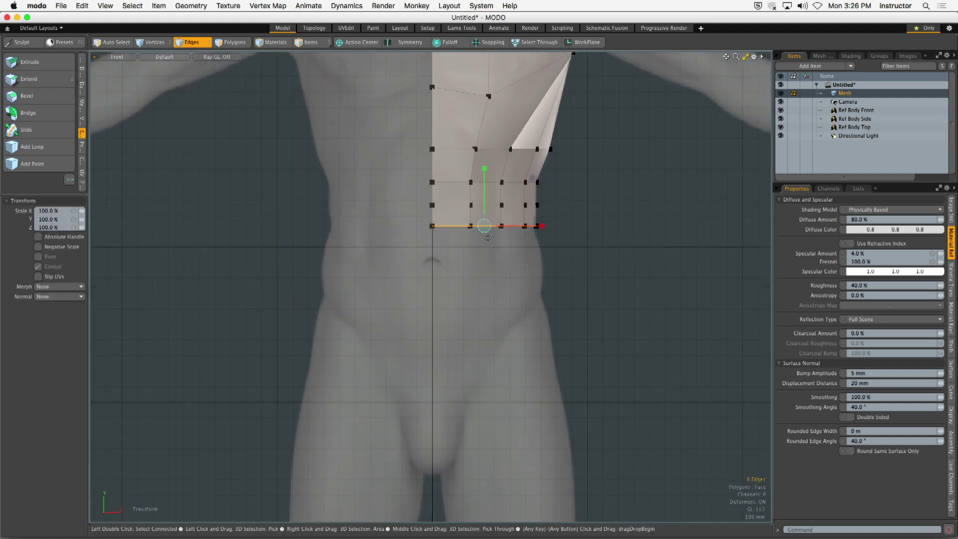
{"action": "scroll", "coordinate": [487, 238], "scroll_direction": "up", "scroll_amount": 6}
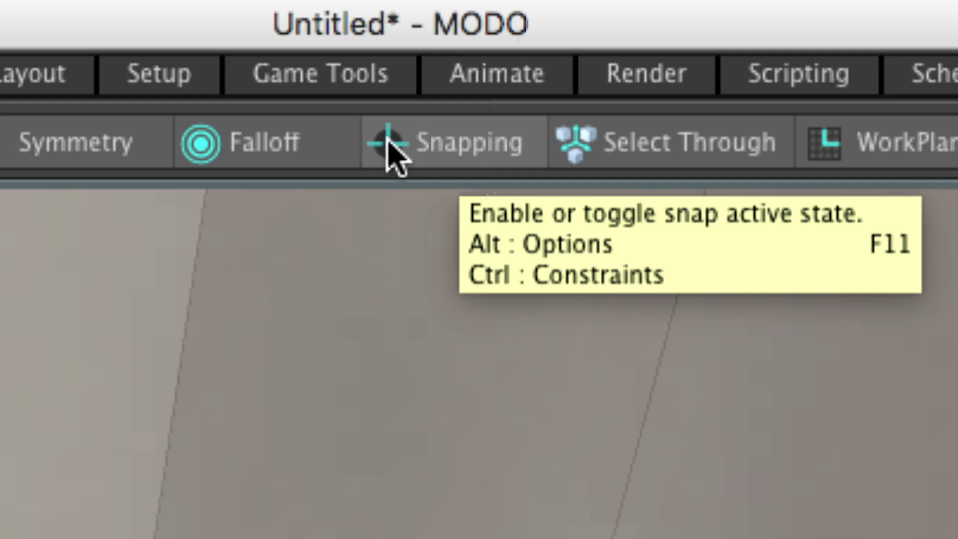
{"action": "key", "text": "alt"}
{"action": "key", "text": "alt"}
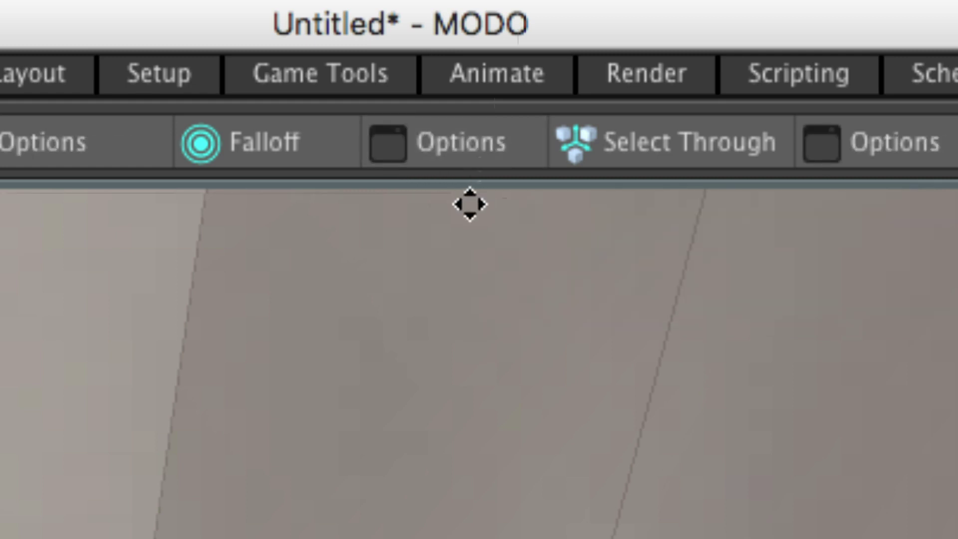
{"action": "left_click", "coordinate": [453, 157]}
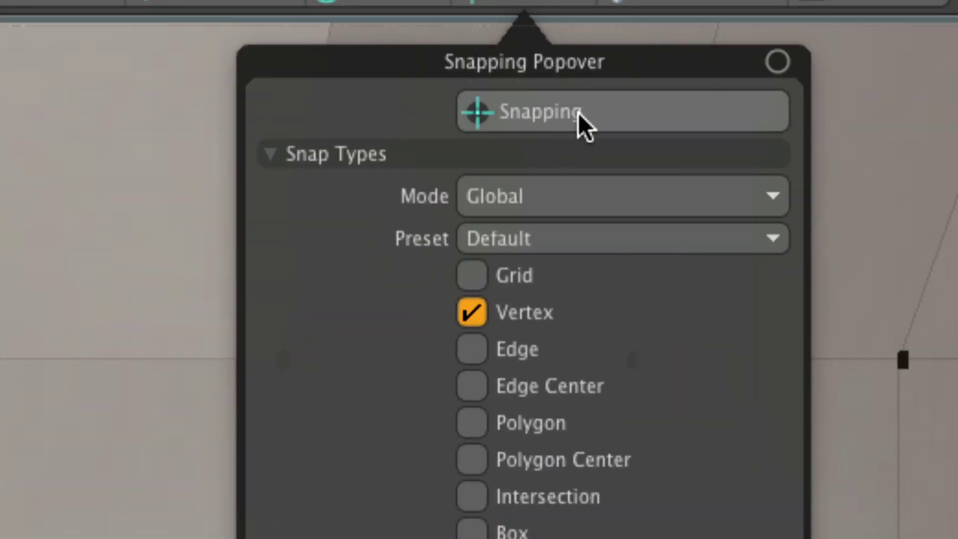
{"action": "left_click", "coordinate": [579, 114]}
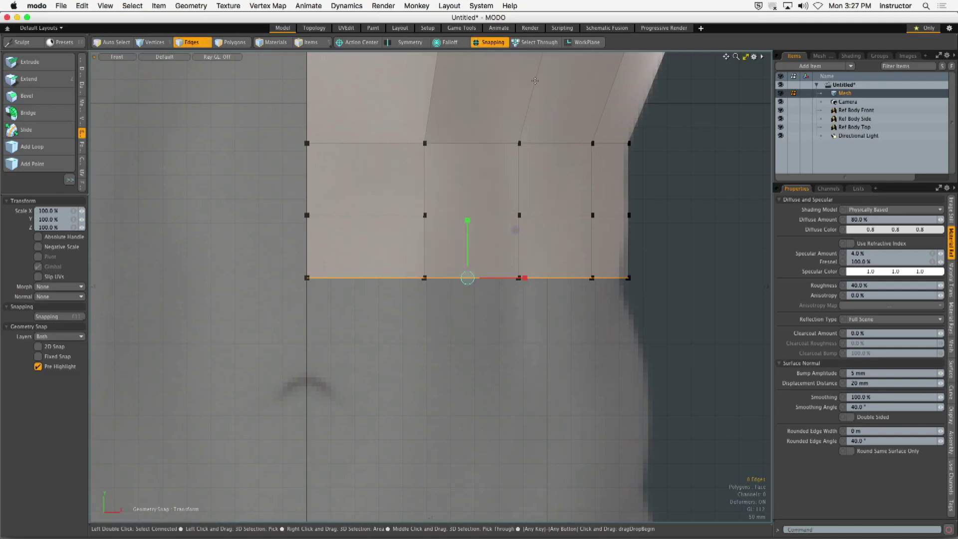
Scale the lowest edges to 98% along X about the center-line corner vertex, and check the row in the right view
{"action": "left_click", "coordinate": [327, 285]}
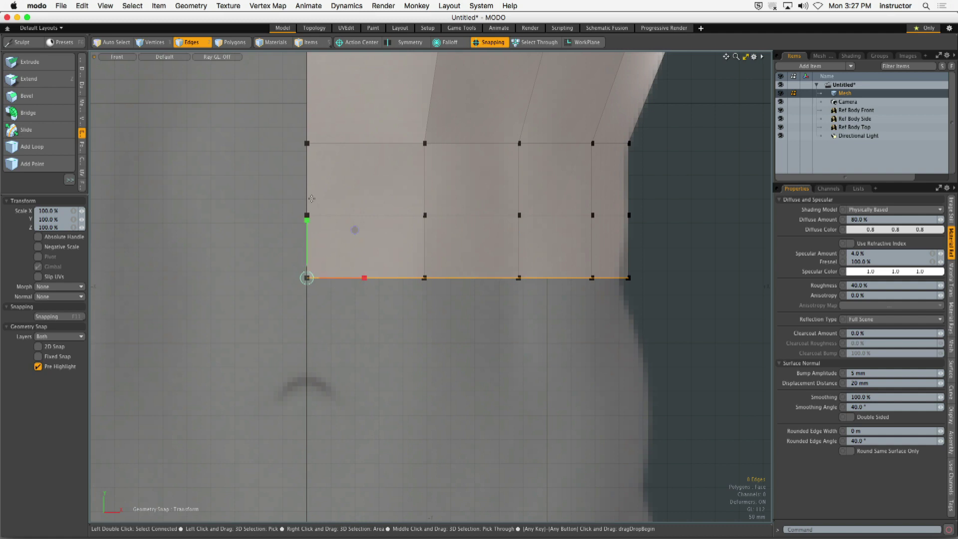
{"action": "left_click", "coordinate": [307, 143]}
{"action": "left_click", "coordinate": [307, 215]}
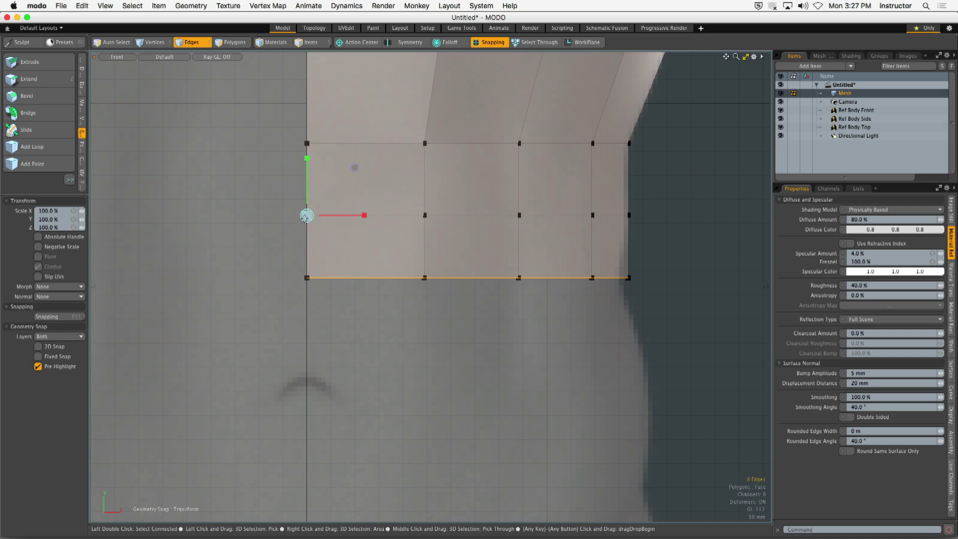
{"action": "left_click", "coordinate": [307, 280]}
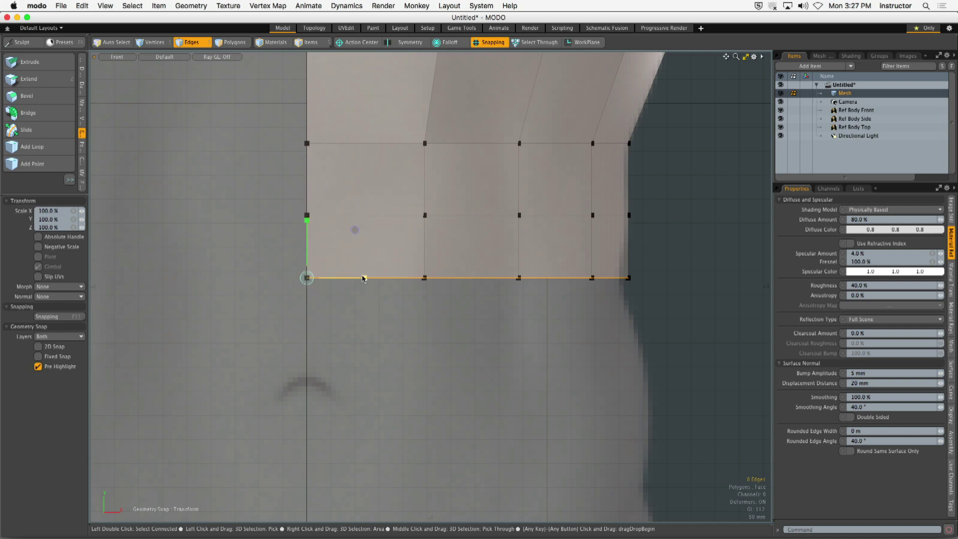
{"action": "left_click_drag", "start_coordinate": [364, 278], "coordinate": [438, 255]}
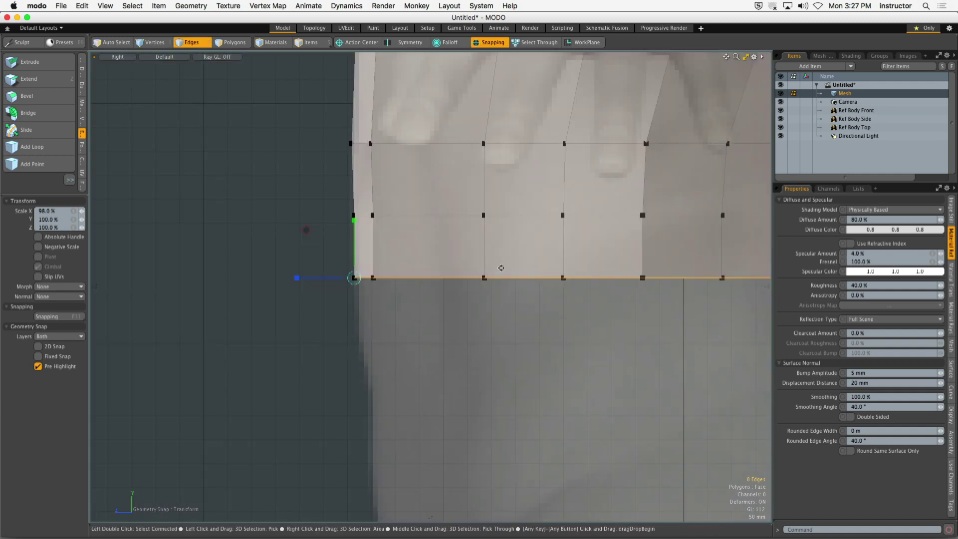
{"action": "scroll", "coordinate": [501, 268], "scroll_direction": "down", "scroll_amount": 3}
{"action": "left_click_drag", "start_coordinate": [506, 268], "coordinate": [363, 254], "text": "alt+shift"}
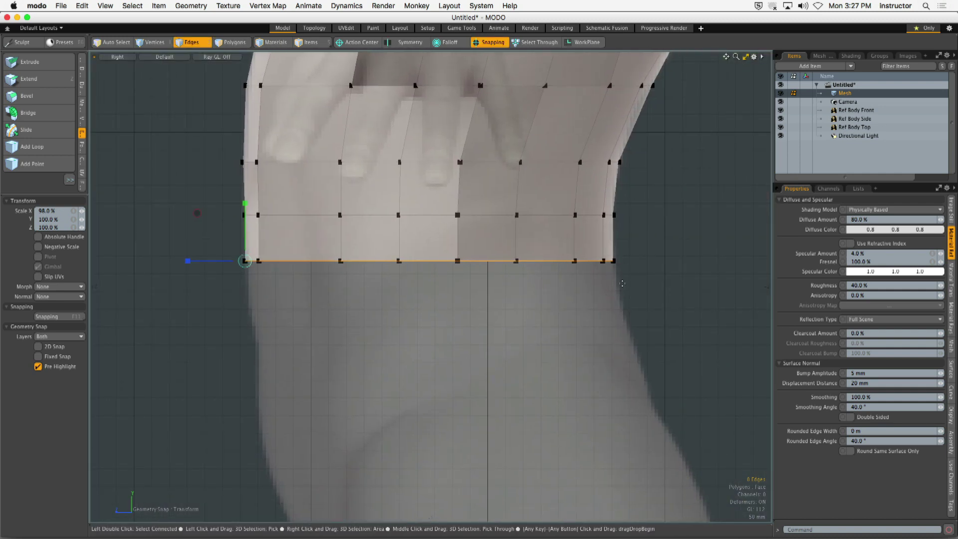
{"action": "left_click_drag", "start_coordinate": [423, 267], "coordinate": [436, 295], "text": "ctrl+alt"}
{"action": "key", "text": "space"}
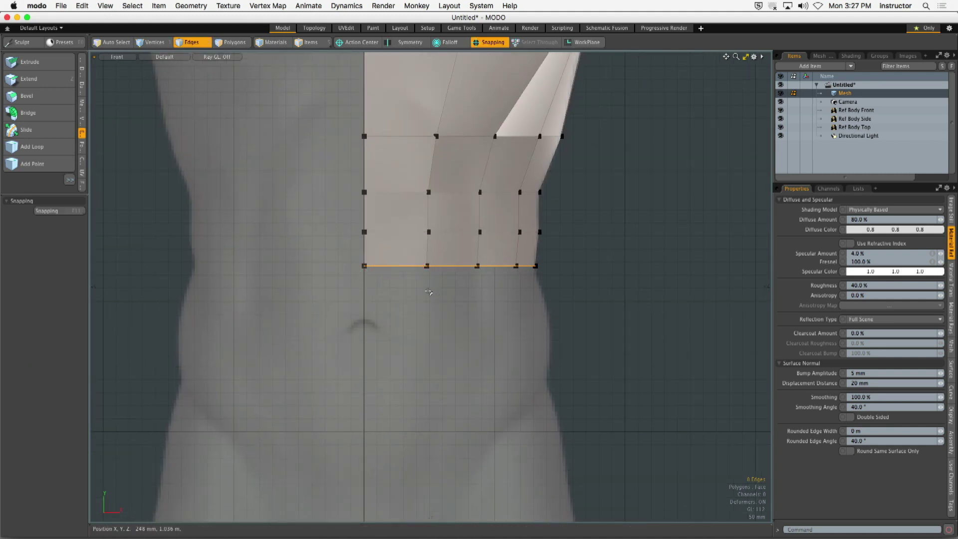
Extend the lowest edges 254 mm downward to the navel and scale them to 109% along X about the center-line corner
{"action": "key", "text": "shift+x"}
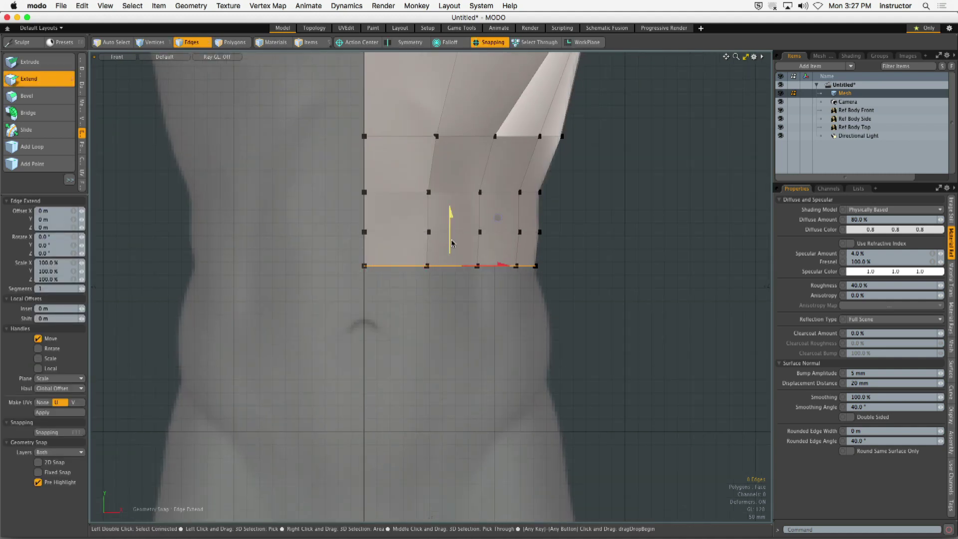
{"action": "left_click_drag", "start_coordinate": [449, 266], "coordinate": [449, 331]}
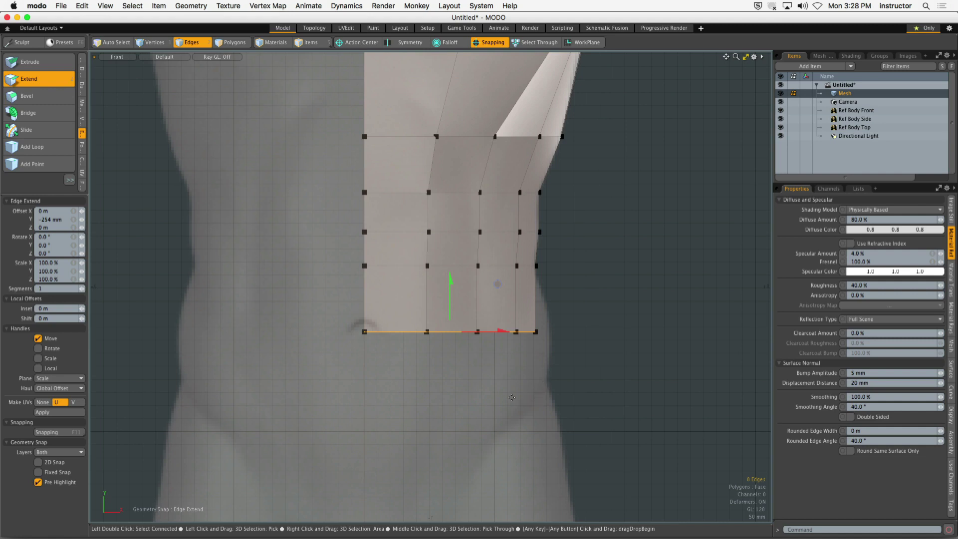
{"action": "key", "text": "r"}
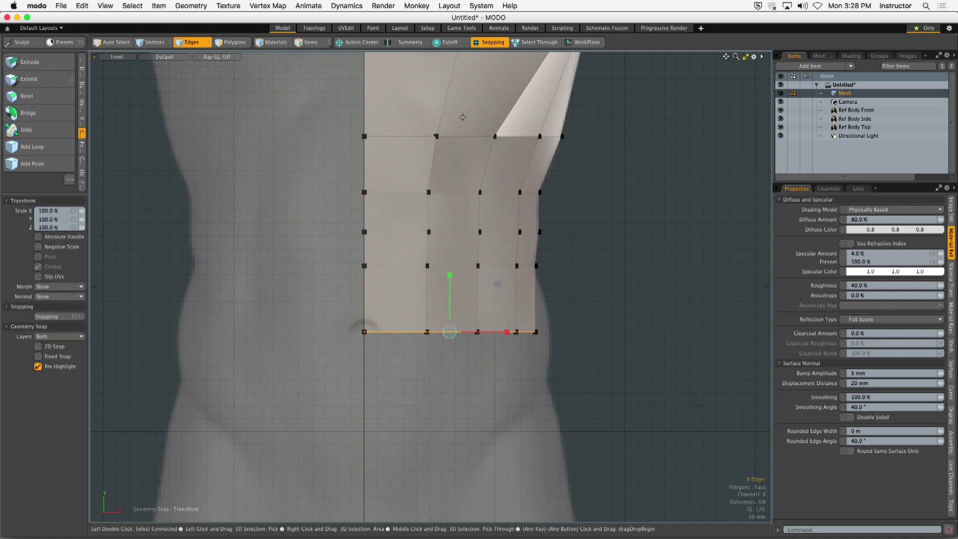
{"action": "left_click", "coordinate": [364, 331]}
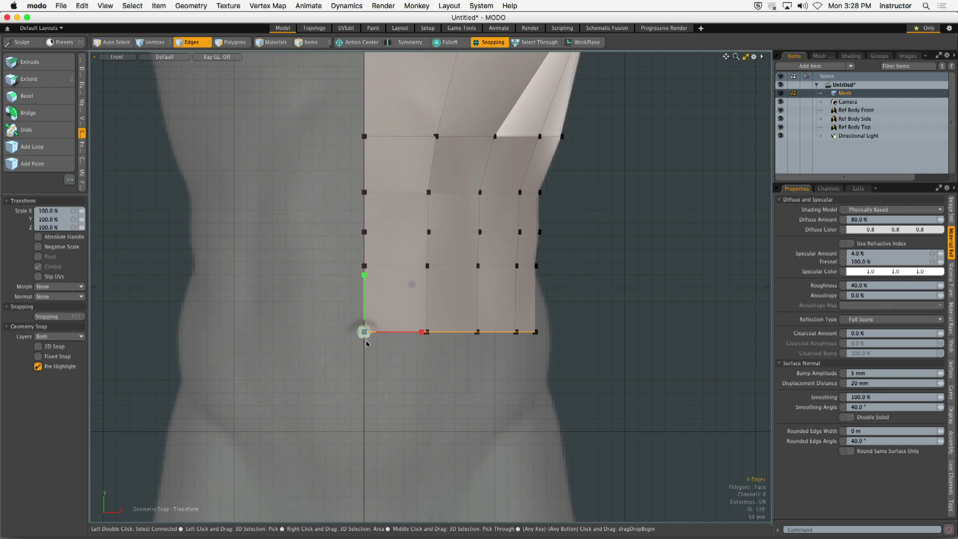
{"action": "left_click_drag", "start_coordinate": [422, 332], "coordinate": [436, 332]}
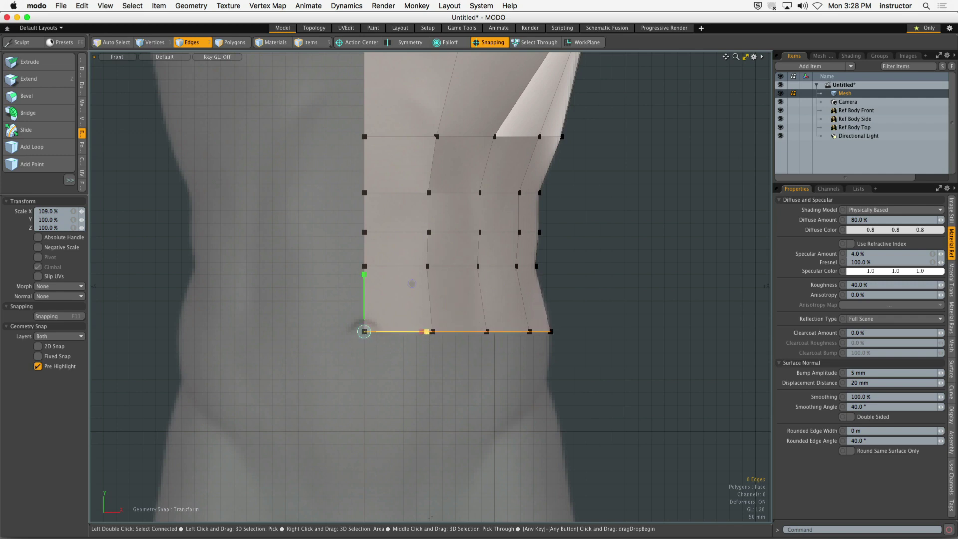
In the right view, turn off snapping and move the lowest edges 60 mm backward to meet the back outline
{"action": "key", "text": "ctrl+space"}
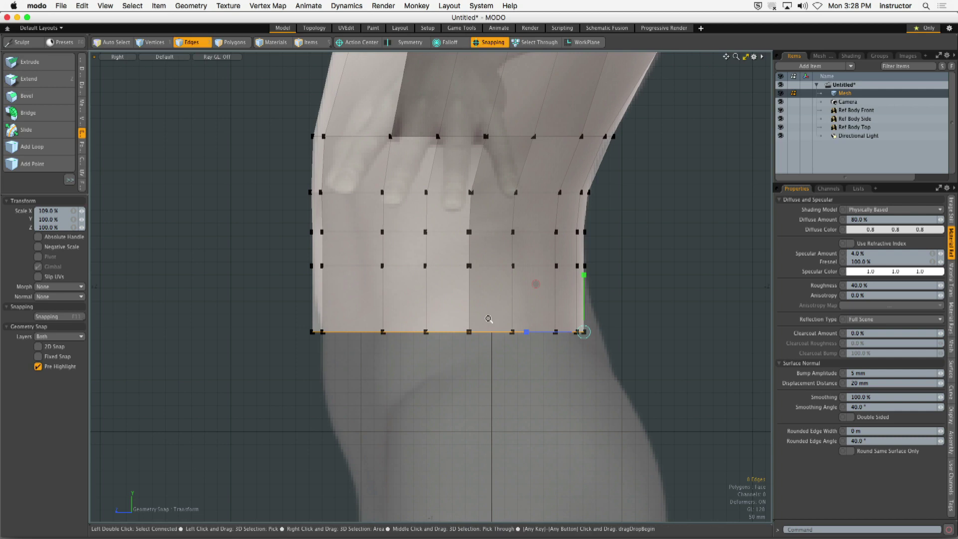
{"action": "key", "text": "w"}
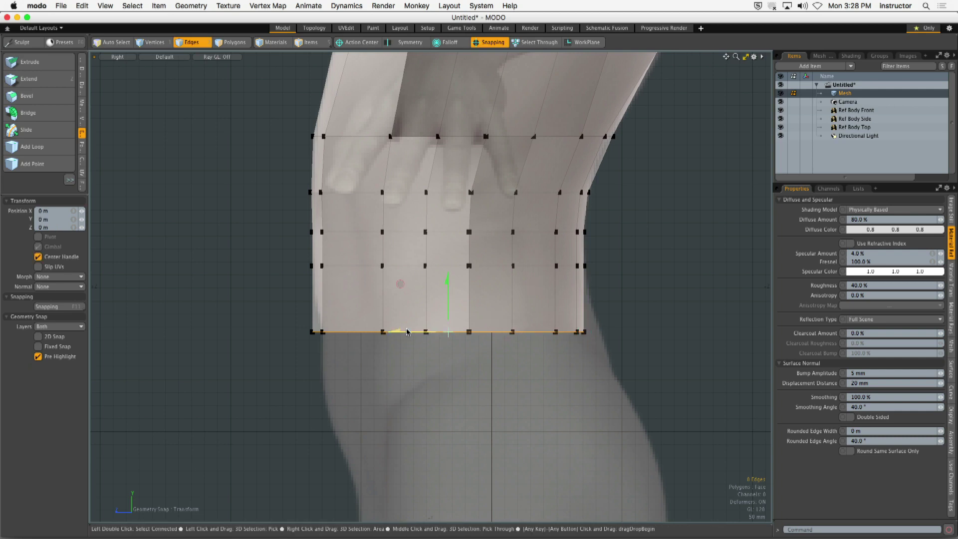
{"action": "key", "text": "F11"}
{"action": "left_click_drag", "start_coordinate": [396, 334], "coordinate": [411, 334]}
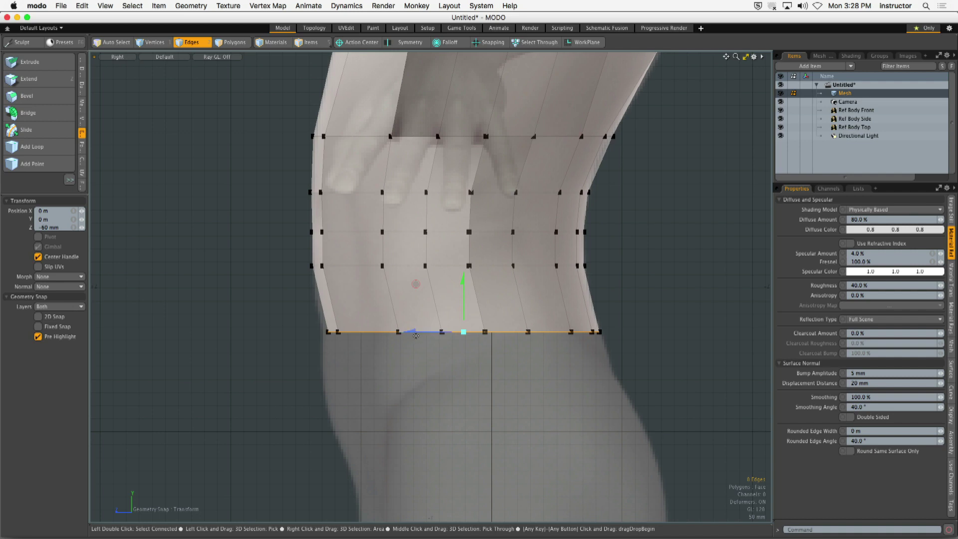
Turn snapping back on and scale the lowest edges down along Z about the back corner to fit the front outline
{"action": "key", "text": "F11"}
{"action": "key", "text": "r"}
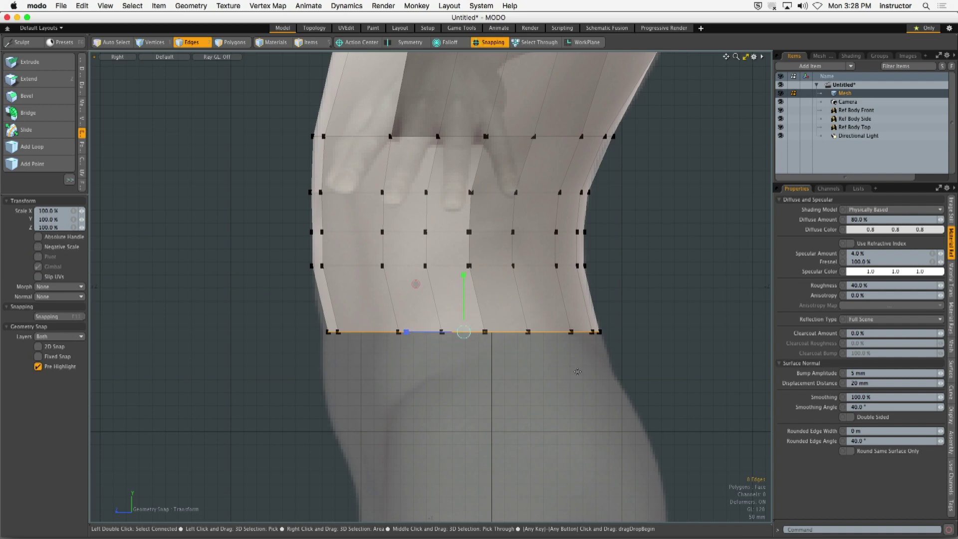
{"action": "left_click", "coordinate": [599, 332]}
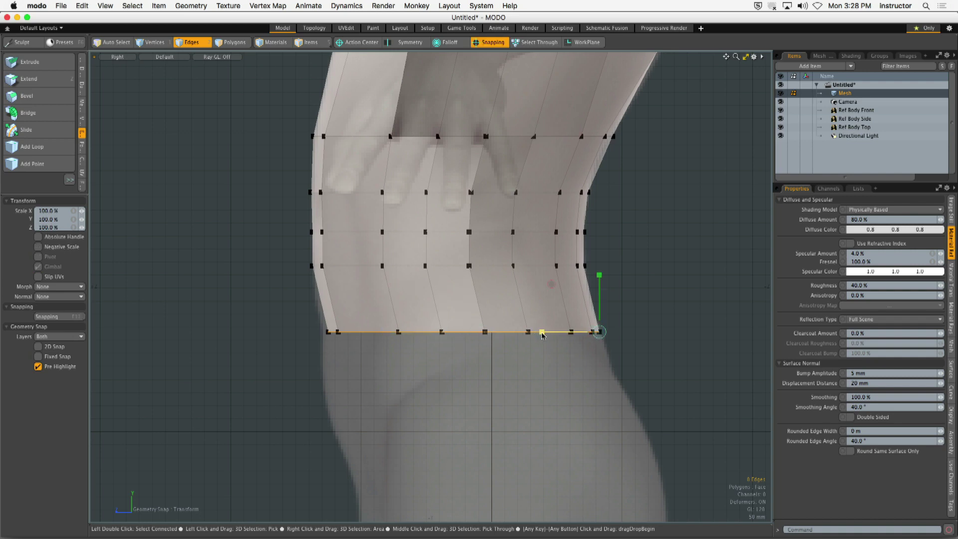
{"action": "left_click_drag", "start_coordinate": [541, 331], "coordinate": [562, 310]}
{"action": "key", "text": "KP_2"}
{"action": "left_click_drag", "start_coordinate": [594, 344], "coordinate": [545, 346], "text": "ctrl+alt"}
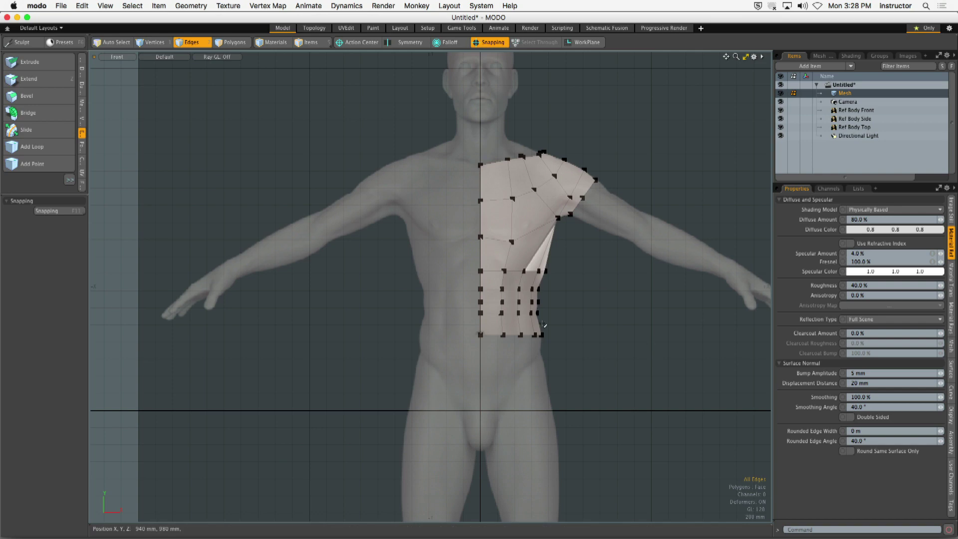
In the perspective view, set the vertex display of active meshes to Never and preview the torso with subdivision smoothing
{"action": "key", "text": "KP_0"}
{"action": "mouse_move", "coordinate": [596, 267]}
{"action": "left_mouse_down", "text": "alt"}
{"action": "mouse_move", "coordinate": [459, 252]}
{"action": "mouse_move", "coordinate": [300, 276]}
{"action": "mouse_move", "coordinate": [491, 308]}
{"action": "mouse_move", "coordinate": [457, 310]}
{"action": "left_mouse_up", "text": "alt"}
{"action": "key", "text": "o"}
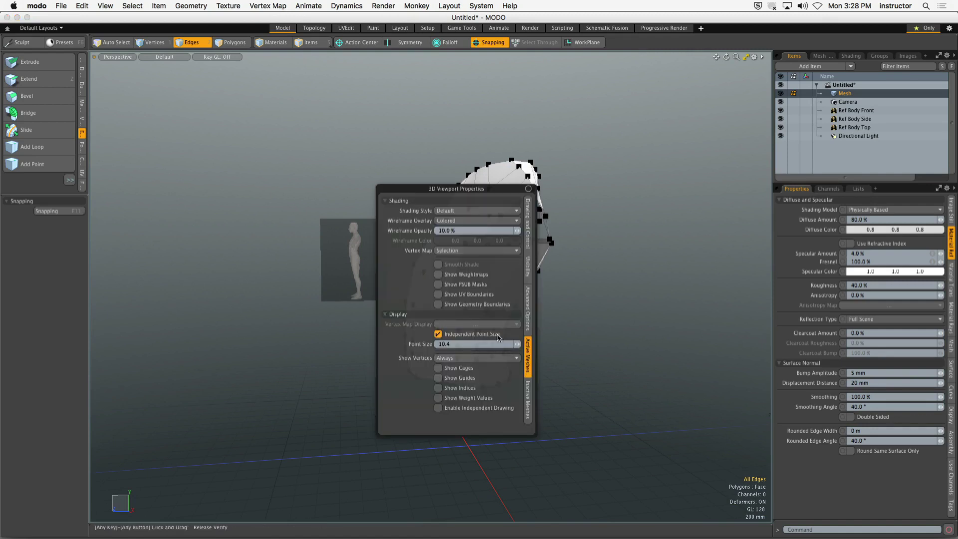
{"action": "left_click", "coordinate": [470, 358]}
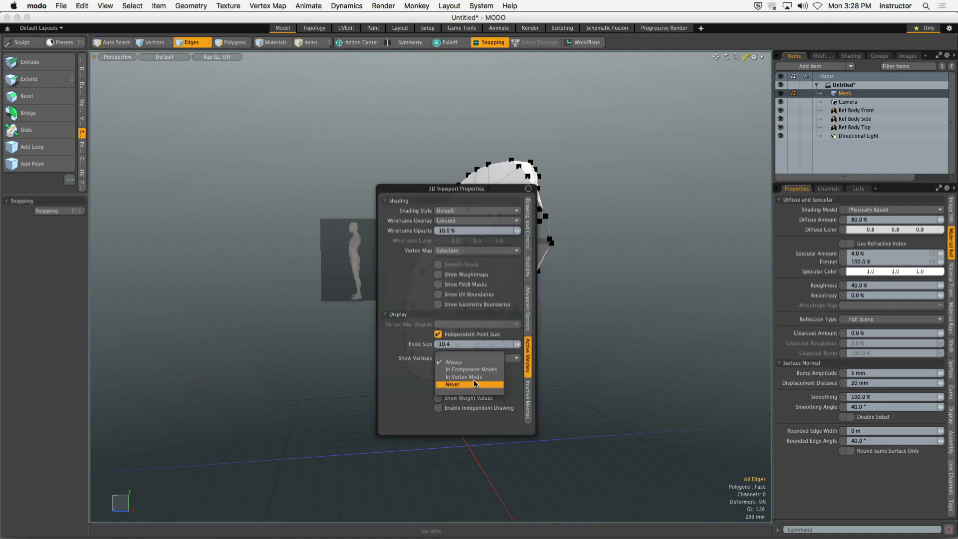
{"action": "left_click", "coordinate": [469, 382]}
{"action": "left_click_drag", "start_coordinate": [484, 331], "coordinate": [491, 302], "text": "alt"}
{"action": "key", "text": "Tab"}
{"action": "scroll", "coordinate": [514, 306], "scroll_direction": "up", "scroll_amount": 3}
{"action": "key", "text": "Tab"}
Select the polygon band below the armpit and chest and Loop Slice one new edge loop through its middle
{"action": "key", "text": "3"}
{"action": "left_click", "coordinate": [397, 289]}
{"action": "double_click", "coordinate": [397, 288]}
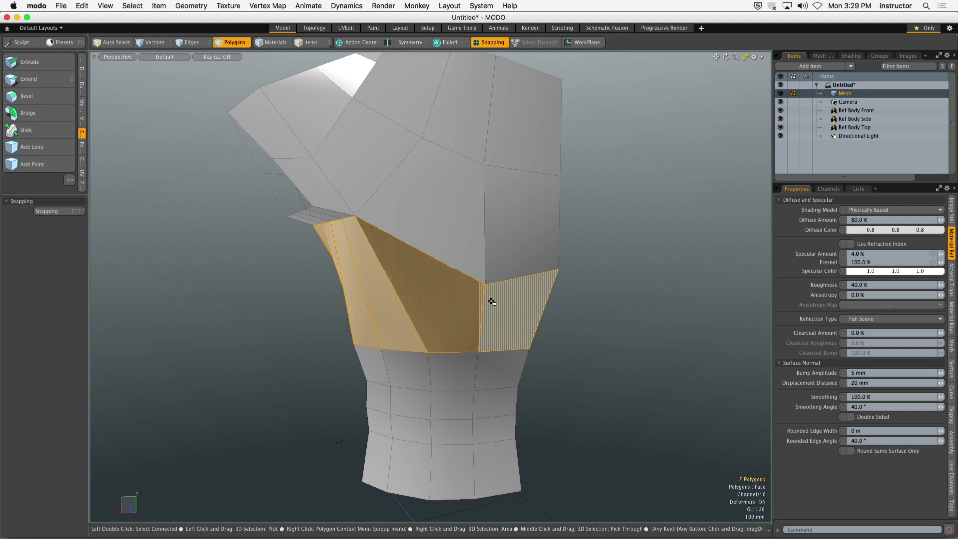
{"action": "key", "text": "alt+c"}
{"action": "left_click", "coordinate": [491, 302]}
{"action": "left_click_drag", "start_coordinate": [491, 303], "coordinate": [513, 295], "text": "alt"}
{"action": "key", "text": "q"}
{"action": "left_click", "coordinate": [612, 303]}
{"action": "key", "text": "2"}
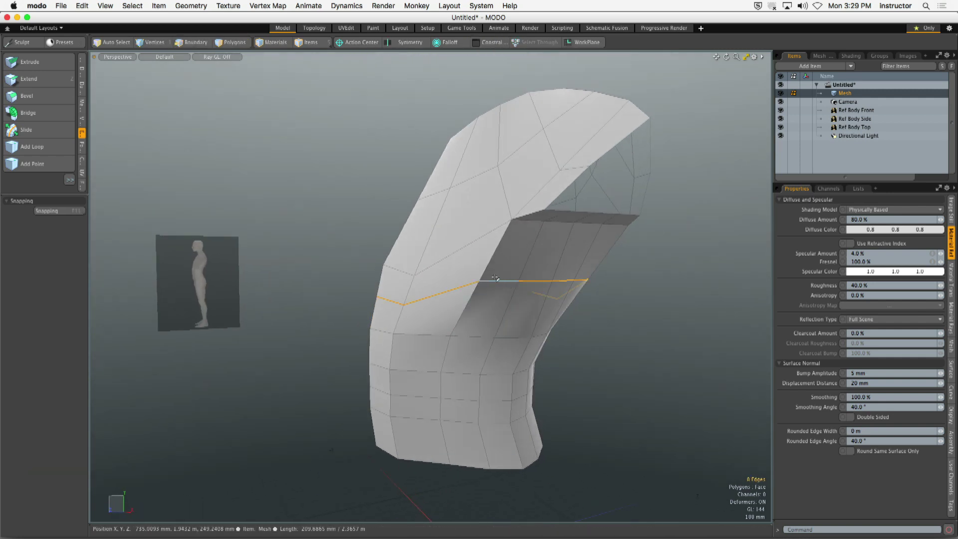
Examine the new edge loop and the polygon flow around the ribcage in the front and perspective views
{"action": "key", "text": "KP_1"}
{"action": "key", "text": "x"}
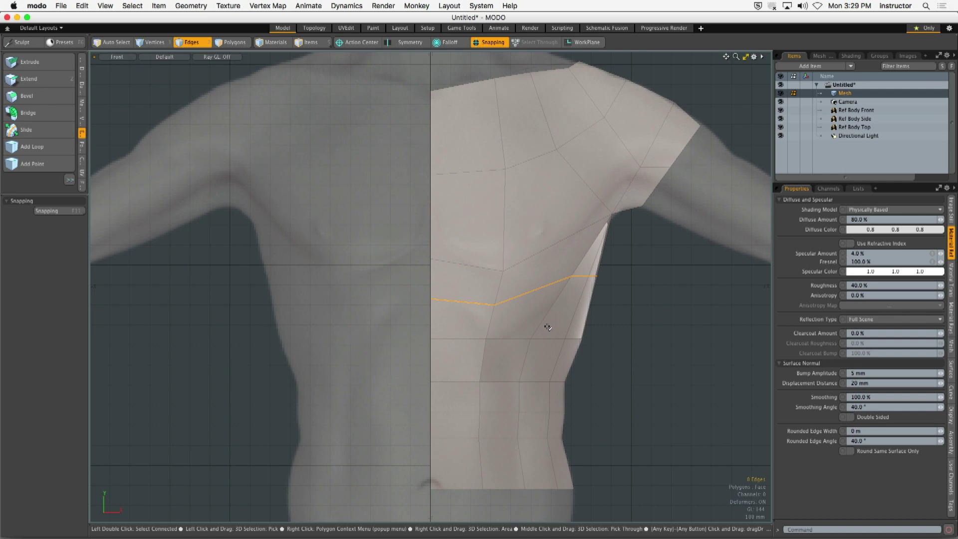
{"action": "key", "text": "ctrl+space"}
{"action": "left_click", "coordinate": [578, 301]}
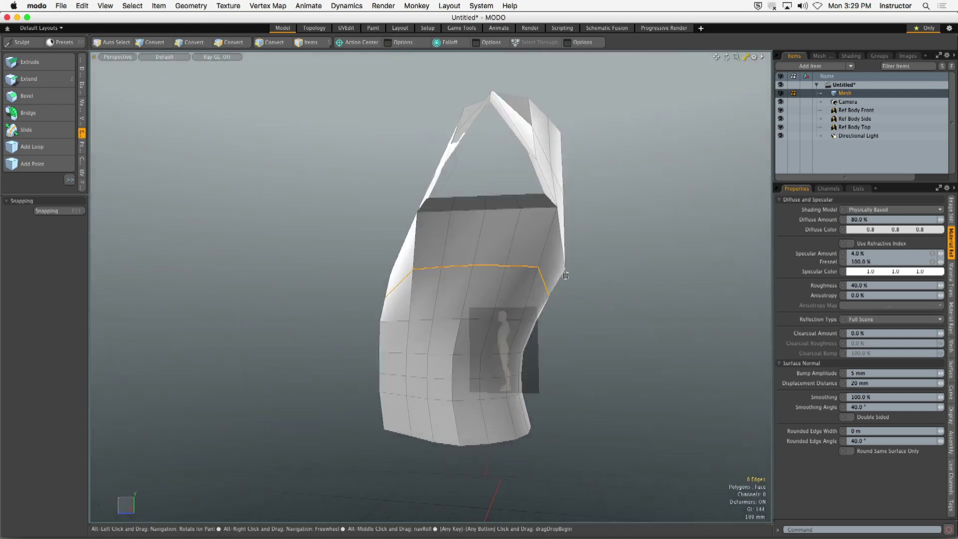
{"action": "left_click_drag", "start_coordinate": [578, 302], "coordinate": [504, 345], "text": "alt"}
{"action": "key", "text": "3"}
{"action": "key", "text": "ctrl+space"}
{"action": "left_click", "coordinate": [533, 345]}
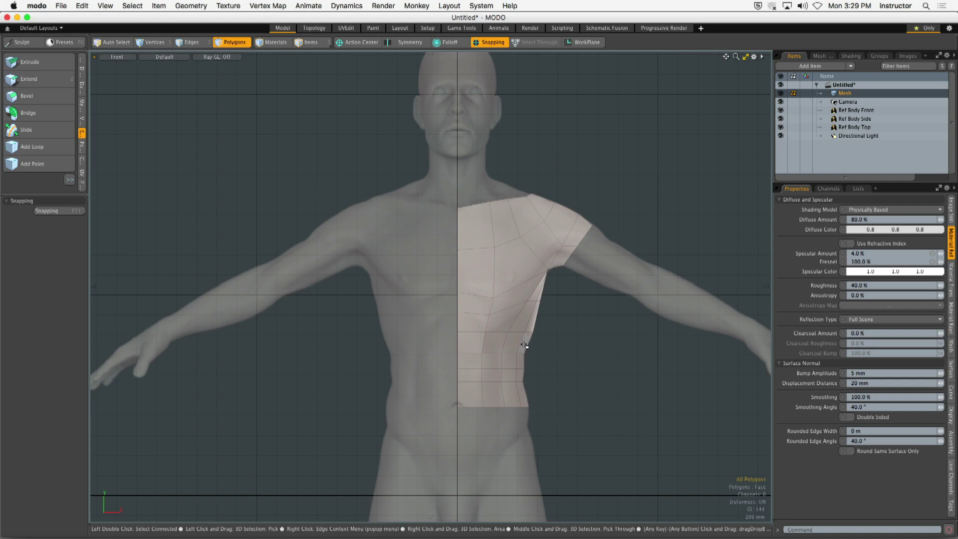
Switch to Remote Desktop, review the MODO progress on student workstations, and return to the torso scene in MODO
{"action": "mouse_move", "coordinate": [545, 536]}
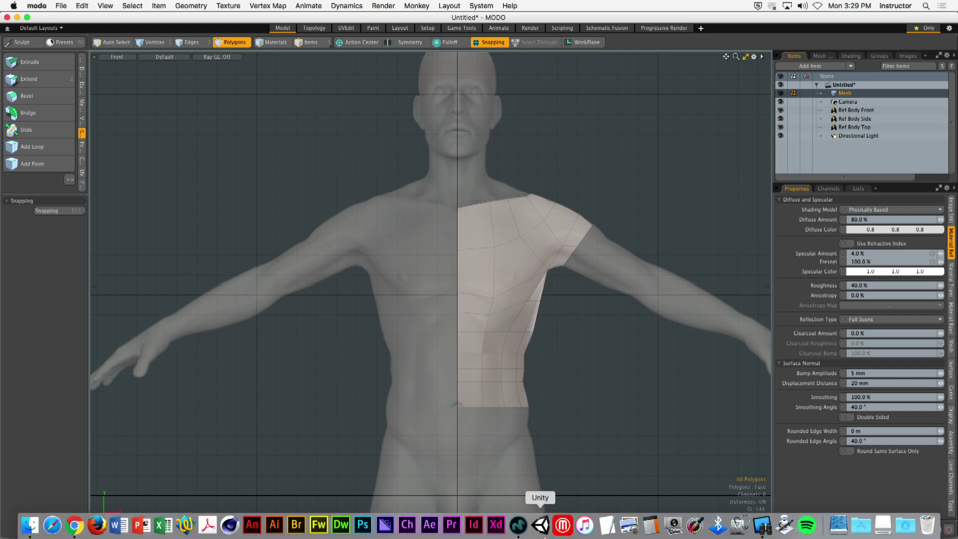
{"action": "left_click", "coordinate": [762, 525]}
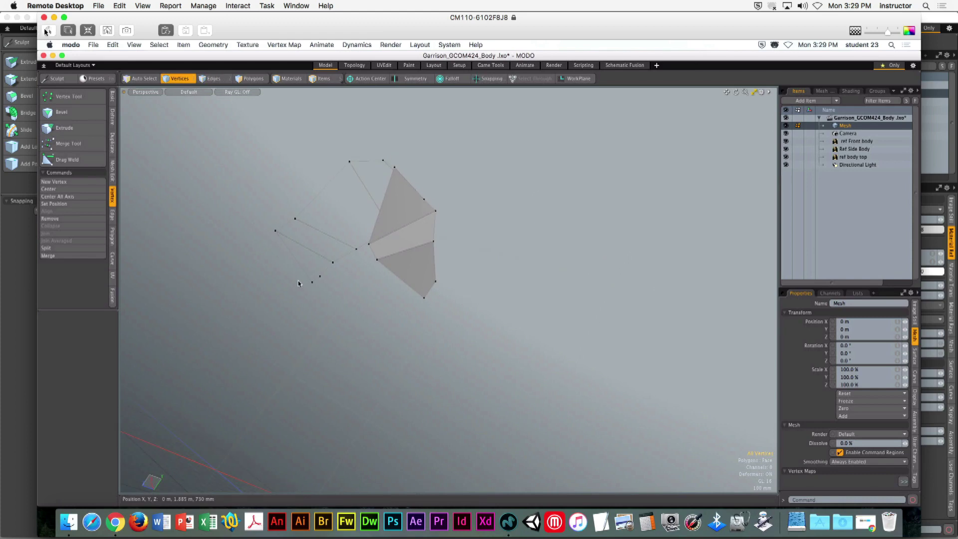
{"action": "left_click", "coordinate": [44, 17]}
{"action": "left_click", "coordinate": [549, 160]}
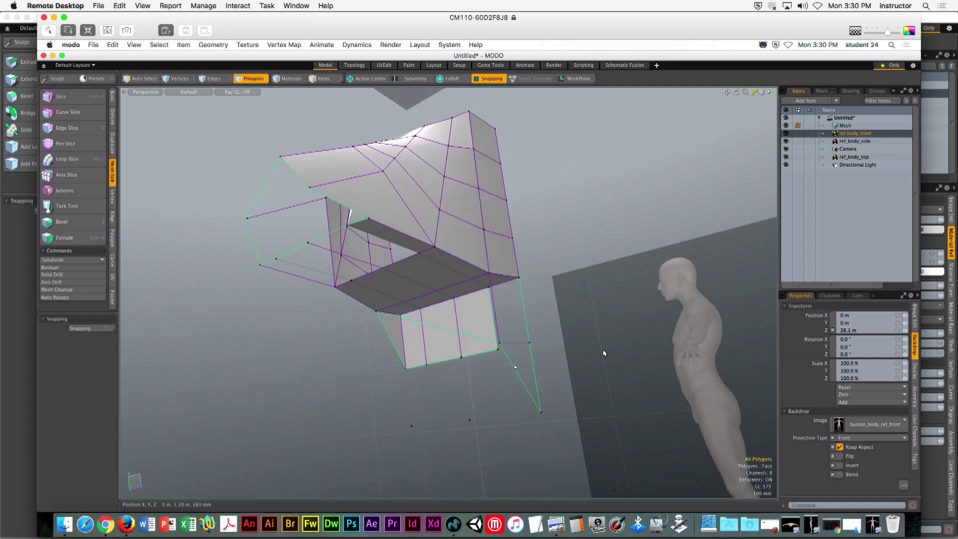
{"action": "left_click", "coordinate": [45, 18]}
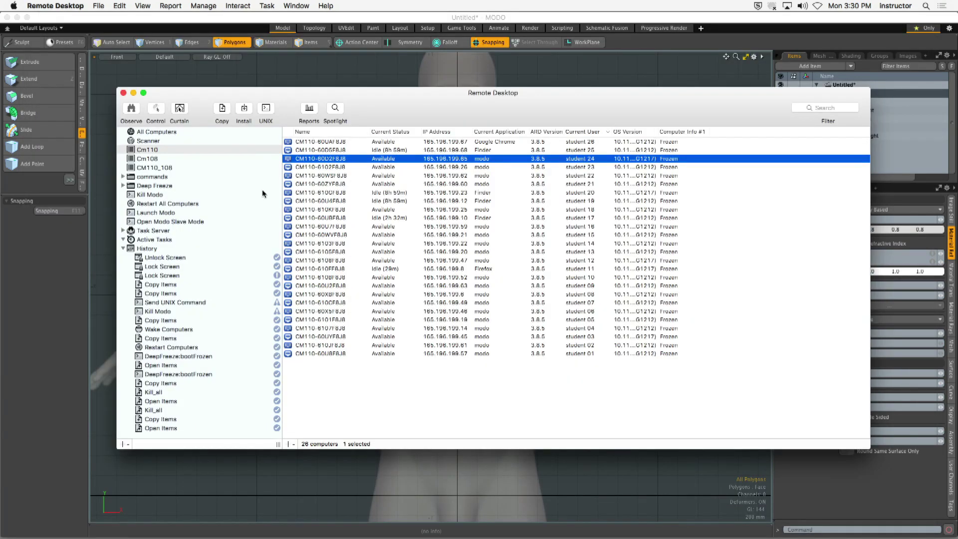
{"action": "left_click", "coordinate": [246, 21]}
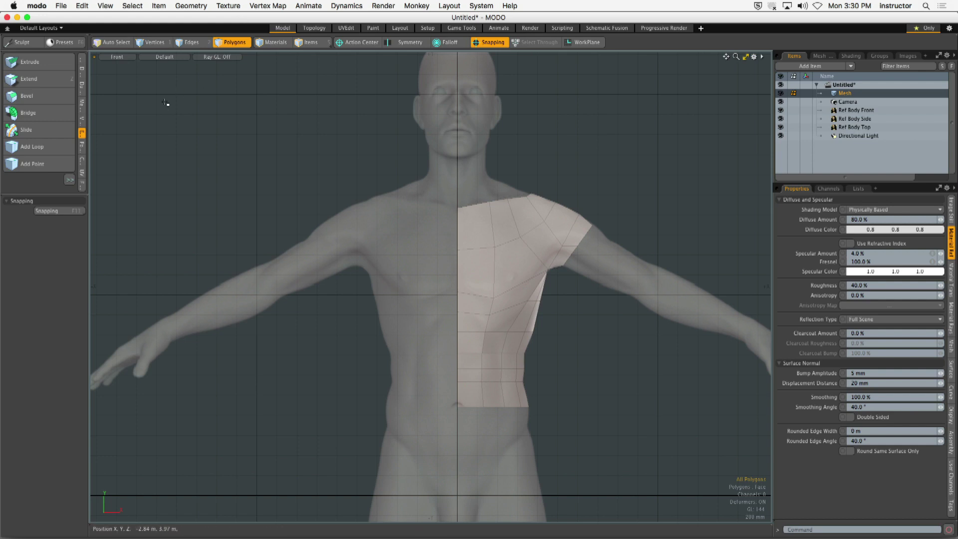
In the right view, use Element Move to pull the armhole's lower corner points and edges up and inward around the shoulder opening
{"action": "key", "text": "ctrl+space"}
{"action": "left_click", "coordinate": [337, 213]}
{"action": "scroll", "coordinate": [461, 196], "scroll_direction": "up", "scroll_amount": 3}
{"action": "left_click_drag", "start_coordinate": [460, 196], "coordinate": [456, 185], "text": "alt+shift"}
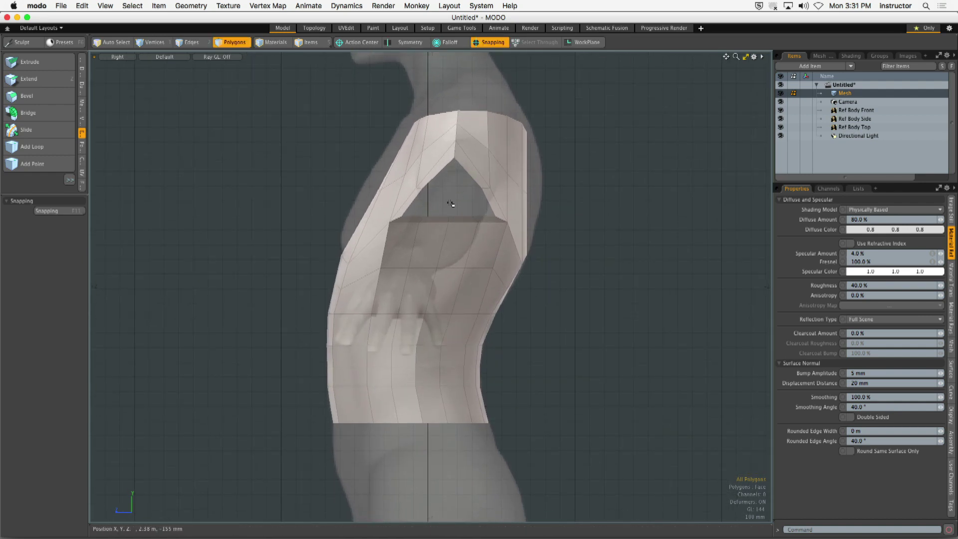
{"action": "key", "text": "t"}
{"action": "scroll", "coordinate": [421, 219], "scroll_direction": "up", "scroll_amount": 2}
{"action": "left_click_drag", "start_coordinate": [419, 209], "coordinate": [414, 181]}
{"action": "left_click_drag", "start_coordinate": [456, 221], "coordinate": [532, 201]}
{"action": "left_click", "coordinate": [507, 225]}
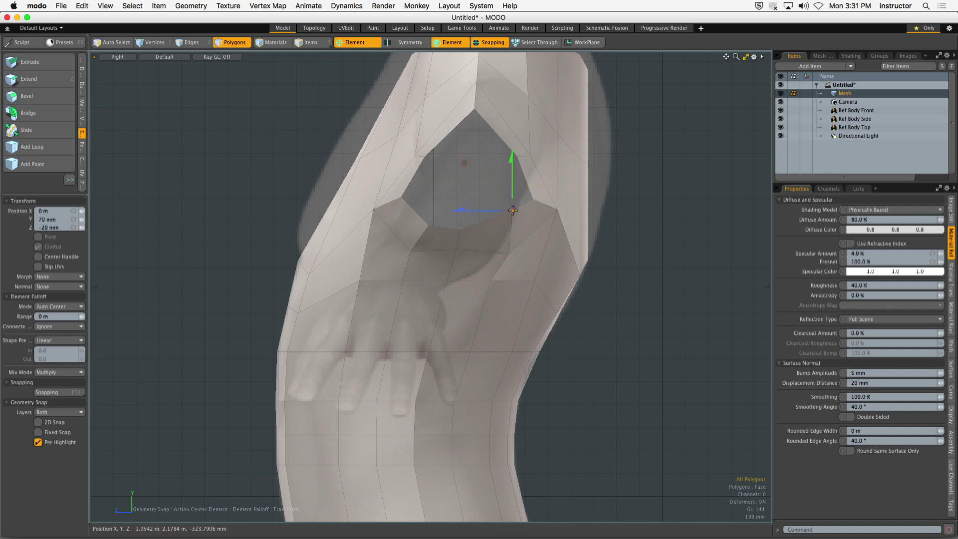
Reposition the armhole's bottom edges and points with Element Move to even out and round the lower outline of the opening
{"action": "left_click_drag", "start_coordinate": [427, 223], "coordinate": [424, 190]}
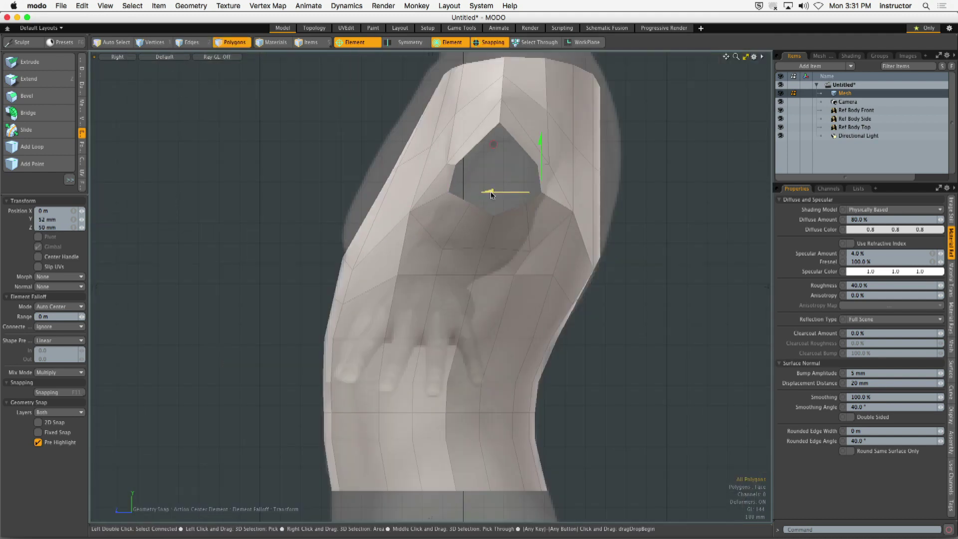
{"action": "left_click", "coordinate": [476, 208]}
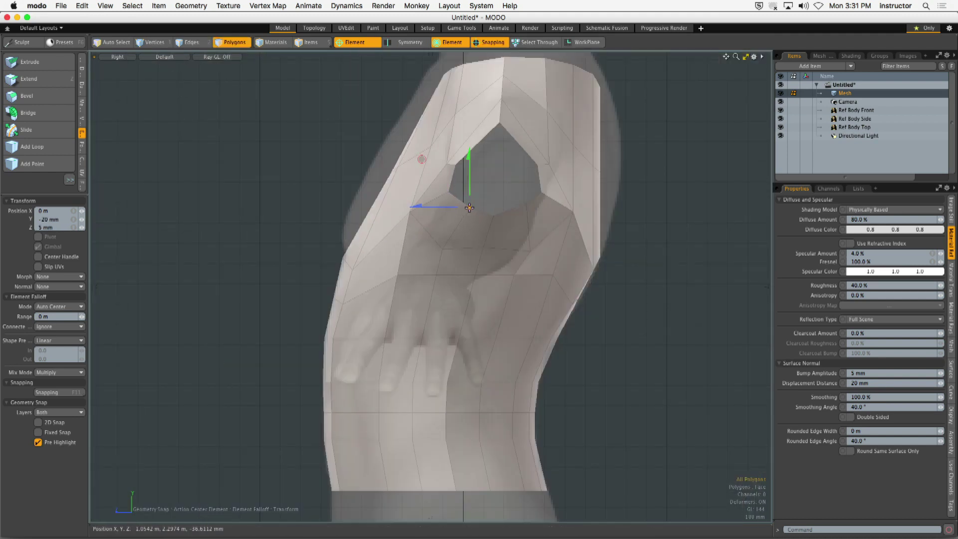
{"action": "left_click", "coordinate": [518, 205]}
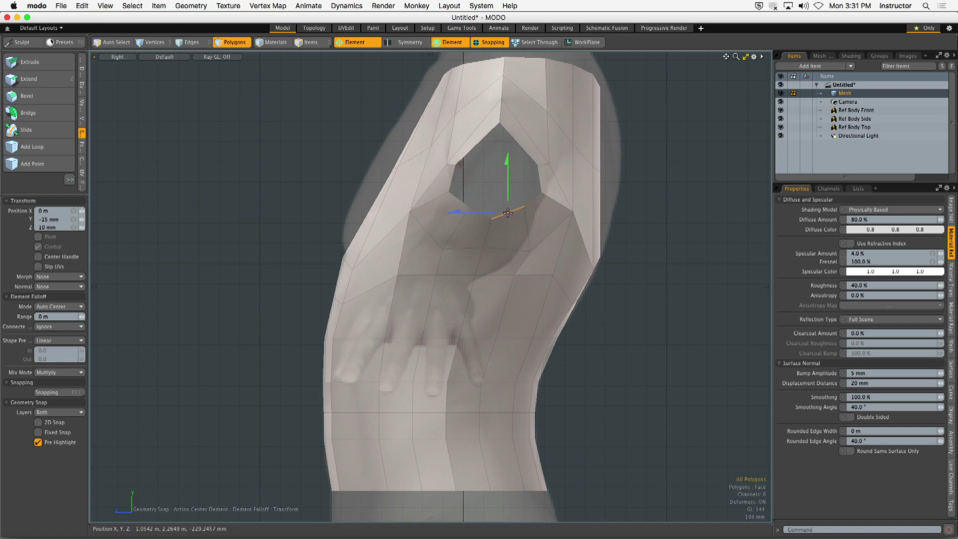
{"action": "key", "text": "space"}
Examine the reshaped armhole and the torso's polygon flow from several sides in the perspective view
{"action": "key", "text": "ctrl+space"}
{"action": "left_click", "coordinate": [504, 166]}
{"action": "left_click_drag", "start_coordinate": [641, 205], "coordinate": [245, 123], "text": "alt"}
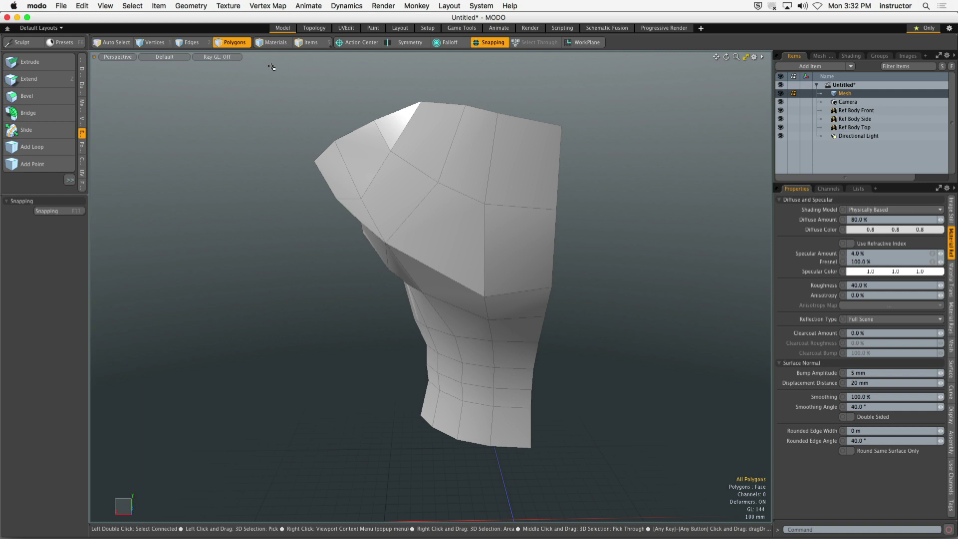
{"action": "left_click_drag", "start_coordinate": [271, 67], "coordinate": [454, 225], "text": "alt"}
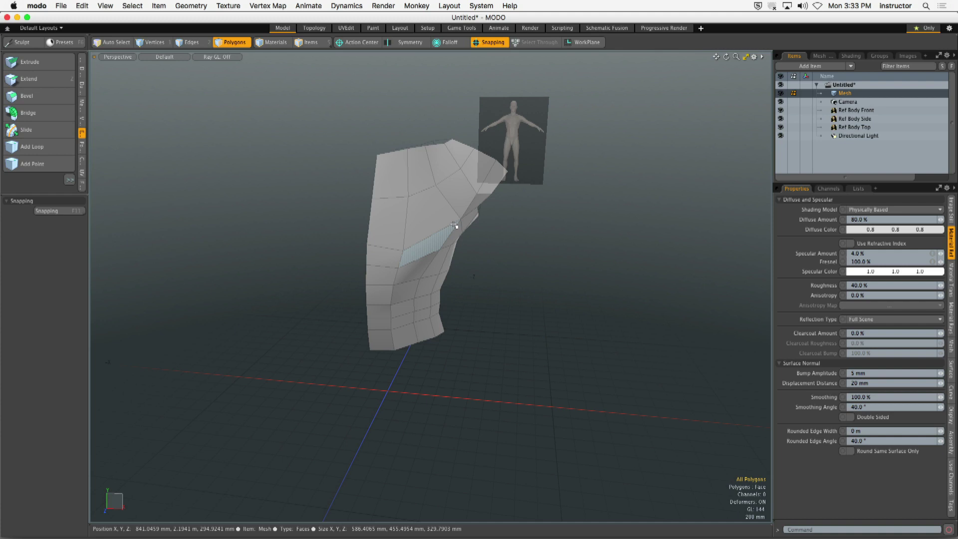
{"action": "left_click_drag", "start_coordinate": [454, 226], "coordinate": [368, 223], "text": "alt"}
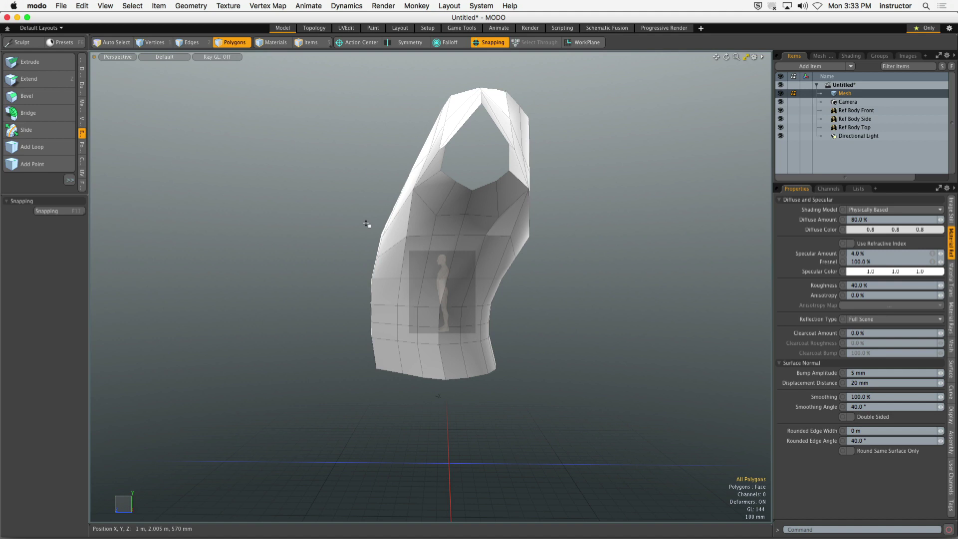
Select the torso's open waist edges in the front view and extend them about 175 mm downward
{"action": "left_click_drag", "start_coordinate": [368, 223], "coordinate": [437, 252], "text": "alt"}
{"action": "key", "text": "ctrl+space"}
{"action": "left_click", "coordinate": [465, 295]}
{"action": "left_click_drag", "start_coordinate": [465, 295], "coordinate": [426, 289], "text": "ctrl+alt"}
{"action": "key", "text": "2"}
{"action": "right_click_drag", "start_coordinate": [380, 268], "coordinate": [524, 312]}
{"action": "mouse_move", "coordinate": [524, 312]}
{"action": "left_mouse_down", "text": "ctrl+alt"}
{"action": "mouse_move", "coordinate": [399, 349]}
{"action": "mouse_move", "coordinate": [415, 291]}
{"action": "left_mouse_up", "text": "ctrl+alt"}
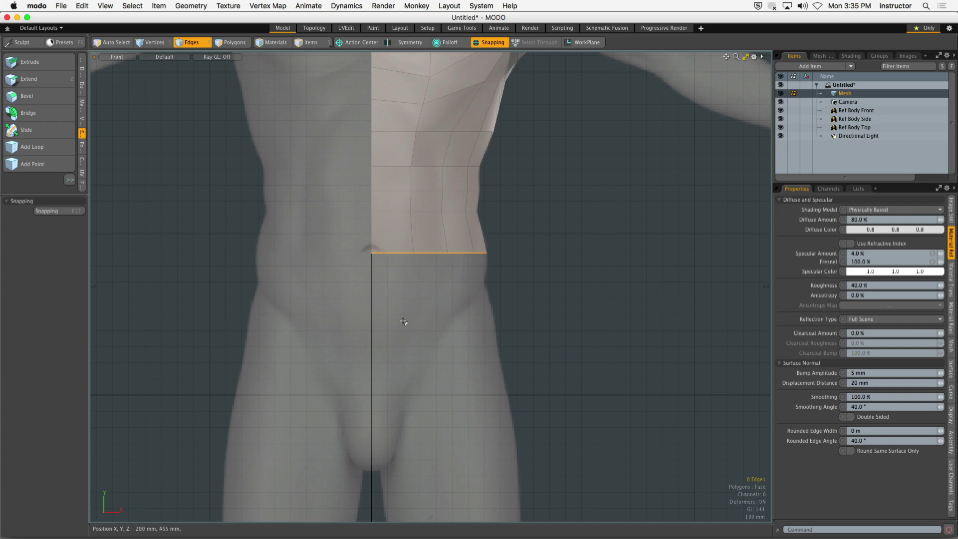
{"action": "scroll", "coordinate": [432, 284], "scroll_direction": "up", "scroll_amount": 2}
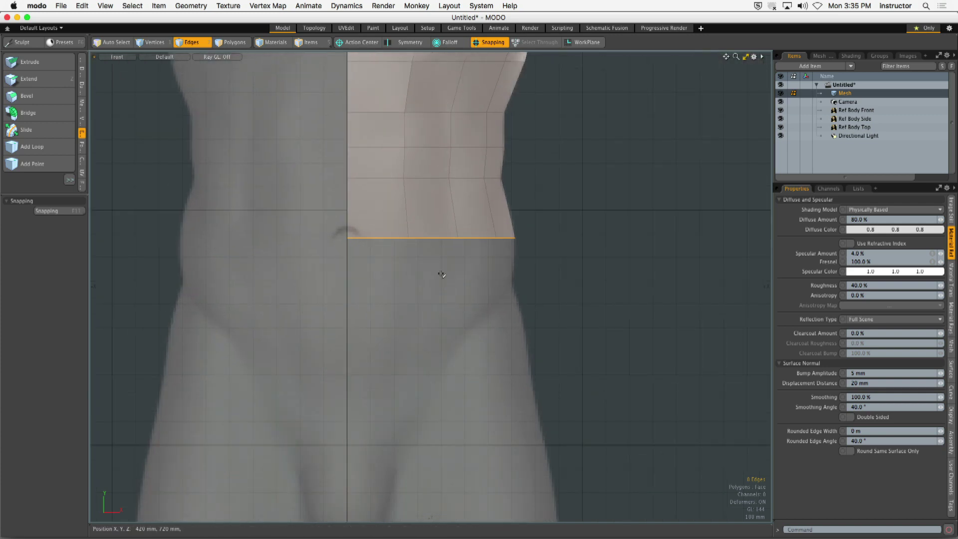
{"action": "key", "text": "z"}
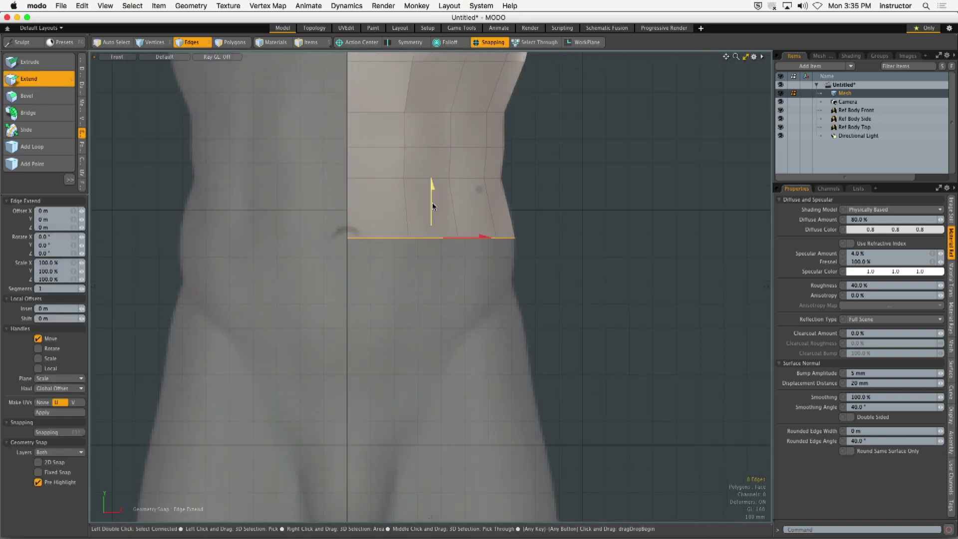
{"action": "left_click_drag", "start_coordinate": [432, 204], "coordinate": [391, 204]}
Stretch the edge extension to crotch level against the side reference, with offsets of about -995 mm in Y and -125 mm in Z
{"action": "scroll", "coordinate": [400, 333], "scroll_direction": "up", "scroll_amount": 3}
{"action": "scroll", "coordinate": [400, 333], "scroll_direction": "down", "scroll_amount": 3}
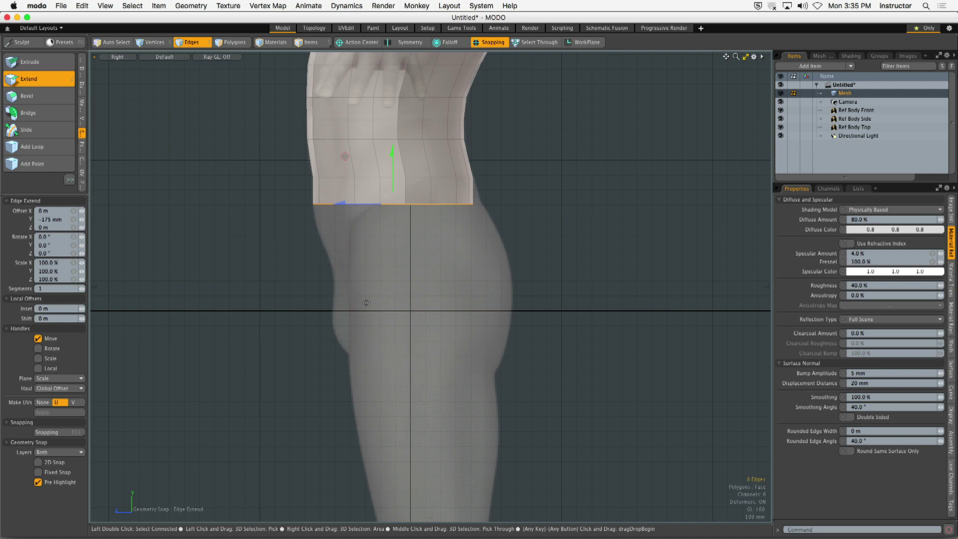
{"action": "left_click_drag", "start_coordinate": [392, 167], "coordinate": [384, 328]}
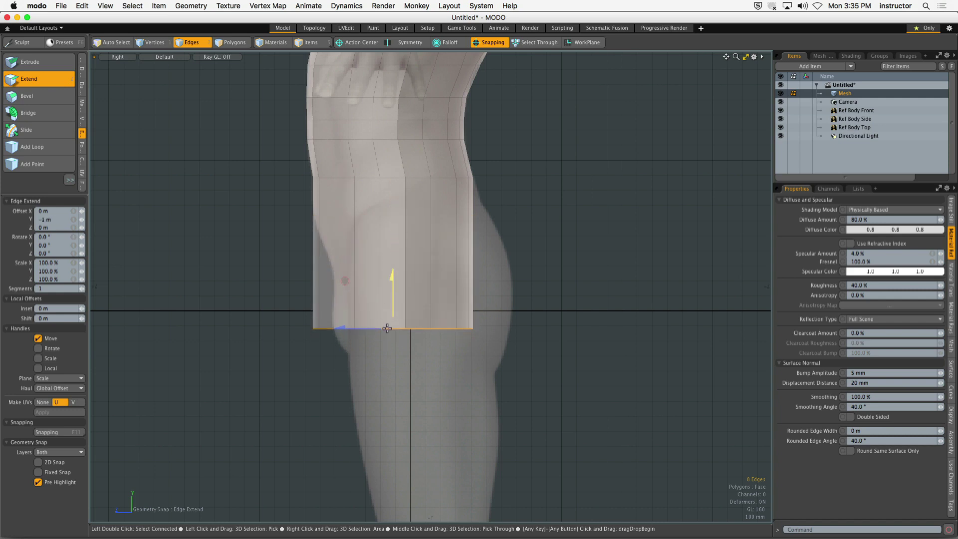
{"action": "left_click_drag", "start_coordinate": [398, 268], "coordinate": [398, 247], "text": "ctrl+alt"}
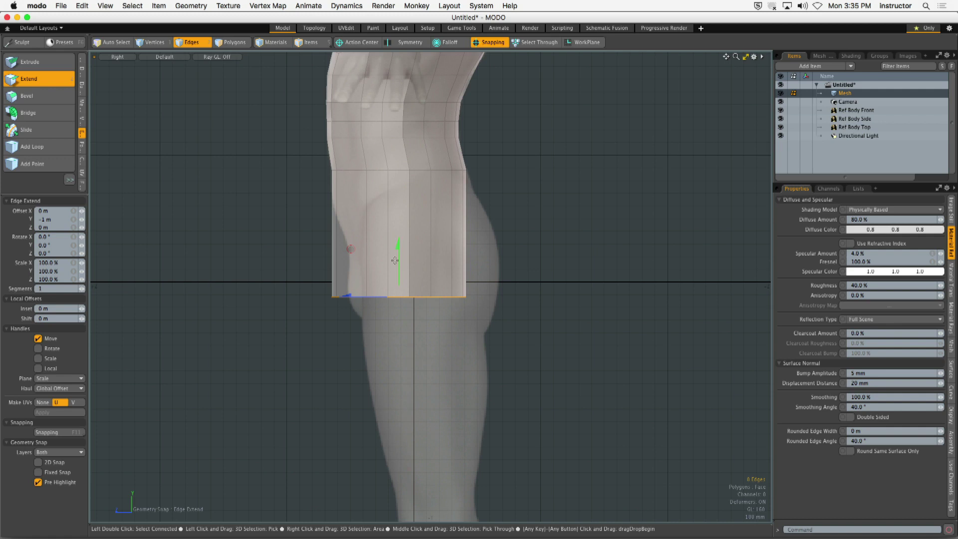
{"action": "left_click_drag", "start_coordinate": [400, 297], "coordinate": [406, 288]}
{"action": "scroll", "coordinate": [388, 253], "scroll_direction": "down", "scroll_amount": 1}
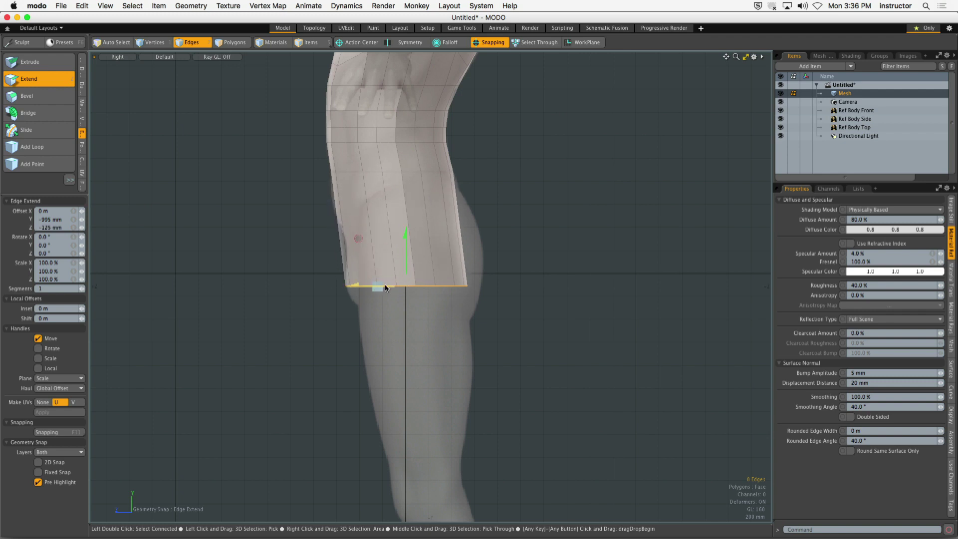
{"action": "key", "text": "ctrl+space"}
{"action": "left_click", "coordinate": [415, 303]}
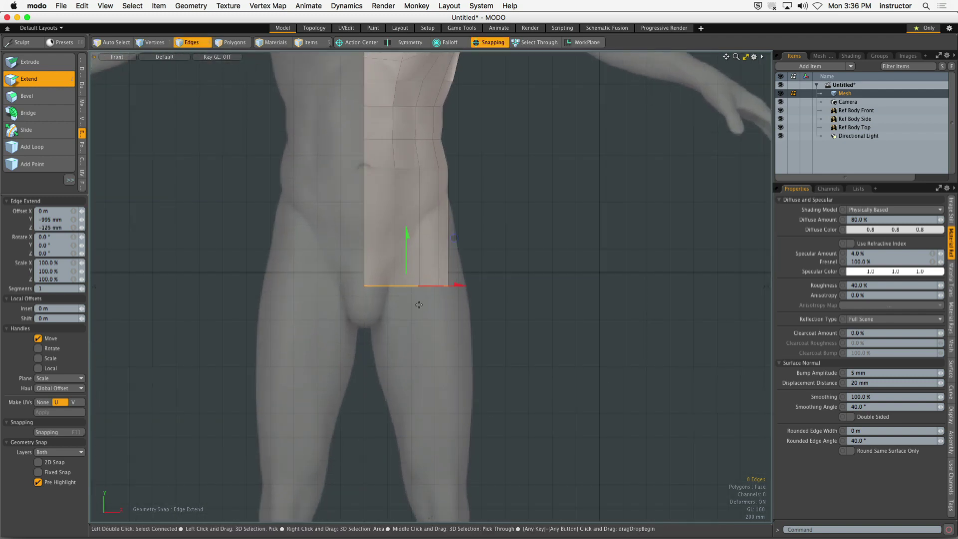
{"action": "key", "text": "space"}
Pick the lowest front and back vertices on the centreline and check them in the perspective view
{"action": "scroll", "coordinate": [414, 295], "scroll_direction": "up", "scroll_amount": 3}
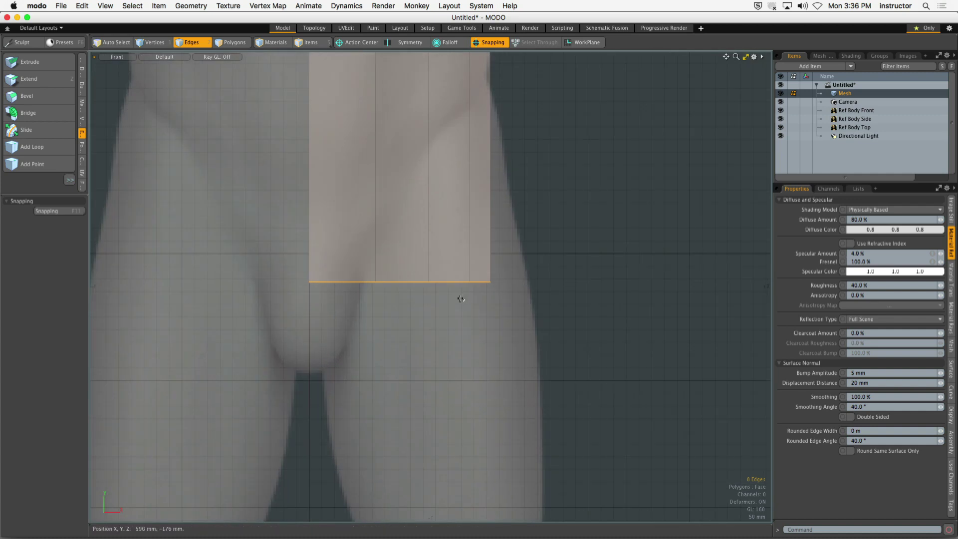
{"action": "scroll", "coordinate": [311, 283], "scroll_direction": "down", "scroll_amount": 1}
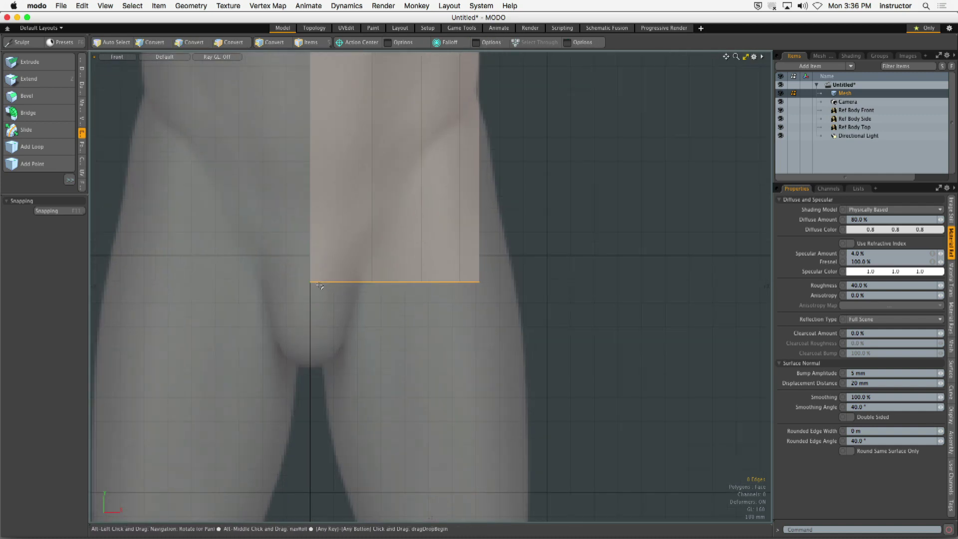
{"action": "key", "text": "1"}
{"action": "left_click", "coordinate": [310, 282]}
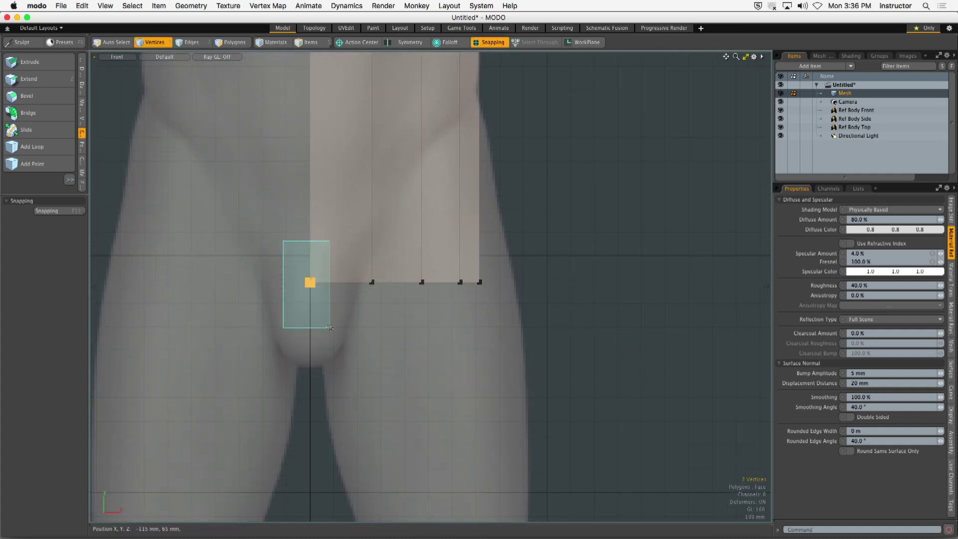
{"action": "key", "text": "ctrl+space"}
{"action": "left_click", "coordinate": [349, 298]}
{"action": "left_click_drag", "start_coordinate": [396, 246], "coordinate": [349, 271], "text": "alt"}
{"action": "key", "text": "ctrl+space"}
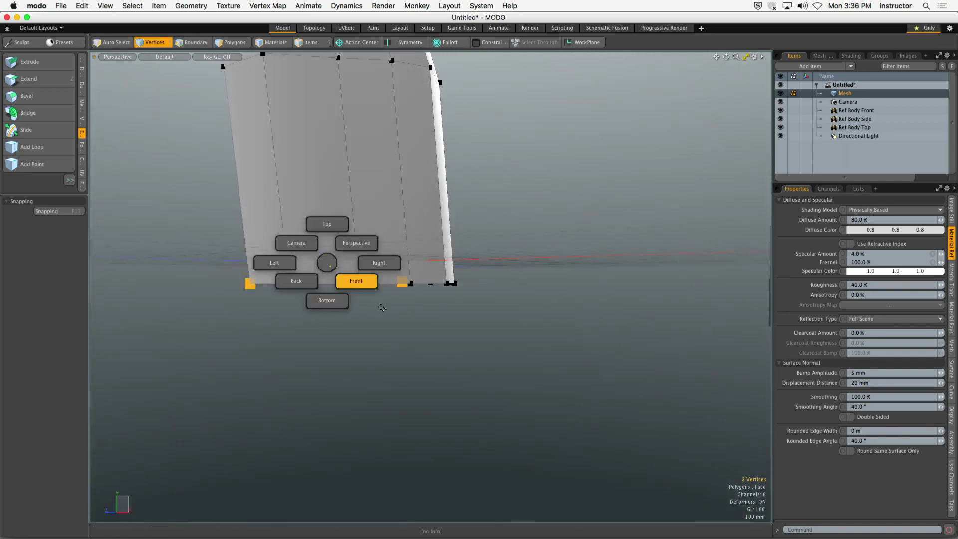
{"action": "left_click", "coordinate": [357, 280]}
{"action": "key", "text": "F11"}
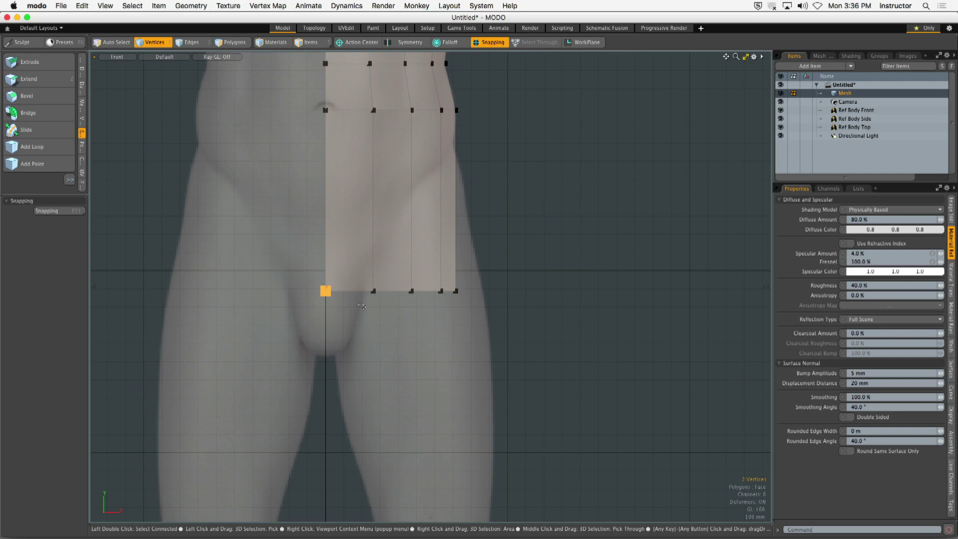
Raise all lower border vertices except those on the centreline to begin the slanted leg opening
{"action": "right_click_drag", "start_coordinate": [355, 232], "coordinate": [469, 332]}
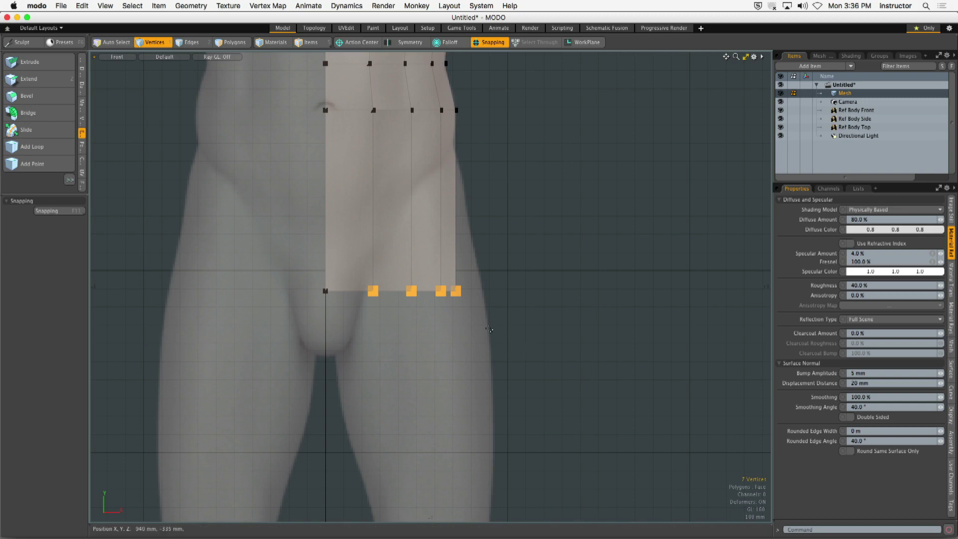
{"action": "key", "text": "ctrl+space"}
{"action": "left_click", "coordinate": [459, 287]}
{"action": "left_click_drag", "start_coordinate": [479, 231], "coordinate": [423, 235], "text": "alt"}
{"action": "key", "text": "ctrl+space"}
{"action": "left_click", "coordinate": [496, 327]}
{"action": "key", "text": "w"}
{"action": "left_click_drag", "start_coordinate": [411, 289], "coordinate": [412, 252]}
{"action": "key", "text": "space"}
Leave out the column next to the centreline and raise the remaining border vertices about 320 mm
{"action": "left_click", "coordinate": [373, 252], "text": "ctrl"}
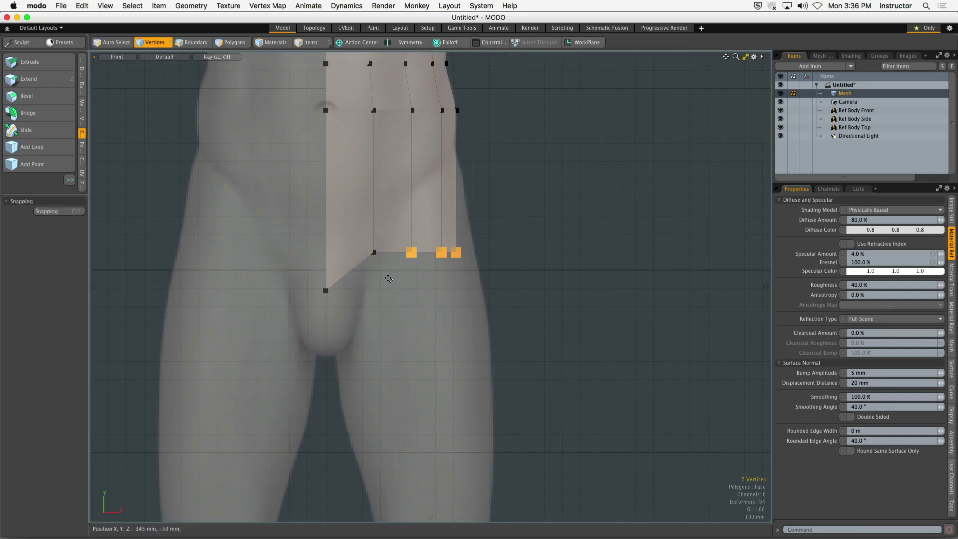
{"action": "key", "text": "w"}
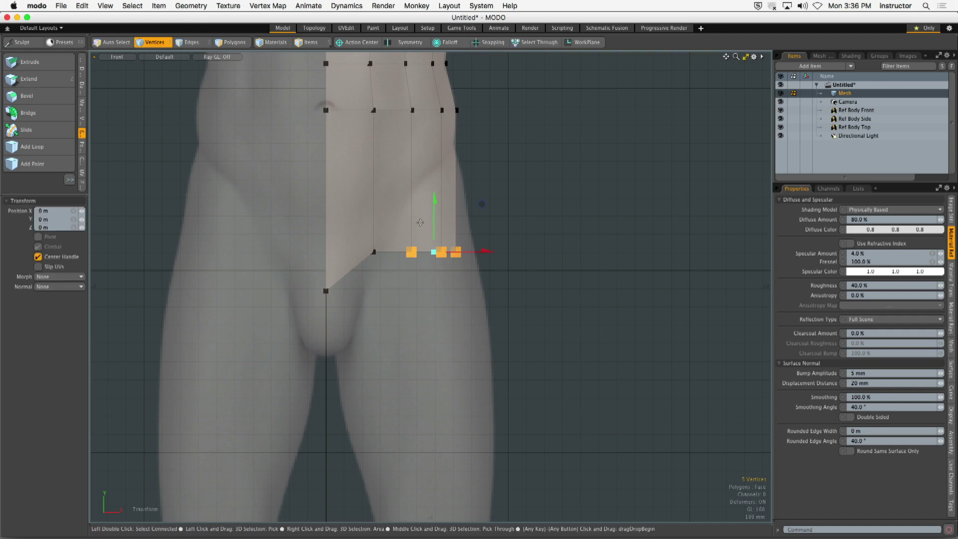
{"action": "left_click_drag", "start_coordinate": [420, 222], "coordinate": [390, 175]}
{"action": "key", "text": "super+z"}
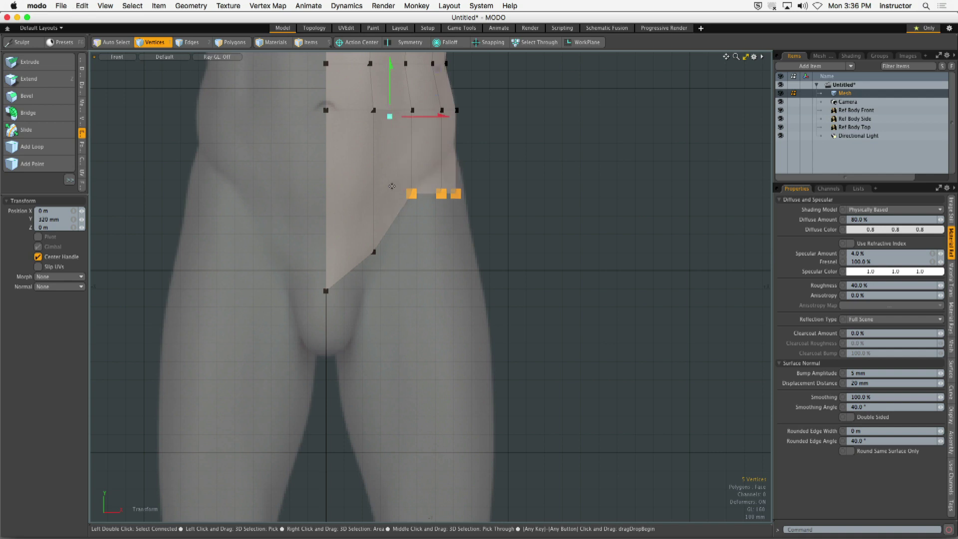
{"action": "key", "text": "q"}
Raise the lower border vertices of only the two outermost columns about 180 mm
{"action": "right_click_drag", "start_coordinate": [398, 210], "coordinate": [423, 214], "text": "ctrl"}
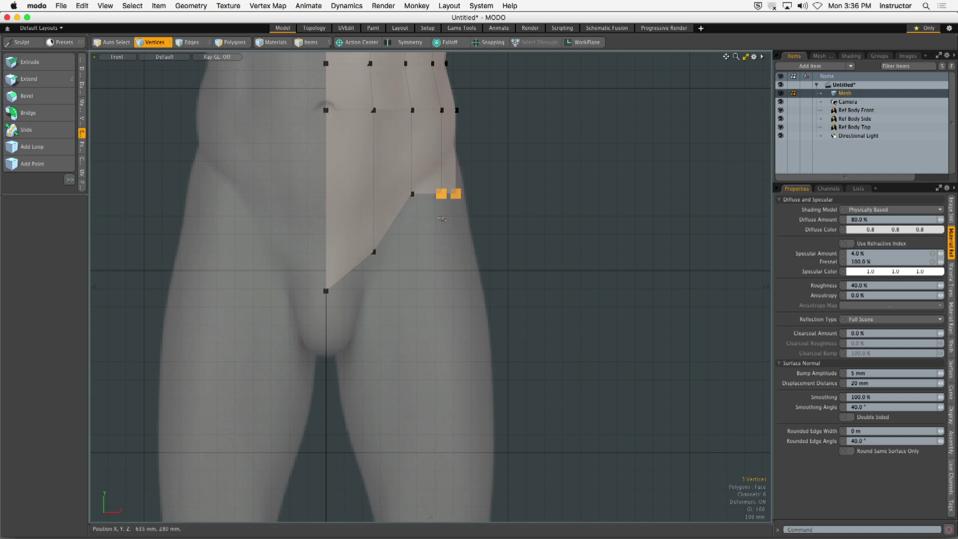
{"action": "key", "text": "w"}
{"action": "left_click_drag", "start_coordinate": [450, 166], "coordinate": [450, 134]}
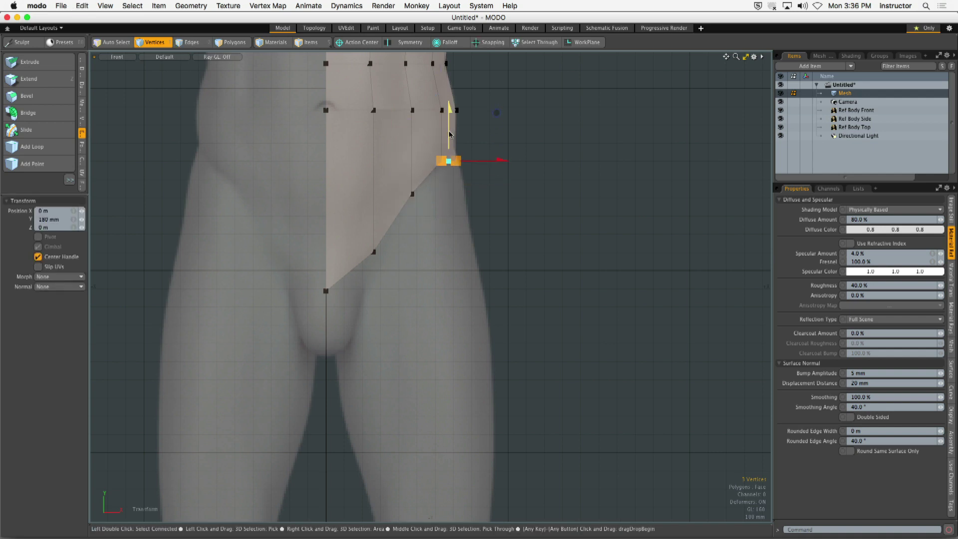
{"action": "scroll", "coordinate": [452, 135], "scroll_direction": "up", "scroll_amount": 3}
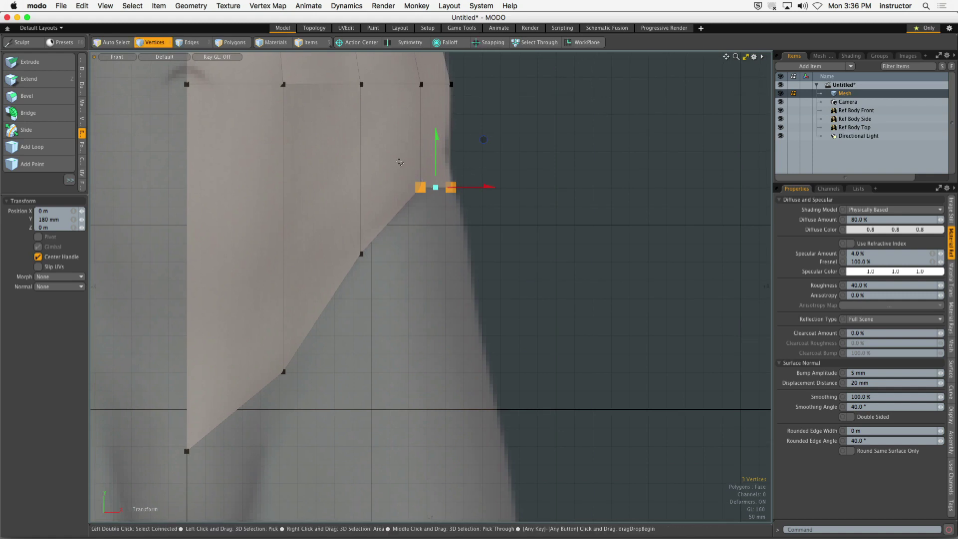
{"action": "key", "text": "q"}
Raise the single outermost border vertex at the hip about 70 mm, then clear the selection
{"action": "mouse_move", "coordinate": [400, 162]}
{"action": "right_mouse_down", "text": "ctrl"}
{"action": "mouse_move", "coordinate": [406, 210]}
{"action": "mouse_move", "coordinate": [429, 192]}
{"action": "right_mouse_up", "text": "ctrl"}
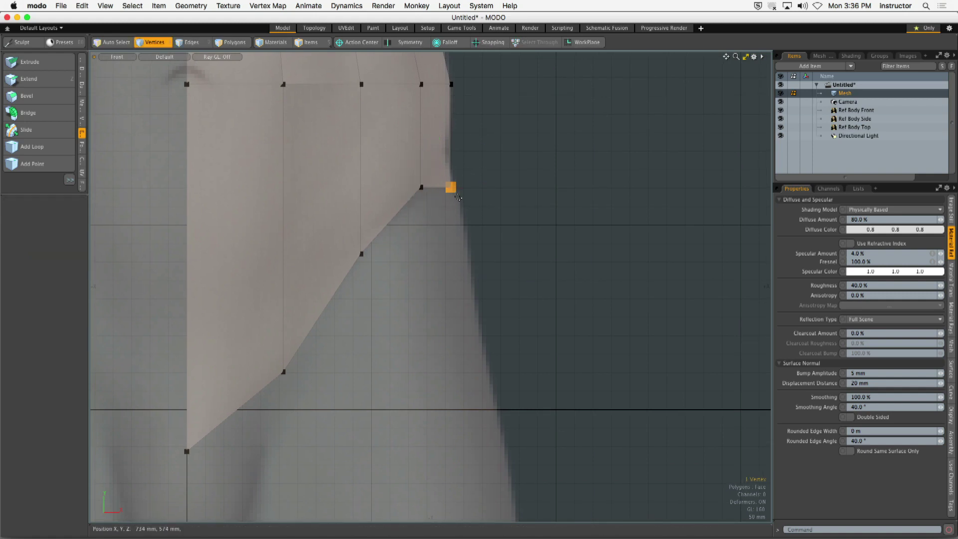
{"action": "key", "text": "w"}
{"action": "left_click_drag", "start_coordinate": [451, 150], "coordinate": [452, 123]}
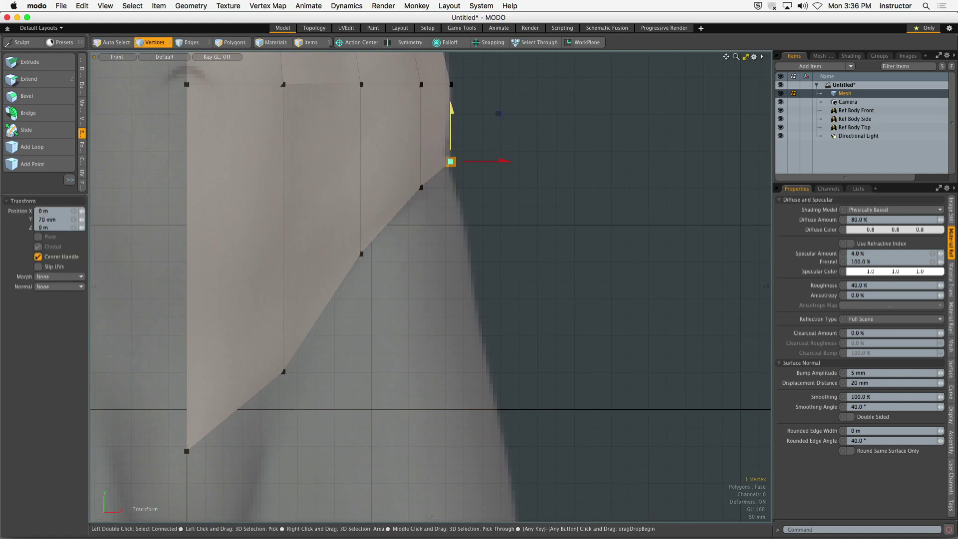
{"action": "key", "text": "q"}
{"action": "left_click", "coordinate": [489, 201]}
Select the front and back crotch edges adjoining the centreline in the perspective view
{"action": "left_click_drag", "start_coordinate": [489, 202], "coordinate": [436, 233], "text": "ctrl+alt"}
{"action": "key", "text": "ctrl+space"}
{"action": "left_click", "coordinate": [489, 202]}
{"action": "left_click_drag", "start_coordinate": [489, 201], "coordinate": [391, 234], "text": "alt"}
{"action": "key", "text": "2"}
{"action": "double_click", "coordinate": [397, 281]}
{"action": "scroll", "coordinate": [397, 287], "scroll_direction": "up", "scroll_amount": 3}
{"action": "scroll", "coordinate": [421, 320], "scroll_direction": "down", "scroll_amount": 3}
{"action": "left_click", "coordinate": [360, 280]}
{"action": "left_click", "coordinate": [432, 313], "text": "shift"}
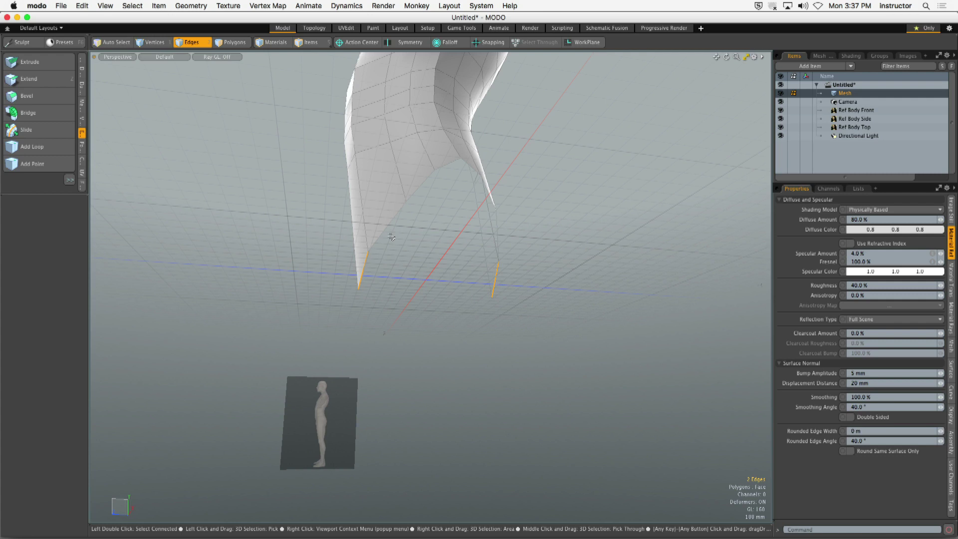
Set the perspective viewport's grid display to Never
{"action": "key", "text": "o"}
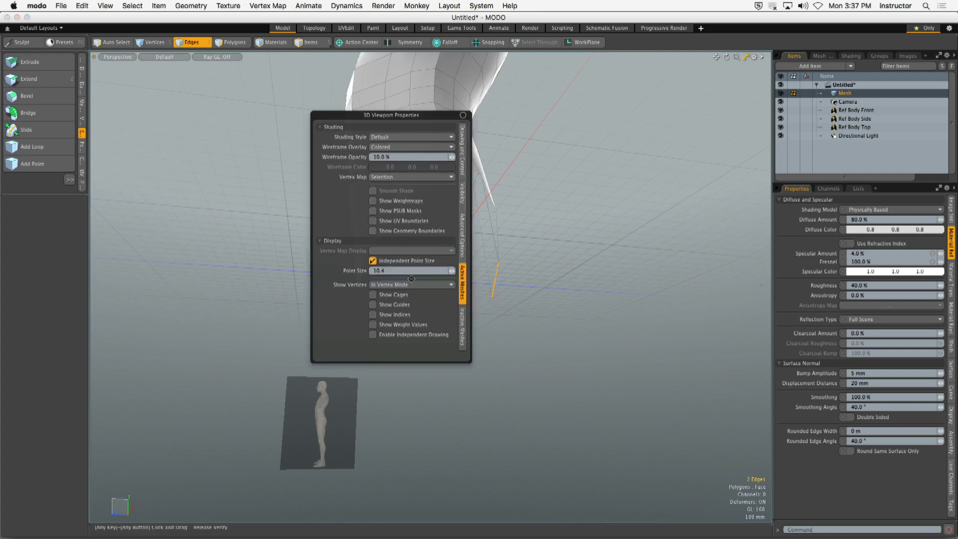
{"action": "left_click", "coordinate": [462, 199]}
{"action": "left_click", "coordinate": [420, 237]}
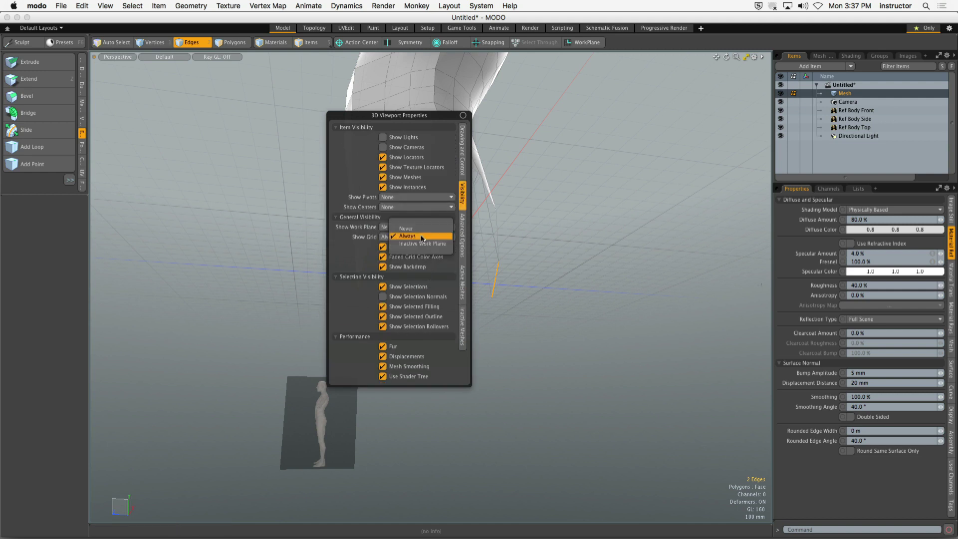
{"action": "left_click", "coordinate": [420, 229]}
Set the perspective viewport's GL background to None
{"action": "left_click_drag", "start_coordinate": [421, 231], "coordinate": [478, 297], "text": "alt"}
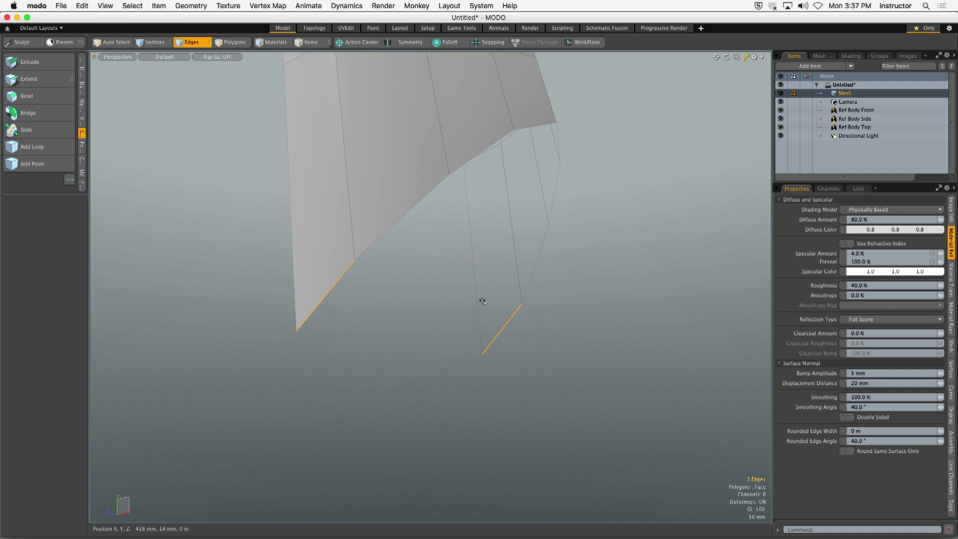
{"action": "key", "text": "o"}
{"action": "left_click", "coordinate": [546, 200]}
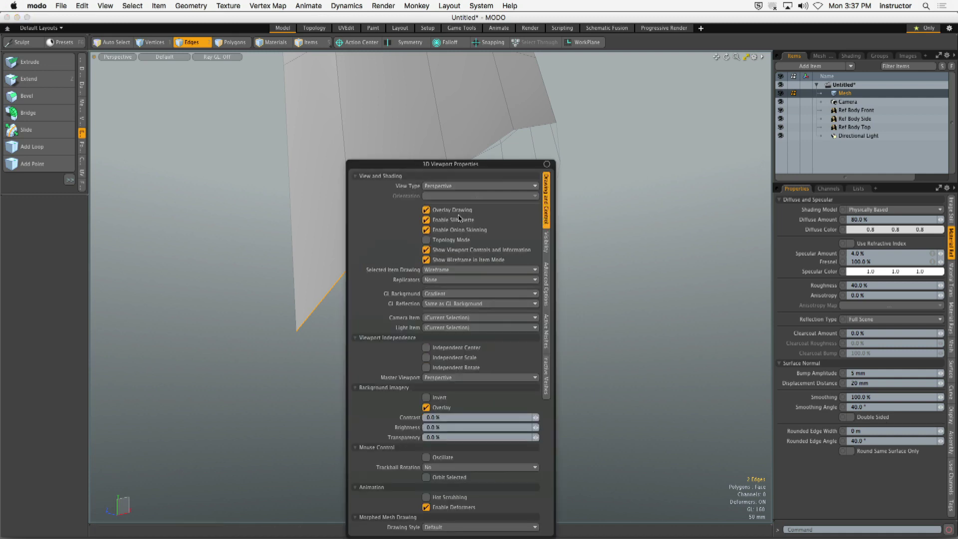
{"action": "left_click", "coordinate": [445, 271]}
{"action": "left_click", "coordinate": [348, 314]}
{"action": "left_click", "coordinate": [433, 292]}
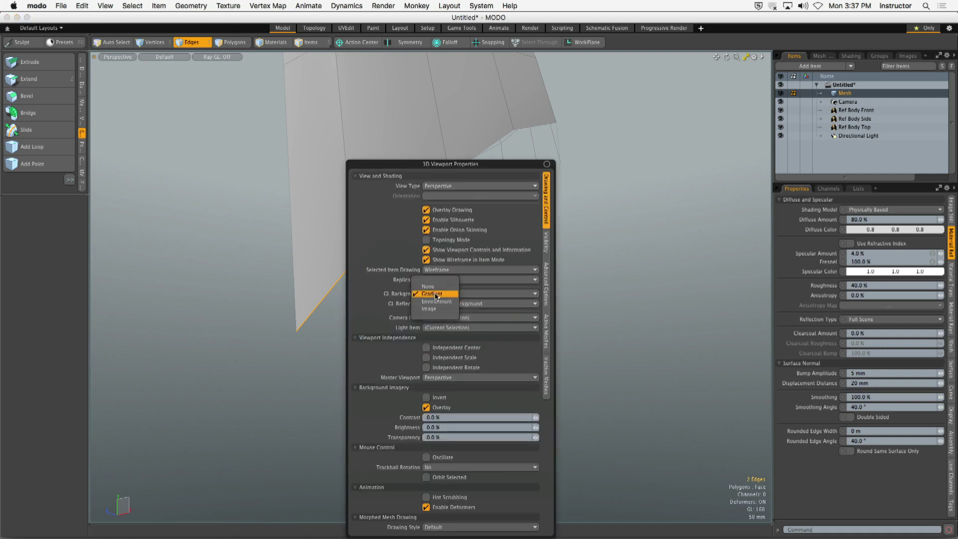
{"action": "left_click", "coordinate": [433, 291]}
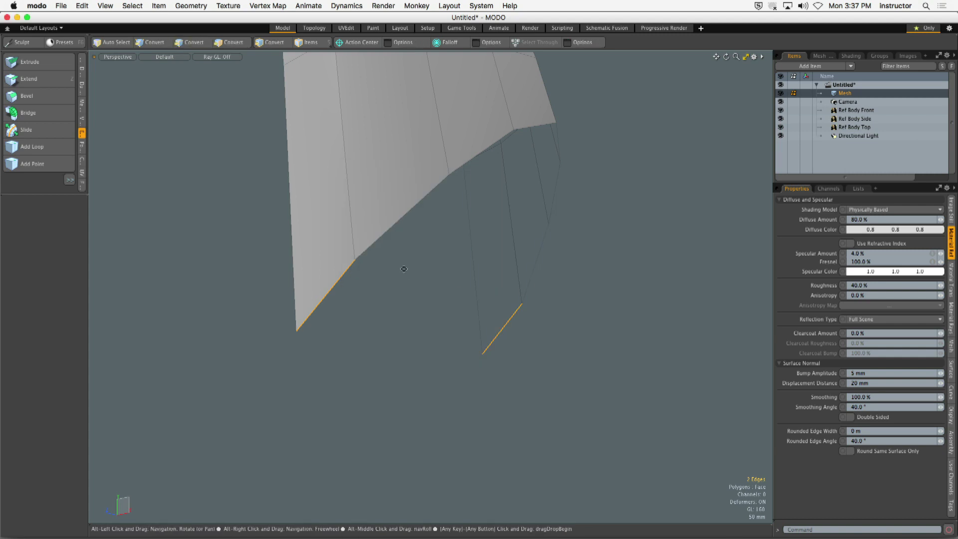
Change the active meshes' Show Vertices option so vertices are also displayed outside vertex mode
{"action": "left_click_drag", "start_coordinate": [400, 265], "coordinate": [455, 245], "text": "alt"}
{"action": "key", "text": "o"}
{"action": "left_click", "coordinate": [549, 237]}
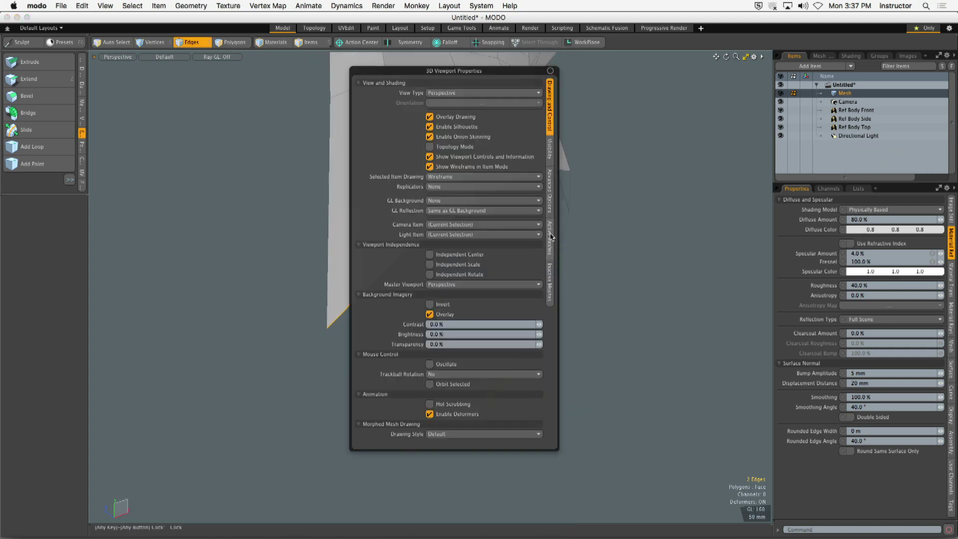
{"action": "left_click", "coordinate": [478, 240]}
{"action": "left_click", "coordinate": [480, 230]}
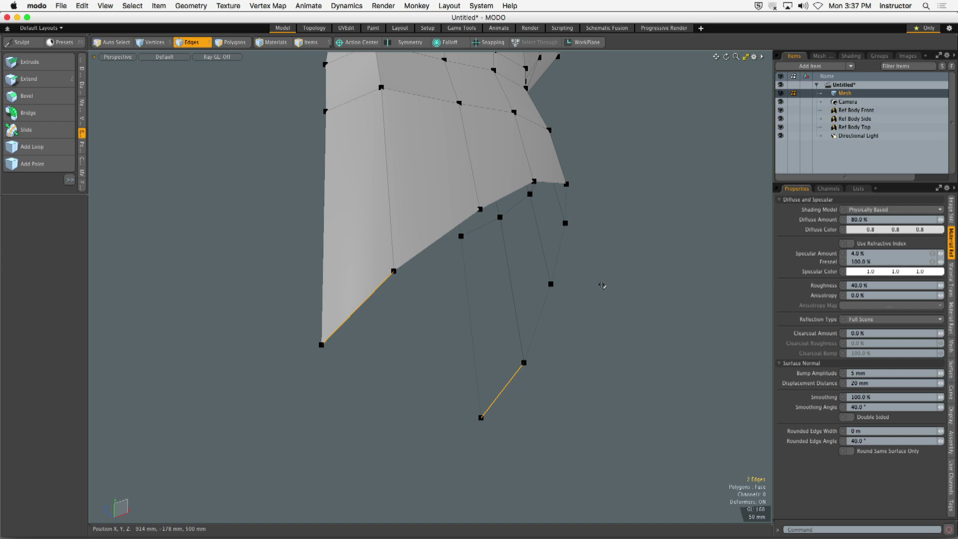
Try to bridge the selected front and back crotch edges with 0 segments
{"action": "left_click", "coordinate": [69, 180]}
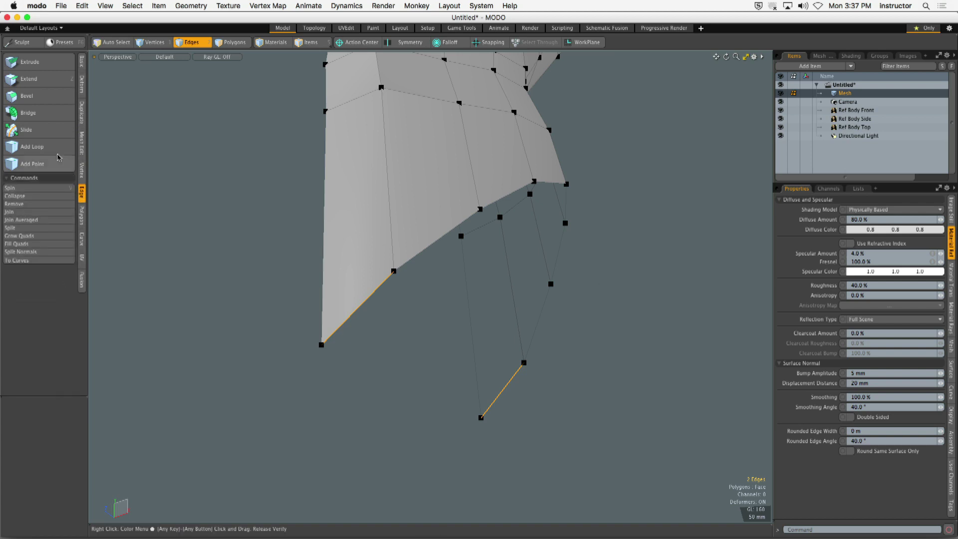
{"action": "left_click", "coordinate": [32, 113]}
{"action": "left_click_drag", "start_coordinate": [259, 344], "coordinate": [390, 405], "text": "alt"}
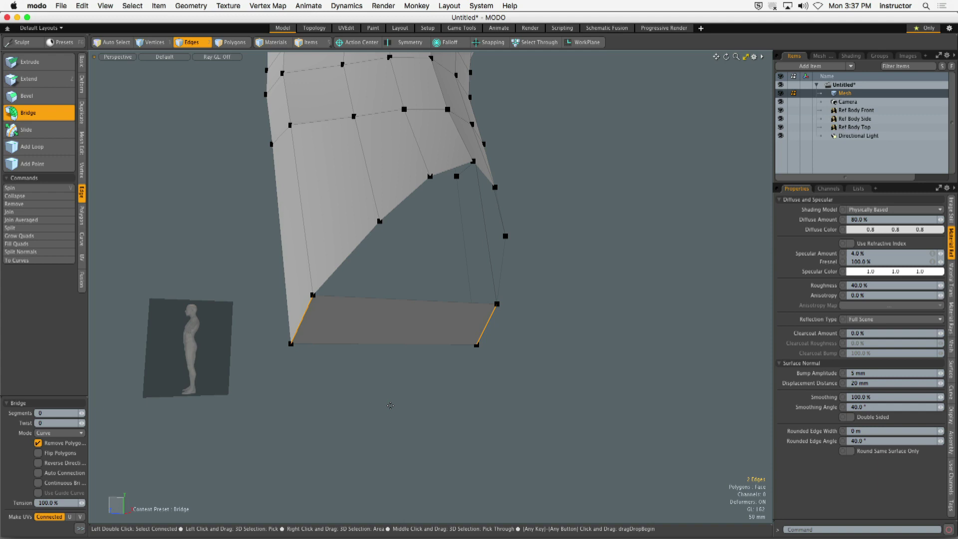
{"action": "key", "text": "space"}
Use Loop Slice to add a vertical edge loop close to the centreline along the front of the torso
{"action": "left_click_drag", "start_coordinate": [390, 405], "coordinate": [394, 204], "text": "alt"}
{"action": "key", "text": "3"}
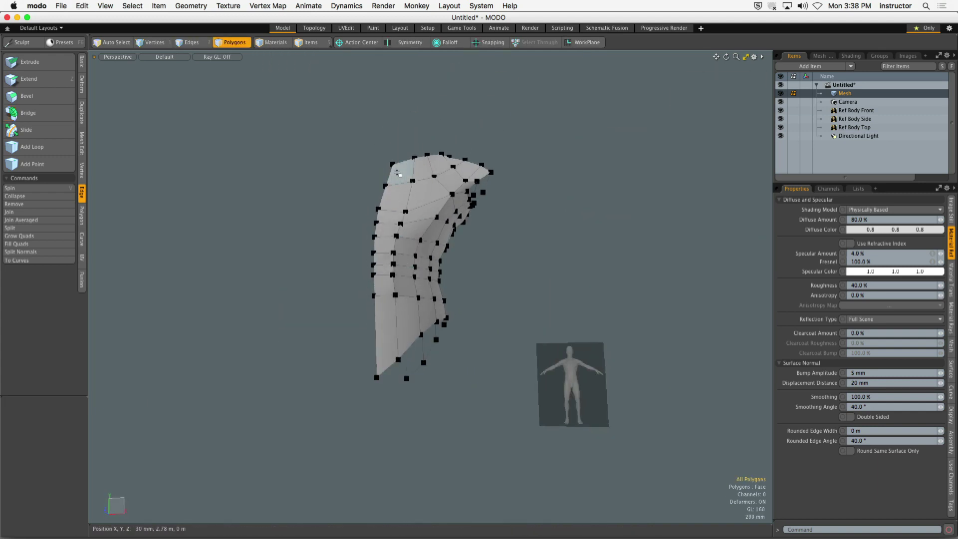
{"action": "mouse_move", "coordinate": [398, 172]}
{"action": "left_mouse_down"}
{"action": "mouse_move", "coordinate": [385, 367]}
{"action": "mouse_move", "coordinate": [381, 288]}
{"action": "mouse_move", "coordinate": [366, 268]}
{"action": "left_mouse_up"}
{"action": "key", "text": "alt+c"}
{"action": "left_click_drag", "start_coordinate": [367, 268], "coordinate": [463, 345], "text": "alt+shift"}
{"action": "key", "text": "space"}
Select the vertical edge loop beside the centreline on the torso's front
{"action": "key", "text": "2"}
{"action": "double_click", "coordinate": [423, 319]}
{"action": "left_click", "coordinate": [395, 355]}
{"action": "double_click", "coordinate": [443, 381]}
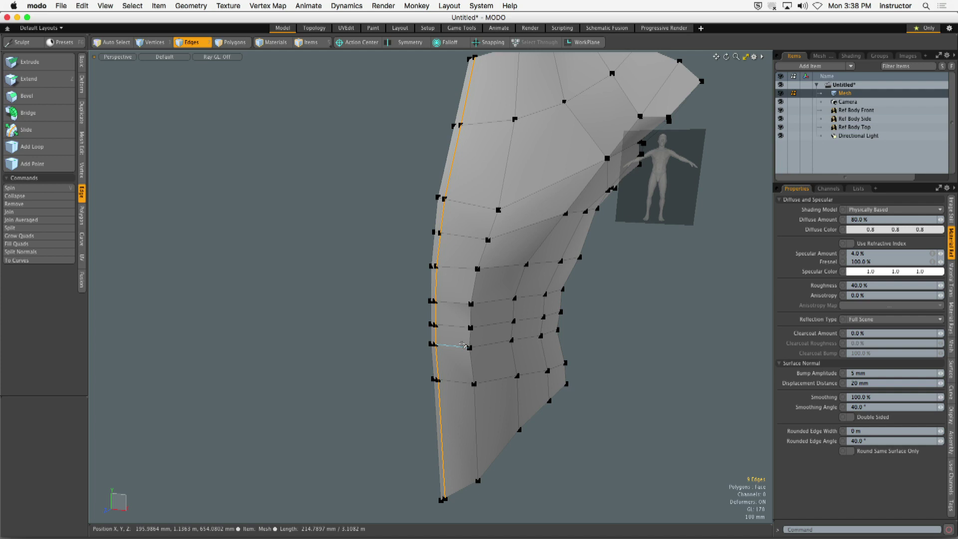
{"action": "mouse_move", "coordinate": [462, 344]}
{"action": "left_mouse_down", "text": "alt"}
{"action": "mouse_move", "coordinate": [452, 343]}
{"action": "mouse_move", "coordinate": [457, 329]}
{"action": "left_mouse_up", "text": "alt"}
{"action": "scroll", "coordinate": [454, 347], "scroll_direction": "up", "scroll_amount": 3}
{"action": "left_click", "coordinate": [454, 346]}
{"action": "key", "text": "shift+2"}
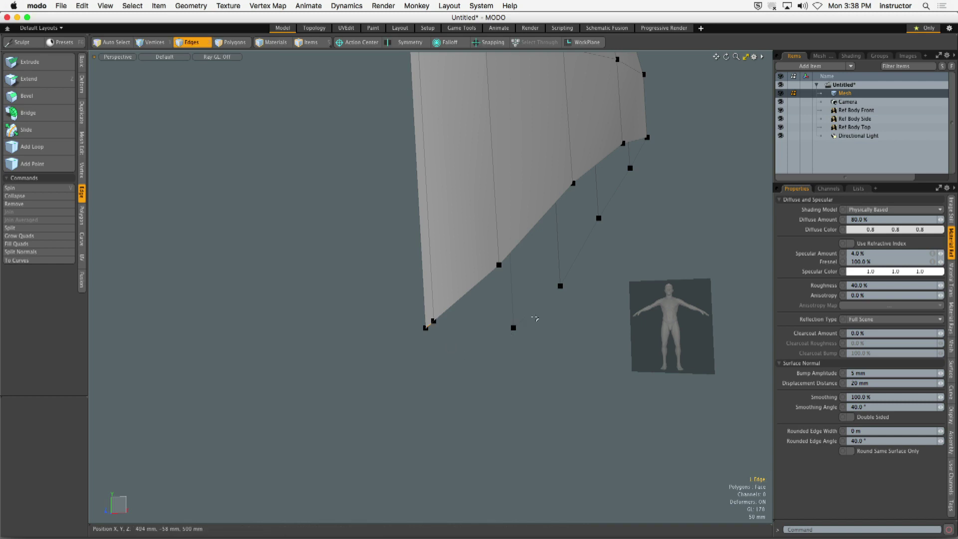
Use Loop Slice to add a vertical edge loop close to the centreline along the back of the torso
{"action": "left_click_drag", "start_coordinate": [443, 328], "coordinate": [474, 373], "text": "alt"}
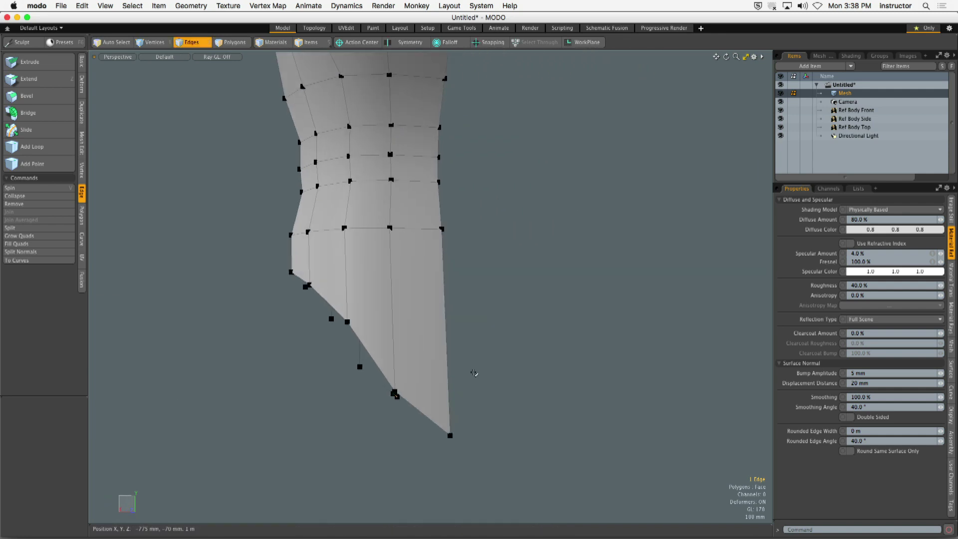
{"action": "key", "text": "3"}
{"action": "left_click", "coordinate": [388, 329]}
{"action": "left_click_drag", "start_coordinate": [415, 245], "coordinate": [424, 216]}
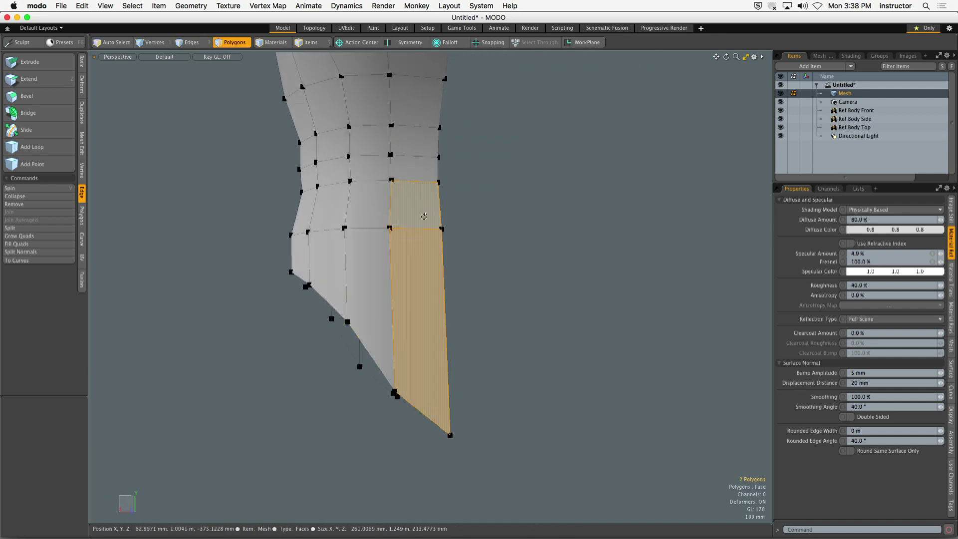
{"action": "key", "text": "alt+c"}
{"action": "left_click", "coordinate": [424, 229]}
{"action": "key", "text": "space"}
{"action": "left_click", "coordinate": [486, 286]}
Bridge the short front and back bottom edges beside the centreline with 0 segments to form a crotch strip
{"action": "left_click_drag", "start_coordinate": [473, 289], "coordinate": [445, 306], "text": "alt"}
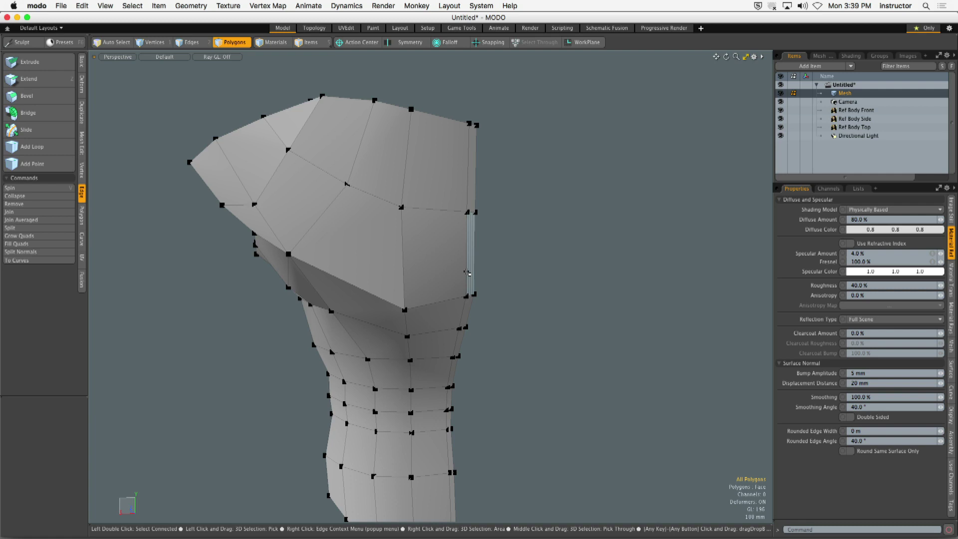
{"action": "scroll", "coordinate": [469, 279], "scroll_direction": "up", "scroll_amount": 6}
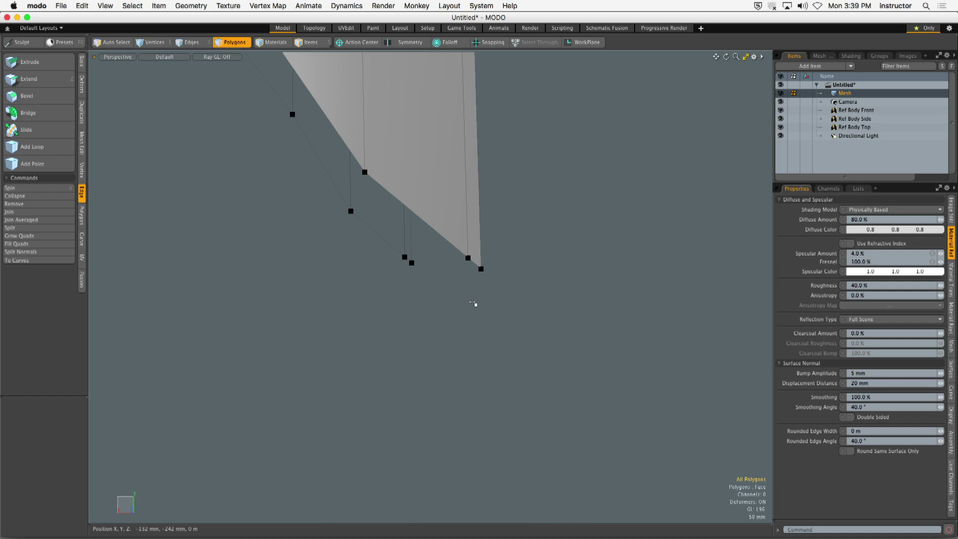
{"action": "key", "text": "2"}
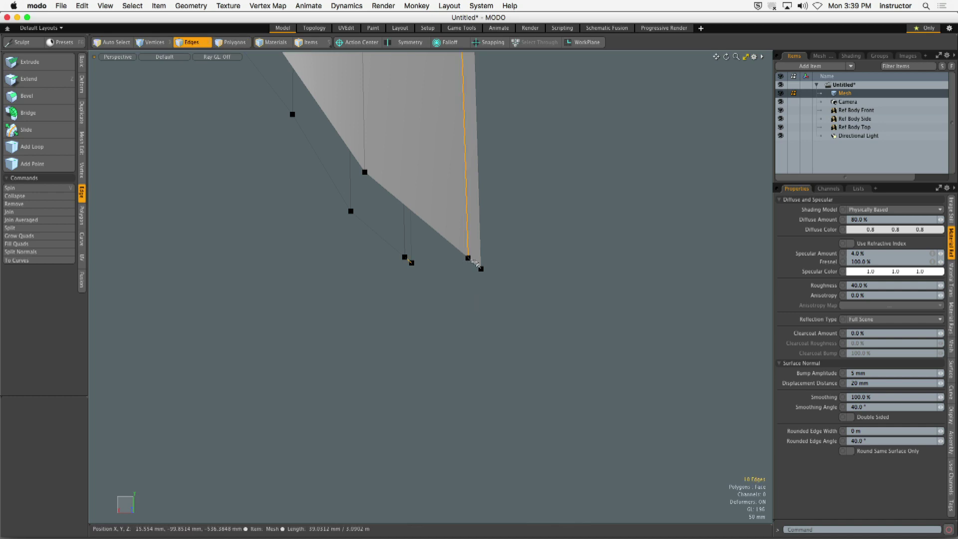
{"action": "left_click", "coordinate": [408, 260]}
{"action": "left_click_drag", "start_coordinate": [421, 277], "coordinate": [389, 249], "text": "alt"}
{"action": "left_click", "coordinate": [371, 252], "text": "shift"}
{"action": "left_click", "coordinate": [28, 113]}
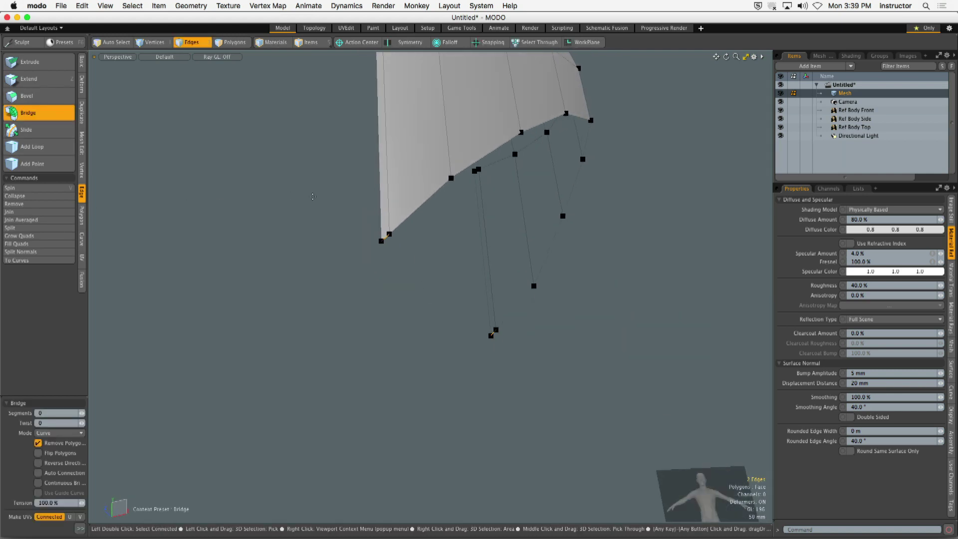
{"action": "left_click_drag", "start_coordinate": [209, 222], "coordinate": [373, 304], "text": "alt"}
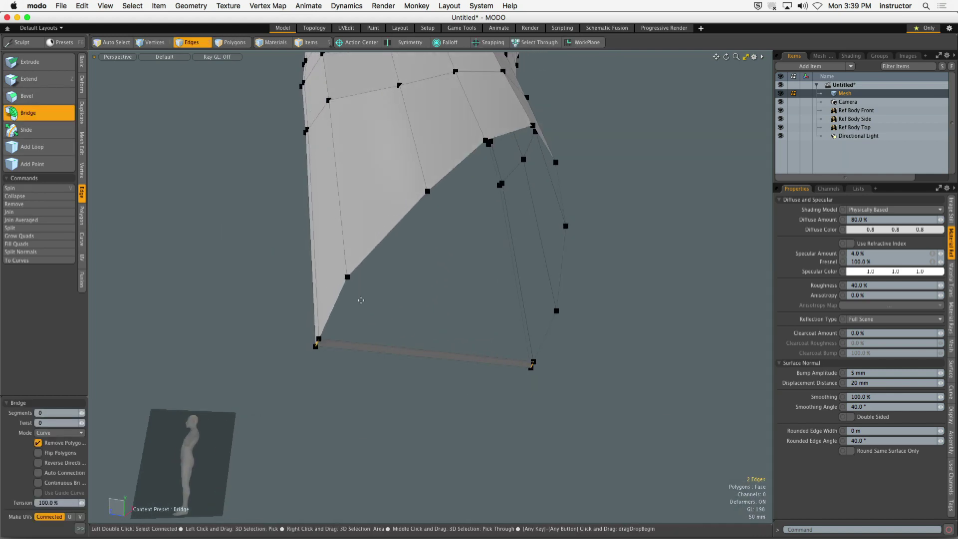
{"action": "key", "text": "space"}
{"action": "left_click", "coordinate": [351, 303]}
Use Edge Slice to cut across the crotch strip at its 50% midpoint
{"action": "left_click_drag", "start_coordinate": [320, 253], "coordinate": [337, 333], "text": "alt"}
{"action": "double_click", "coordinate": [341, 305]}
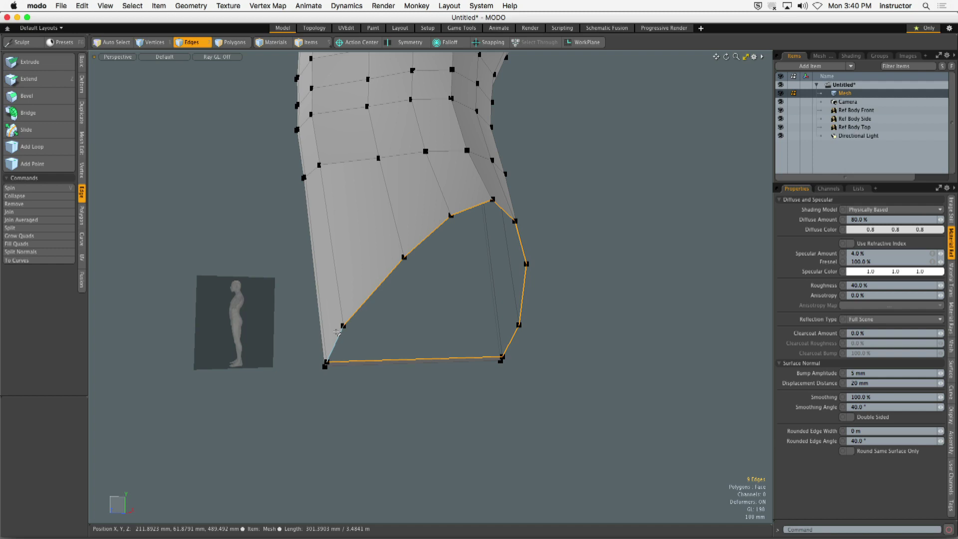
{"action": "left_click", "coordinate": [443, 347]}
{"action": "left_click_drag", "start_coordinate": [443, 347], "coordinate": [371, 286], "text": "alt"}
{"action": "left_click_drag", "start_coordinate": [369, 325], "coordinate": [381, 346], "text": "alt+shift"}
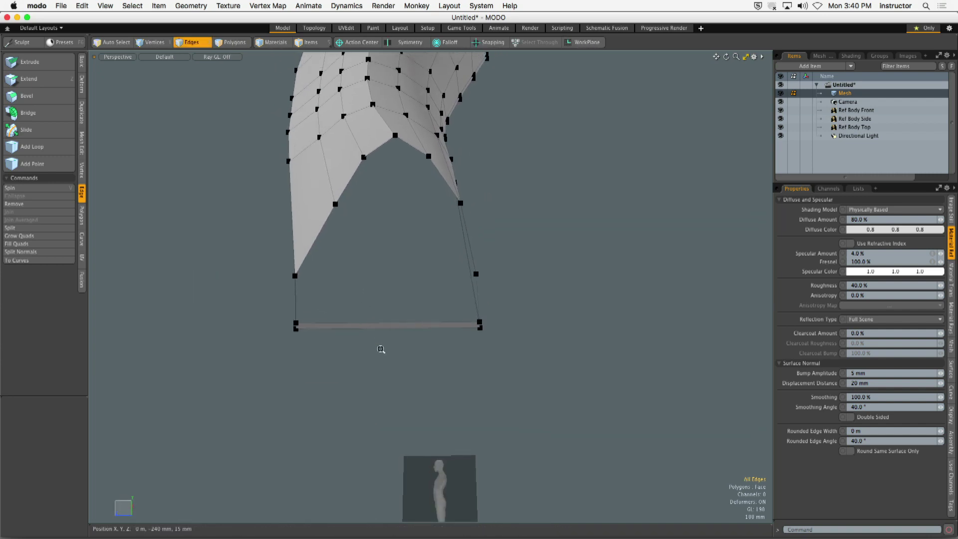
{"action": "scroll", "coordinate": [417, 385], "scroll_direction": "up", "scroll_amount": 3, "text": "alt+shift"}
{"action": "left_click_drag", "start_coordinate": [417, 386], "coordinate": [415, 373], "text": "alt"}
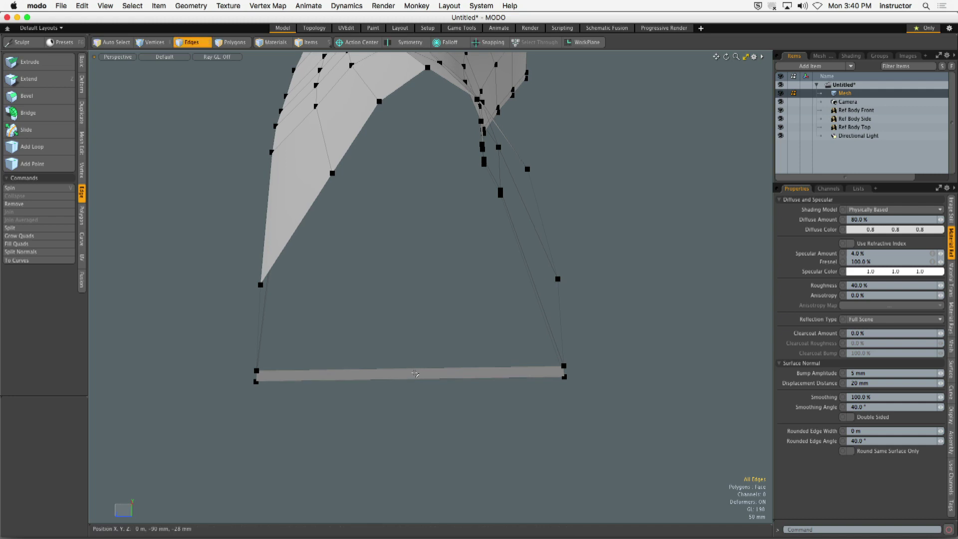
{"action": "key", "text": "c"}
{"action": "left_click", "coordinate": [410, 379], "text": "ctrl"}
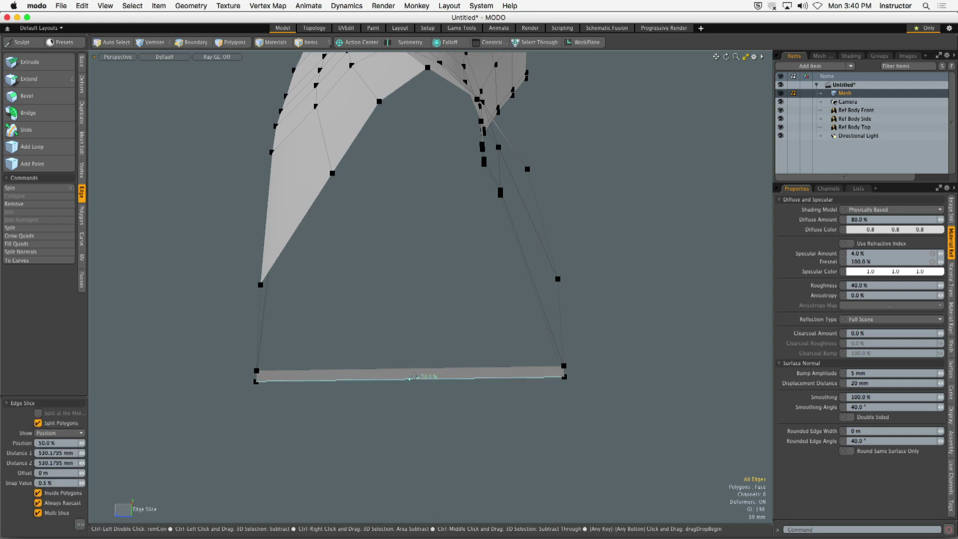
{"action": "left_click", "coordinate": [409, 369], "text": "ctrl"}
{"action": "key", "text": "q"}
Use Edge Slice to cut across the front half of the crotch strip at 50%
{"action": "left_click_drag", "start_coordinate": [417, 339], "coordinate": [436, 368], "text": "alt"}
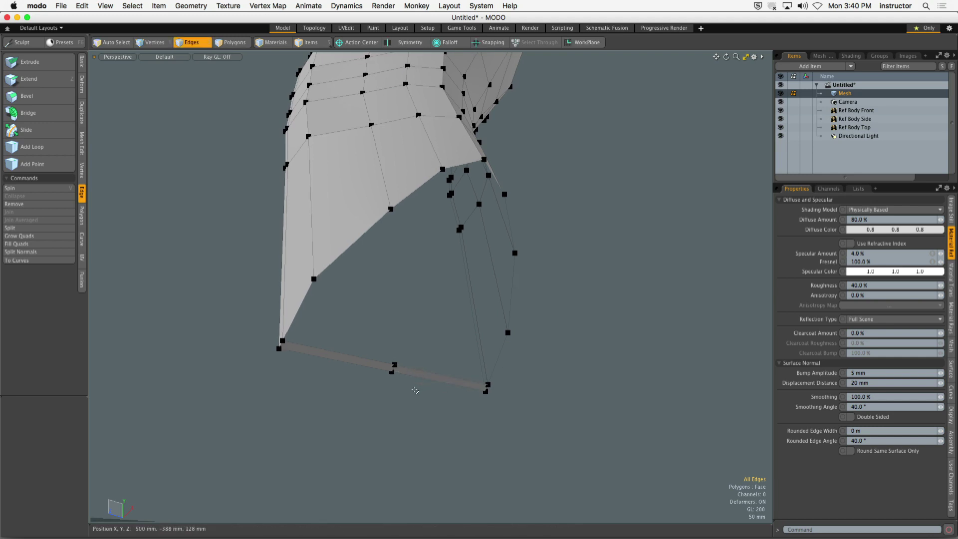
{"action": "double_click", "coordinate": [389, 367]}
{"action": "mouse_move", "coordinate": [394, 365]}
{"action": "left_mouse_down", "text": "alt"}
{"action": "mouse_move", "coordinate": [379, 325]}
{"action": "mouse_move", "coordinate": [397, 369]}
{"action": "left_mouse_up", "text": "alt"}
{"action": "left_click", "coordinate": [388, 345]}
{"action": "scroll", "coordinate": [389, 344], "scroll_direction": "up", "scroll_amount": 5}
{"action": "scroll", "coordinate": [398, 368], "scroll_direction": "down", "scroll_amount": 1}
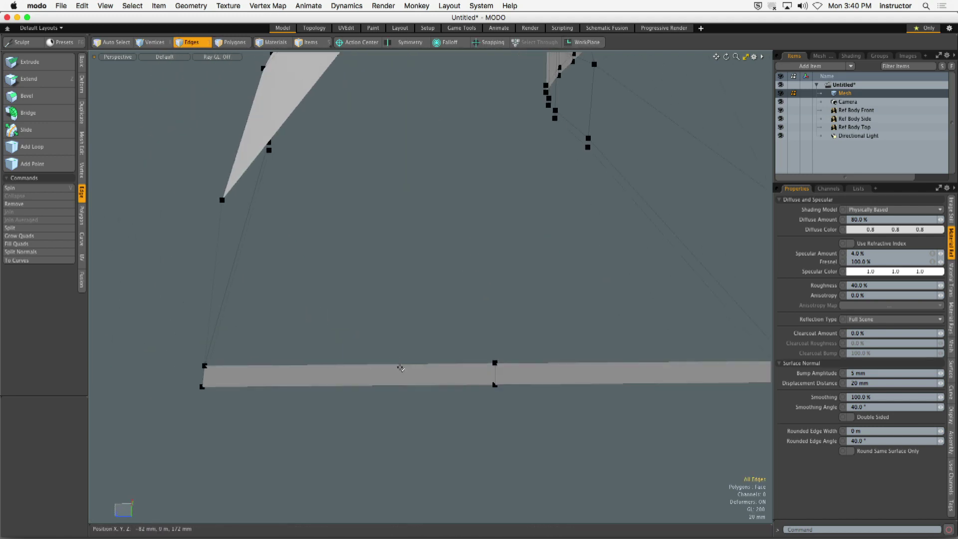
{"action": "key", "text": "c"}
{"action": "middle_click", "coordinate": [362, 386]}
{"action": "middle_click", "coordinate": [361, 365]}
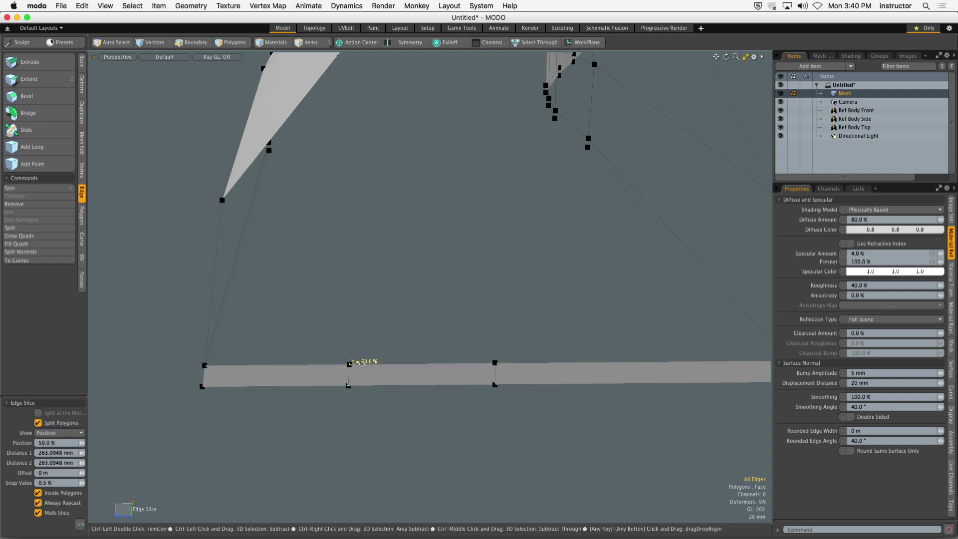
Use Edge Slice to cut across the back half of the crotch strip at 50%
{"action": "left_click_drag", "start_coordinate": [558, 379], "coordinate": [453, 378], "text": "alt+shift"}
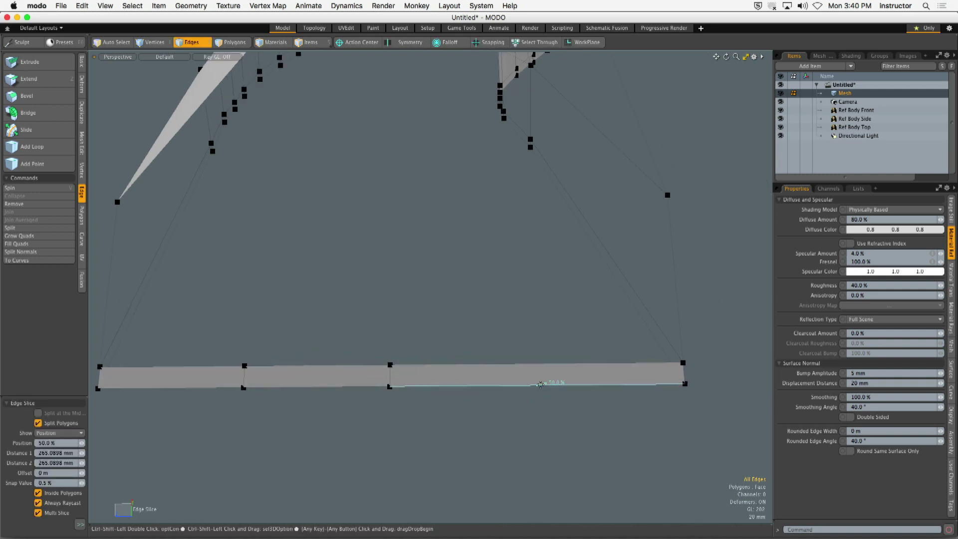
{"action": "left_click", "coordinate": [540, 385]}
{"action": "left_click", "coordinate": [536, 364]}
{"action": "key", "text": "space"}
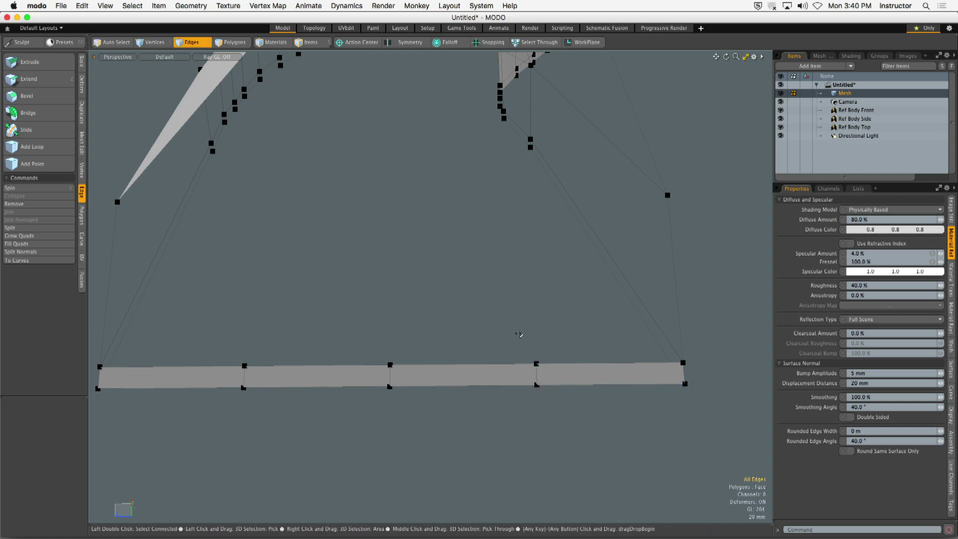
Select the border edge loop of the leg opening to examine its edges, then clear the selection
{"action": "left_click_drag", "start_coordinate": [519, 333], "coordinate": [359, 349], "text": "alt"}
{"action": "double_click", "coordinate": [418, 355]}
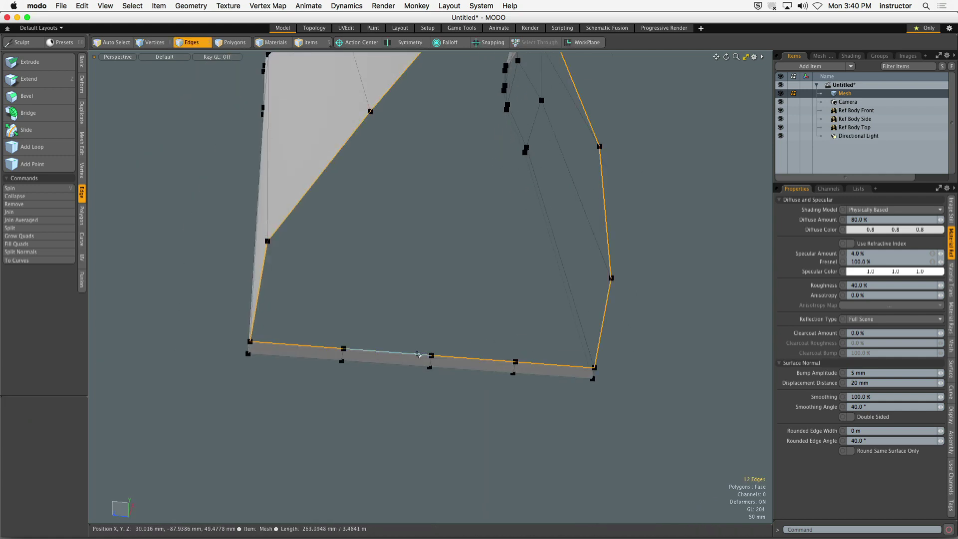
{"action": "left_click_drag", "start_coordinate": [418, 355], "coordinate": [460, 394], "text": "alt"}
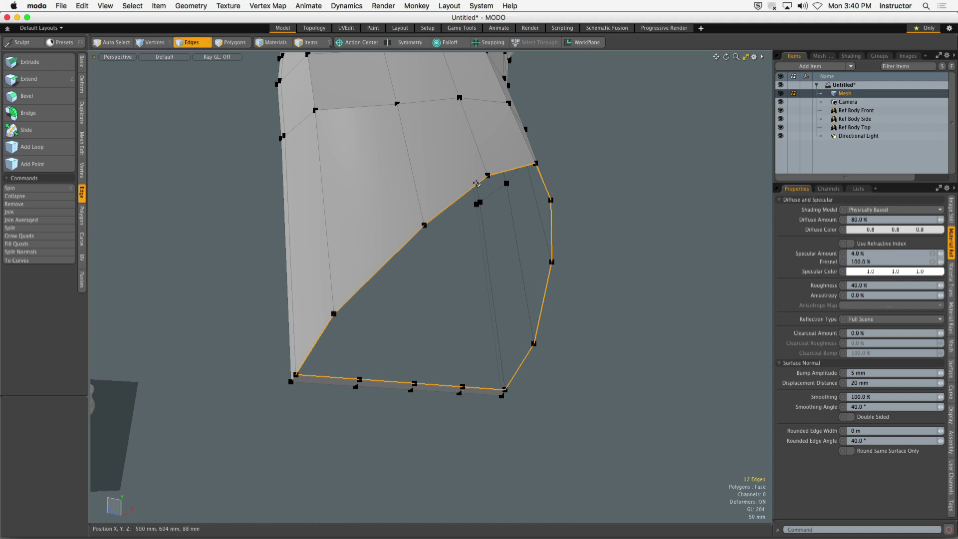
{"action": "left_click_drag", "start_coordinate": [381, 355], "coordinate": [385, 352], "text": "alt"}
{"action": "left_click", "coordinate": [385, 353]}
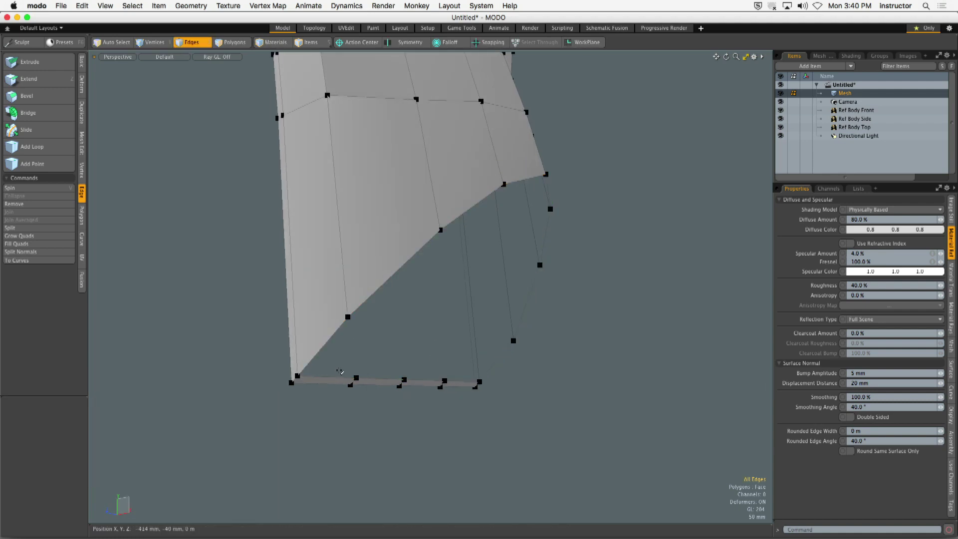
Select the crotch strip's three inner cross edges and lower them to curve the strip, with the middle edge lowest
{"action": "right_click_drag", "start_coordinate": [339, 371], "coordinate": [369, 397]}
{"action": "left_click_drag", "start_coordinate": [398, 404], "coordinate": [389, 372], "text": "alt"}
{"action": "right_click_drag", "start_coordinate": [389, 373], "coordinate": [417, 411], "text": "shift"}
{"action": "right_click_drag", "start_coordinate": [432, 369], "coordinate": [461, 430], "text": "shift"}
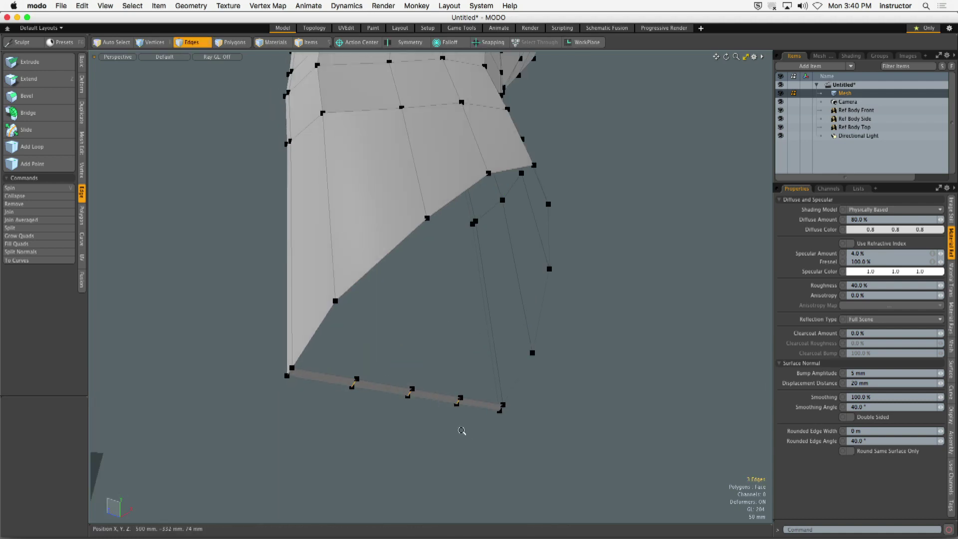
{"action": "left_click_drag", "start_coordinate": [461, 431], "coordinate": [402, 419], "text": "alt"}
{"action": "key", "text": "y"}
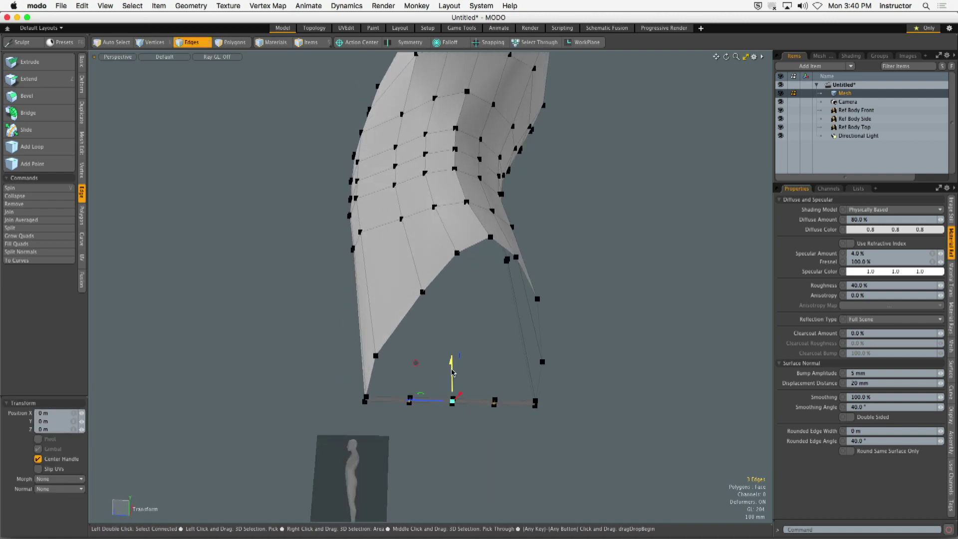
{"action": "left_click_drag", "start_coordinate": [452, 373], "coordinate": [418, 411]}
{"action": "key", "text": "q"}
{"action": "key", "text": "y"}
{"action": "key", "text": "q"}
Move the crotch strip's front cross edge down 75 mm and slightly forward
{"action": "left_click", "coordinate": [416, 413]}
{"action": "key", "text": "w"}
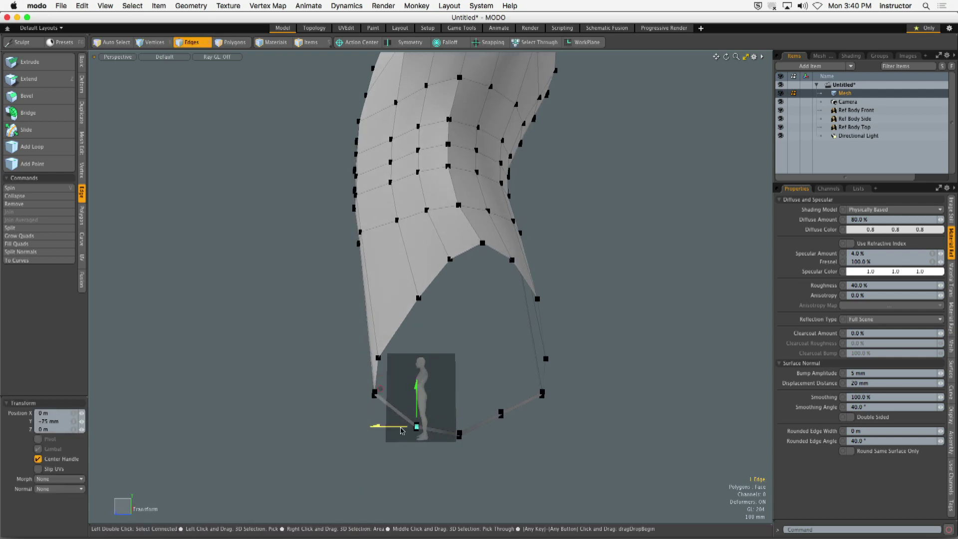
{"action": "key", "text": "q"}
Move the crotch strip's rear cross edge back 85 mm and lower it in the Right view to round the leg opening
{"action": "right_click_drag", "start_coordinate": [483, 372], "coordinate": [512, 419]}
{"action": "key", "text": "w"}
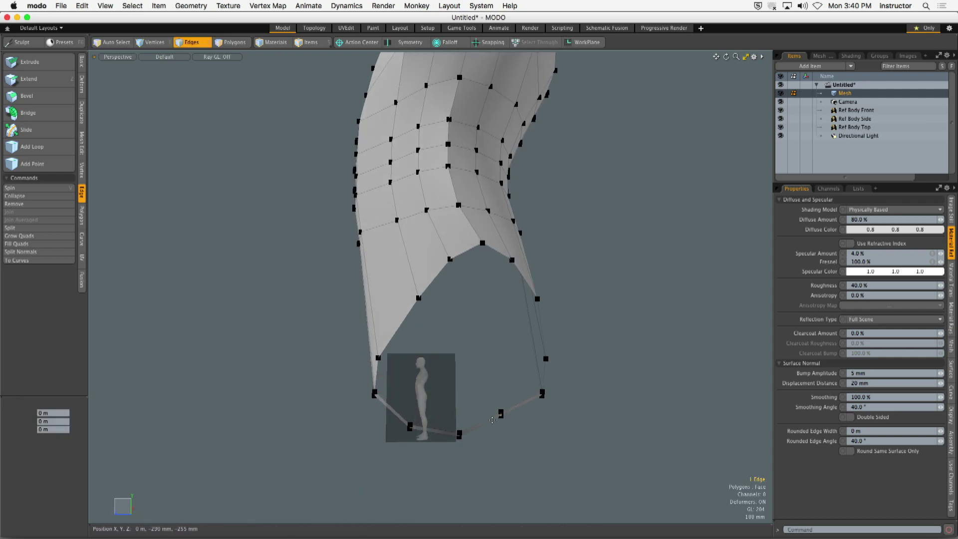
{"action": "left_click_drag", "start_coordinate": [486, 417], "coordinate": [464, 390]}
{"action": "key", "text": "ctrl+space"}
{"action": "left_click", "coordinate": [496, 405]}
{"action": "mouse_move", "coordinate": [464, 389]}
{"action": "left_mouse_down", "text": "alt+shift"}
{"action": "mouse_move", "coordinate": [445, 371]}
{"action": "mouse_move", "coordinate": [463, 394]}
{"action": "left_mouse_up", "text": "alt+shift"}
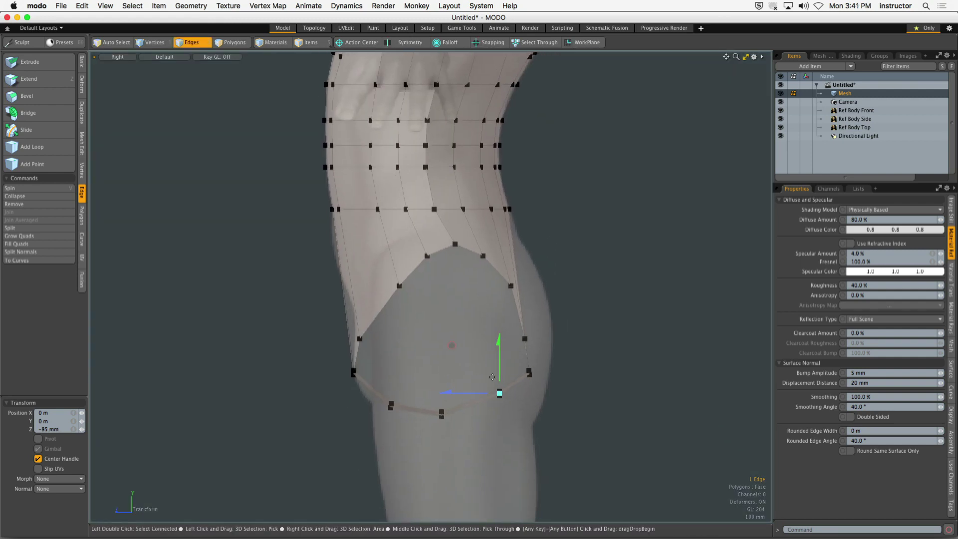
{"action": "left_click_drag", "start_coordinate": [499, 359], "coordinate": [499, 367]}
{"action": "key", "text": "space"}
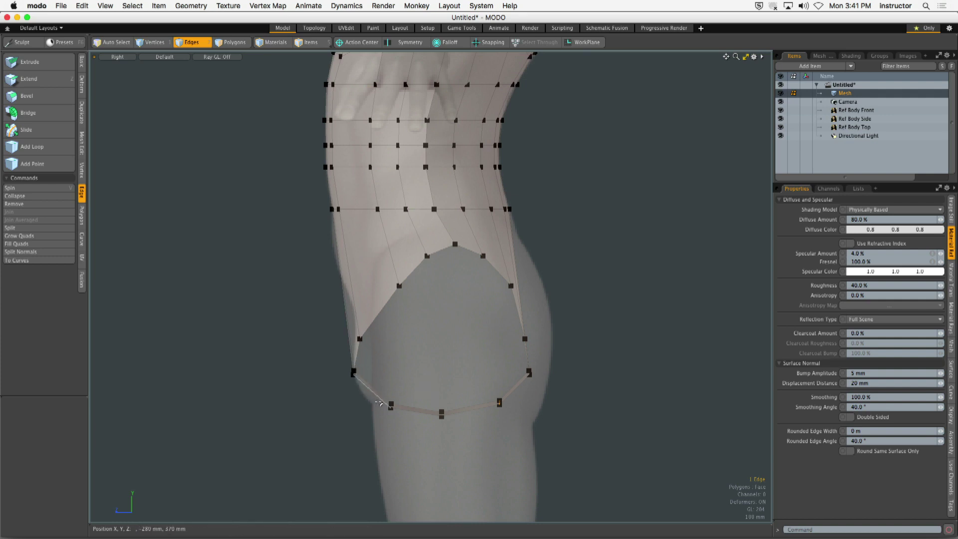
Move the leg opening's rear vertex above the crotch strip back 40 mm towards the buttock outline in the Right view
{"action": "left_click_drag", "start_coordinate": [351, 371], "coordinate": [378, 337], "text": "alt"}
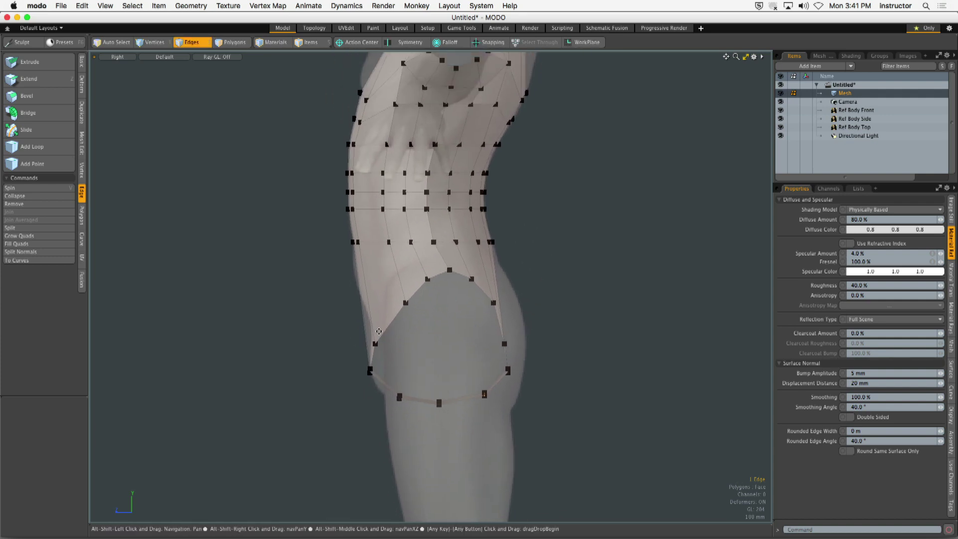
{"action": "scroll", "coordinate": [378, 337], "scroll_direction": "up", "scroll_amount": 5}
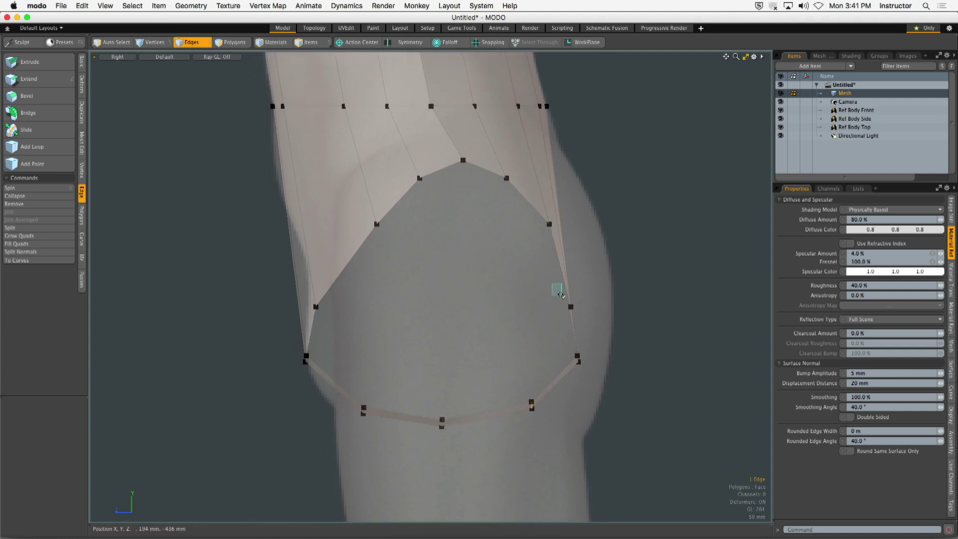
{"action": "left_click", "coordinate": [601, 322]}
{"action": "key", "text": "w"}
{"action": "key", "text": "1"}
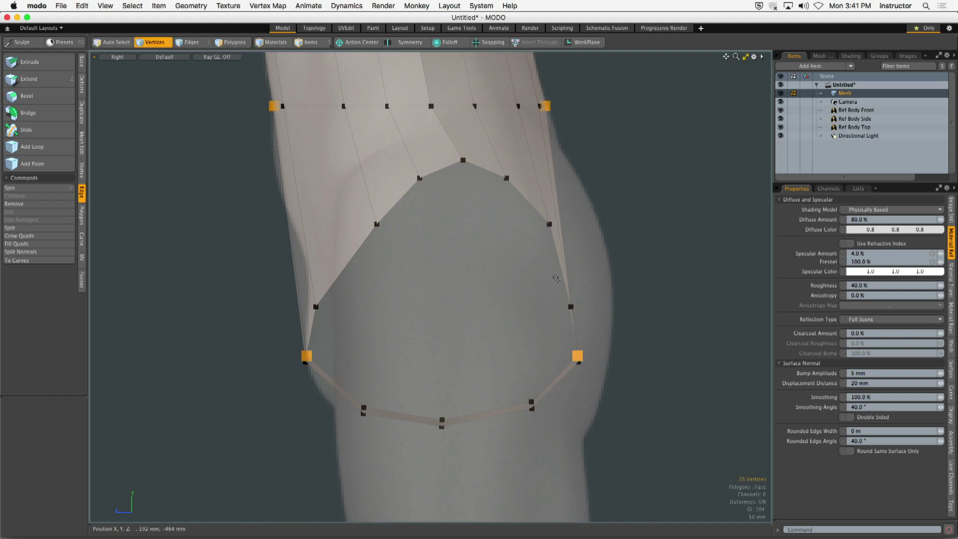
{"action": "left_click", "coordinate": [570, 306]}
{"action": "key", "text": "w"}
{"action": "left_click_drag", "start_coordinate": [523, 258], "coordinate": [535, 258]}
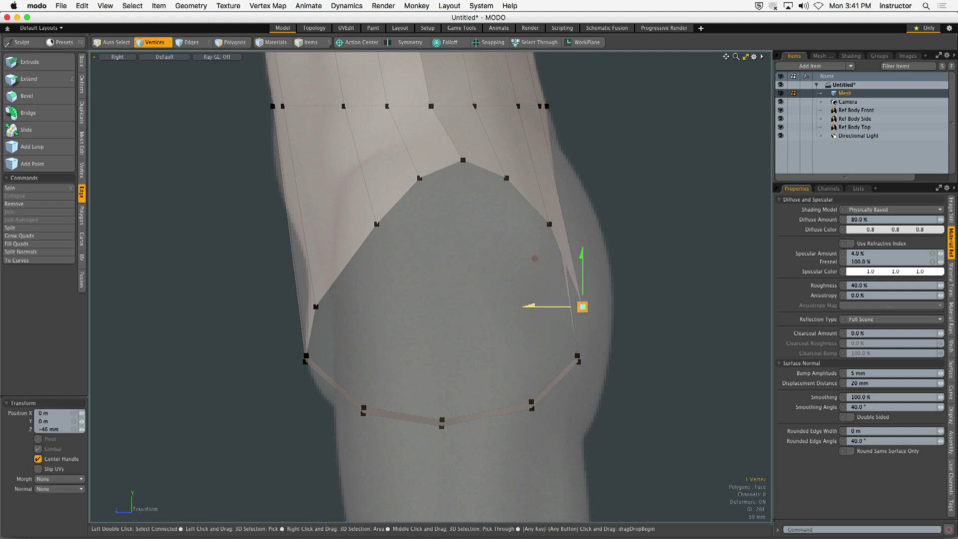
{"action": "key", "text": "space"}
In the Front view, move the overlapping outer vertices at the upper ends of the crotch strip outward to widen the crotch
{"action": "left_click_drag", "start_coordinate": [569, 314], "coordinate": [391, 348], "text": "alt"}
{"action": "double_click", "coordinate": [352, 359]}
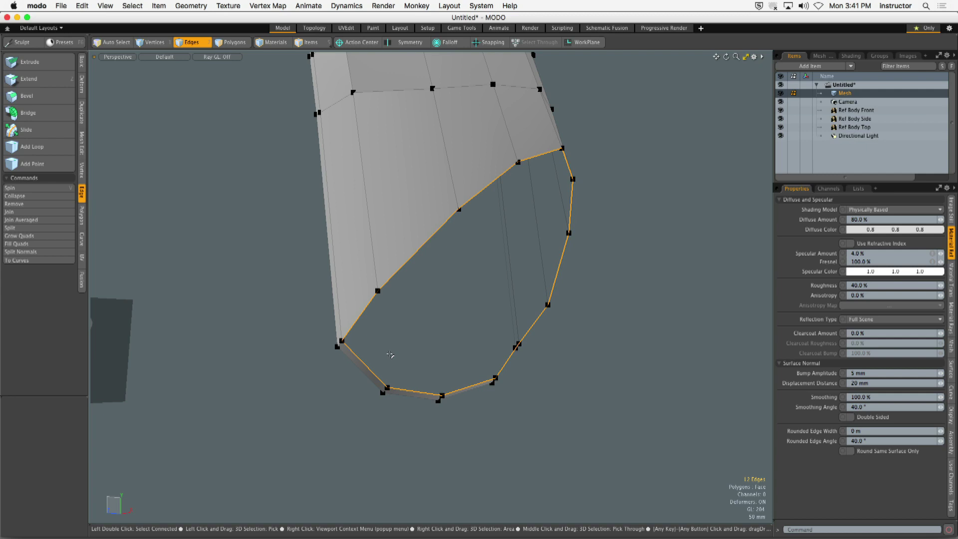
{"action": "key", "text": "ctrl+space"}
{"action": "left_click", "coordinate": [427, 297]}
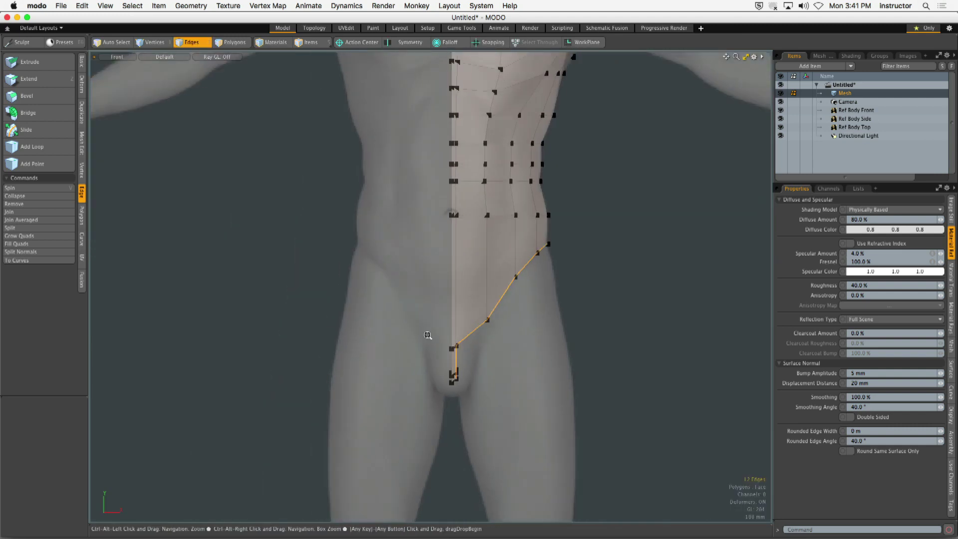
{"action": "scroll", "coordinate": [408, 274], "scroll_direction": "up", "scroll_amount": 3}
{"action": "scroll", "coordinate": [407, 278], "scroll_direction": "up", "scroll_amount": 5}
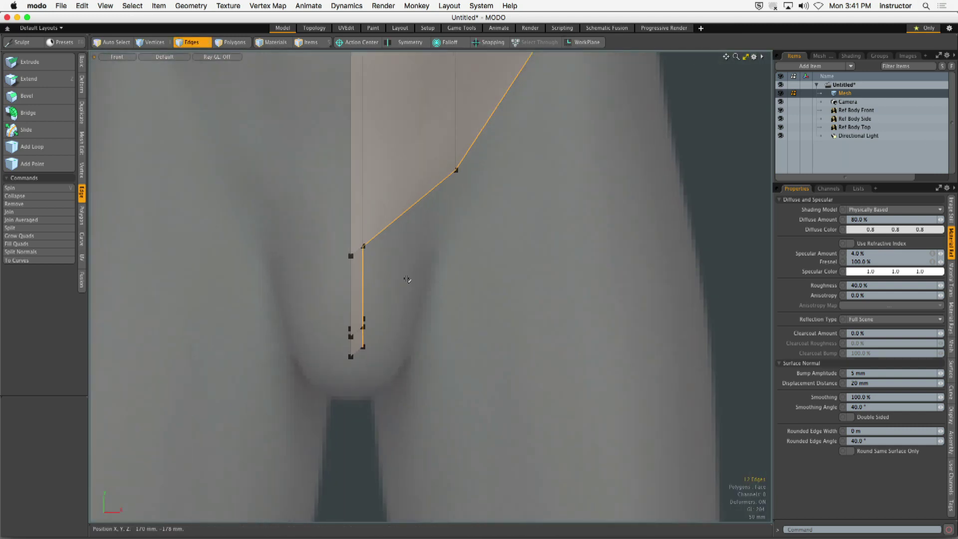
{"action": "key", "text": "1"}
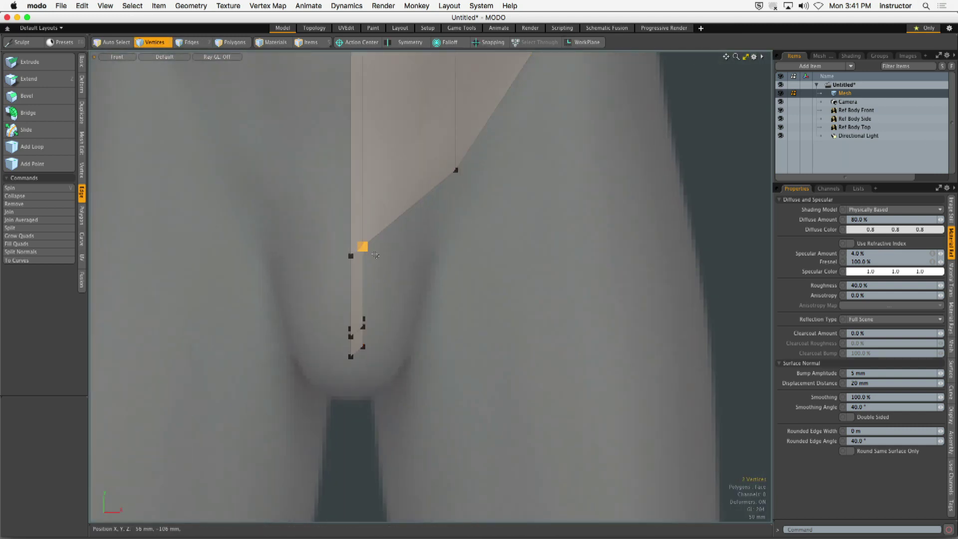
{"action": "right_click_drag", "start_coordinate": [392, 214], "coordinate": [354, 273]}
{"action": "key", "text": "w"}
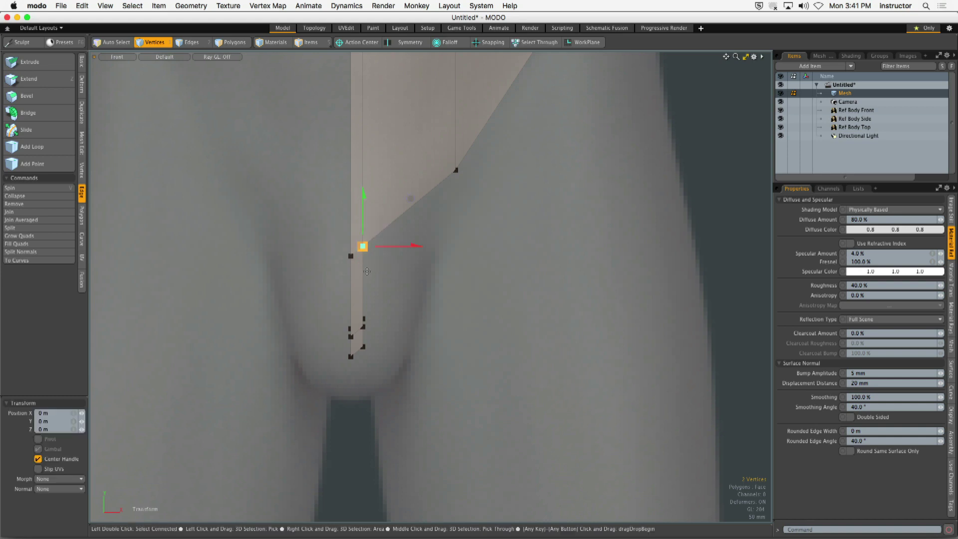
{"action": "left_click_drag", "start_coordinate": [399, 250], "coordinate": [447, 249]}
{"action": "key", "text": "space"}
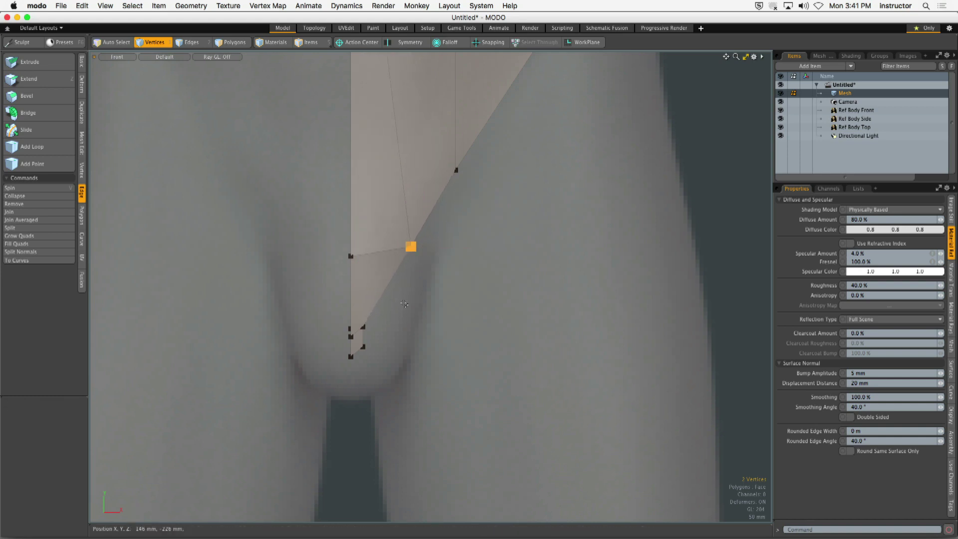
Select the lower outer vertices of the crotch strip and move them outward to widen its underside
{"action": "left_click_drag", "start_coordinate": [406, 299], "coordinate": [314, 265], "text": "alt"}
{"action": "key", "text": "2"}
{"action": "key", "text": "3"}
{"action": "left_click", "coordinate": [414, 329]}
{"action": "left_click", "coordinate": [434, 310], "text": "shift"}
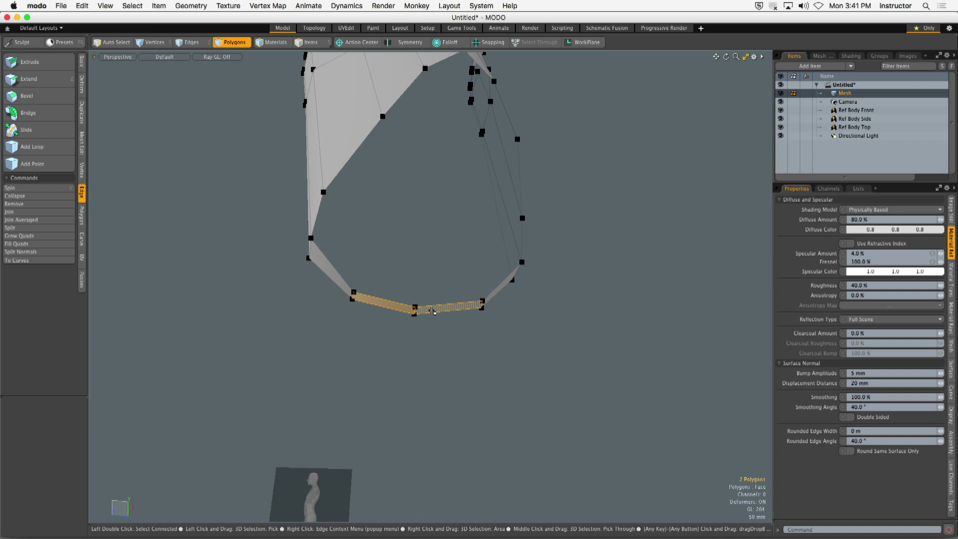
{"action": "left_click_drag", "start_coordinate": [433, 311], "coordinate": [406, 265], "text": "alt"}
{"action": "key", "text": "1"}
{"action": "left_click", "coordinate": [361, 239]}
{"action": "left_click", "coordinate": [364, 284], "text": "shift"}
{"action": "key", "text": "w"}
{"action": "left_click_drag", "start_coordinate": [414, 231], "coordinate": [432, 253]}
Move the leg opening's rear vertex above the crotch strip slightly outward along X
{"action": "left_click_drag", "start_coordinate": [426, 250], "coordinate": [389, 240], "text": "alt"}
{"action": "scroll", "coordinate": [398, 267], "scroll_direction": "down", "scroll_amount": 3}
{"action": "left_click", "coordinate": [430, 240]}
{"action": "key", "text": "w"}
{"action": "key", "text": "space"}
{"action": "key", "text": "w"}
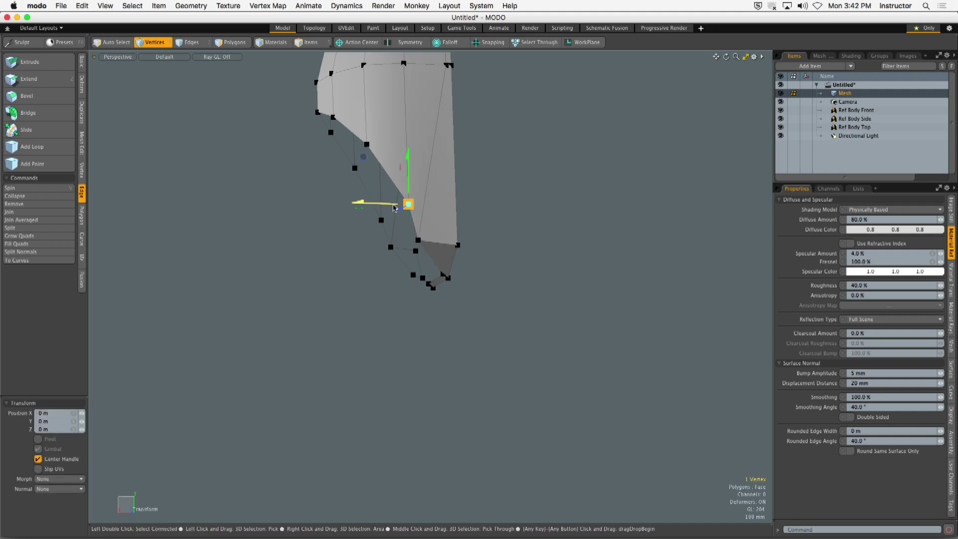
{"action": "left_click_drag", "start_coordinate": [394, 203], "coordinate": [383, 203]}
{"action": "key", "text": "space"}
Move the outer vertex at the crotch strip's rear end slightly outward along X
{"action": "left_click", "coordinate": [474, 189]}
{"action": "left_click_drag", "start_coordinate": [449, 189], "coordinate": [474, 189], "text": "alt"}
{"action": "key", "text": "1"}
{"action": "left_click", "coordinate": [441, 254]}
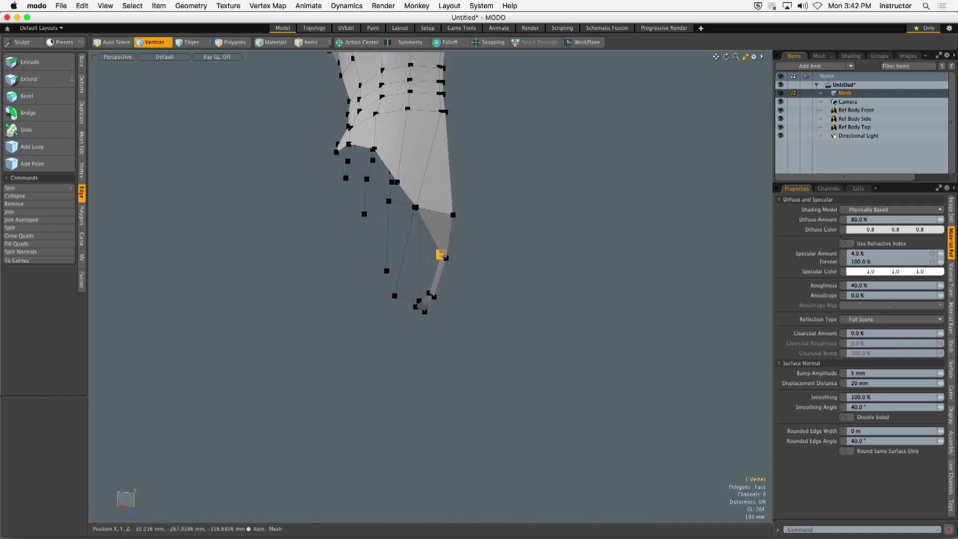
{"action": "key", "text": "w"}
{"action": "left_click_drag", "start_coordinate": [392, 247], "coordinate": [387, 247]}
{"action": "key", "text": "space"}
Toggle the subdivision preview on and off and examine the shape of the leg opening
{"action": "left_click", "coordinate": [497, 244]}
{"action": "left_click_drag", "start_coordinate": [497, 245], "coordinate": [440, 293], "text": "alt"}
{"action": "key", "text": "Tab"}
{"action": "key", "text": "Tab"}
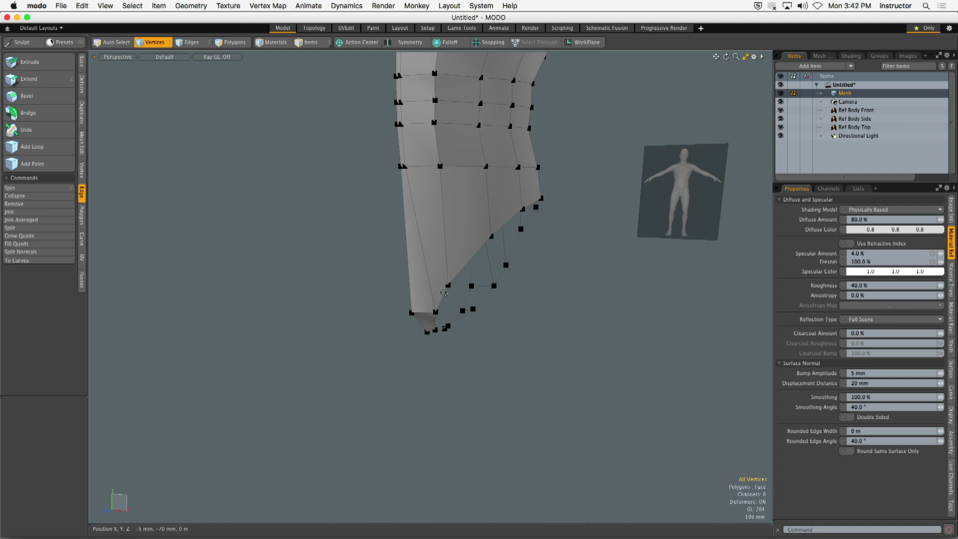
{"action": "key", "text": "alt"}
{"action": "left_click_drag", "start_coordinate": [522, 253], "coordinate": [492, 322], "text": "alt"}
{"action": "scroll", "coordinate": [493, 322], "scroll_direction": "down", "scroll_amount": 2}
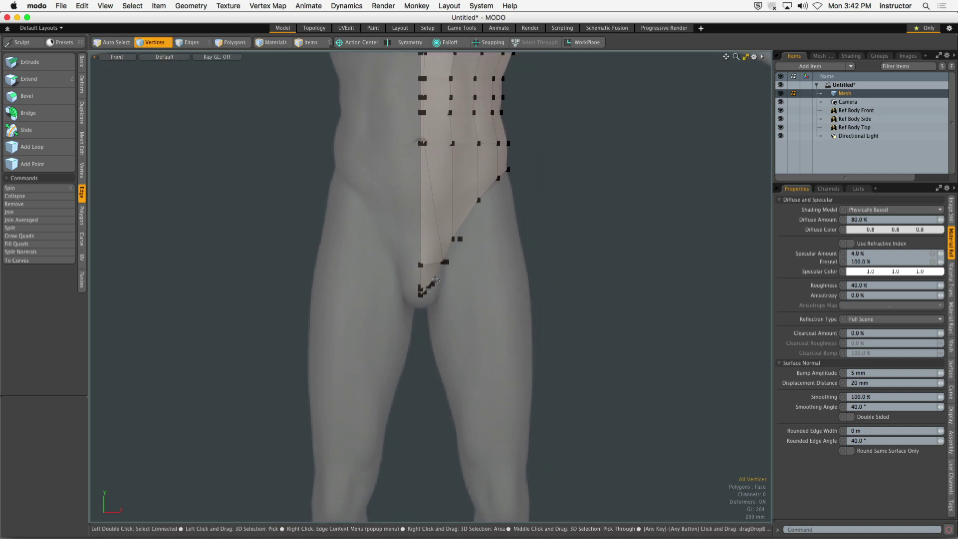
Examine the leg area and torso mesh against the reference images from the front and other orthographic views
{"action": "left_click_drag", "start_coordinate": [483, 246], "coordinate": [409, 224], "text": "alt+shift"}
{"action": "left_click_drag", "start_coordinate": [409, 224], "coordinate": [420, 302], "text": "ctrl+alt"}
{"action": "left_click_drag", "start_coordinate": [420, 302], "coordinate": [417, 272], "text": "alt"}
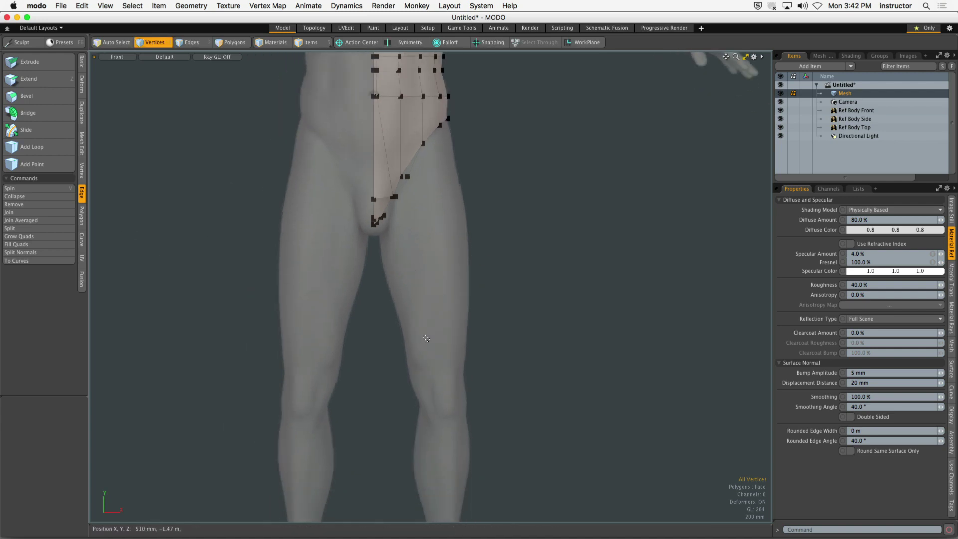
{"action": "key", "text": "ctrl+space"}
{"action": "left_click", "coordinate": [441, 272]}
{"action": "left_click_drag", "start_coordinate": [441, 272], "coordinate": [380, 251], "text": "alt"}
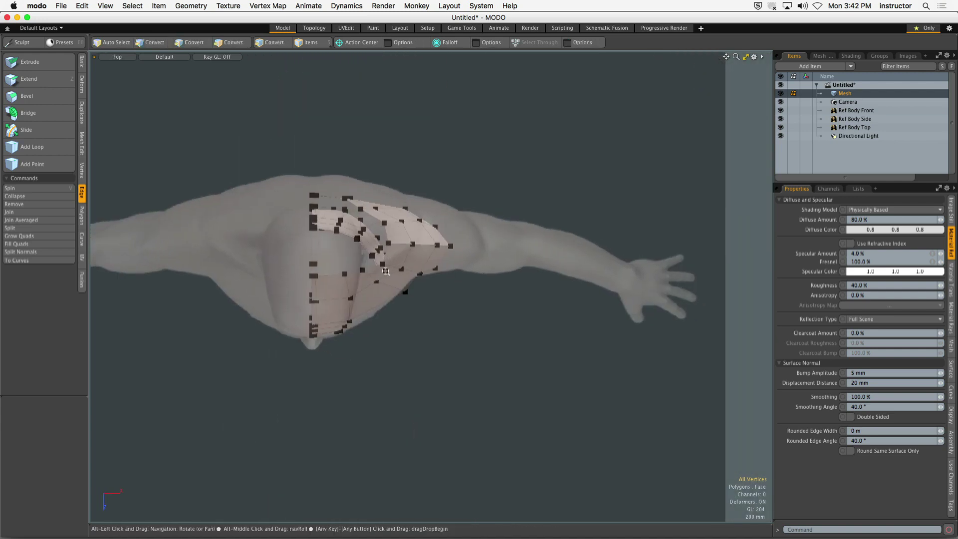
{"action": "key", "text": "ctrl+space"}
{"action": "left_click", "coordinate": [451, 276]}
{"action": "left_click_drag", "start_coordinate": [451, 277], "coordinate": [382, 260], "text": "alt"}
{"action": "key", "text": "ctrl+space"}
{"action": "left_click", "coordinate": [421, 250]}
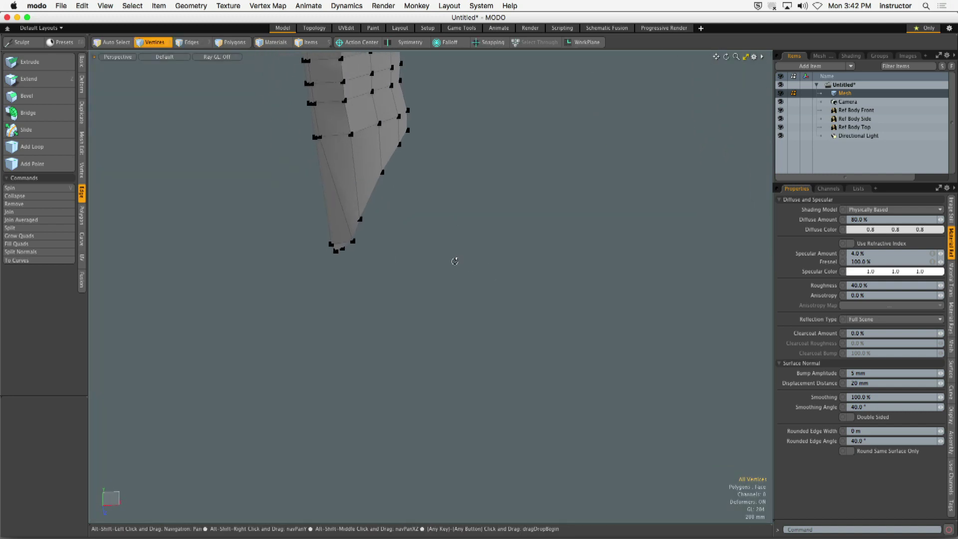
Draw a flat 12-sided cylinder disc with a radius of about 369 mm below the torso and select its polygon
{"action": "left_click", "coordinate": [81, 63]}
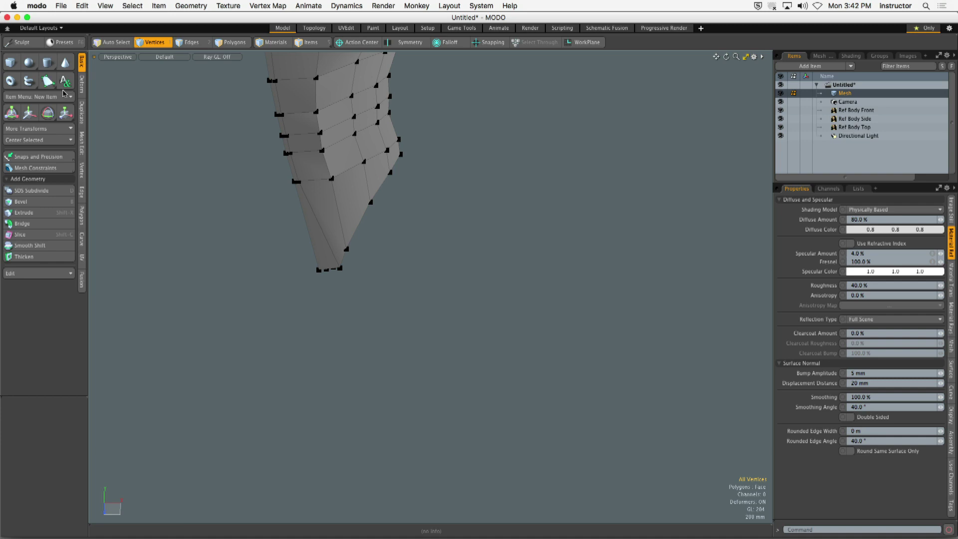
{"action": "left_click", "coordinate": [48, 62]}
{"action": "left_click", "coordinate": [50, 469]}
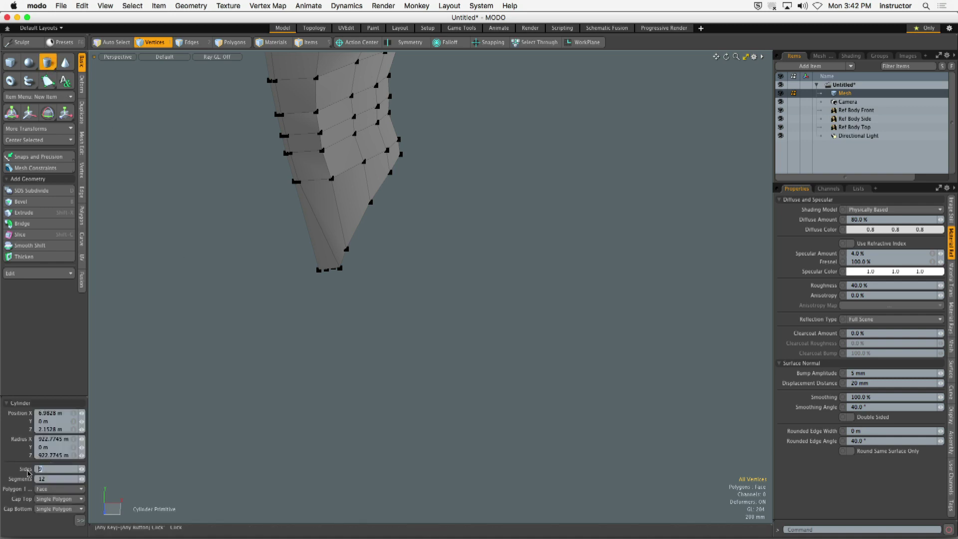
{"action": "type", "text": "12"}
{"action": "left_click_drag", "start_coordinate": [436, 314], "coordinate": [410, 338], "text": "alt"}
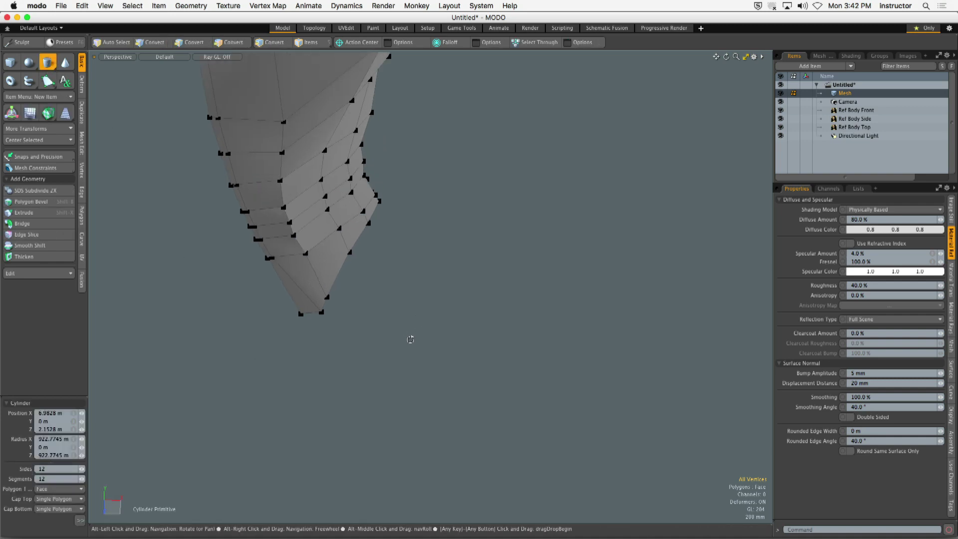
{"action": "left_click", "coordinate": [440, 329]}
{"action": "left_click_drag", "start_coordinate": [478, 367], "coordinate": [511, 379]}
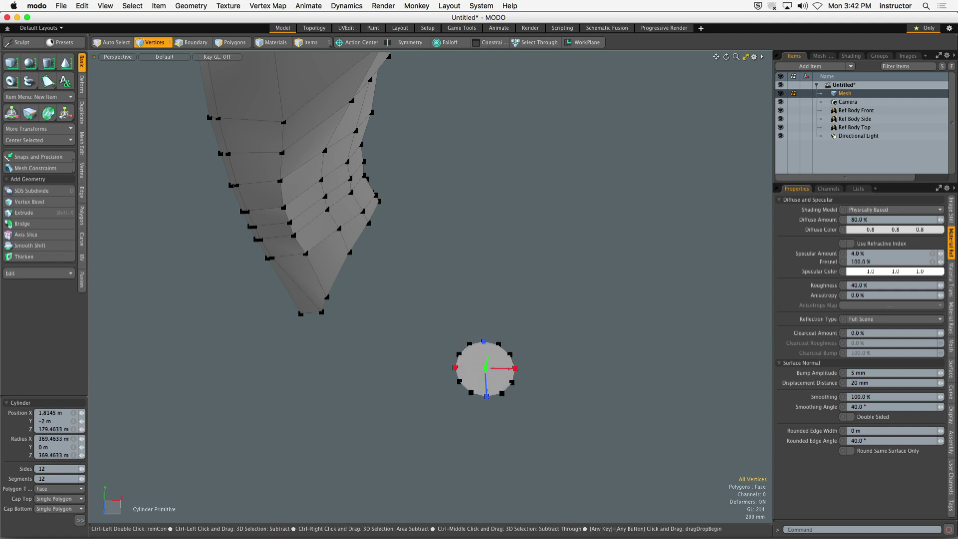
{"action": "key", "text": "space"}
{"action": "key", "text": "space"}
{"action": "key", "text": "space"}
In the Front view, move the disc onto the upper thigh just below the crotch and scale it to the thigh's width
{"action": "key", "text": "ctrl+space"}
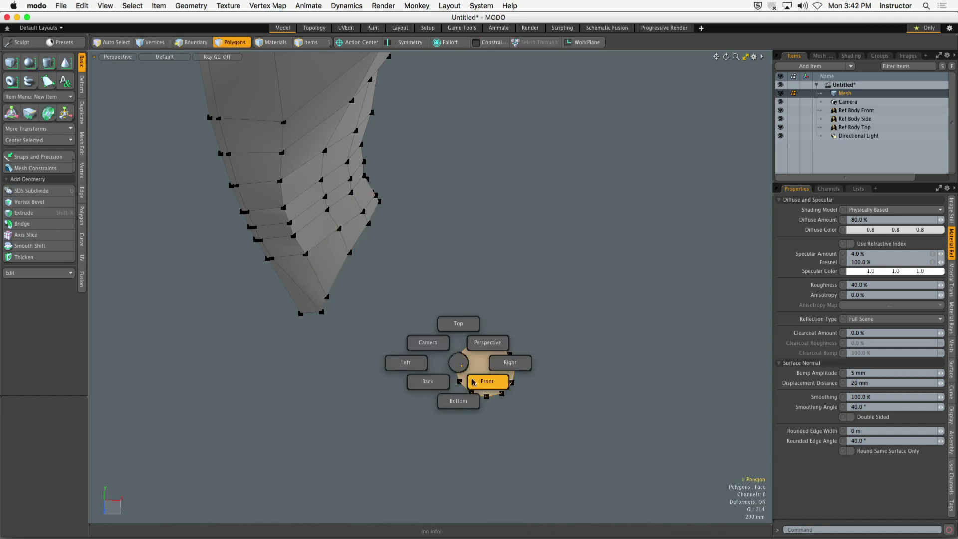
{"action": "left_click", "coordinate": [466, 375]}
{"action": "key", "text": "w"}
{"action": "left_click_drag", "start_coordinate": [554, 237], "coordinate": [428, 81]}
{"action": "scroll", "coordinate": [448, 155], "scroll_direction": "up", "scroll_amount": 3}
{"action": "left_click_drag", "start_coordinate": [352, 164], "coordinate": [353, 197]}
{"action": "key", "text": "r"}
{"action": "left_click_drag", "start_coordinate": [353, 234], "coordinate": [369, 237]}
{"action": "key", "text": "w"}
{"action": "key", "text": "r"}
{"action": "key", "text": "q"}
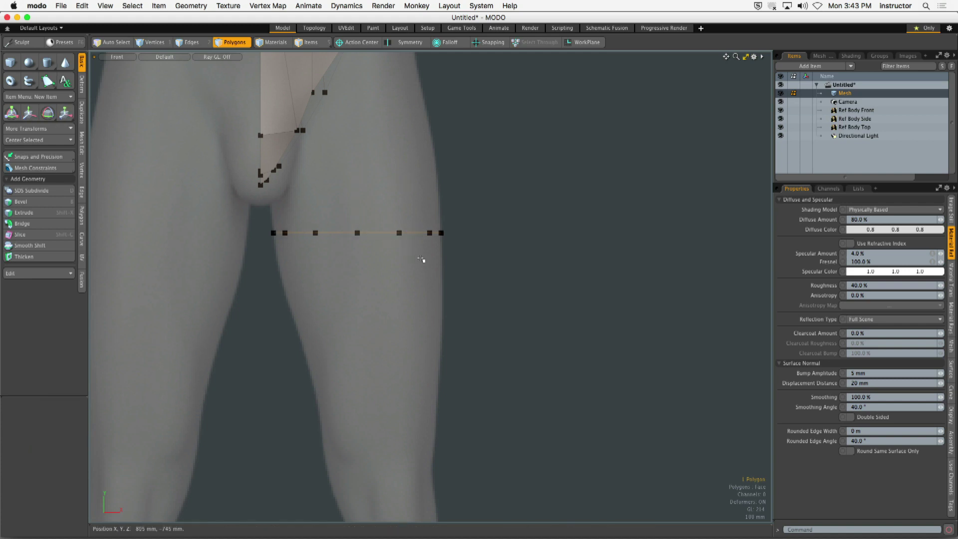
In the Right view, move the disc back along Z to line it up with the thigh in the side reference
{"action": "left_click_drag", "start_coordinate": [423, 259], "coordinate": [405, 260], "text": "ctrl+alt"}
{"action": "left_click_drag", "start_coordinate": [405, 260], "coordinate": [420, 269], "text": "alt"}
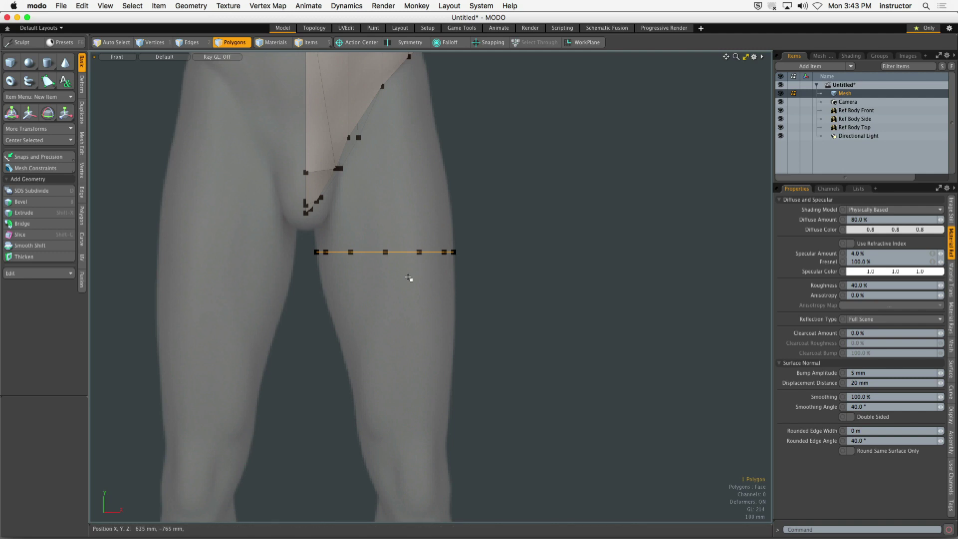
{"action": "key", "text": "w"}
{"action": "left_click_drag", "start_coordinate": [419, 278], "coordinate": [434, 280], "text": "ctrl+alt"}
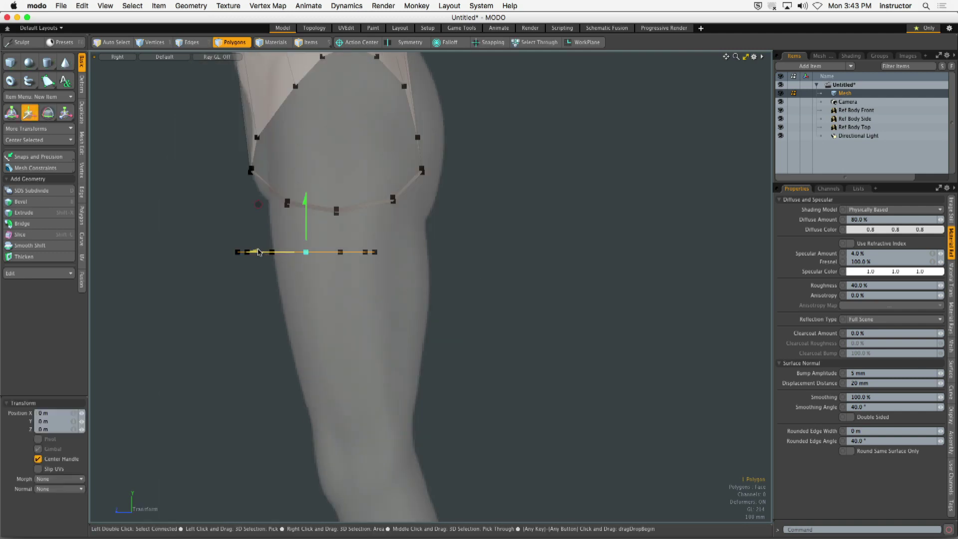
{"action": "left_click_drag", "start_coordinate": [258, 252], "coordinate": [489, 272]}
{"action": "key", "text": "r"}
{"action": "key", "text": "w"}
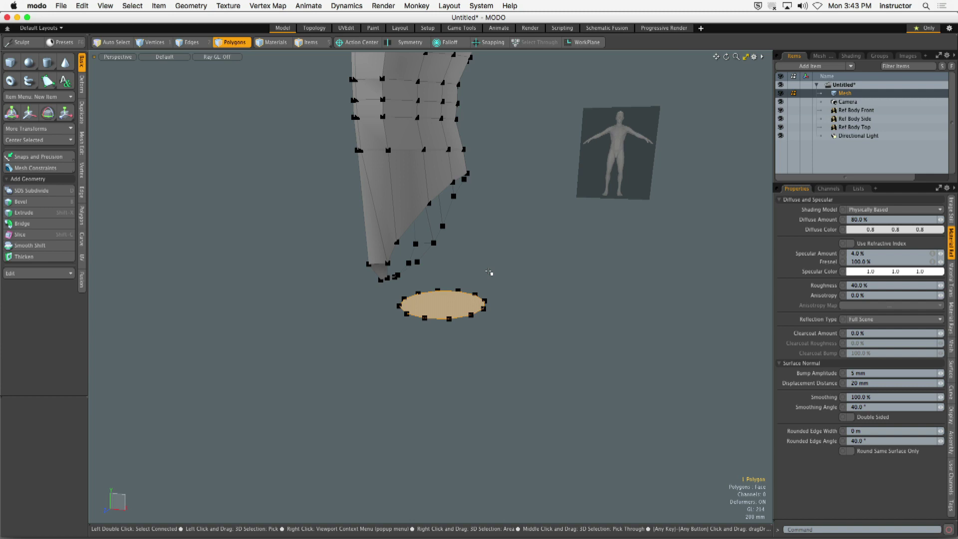
Highlight vertical edge loops on the torso and edges around the crotch to examine how they run into the leg opening
{"action": "mouse_move", "coordinate": [489, 272]}
{"action": "left_mouse_down", "text": "alt"}
{"action": "mouse_move", "coordinate": [359, 214]}
{"action": "mouse_move", "coordinate": [313, 246]}
{"action": "mouse_move", "coordinate": [311, 157]}
{"action": "mouse_move", "coordinate": [299, 290]}
{"action": "mouse_move", "coordinate": [290, 294]}
{"action": "mouse_move", "coordinate": [374, 184]}
{"action": "mouse_move", "coordinate": [419, 192]}
{"action": "mouse_move", "coordinate": [381, 201]}
{"action": "mouse_move", "coordinate": [412, 232]}
{"action": "mouse_move", "coordinate": [438, 310]}
{"action": "mouse_move", "coordinate": [306, 317]}
{"action": "mouse_move", "coordinate": [449, 314]}
{"action": "mouse_move", "coordinate": [399, 318]}
{"action": "left_mouse_up", "text": "alt"}
{"action": "key", "text": "1"}
{"action": "key", "text": "2"}
{"action": "double_click", "coordinate": [347, 220]}
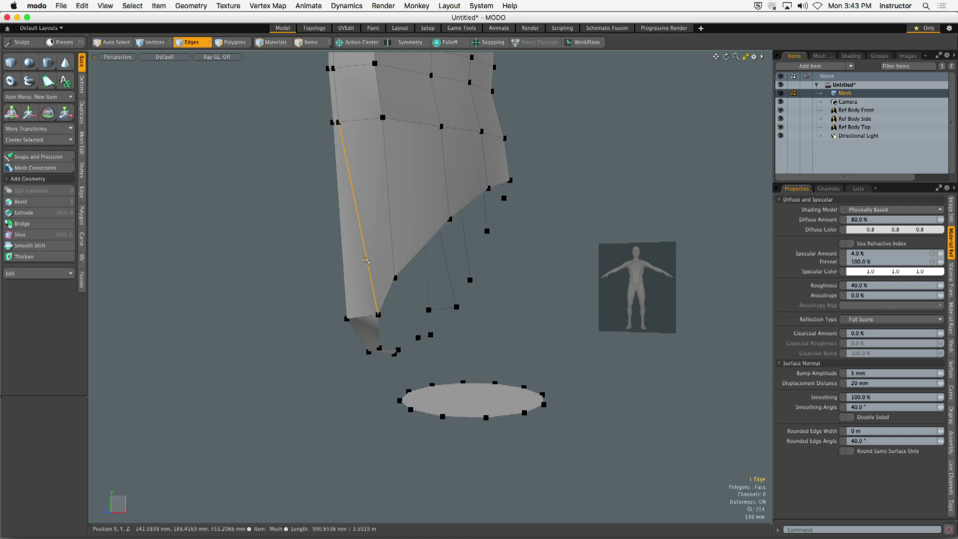
{"action": "left_click_drag", "start_coordinate": [347, 220], "coordinate": [354, 320], "text": "alt"}
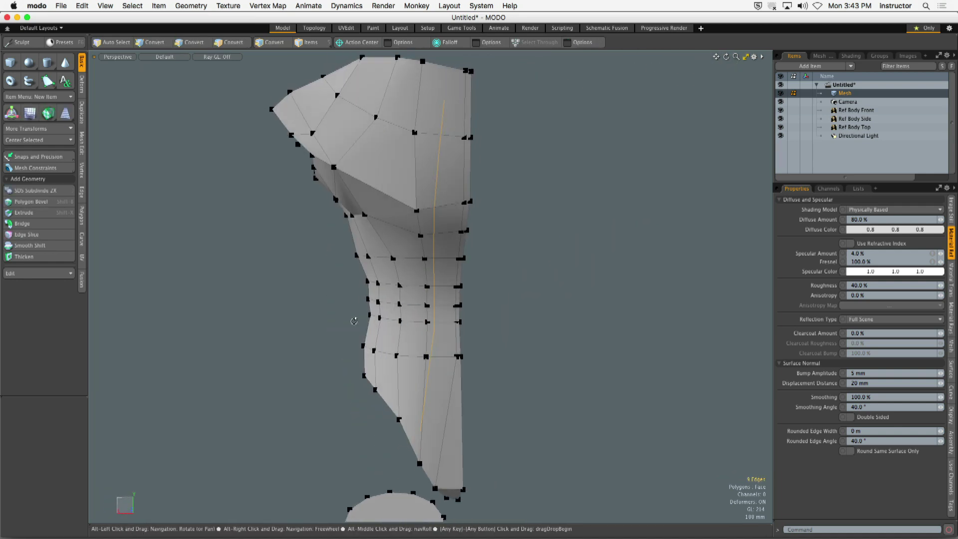
{"action": "double_click", "coordinate": [470, 154]}
{"action": "left_click_drag", "start_coordinate": [470, 155], "coordinate": [310, 277], "text": "alt"}
{"action": "left_click", "coordinate": [382, 273]}
{"action": "left_click", "coordinate": [388, 371], "text": "shift"}
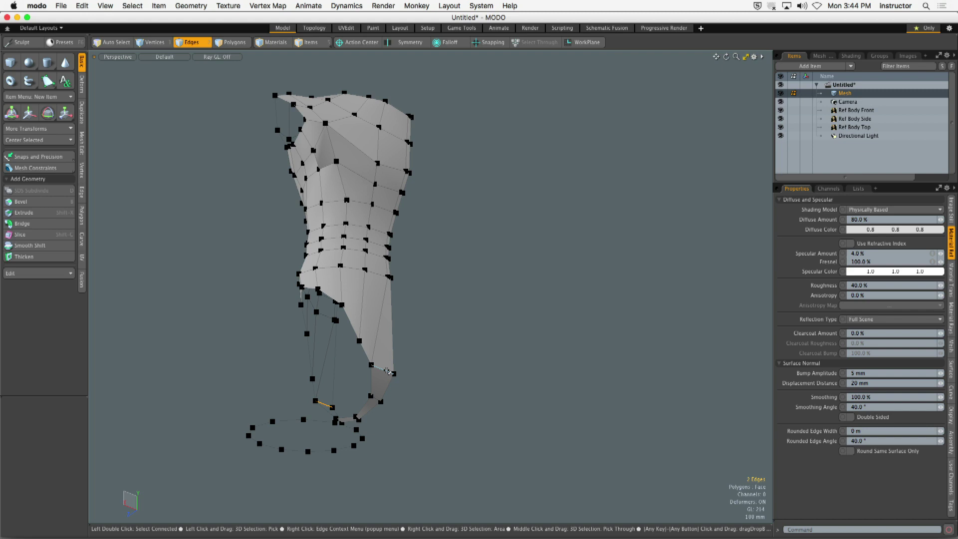
{"action": "key", "text": "3"}
{"action": "left_click_drag", "start_coordinate": [394, 384], "coordinate": [342, 321], "text": "ctrl+alt"}
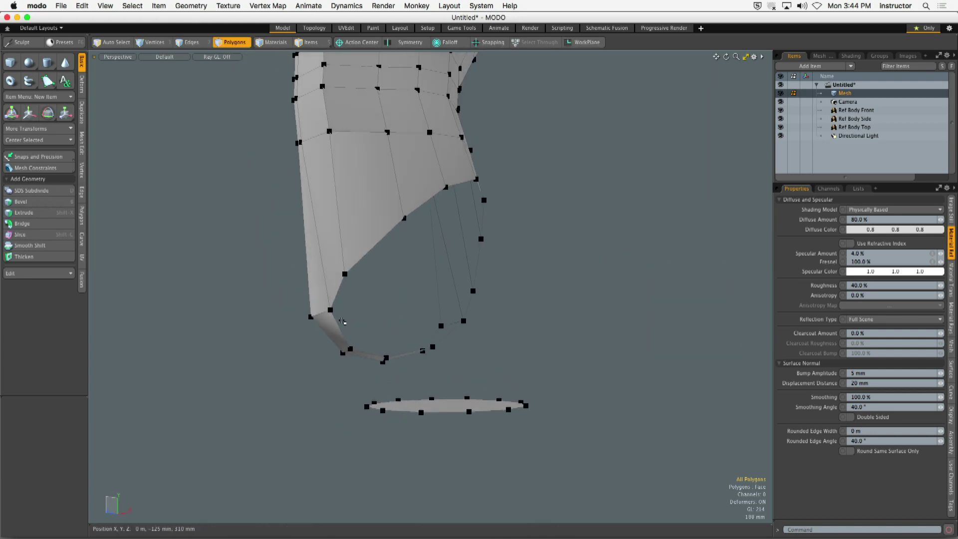
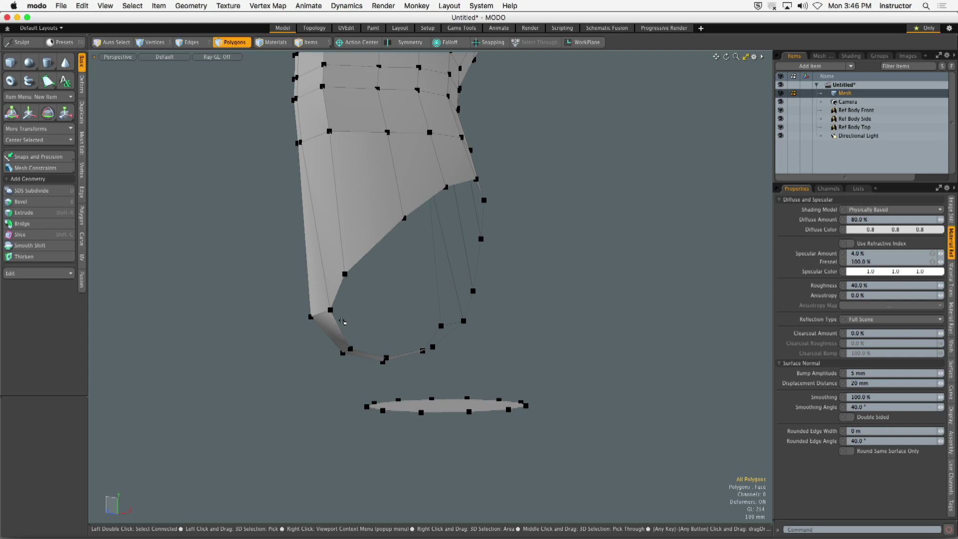
Select the leg opening's border edge loop together with the disc's outer edge loop
{"action": "left_click_drag", "start_coordinate": [395, 331], "coordinate": [368, 263], "text": "alt"}
{"action": "left_click", "coordinate": [445, 418]}
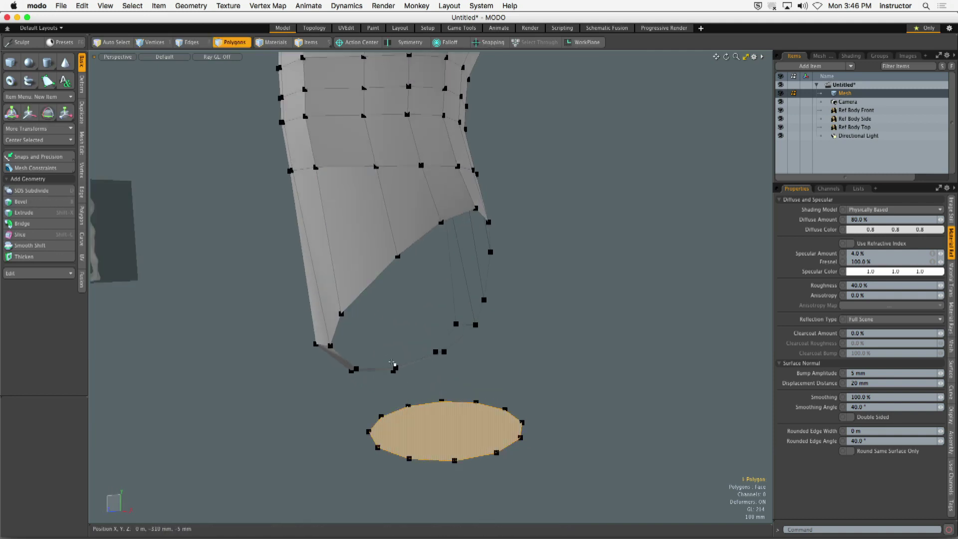
{"action": "left_click_drag", "start_coordinate": [431, 376], "coordinate": [405, 356], "text": "alt"}
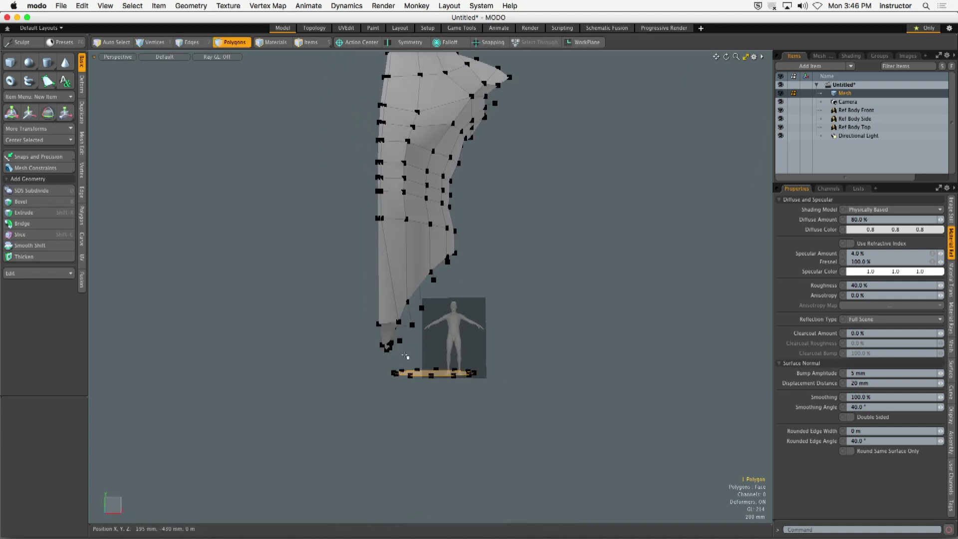
{"action": "left_click_drag", "start_coordinate": [408, 360], "coordinate": [356, 357], "text": "alt"}
{"action": "key", "text": "2"}
{"action": "double_click", "coordinate": [418, 387], "text": "shift"}
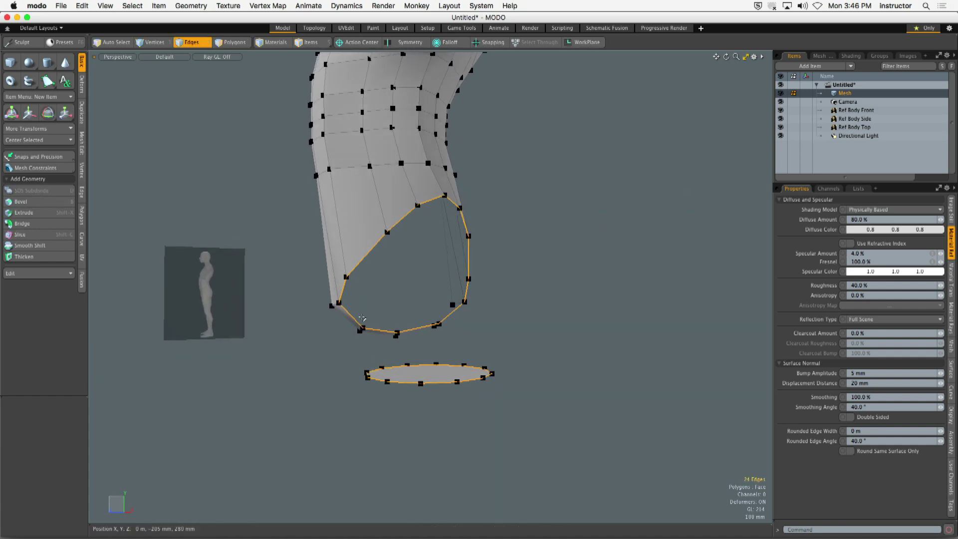
{"action": "double_click", "coordinate": [382, 331]}
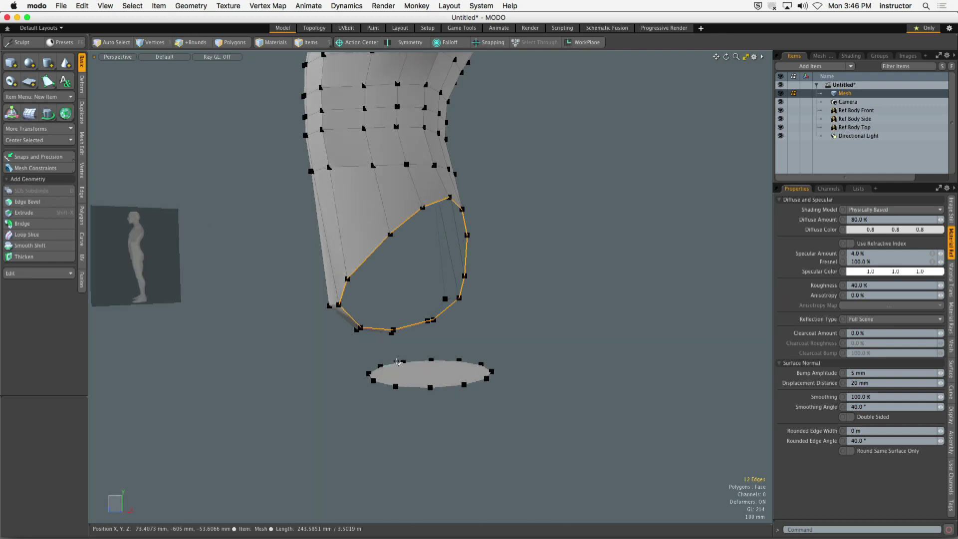
{"action": "double_click", "coordinate": [404, 369], "text": "shift"}
Try to bridge the leg opening's border loop to the disc's rim with 0 segments and compare it with the front reference
{"action": "left_click_drag", "start_coordinate": [403, 369], "coordinate": [128, 258], "text": "alt"}
{"action": "left_click", "coordinate": [54, 224]}
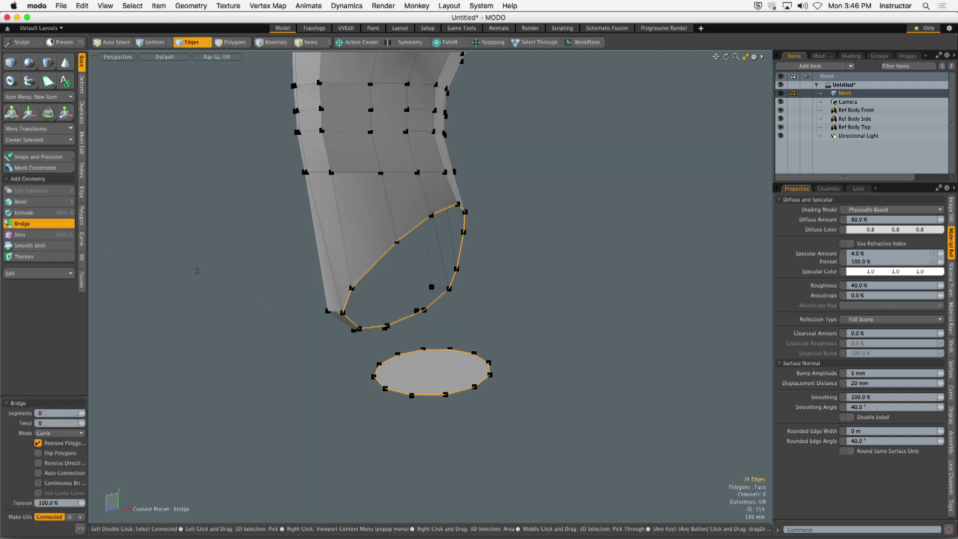
{"action": "left_click_drag", "start_coordinate": [224, 271], "coordinate": [347, 288], "text": "alt"}
{"action": "key", "text": "ctrl+space"}
{"action": "left_click", "coordinate": [408, 348]}
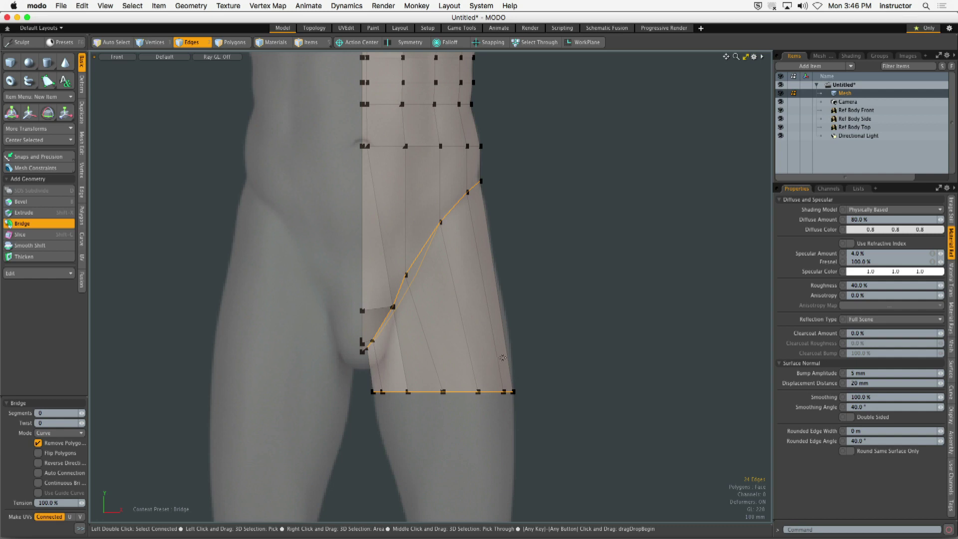
Undo the bridge between the leg opening and the disc and return to the Perspective view
{"action": "key", "text": "super+z"}
{"action": "key", "text": "super+z"}
{"action": "key", "text": "ctrl+space"}
{"action": "left_click", "coordinate": [500, 302]}
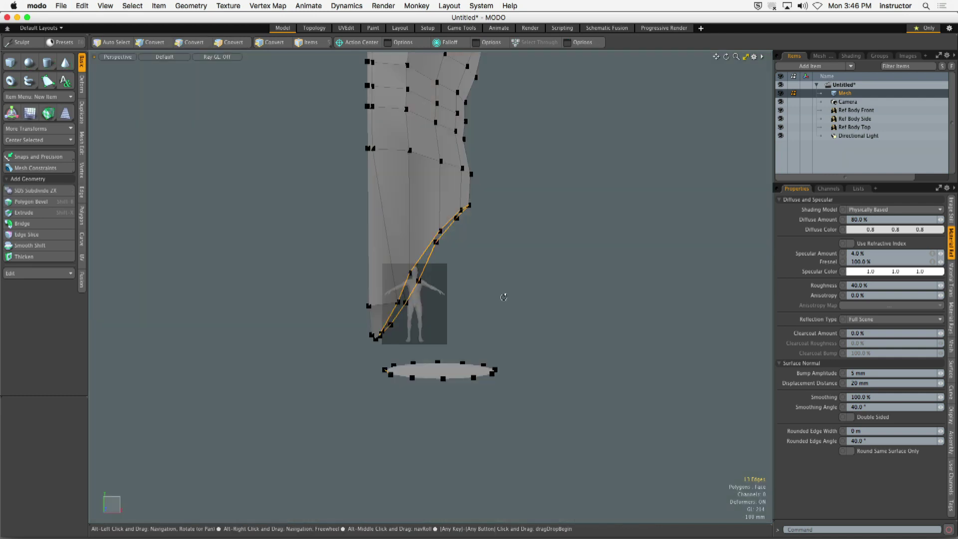
Bevel the upper-thigh disc polygon upward with a shift of about 1.585 m to form a tall 12-sided cylinder
{"action": "left_click_drag", "start_coordinate": [505, 295], "coordinate": [418, 345], "text": "alt"}
{"action": "key", "text": "3"}
{"action": "key", "text": "ctrl+space"}
{"action": "left_click", "coordinate": [499, 348]}
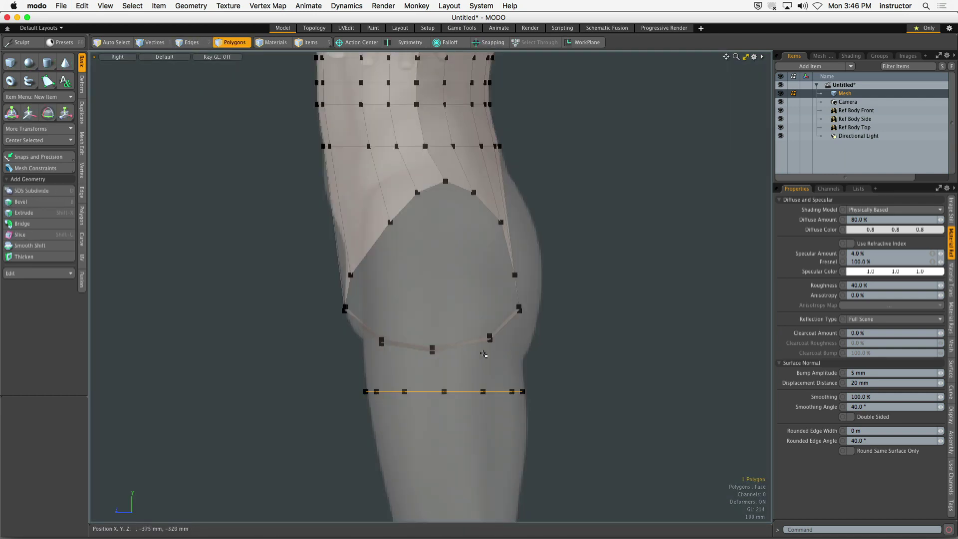
{"action": "key", "text": "ctrl+space"}
{"action": "left_click", "coordinate": [518, 290]}
{"action": "key", "text": "b"}
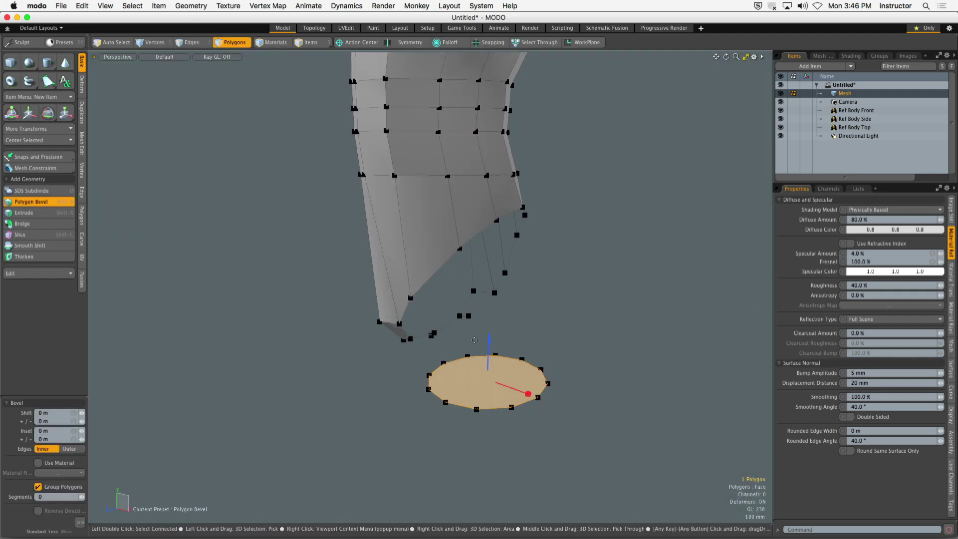
{"action": "left_click_drag", "start_coordinate": [491, 353], "coordinate": [496, 224]}
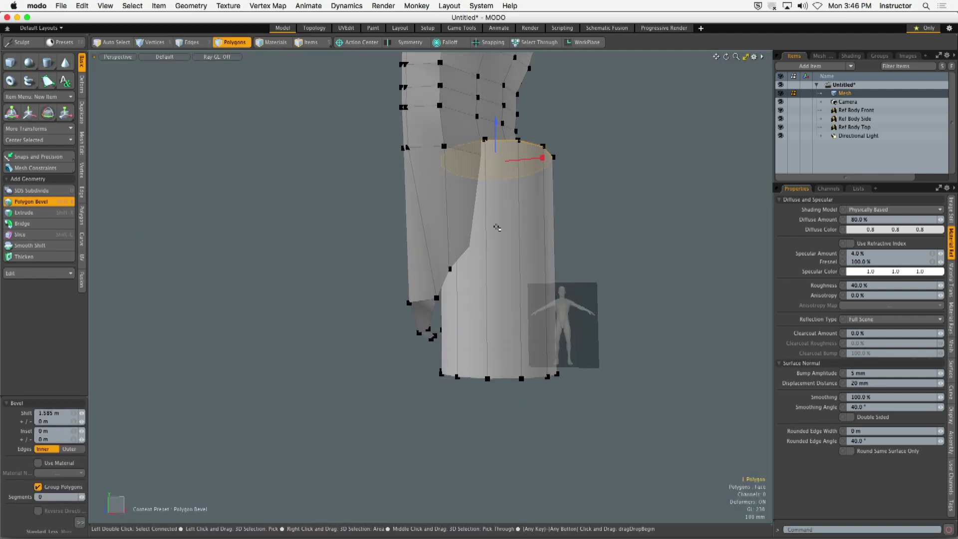
{"action": "key", "text": "space"}
Slice the cylinder diagonally in the Front view from X -25 mm, Y -610 mm to X 1.065 m, Y 1.13 m
{"action": "key", "text": "ctrl+space"}
{"action": "left_click", "coordinate": [514, 334]}
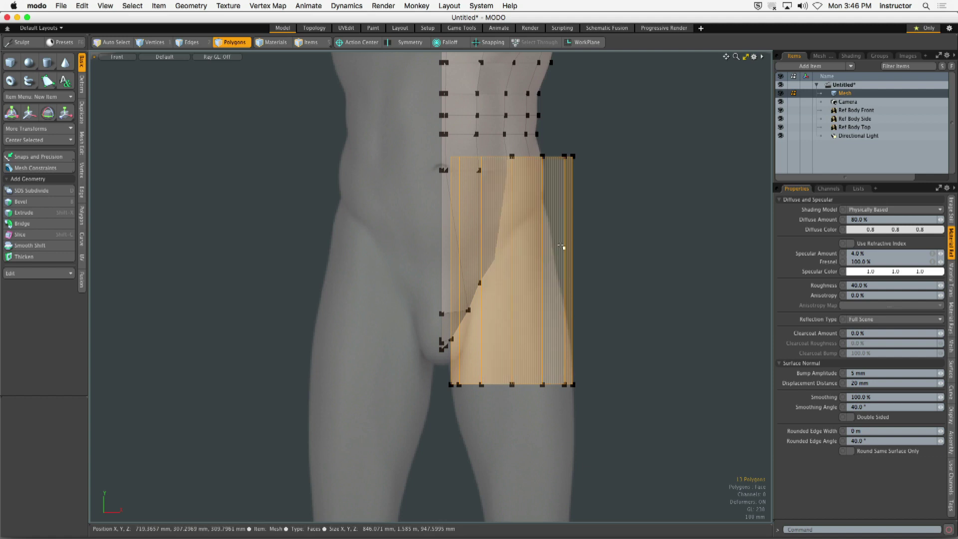
{"action": "scroll", "coordinate": [520, 286], "scroll_direction": "up", "scroll_amount": 3}
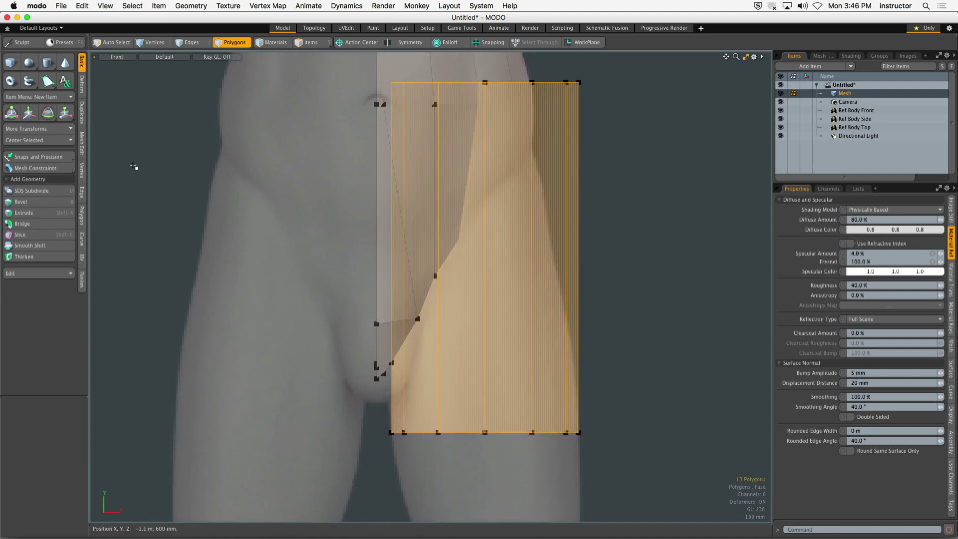
{"action": "left_click", "coordinate": [81, 142]}
{"action": "left_click", "coordinate": [30, 62]}
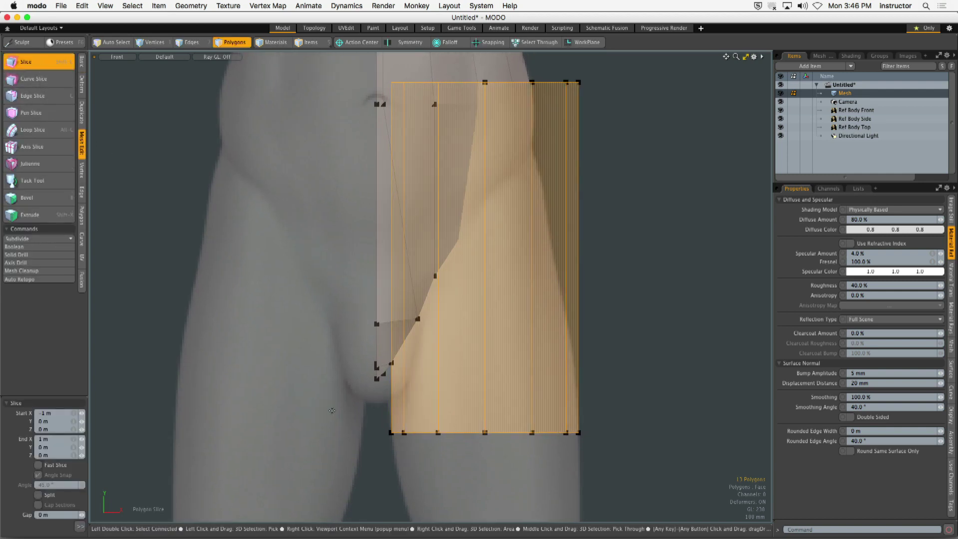
{"action": "left_click_drag", "start_coordinate": [352, 414], "coordinate": [586, 117]}
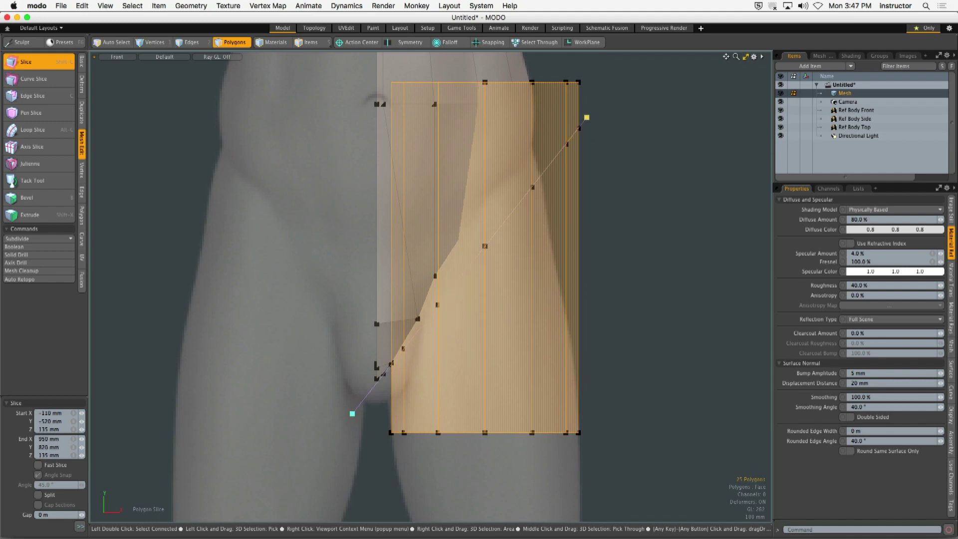
{"action": "left_click_drag", "start_coordinate": [352, 413], "coordinate": [371, 433]}
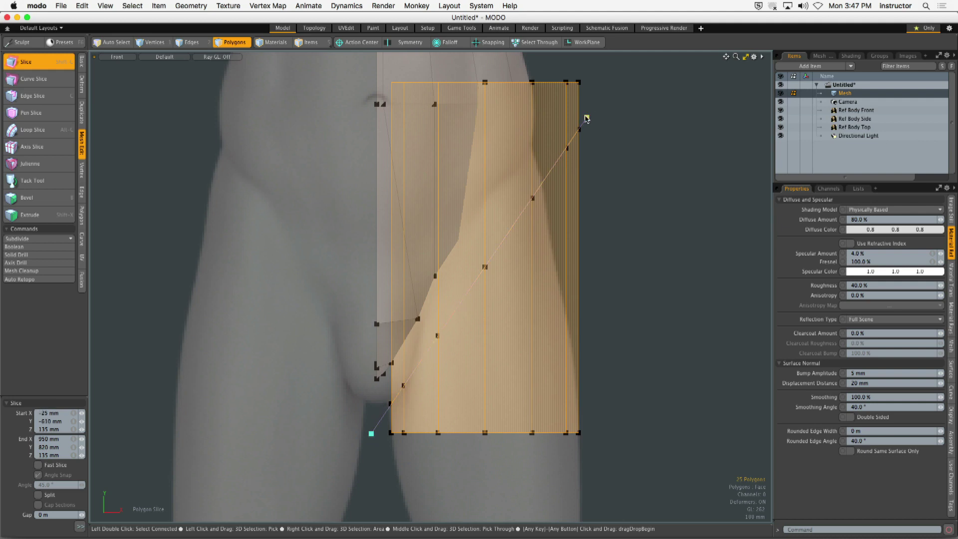
{"action": "left_click_drag", "start_coordinate": [587, 117], "coordinate": [612, 52]}
{"action": "scroll", "coordinate": [577, 201], "scroll_direction": "down", "scroll_amount": 3}
{"action": "left_click_drag", "start_coordinate": [578, 201], "coordinate": [544, 217], "text": "alt+shift"}
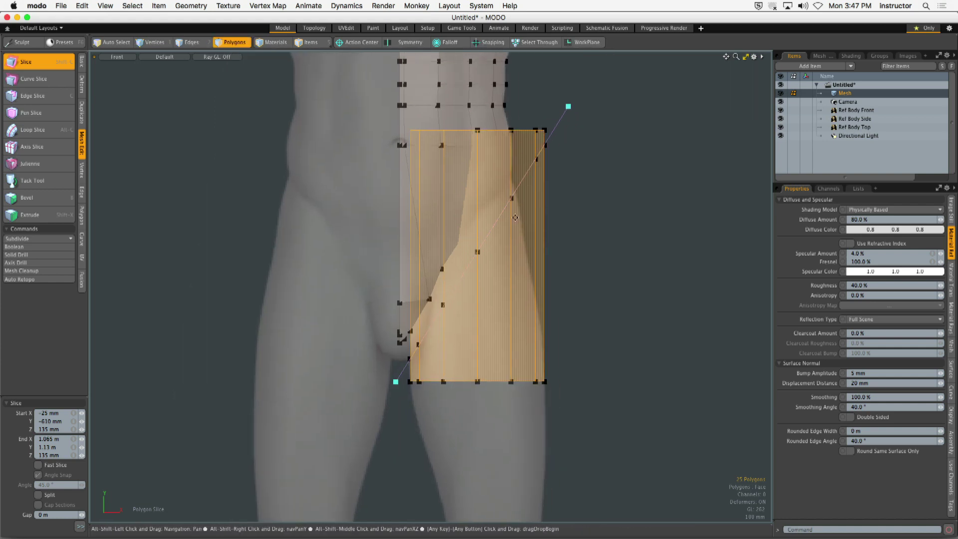
{"action": "key", "text": "space"}
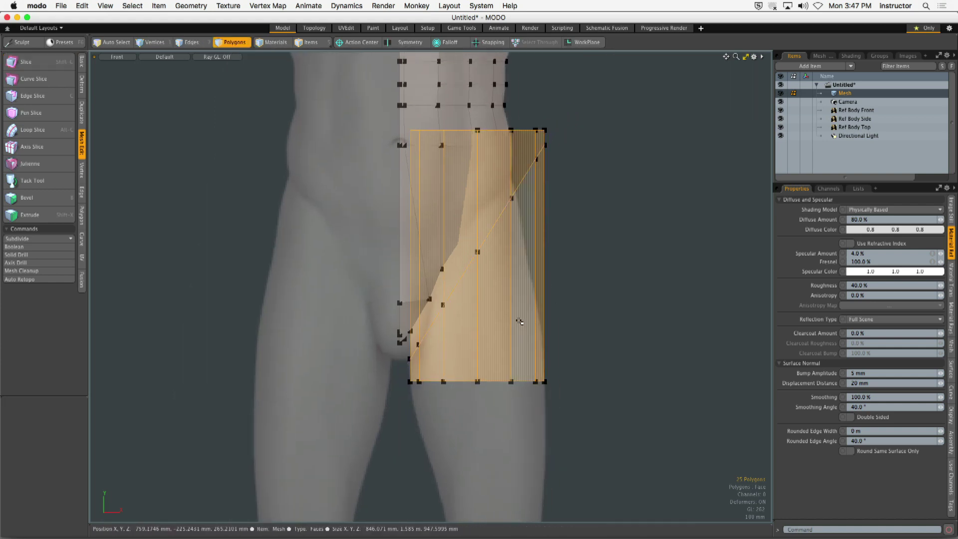
Delete the part of the cylinder above the diagonal cut, leaving the open lower thigh piece
{"action": "left_click_drag", "start_coordinate": [541, 315], "coordinate": [516, 227], "text": "alt"}
{"action": "key", "text": "space"}
{"action": "key", "text": "space"}
{"action": "key", "text": "space"}
{"action": "key", "text": "Delete"}
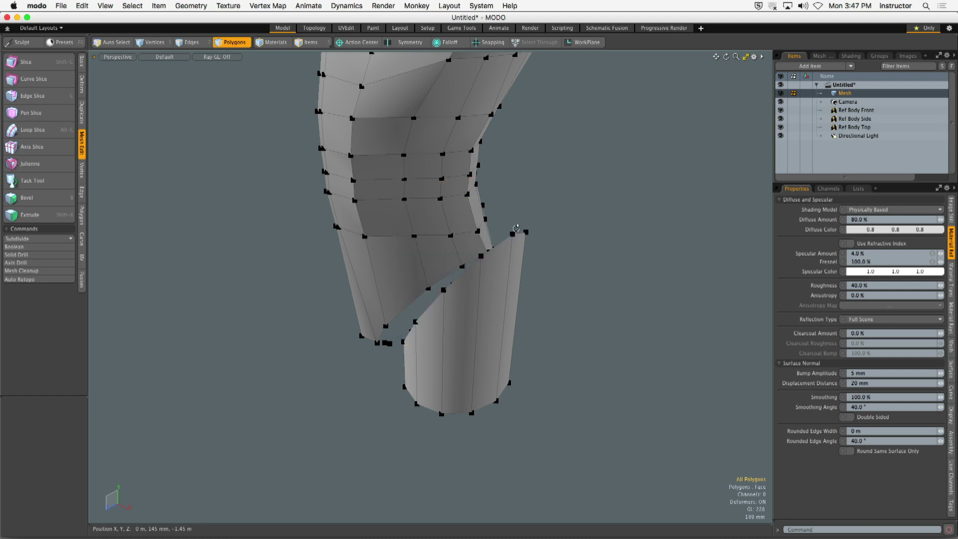
Select the whole thigh piece and compare its slanted cut with the front reference
{"action": "left_click_drag", "start_coordinate": [431, 267], "coordinate": [429, 294], "text": "alt"}
{"action": "double_click", "coordinate": [419, 299]}
{"action": "key", "text": "ctrl+space"}
{"action": "left_click", "coordinate": [442, 318]}
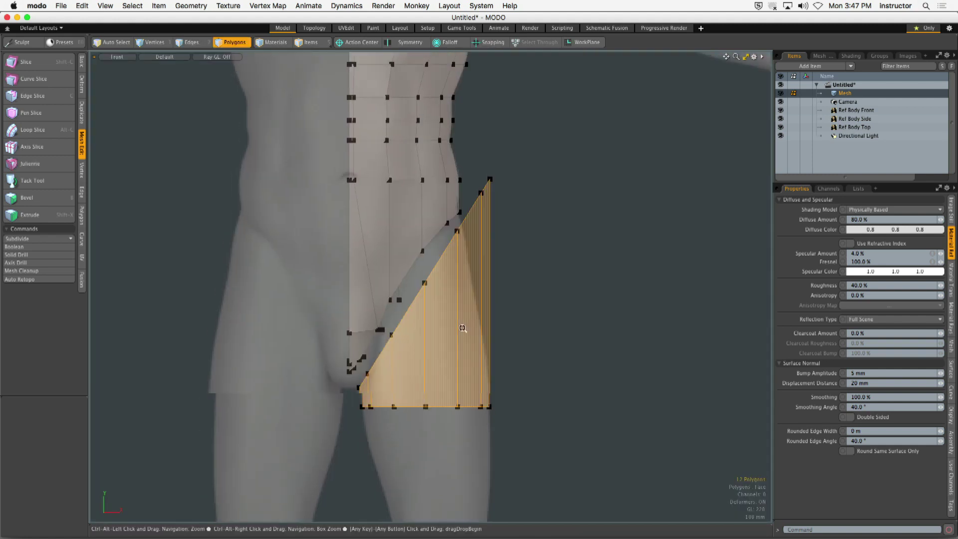
{"action": "scroll", "coordinate": [509, 173], "scroll_direction": "up", "scroll_amount": 3}
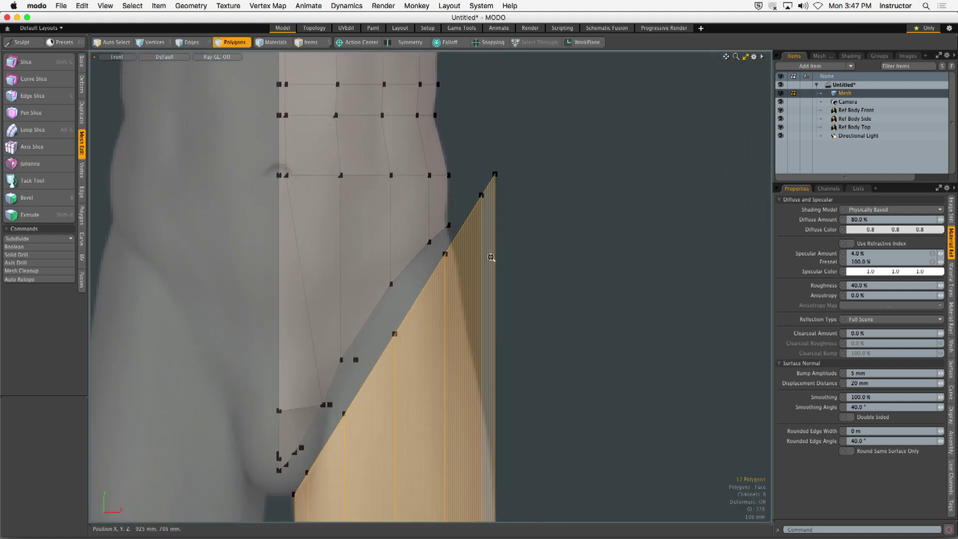
{"action": "scroll", "coordinate": [491, 257], "scroll_direction": "down", "scroll_amount": 5}
{"action": "scroll", "coordinate": [479, 284], "scroll_direction": "up", "scroll_amount": 3}
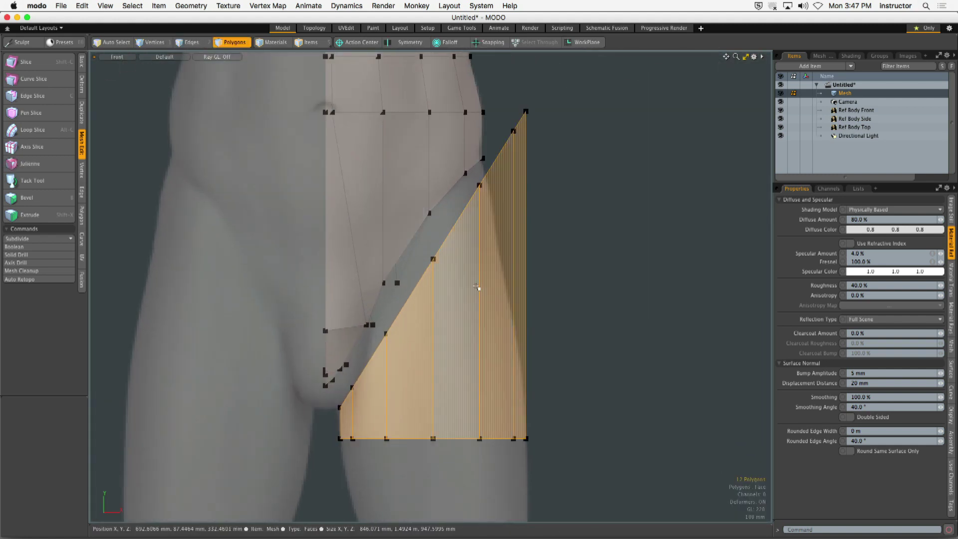
Scale the thigh piece's slanted upper edge loop from its inner lower corner to about 84.5% in X and 66.5% in Y
{"action": "key", "text": "2"}
{"action": "left_click", "coordinate": [407, 326]}
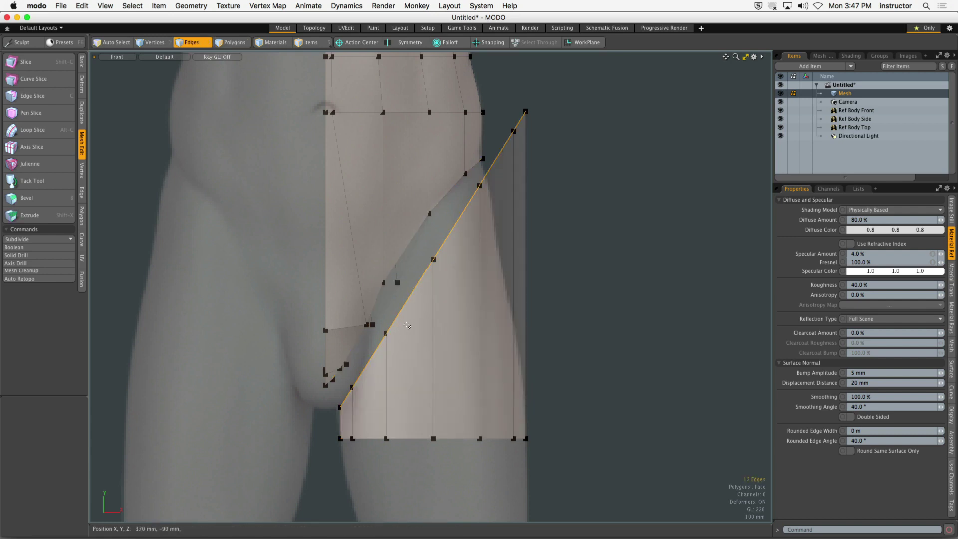
{"action": "key", "text": "y"}
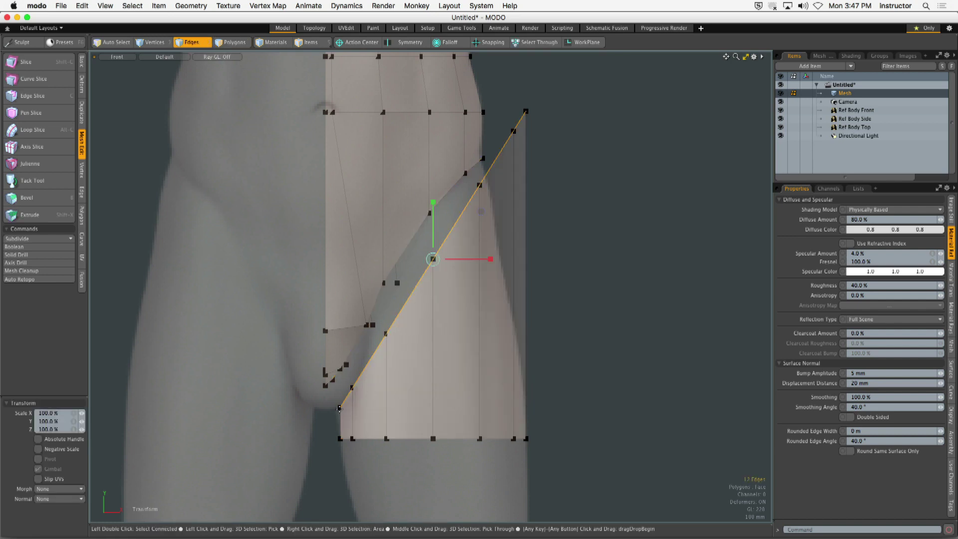
{"action": "key", "text": "x"}
{"action": "left_click", "coordinate": [340, 408]}
{"action": "left_click_drag", "start_coordinate": [340, 351], "coordinate": [340, 371]}
{"action": "left_click_drag", "start_coordinate": [402, 409], "coordinate": [392, 409]}
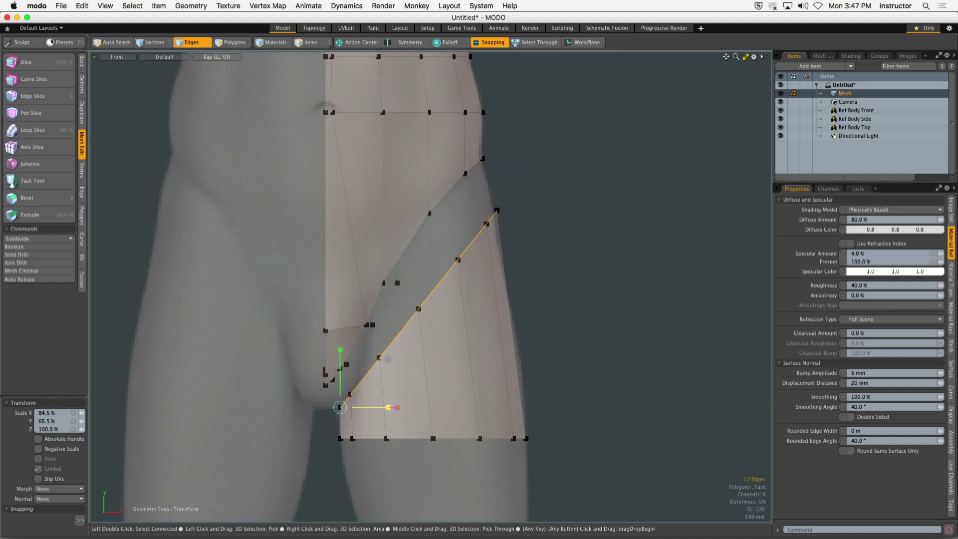
{"action": "key", "text": "space"}
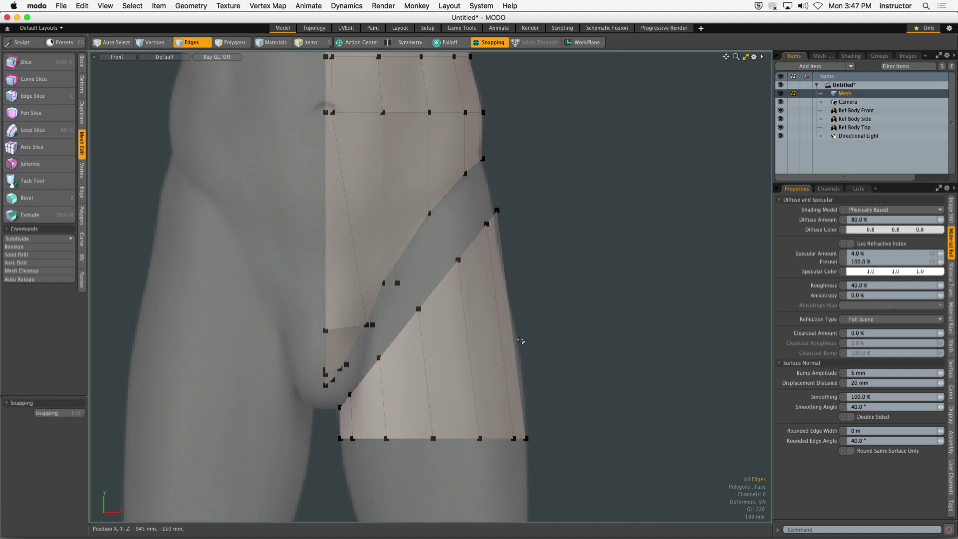
Bridge the leg opening's border loop to the thigh piece's slanted edge loop with 0 segments
{"action": "double_click", "coordinate": [377, 306], "text": "shift"}
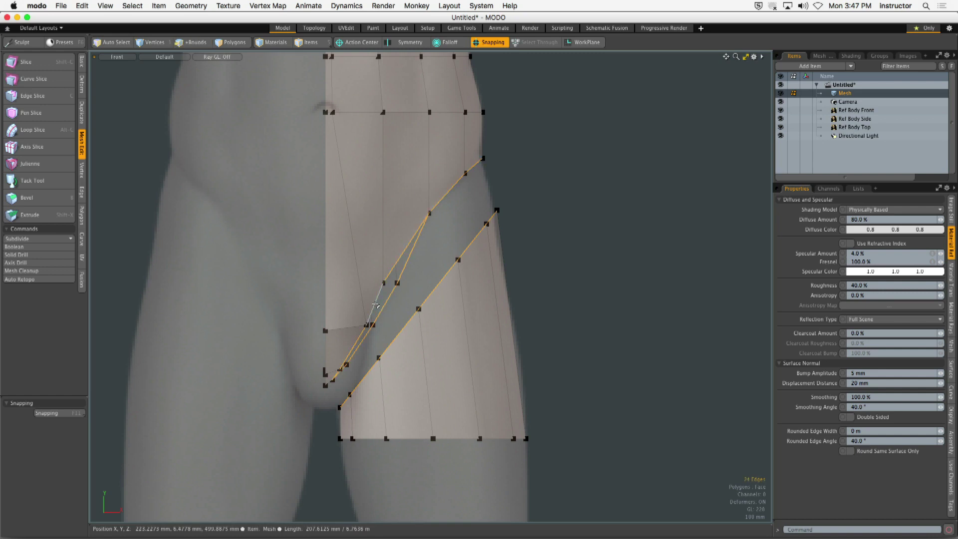
{"action": "left_click", "coordinate": [81, 64]}
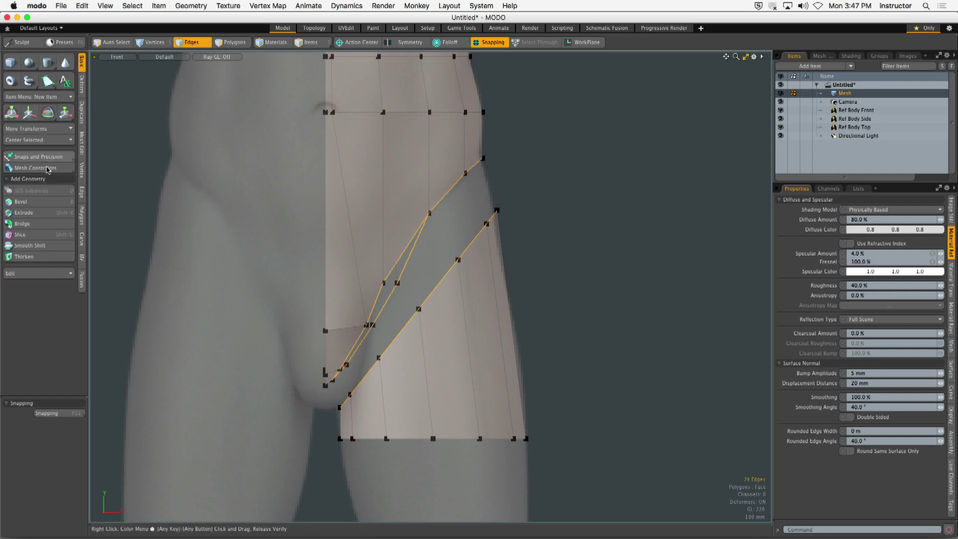
{"action": "left_click", "coordinate": [23, 223]}
{"action": "left_click", "coordinate": [445, 309]}
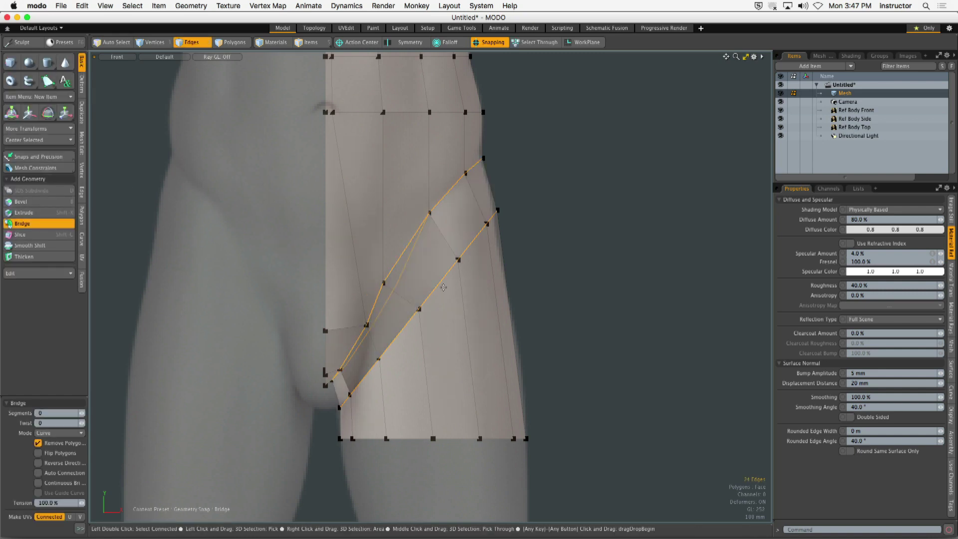
{"action": "key", "text": "KP_3"}
{"action": "left_click_drag", "start_coordinate": [526, 269], "coordinate": [434, 285], "text": "alt"}
{"action": "key", "text": "ctrl+space"}
{"action": "left_click", "coordinate": [444, 295]}
{"action": "key", "text": "q"}
{"action": "left_click", "coordinate": [569, 226]}
Select the edge loop around the thigh's lower end and frame it against the front reference
{"action": "left_click_drag", "start_coordinate": [569, 227], "coordinate": [408, 309], "text": "alt"}
{"action": "key", "text": "3"}
{"action": "key", "text": "2"}
{"action": "double_click", "coordinate": [417, 337]}
{"action": "key", "text": "ctrl+space"}
{"action": "left_click_drag", "start_coordinate": [454, 372], "coordinate": [437, 334], "text": "ctrl+alt"}
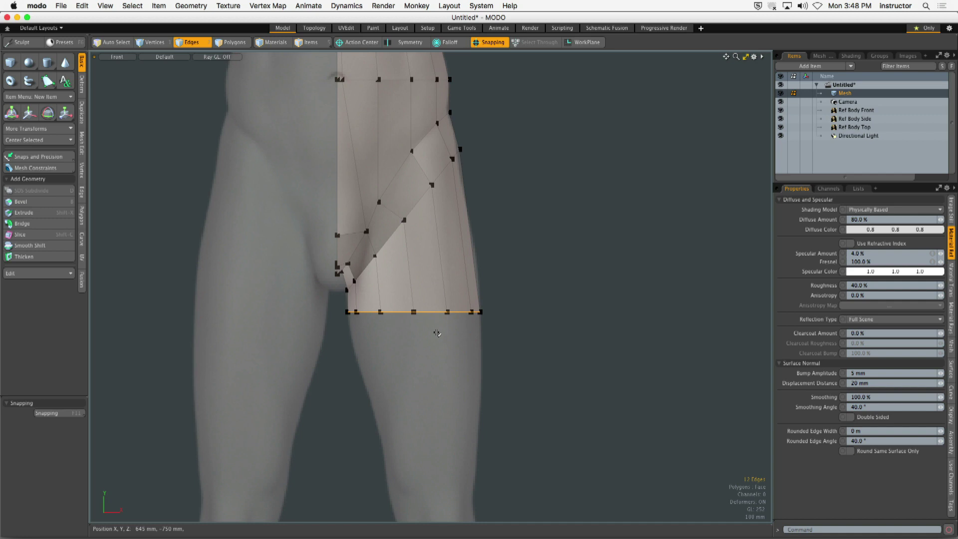
{"action": "left_click_drag", "start_coordinate": [425, 284], "coordinate": [424, 159], "text": "alt+shift"}
{"action": "left_click_drag", "start_coordinate": [423, 160], "coordinate": [414, 204], "text": "ctrl+alt"}
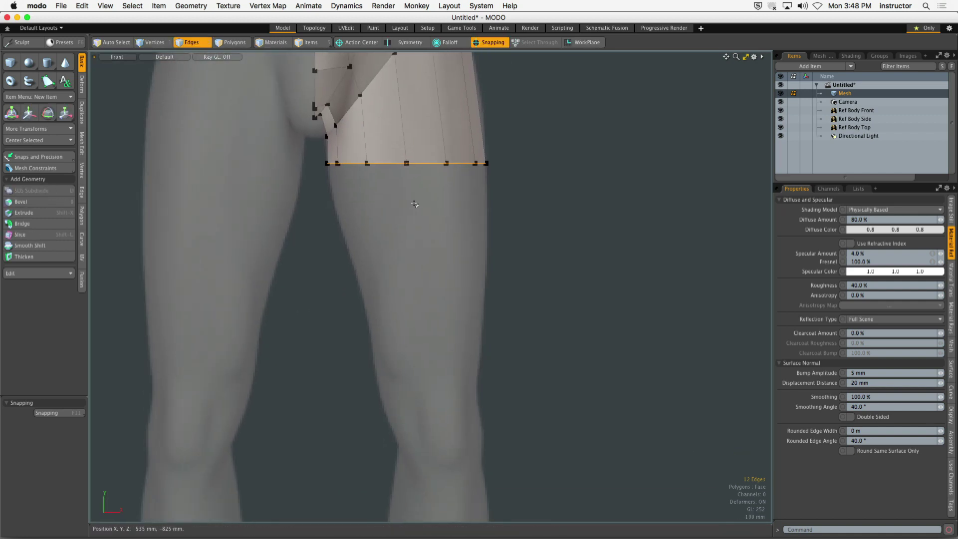
Examine the bridged hip and thigh against the side reference and in perspective
{"action": "left_click_drag", "start_coordinate": [396, 241], "coordinate": [263, 314], "text": "alt"}
{"action": "key", "text": "ctrl+space"}
{"action": "left_click", "coordinate": [413, 235]}
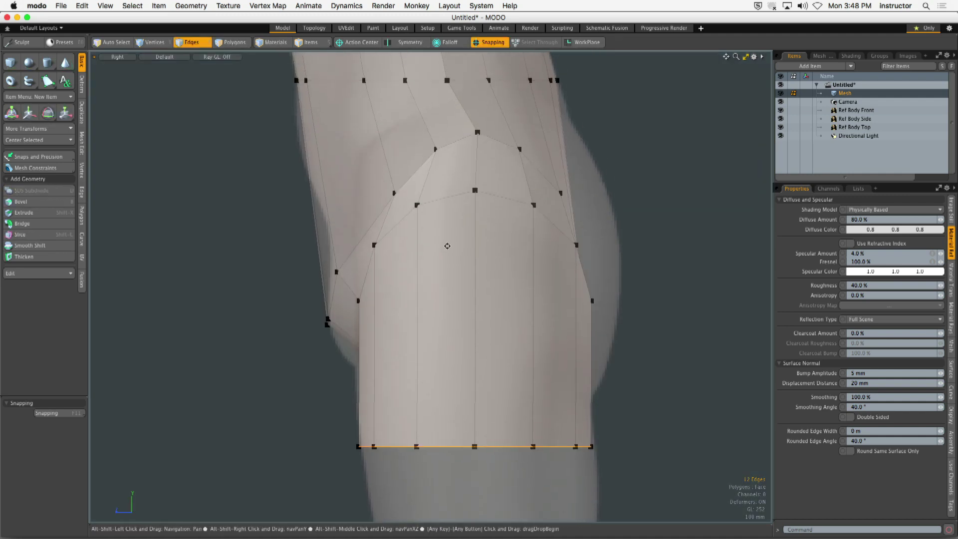
{"action": "key", "text": "2"}
{"action": "key", "text": "F11"}
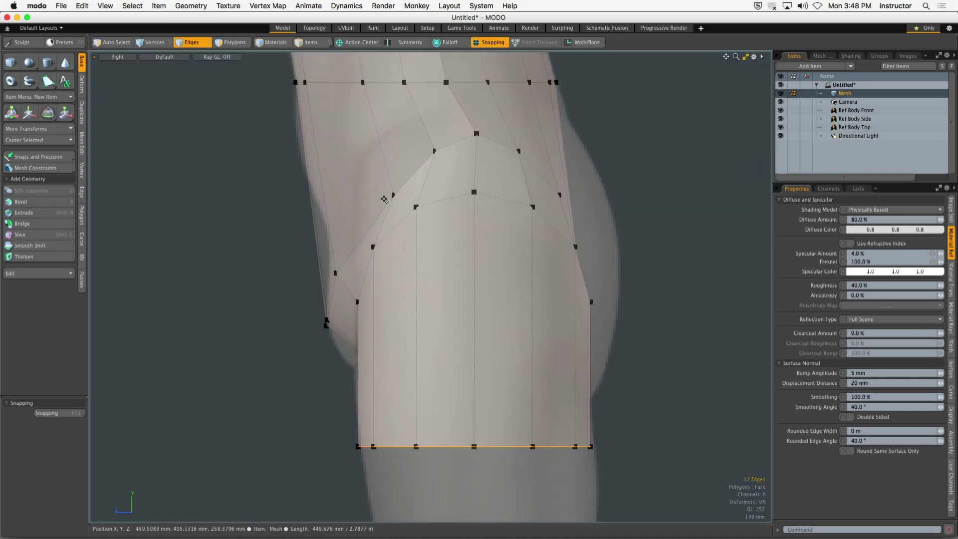
{"action": "left_click_drag", "start_coordinate": [391, 195], "coordinate": [418, 237], "text": "alt"}
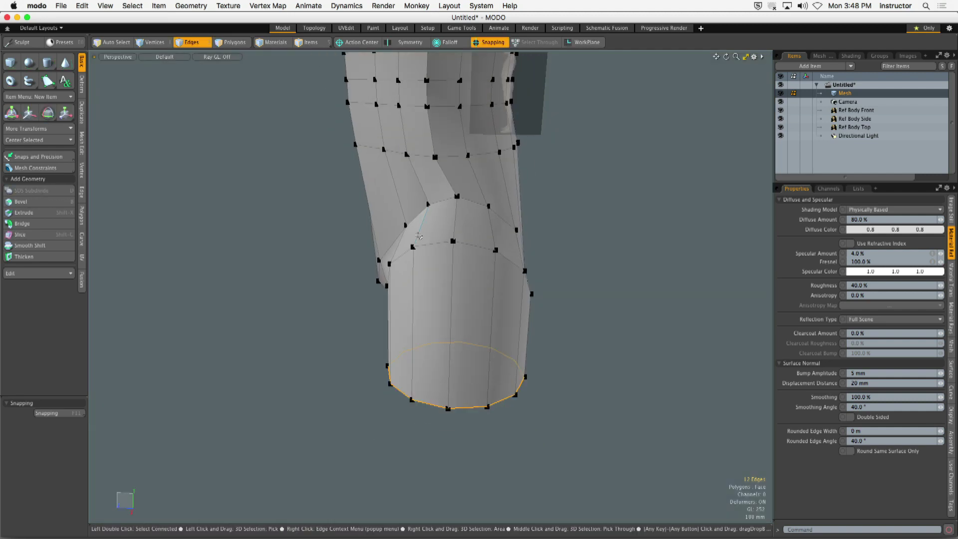
{"action": "left_click_drag", "start_coordinate": [419, 236], "coordinate": [519, 314], "text": "alt"}
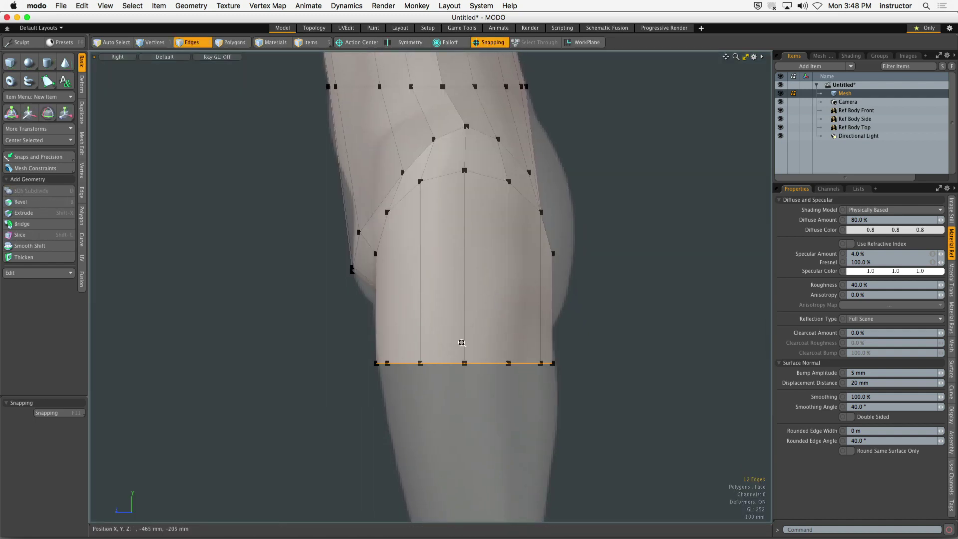
Edge Extend the thigh's lower border loop straight down to just above the knee in the Right view
{"action": "scroll", "coordinate": [460, 338], "scroll_direction": "down", "scroll_amount": 5}
{"action": "key", "text": "shift+x"}
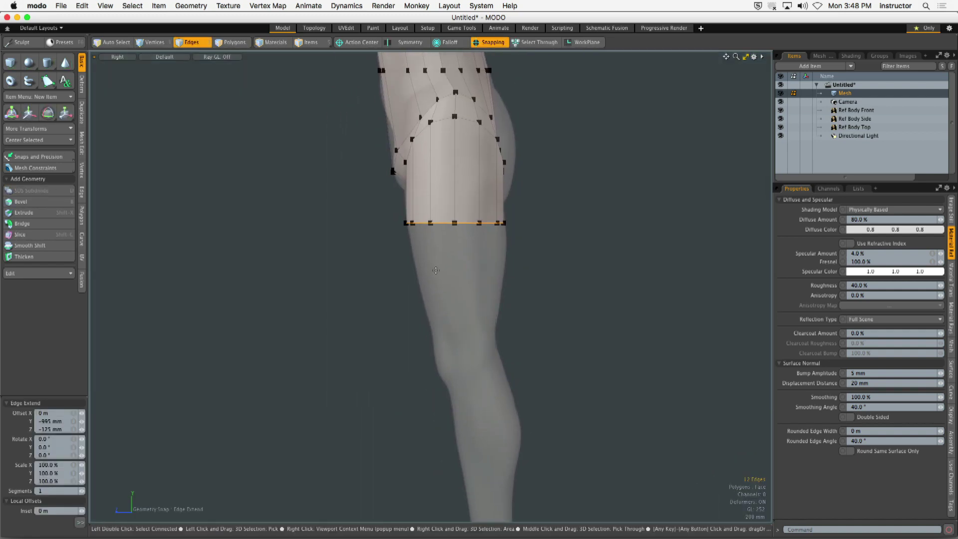
{"action": "left_click_drag", "start_coordinate": [454, 201], "coordinate": [499, 344]}
{"action": "key", "text": "space"}
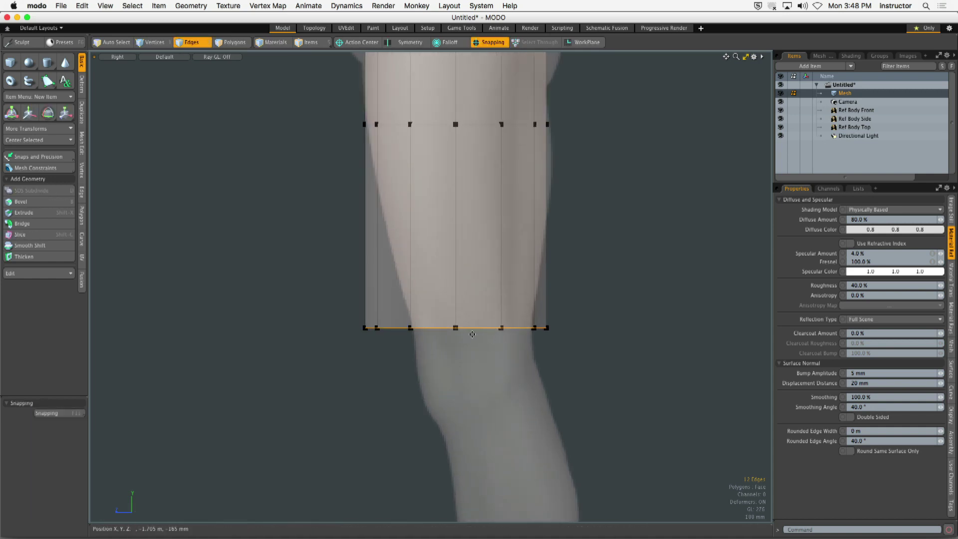
Move the new loop above the knee up by about 40 mm
{"action": "scroll", "coordinate": [465, 331], "scroll_direction": "down", "scroll_amount": 2}
{"action": "scroll", "coordinate": [465, 331], "scroll_direction": "up", "scroll_amount": 2}
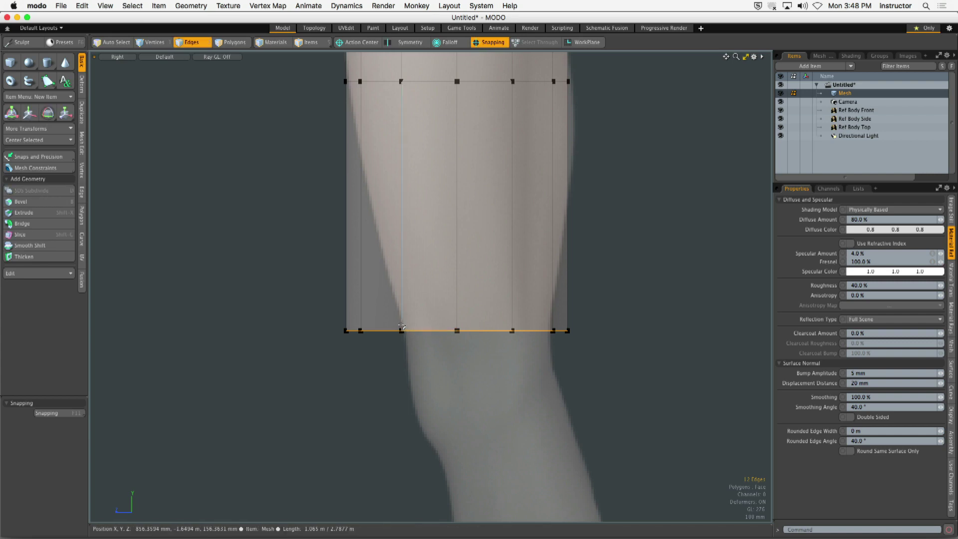
{"action": "key", "text": "w"}
{"action": "left_click", "coordinate": [452, 307]}
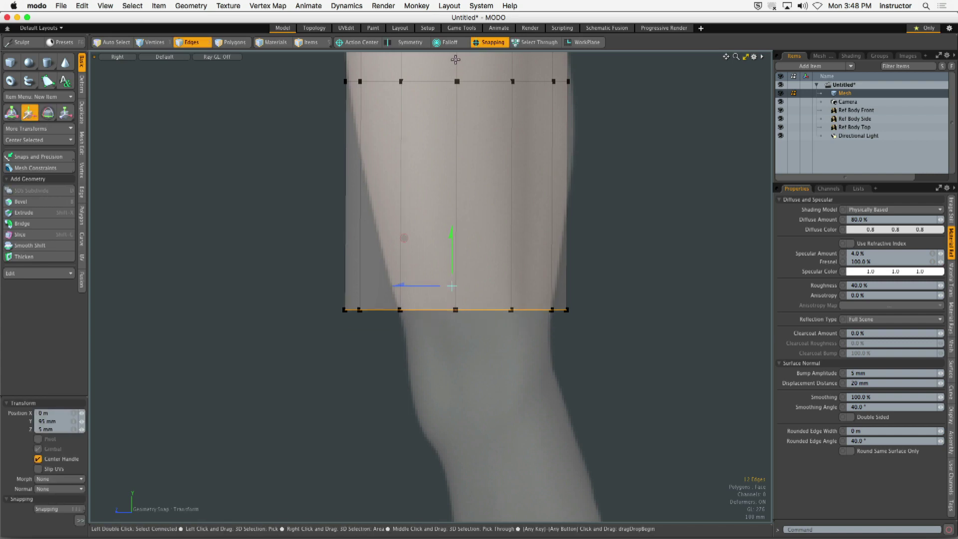
{"action": "mouse_move", "coordinate": [452, 306]}
{"action": "left_mouse_down"}
{"action": "mouse_move", "coordinate": [451, 298]}
{"action": "mouse_move", "coordinate": [446, 321]}
{"action": "mouse_move", "coordinate": [454, 321]}
{"action": "left_mouse_up"}
Scale down the loop above the knee in the Front view and shift it outward along X by about 125 mm
{"action": "key", "text": "KP_2"}
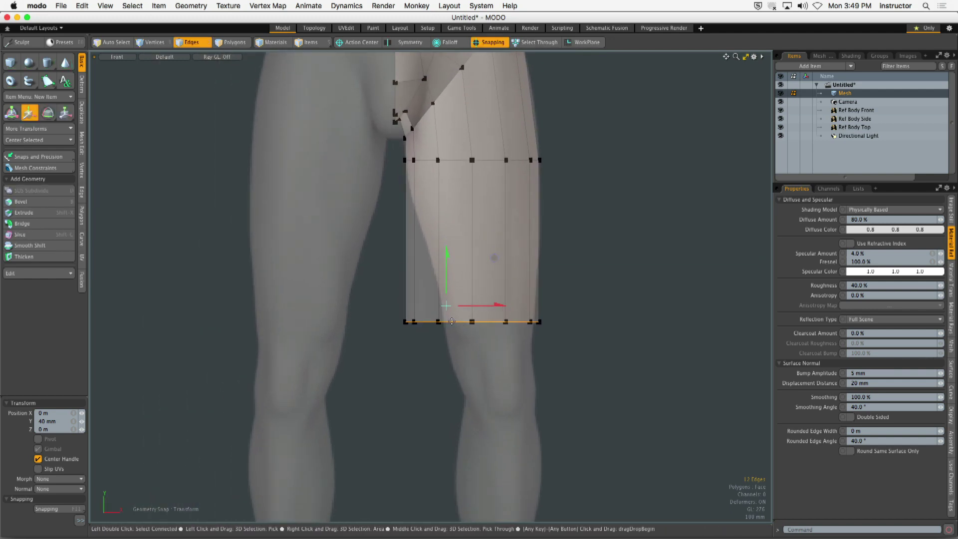
{"action": "key", "text": "r"}
{"action": "key", "text": "x"}
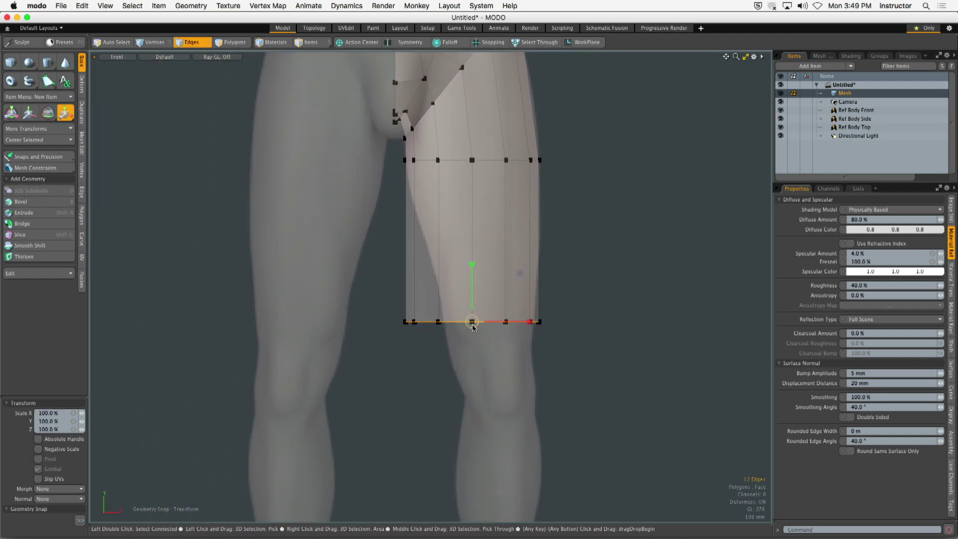
{"action": "left_click_drag", "start_coordinate": [472, 325], "coordinate": [538, 321]}
{"action": "key", "text": "e"}
{"action": "key", "text": "w"}
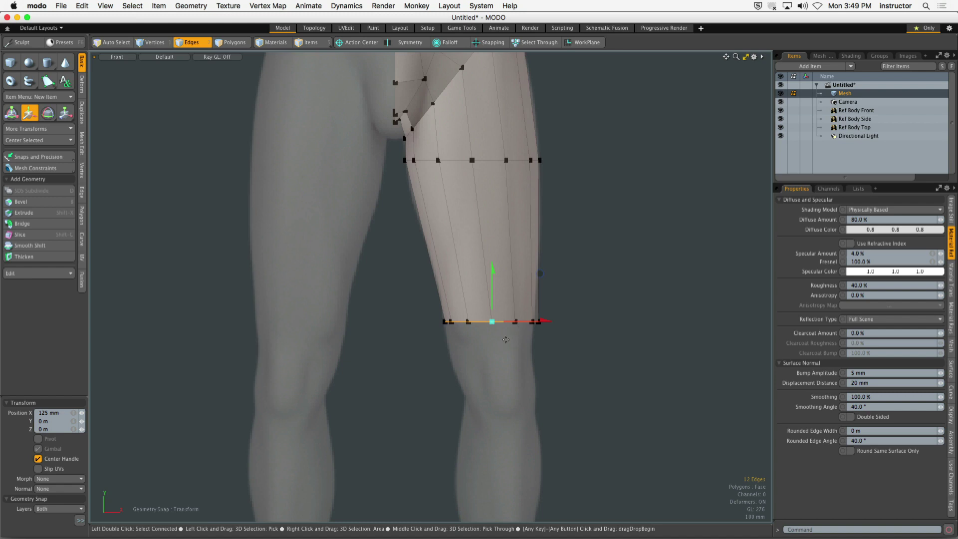
Scale the loop above the knee down slightly and move it about -17 mm in X to match the front reference
{"action": "scroll", "coordinate": [506, 340], "scroll_direction": "up", "scroll_amount": 4}
{"action": "key", "text": "r"}
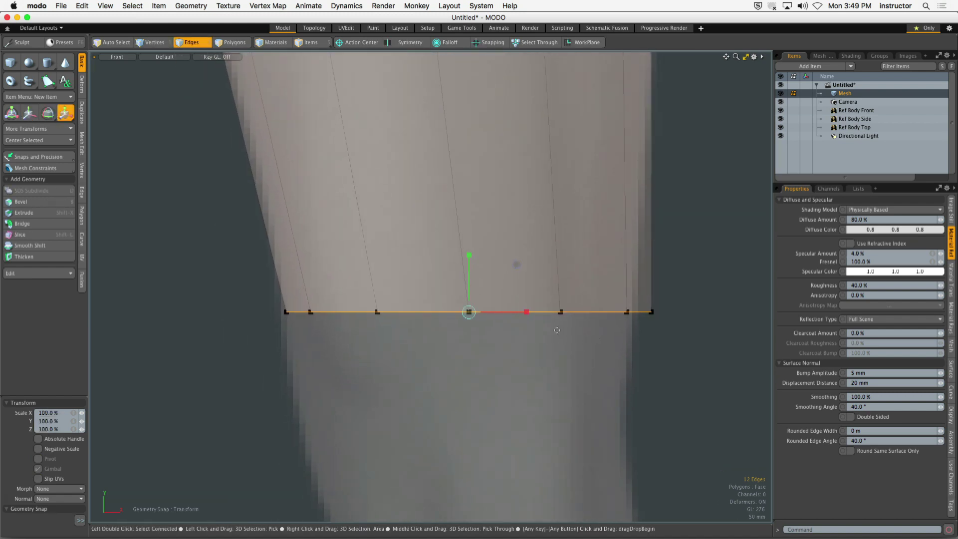
{"action": "left_click_drag", "start_coordinate": [470, 318], "coordinate": [452, 319]}
{"action": "key", "text": "w"}
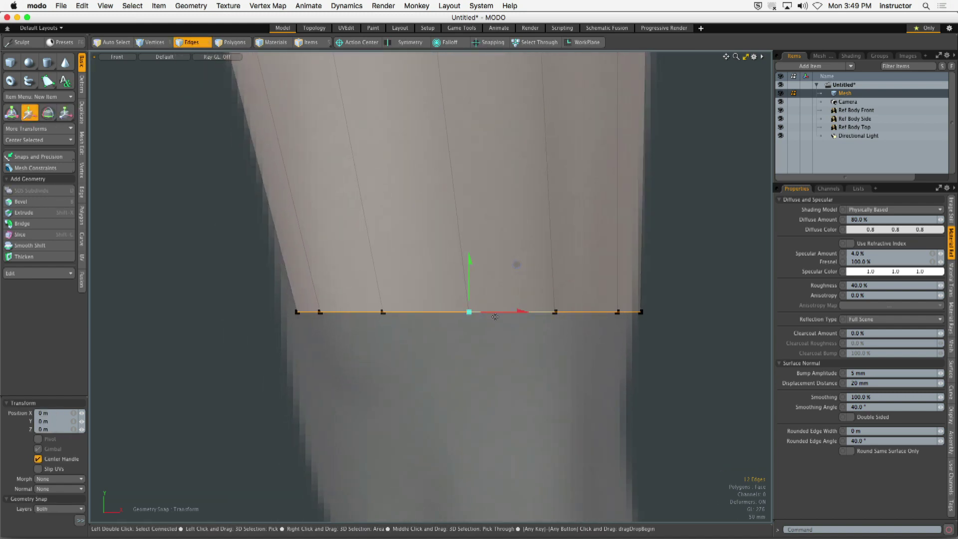
{"action": "left_click_drag", "start_coordinate": [521, 315], "coordinate": [513, 315]}
{"action": "left_click_drag", "start_coordinate": [508, 264], "coordinate": [506, 264]}
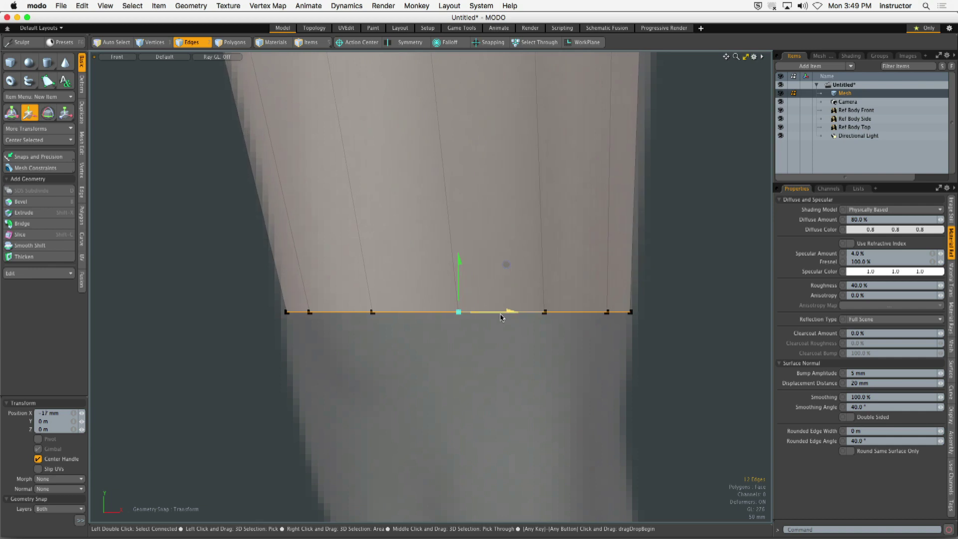
Shift the loop above the knee backward in the Right view to fit the side reference, and deselect it
{"action": "left_click_drag", "start_coordinate": [501, 317], "coordinate": [482, 308], "text": "alt"}
{"action": "key", "text": "space"}
{"action": "left_click", "coordinate": [637, 278]}
{"action": "mouse_move", "coordinate": [503, 245]}
{"action": "left_mouse_down", "text": "alt+shift"}
{"action": "mouse_move", "coordinate": [453, 299]}
{"action": "mouse_move", "coordinate": [504, 294]}
{"action": "mouse_move", "coordinate": [496, 291]}
{"action": "mouse_move", "coordinate": [506, 308]}
{"action": "left_mouse_up", "text": "alt+shift"}
Cut a new edge loop around the middle of the lower thigh segment with Loop Slice
{"action": "key", "text": "3"}
{"action": "key", "text": "alt+c"}
{"action": "key", "text": "ctrl+d"}
{"action": "key", "text": "space"}
{"action": "left_click", "coordinate": [598, 320]}
Select the new mid-thigh loop, scale it and move it about 8 mm in X to fit the front reference
{"action": "key", "text": "2"}
{"action": "double_click", "coordinate": [467, 278]}
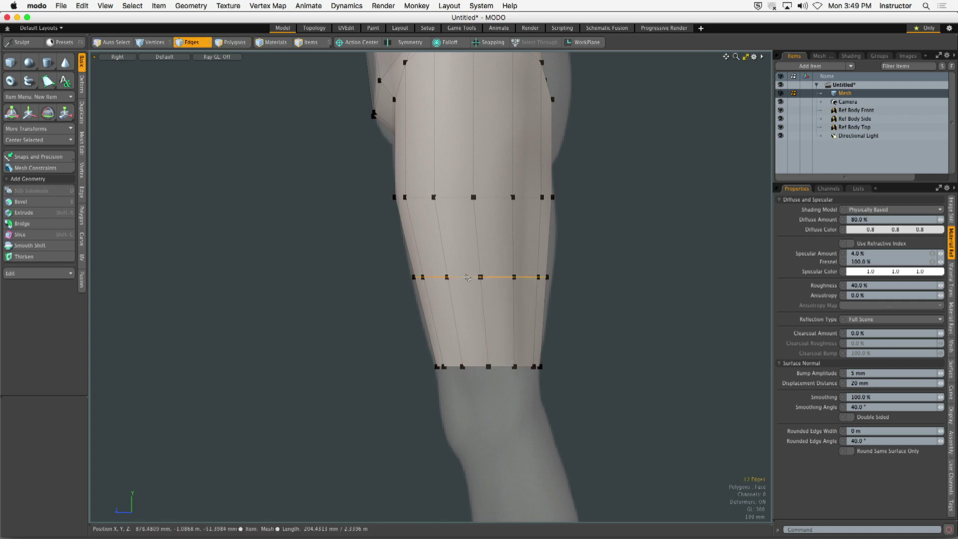
{"action": "scroll", "coordinate": [468, 277], "scroll_direction": "up", "scroll_amount": 2}
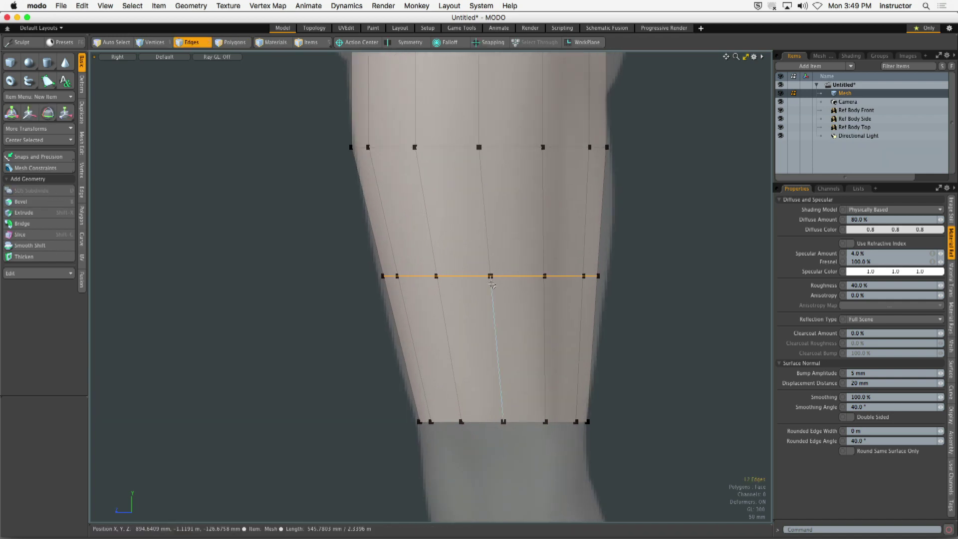
{"action": "left_click_drag", "start_coordinate": [492, 285], "coordinate": [546, 322], "text": "ctrl+alt"}
{"action": "key", "text": "r"}
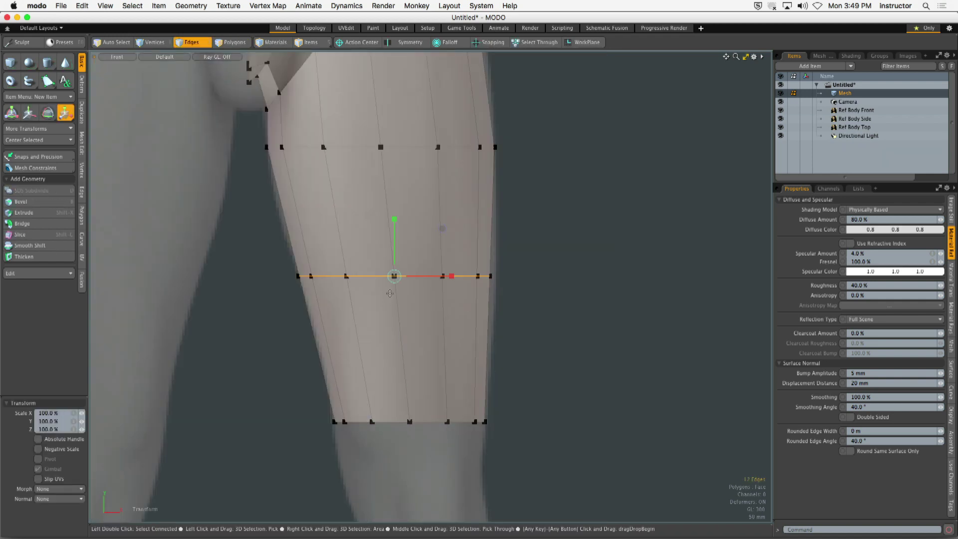
{"action": "scroll", "coordinate": [388, 293], "scroll_direction": "up", "scroll_amount": 2}
{"action": "left_click_drag", "start_coordinate": [398, 266], "coordinate": [449, 219]}
{"action": "key", "text": "w"}
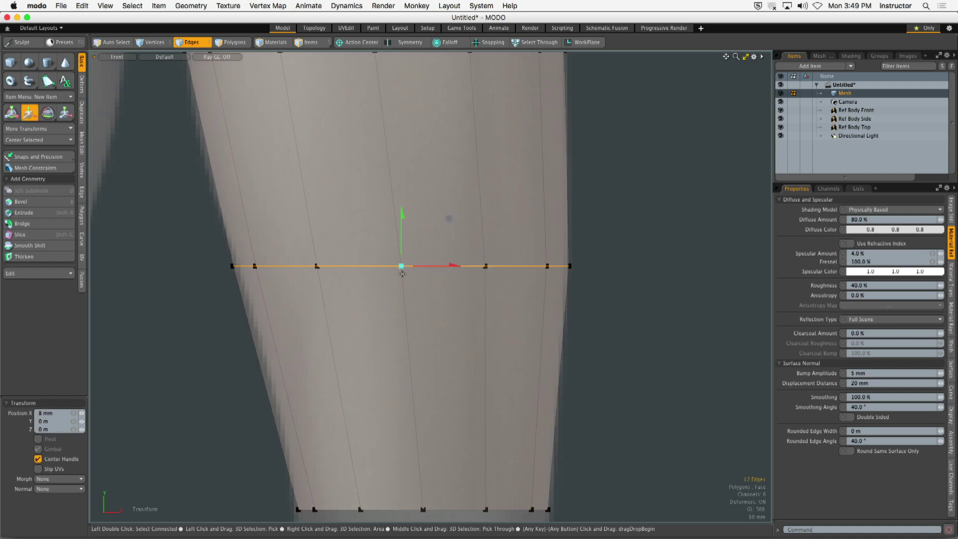
Move the mid-thigh loop about -18 mm in Z and scale it from its snapped back vertex to match the side reference
{"action": "left_click_drag", "start_coordinate": [402, 274], "coordinate": [493, 270], "text": "ctrl+alt"}
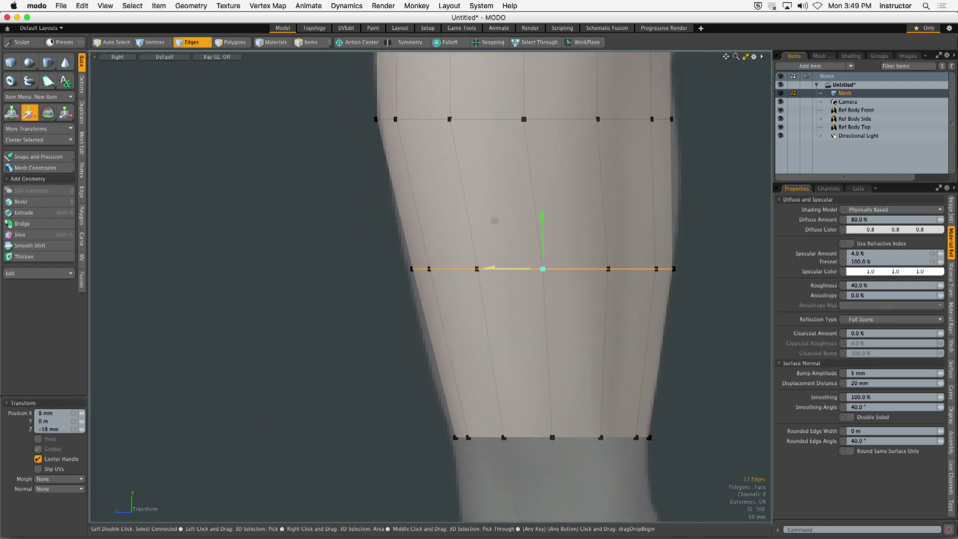
{"action": "key", "text": "r"}
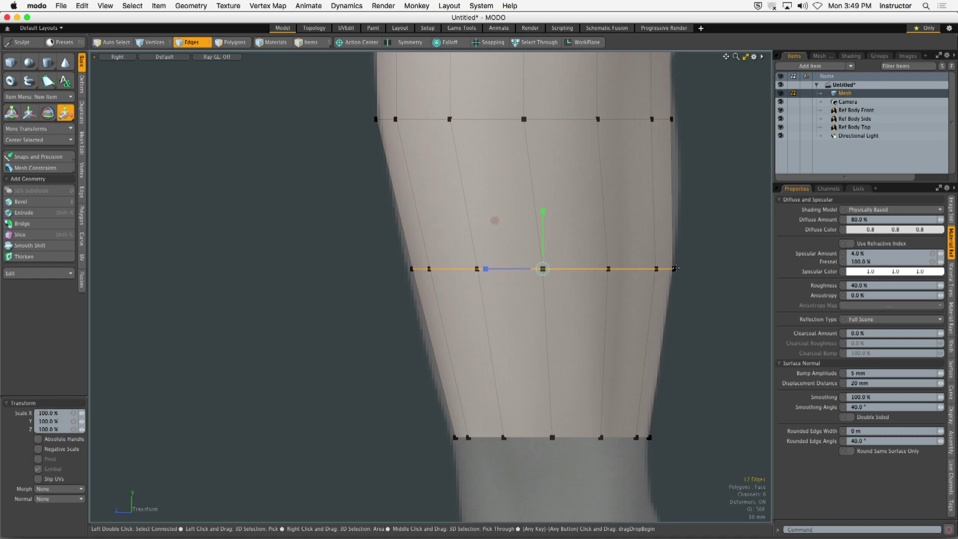
{"action": "key", "text": "x"}
{"action": "left_click", "coordinate": [674, 268]}
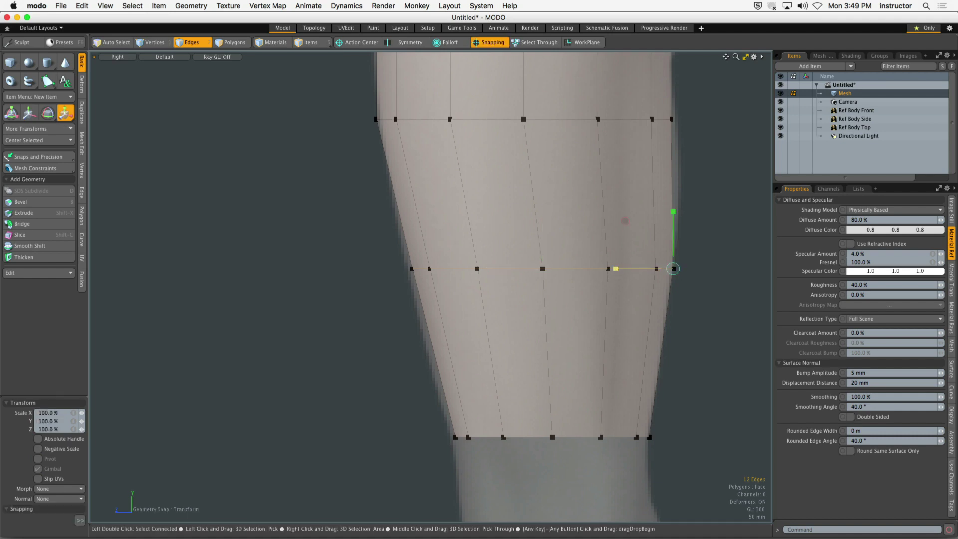
{"action": "key", "text": "space"}
{"action": "scroll", "coordinate": [524, 261], "scroll_direction": "down", "scroll_amount": 3}
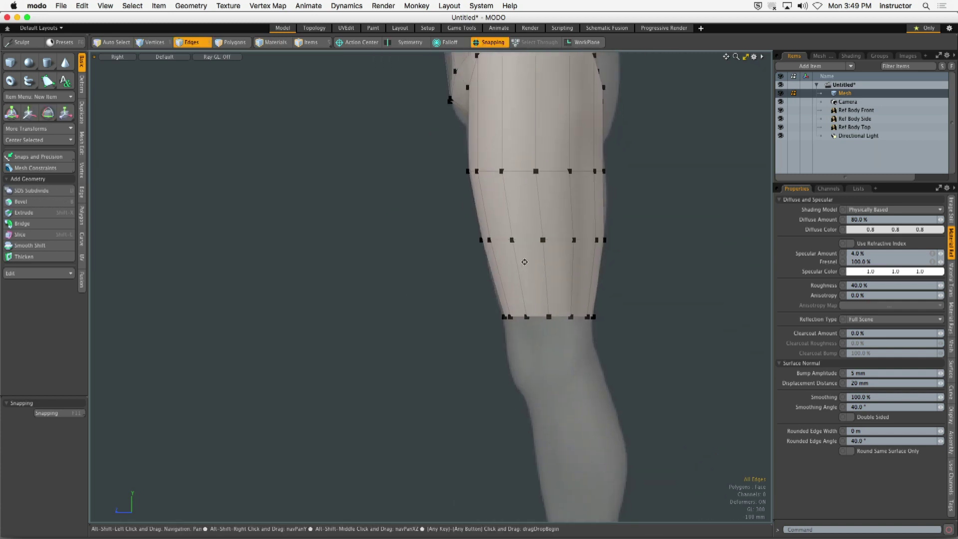
Edge Extend the leg's bottom border loop about 180 mm straight down to the top of the knee
{"action": "scroll", "coordinate": [561, 309], "scroll_direction": "up", "scroll_amount": 2}
{"action": "key", "text": "3"}
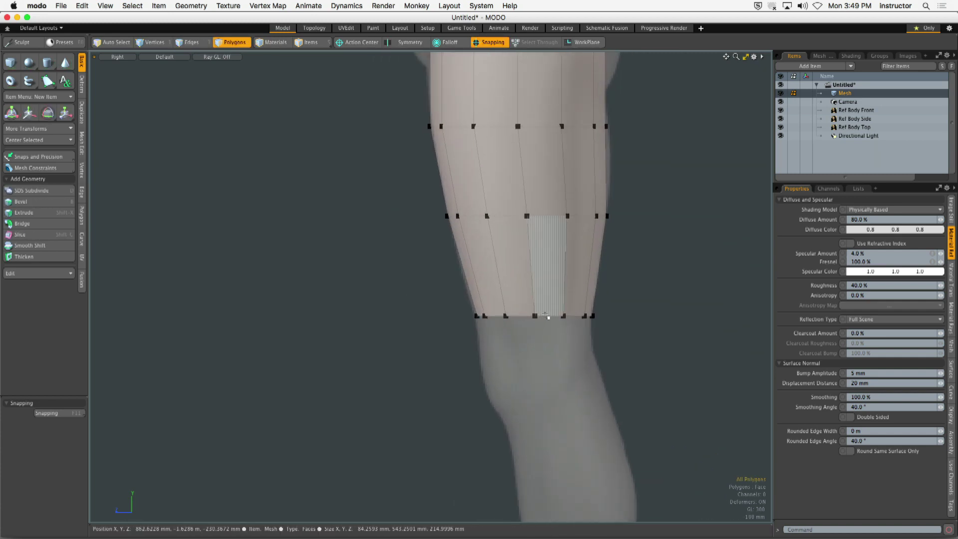
{"action": "key", "text": "2"}
{"action": "double_click", "coordinate": [547, 315]}
{"action": "scroll", "coordinate": [529, 295], "scroll_direction": "down", "scroll_amount": 2}
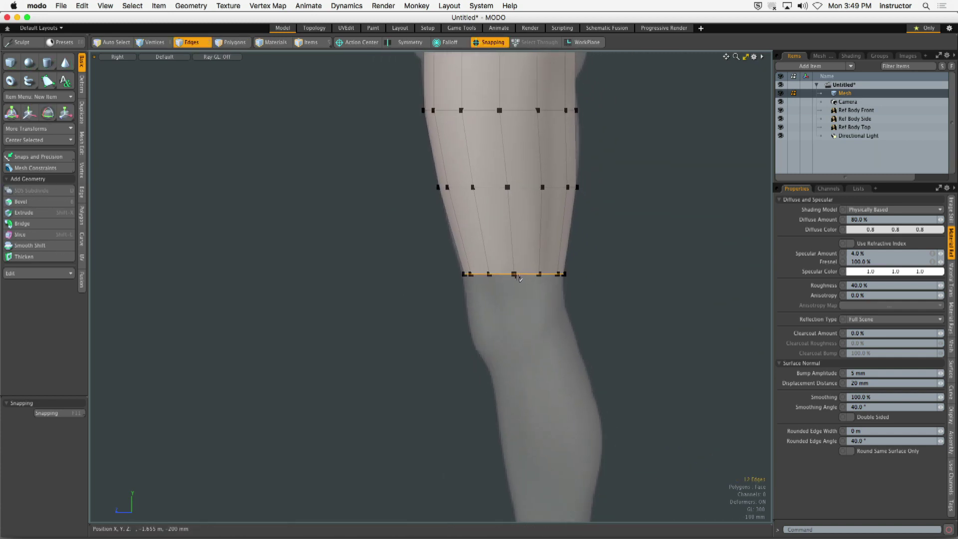
{"action": "scroll", "coordinate": [438, 321], "scroll_direction": "down", "scroll_amount": 5}
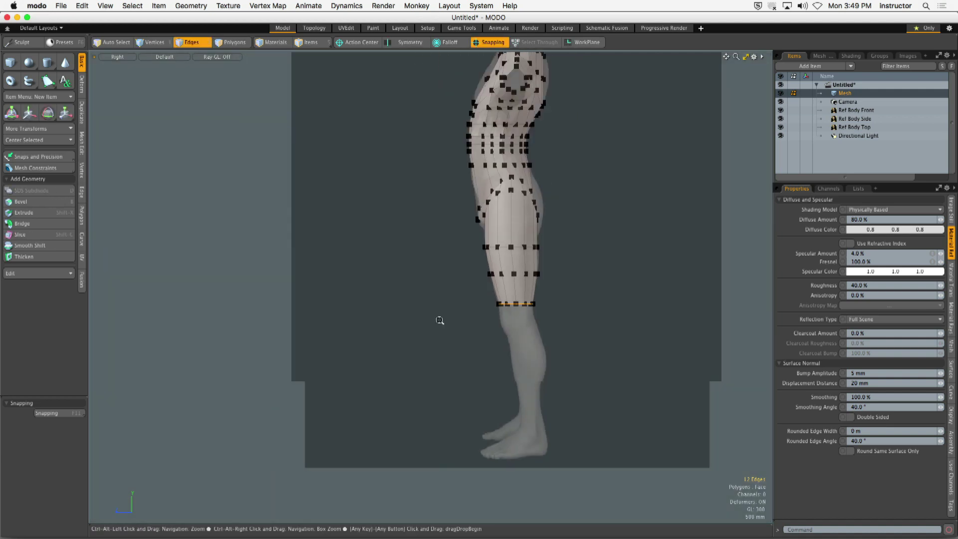
{"action": "scroll", "coordinate": [541, 335], "scroll_direction": "up", "scroll_amount": 5}
{"action": "scroll", "coordinate": [454, 251], "scroll_direction": "down", "scroll_amount": 1}
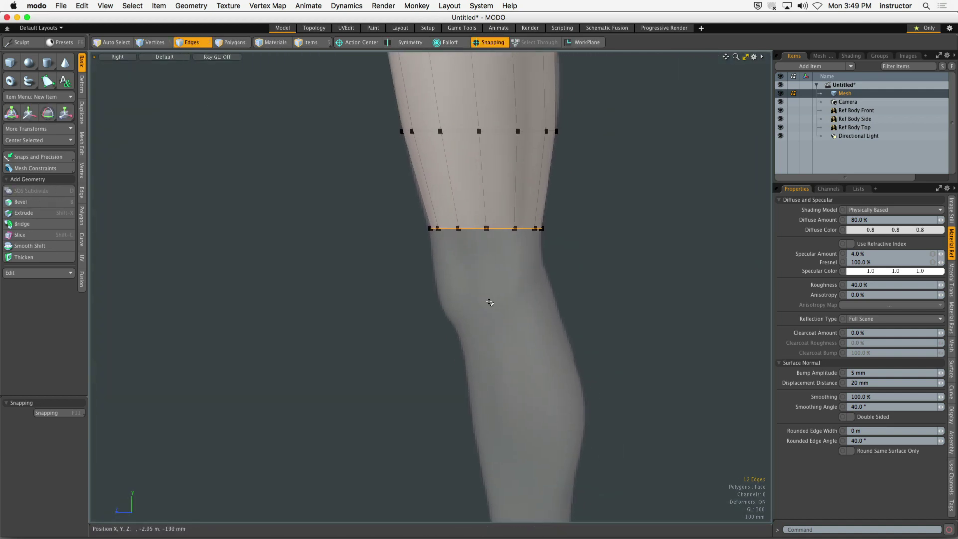
{"action": "key", "text": "shift+x"}
{"action": "left_click_drag", "start_coordinate": [486, 228], "coordinate": [485, 259]}
{"action": "scroll", "coordinate": [490, 271], "scroll_direction": "up", "scroll_amount": 4}
{"action": "scroll", "coordinate": [534, 280], "scroll_direction": "down", "scroll_amount": 1}
{"action": "key", "text": "space"}
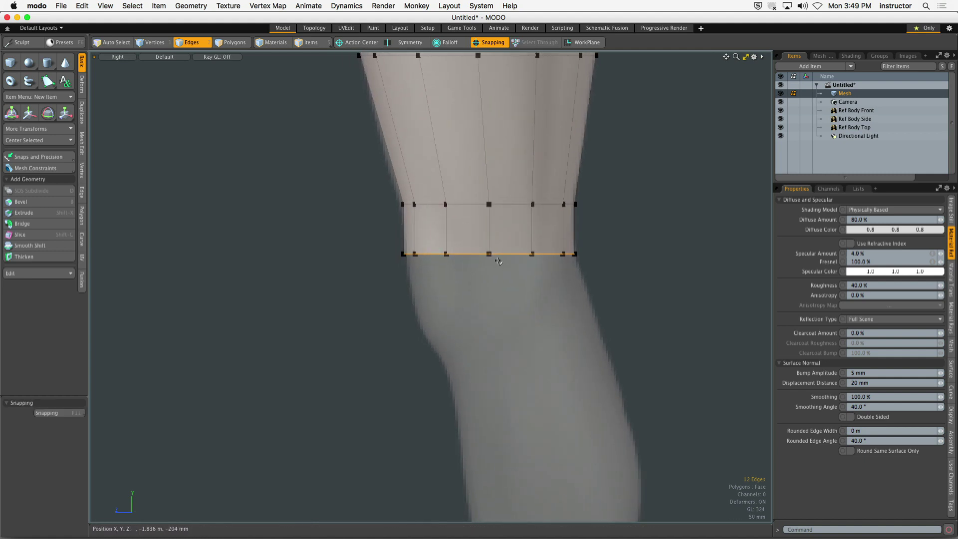
Scale the new loop at the top of the knee to 96% and shift it in X to fit the front reference
{"action": "key", "text": "KP_2"}
{"action": "key", "text": "r"}
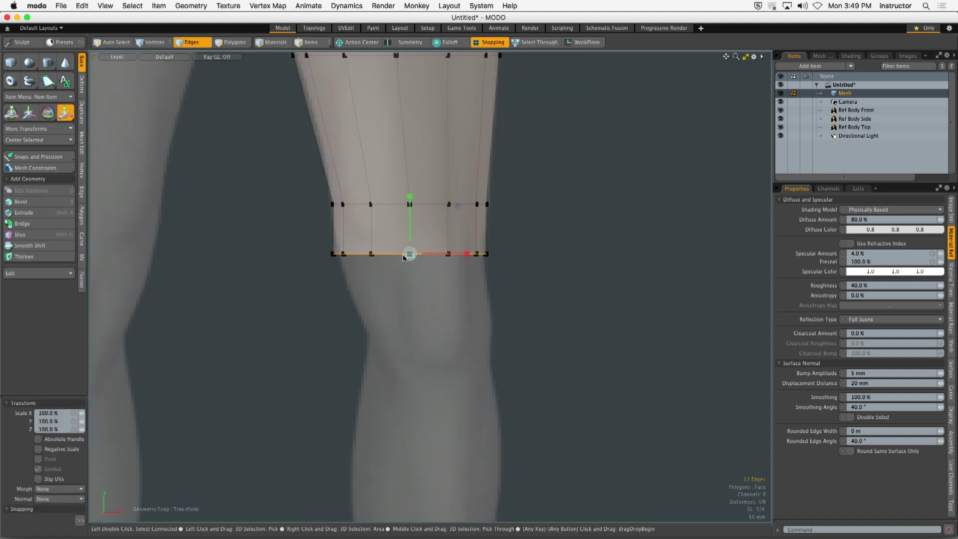
{"action": "scroll", "coordinate": [417, 262], "scroll_direction": "up", "scroll_amount": 3}
{"action": "left_click_drag", "start_coordinate": [415, 252], "coordinate": [414, 252]}
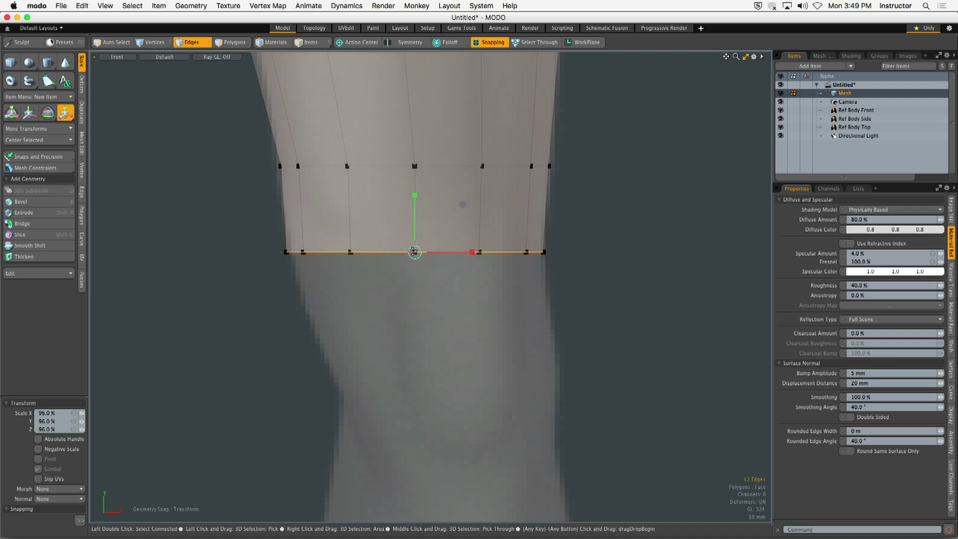
{"action": "key", "text": "w"}
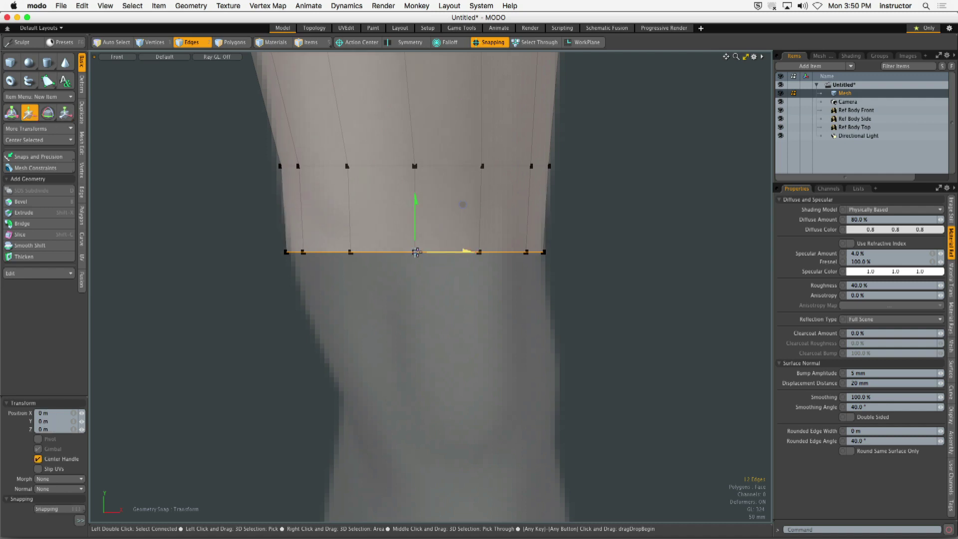
{"action": "key", "text": "x"}
{"action": "left_click_drag", "start_coordinate": [445, 252], "coordinate": [494, 258]}
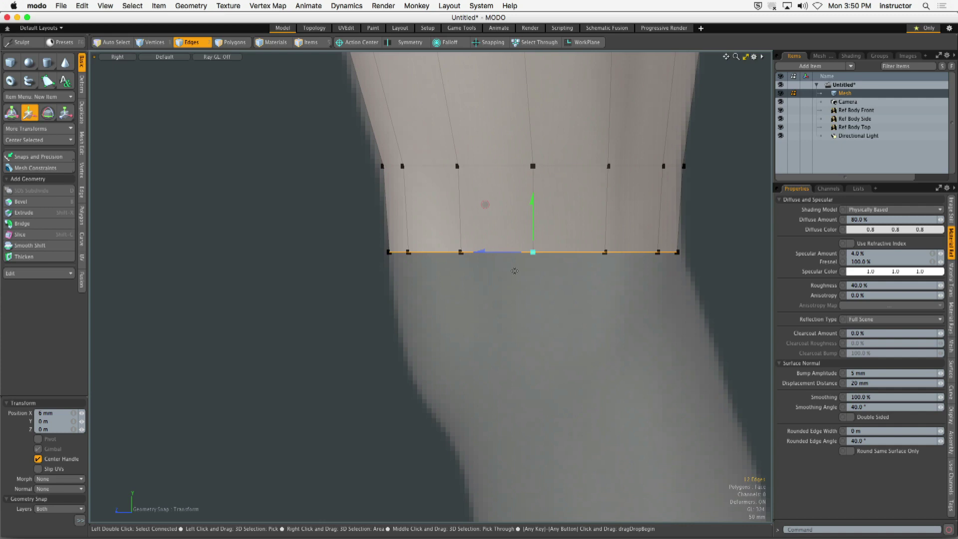
Shift the upper knee loop backward in the Right view and scale it from its snapped back vertex to the side outline
{"action": "key", "text": "r"}
{"action": "key", "text": "x"}
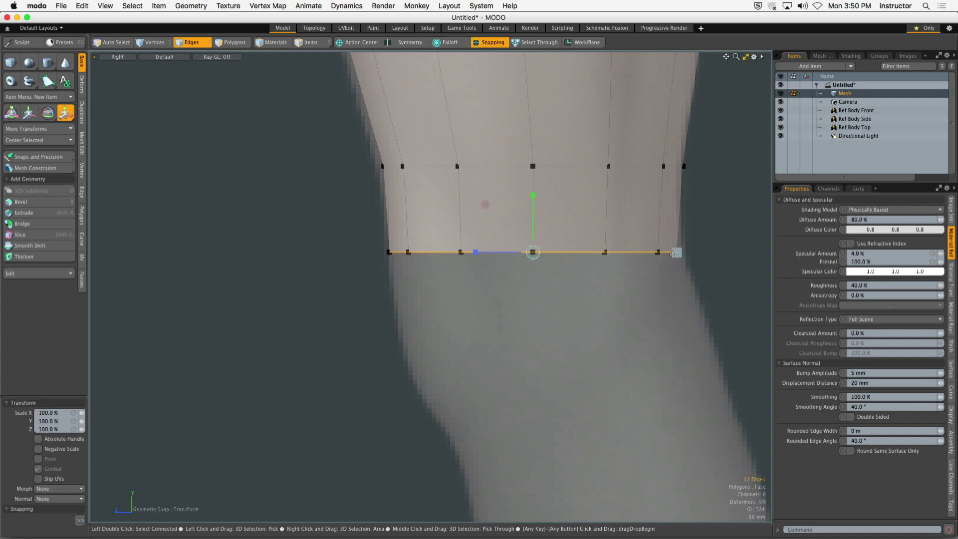
{"action": "key", "text": "w"}
{"action": "mouse_move", "coordinate": [508, 254]}
{"action": "left_mouse_down"}
{"action": "mouse_move", "coordinate": [536, 251]}
{"action": "mouse_move", "coordinate": [517, 256]}
{"action": "left_mouse_up"}
{"action": "key", "text": "x"}
{"action": "key", "text": "r"}
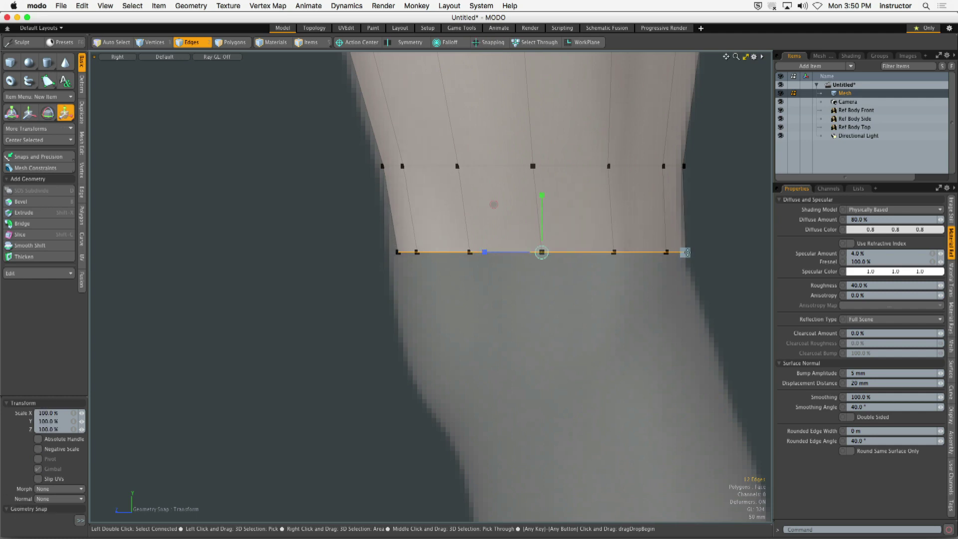
{"action": "key", "text": "x"}
{"action": "left_click", "coordinate": [686, 253]}
{"action": "left_click_drag", "start_coordinate": [614, 252], "coordinate": [549, 247]}
Edge Extend the upper knee loop about 1.98 m down toward the ankle and offset it -250 mm in Z
{"action": "key", "text": "q"}
{"action": "key", "text": "z"}
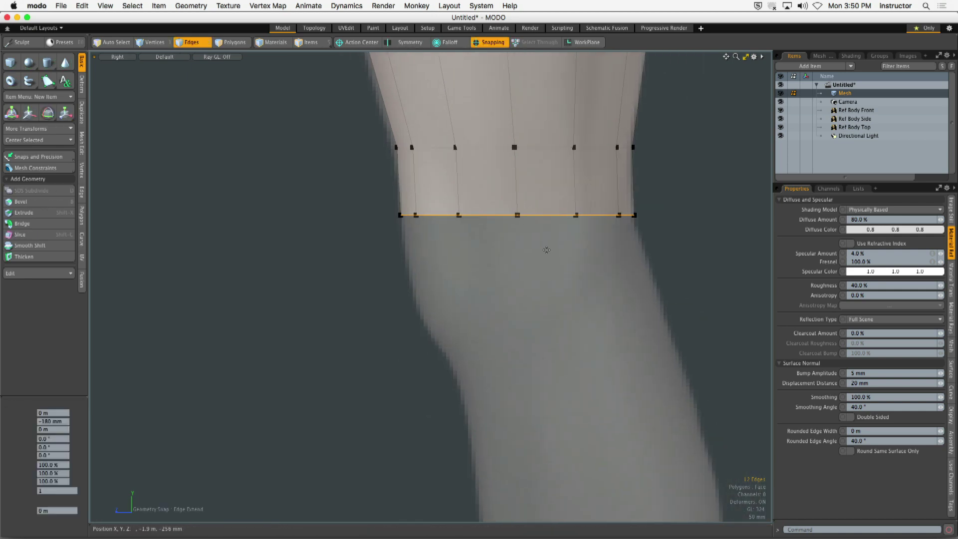
{"action": "scroll", "coordinate": [521, 259], "scroll_direction": "down", "scroll_amount": 3}
{"action": "left_click_drag", "start_coordinate": [518, 204], "coordinate": [519, 346]}
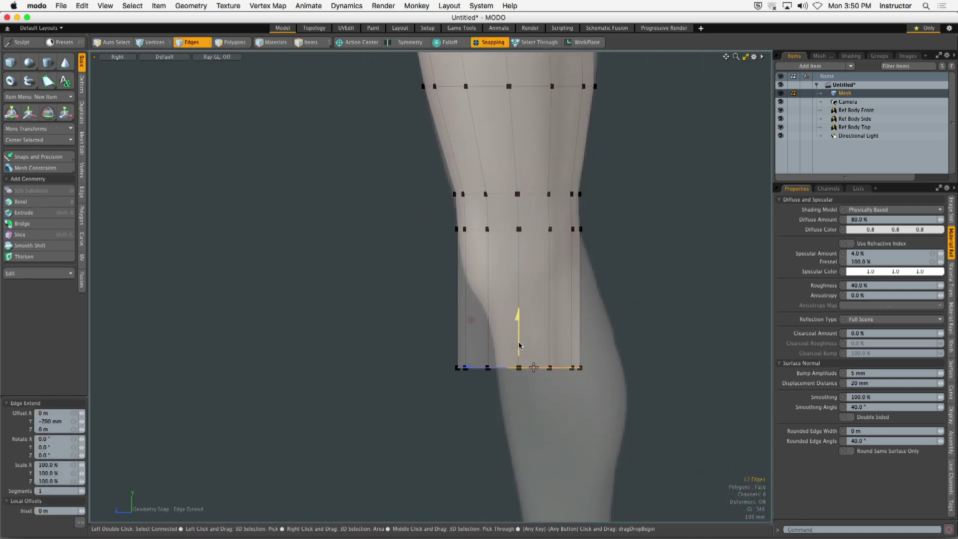
{"action": "scroll", "coordinate": [519, 345], "scroll_direction": "down", "scroll_amount": 3}
{"action": "left_click_drag", "start_coordinate": [515, 197], "coordinate": [502, 324]}
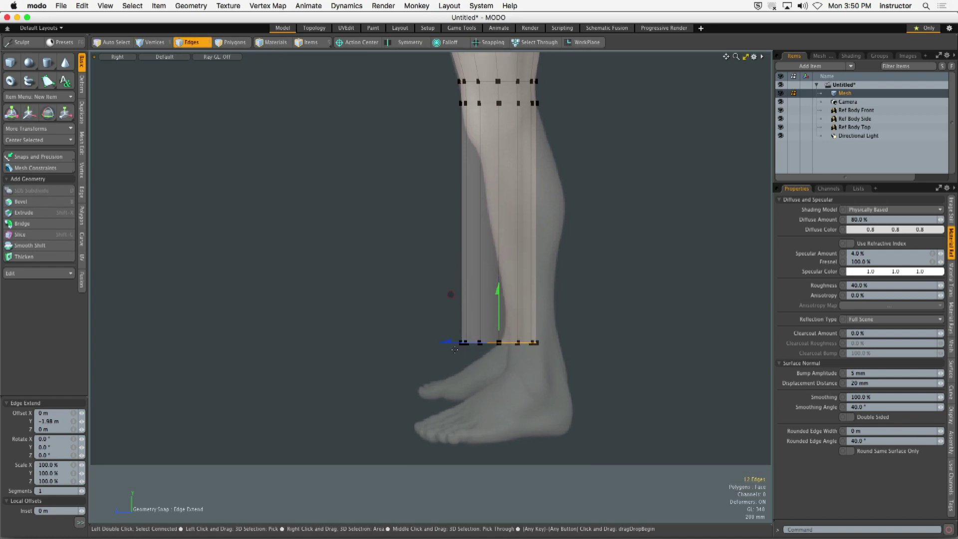
{"action": "left_click_drag", "start_coordinate": [464, 352], "coordinate": [495, 353]}
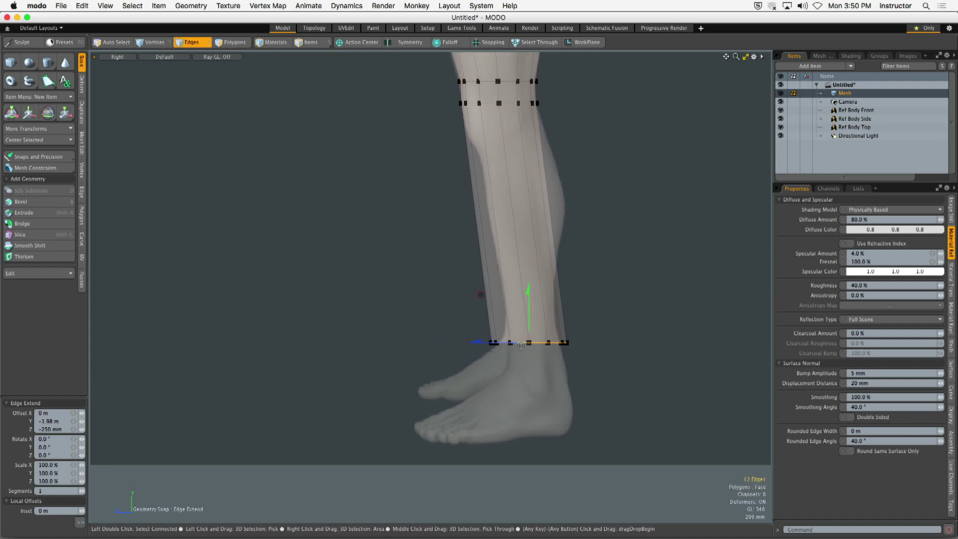
Move the extended bottom loop down by about 225 mm to the ankle in the side reference
{"action": "key", "text": "w"}
{"action": "left_click_drag", "start_coordinate": [529, 312], "coordinate": [530, 333]}
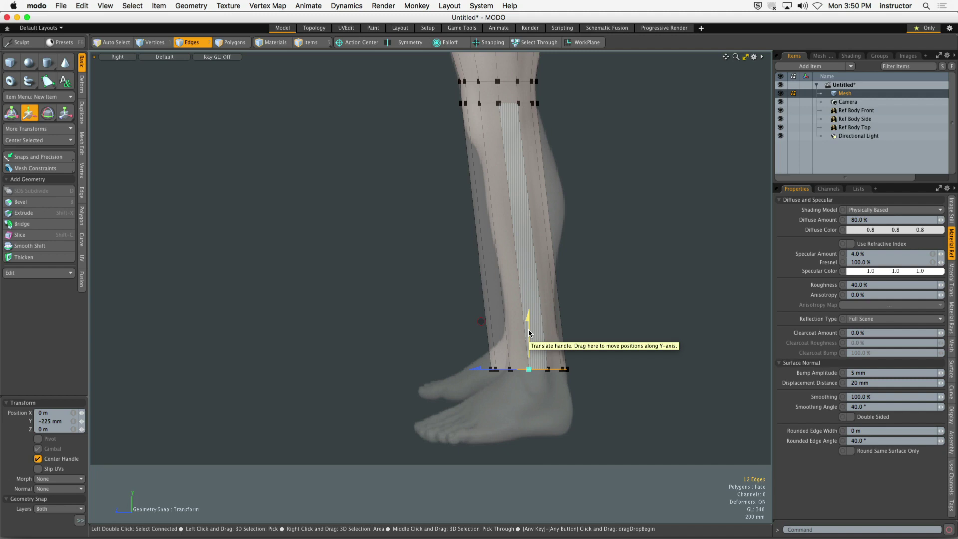
{"action": "scroll", "coordinate": [538, 328], "scroll_direction": "down", "scroll_amount": 6}
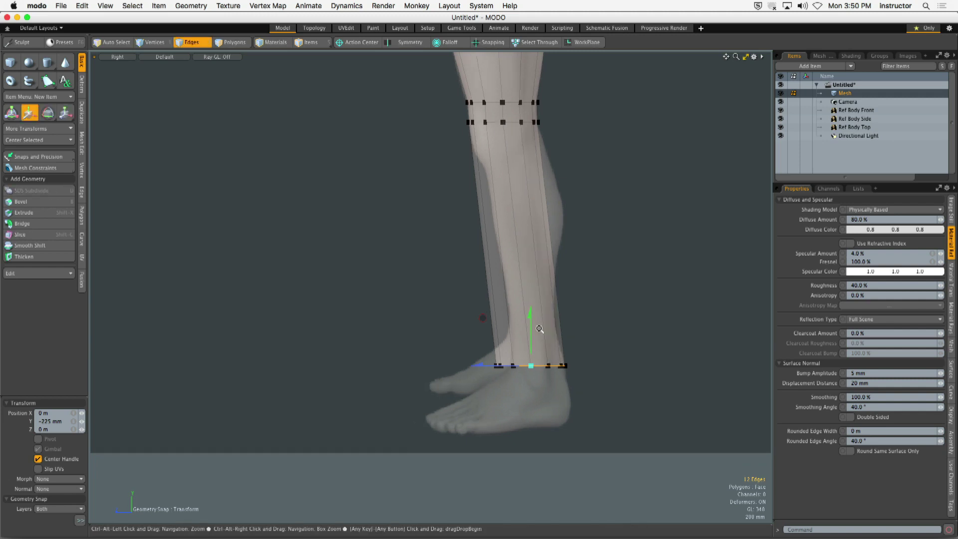
{"action": "left_click_drag", "start_coordinate": [531, 300], "coordinate": [473, 238], "text": "alt"}
{"action": "scroll", "coordinate": [473, 237], "scroll_direction": "up", "scroll_amount": 8}
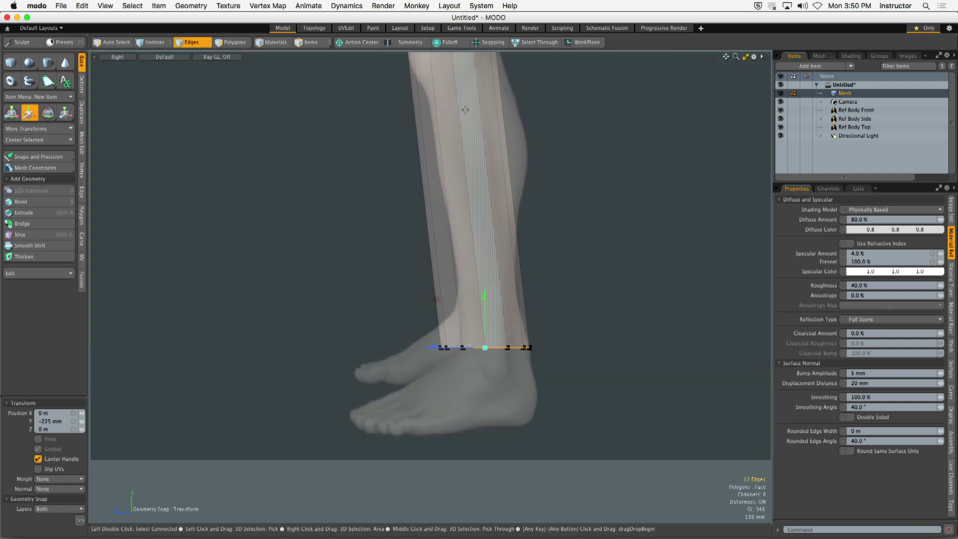
{"action": "left_click_drag", "start_coordinate": [458, 108], "coordinate": [457, 141], "text": "alt"}
{"action": "scroll", "coordinate": [457, 140], "scroll_direction": "down", "scroll_amount": 2}
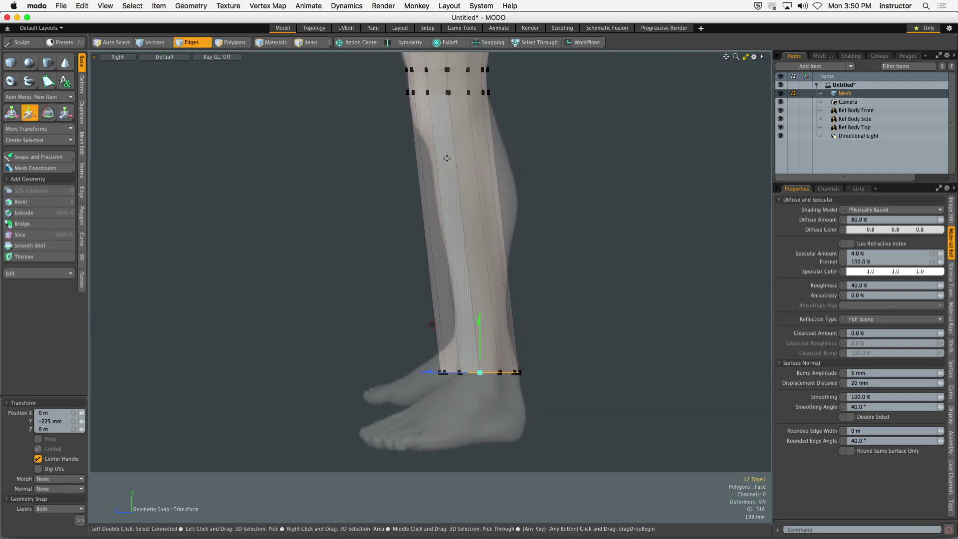
{"action": "left_click_drag", "start_coordinate": [489, 371], "coordinate": [480, 321], "text": "alt"}
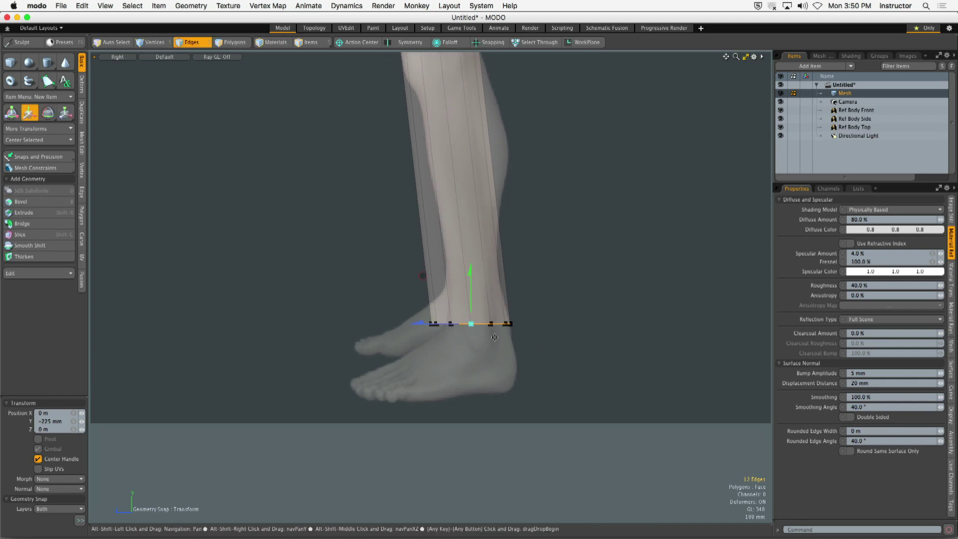
{"action": "scroll", "coordinate": [480, 322], "scroll_direction": "up", "scroll_amount": 3}
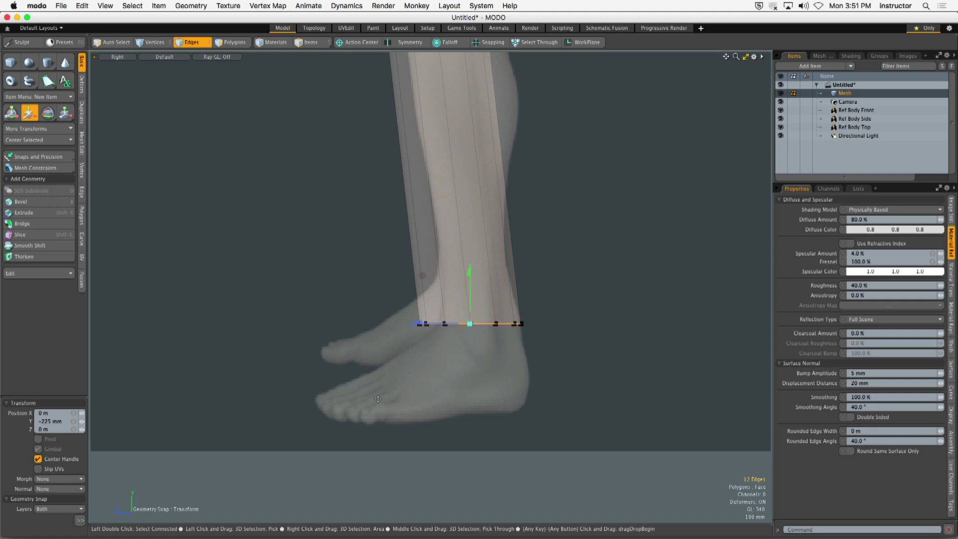
Nudge the ankle edge loop down in the side reference to a Y offset of about -230 mm
{"action": "mouse_move", "coordinate": [470, 277]}
{"action": "left_mouse_down"}
{"action": "mouse_move", "coordinate": [470, 287]}
{"action": "mouse_move", "coordinate": [469, 233]}
{"action": "mouse_move", "coordinate": [469, 276]}
{"action": "left_mouse_up"}
{"action": "scroll", "coordinate": [464, 301], "scroll_direction": "up", "scroll_amount": 3}
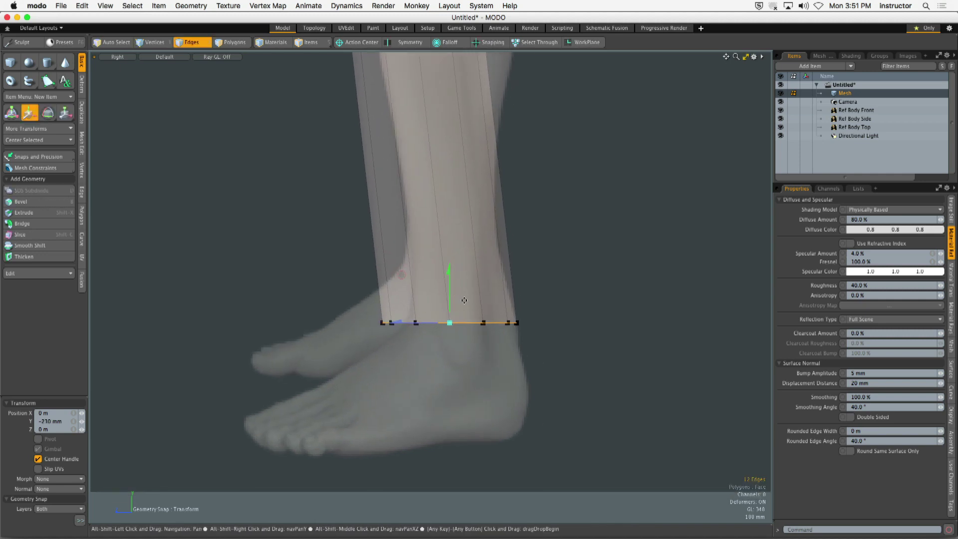
{"action": "left_click", "coordinate": [419, 326]}
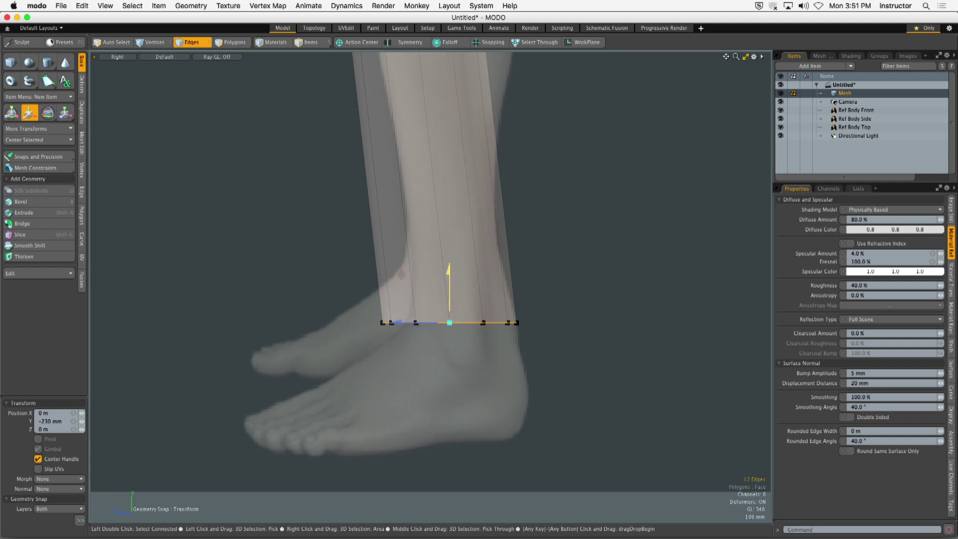
{"action": "mouse_move", "coordinate": [449, 272]}
{"action": "left_mouse_down"}
{"action": "mouse_move", "coordinate": [448, 214]}
{"action": "mouse_move", "coordinate": [449, 273]}
{"action": "left_mouse_up"}
Edge Extend the ankle loop down about 540 mm in Y to the sole of the foot
{"action": "key", "text": "shift+x"}
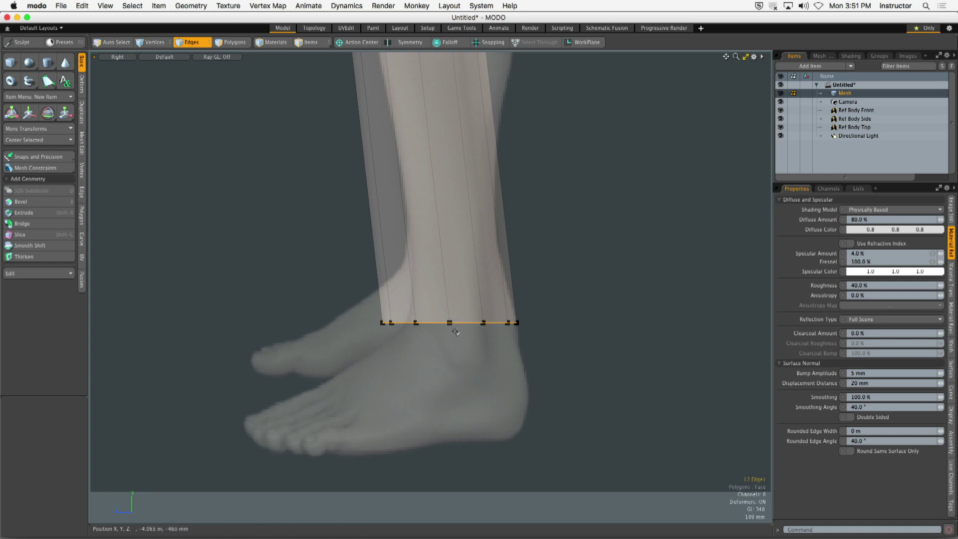
{"action": "left_click_drag", "start_coordinate": [450, 301], "coordinate": [449, 418]}
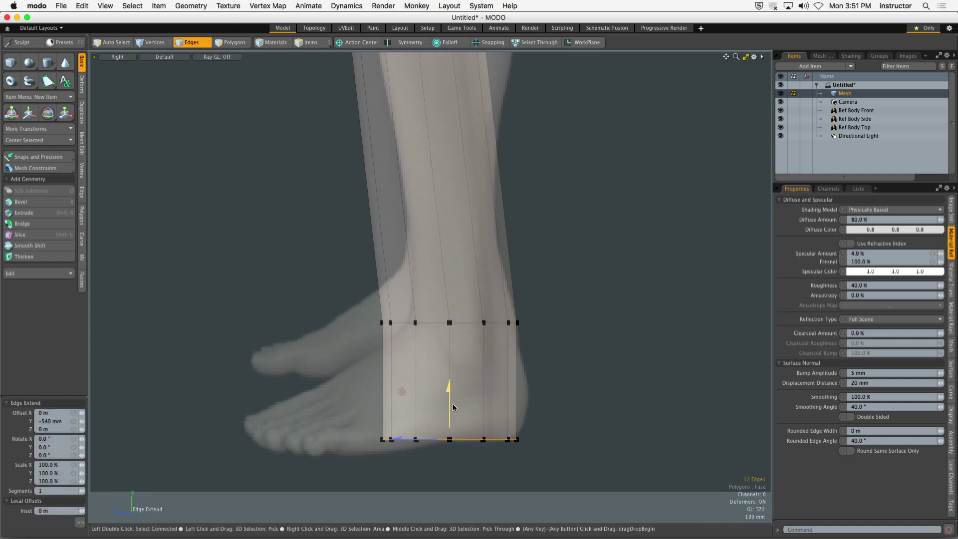
{"action": "key", "text": "space"}
Scale the ankle loop down in the Front view and shift it in X to fit the front reference's ankle outline
{"action": "scroll", "coordinate": [453, 407], "scroll_direction": "down", "scroll_amount": 2}
{"action": "left_click_drag", "start_coordinate": [438, 335], "coordinate": [470, 343], "text": "ctrl+alt"}
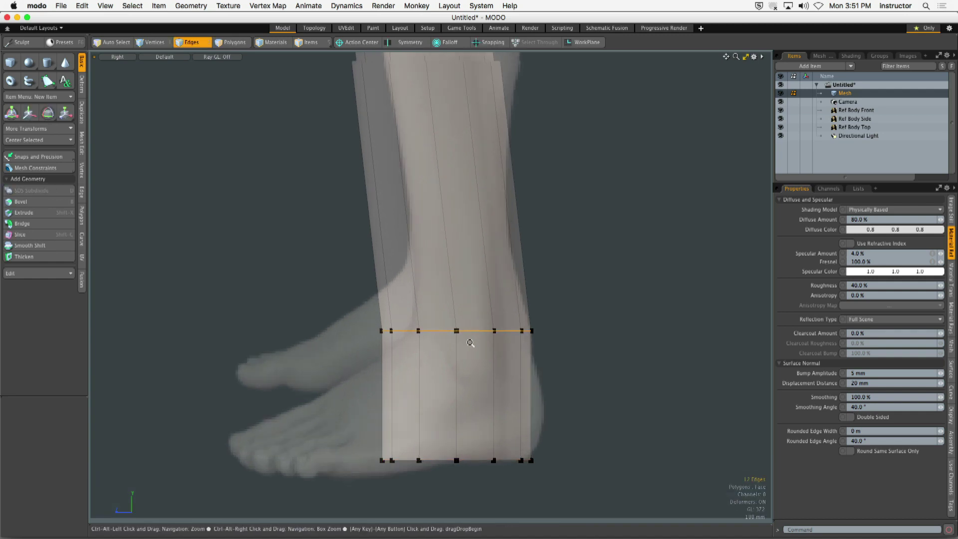
{"action": "key", "text": "ctrl+space"}
{"action": "left_click", "coordinate": [475, 357]}
{"action": "scroll", "coordinate": [451, 380], "scroll_direction": "down", "scroll_amount": 2}
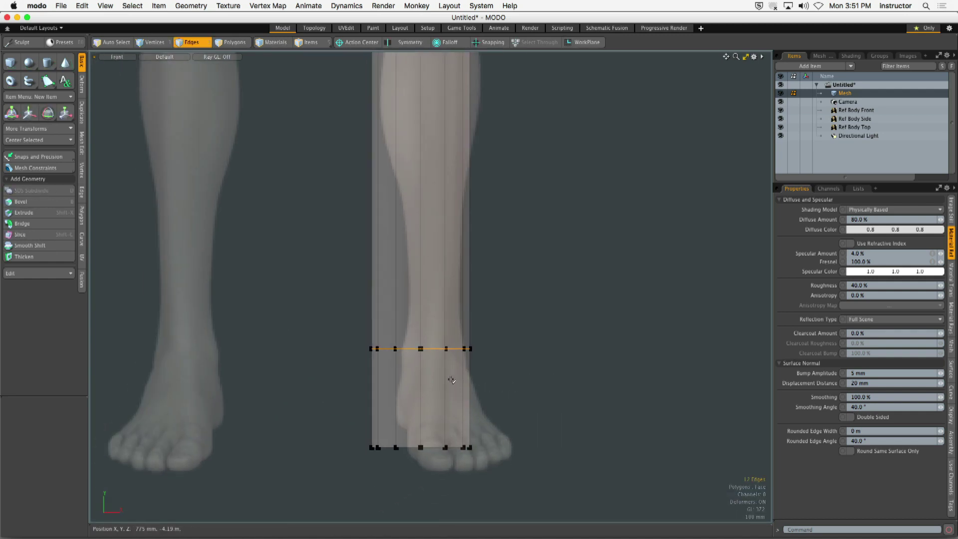
{"action": "key", "text": "r"}
{"action": "scroll", "coordinate": [420, 363], "scroll_direction": "up", "scroll_amount": 2}
{"action": "left_click_drag", "start_coordinate": [426, 335], "coordinate": [468, 279]}
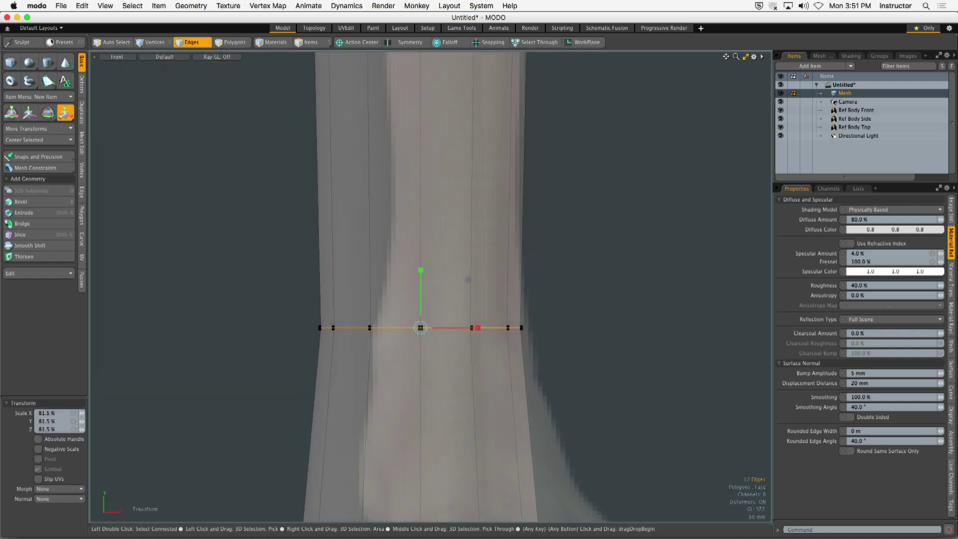
{"action": "mouse_move", "coordinate": [467, 323]}
{"action": "left_mouse_down"}
{"action": "mouse_move", "coordinate": [496, 327]}
{"action": "mouse_move", "coordinate": [451, 333]}
{"action": "left_mouse_up"}
{"action": "key", "text": "w"}
{"action": "key", "text": "r"}
{"action": "key", "text": "q"}
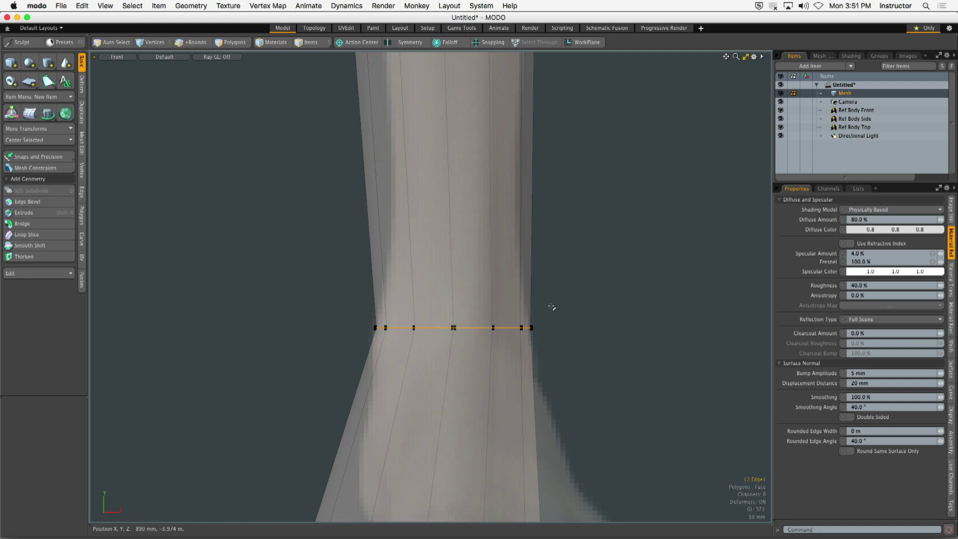
Move the bottom edge loop about 142 mm in X to centre it on the foot in the front reference
{"action": "key", "text": "2"}
{"action": "scroll", "coordinate": [551, 307], "scroll_direction": "down", "scroll_amount": 6}
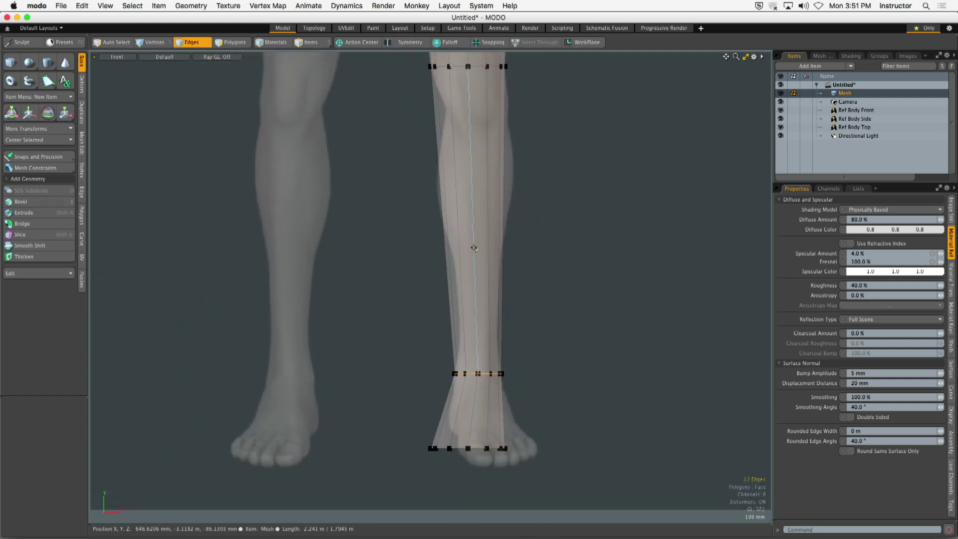
{"action": "key", "text": "3"}
{"action": "scroll", "coordinate": [524, 324], "scroll_direction": "up", "scroll_amount": 5}
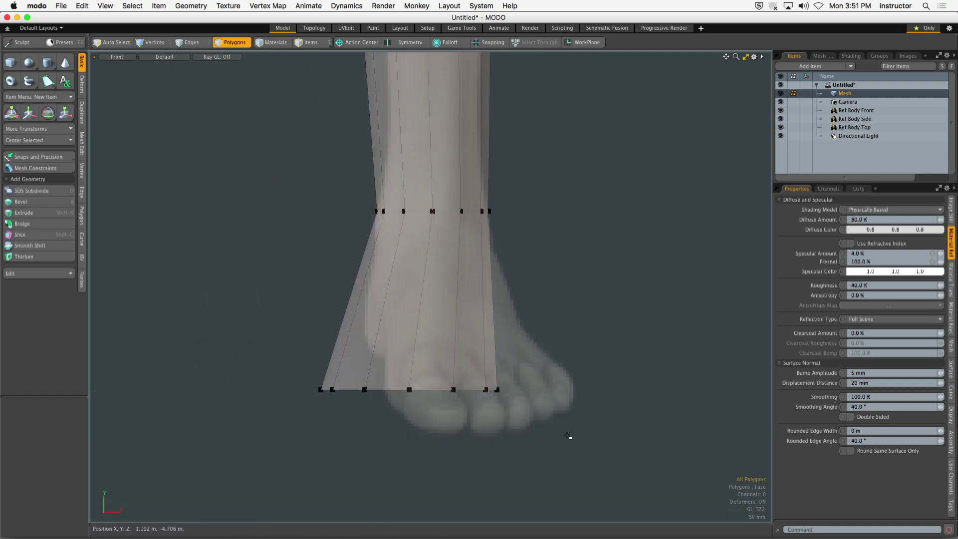
{"action": "key", "text": "2"}
{"action": "double_click", "coordinate": [409, 390]}
{"action": "key", "text": "w"}
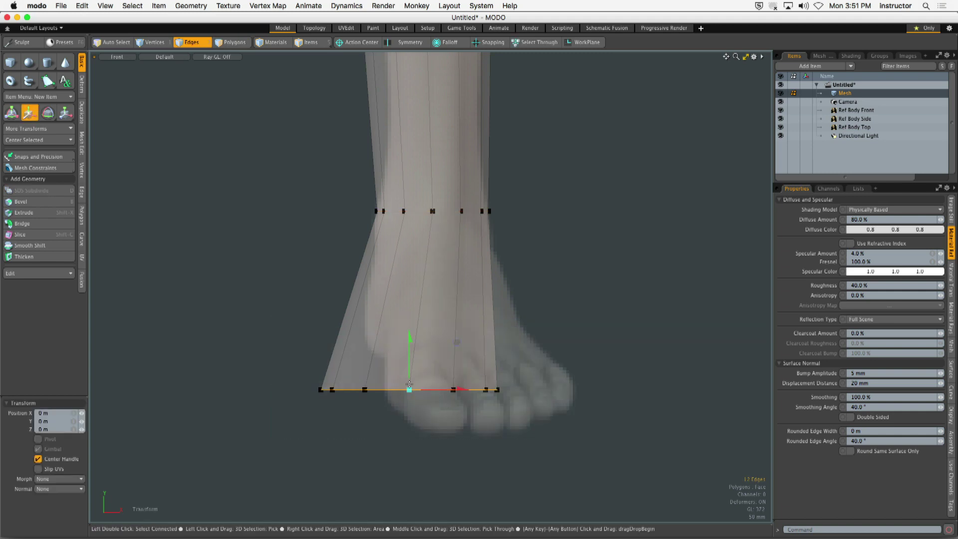
{"action": "left_click_drag", "start_coordinate": [441, 393], "coordinate": [488, 391]}
Raise the bottom edge loop about 110 mm in Y in the Front view, above the toes
{"action": "key", "text": "ctrl+space"}
{"action": "left_click", "coordinate": [523, 354]}
{"action": "scroll", "coordinate": [522, 347], "scroll_direction": "up", "scroll_amount": 3}
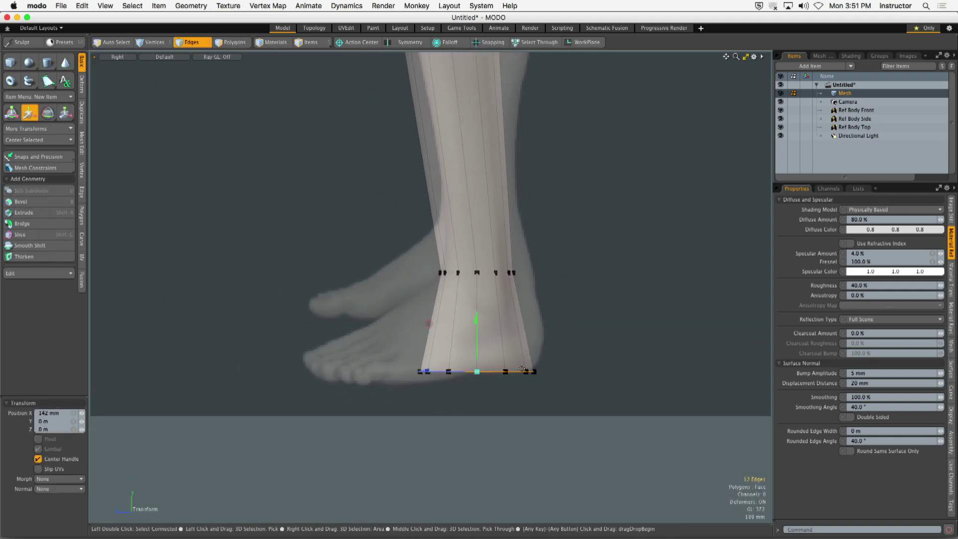
{"action": "scroll", "coordinate": [522, 346], "scroll_direction": "down", "scroll_amount": 3}
{"action": "key", "text": "ctrl+space"}
{"action": "left_click", "coordinate": [492, 364]}
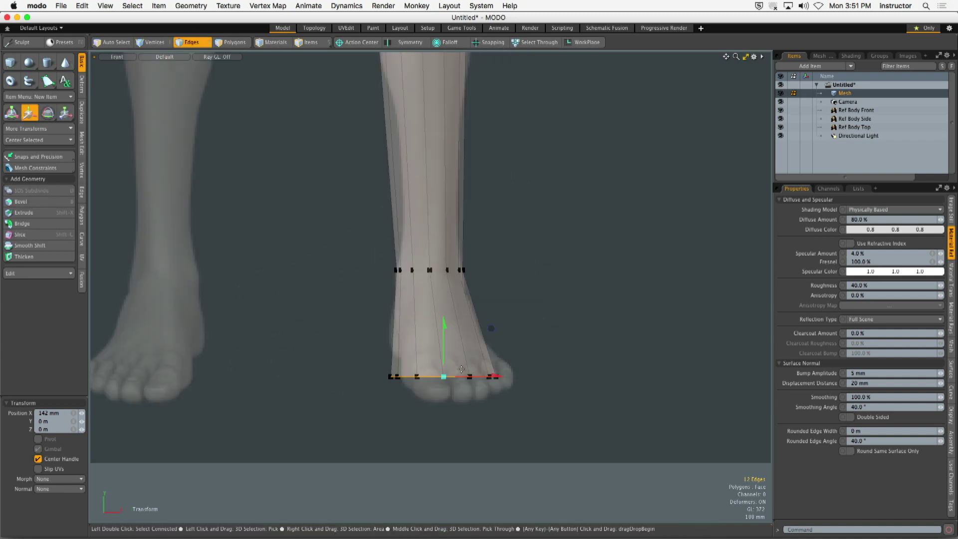
{"action": "left_click_drag", "start_coordinate": [447, 370], "coordinate": [446, 347]}
{"action": "scroll", "coordinate": [528, 367], "scroll_direction": "down", "scroll_amount": 1}
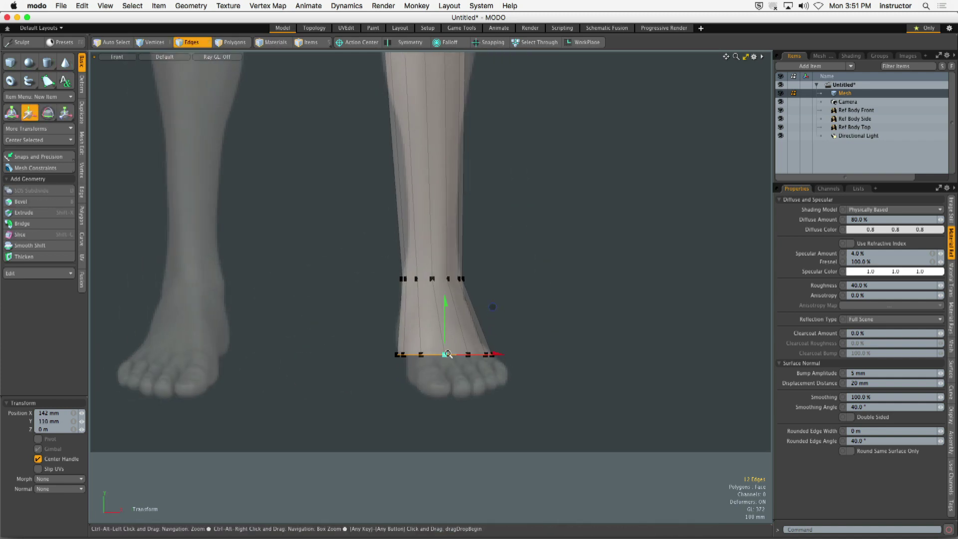
Fine-tune the bottom loop's height against the heel in the Right view and switch to polygon selection
{"action": "key", "text": "ctrl+space"}
{"action": "left_click", "coordinate": [488, 362]}
{"action": "scroll", "coordinate": [486, 361], "scroll_direction": "up", "scroll_amount": 2}
{"action": "mouse_move", "coordinate": [416, 309]}
{"action": "left_mouse_down"}
{"action": "mouse_move", "coordinate": [417, 329]}
{"action": "mouse_move", "coordinate": [416, 315]}
{"action": "left_mouse_up"}
{"action": "scroll", "coordinate": [511, 417], "scroll_direction": "down", "scroll_amount": 2}
{"action": "key", "text": "space"}
{"action": "key", "text": "3"}
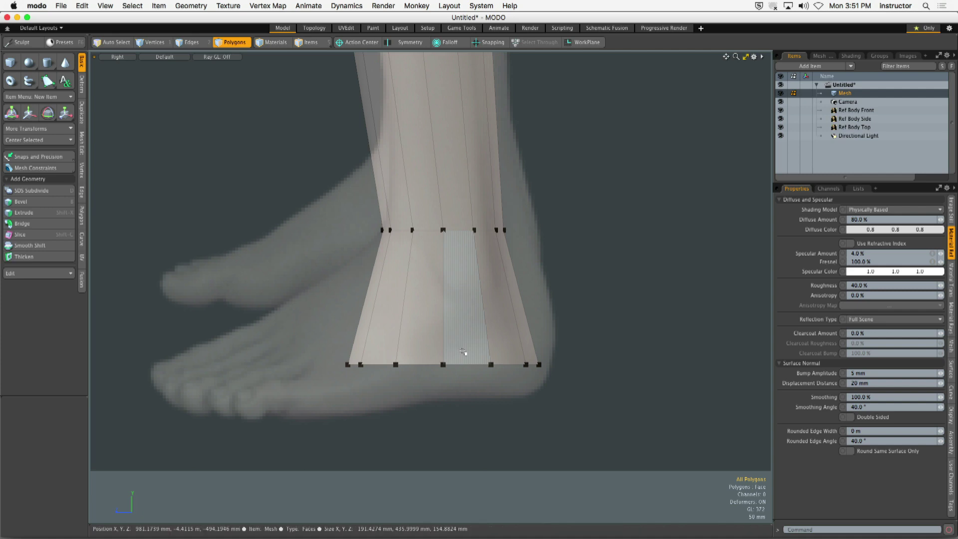
{"action": "left_click_drag", "start_coordinate": [367, 314], "coordinate": [474, 309]}
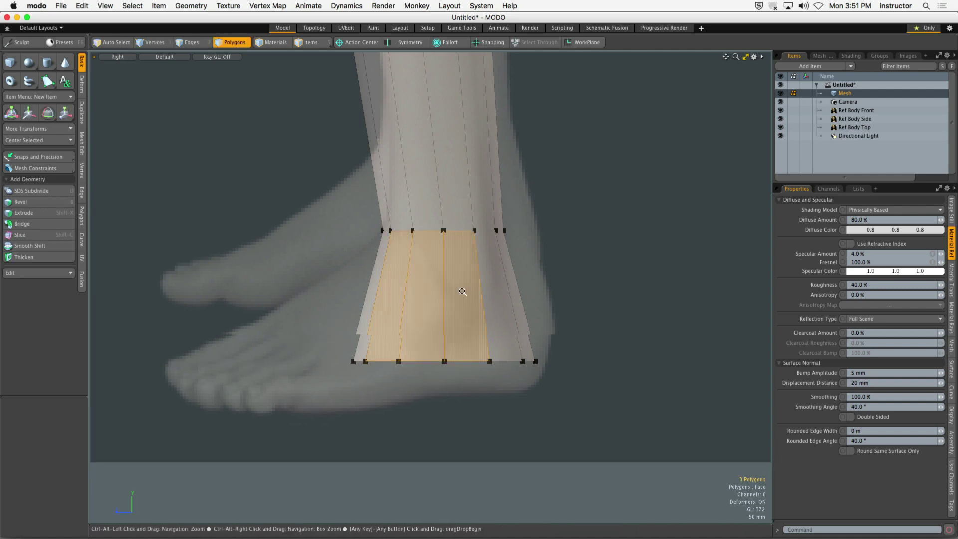
{"action": "scroll", "coordinate": [433, 293], "scroll_direction": "down", "scroll_amount": 2}
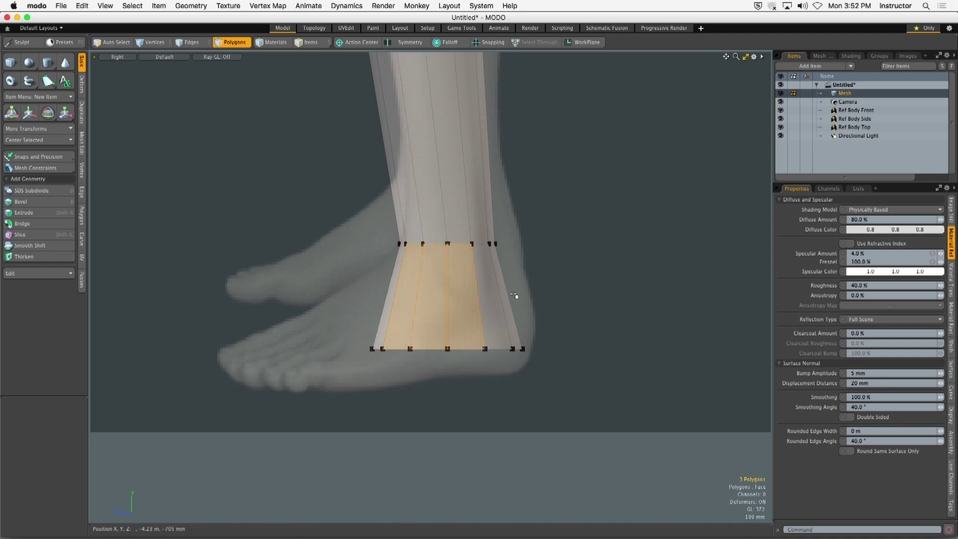
{"action": "left_click", "coordinate": [366, 255]}
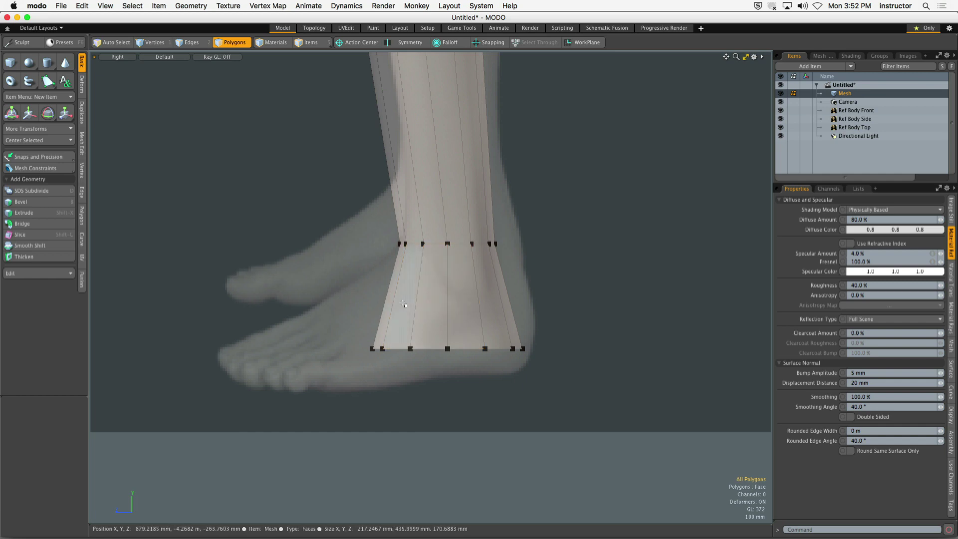
Select the band of polygons below the ankle loop and Loop Slice it with a count of 1
{"action": "left_click_drag", "start_coordinate": [392, 304], "coordinate": [469, 310]}
{"action": "scroll", "coordinate": [468, 310], "scroll_direction": "up", "scroll_amount": 2}
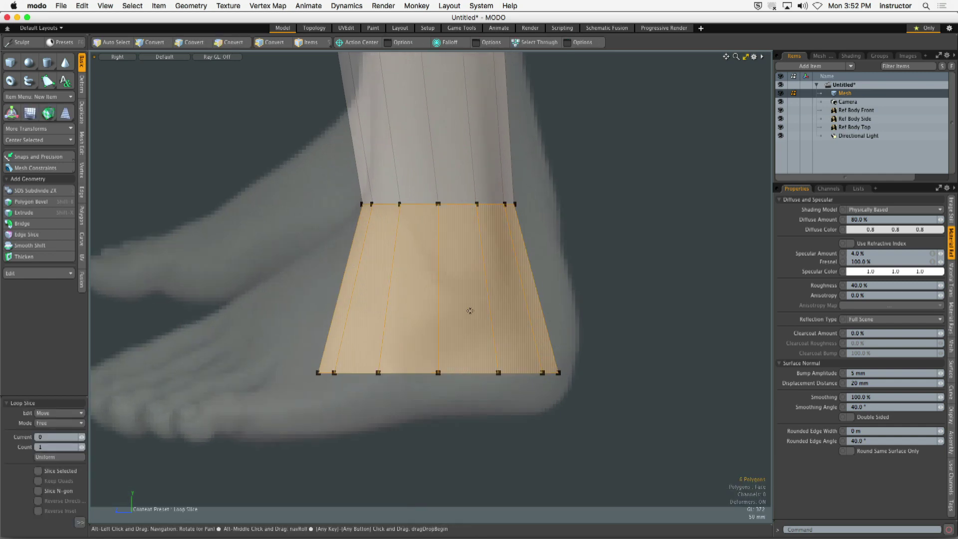
{"action": "key", "text": "alt+c"}
{"action": "key", "text": "space"}
Move the upper ankle loop backward in Z until its back edge meets the Achilles outline in the side reference
{"action": "key", "text": "2"}
{"action": "left_click", "coordinate": [453, 283]}
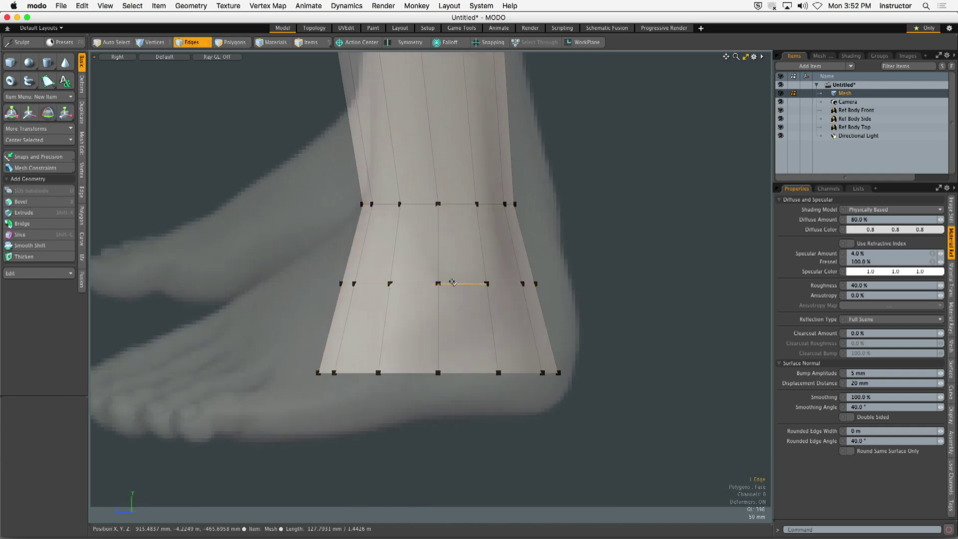
{"action": "key", "text": "w"}
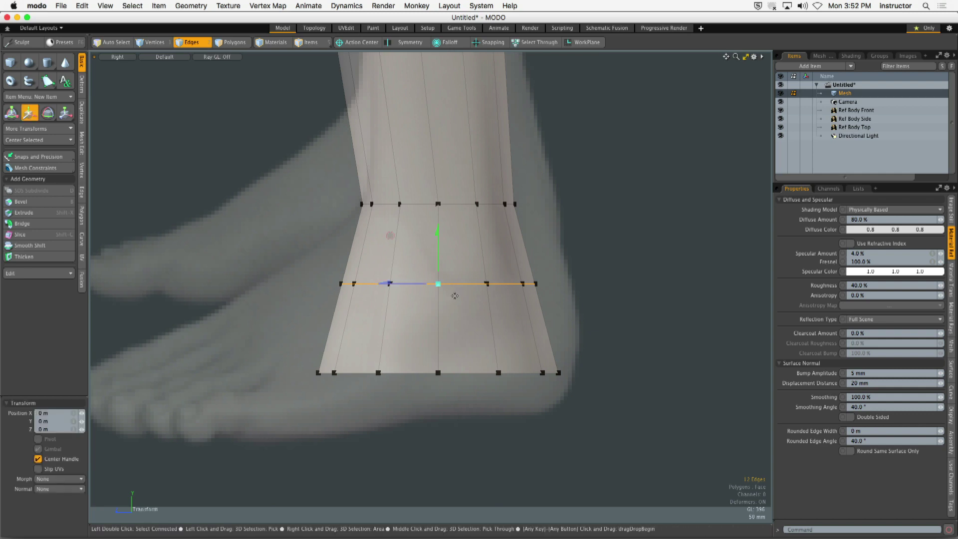
{"action": "double_click", "coordinate": [428, 204]}
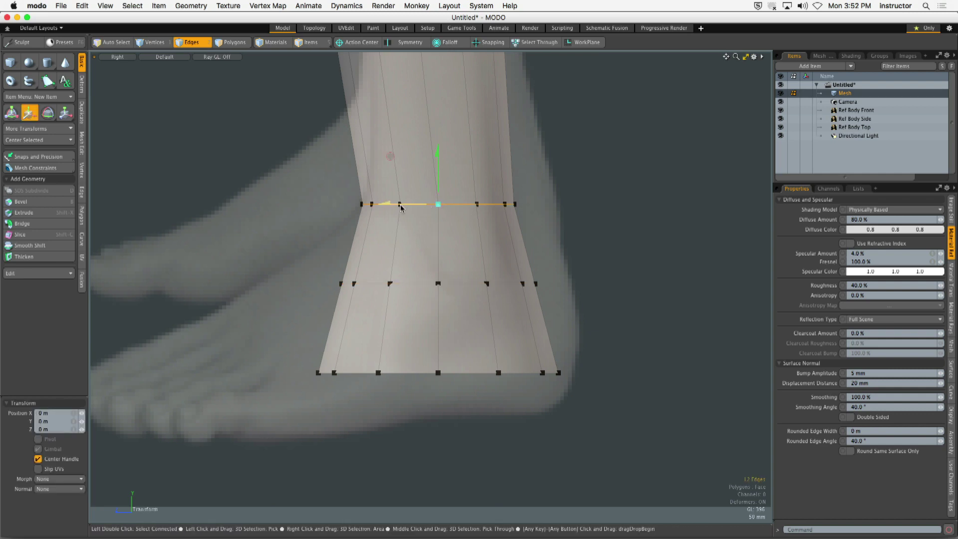
{"action": "left_click_drag", "start_coordinate": [402, 208], "coordinate": [429, 208]}
{"action": "key", "text": "r"}
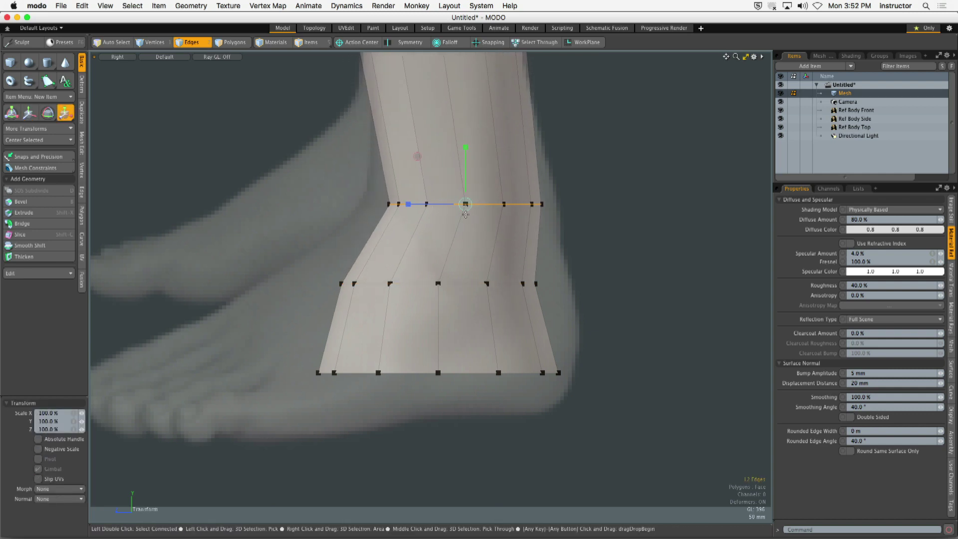
{"action": "key", "text": "w"}
{"action": "left_click_drag", "start_coordinate": [424, 209], "coordinate": [432, 206]}
Scale the upper ankle loop to about 127% in Z from its snapped back vertex to reach the front of the ankle
{"action": "key", "text": "x"}
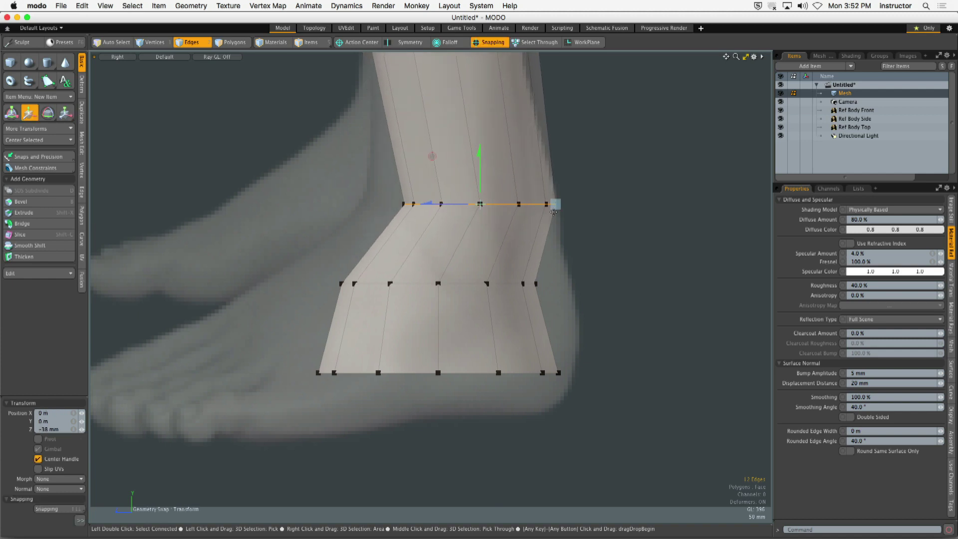
{"action": "key", "text": "r"}
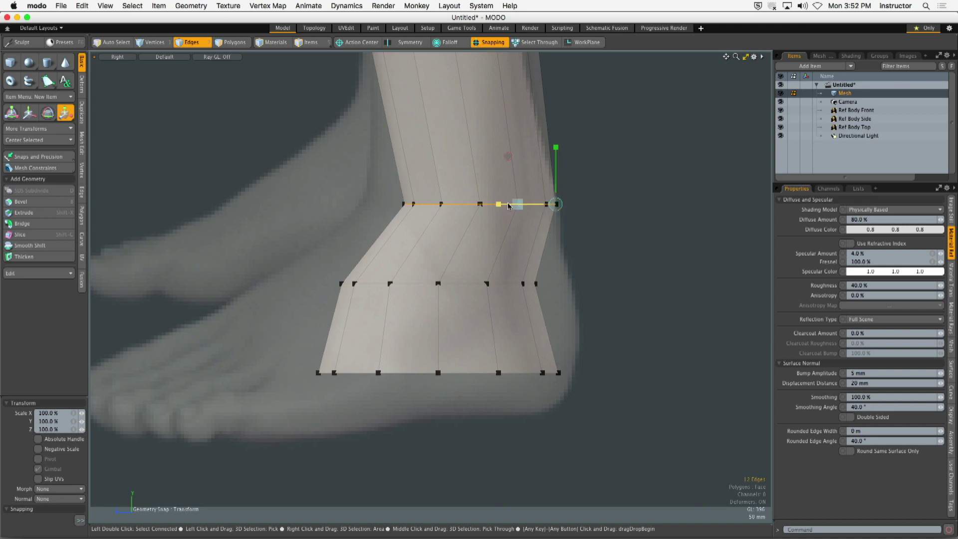
{"action": "left_click_drag", "start_coordinate": [509, 206], "coordinate": [482, 205]}
{"action": "scroll", "coordinate": [517, 209], "scroll_direction": "down", "scroll_amount": 1}
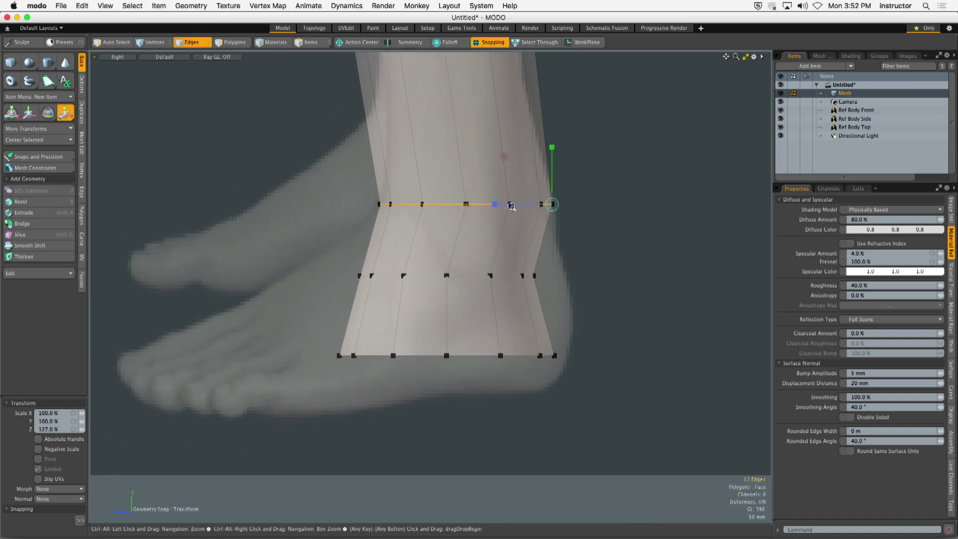
{"action": "key", "text": "space"}
Turn snapping off and move the middle ankle loop about -88 mm in Z toward the heel
{"action": "key", "text": "w"}
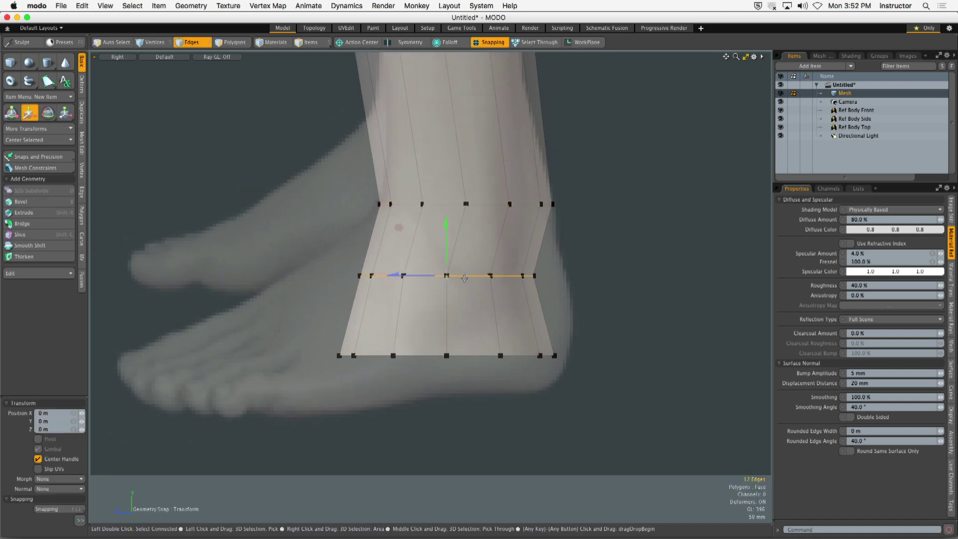
{"action": "key", "text": "x"}
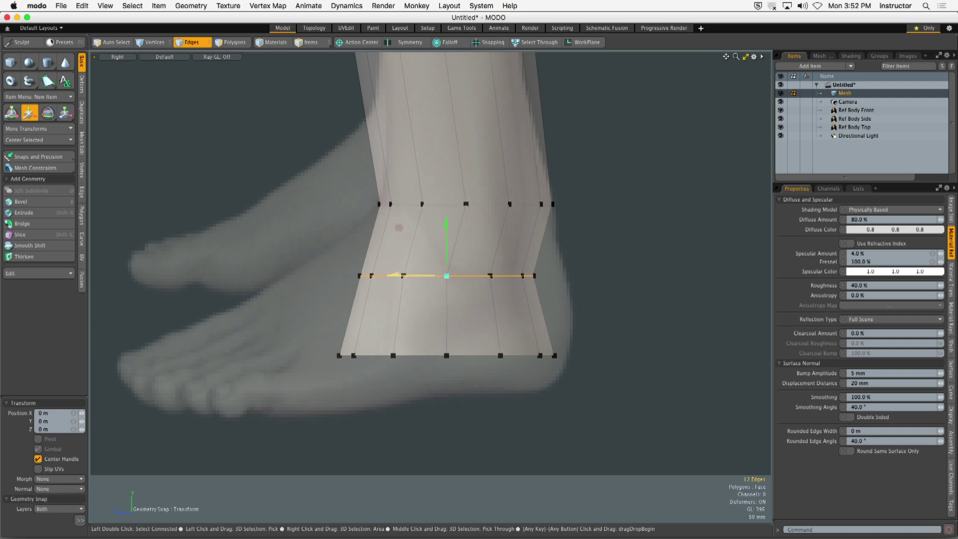
{"action": "left_click_drag", "start_coordinate": [408, 276], "coordinate": [438, 276]}
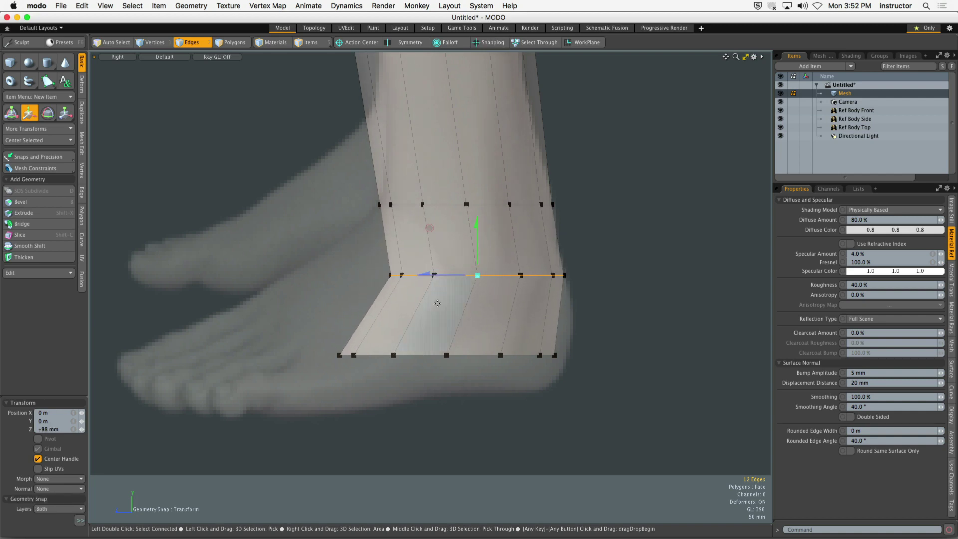
Move the bottom edge loop slightly backward in Z to the heel outline and clear the selection
{"action": "right_click_drag", "start_coordinate": [308, 320], "coordinate": [576, 404]}
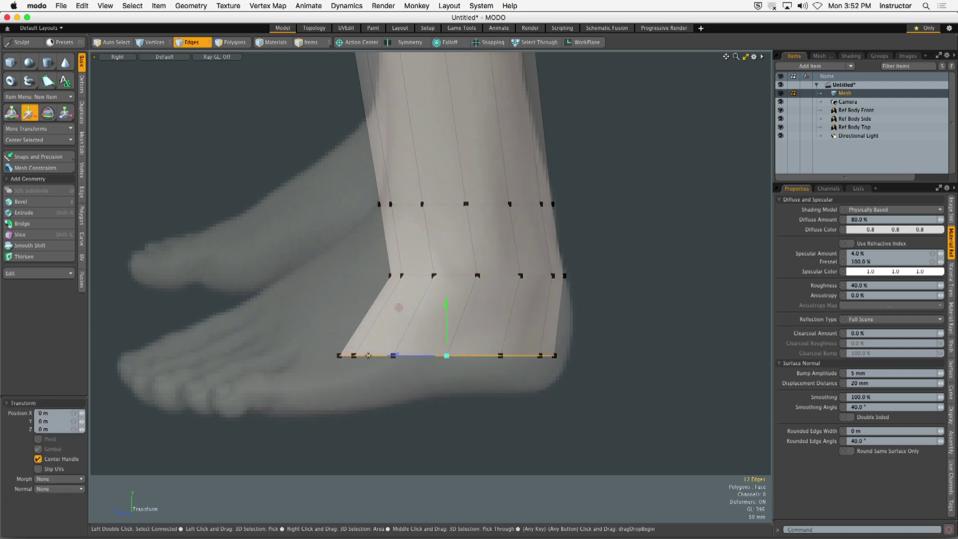
{"action": "left_click_drag", "start_coordinate": [401, 359], "coordinate": [417, 359]}
{"action": "key", "text": "space"}
{"action": "left_click", "coordinate": [618, 279]}
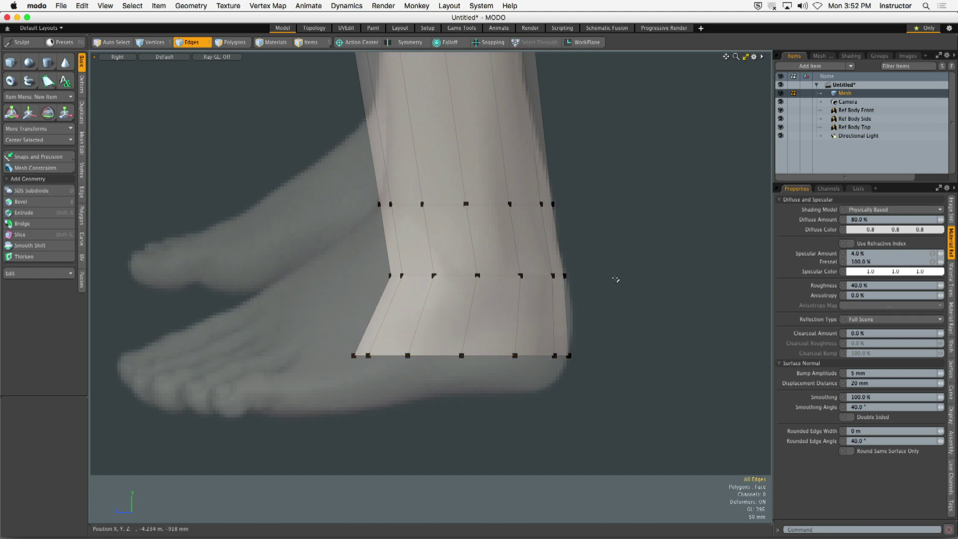
Select the six front-facing polygons of the lowest ankle band in the Perspective view
{"action": "scroll", "coordinate": [613, 279], "scroll_direction": "down", "scroll_amount": 6}
{"action": "scroll", "coordinate": [612, 289], "scroll_direction": "up", "scroll_amount": 6}
{"action": "left_click_drag", "start_coordinate": [455, 333], "coordinate": [426, 269], "text": "alt"}
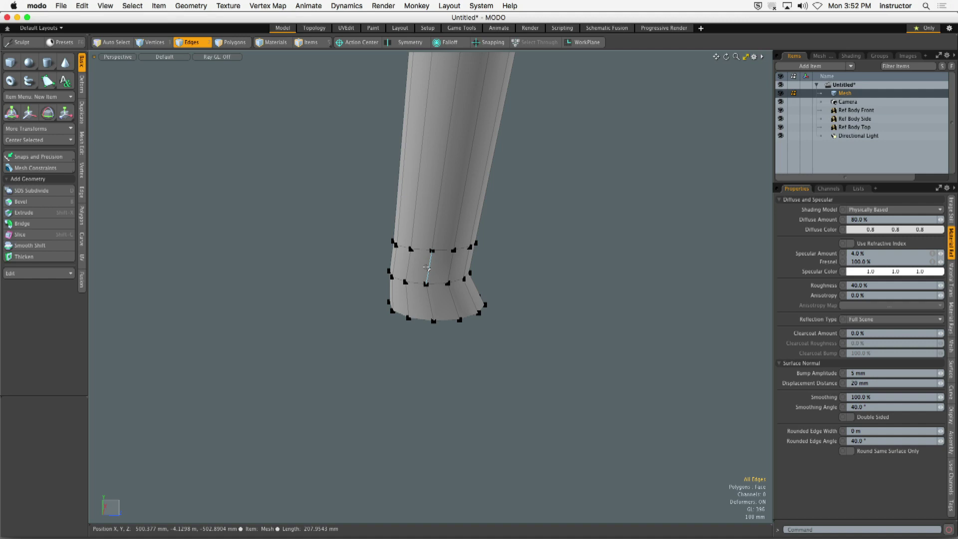
{"action": "left_click_drag", "start_coordinate": [422, 269], "coordinate": [438, 381], "text": "alt"}
{"action": "double_click", "coordinate": [470, 331]}
{"action": "key", "text": "3"}
{"action": "key", "text": "2"}
{"action": "key", "text": "3"}
{"action": "left_click", "coordinate": [449, 357]}
{"action": "left_click", "coordinate": [411, 358], "text": "ctrl"}
{"action": "left_click", "coordinate": [474, 351], "text": "shift"}
{"action": "mouse_move", "coordinate": [474, 384]}
{"action": "left_mouse_down", "text": "shift"}
{"action": "mouse_move", "coordinate": [504, 384]}
{"action": "mouse_move", "coordinate": [399, 381]}
{"action": "mouse_move", "coordinate": [293, 342]}
{"action": "mouse_move", "coordinate": [391, 419]}
{"action": "mouse_move", "coordinate": [391, 470]}
{"action": "left_mouse_up", "text": "shift"}
{"action": "left_click", "coordinate": [400, 380], "text": "shift"}
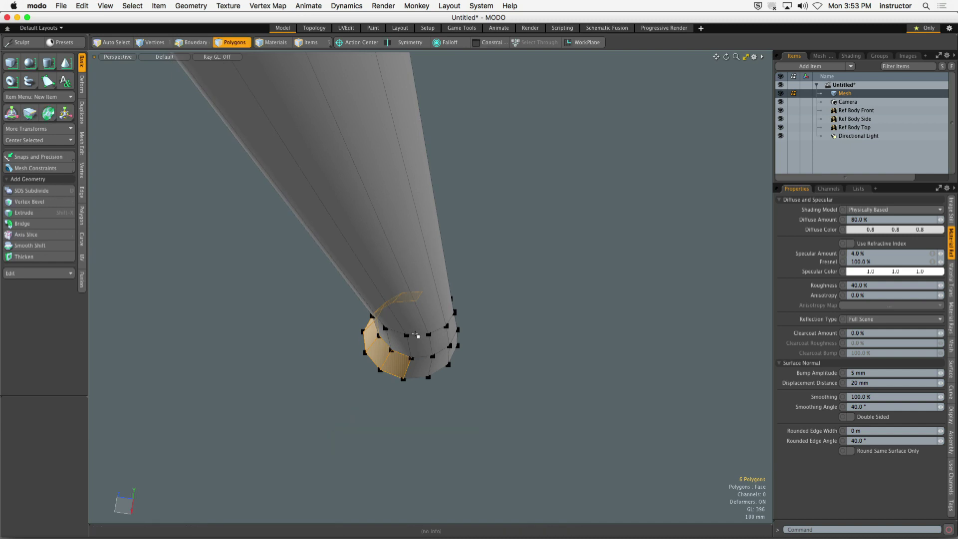
Bevel the six selected front ankle polygons as a group with zero shift and move the new faces 396 mm forward in Z
{"action": "key", "text": "KP_1"}
{"action": "key", "text": "ctrl+space"}
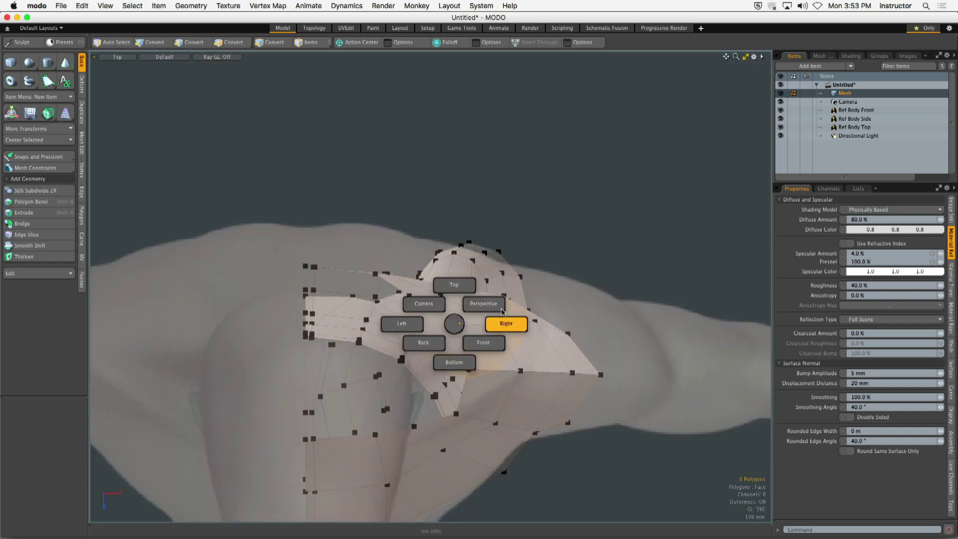
{"action": "left_click", "coordinate": [505, 325]}
{"action": "left_click_drag", "start_coordinate": [418, 317], "coordinate": [469, 316], "text": "alt"}
{"action": "key", "text": "b"}
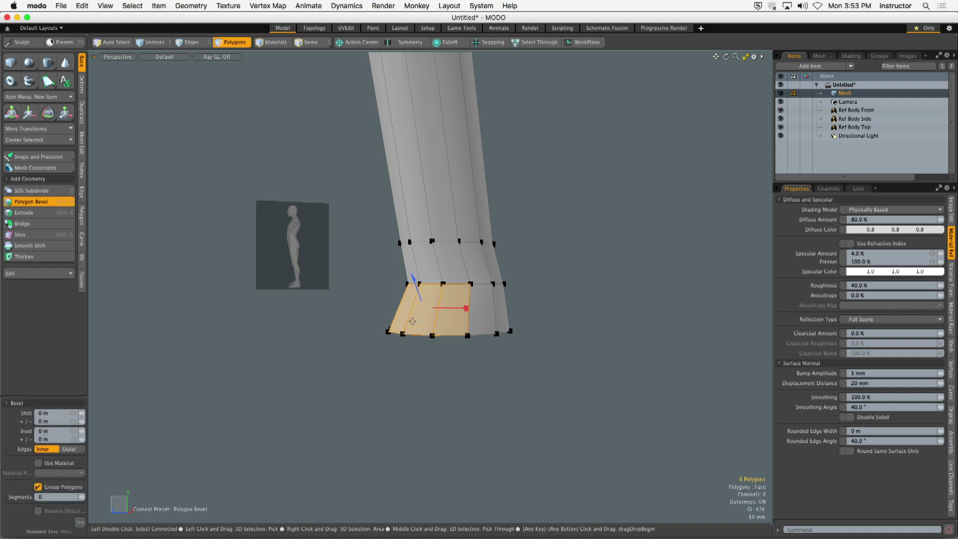
{"action": "left_click_drag", "start_coordinate": [412, 322], "coordinate": [352, 272], "text": "alt"}
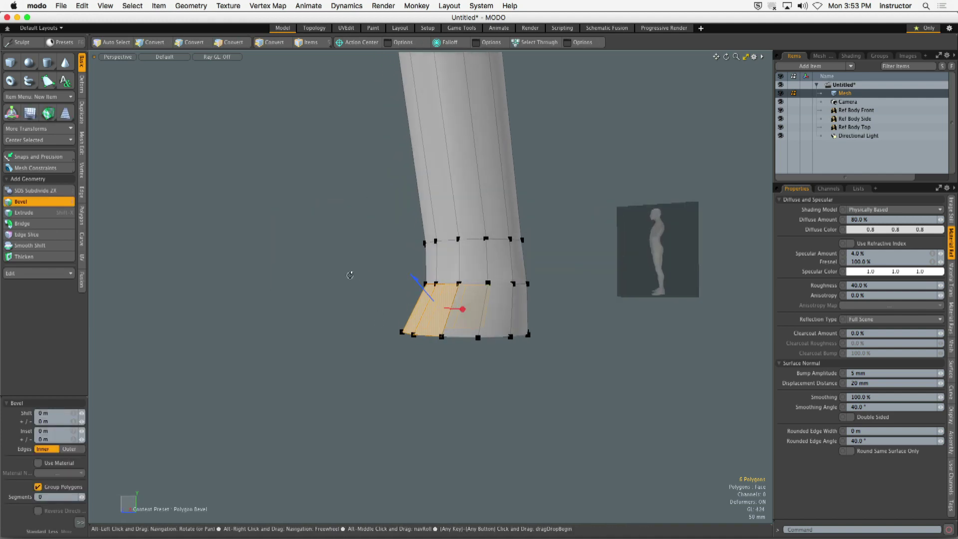
{"action": "left_click_drag", "start_coordinate": [421, 288], "coordinate": [385, 335]}
{"action": "key", "text": "space"}
{"action": "key", "text": "b"}
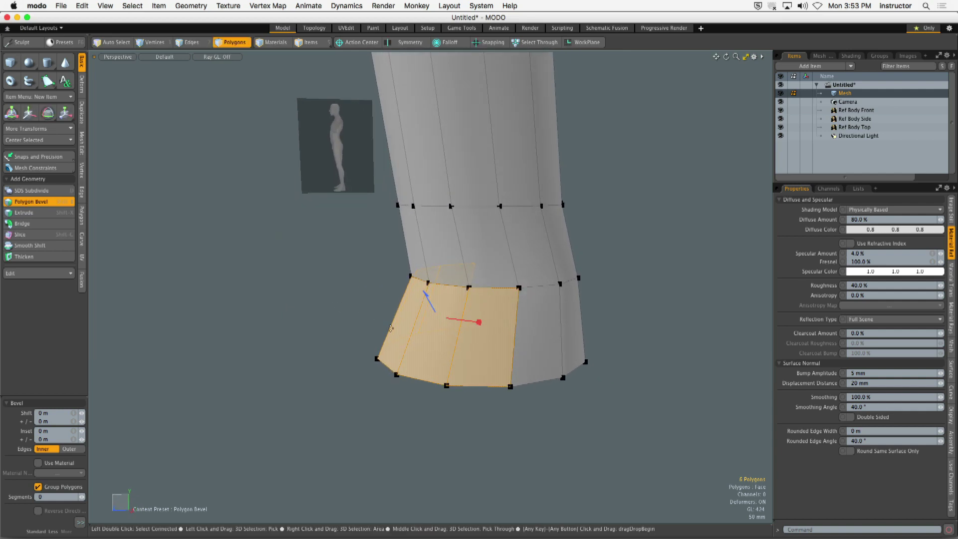
{"action": "key", "text": "w"}
{"action": "mouse_move", "coordinate": [397, 318]}
{"action": "left_mouse_down"}
{"action": "mouse_move", "coordinate": [264, 322]}
{"action": "mouse_move", "coordinate": [550, 322]}
{"action": "mouse_move", "coordinate": [419, 313]}
{"action": "mouse_move", "coordinate": [396, 326]}
{"action": "left_mouse_up"}
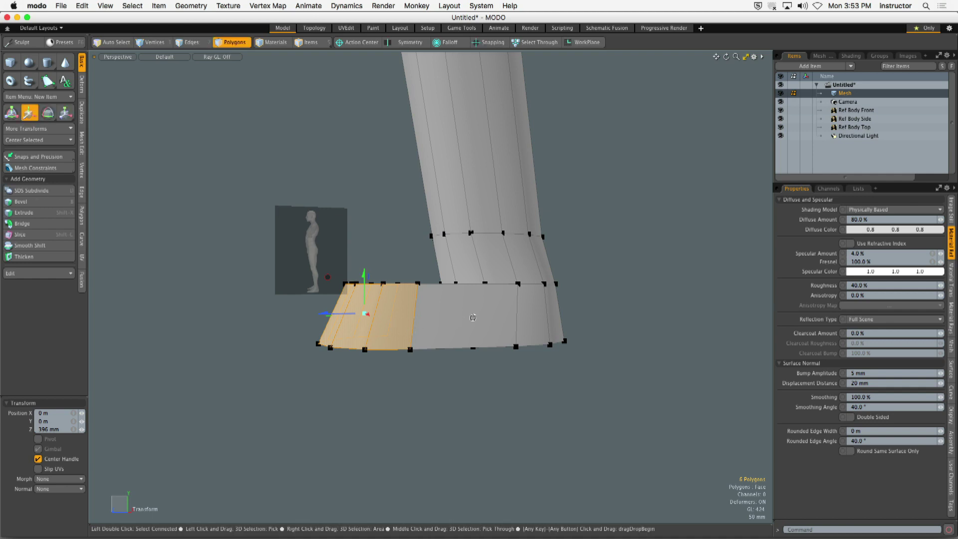
Scale the extruded front polygons along Z until they form a flat face
{"action": "left_click_drag", "start_coordinate": [473, 318], "coordinate": [434, 348], "text": "alt"}
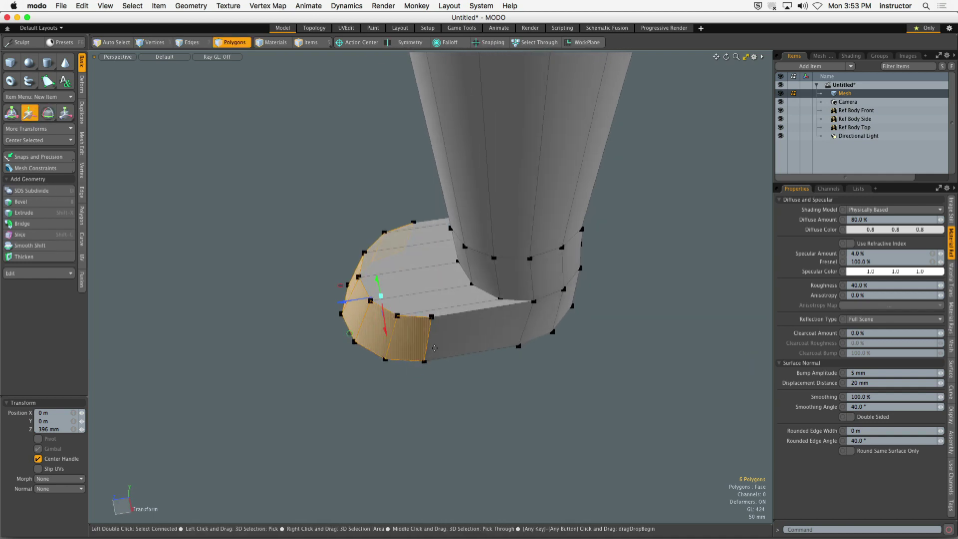
{"action": "key", "text": "r"}
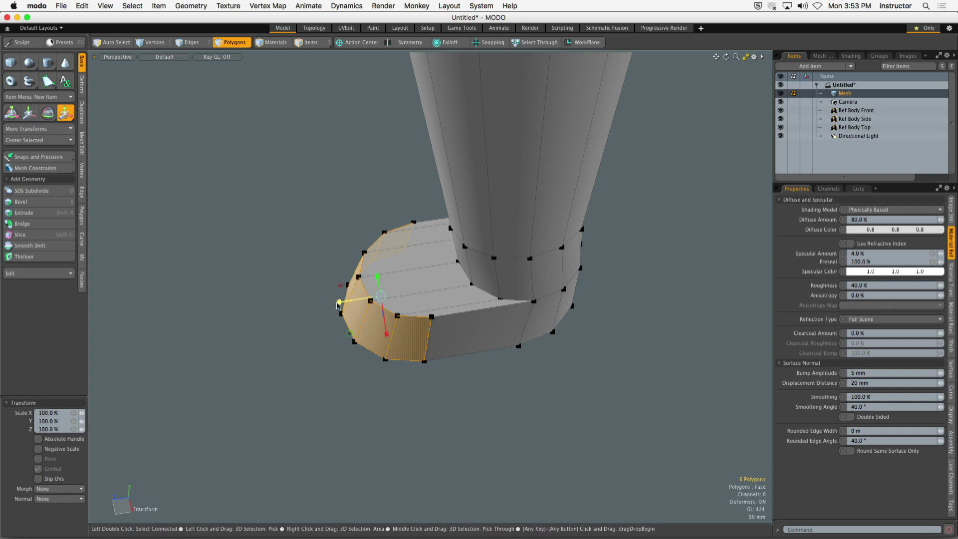
{"action": "left_click_drag", "start_coordinate": [338, 303], "coordinate": [380, 296]}
{"action": "key", "text": "q"}
Move the flattened front face of the foot forward toward the reference toes in the Right view and clear the selection
{"action": "left_click", "coordinate": [400, 376]}
{"action": "left_click_drag", "start_coordinate": [401, 367], "coordinate": [444, 337], "text": "alt"}
{"action": "key", "text": "3"}
{"action": "mouse_move", "coordinate": [356, 357]}
{"action": "left_mouse_down"}
{"action": "mouse_move", "coordinate": [455, 349]}
{"action": "mouse_move", "coordinate": [347, 349]}
{"action": "left_mouse_up"}
{"action": "left_click_drag", "start_coordinate": [415, 349], "coordinate": [353, 331], "text": "alt"}
{"action": "left_click_drag", "start_coordinate": [444, 341], "coordinate": [384, 343], "text": "alt"}
{"action": "key", "text": "KP_3"}
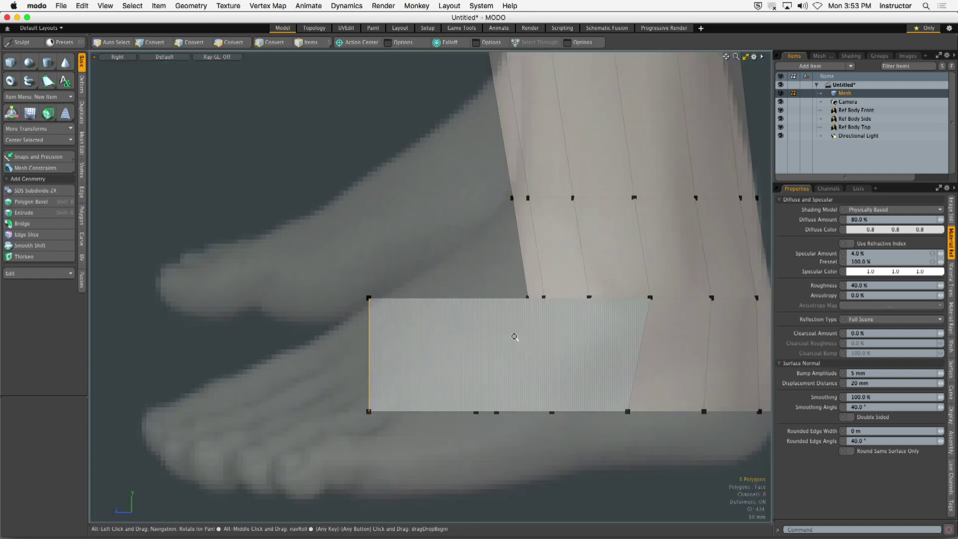
{"action": "left_click_drag", "start_coordinate": [514, 337], "coordinate": [475, 336], "text": "ctrl+alt"}
{"action": "key", "text": "w"}
{"action": "left_click_drag", "start_coordinate": [377, 349], "coordinate": [572, 375]}
{"action": "key", "text": "space"}
{"action": "scroll", "coordinate": [571, 375], "scroll_direction": "up", "scroll_amount": 10}
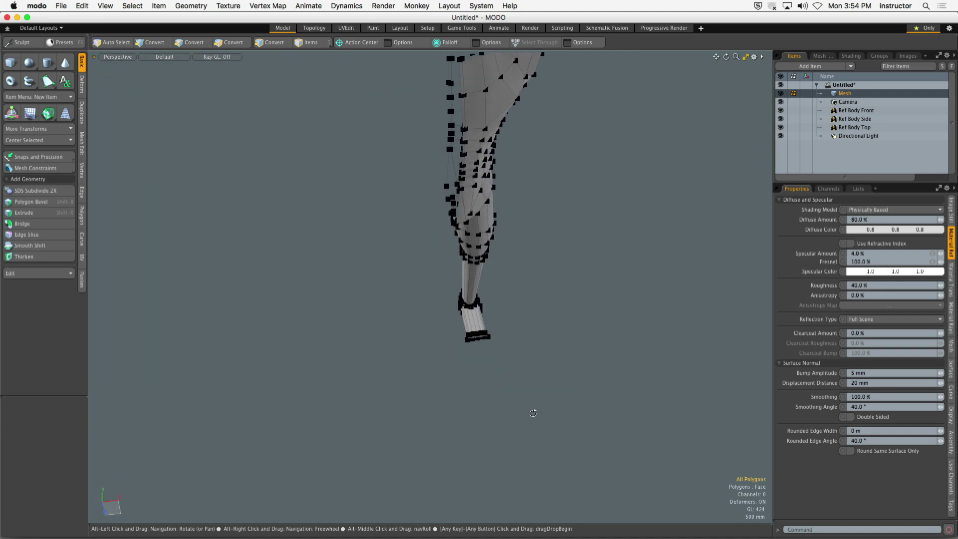
Select the open border edge loop under the heel, fill it with a single polygon, and clear the selection
{"action": "left_click_drag", "start_coordinate": [586, 335], "coordinate": [443, 327], "text": "alt"}
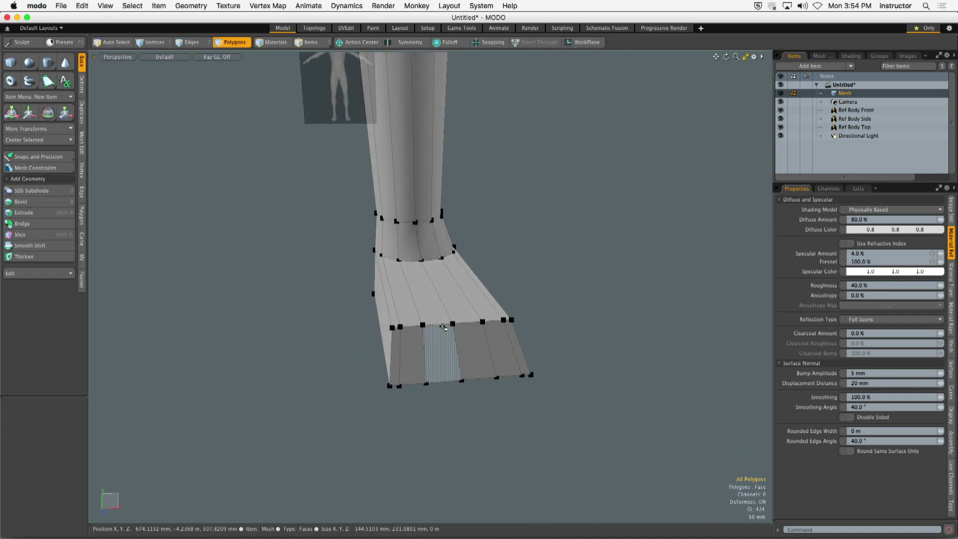
{"action": "mouse_move", "coordinate": [443, 327]}
{"action": "left_mouse_down", "text": "alt"}
{"action": "mouse_move", "coordinate": [449, 257]}
{"action": "mouse_move", "coordinate": [439, 189]}
{"action": "mouse_move", "coordinate": [453, 205]}
{"action": "mouse_move", "coordinate": [467, 329]}
{"action": "left_mouse_up", "text": "alt"}
{"action": "key", "text": "2"}
{"action": "double_click", "coordinate": [419, 207]}
{"action": "key", "text": "3"}
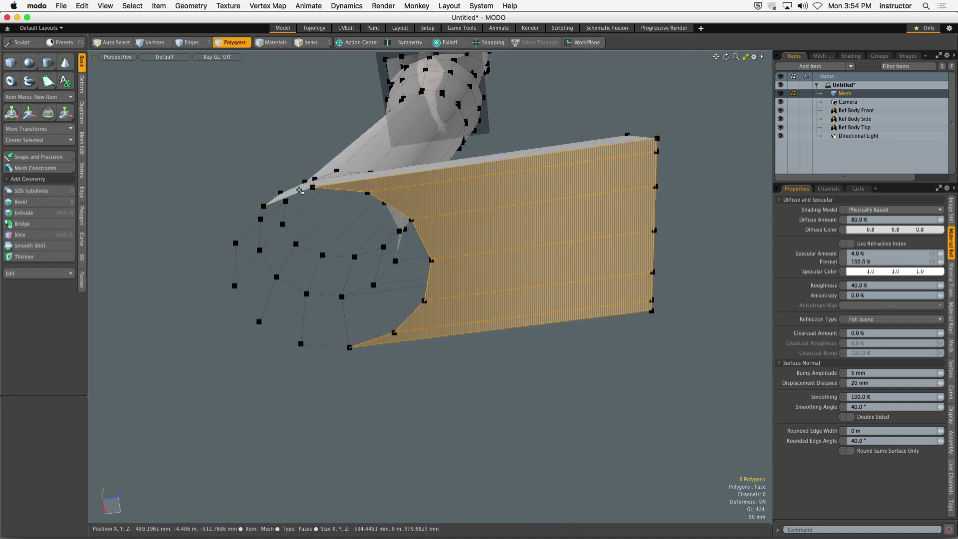
{"action": "key", "text": "2"}
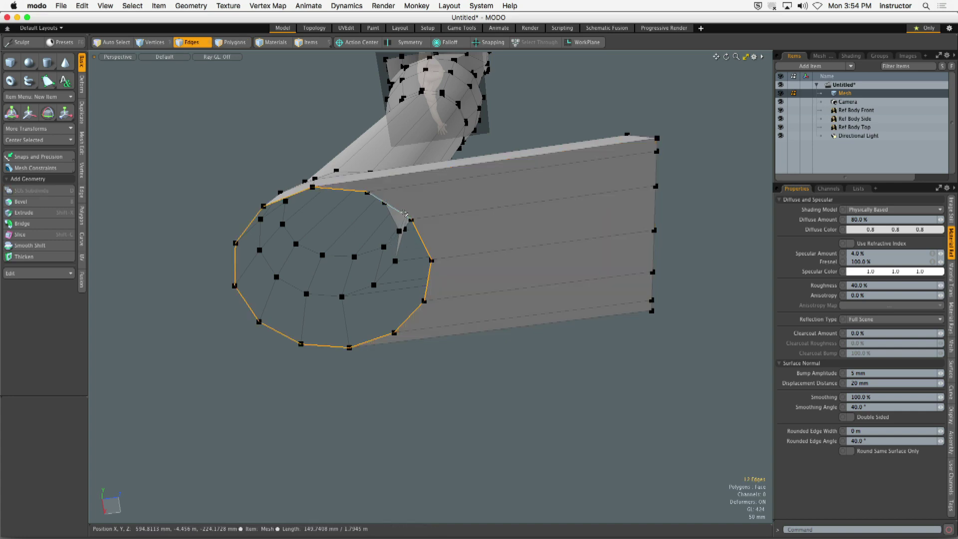
{"action": "key", "text": "p"}
{"action": "mouse_move", "coordinate": [404, 212]}
{"action": "left_mouse_down", "text": "alt"}
{"action": "mouse_move", "coordinate": [323, 224]}
{"action": "mouse_move", "coordinate": [335, 248]}
{"action": "left_mouse_up", "text": "alt"}
{"action": "mouse_move", "coordinate": [439, 160]}
{"action": "left_mouse_down"}
{"action": "mouse_move", "coordinate": [444, 299]}
{"action": "mouse_move", "coordinate": [393, 249]}
{"action": "mouse_move", "coordinate": [342, 298]}
{"action": "mouse_move", "coordinate": [299, 235]}
{"action": "left_mouse_up"}
{"action": "left_click", "coordinate": [342, 298]}
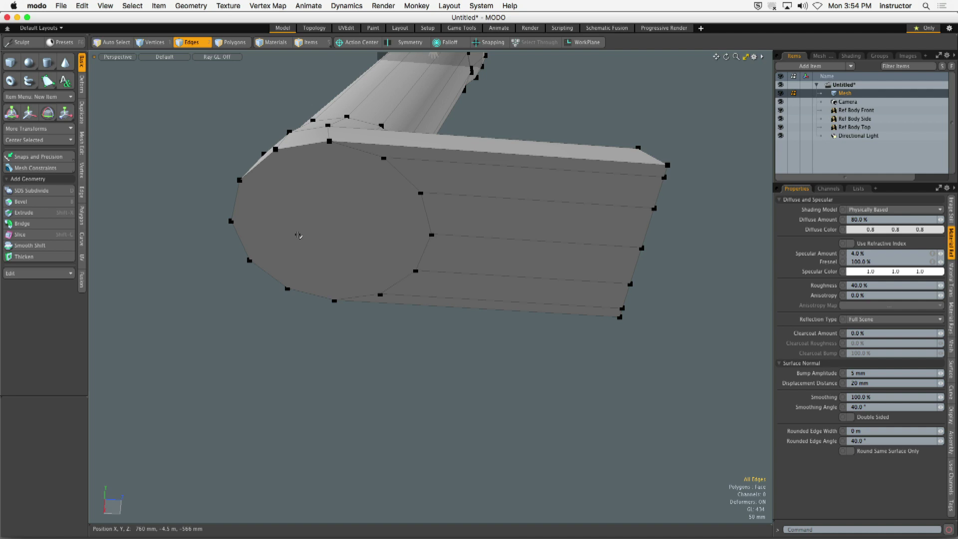
{"action": "left_click_drag", "start_coordinate": [351, 196], "coordinate": [348, 230], "text": "ctrl+alt"}
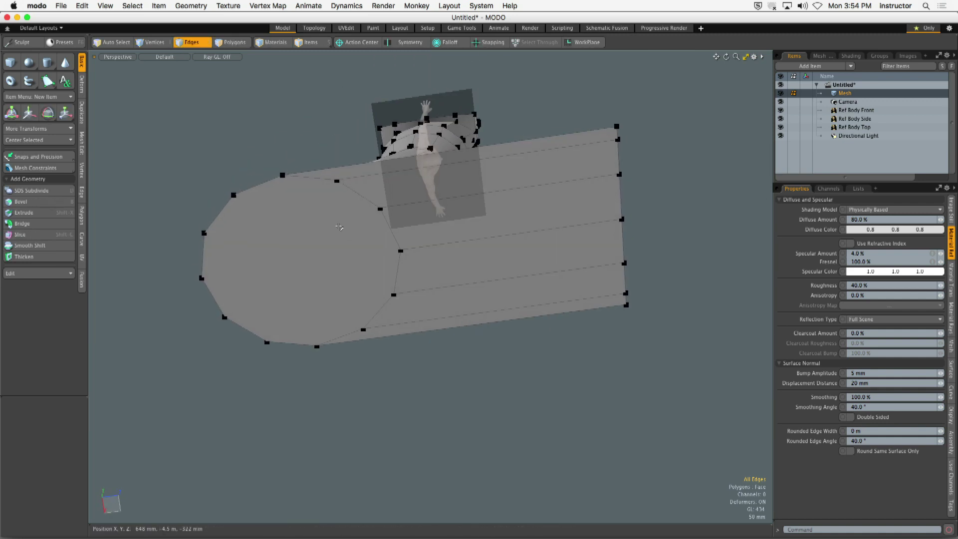
{"action": "key", "text": "1"}
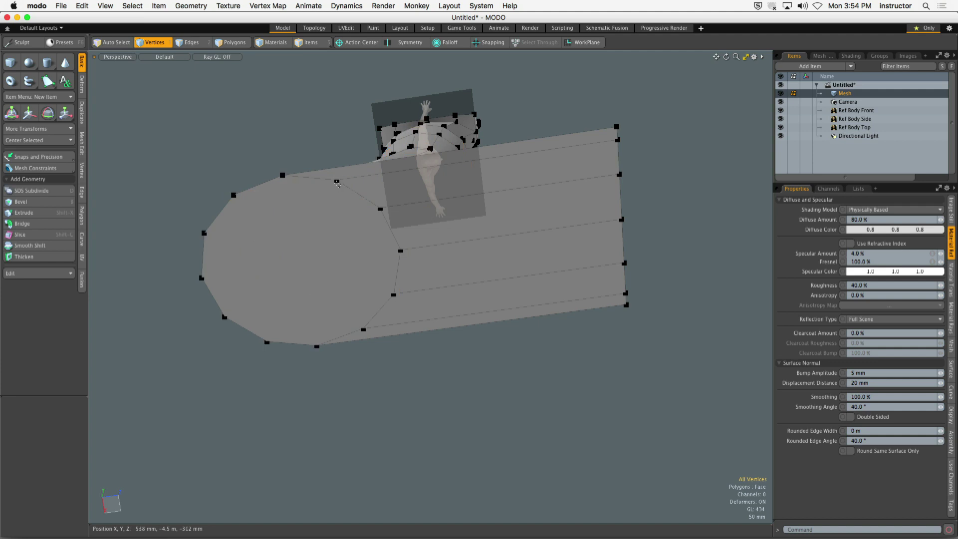
{"action": "left_click", "coordinate": [337, 181]}
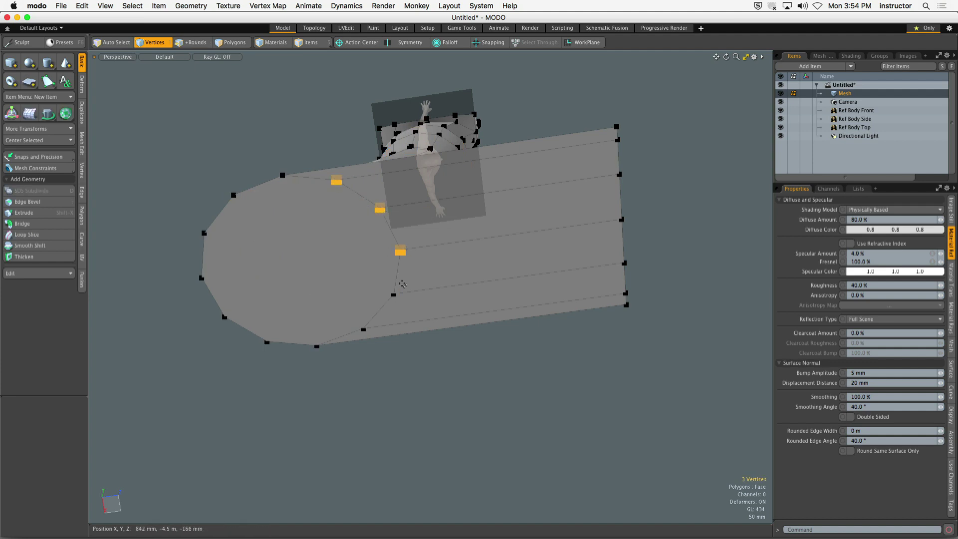
{"action": "left_click_drag", "start_coordinate": [363, 333], "coordinate": [367, 231], "text": "alt"}
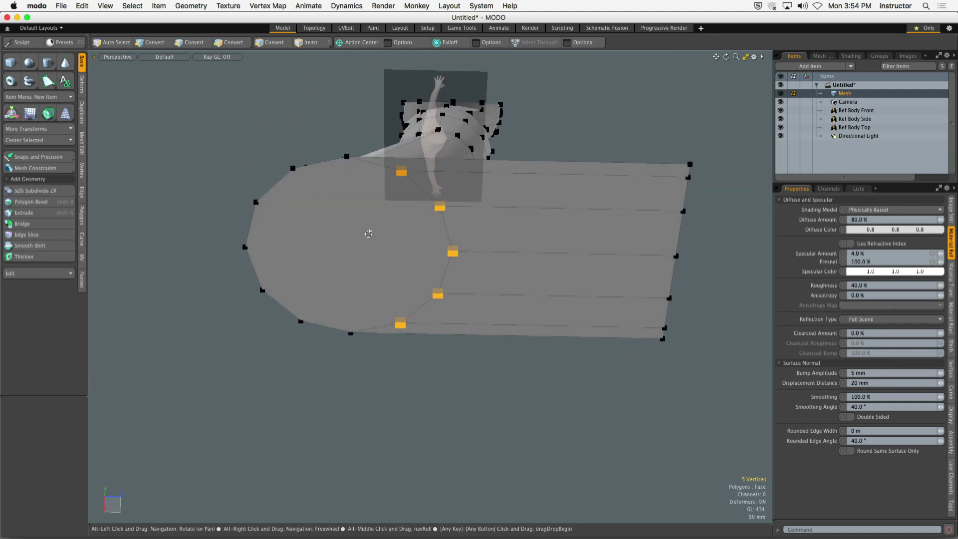
{"action": "left_click", "coordinate": [451, 252]}
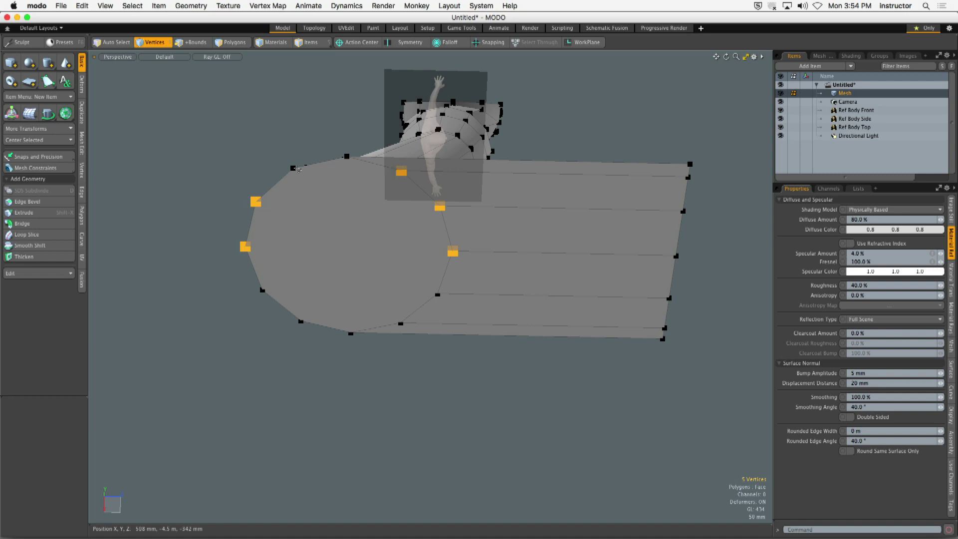
{"action": "key", "text": "ctrl+z"}
{"action": "key", "text": "ctrl+z"}
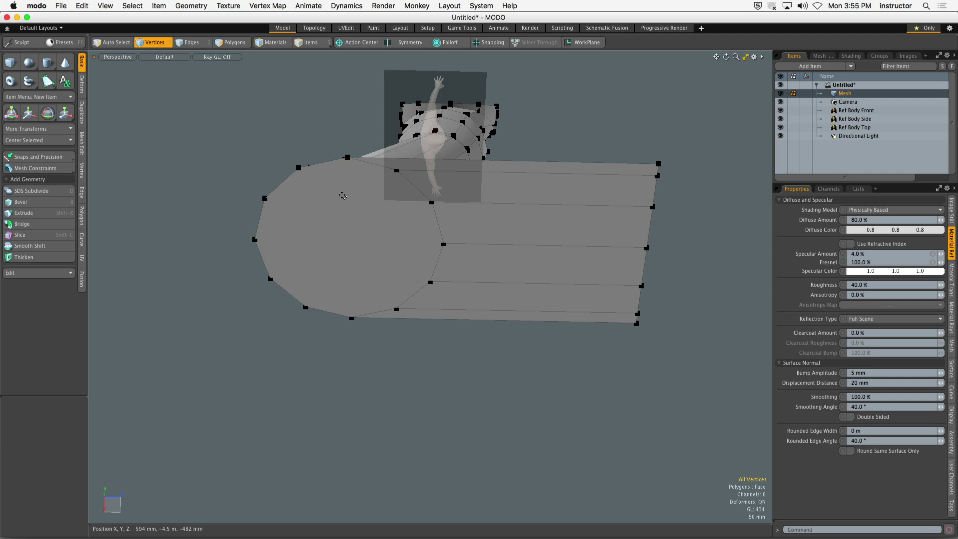
{"action": "key", "text": "2"}
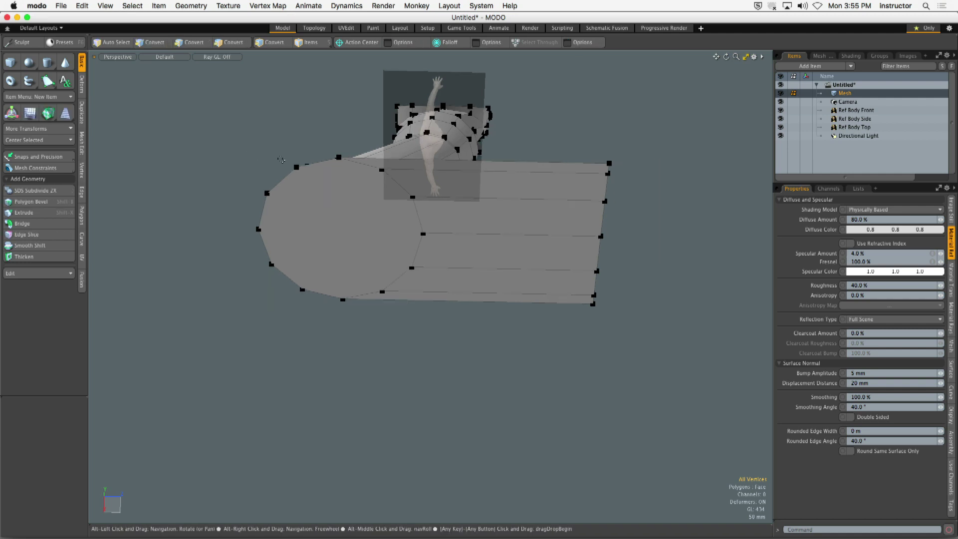
Inset the round sole polygon slightly with Polygon Bevel, undoing a trial 126 mm shift first, and clear the selection
{"action": "key", "text": "3"}
{"action": "left_click", "coordinate": [348, 199]}
{"action": "scroll", "coordinate": [348, 199], "scroll_direction": "up", "scroll_amount": 2}
{"action": "left_click_drag", "start_coordinate": [348, 199], "coordinate": [333, 209], "text": "alt"}
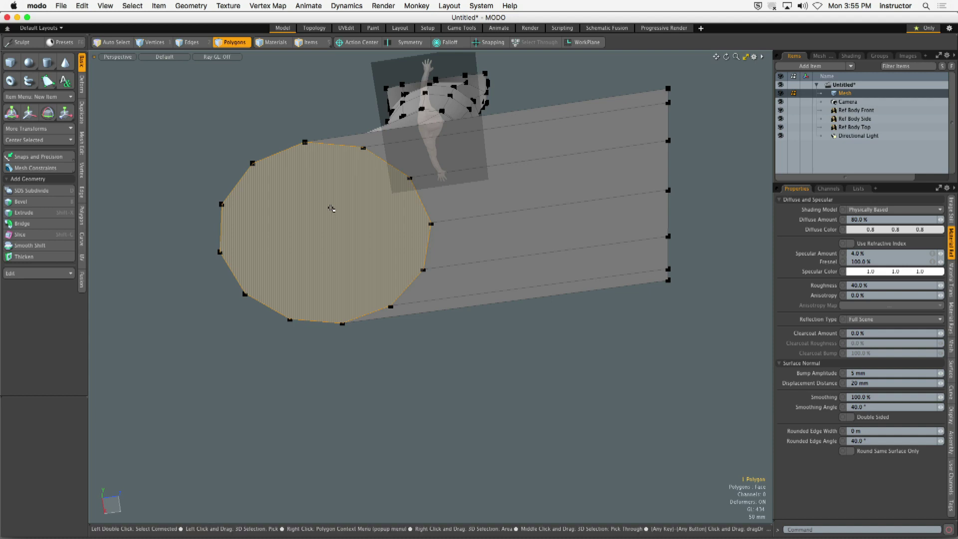
{"action": "key", "text": "b"}
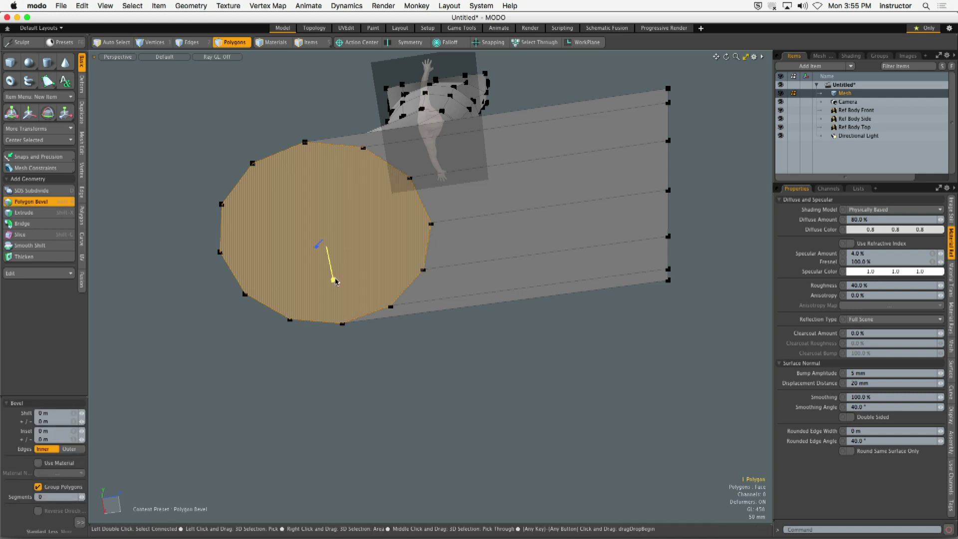
{"action": "left_click_drag", "start_coordinate": [315, 252], "coordinate": [313, 305]}
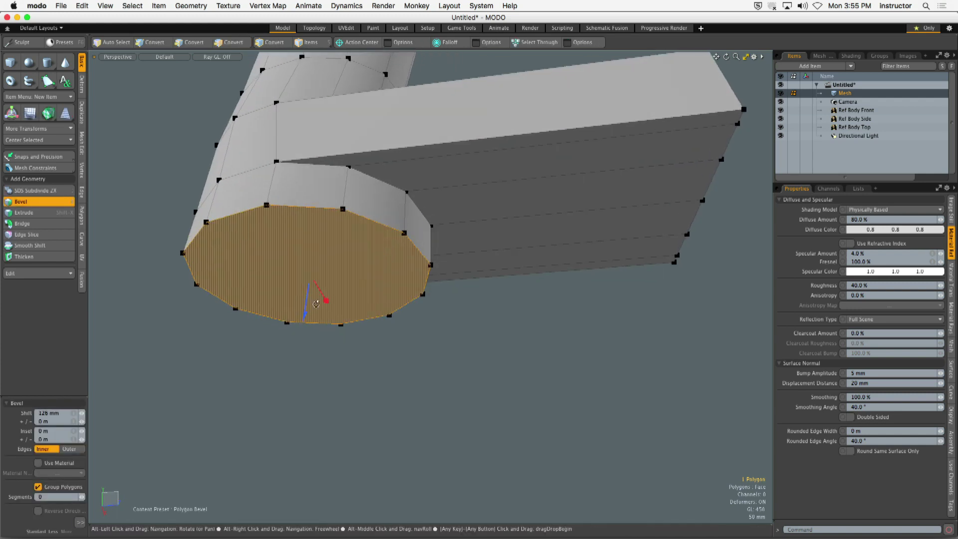
{"action": "key", "text": "super+z"}
{"action": "left_click_drag", "start_coordinate": [330, 261], "coordinate": [389, 254]}
{"action": "key", "text": "space"}
{"action": "left_click", "coordinate": [183, 85]}
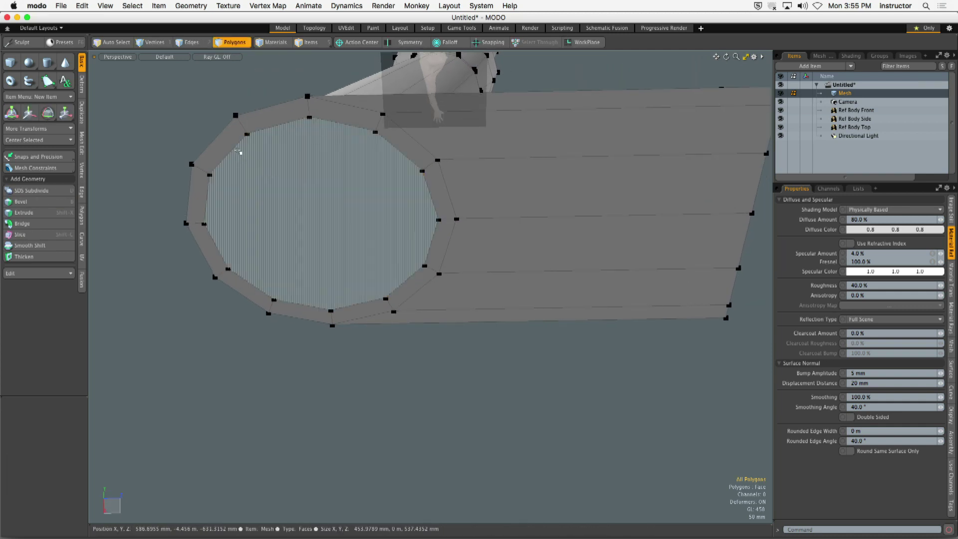
{"action": "mouse_move", "coordinate": [272, 119]}
{"action": "left_mouse_down"}
{"action": "mouse_move", "coordinate": [197, 210]}
{"action": "mouse_move", "coordinate": [219, 272]}
{"action": "mouse_move", "coordinate": [335, 319]}
{"action": "left_mouse_up"}
{"action": "left_click_drag", "start_coordinate": [360, 283], "coordinate": [349, 349], "text": "alt"}
{"action": "left_click", "coordinate": [334, 401]}
{"action": "left_click_drag", "start_coordinate": [335, 401], "coordinate": [311, 334], "text": "alt"}
{"action": "left_click", "coordinate": [311, 334]}
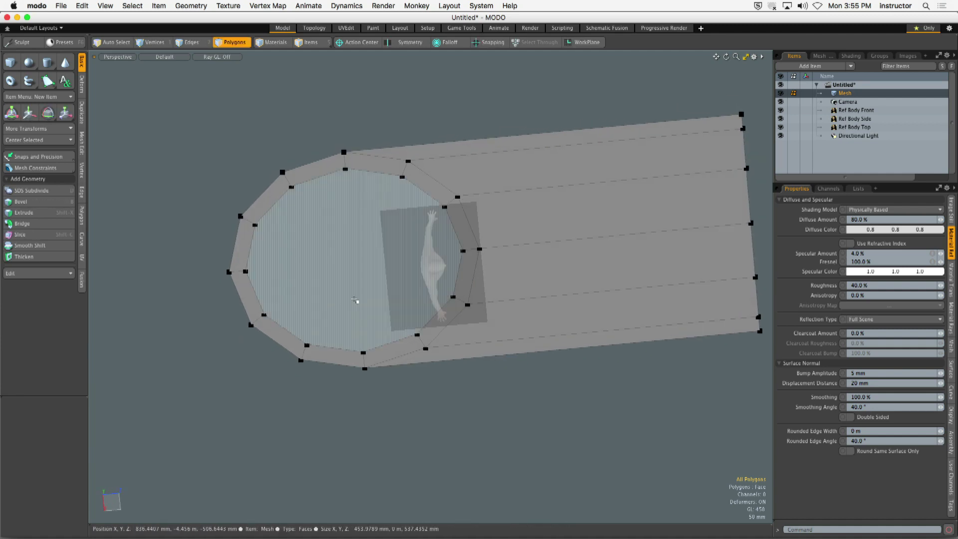
{"action": "key", "text": "alt+c"}
{"action": "left_click_drag", "start_coordinate": [413, 272], "coordinate": [418, 226], "text": "alt"}
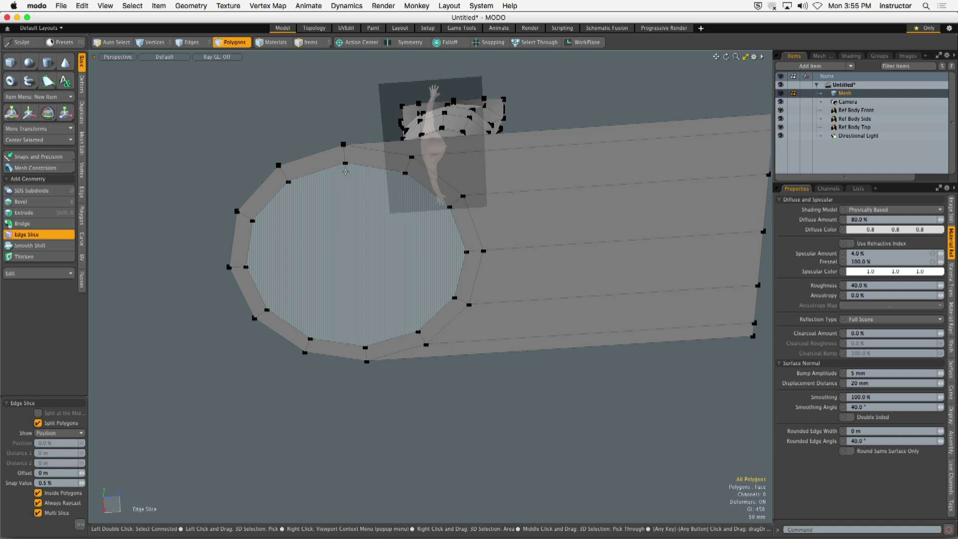
Select the front arc of edges on the inset sole ring and remove them, keeping the heel half
{"action": "key", "text": "2"}
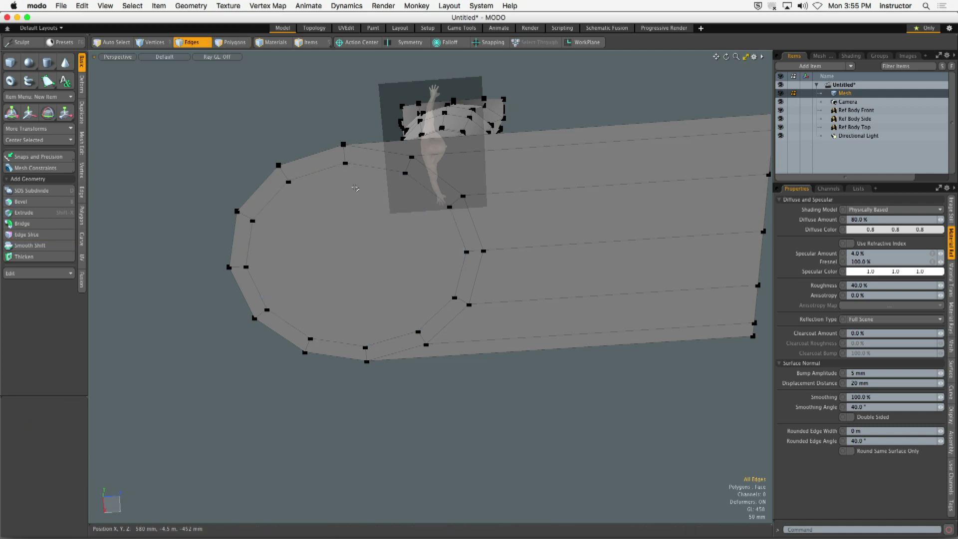
{"action": "mouse_move", "coordinate": [355, 188]}
{"action": "left_mouse_down"}
{"action": "mouse_move", "coordinate": [381, 180]}
{"action": "mouse_move", "coordinate": [455, 220]}
{"action": "mouse_move", "coordinate": [461, 265]}
{"action": "left_mouse_up"}
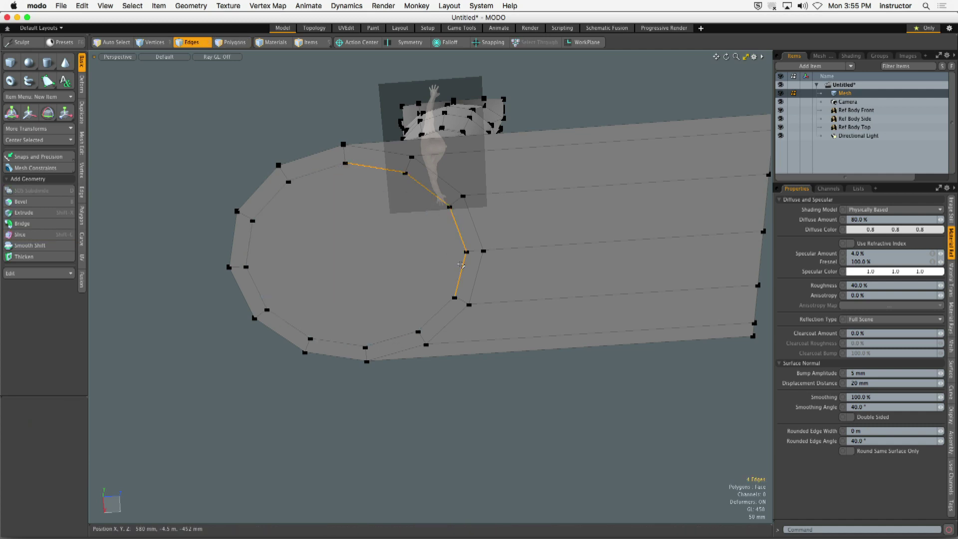
{"action": "mouse_move", "coordinate": [438, 305]}
{"action": "left_mouse_down"}
{"action": "mouse_move", "coordinate": [435, 319]}
{"action": "mouse_move", "coordinate": [384, 284]}
{"action": "mouse_move", "coordinate": [372, 293]}
{"action": "mouse_move", "coordinate": [344, 269]}
{"action": "mouse_move", "coordinate": [349, 249]}
{"action": "mouse_move", "coordinate": [369, 279]}
{"action": "left_mouse_up"}
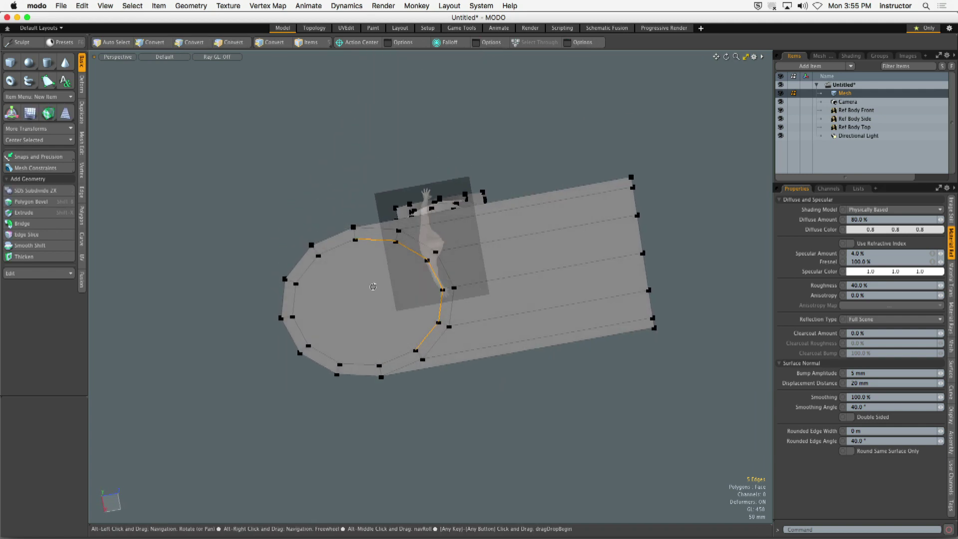
{"action": "left_click", "coordinate": [398, 358], "text": "shift"}
{"action": "key", "text": "2"}
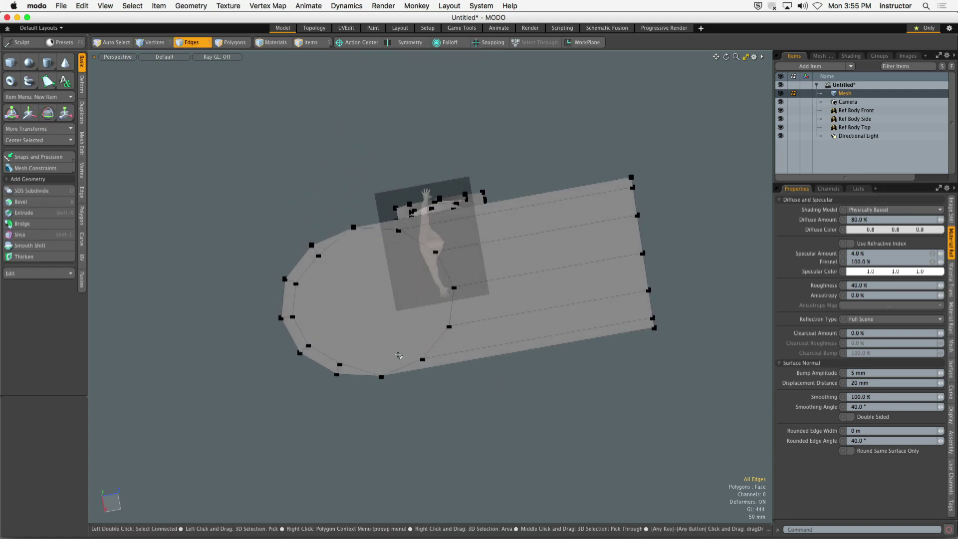
{"action": "left_click_drag", "start_coordinate": [398, 356], "coordinate": [374, 336], "text": "alt"}
Connect both ends of the remaining inner heel ring to the nearest sole vertices ahead of them with Edge Slice
{"action": "key", "text": "alt+c"}
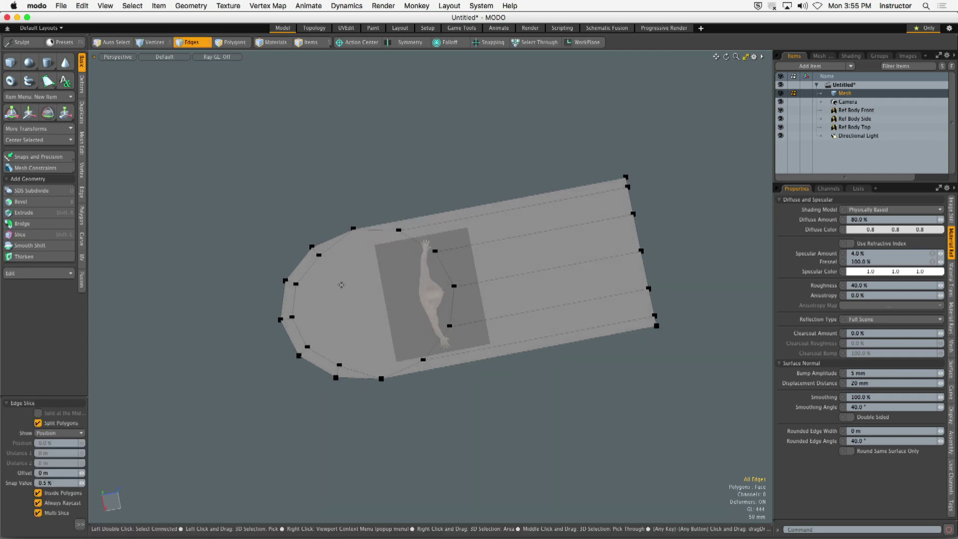
{"action": "left_click", "coordinate": [316, 259]}
{"action": "left_click", "coordinate": [399, 230]}
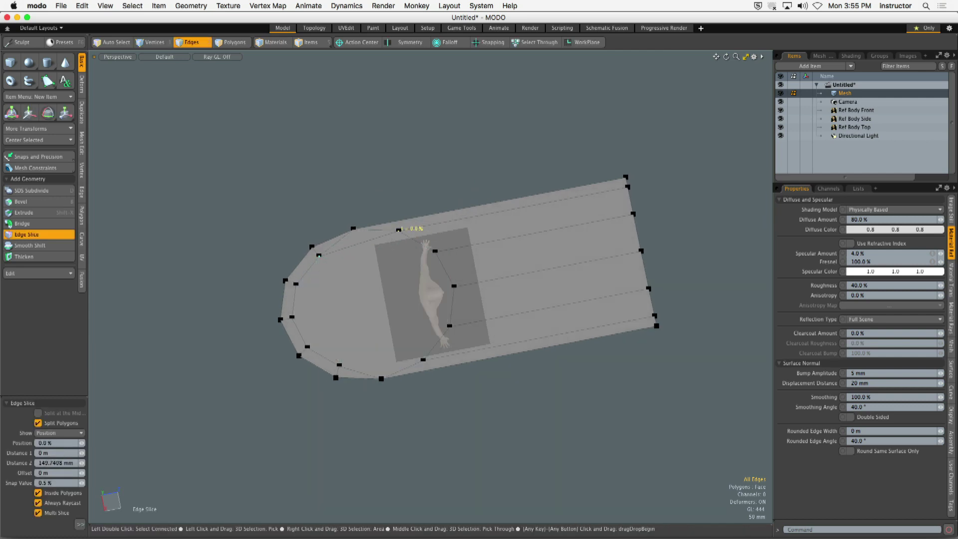
{"action": "left_click", "coordinate": [339, 364], "text": "shift"}
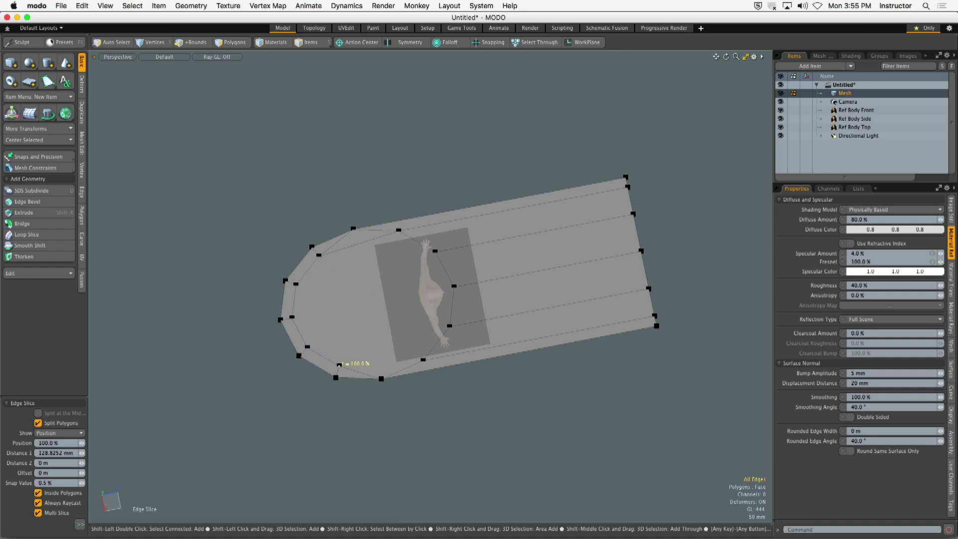
{"action": "key", "text": "space"}
{"action": "left_click_drag", "start_coordinate": [386, 400], "coordinate": [378, 387], "text": "ctrl+alt"}
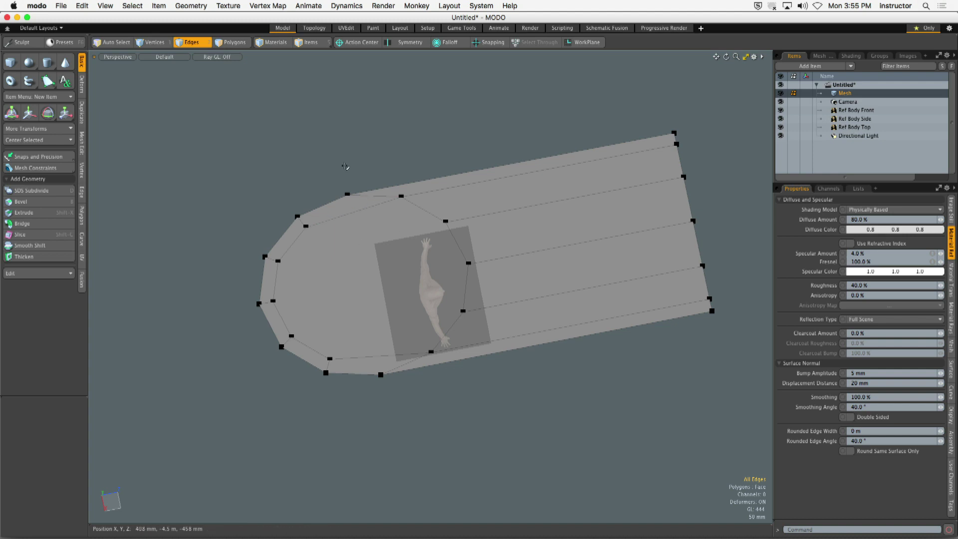
Move the two outer vertices at the front ends of the inner heel ring about 146 mm back along Z toward the heel
{"action": "left_click_drag", "start_coordinate": [341, 175], "coordinate": [352, 202], "text": "alt"}
{"action": "left_click_drag", "start_coordinate": [412, 192], "coordinate": [406, 198]}
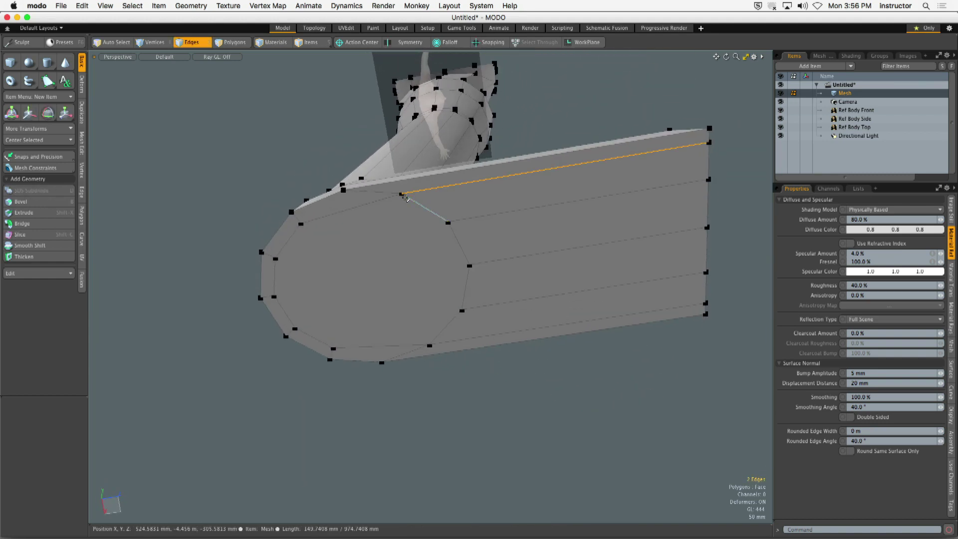
{"action": "key", "text": "1"}
{"action": "left_click", "coordinate": [401, 195]}
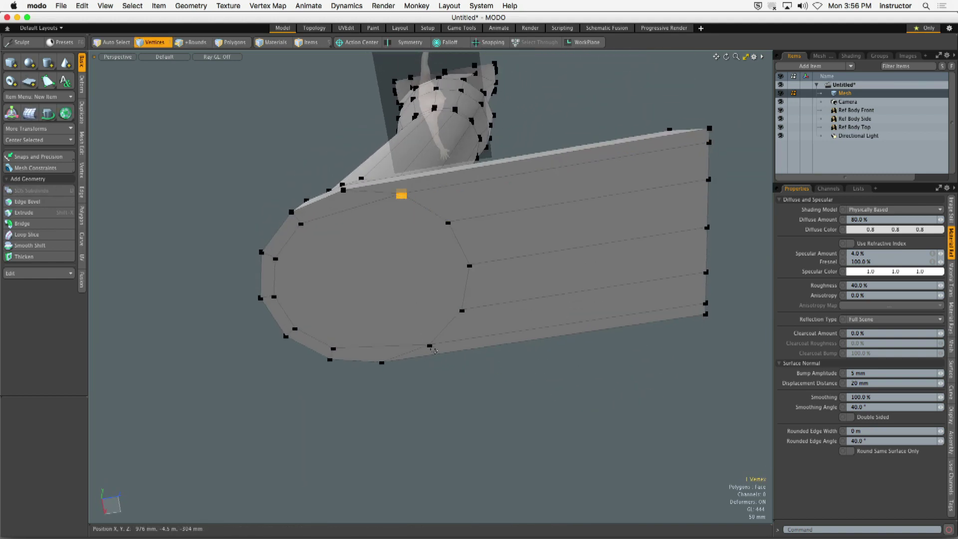
{"action": "left_click", "coordinate": [430, 345], "text": "shift"}
{"action": "key", "text": "y"}
{"action": "mouse_move", "coordinate": [419, 269]}
{"action": "left_mouse_down", "text": "alt"}
{"action": "mouse_move", "coordinate": [432, 246]}
{"action": "mouse_move", "coordinate": [439, 272]}
{"action": "mouse_move", "coordinate": [404, 279]}
{"action": "left_mouse_up", "text": "alt"}
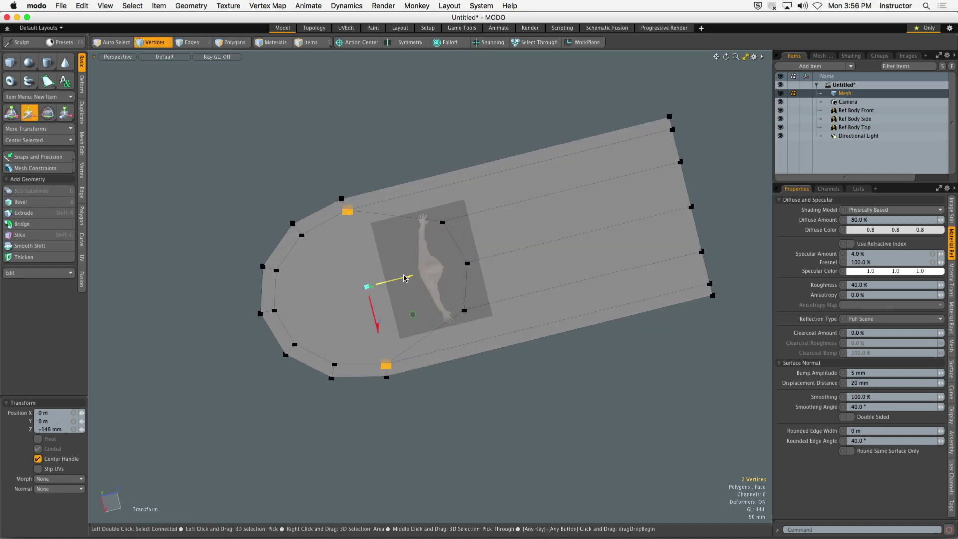
{"action": "key", "text": "space"}
{"action": "left_click", "coordinate": [327, 149]}
Flatten the three front vertices of the inner heel ring into a straight row along Z and shift them toward the heel
{"action": "left_click_drag", "start_coordinate": [328, 150], "coordinate": [389, 180], "text": "alt"}
{"action": "left_click", "coordinate": [420, 192]}
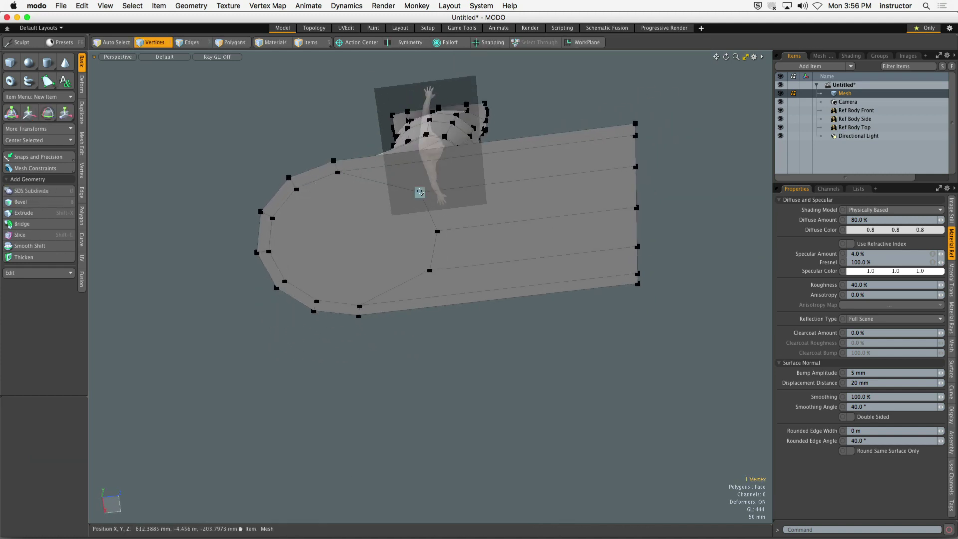
{"action": "left_click", "coordinate": [437, 231], "text": "shift"}
{"action": "left_click", "coordinate": [429, 270], "text": "shift"}
{"action": "key", "text": "y"}
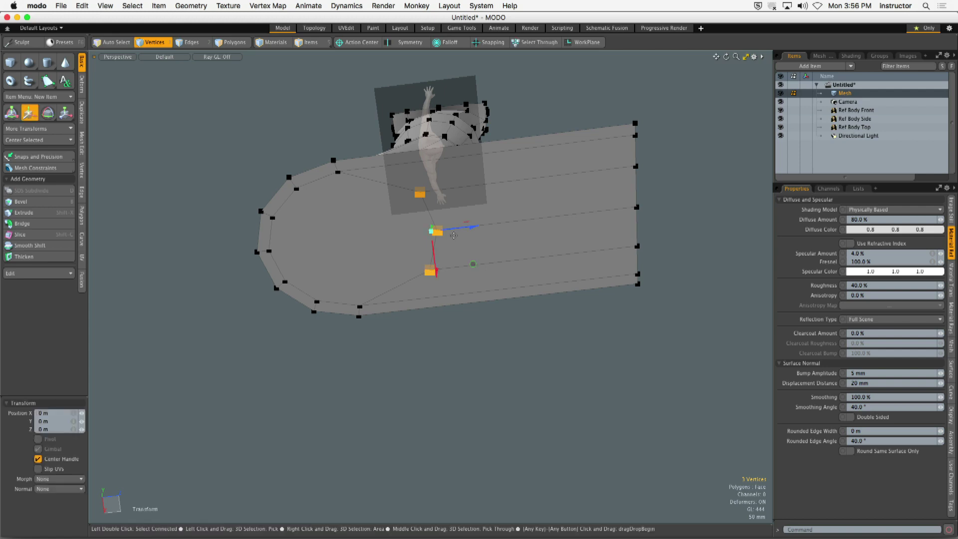
{"action": "key", "text": "r"}
{"action": "left_click_drag", "start_coordinate": [474, 227], "coordinate": [411, 235]}
{"action": "key", "text": "w"}
{"action": "key", "text": "q"}
{"action": "left_click", "coordinate": [300, 162]}
Connect the three vertices of the straightened front row to the opposite heel vertices with Edge Slice
{"action": "left_click_drag", "start_coordinate": [300, 162], "coordinate": [334, 192], "text": "alt+shift"}
{"action": "key", "text": "c"}
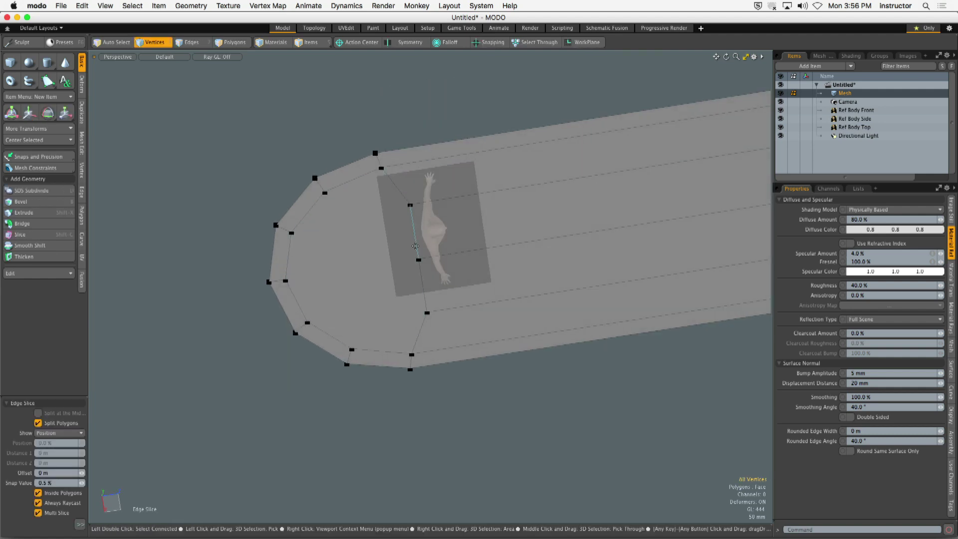
{"action": "left_click", "coordinate": [415, 246]}
{"action": "left_click", "coordinate": [303, 275]}
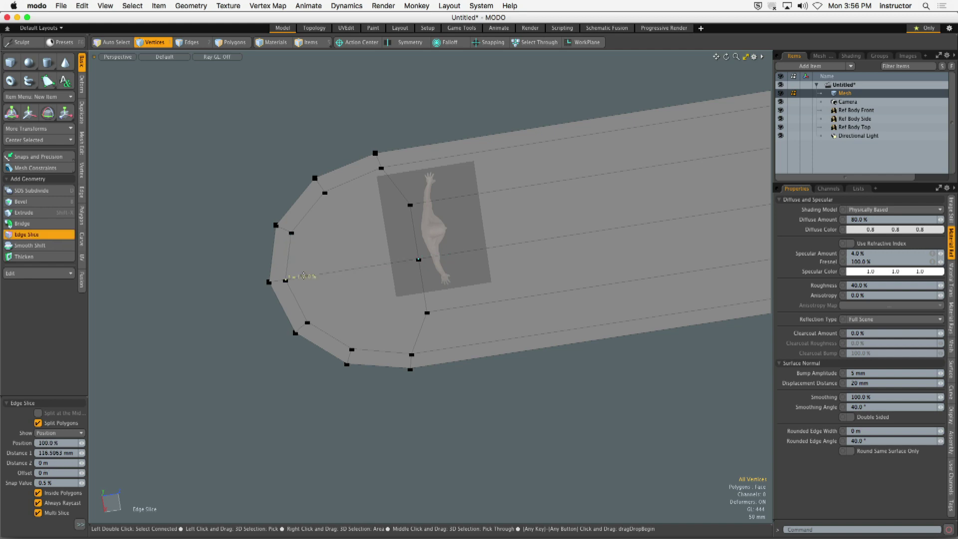
{"action": "left_click", "coordinate": [410, 205]}
{"action": "left_click", "coordinate": [427, 313]}
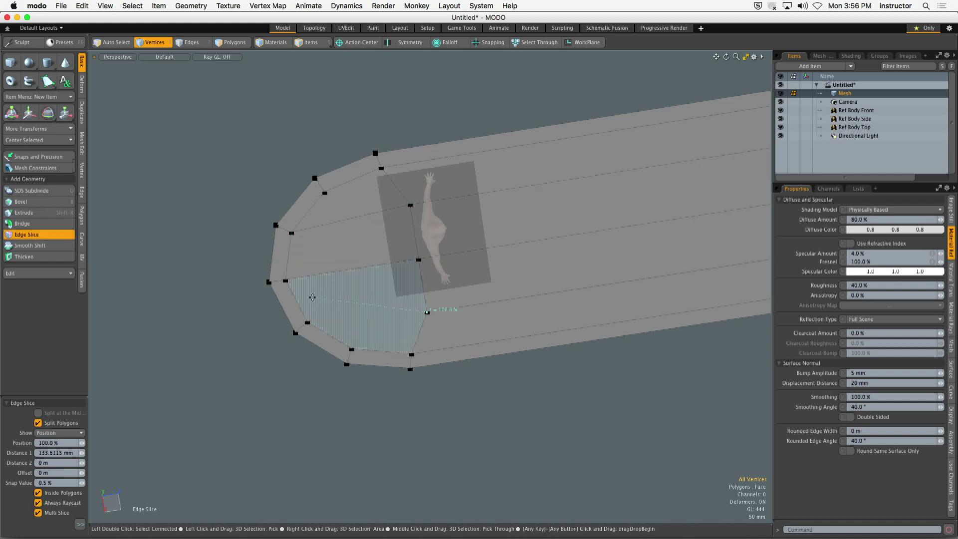
{"action": "key", "text": "space"}
Select the polygon loops along the foot's side borders and up the leg to examine how the topology flows into the torso
{"action": "left_click_drag", "start_coordinate": [312, 298], "coordinate": [307, 240], "text": "alt"}
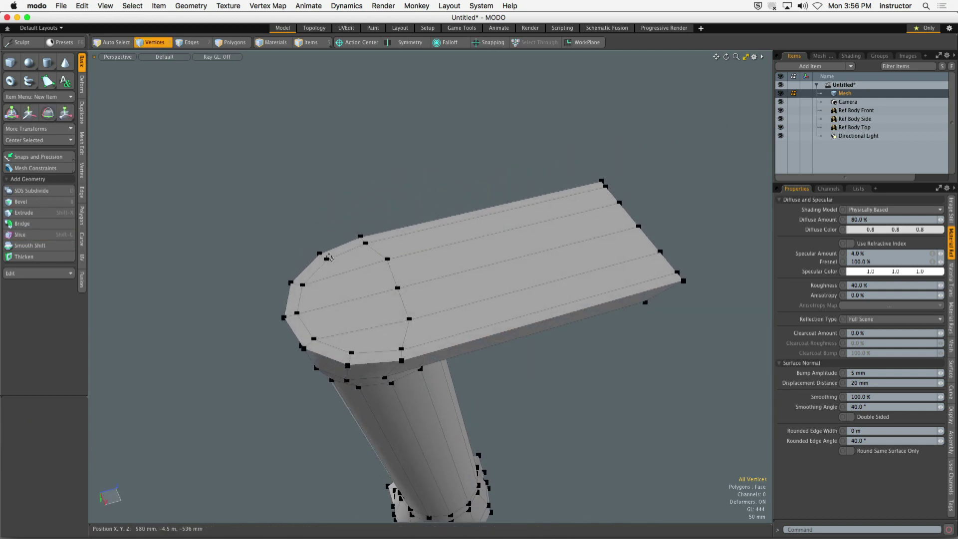
{"action": "left_click_drag", "start_coordinate": [330, 257], "coordinate": [406, 349], "text": "alt+shift"}
{"action": "key", "text": "3"}
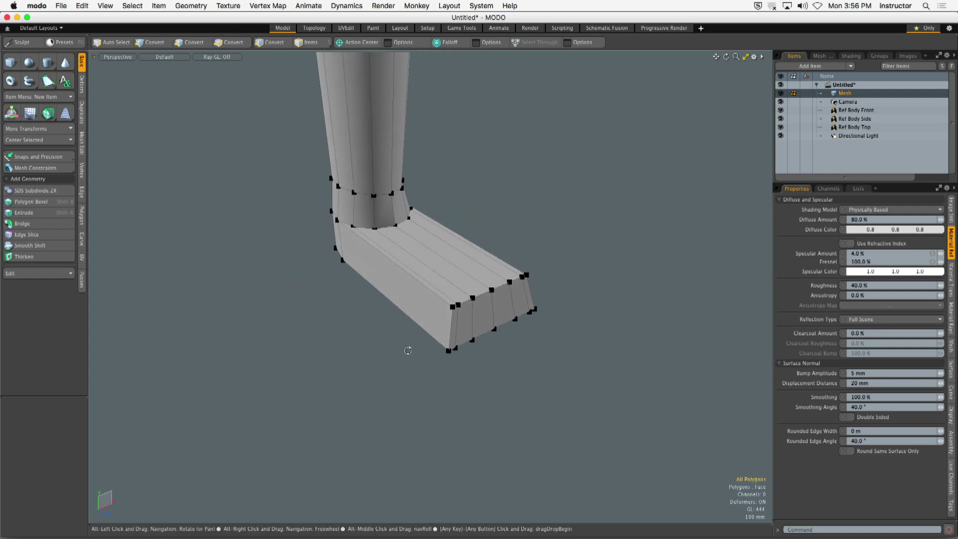
{"action": "left_click", "coordinate": [348, 139]}
{"action": "mouse_move", "coordinate": [348, 139]}
{"action": "left_mouse_down"}
{"action": "mouse_move", "coordinate": [336, 161]}
{"action": "mouse_move", "coordinate": [349, 209]}
{"action": "mouse_move", "coordinate": [418, 300]}
{"action": "mouse_move", "coordinate": [384, 180]}
{"action": "left_mouse_up"}
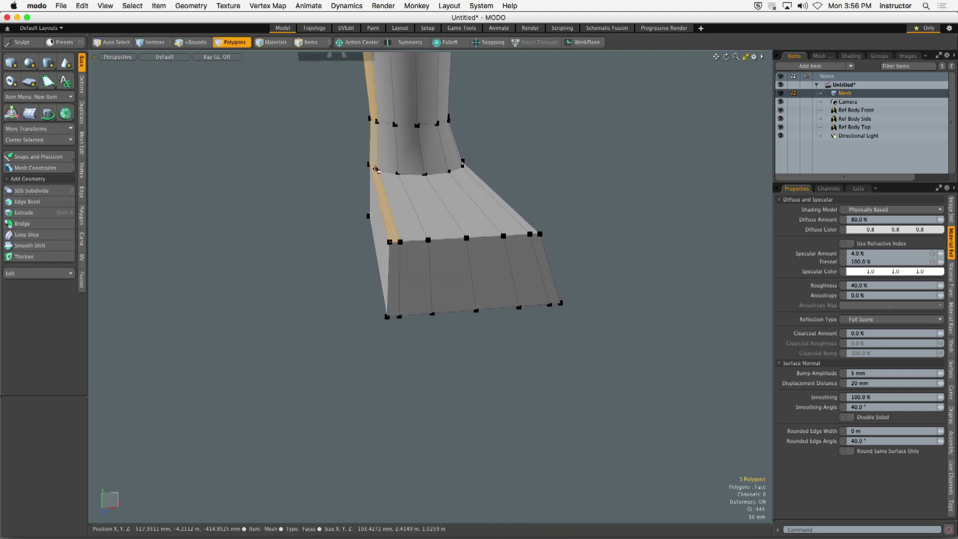
{"action": "left_click", "coordinate": [392, 270], "text": "shift"}
{"action": "left_click_drag", "start_coordinate": [392, 270], "coordinate": [390, 210], "text": "alt"}
{"action": "left_click", "coordinate": [385, 309], "text": "shift"}
{"action": "mouse_move", "coordinate": [385, 319]}
{"action": "left_mouse_down", "text": "alt+shift"}
{"action": "mouse_move", "coordinate": [388, 229]}
{"action": "mouse_move", "coordinate": [397, 342]}
{"action": "mouse_move", "coordinate": [406, 355]}
{"action": "mouse_move", "coordinate": [448, 361]}
{"action": "mouse_move", "coordinate": [497, 328]}
{"action": "mouse_move", "coordinate": [537, 343]}
{"action": "mouse_move", "coordinate": [519, 325]}
{"action": "mouse_move", "coordinate": [524, 346]}
{"action": "mouse_move", "coordinate": [509, 265]}
{"action": "left_mouse_up", "text": "alt+shift"}
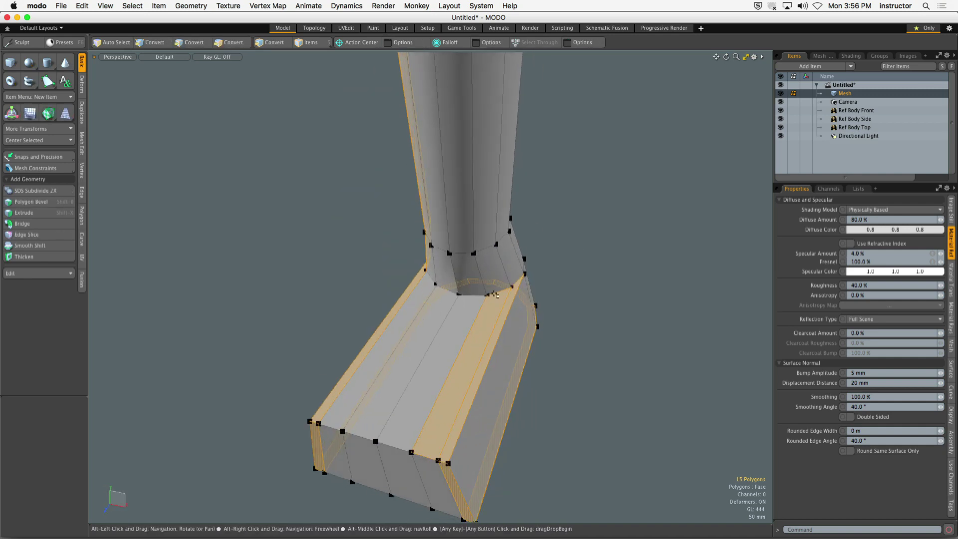
{"action": "left_click", "coordinate": [508, 260], "text": "shift"}
{"action": "left_click", "coordinate": [477, 204], "text": "shift"}
{"action": "key", "text": "l"}
{"action": "left_click_drag", "start_coordinate": [476, 205], "coordinate": [414, 236], "text": "ctrl+alt"}
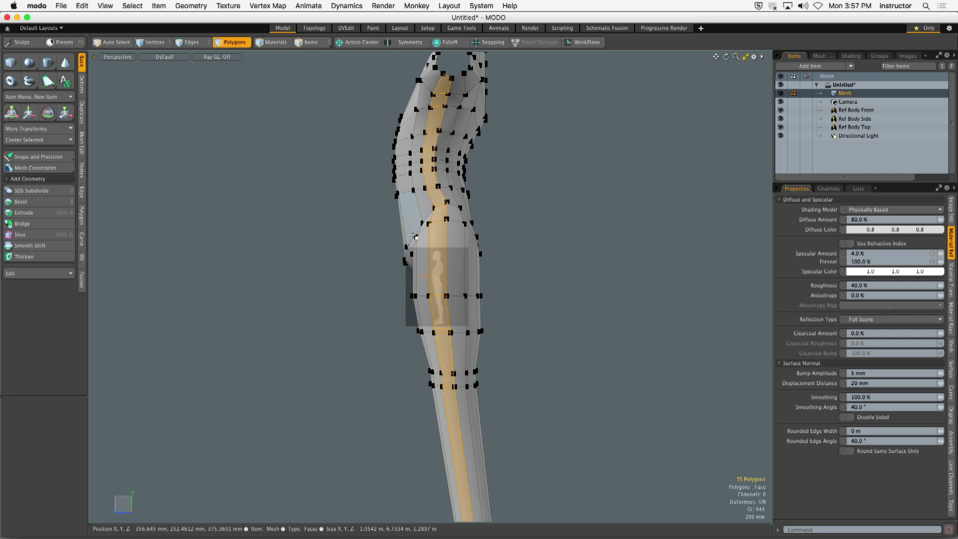
{"action": "left_click_drag", "start_coordinate": [414, 236], "coordinate": [431, 269], "text": "alt"}
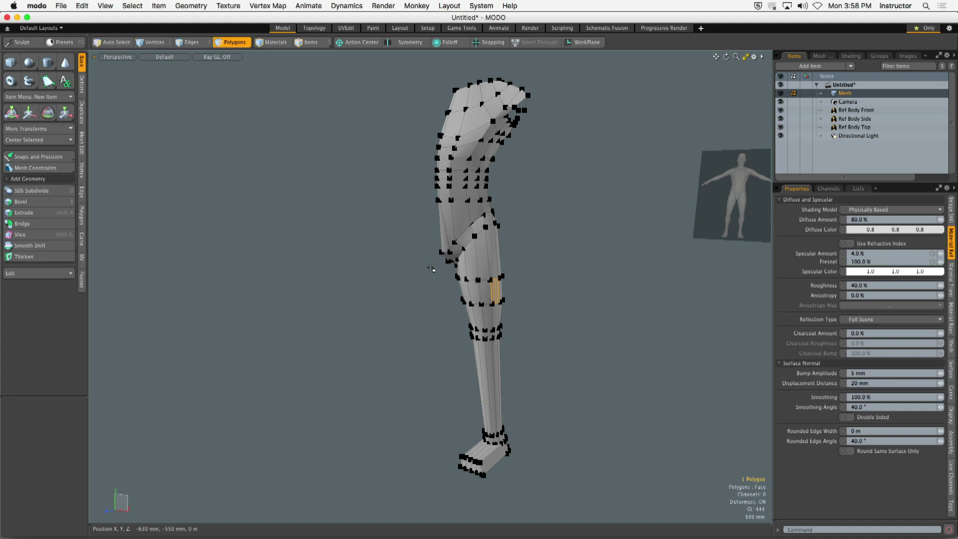
Delete the polygon loop around the upper thigh and the loop above it along the hip cut, separating the leg from the torso
{"action": "left_click", "coordinate": [605, 368]}
{"action": "left_click_drag", "start_coordinate": [605, 368], "coordinate": [596, 274], "text": "alt+shift"}
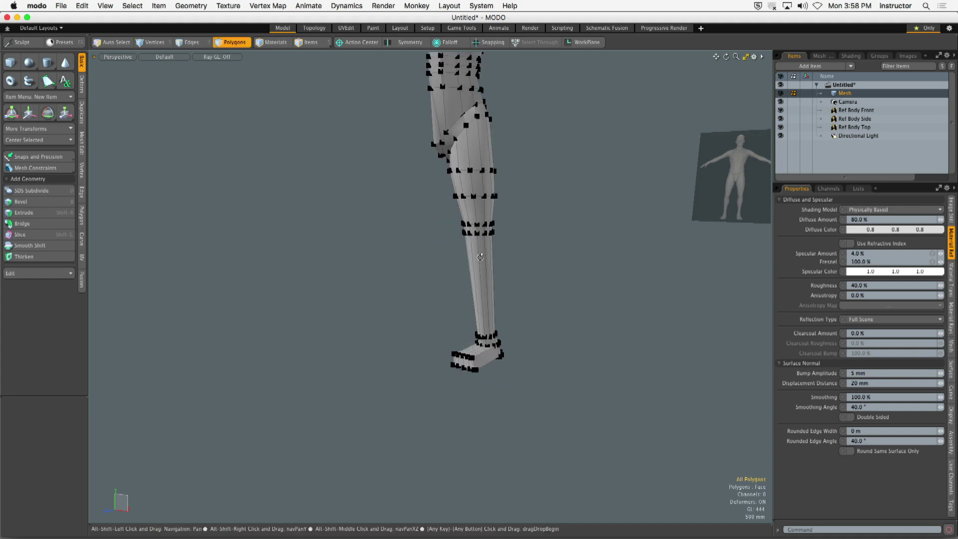
{"action": "scroll", "coordinate": [541, 312], "scroll_direction": "up", "scroll_amount": 5}
{"action": "left_click_drag", "start_coordinate": [541, 312], "coordinate": [521, 324], "text": "alt"}
{"action": "scroll", "coordinate": [503, 337], "scroll_direction": "down", "scroll_amount": 4}
{"action": "key", "text": "KP_2"}
{"action": "key", "text": "KP_0"}
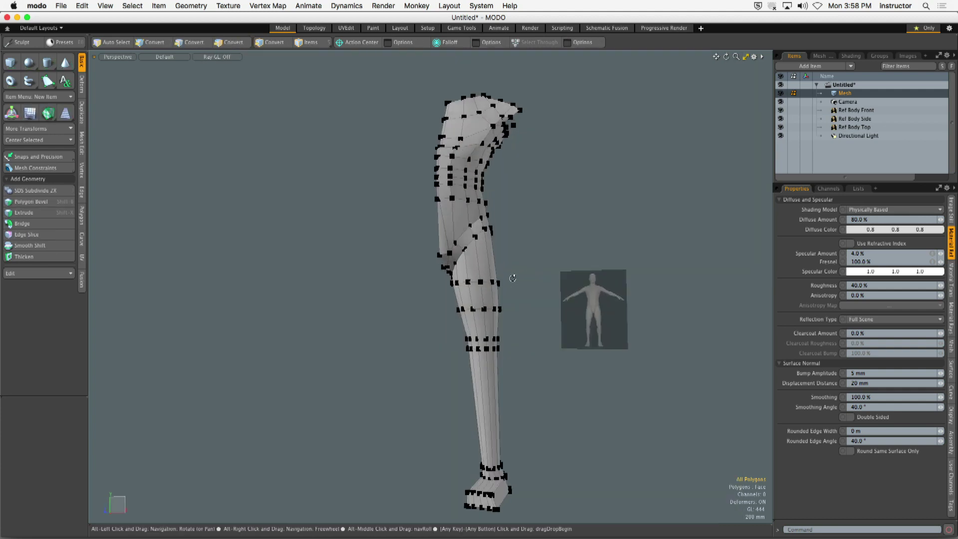
{"action": "mouse_move", "coordinate": [513, 277]}
{"action": "left_mouse_down", "text": "alt"}
{"action": "mouse_move", "coordinate": [483, 288]}
{"action": "mouse_move", "coordinate": [502, 286]}
{"action": "left_mouse_up", "text": "alt"}
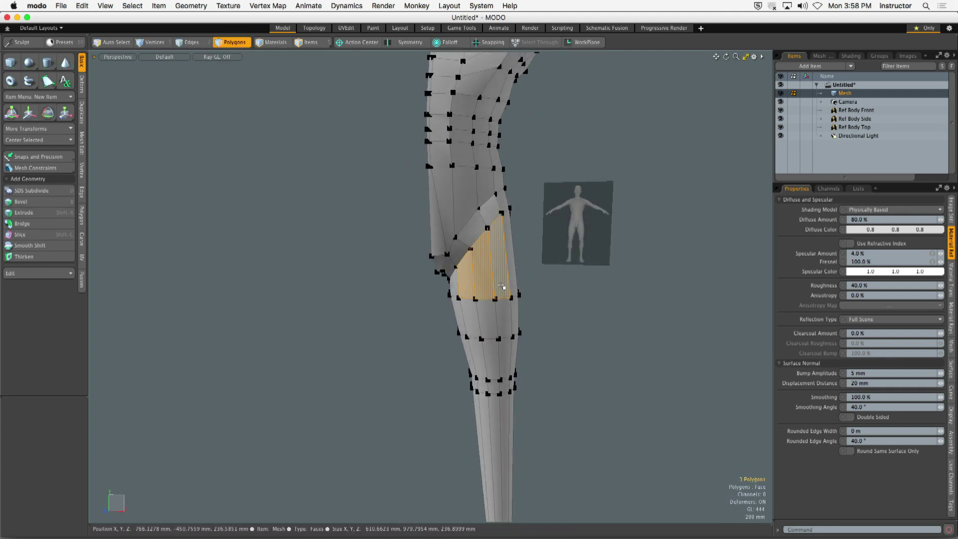
{"action": "key", "text": "Delete"}
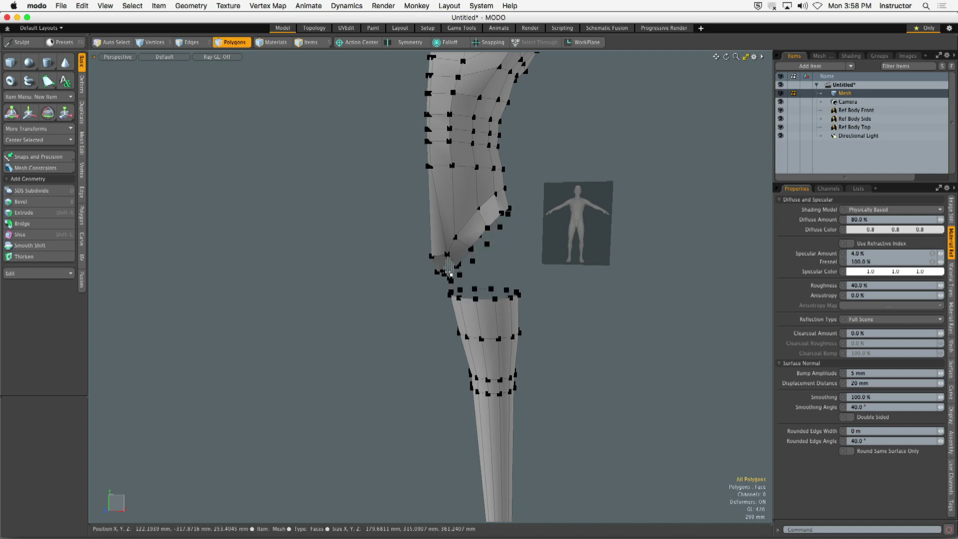
{"action": "key", "text": "super+z"}
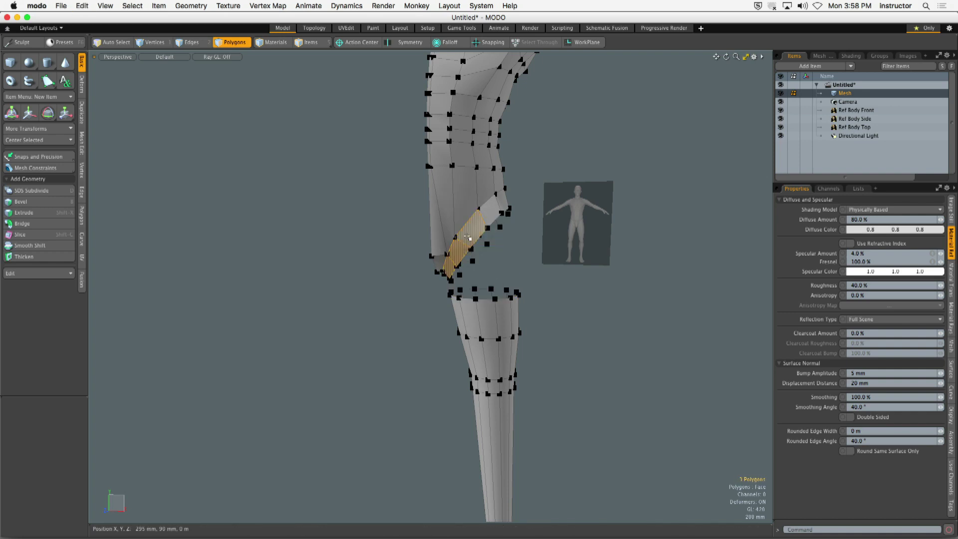
{"action": "key", "text": "Delete"}
{"action": "mouse_move", "coordinate": [474, 259]}
{"action": "left_mouse_down", "text": "alt"}
{"action": "mouse_move", "coordinate": [522, 267]}
{"action": "mouse_move", "coordinate": [334, 276]}
{"action": "mouse_move", "coordinate": [464, 270]}
{"action": "left_mouse_up", "text": "alt"}
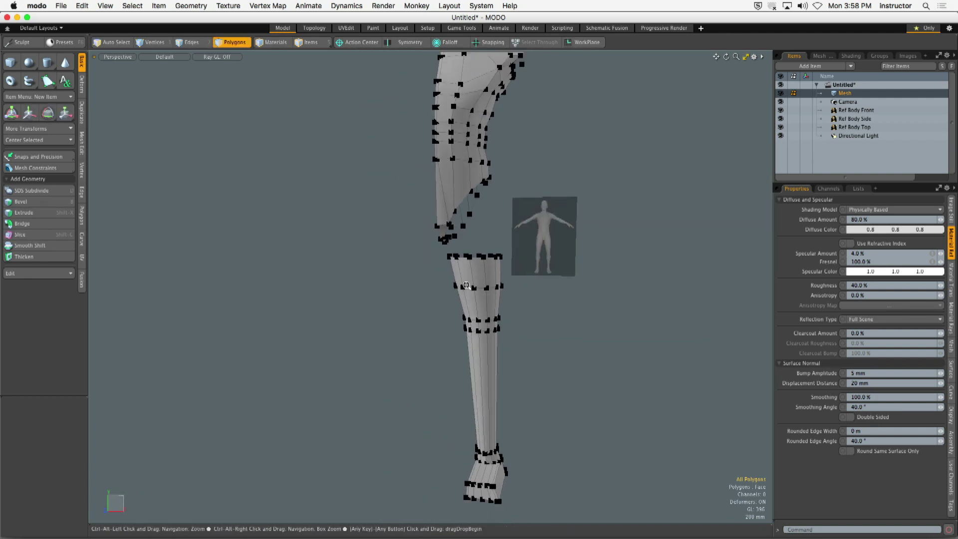
Select the open border loops of the thigh and hip and join them with a zero-segment Bridge
{"action": "double_click", "coordinate": [481, 269]}
{"action": "key", "text": "ctrl+Down"}
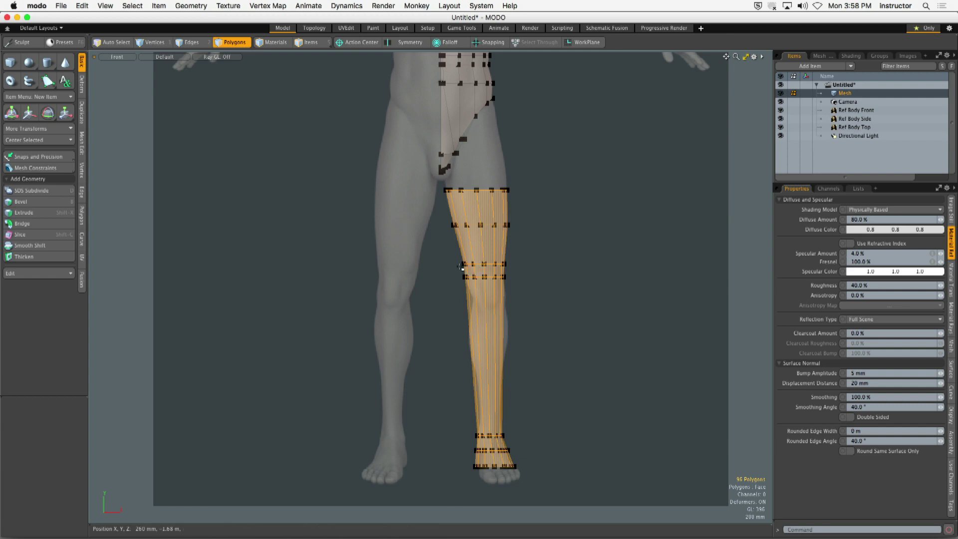
{"action": "left_click_drag", "start_coordinate": [462, 267], "coordinate": [488, 246], "text": "ctrl+alt"}
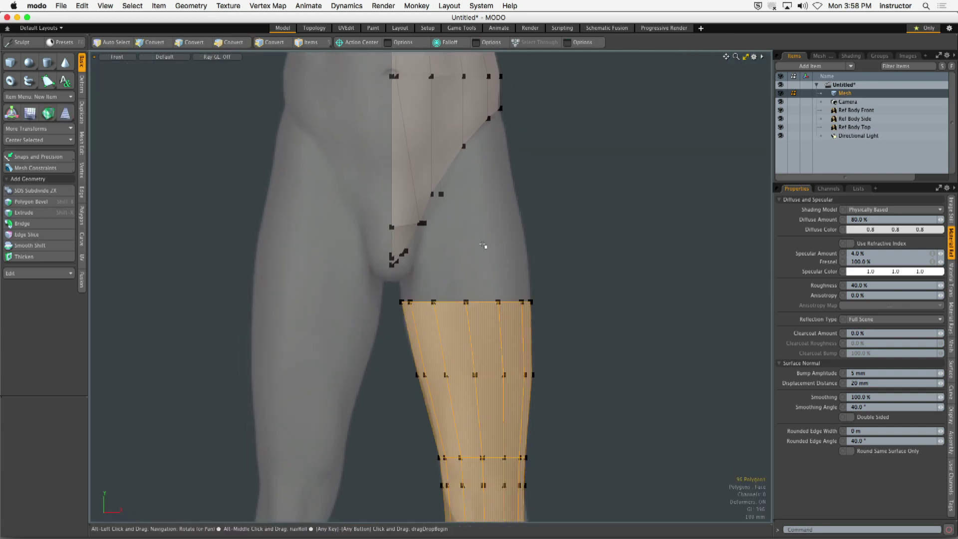
{"action": "key", "text": "2"}
{"action": "double_click", "coordinate": [445, 301]}
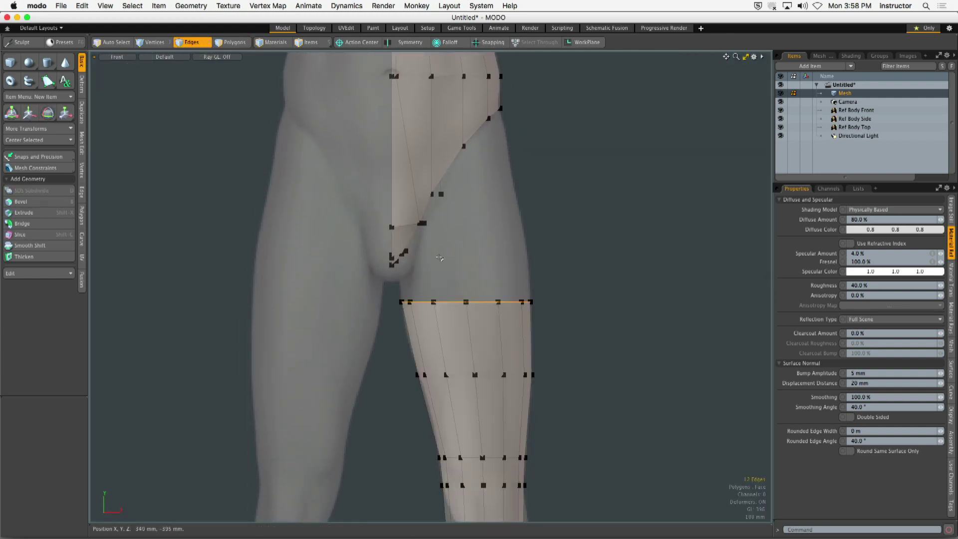
{"action": "double_click", "coordinate": [427, 209], "text": "shift"}
{"action": "left_click_drag", "start_coordinate": [478, 283], "coordinate": [559, 244], "text": "alt"}
{"action": "left_click_drag", "start_coordinate": [468, 241], "coordinate": [222, 244], "text": "alt"}
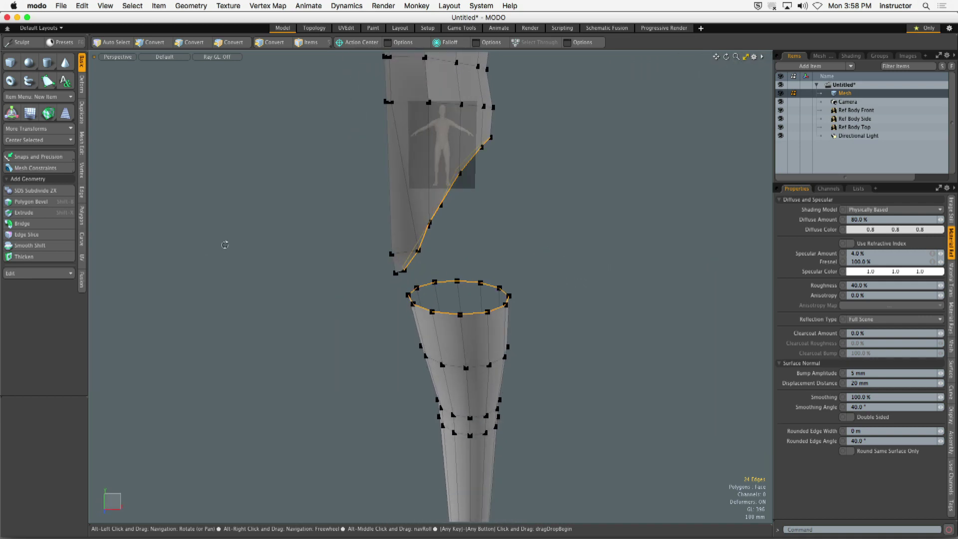
{"action": "left_click", "coordinate": [22, 223]}
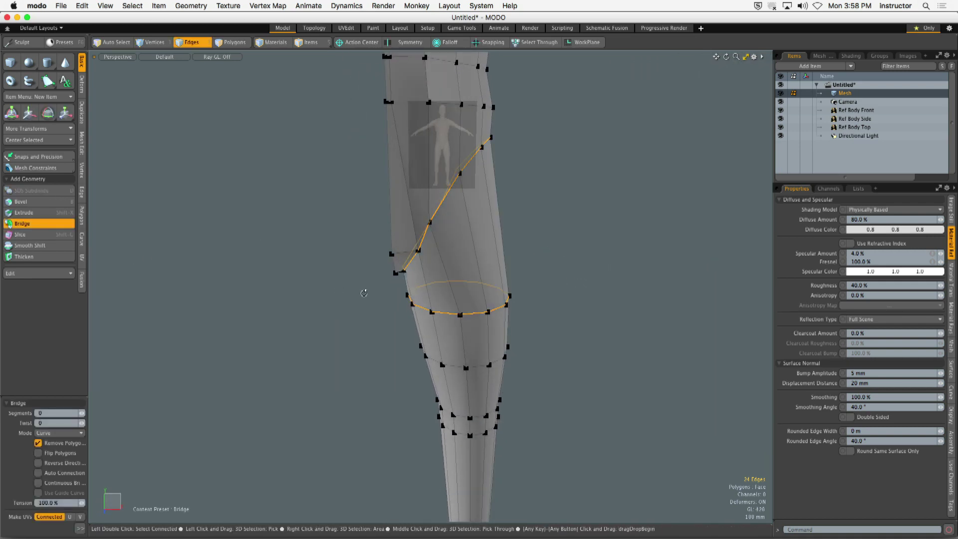
{"action": "left_click_drag", "start_coordinate": [363, 293], "coordinate": [364, 249], "text": "alt"}
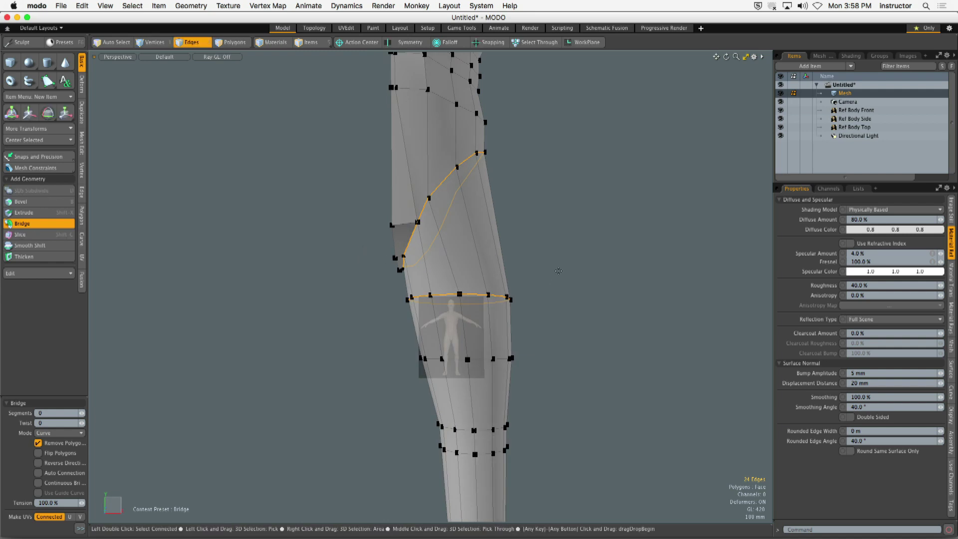
{"action": "key", "text": "q"}
{"action": "left_click", "coordinate": [558, 271]}
Select the bridged upper-thigh polygon band and add one Loop Slice near its middle
{"action": "left_click_drag", "start_coordinate": [559, 271], "coordinate": [473, 262], "text": "alt"}
{"action": "key", "text": "3"}
{"action": "double_click", "coordinate": [471, 270]}
{"action": "key", "text": "alt+c"}
{"action": "key", "text": "ctrl+space"}
{"action": "left_click", "coordinate": [500, 291]}
{"action": "left_click_drag", "start_coordinate": [501, 290], "coordinate": [559, 231], "text": "ctrl+alt"}
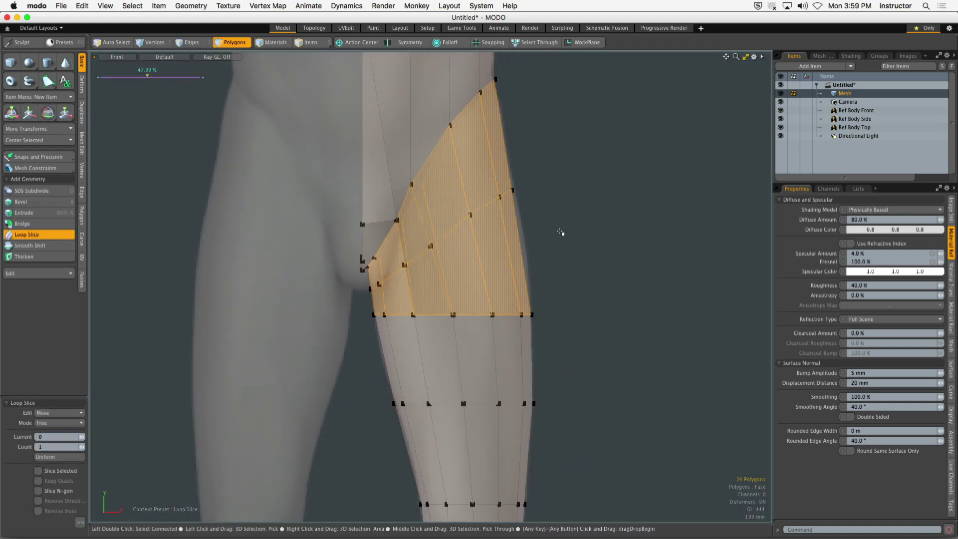
{"action": "key", "text": "q"}
Scale the new diagonal thigh edge loop outward along its slope with the Selection action center
{"action": "key", "text": "2"}
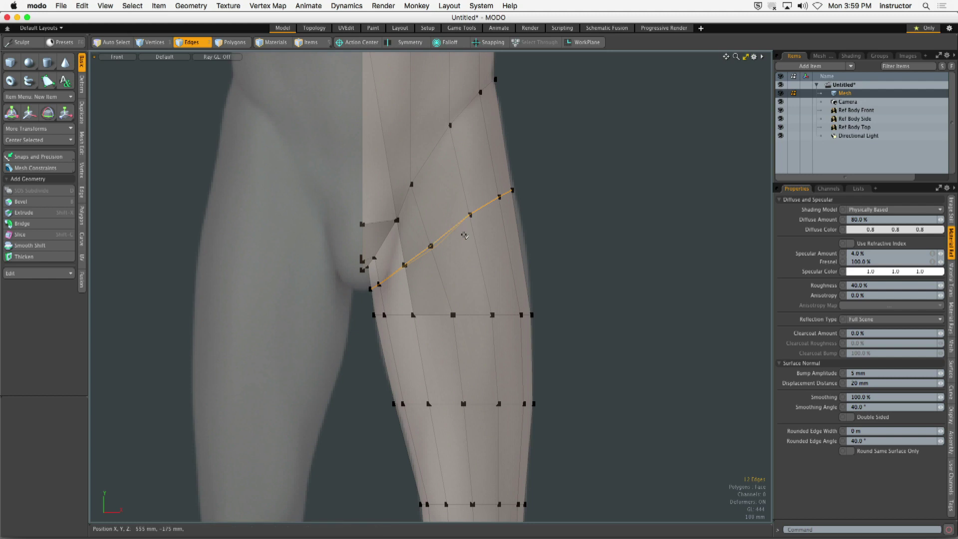
{"action": "key", "text": "r"}
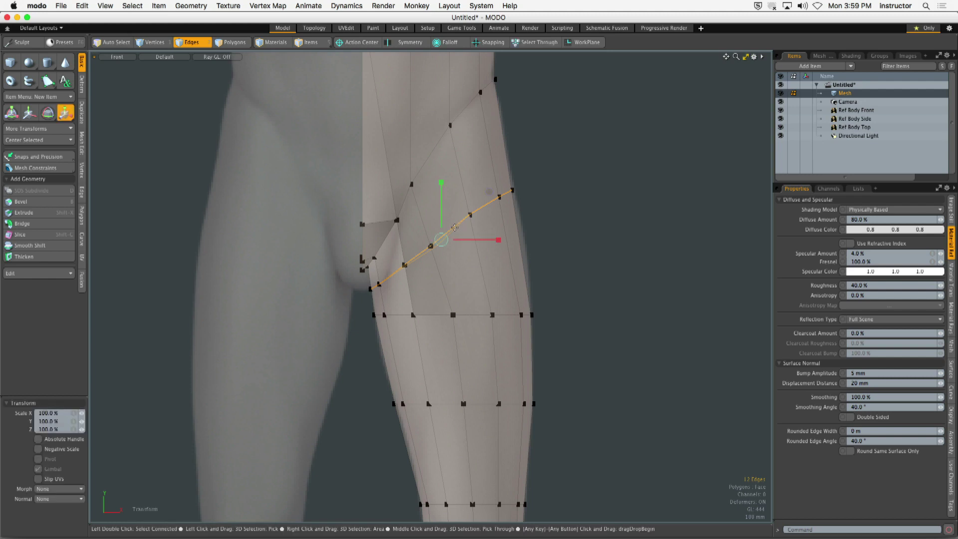
{"action": "left_click", "coordinate": [350, 44]}
{"action": "left_click", "coordinate": [351, 67]}
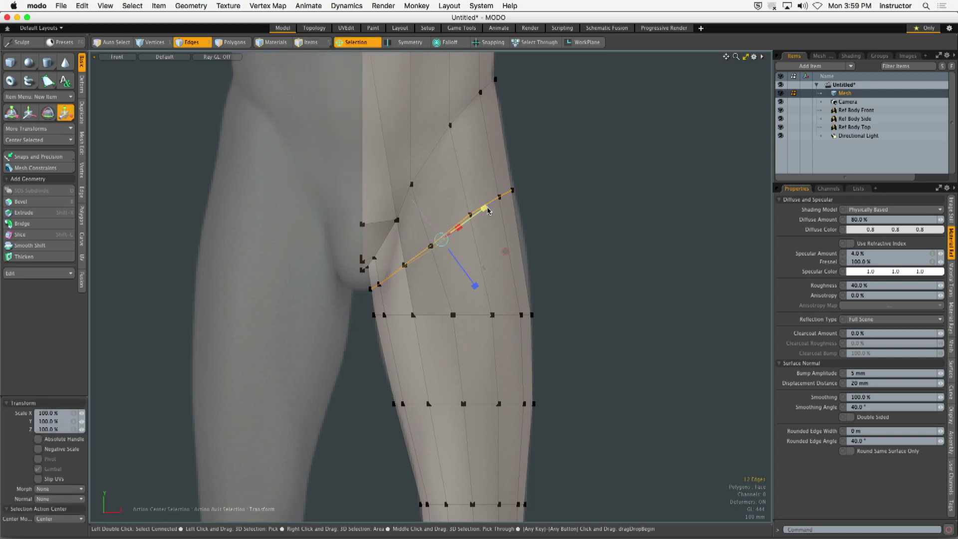
{"action": "mouse_move", "coordinate": [488, 210]}
{"action": "left_mouse_down"}
{"action": "mouse_move", "coordinate": [504, 201]}
{"action": "mouse_move", "coordinate": [481, 213]}
{"action": "mouse_move", "coordinate": [492, 202]}
{"action": "left_mouse_up"}
{"action": "key", "text": "w"}
{"action": "key", "text": "q"}
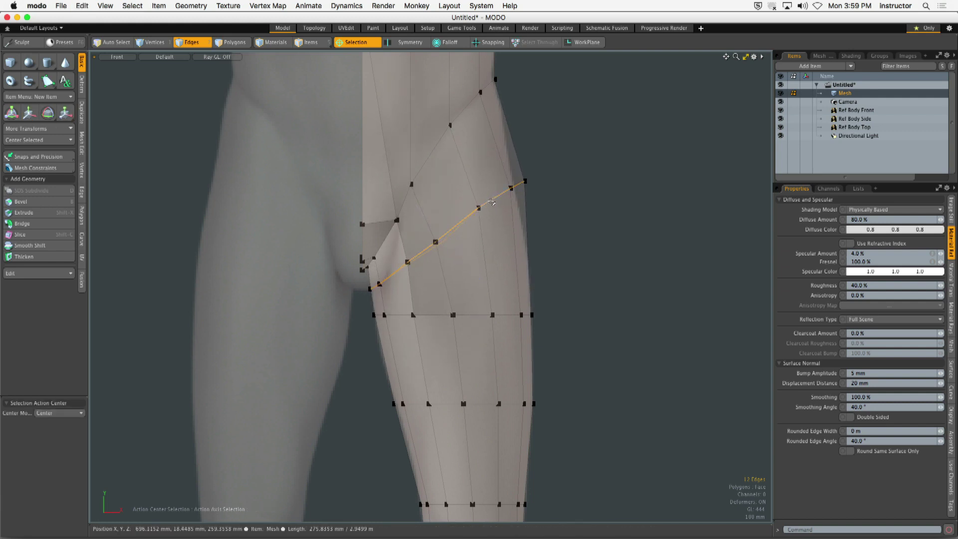
Reset the action center to None and scale the thigh loop slightly inward along X from its inner-thigh point
{"action": "key", "text": "r"}
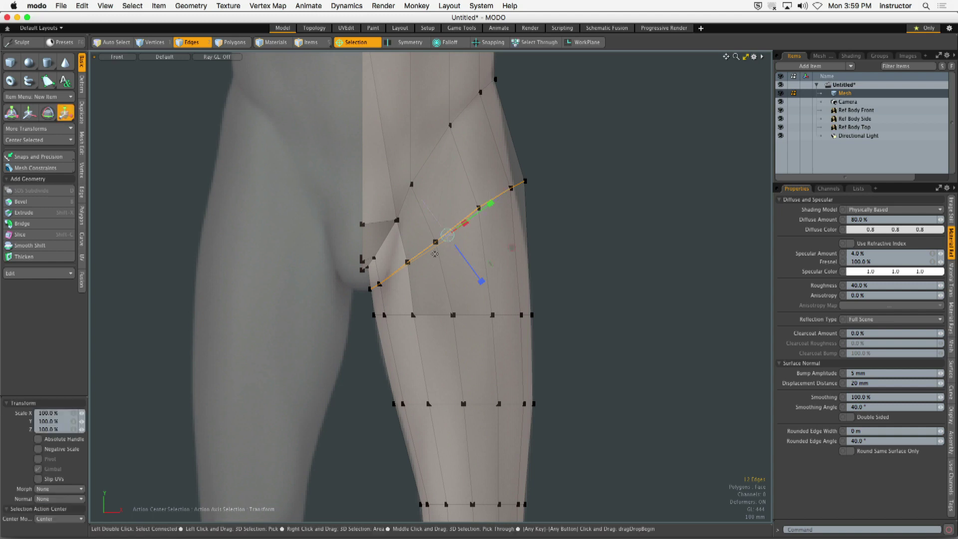
{"action": "left_click", "coordinate": [346, 45]}
{"action": "left_click", "coordinate": [332, 56]}
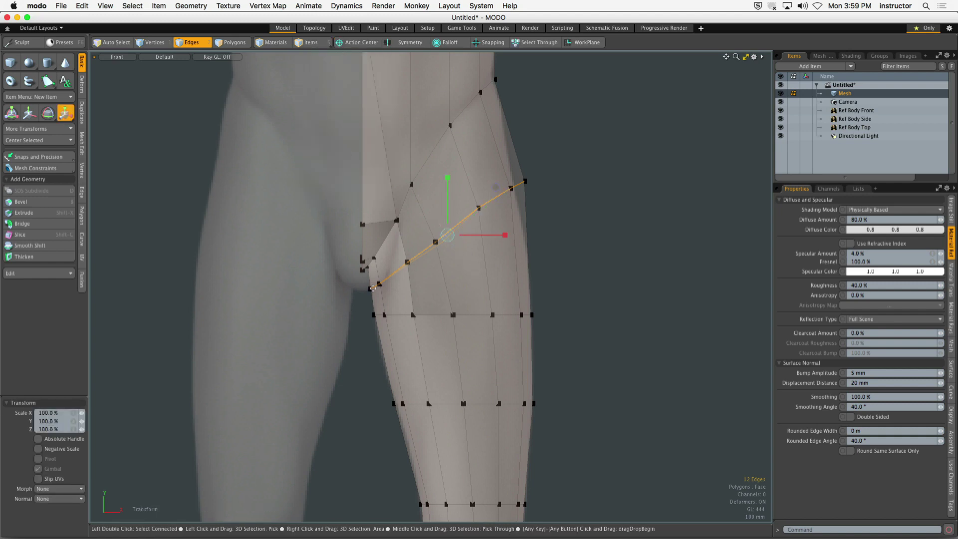
{"action": "left_click", "coordinate": [372, 288]}
{"action": "left_click_drag", "start_coordinate": [430, 289], "coordinate": [420, 289]}
In the side view, move the four rear upper-thigh vertices about 178 mm up and 127 mm back to match the buttock outline
{"action": "left_click_drag", "start_coordinate": [570, 223], "coordinate": [517, 200], "text": "alt"}
{"action": "left_click_drag", "start_coordinate": [516, 199], "coordinate": [451, 223], "text": "alt"}
{"action": "left_click_drag", "start_coordinate": [452, 223], "coordinate": [474, 230], "text": "alt+shift"}
{"action": "left_click_drag", "start_coordinate": [475, 230], "coordinate": [457, 228], "text": "ctrl+alt"}
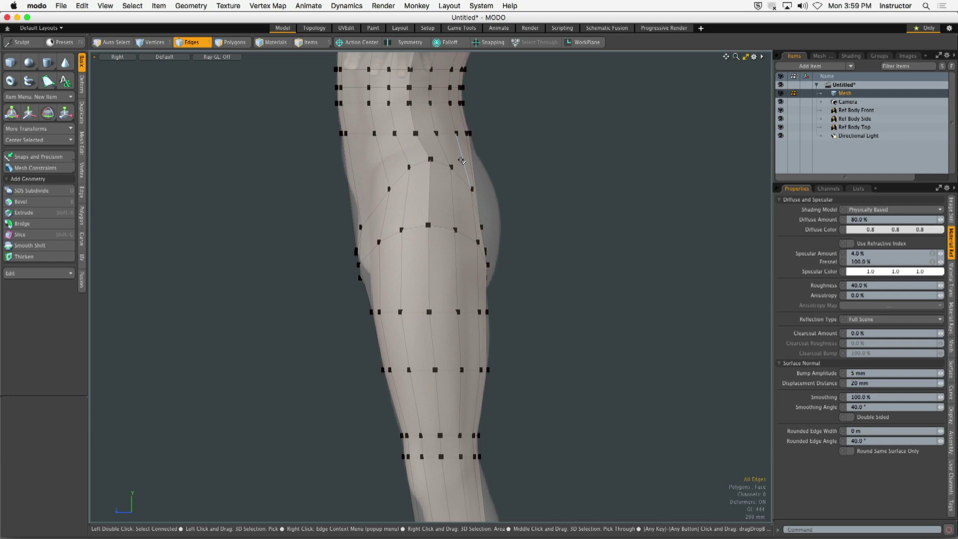
{"action": "key", "text": "1"}
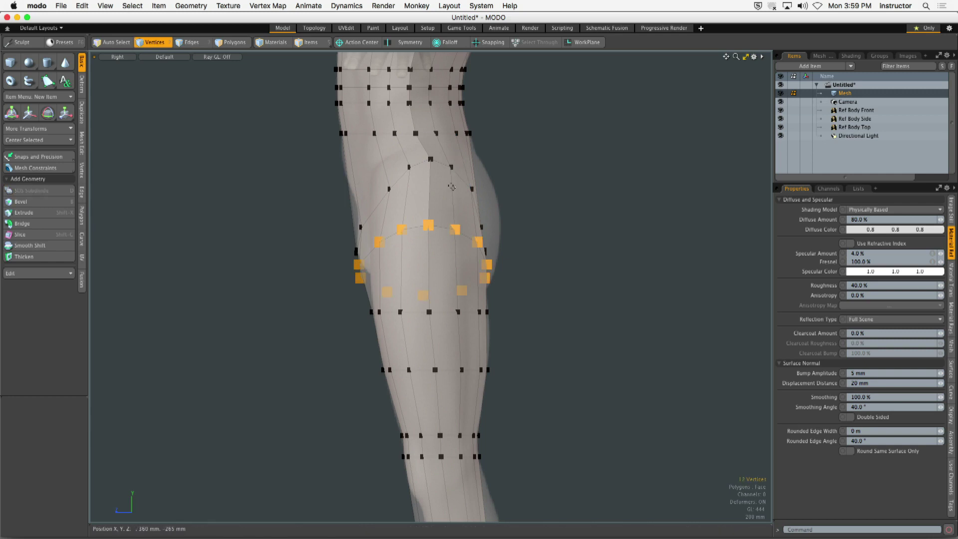
{"action": "left_click_drag", "start_coordinate": [465, 168], "coordinate": [529, 301]}
{"action": "scroll", "coordinate": [531, 279], "scroll_direction": "up", "scroll_amount": 3}
{"action": "key", "text": "w"}
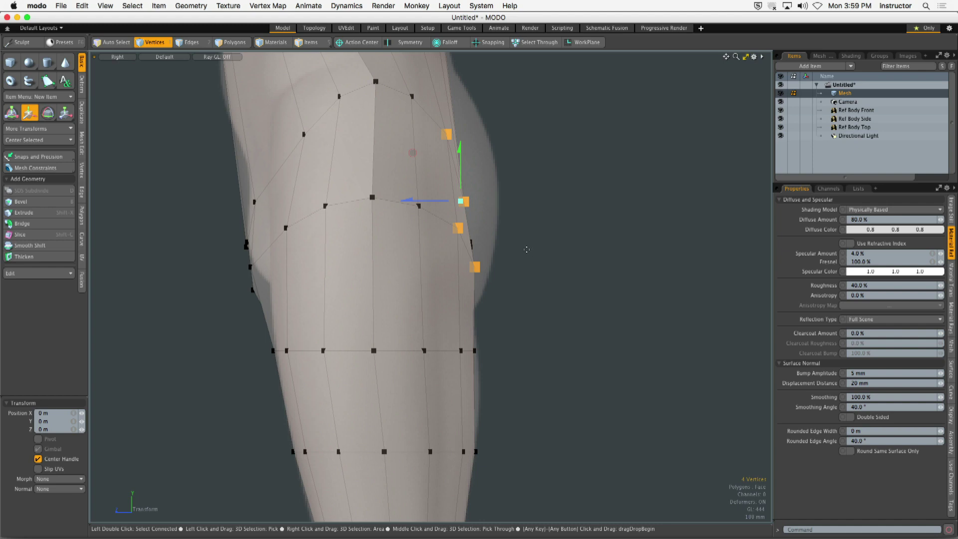
{"action": "left_click_drag", "start_coordinate": [447, 200], "coordinate": [478, 201]}
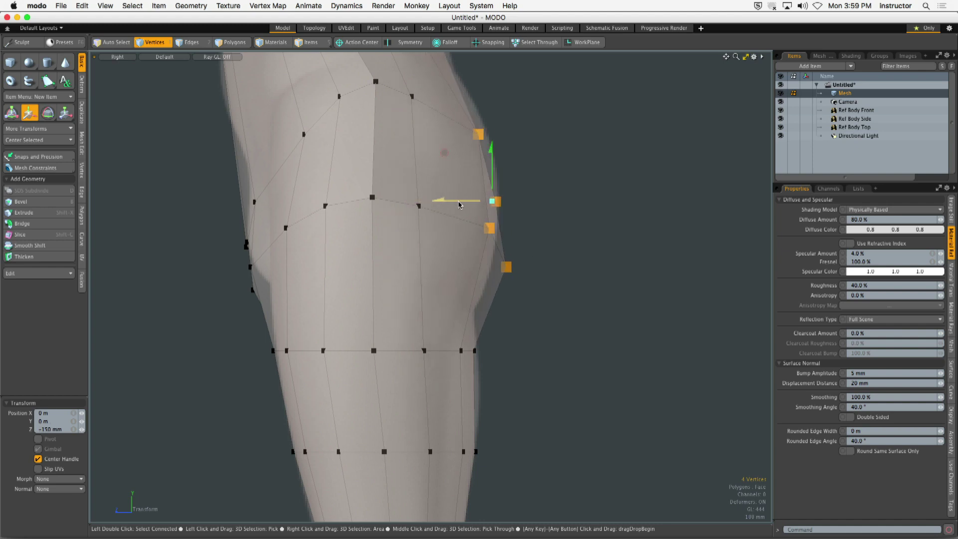
{"action": "key", "text": "super+z"}
{"action": "left_click_drag", "start_coordinate": [412, 153], "coordinate": [439, 117]}
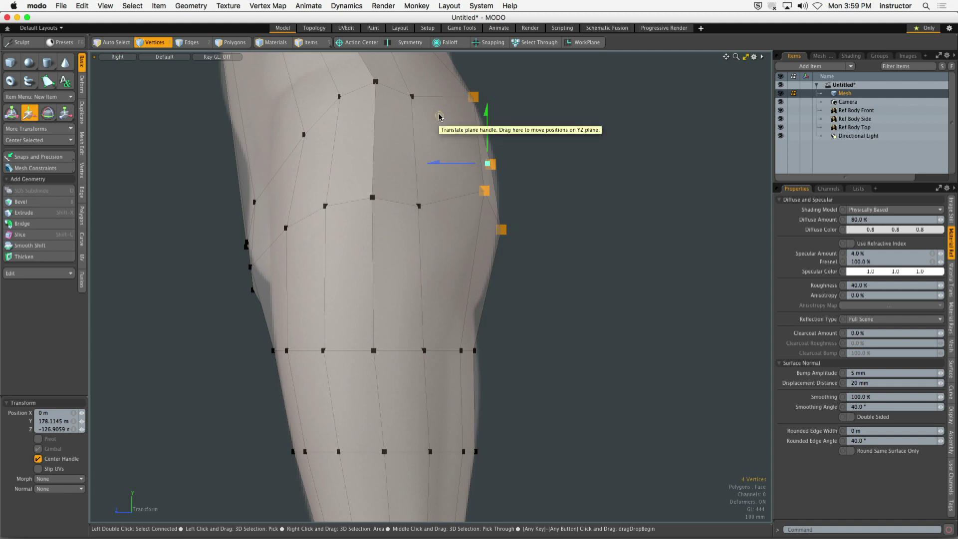
{"action": "key", "text": "space"}
Examine the junction of the hip, crotch and inner thigh from the side and in perspective
{"action": "scroll", "coordinate": [516, 239], "scroll_direction": "down", "scroll_amount": 3}
{"action": "left_click", "coordinate": [503, 302]}
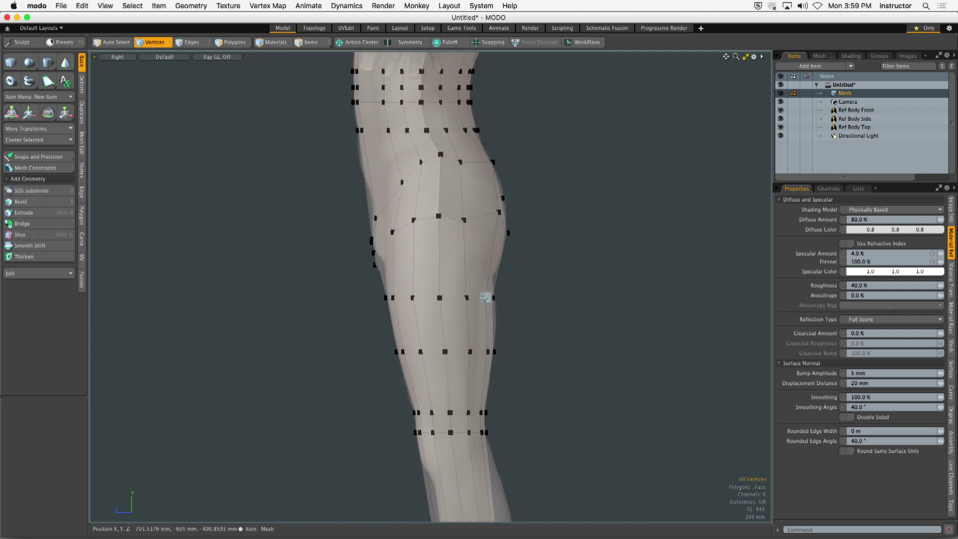
{"action": "key", "text": "ctrl+space"}
{"action": "left_click", "coordinate": [502, 271]}
{"action": "left_click_drag", "start_coordinate": [554, 240], "coordinate": [424, 244], "text": "alt"}
{"action": "key", "text": "1"}
{"action": "left_click", "coordinate": [423, 250]}
{"action": "key", "text": "w"}
{"action": "left_click_drag", "start_coordinate": [424, 249], "coordinate": [415, 271], "text": "alt"}
{"action": "key", "text": "space"}
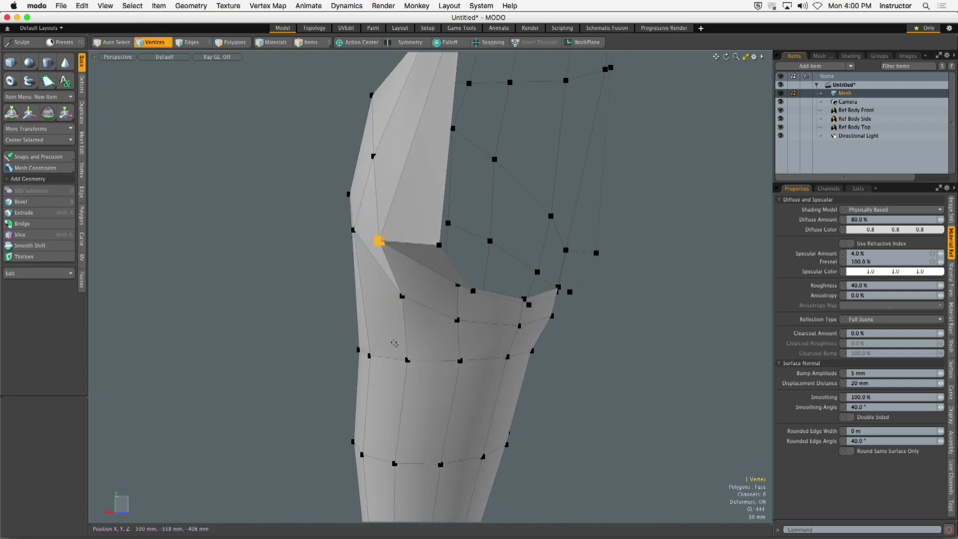
{"action": "left_click", "coordinate": [370, 326]}
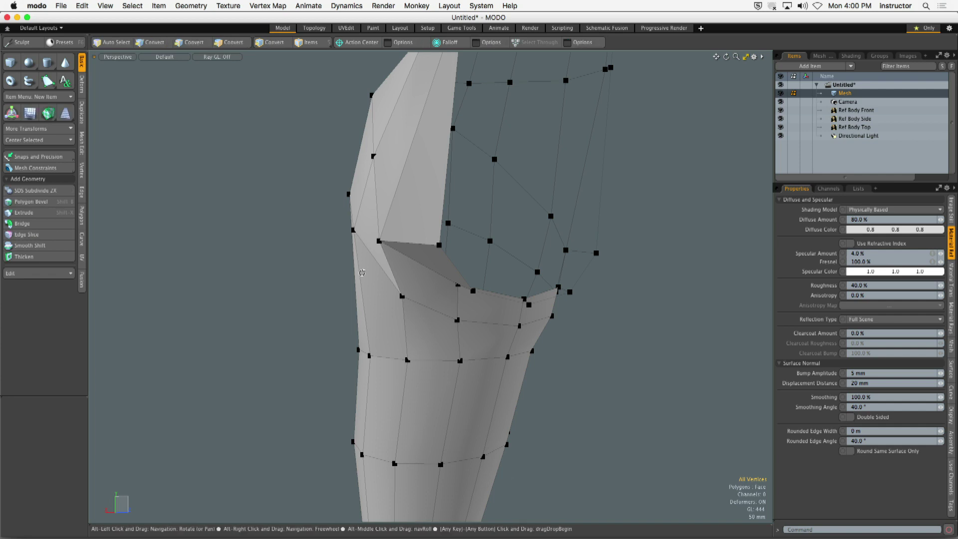
{"action": "left_click_drag", "start_coordinate": [507, 474], "coordinate": [455, 255], "text": "alt"}
{"action": "scroll", "coordinate": [474, 280], "scroll_direction": "down", "scroll_amount": 10}
Return to the front view of the torso and hide the Ref Body Front item
{"action": "key", "text": "ctrl+space"}
{"action": "left_click", "coordinate": [461, 296]}
{"action": "left_click_drag", "start_coordinate": [512, 337], "coordinate": [491, 336], "text": "ctrl+alt"}
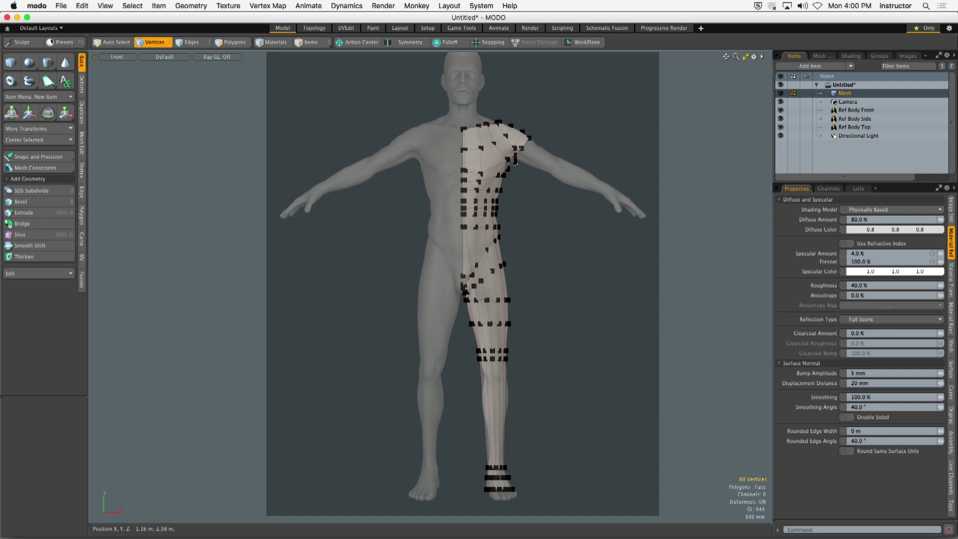
{"action": "scroll", "coordinate": [463, 175], "scroll_direction": "up", "scroll_amount": 5}
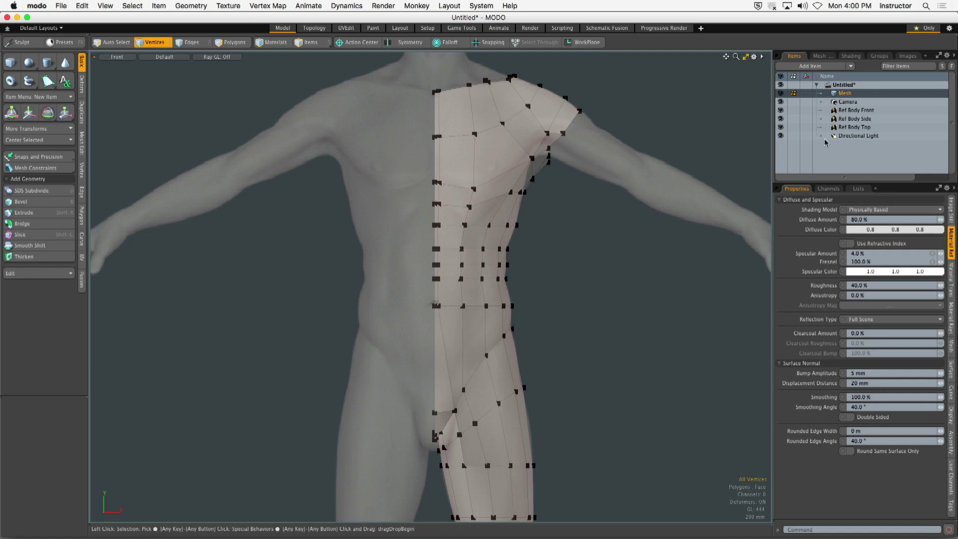
{"action": "left_click", "coordinate": [781, 110]}
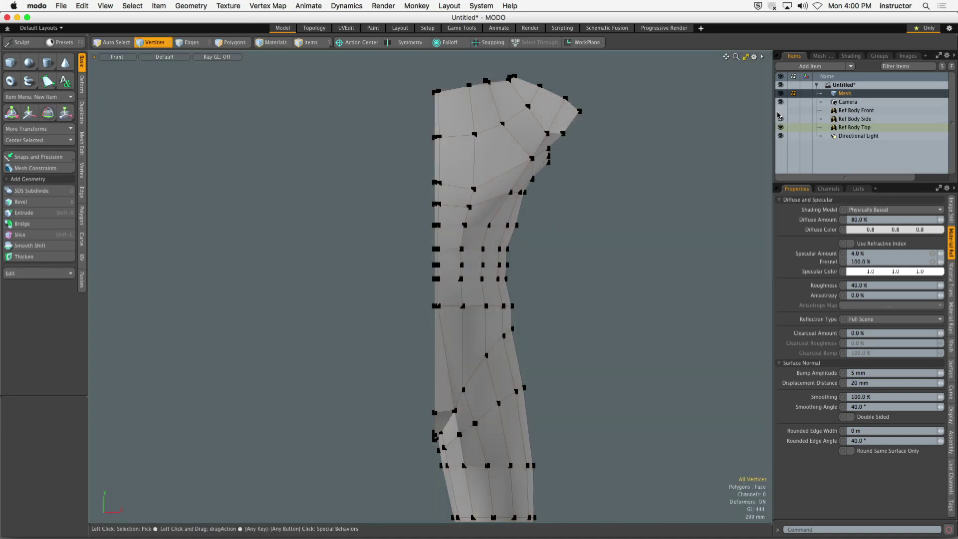
{"action": "scroll", "coordinate": [496, 216], "scroll_direction": "down", "scroll_amount": 2}
{"action": "left_click_drag", "start_coordinate": [496, 216], "coordinate": [496, 219], "text": "alt+shift"}
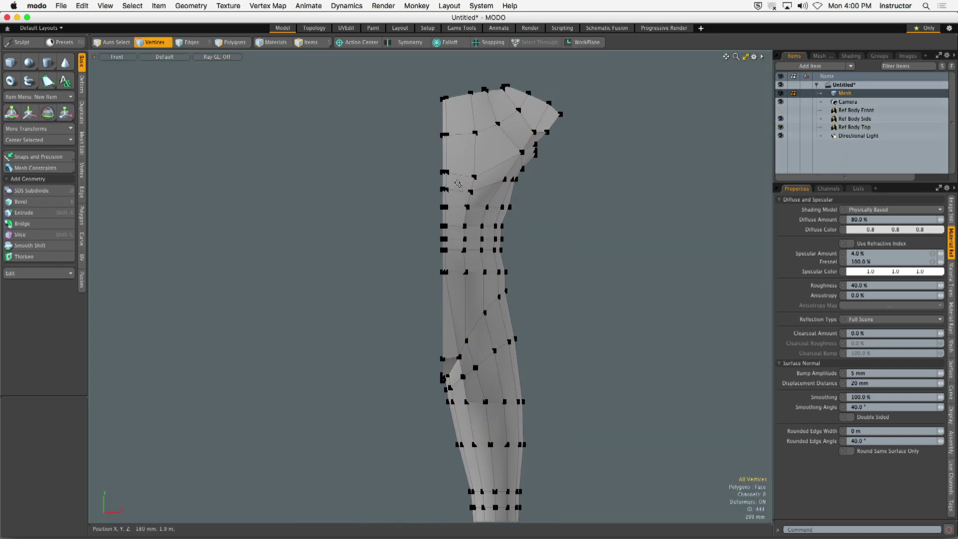
Select all vertices along the torso's open centre border, from the neck down to the crotch
{"action": "mouse_move", "coordinate": [422, 101]}
{"action": "left_mouse_down", "text": "alt"}
{"action": "mouse_move", "coordinate": [370, 98]}
{"action": "mouse_move", "coordinate": [477, 113]}
{"action": "mouse_move", "coordinate": [412, 107]}
{"action": "left_mouse_up", "text": "alt"}
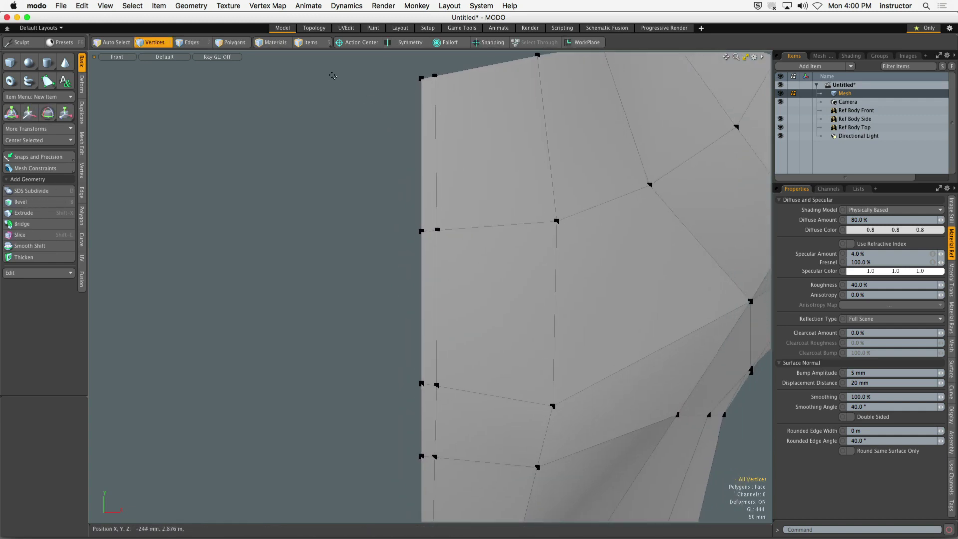
{"action": "right_click_drag", "start_coordinate": [318, 63], "coordinate": [430, 478]}
{"action": "left_click_drag", "start_coordinate": [424, 369], "coordinate": [394, 172], "text": "ctrl+alt"}
{"action": "left_click_drag", "start_coordinate": [394, 172], "coordinate": [367, 171], "text": "ctrl+alt"}
{"action": "right_click_drag", "start_coordinate": [276, 138], "coordinate": [412, 461], "text": "shift"}
{"action": "left_click_drag", "start_coordinate": [412, 461], "coordinate": [389, 229], "text": "alt"}
{"action": "right_click_drag", "start_coordinate": [335, 174], "coordinate": [412, 352], "text": "shift"}
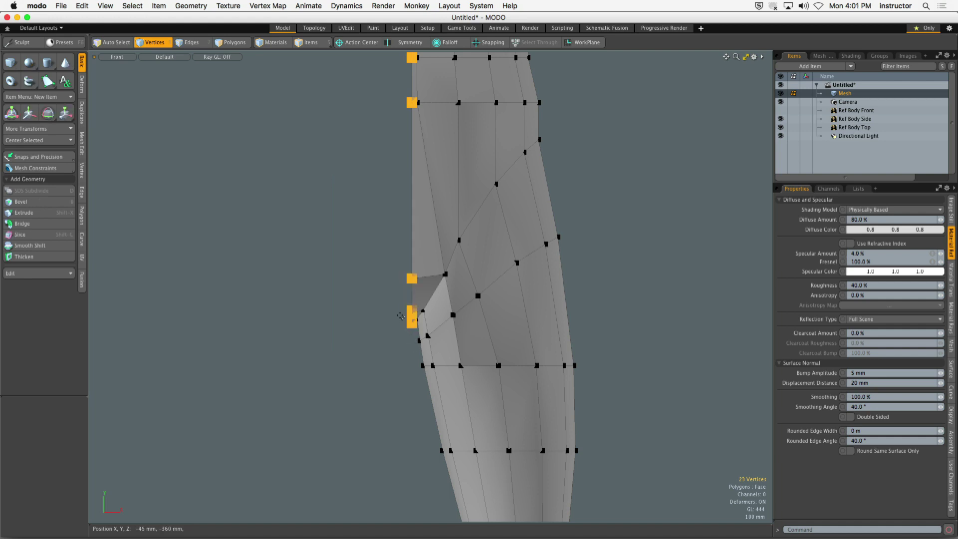
{"action": "left_click_drag", "start_coordinate": [412, 352], "coordinate": [436, 391], "text": "alt"}
{"action": "scroll", "coordinate": [519, 289], "scroll_direction": "up", "scroll_amount": 5}
{"action": "left_click_drag", "start_coordinate": [519, 289], "coordinate": [424, 250], "text": "alt"}
{"action": "left_click_drag", "start_coordinate": [424, 249], "coordinate": [499, 357], "text": "alt+shift"}
{"action": "left_click_drag", "start_coordinate": [499, 357], "coordinate": [439, 354], "text": "ctrl+alt"}
{"action": "left_click_drag", "start_coordinate": [439, 354], "coordinate": [460, 331], "text": "alt+shift"}
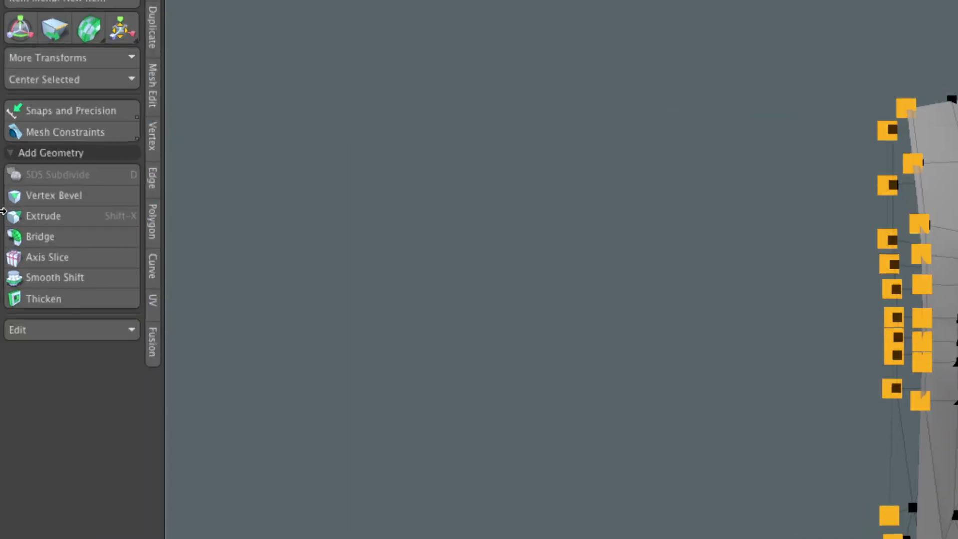
Use Set Position to align the selected centre-line vertices at 0 m on the X axis, with World Space enabled
{"action": "key", "text": "3"}
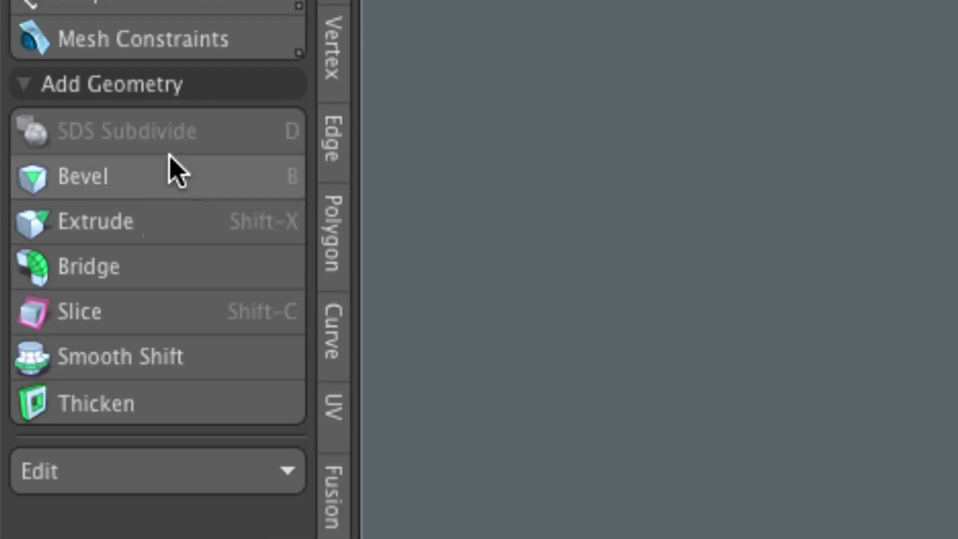
{"action": "left_click", "coordinate": [339, 70]}
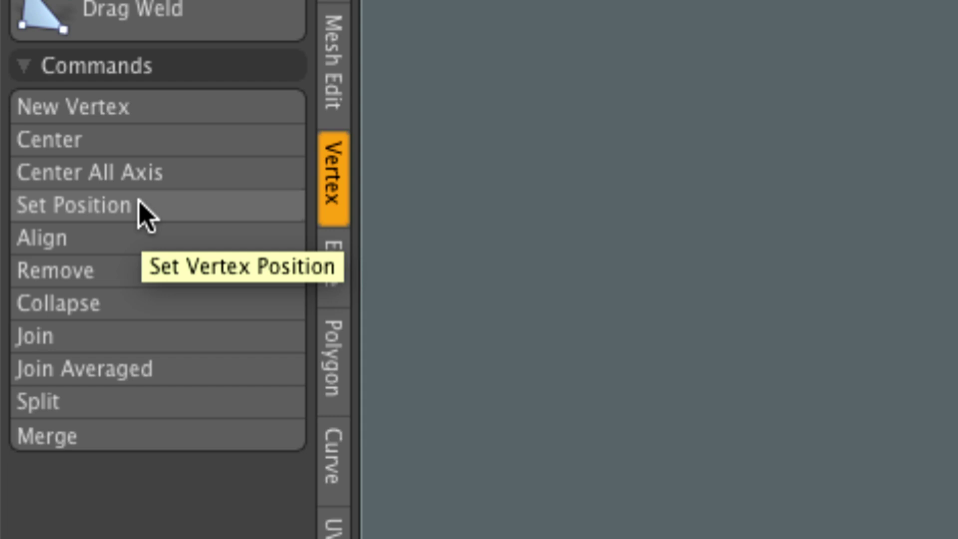
{"action": "left_click", "coordinate": [139, 206]}
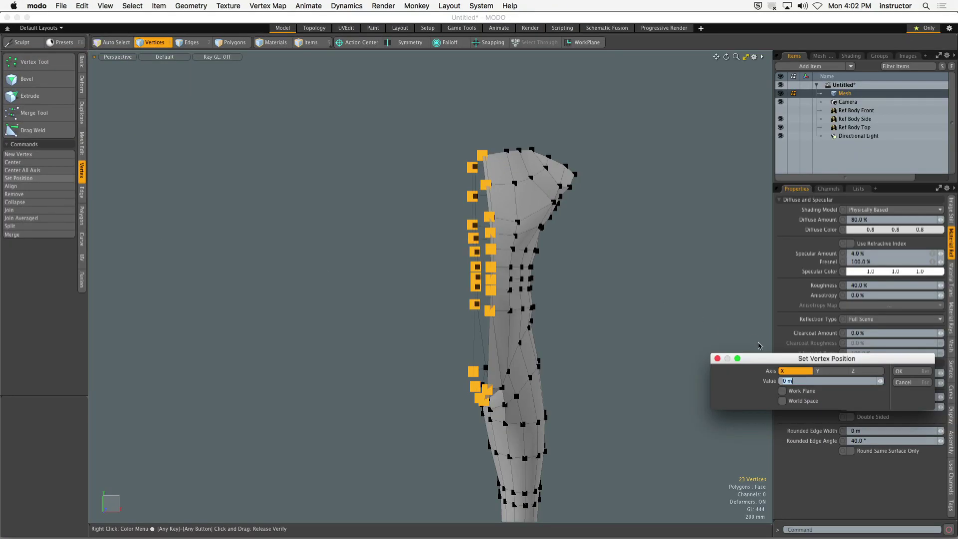
{"action": "left_click_drag", "start_coordinate": [768, 360], "coordinate": [269, 133]}
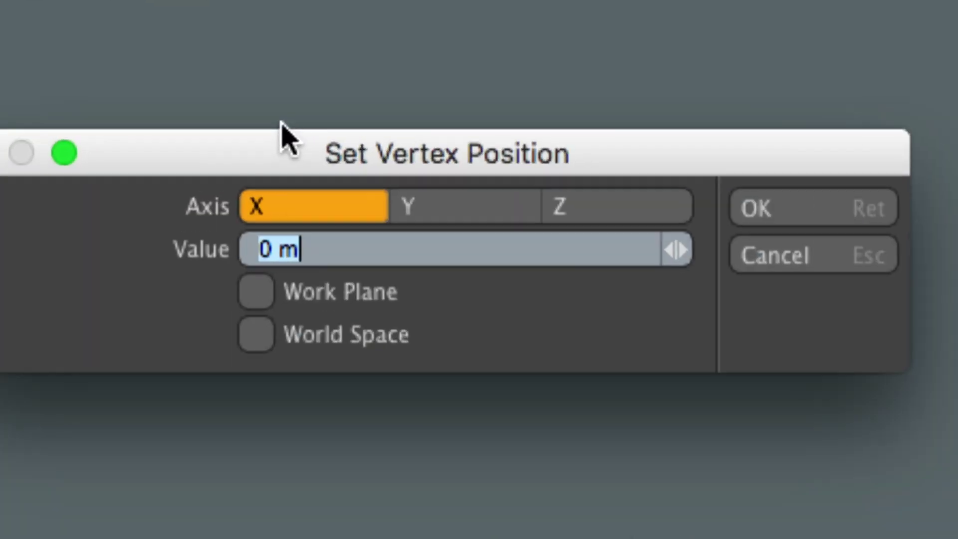
{"action": "left_click", "coordinate": [319, 247]}
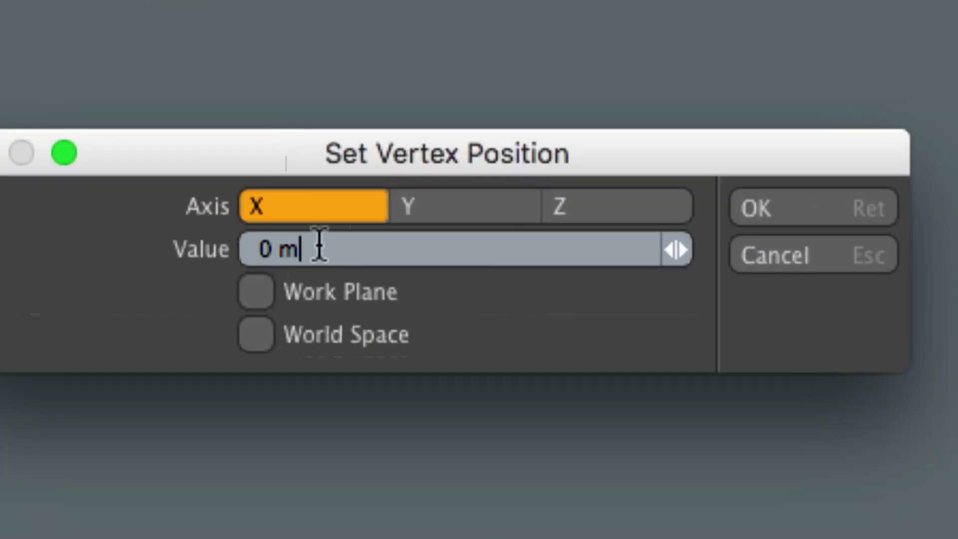
{"action": "left_click_drag", "start_coordinate": [320, 247], "coordinate": [241, 248]}
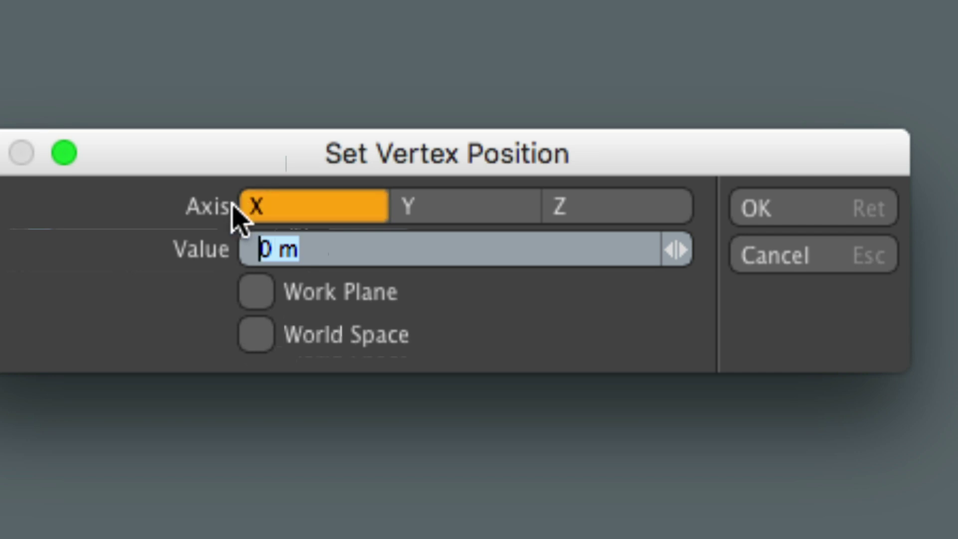
{"action": "left_click", "coordinate": [295, 248]}
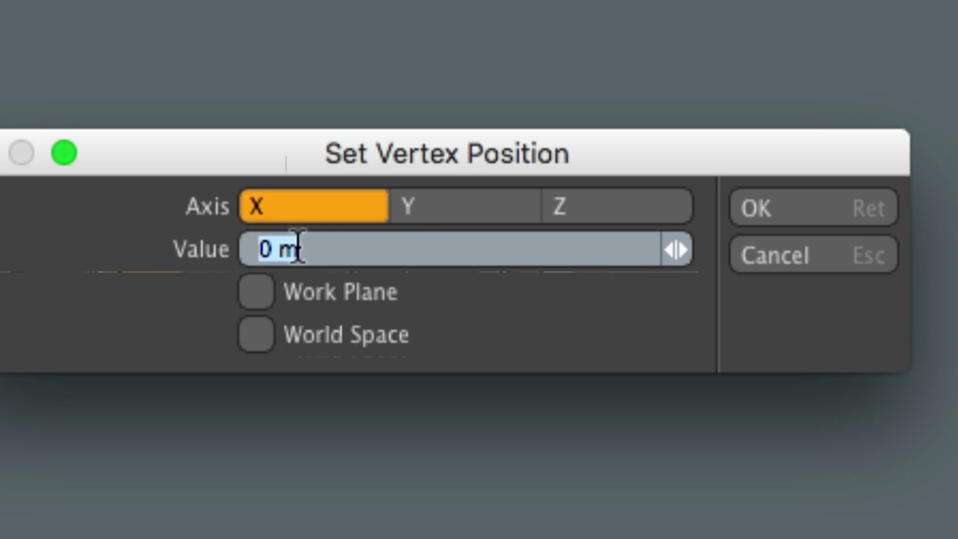
{"action": "double_click", "coordinate": [325, 248]}
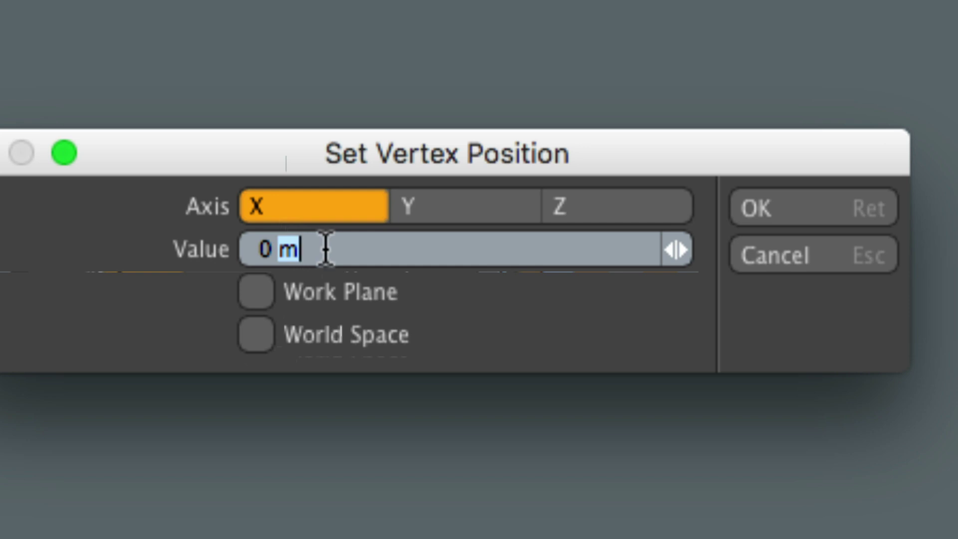
{"action": "left_click", "coordinate": [320, 340]}
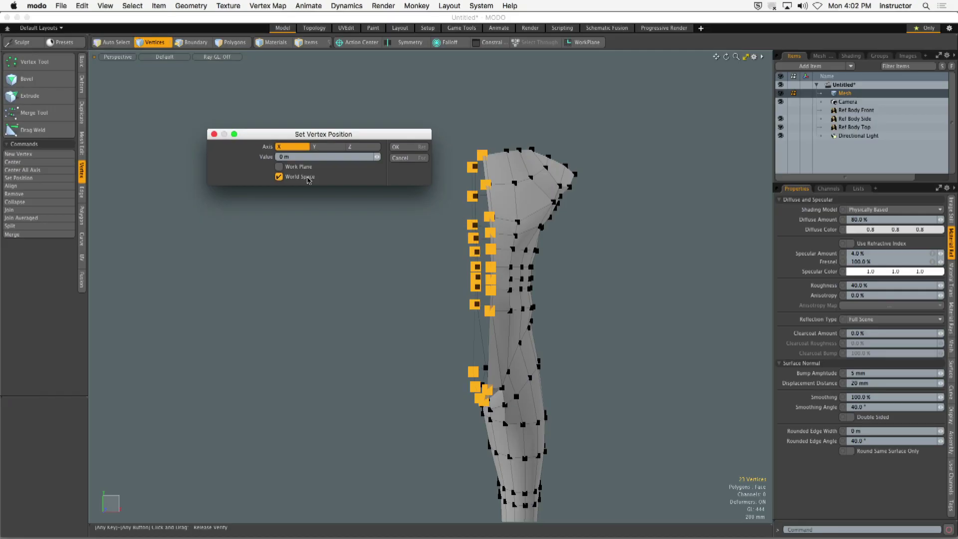
{"action": "left_click", "coordinate": [397, 146]}
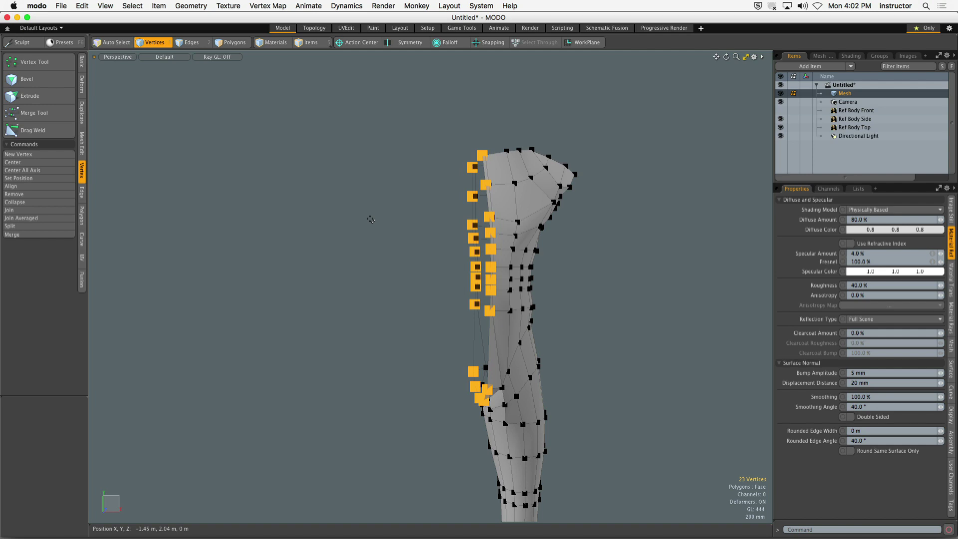
Pull the centre-line vertices far from the body and flatten them back to X 0 m using Set Position in World Space
{"action": "left_click_drag", "start_coordinate": [451, 242], "coordinate": [432, 261], "text": "alt"}
{"action": "scroll", "coordinate": [375, 234], "scroll_direction": "down", "scroll_amount": 5}
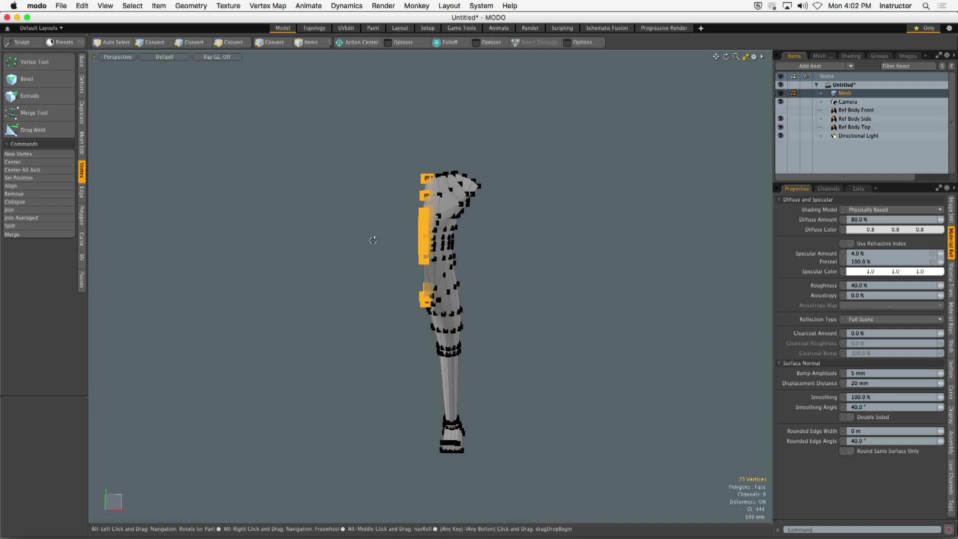
{"action": "left_click_drag", "start_coordinate": [372, 240], "coordinate": [380, 247], "text": "alt"}
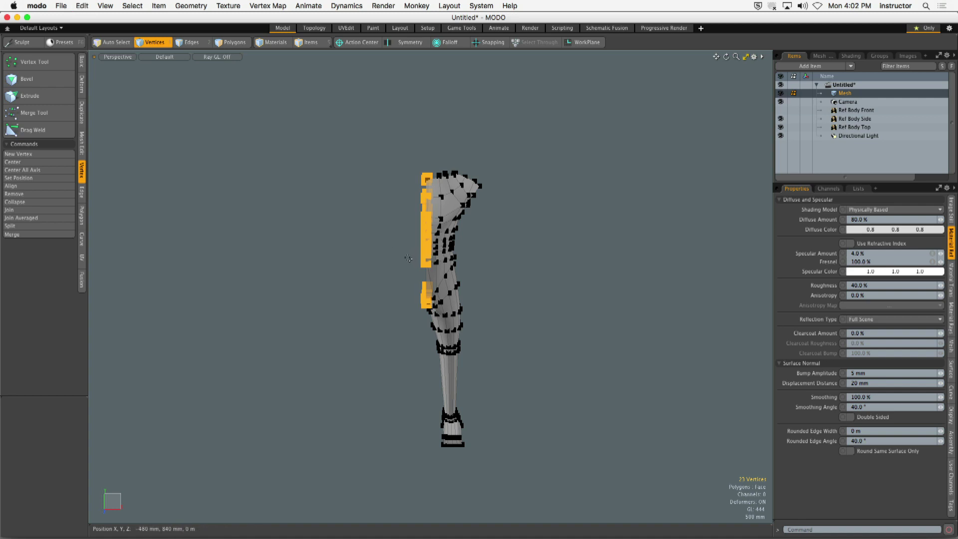
{"action": "key", "text": "y"}
{"action": "left_click_drag", "start_coordinate": [410, 257], "coordinate": [387, 259], "text": "alt"}
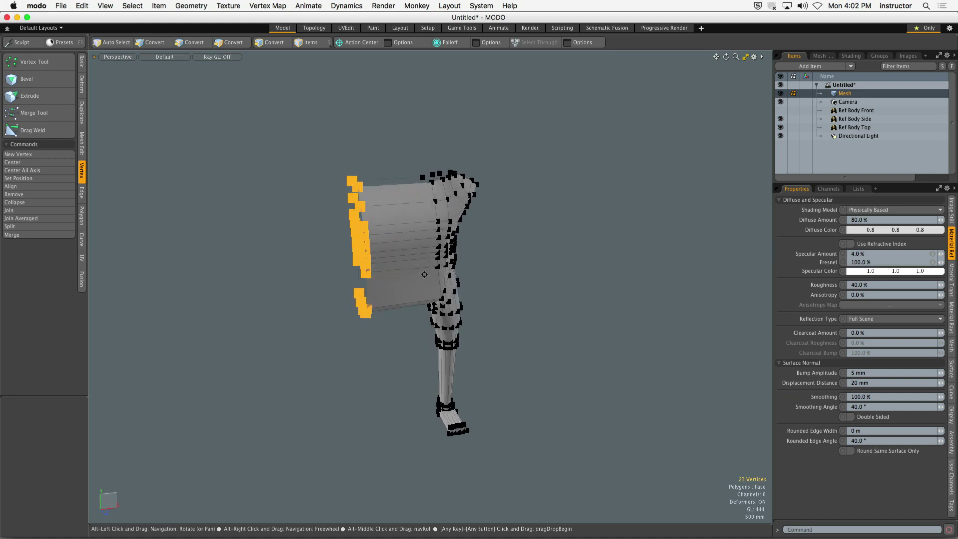
{"action": "scroll", "coordinate": [374, 259], "scroll_direction": "up", "scroll_amount": 5}
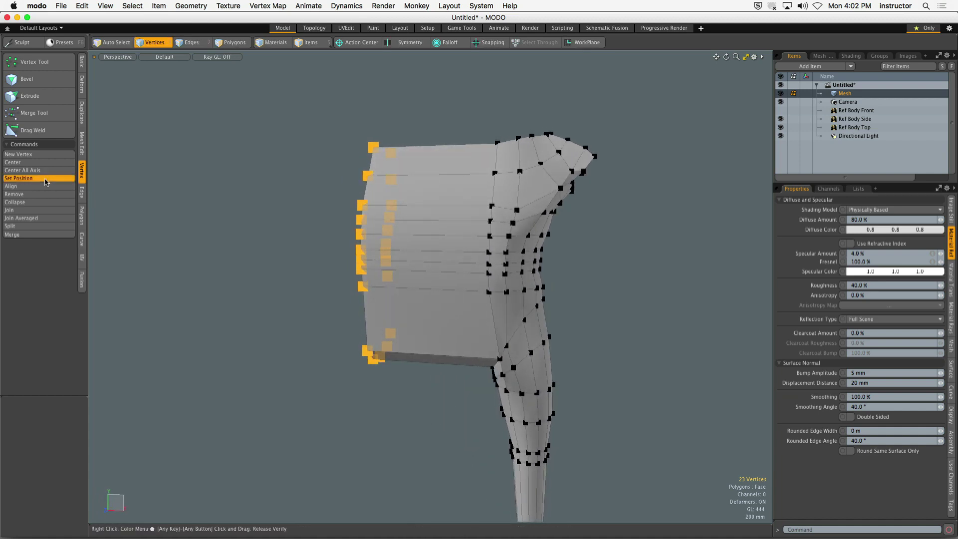
{"action": "left_click", "coordinate": [18, 178]}
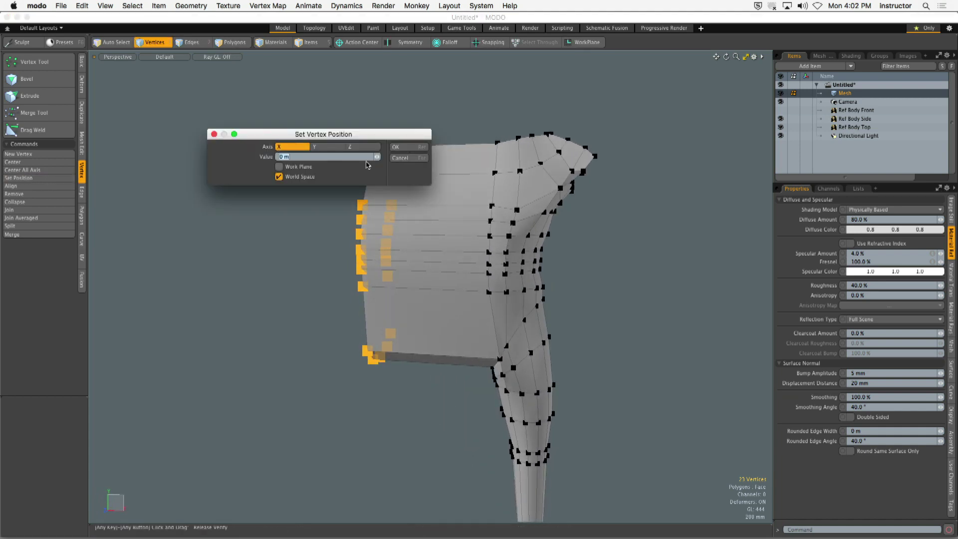
{"action": "left_click", "coordinate": [403, 147]}
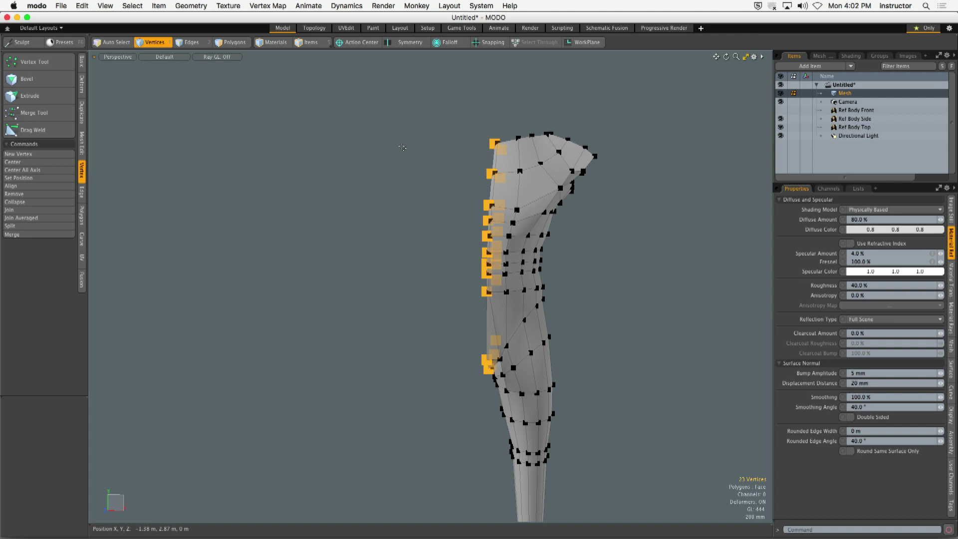
In the front view, set the viewport's Show Grid option to Inactive Work Plane and switch to edge selection
{"action": "key", "text": "KP_1"}
{"action": "scroll", "coordinate": [414, 264], "scroll_direction": "up", "scroll_amount": 4}
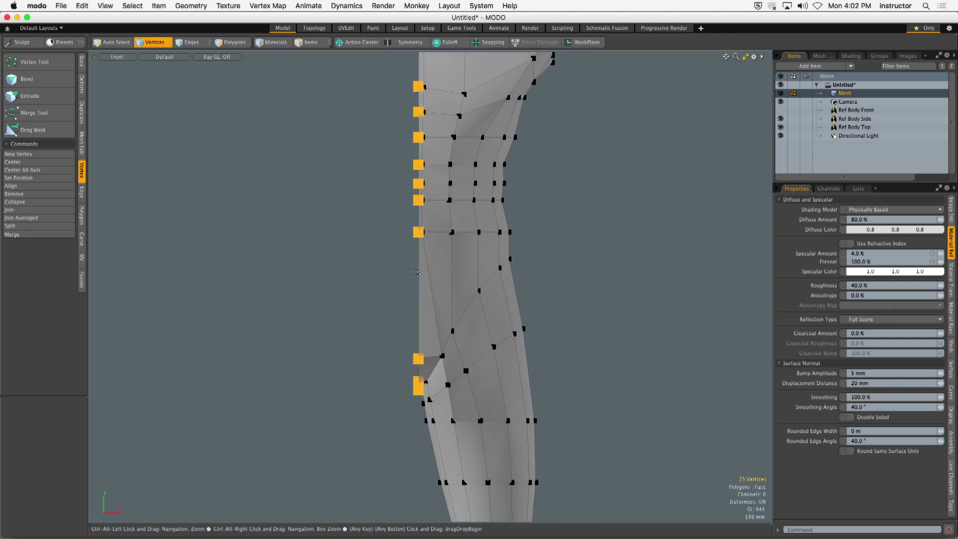
{"action": "key", "text": "o"}
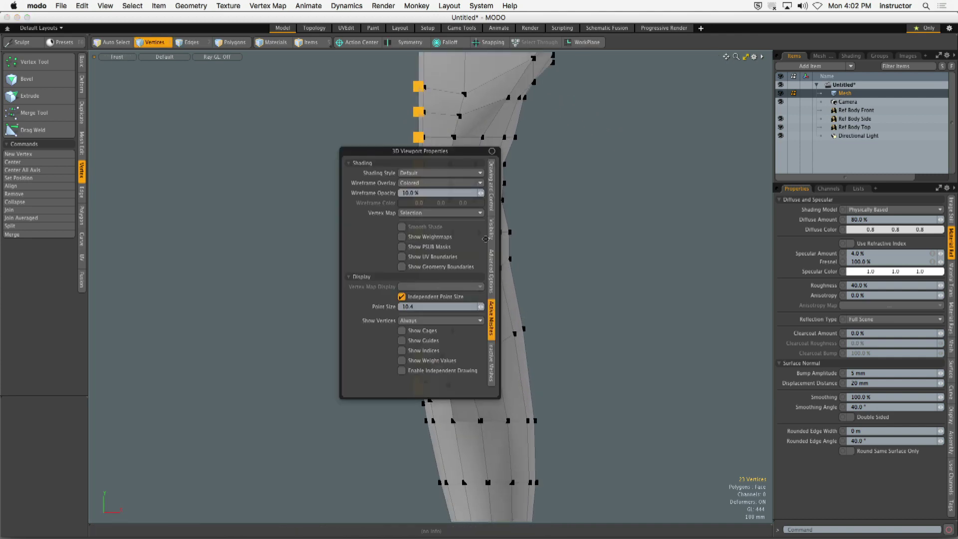
{"action": "left_click", "coordinate": [491, 229]}
{"action": "left_click", "coordinate": [440, 276]}
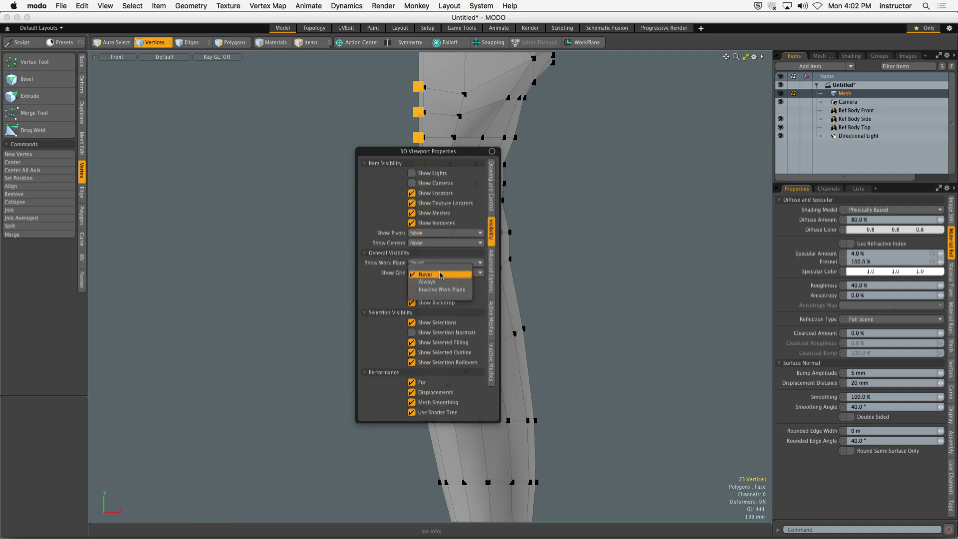
{"action": "left_click", "coordinate": [449, 288]}
{"action": "left_click_drag", "start_coordinate": [411, 363], "coordinate": [420, 291], "text": "ctrl+alt"}
{"action": "key", "text": "2"}
{"action": "left_click_drag", "start_coordinate": [420, 291], "coordinate": [390, 268], "text": "ctrl+alt"}
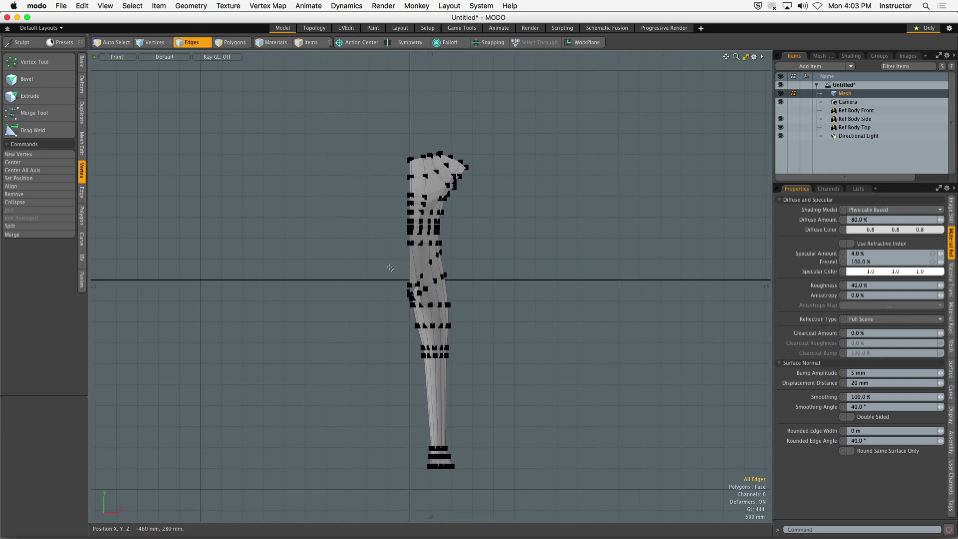
Select all connected polygons of the half body and set the Action Center to Origin
{"action": "key", "text": "3"}
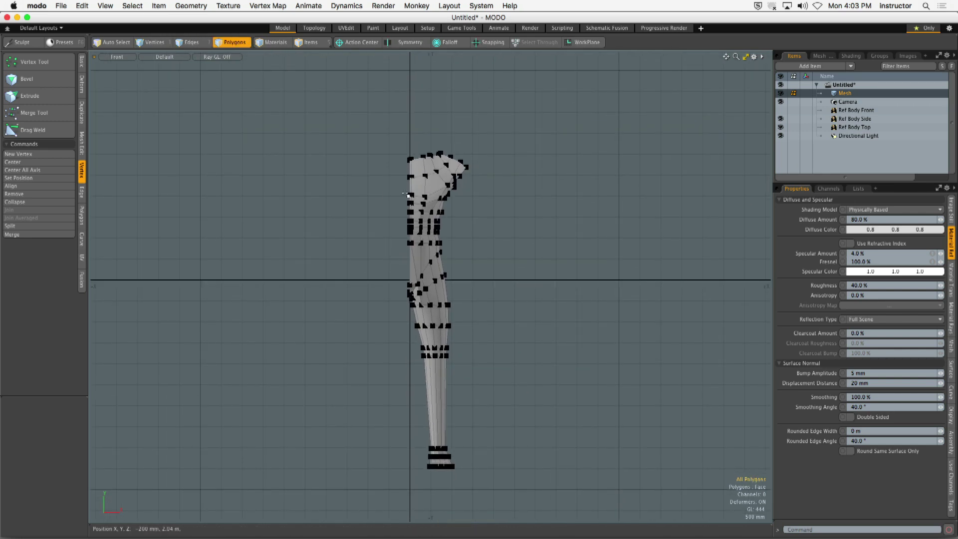
{"action": "double_click", "coordinate": [422, 192]}
{"action": "left_click_drag", "start_coordinate": [423, 192], "coordinate": [406, 171], "text": "alt+shift"}
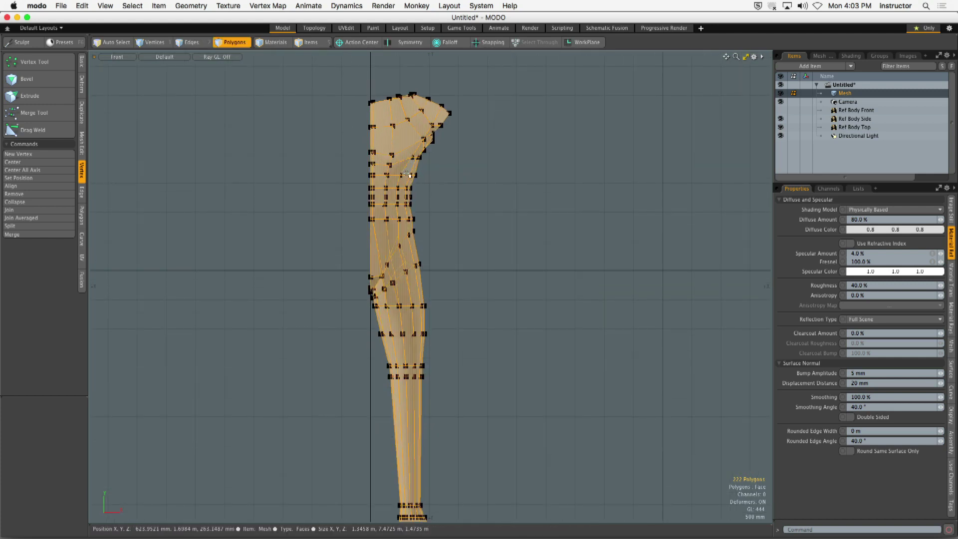
{"action": "left_click", "coordinate": [355, 42]}
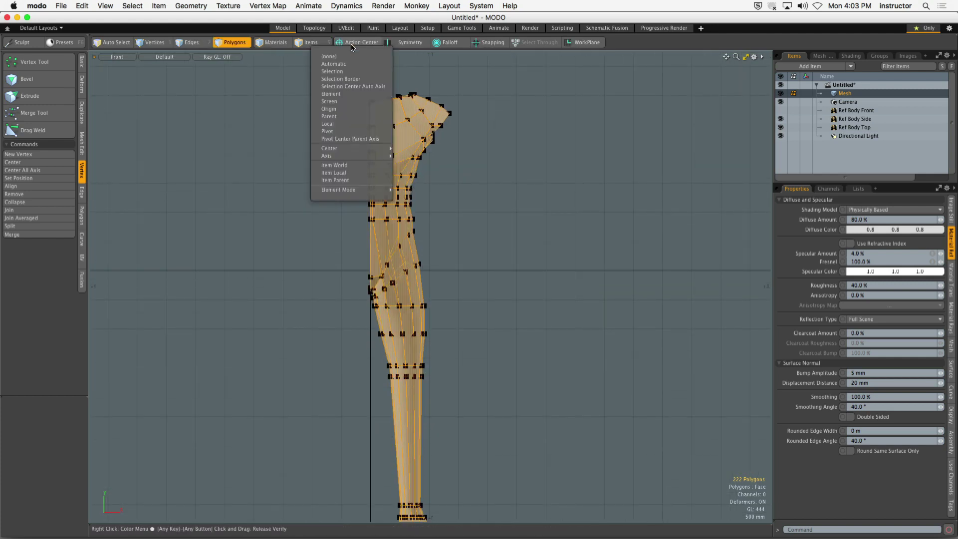
{"action": "left_click", "coordinate": [329, 109]}
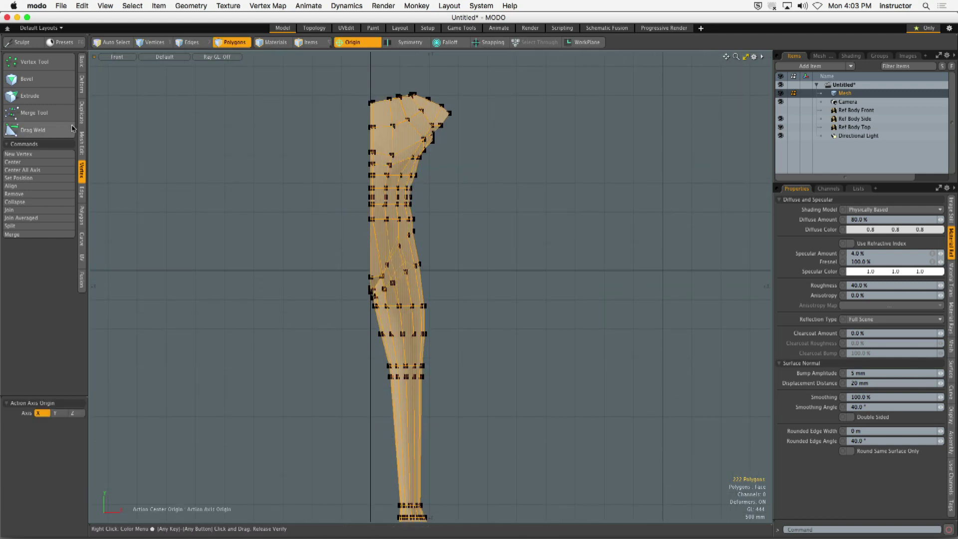
Mirror the selected half body across the X axis about the origin and clear the selection
{"action": "left_click", "coordinate": [81, 112]}
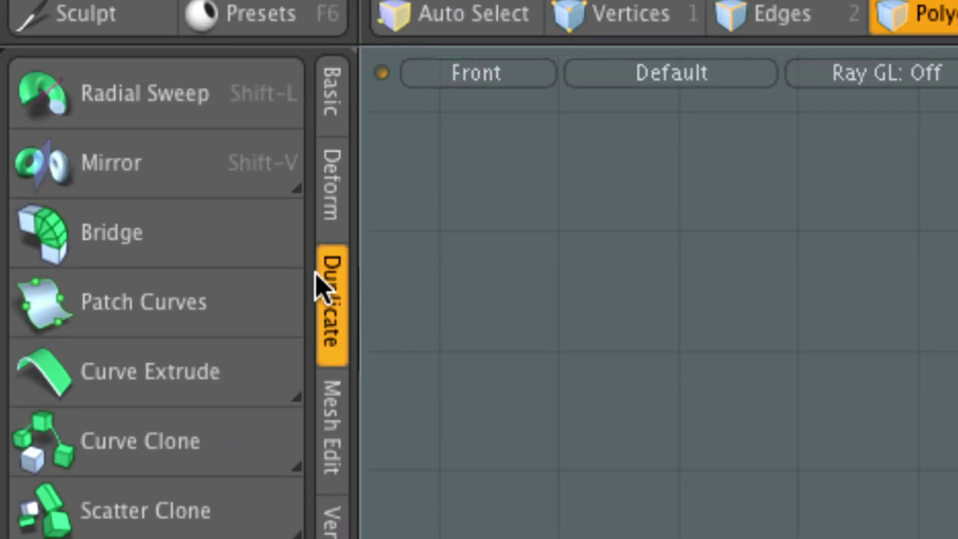
{"action": "left_click", "coordinate": [142, 180]}
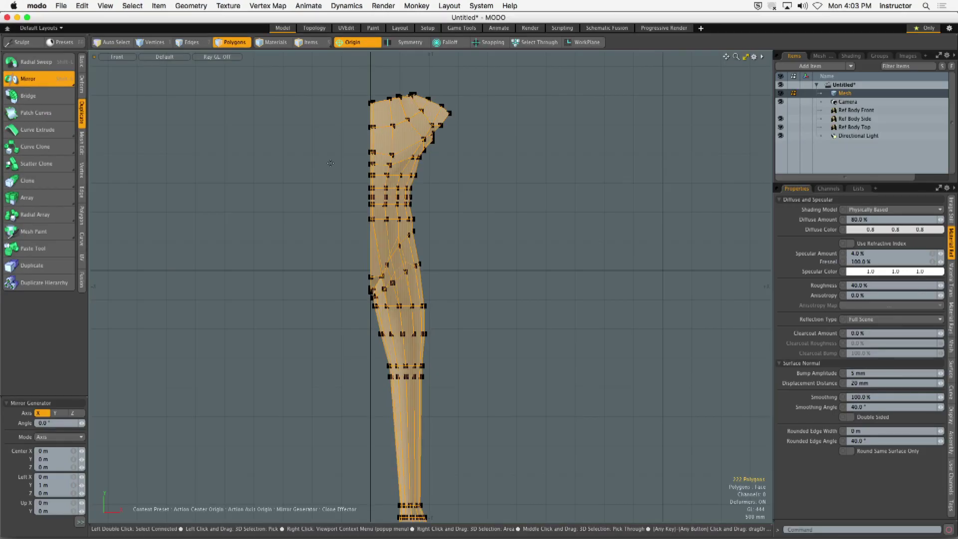
{"action": "left_click", "coordinate": [331, 169]}
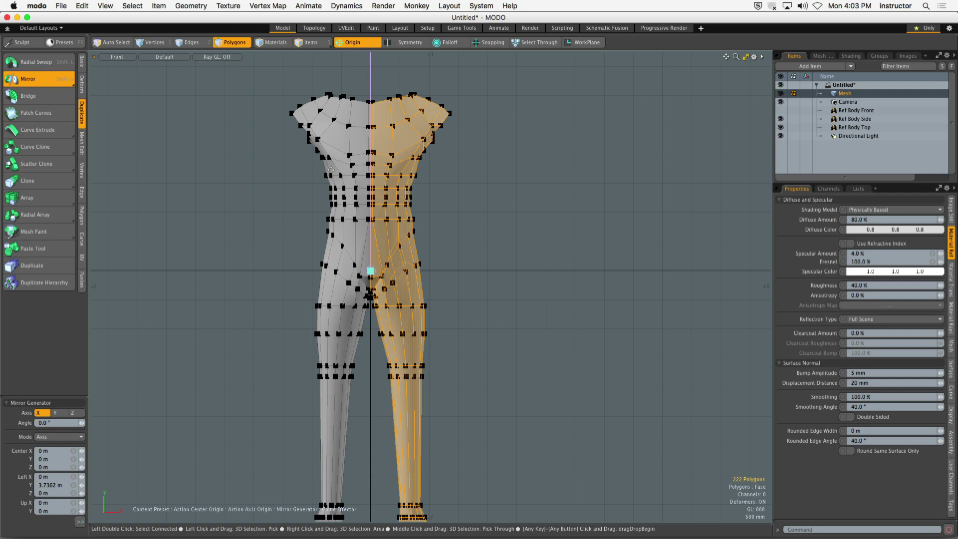
{"action": "key", "text": "space"}
{"action": "left_click", "coordinate": [445, 133]}
Check that the mirrored halves are joined by selecting all polygons connected to the chest, and clear the selection
{"action": "scroll", "coordinate": [411, 124], "scroll_direction": "up", "scroll_amount": 5}
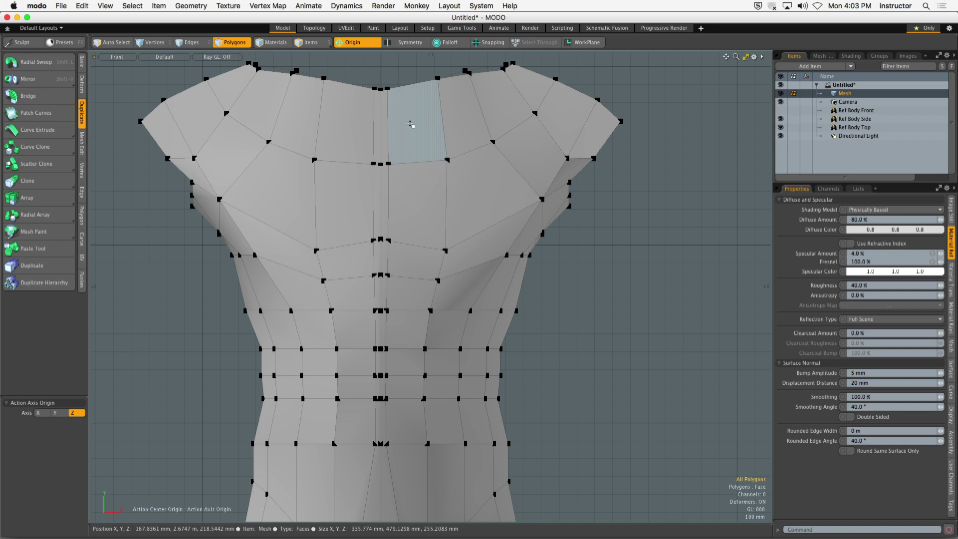
{"action": "double_click", "coordinate": [410, 125]}
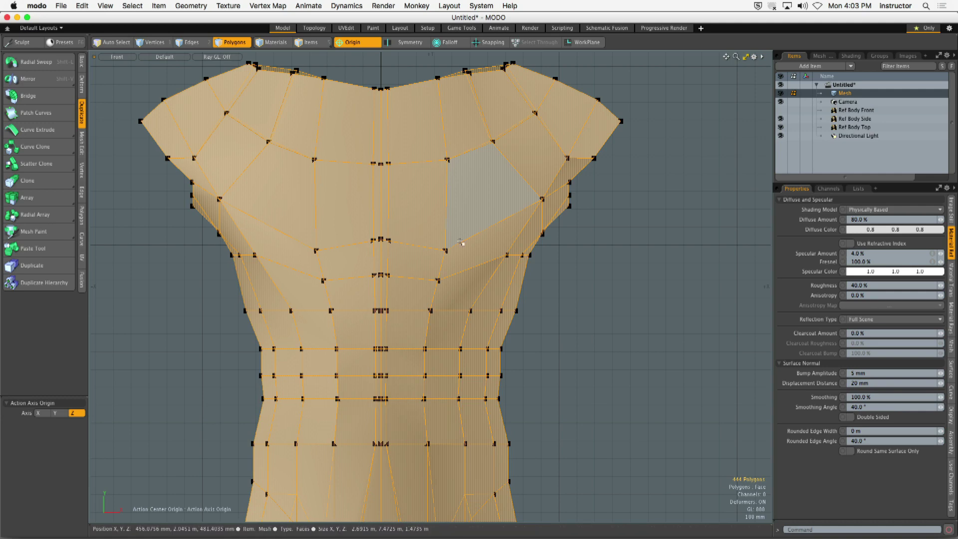
{"action": "scroll", "coordinate": [460, 282], "scroll_direction": "down", "scroll_amount": 5}
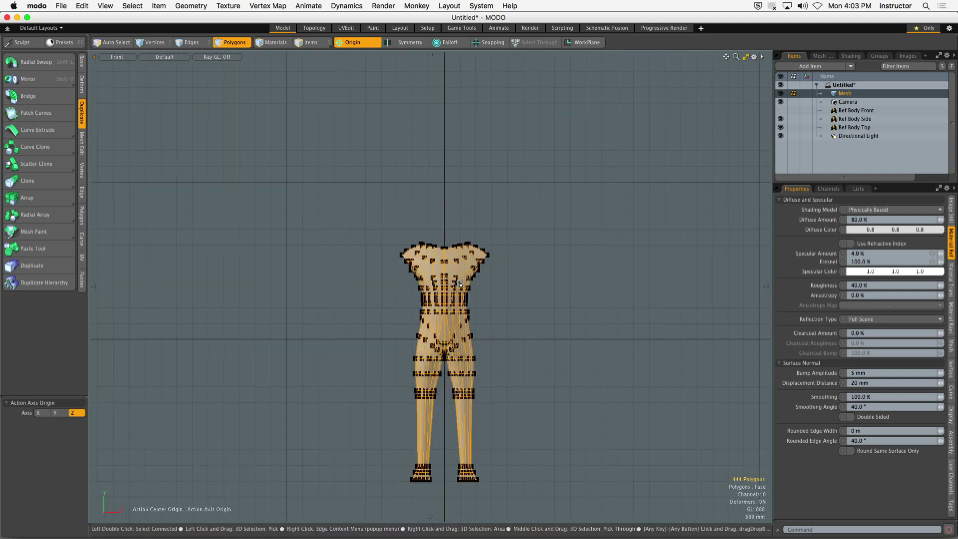
{"action": "left_click", "coordinate": [483, 298]}
{"action": "scroll", "coordinate": [483, 297], "scroll_direction": "up", "scroll_amount": 5}
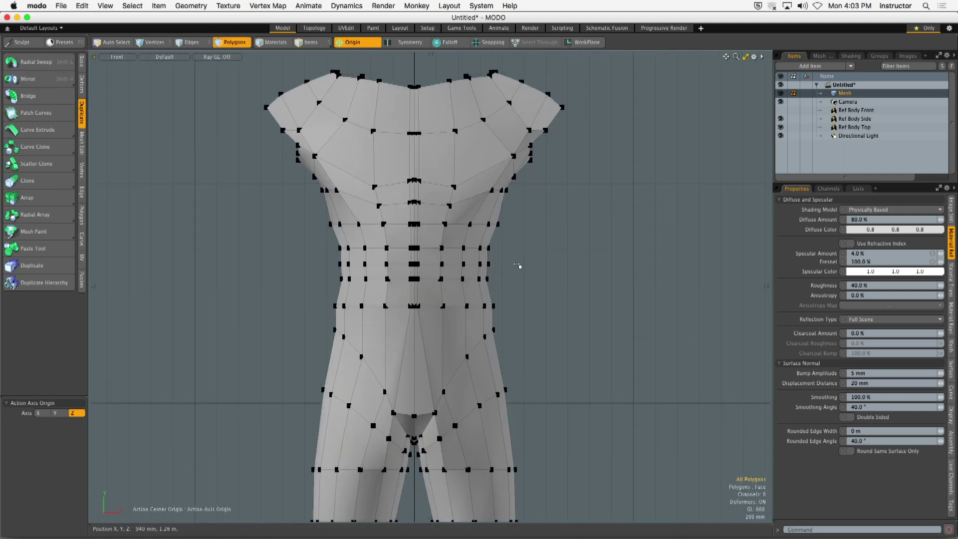
Set the viewport's Show Vertices option for active meshes to In Vertex Mode
{"action": "key", "text": "o"}
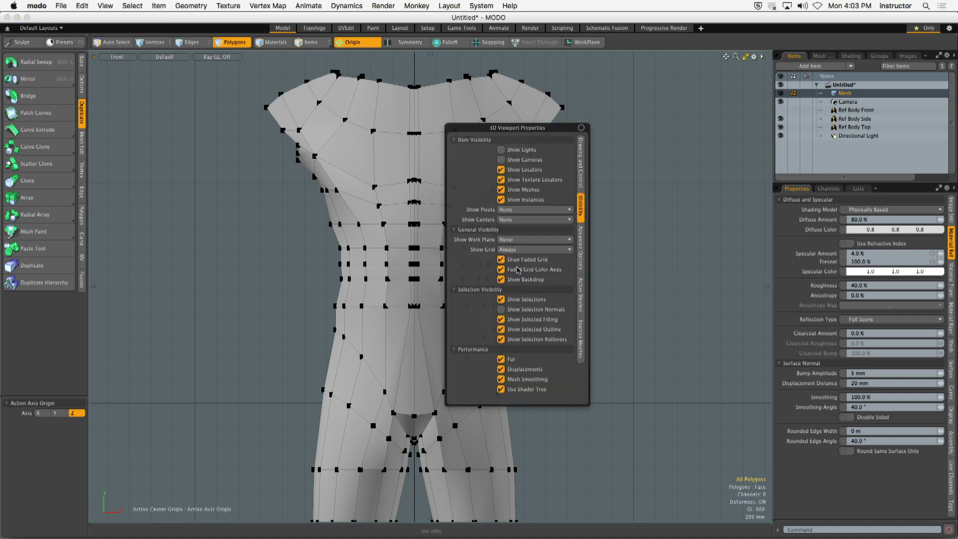
{"action": "left_click", "coordinate": [580, 294]}
{"action": "left_click", "coordinate": [506, 297]}
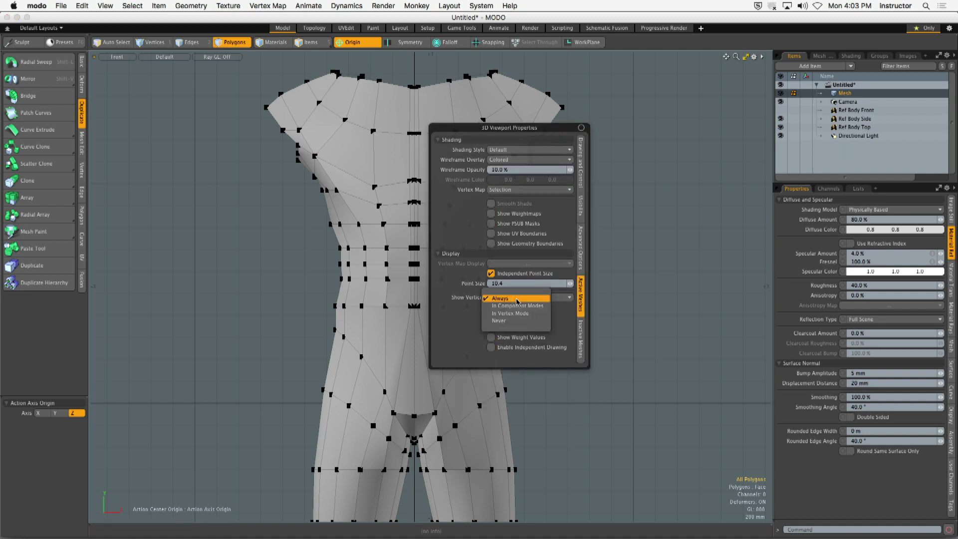
{"action": "left_click", "coordinate": [519, 314]}
{"action": "left_click_drag", "start_coordinate": [525, 263], "coordinate": [478, 279], "text": "ctrl+alt"}
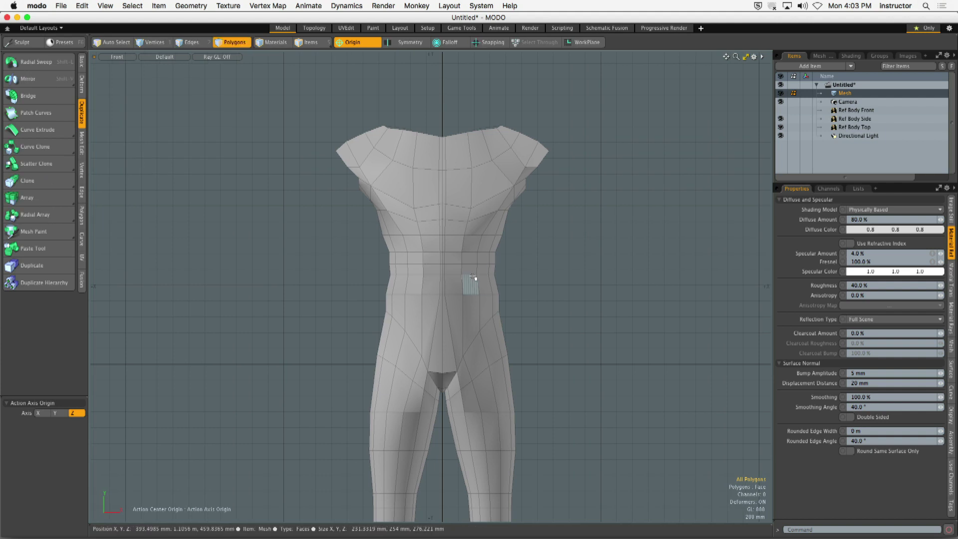
Examine the mirrored body in perspective and front views, comparing the smooth subdivision surface with the plain polygon mesh
{"action": "key", "text": "ctrl+space"}
{"action": "left_click", "coordinate": [526, 243]}
{"action": "left_click_drag", "start_coordinate": [537, 231], "coordinate": [406, 207], "text": "alt"}
{"action": "key", "text": "Tab"}
{"action": "scroll", "coordinate": [433, 260], "scroll_direction": "up", "scroll_amount": 3}
{"action": "scroll", "coordinate": [406, 208], "scroll_direction": "down", "scroll_amount": 2}
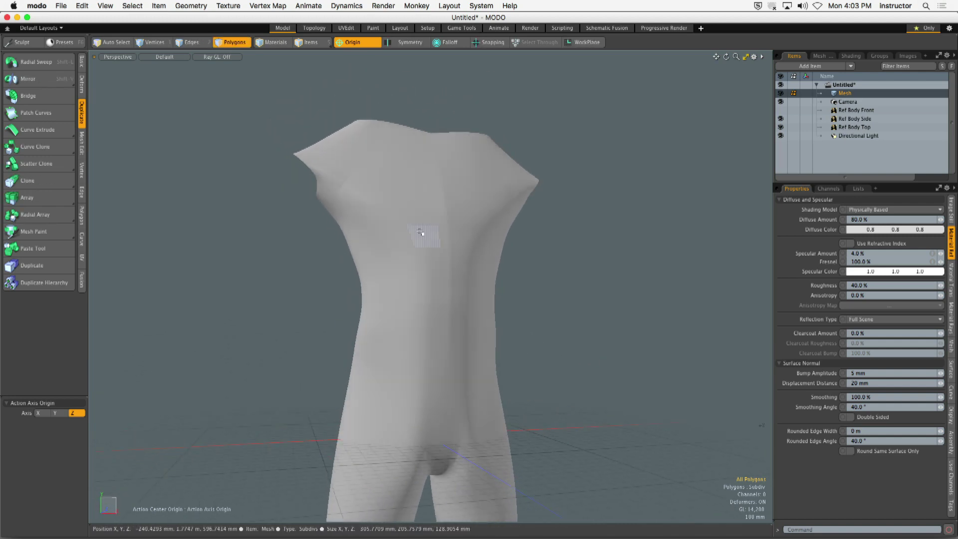
{"action": "scroll", "coordinate": [439, 287], "scroll_direction": "up", "scroll_amount": 2}
{"action": "left_click_drag", "start_coordinate": [415, 276], "coordinate": [271, 269], "text": "alt"}
{"action": "scroll", "coordinate": [447, 257], "scroll_direction": "down", "scroll_amount": 2}
{"action": "key", "text": "Tab"}
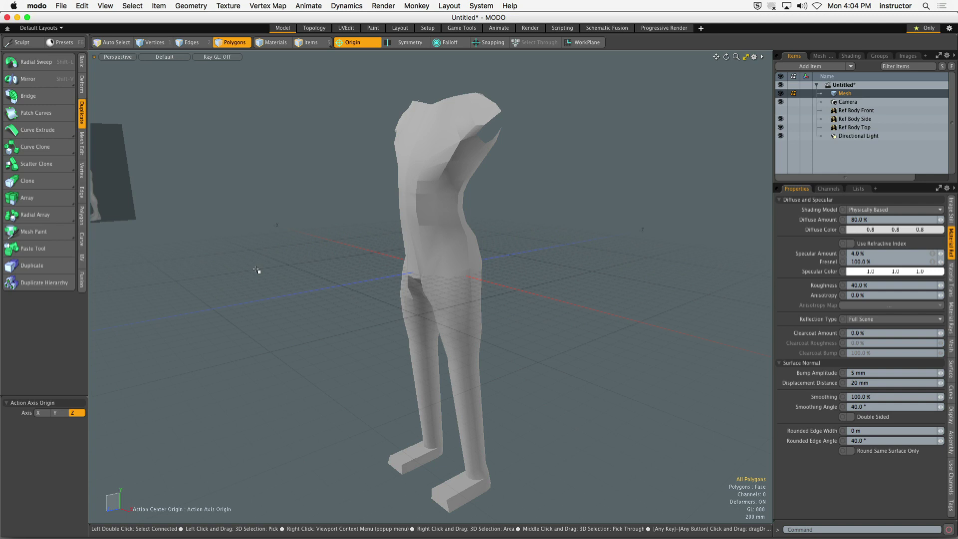
{"action": "key", "text": "Tab"}
{"action": "key", "text": "KP_1"}
{"action": "scroll", "coordinate": [445, 222], "scroll_direction": "up", "scroll_amount": 5}
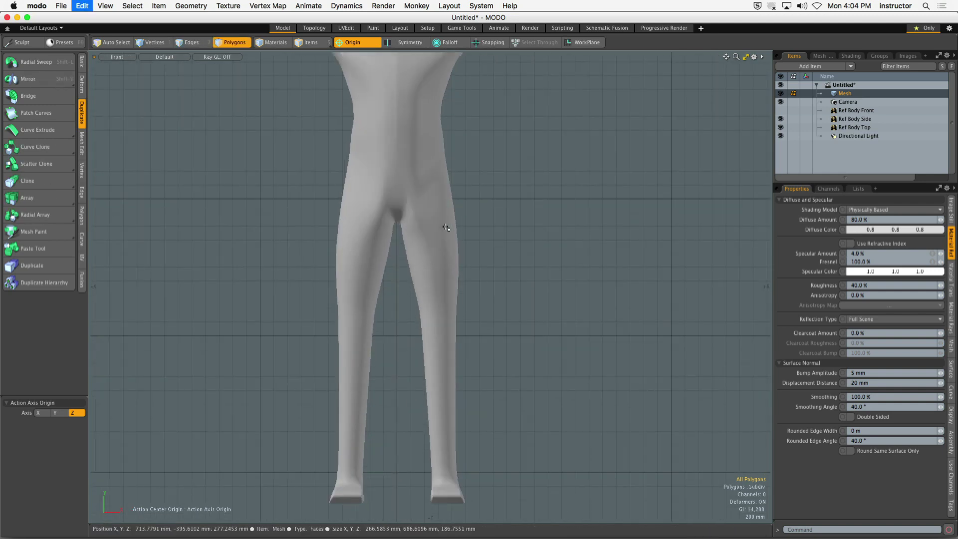
Undo the mirroring, the centre-line alignment and the hip connection, back to the torso and leg as separate open pieces
{"action": "key", "text": "super+z"}
{"action": "key", "text": "super+z"}
{"action": "key", "text": "super+z"}
{"action": "key", "text": "super+z"}
{"action": "key", "text": "super+z"}
{"action": "key", "text": "super+z"}
{"action": "key", "text": "super+z"}
{"action": "key", "text": "super+z"}
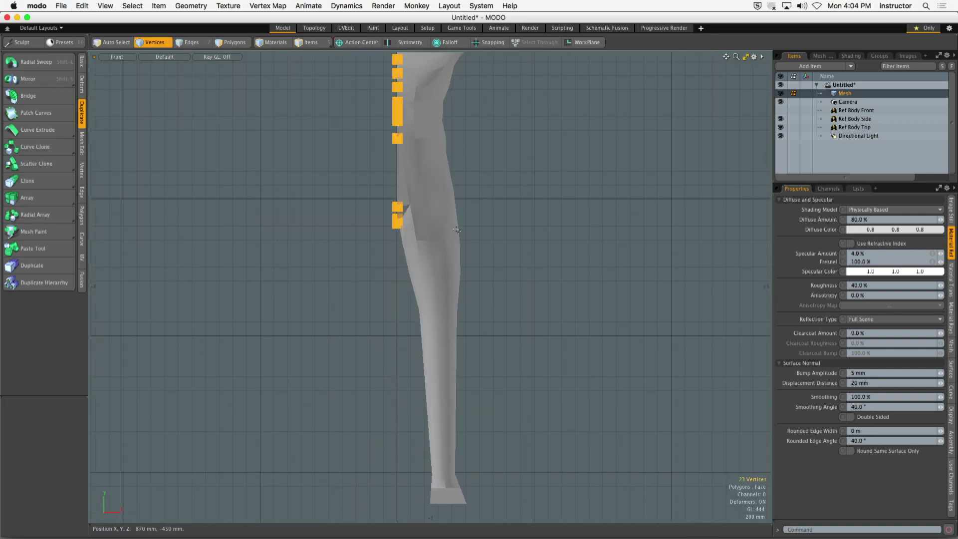
{"action": "key", "text": "super+z"}
{"action": "key", "text": "super+z"}
{"action": "key", "text": "super+z"}
{"action": "key", "text": "super+z"}
{"action": "key", "text": "super+z"}
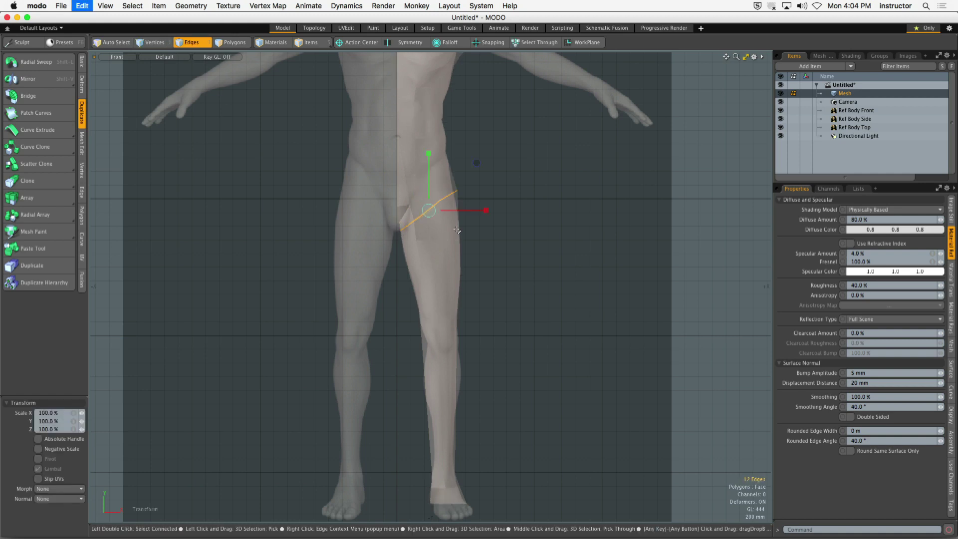
{"action": "key", "text": "super+z"}
{"action": "key", "text": "super+z"}
{"action": "key", "text": "super+z"}
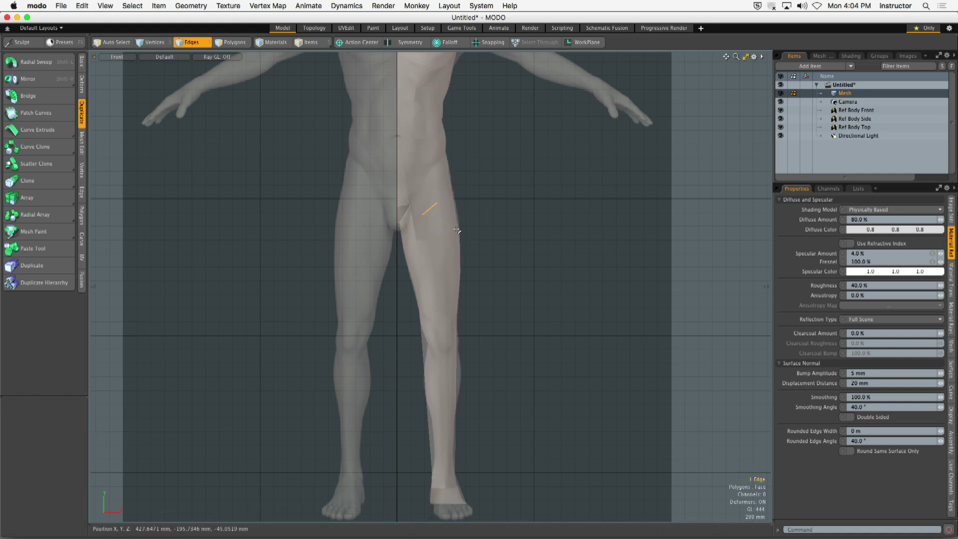
{"action": "key", "text": "super+z"}
{"action": "key", "text": "super+z"}
{"action": "key", "text": "super+z"}
{"action": "key", "text": "super+z"}
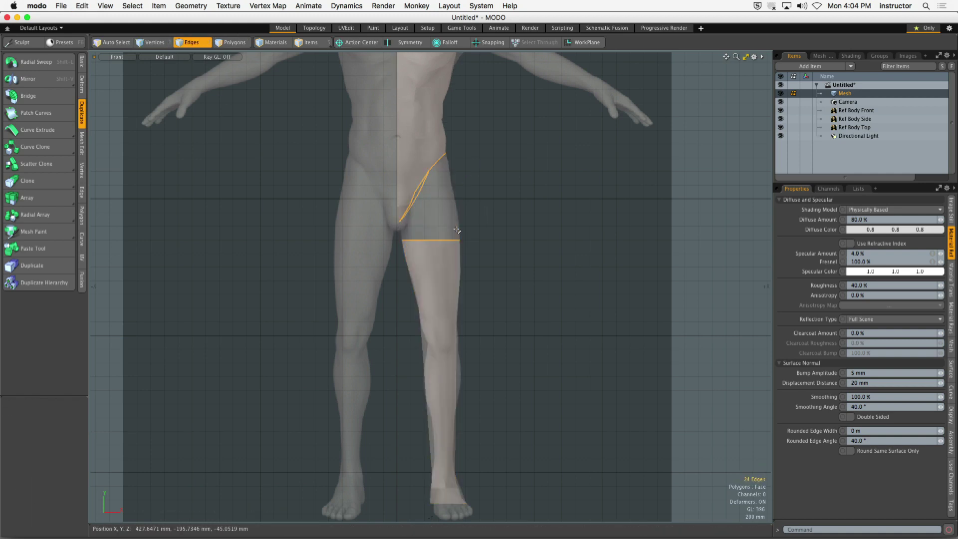
Select the open edge loop at the top of the thigh and close it with a single polygon
{"action": "scroll", "coordinate": [450, 229], "scroll_direction": "up", "scroll_amount": 3}
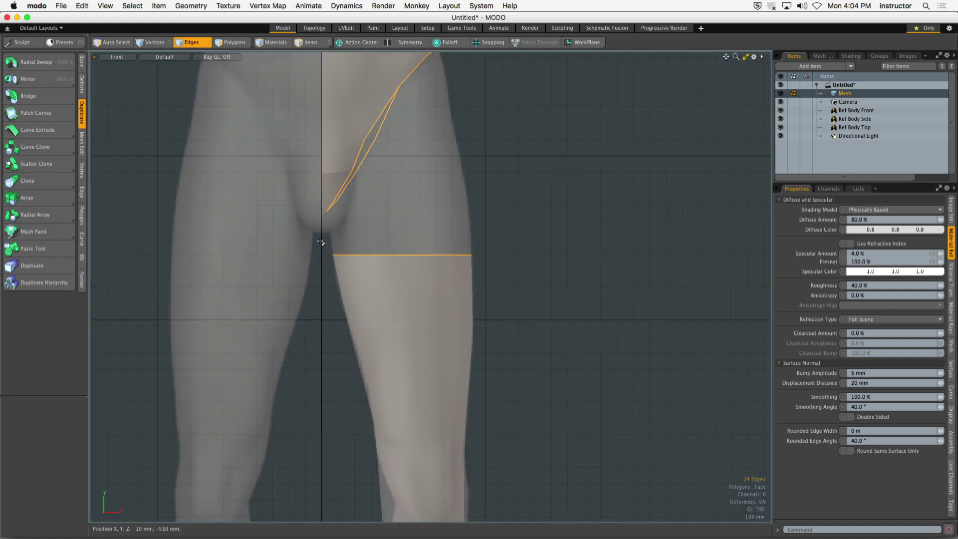
{"action": "key", "text": "3"}
{"action": "double_click", "coordinate": [366, 256]}
{"action": "key", "text": "2"}
{"action": "double_click", "coordinate": [369, 254]}
{"action": "scroll", "coordinate": [380, 254], "scroll_direction": "down", "scroll_amount": 2}
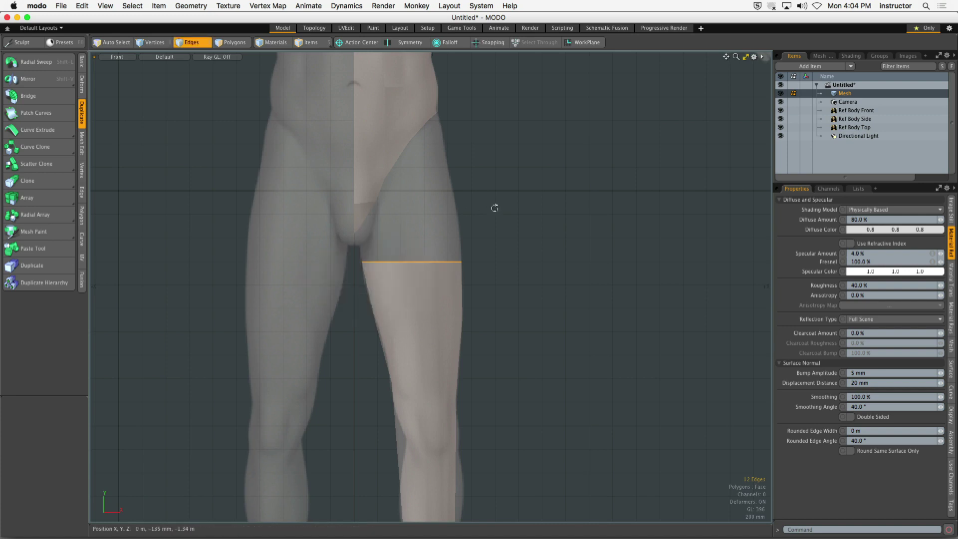
{"action": "key", "text": "KP_Decimal"}
{"action": "mouse_move", "coordinate": [466, 250]}
{"action": "left_mouse_down", "text": "alt"}
{"action": "mouse_move", "coordinate": [459, 259]}
{"action": "mouse_move", "coordinate": [471, 244]}
{"action": "left_mouse_up", "text": "alt"}
{"action": "key", "text": "p"}
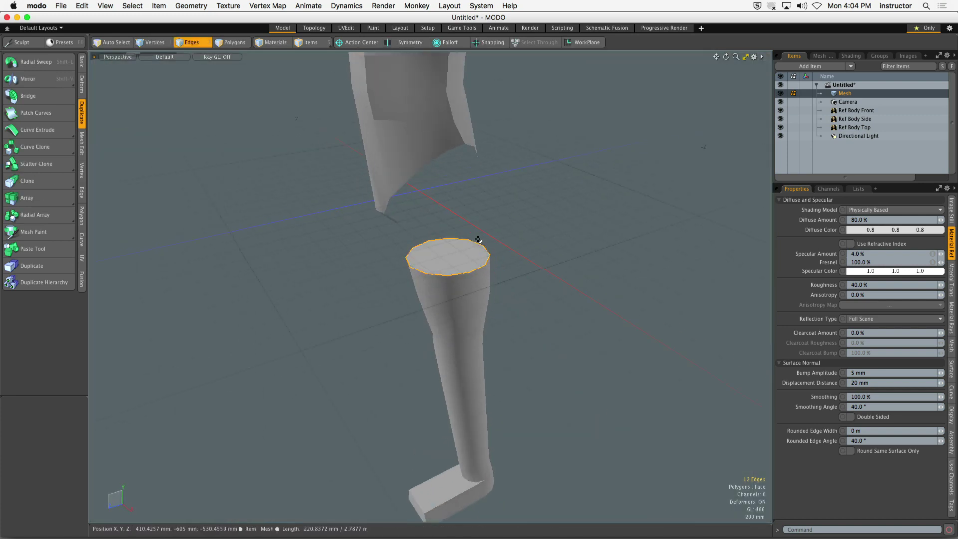
Bevel the thigh's cap polygon upward with a shift of about 1.185 m to extend the leg to hip height
{"action": "key", "text": "3"}
{"action": "left_click", "coordinate": [454, 253]}
{"action": "key", "text": "b"}
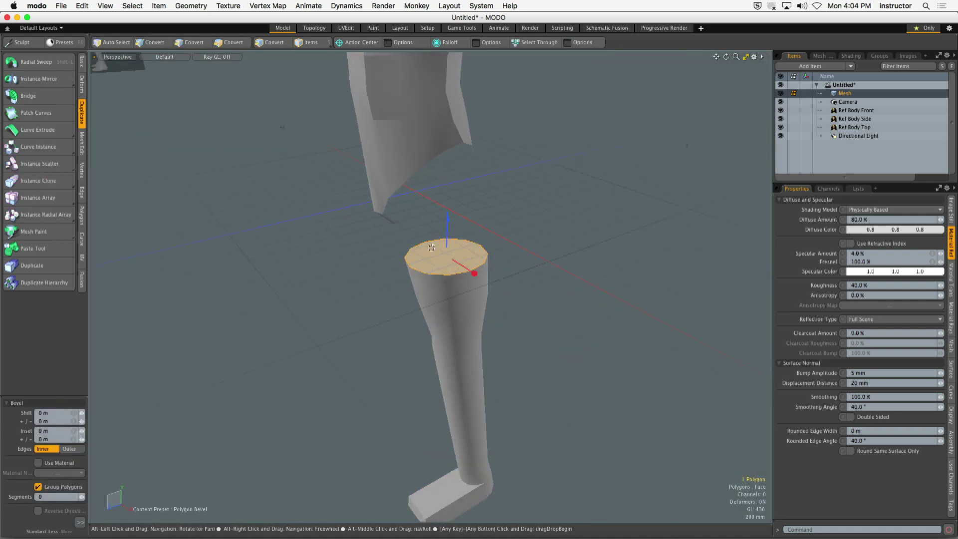
{"action": "left_click_drag", "start_coordinate": [454, 254], "coordinate": [441, 157], "text": "alt"}
{"action": "key", "text": "KP_2"}
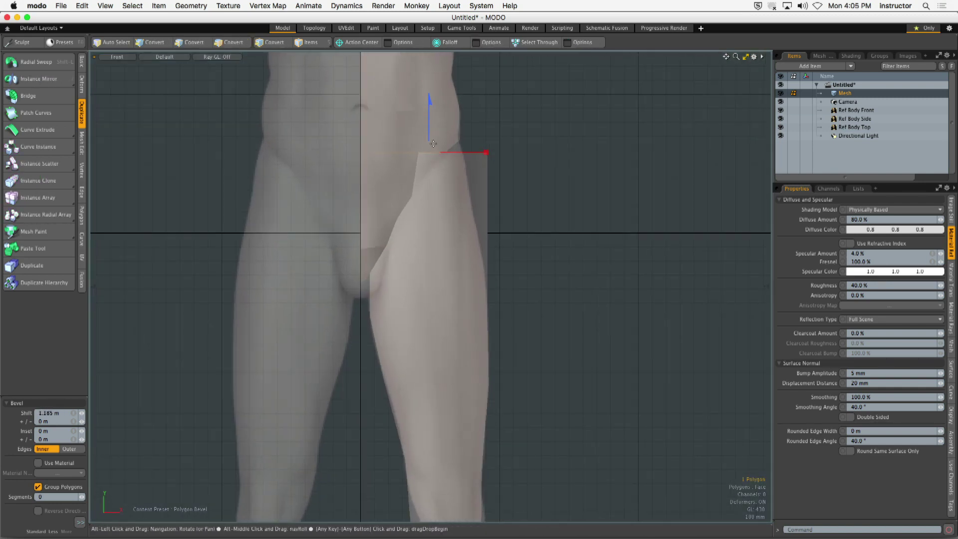
{"action": "mouse_move", "coordinate": [429, 100]}
{"action": "left_mouse_down"}
{"action": "mouse_move", "coordinate": [429, 109]}
{"action": "mouse_move", "coordinate": [429, 101]}
{"action": "left_mouse_up"}
{"action": "key", "text": "space"}
Slice the whole leg diagonally from about X -180 mm, Y -700 mm to X 1.355 m, Y 755 mm, following the groin line
{"action": "double_click", "coordinate": [452, 219]}
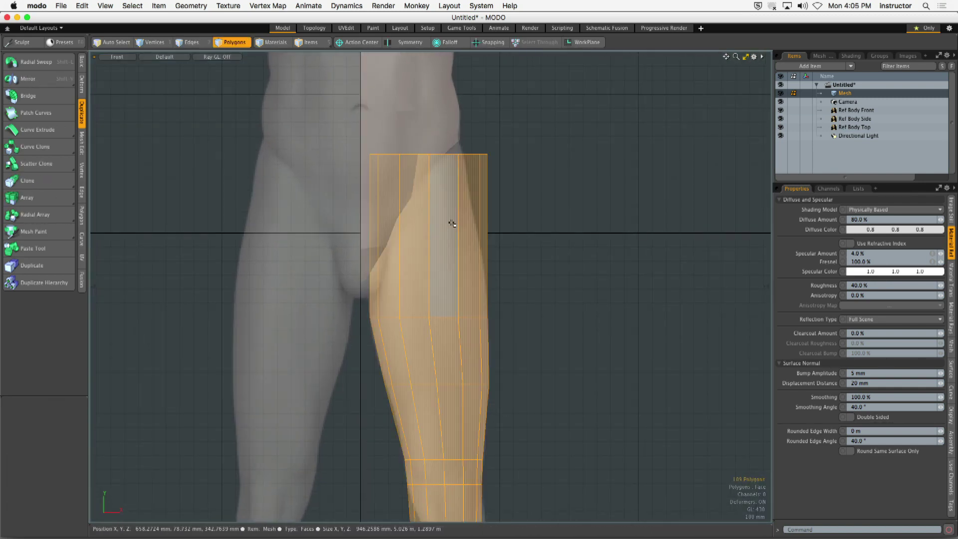
{"action": "key", "text": "shift+c"}
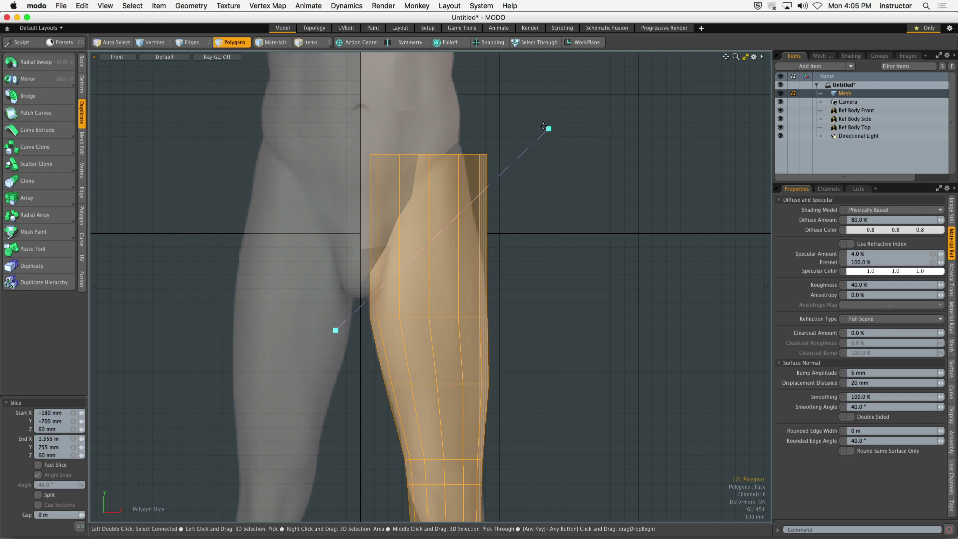
{"action": "key", "text": "space"}
{"action": "left_click", "coordinate": [492, 122]}
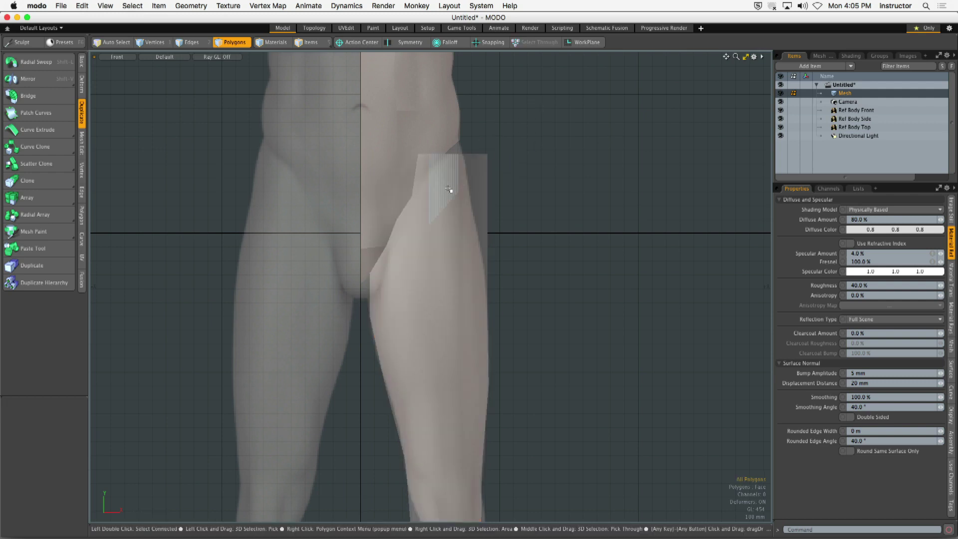
Set the front viewport's Wireframe Overlay for active meshes to Colored
{"action": "key", "text": "o"}
{"action": "left_click", "coordinate": [520, 187]}
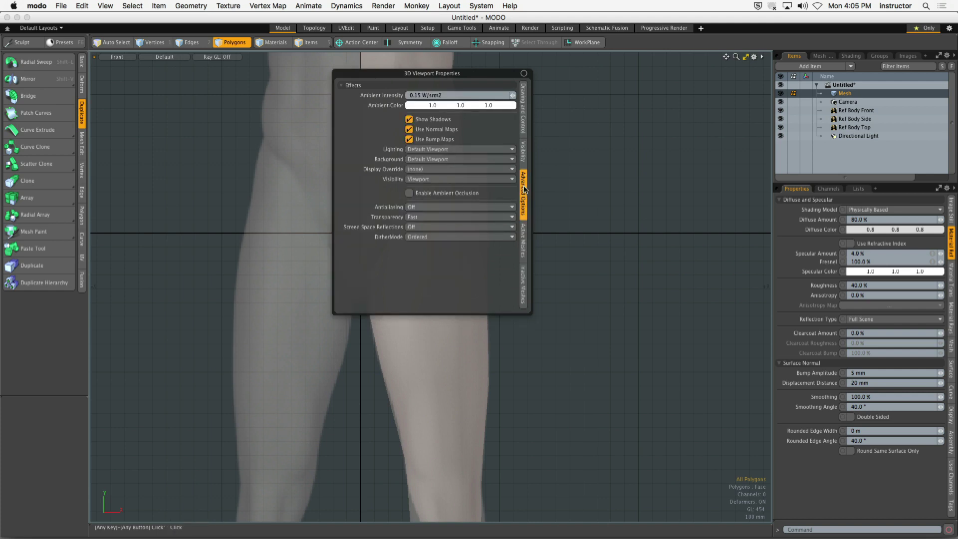
{"action": "left_click", "coordinate": [524, 241]}
{"action": "left_click", "coordinate": [456, 108]}
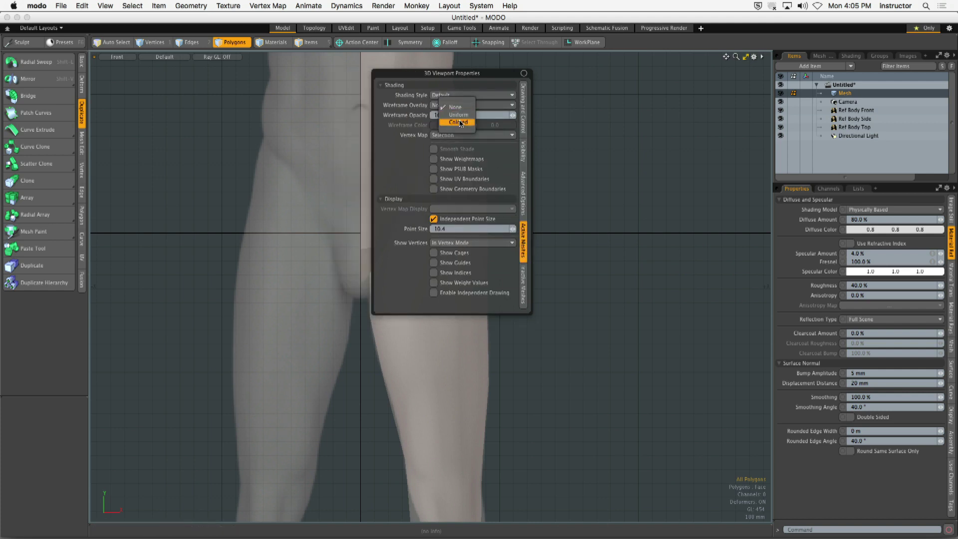
{"action": "left_click", "coordinate": [461, 123]}
{"action": "scroll", "coordinate": [481, 214], "scroll_direction": "up", "scroll_amount": 3}
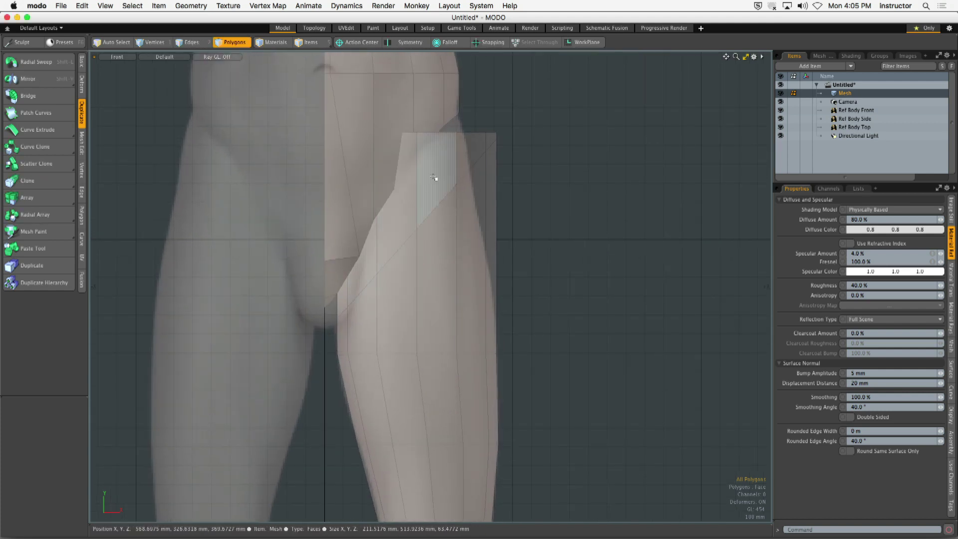
Delete the thigh's cap polygon and the ring of polygons above the diagonal cut
{"action": "left_click_drag", "start_coordinate": [436, 178], "coordinate": [468, 160], "text": "alt"}
{"action": "left_click", "coordinate": [469, 164]}
{"action": "key", "text": "shift+Up"}
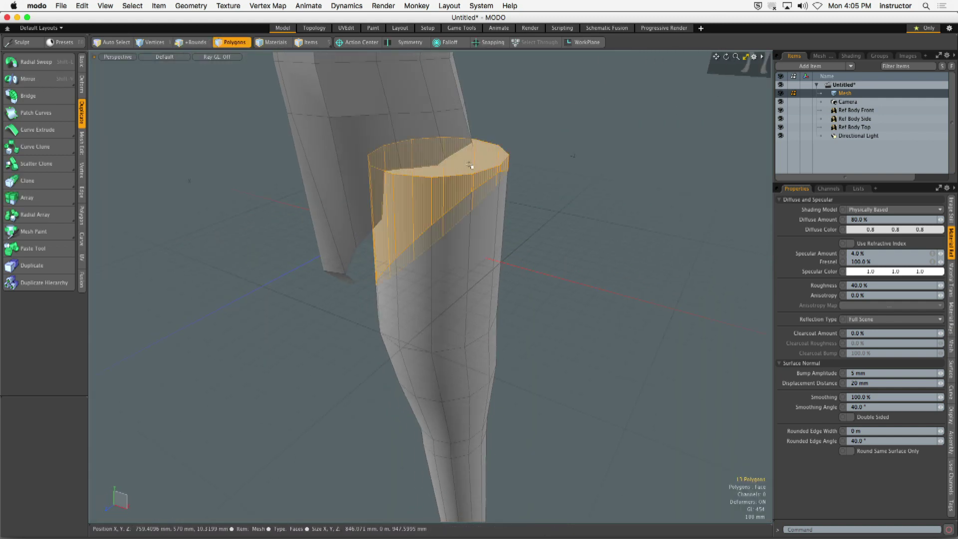
{"action": "key", "text": "Delete"}
Select the slanted open edge loop at the top of the thigh and show it against the reference in the right view
{"action": "left_click_drag", "start_coordinate": [536, 181], "coordinate": [450, 253], "text": "alt"}
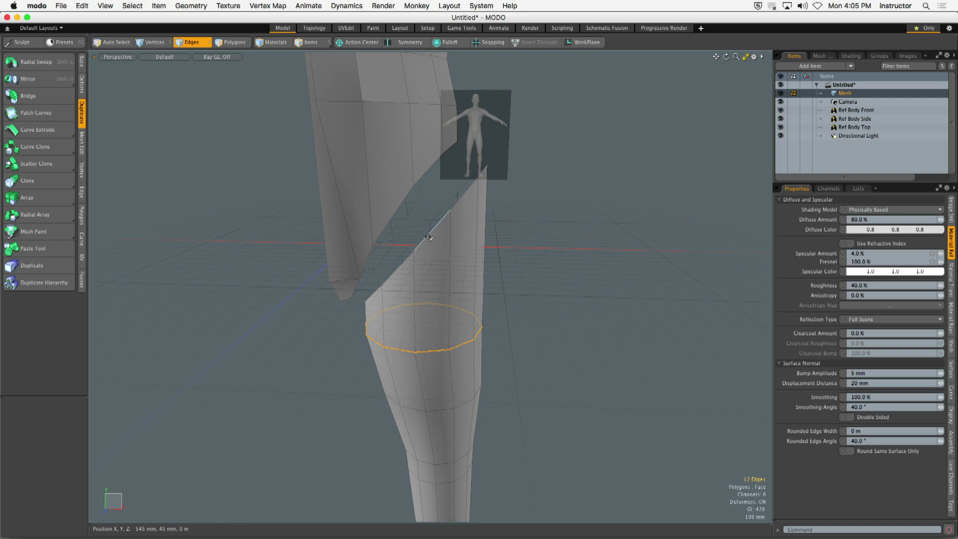
{"action": "double_click", "coordinate": [428, 236]}
{"action": "left_click_drag", "start_coordinate": [481, 235], "coordinate": [331, 211], "text": "alt"}
{"action": "key", "text": "KP_3"}
{"action": "left_click_drag", "start_coordinate": [494, 237], "coordinate": [459, 224], "text": "alt"}
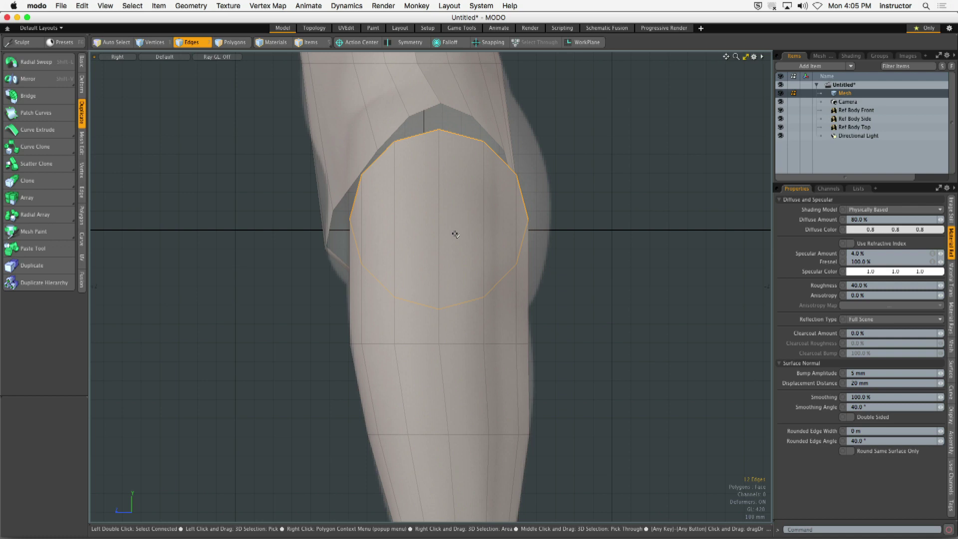
Move the thigh's open top edge loop slightly forward against the side reference
{"action": "key", "text": "w"}
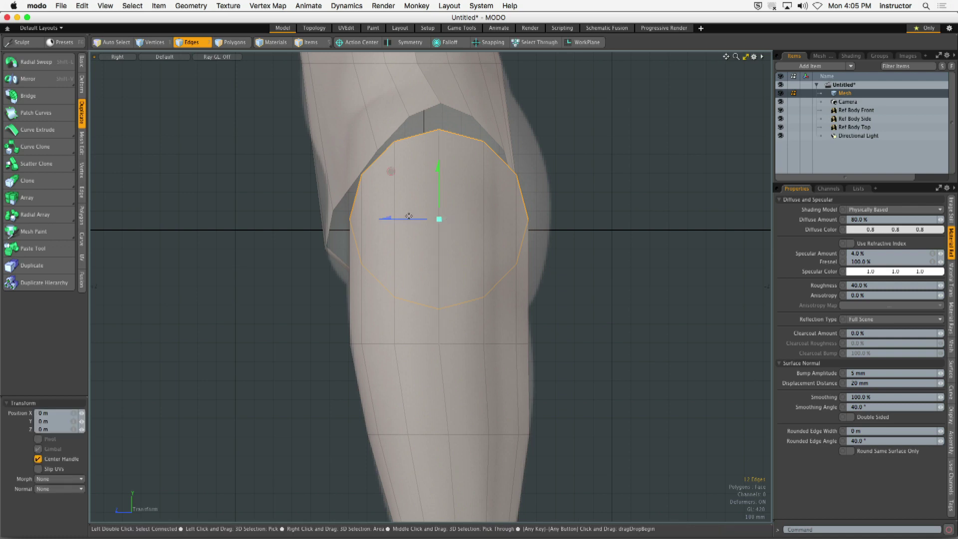
{"action": "left_click_drag", "start_coordinate": [409, 216], "coordinate": [399, 217]}
{"action": "key", "text": "space"}
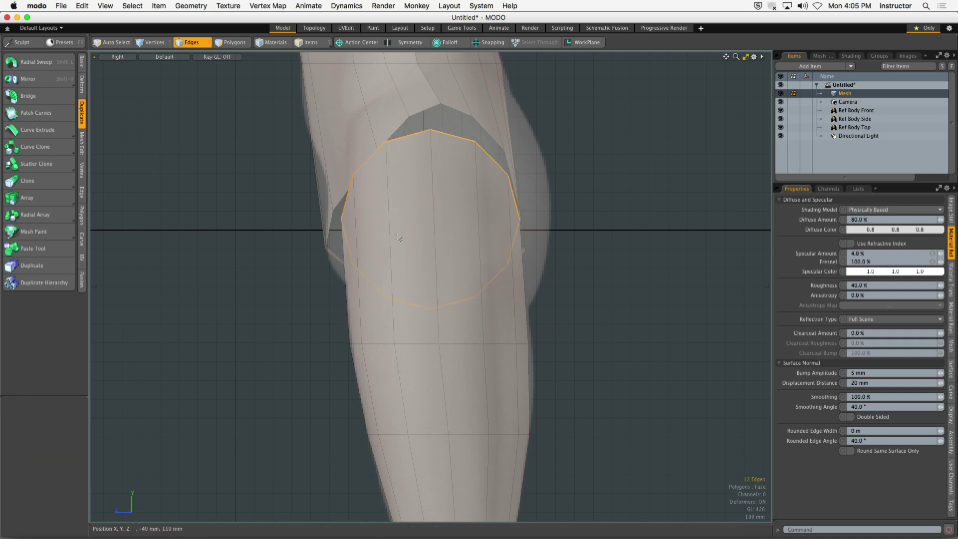
Bridge the thigh's slanted top opening to the torso's leg opening
{"action": "left_click_drag", "start_coordinate": [359, 189], "coordinate": [146, 185], "text": "alt"}
{"action": "double_click", "coordinate": [324, 185], "text": "shift"}
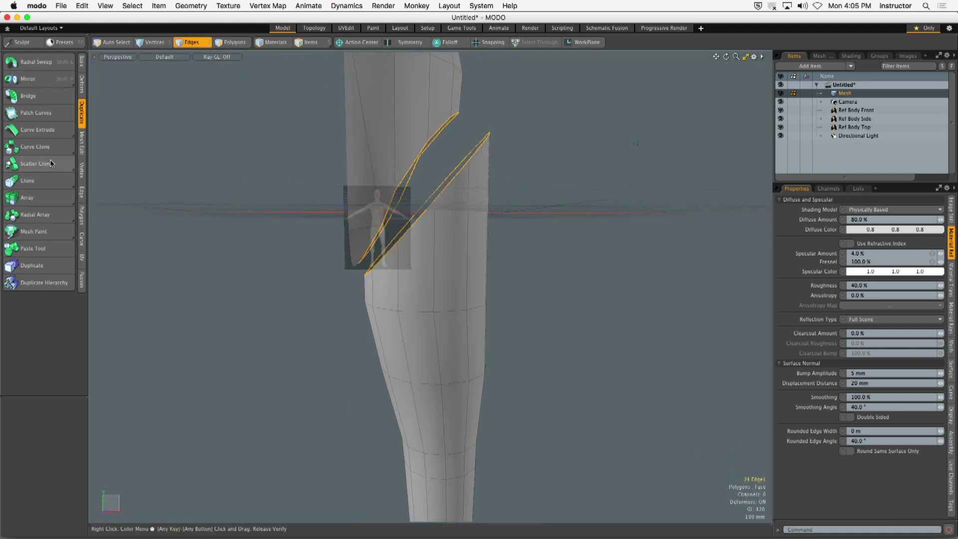
{"action": "left_click", "coordinate": [28, 96]}
{"action": "key", "text": "space"}
Examine how the vertices line up along the bridged hip seam
{"action": "mouse_move", "coordinate": [344, 200]}
{"action": "left_mouse_down", "text": "alt"}
{"action": "mouse_move", "coordinate": [365, 201]}
{"action": "mouse_move", "coordinate": [383, 231]}
{"action": "mouse_move", "coordinate": [278, 224]}
{"action": "mouse_move", "coordinate": [487, 193]}
{"action": "mouse_move", "coordinate": [389, 192]}
{"action": "mouse_move", "coordinate": [427, 206]}
{"action": "mouse_move", "coordinate": [350, 275]}
{"action": "mouse_move", "coordinate": [361, 280]}
{"action": "mouse_move", "coordinate": [357, 293]}
{"action": "mouse_move", "coordinate": [397, 263]}
{"action": "mouse_move", "coordinate": [363, 268]}
{"action": "left_mouse_up", "text": "alt"}
{"action": "key", "text": "3"}
{"action": "left_click", "coordinate": [395, 182]}
{"action": "key", "text": "2"}
{"action": "key", "text": "1"}
{"action": "left_click", "coordinate": [364, 264]}
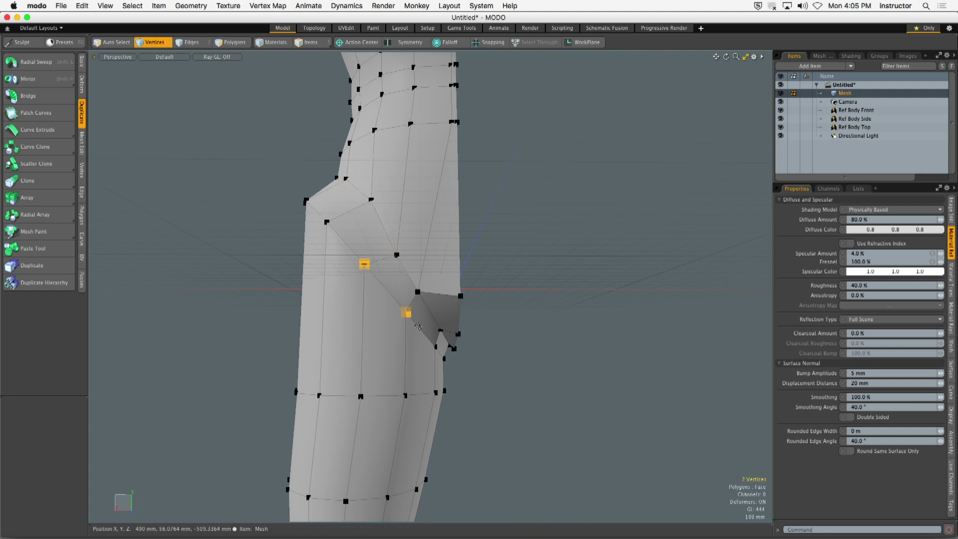
{"action": "left_click_drag", "start_coordinate": [418, 326], "coordinate": [445, 303], "text": "alt"}
{"action": "key", "text": "2"}
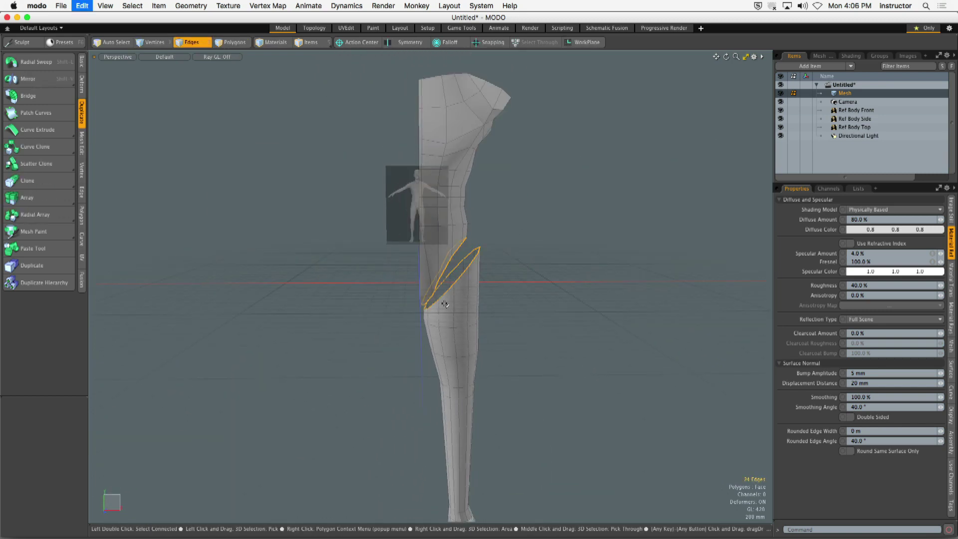
Undo the hip bridge and the diagonal thigh cut, going back to the shorter leg with a flat cap
{"action": "key", "text": "super+z"}
{"action": "key", "text": "super+z"}
{"action": "key", "text": "super+z"}
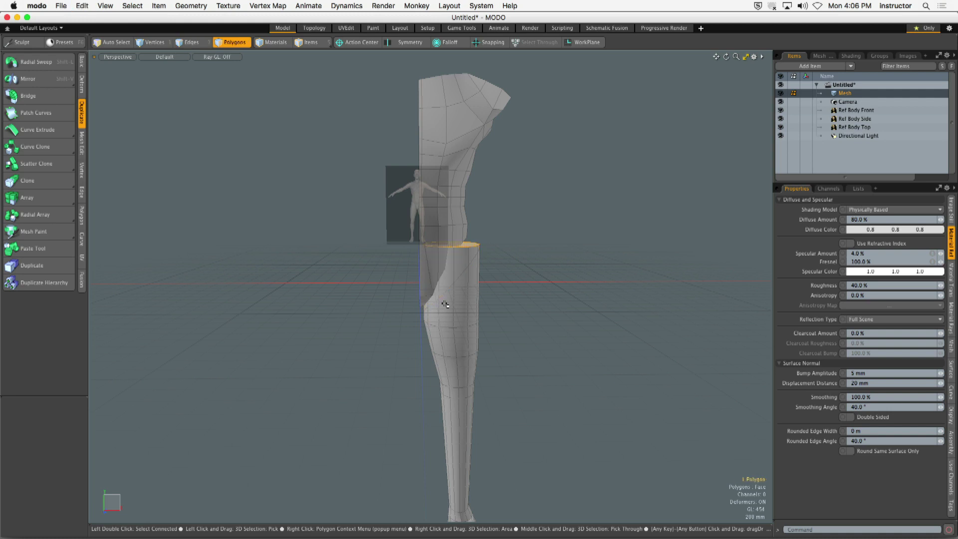
{"action": "key", "text": "super+shift+z"}
{"action": "key", "text": "super+shift+z"}
{"action": "key", "text": "super+shift+z"}
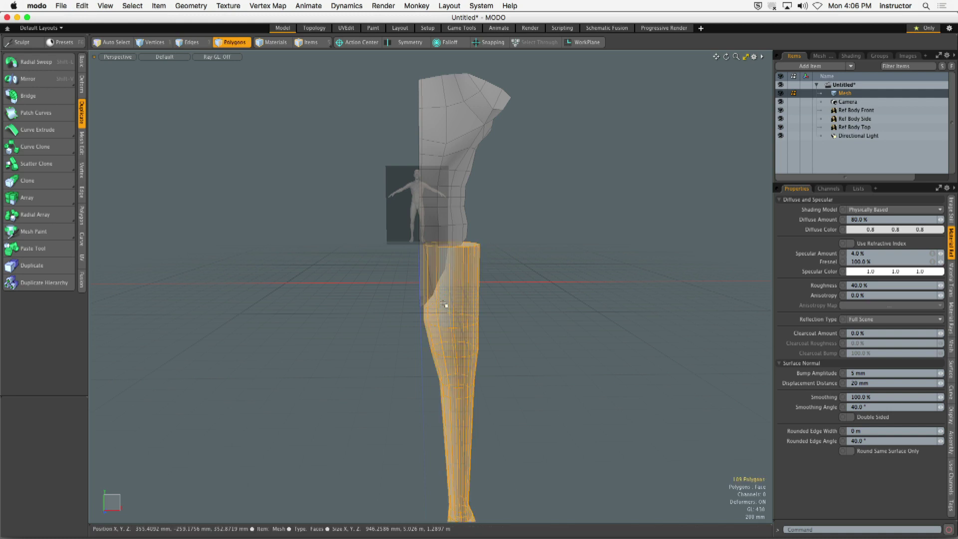
{"action": "scroll", "coordinate": [445, 305], "scroll_direction": "up", "scroll_amount": 3, "text": "alt"}
{"action": "left_click_drag", "start_coordinate": [445, 305], "coordinate": [446, 311], "text": "alt"}
{"action": "key", "text": "1"}
{"action": "scroll", "coordinate": [451, 302], "scroll_direction": "up", "scroll_amount": 3, "text": "alt"}
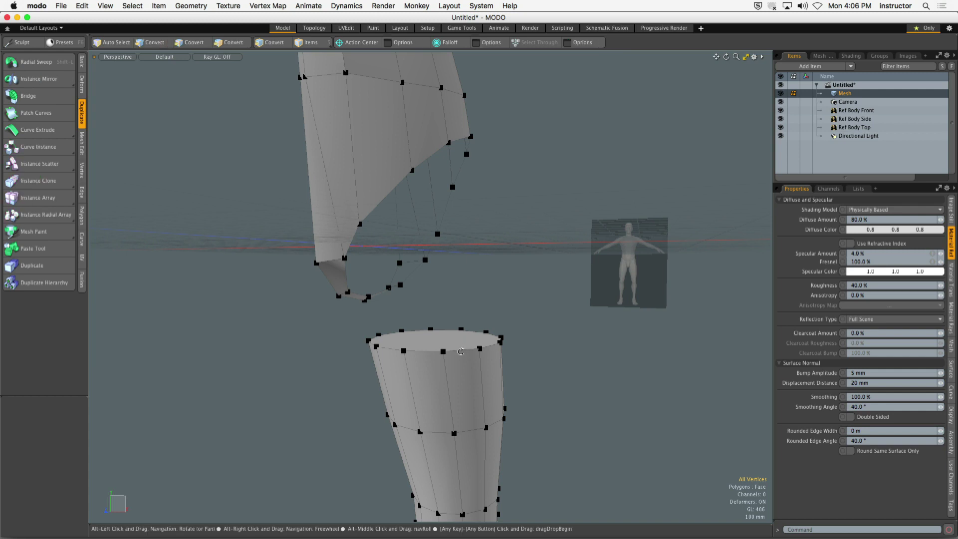
Delete the flat cap polygon on top of the leg and select its open edge loop
{"action": "left_click_drag", "start_coordinate": [464, 341], "coordinate": [441, 359], "text": "alt"}
{"action": "key", "text": "3"}
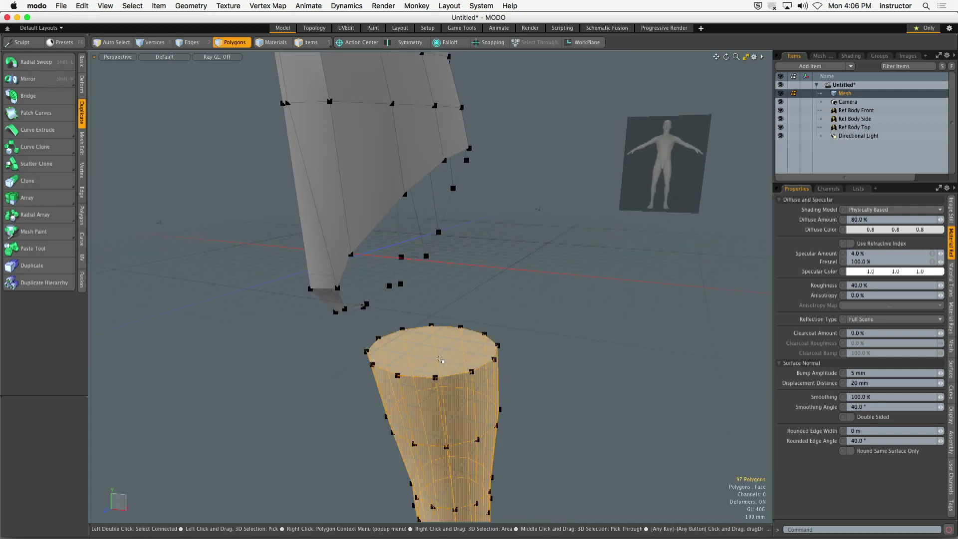
{"action": "key", "text": "2"}
{"action": "double_click", "coordinate": [440, 359]}
{"action": "left_click_drag", "start_coordinate": [440, 360], "coordinate": [447, 352], "text": "alt"}
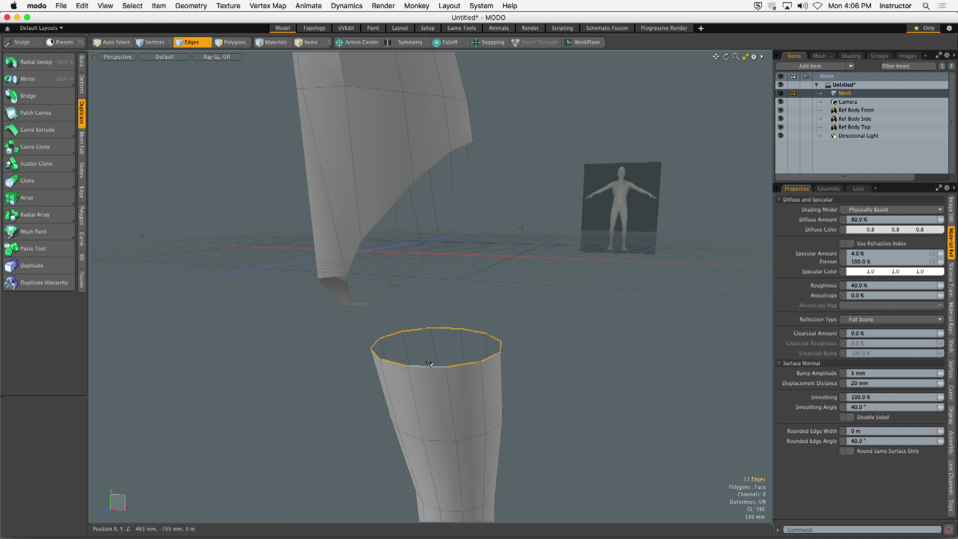
Add the torso's leg opening to the selection and bridge it to the leg's top loop with 0 segments
{"action": "double_click", "coordinate": [368, 251], "text": "shift"}
{"action": "left_click_drag", "start_coordinate": [367, 251], "coordinate": [209, 209], "text": "alt"}
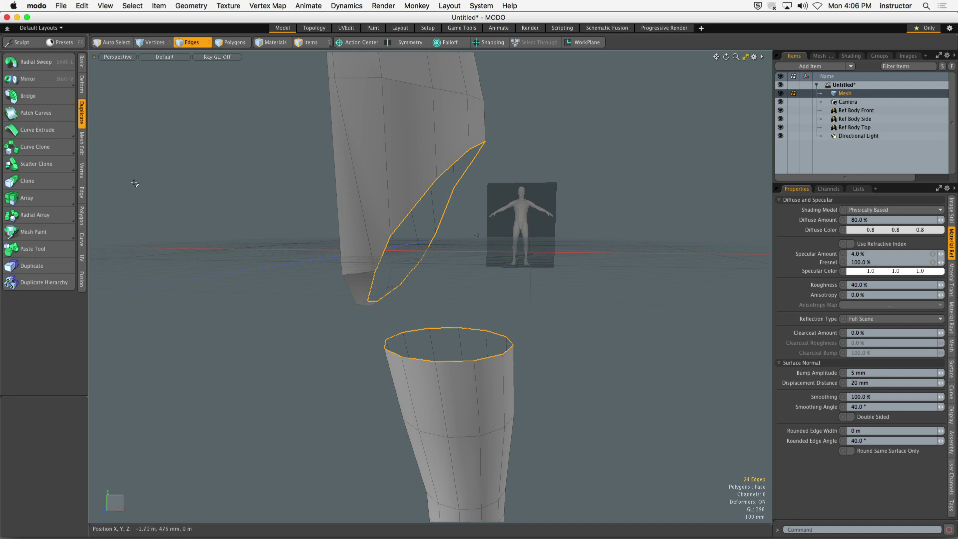
{"action": "left_click", "coordinate": [46, 95]}
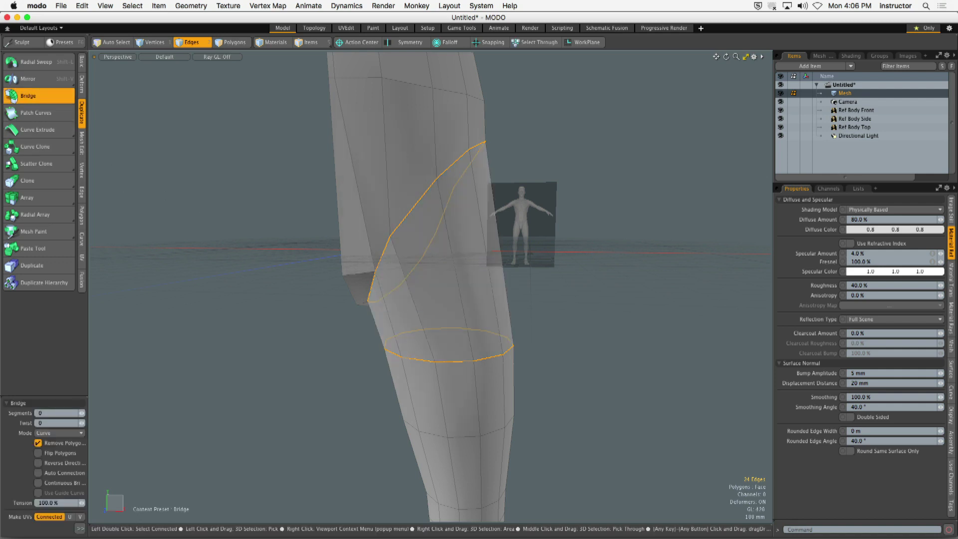
{"action": "mouse_move", "coordinate": [240, 214]}
{"action": "left_mouse_down", "text": "alt"}
{"action": "mouse_move", "coordinate": [284, 222]}
{"action": "mouse_move", "coordinate": [164, 252]}
{"action": "mouse_move", "coordinate": [248, 226]}
{"action": "left_mouse_up", "text": "alt"}
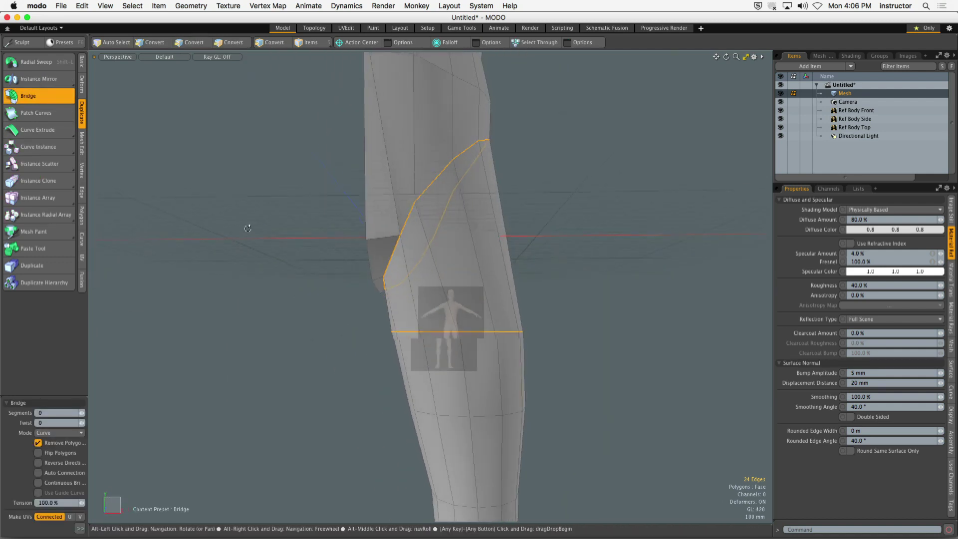
{"action": "key", "text": "space"}
{"action": "key", "text": "space"}
Add a loop slice around the bridged upper thigh between the hip and the leg
{"action": "left_click_drag", "start_coordinate": [403, 301], "coordinate": [456, 292]}
{"action": "mouse_move", "coordinate": [464, 294]}
{"action": "left_mouse_down", "text": "alt"}
{"action": "mouse_move", "coordinate": [413, 301]}
{"action": "mouse_move", "coordinate": [470, 286]}
{"action": "mouse_move", "coordinate": [368, 293]}
{"action": "mouse_move", "coordinate": [207, 272]}
{"action": "mouse_move", "coordinate": [320, 259]}
{"action": "mouse_move", "coordinate": [250, 299]}
{"action": "mouse_move", "coordinate": [421, 277]}
{"action": "left_mouse_up", "text": "alt"}
{"action": "key", "text": "alt+c"}
{"action": "left_click", "coordinate": [417, 286]}
{"action": "key", "text": "space"}
{"action": "key", "text": "2"}
{"action": "double_click", "coordinate": [424, 277]}
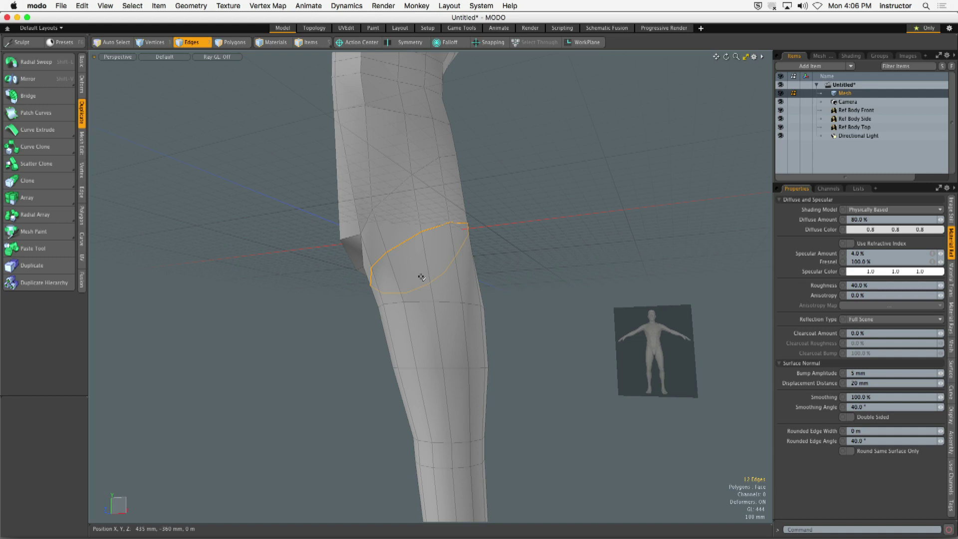
{"action": "left_click", "coordinate": [502, 182]}
{"action": "left_click_drag", "start_coordinate": [502, 181], "coordinate": [422, 249], "text": "alt"}
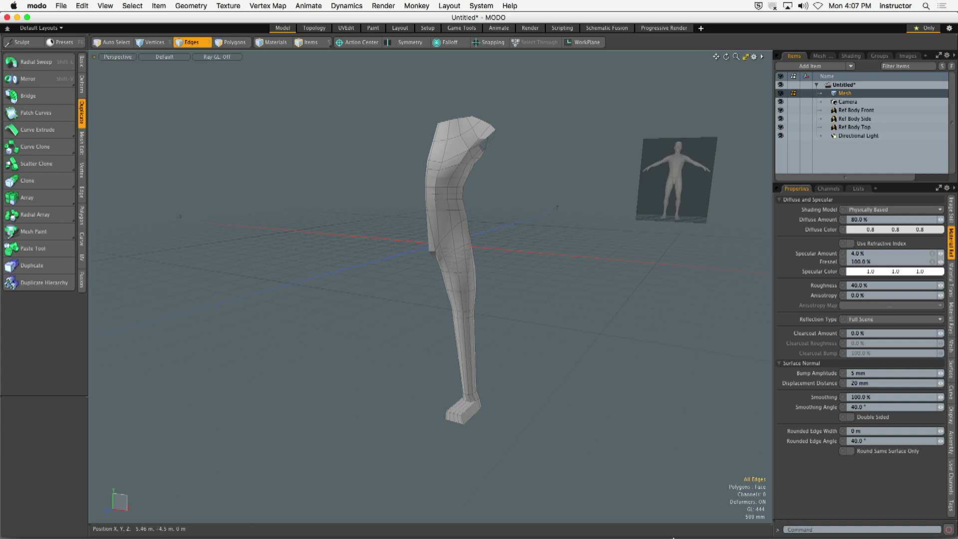
Switch to Remote Desktop, view one student computer's screen, and return to MODO
{"action": "left_click", "coordinate": [829, 527]}
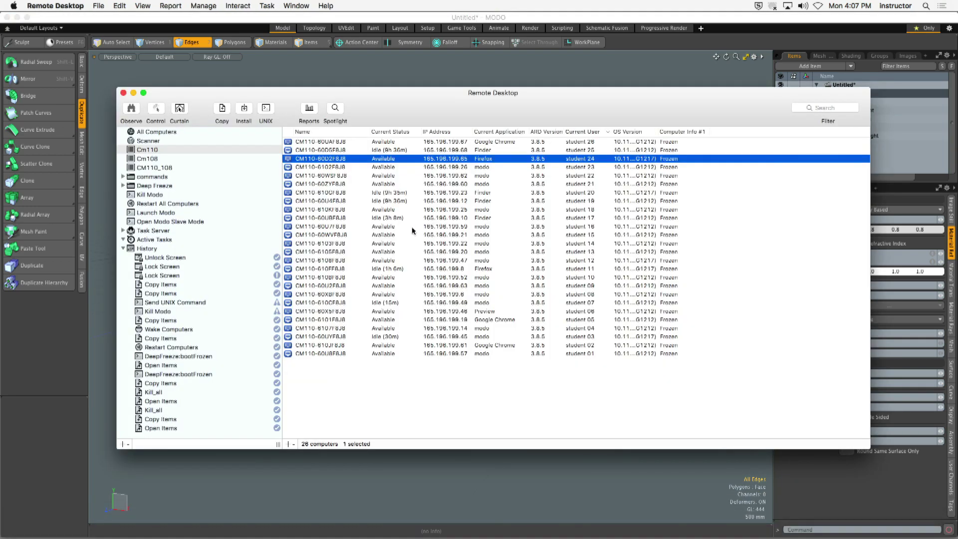
{"action": "left_click", "coordinate": [456, 167]}
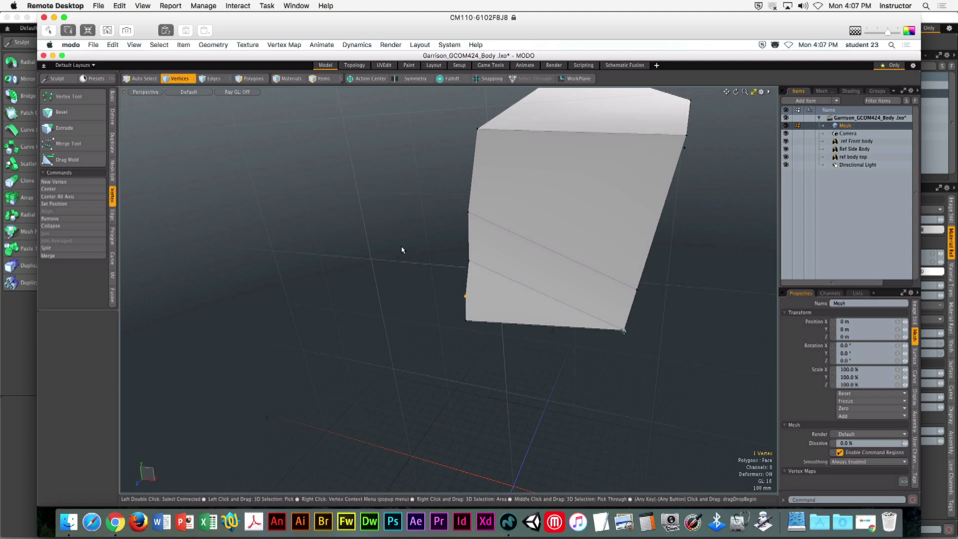
{"action": "key", "text": "super+Tab"}
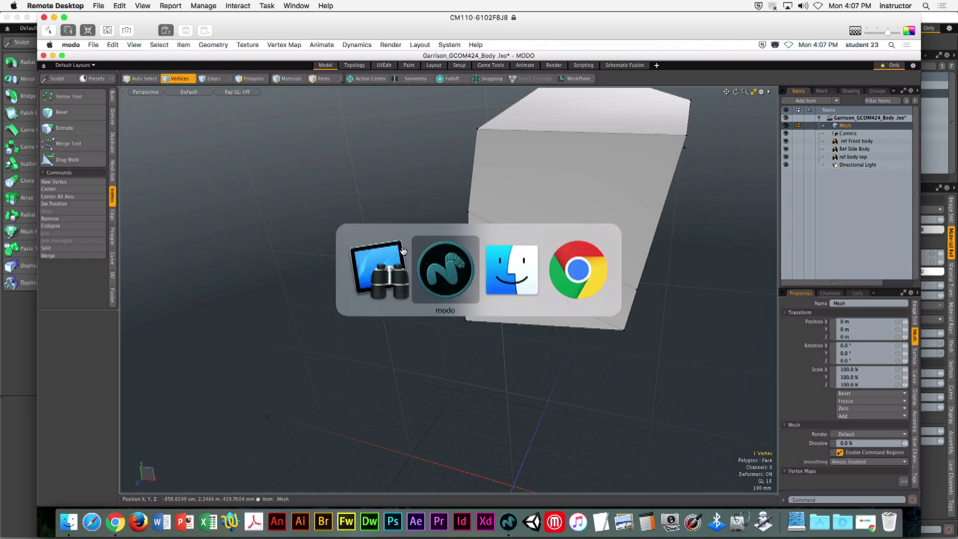
Draw a flat 16-sided cylinder disc with a radius of about 856 mm beside the body
{"action": "left_click_drag", "start_coordinate": [413, 259], "coordinate": [406, 216], "text": "alt"}
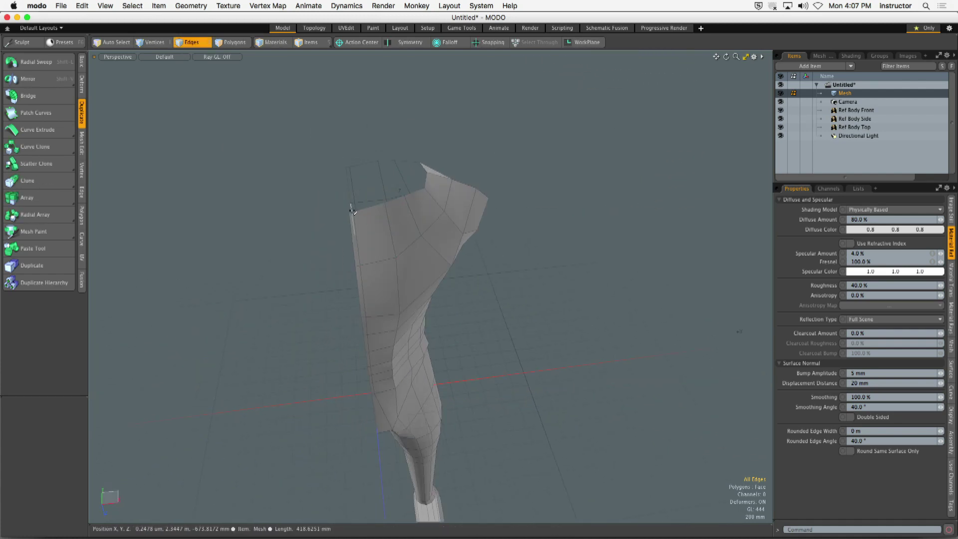
{"action": "left_click_drag", "start_coordinate": [434, 223], "coordinate": [378, 230], "text": "alt"}
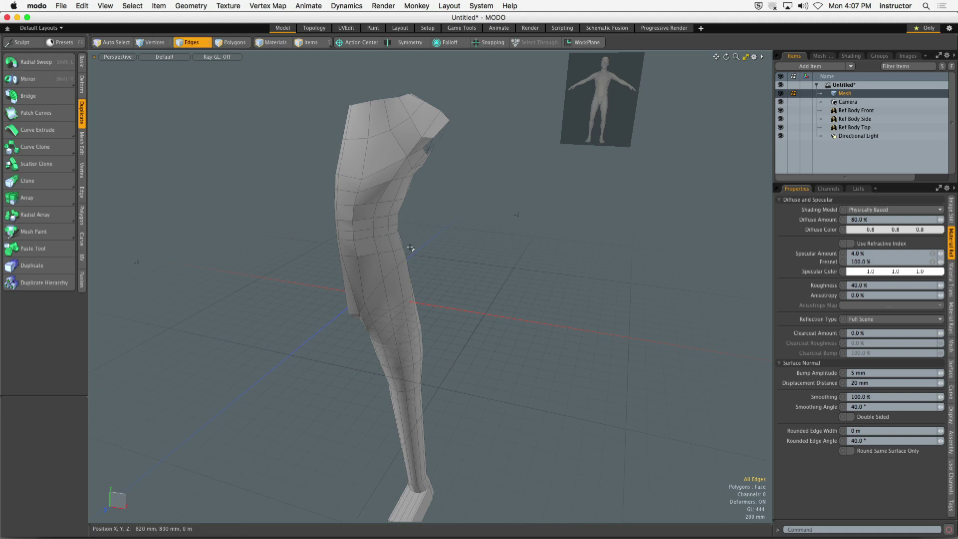
{"action": "left_click", "coordinate": [82, 62]}
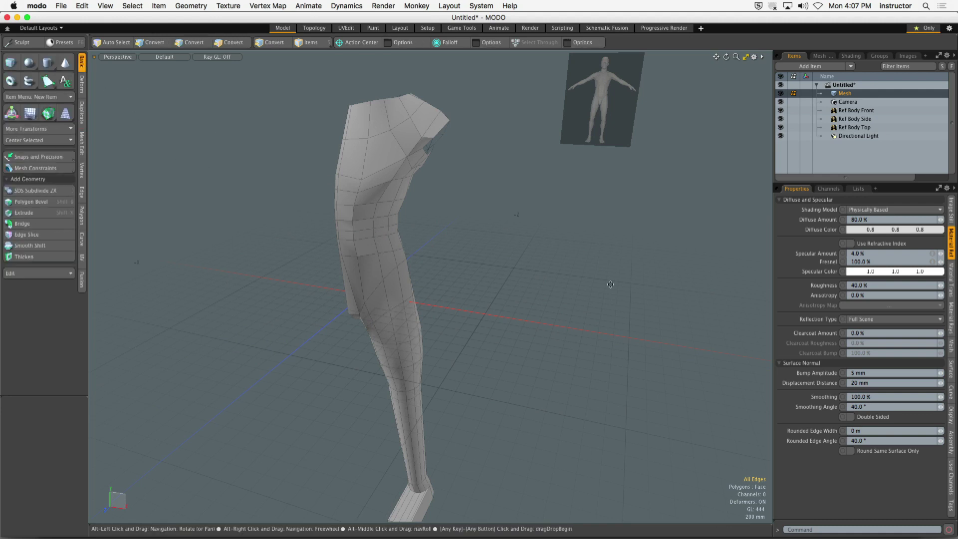
{"action": "left_click_drag", "start_coordinate": [100, 75], "coordinate": [141, 139], "text": "alt"}
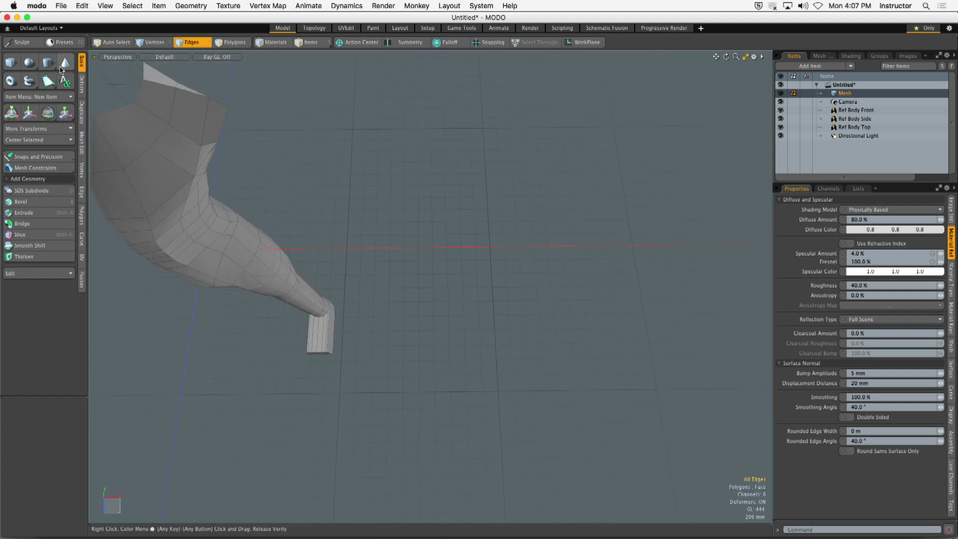
{"action": "left_click", "coordinate": [48, 62]}
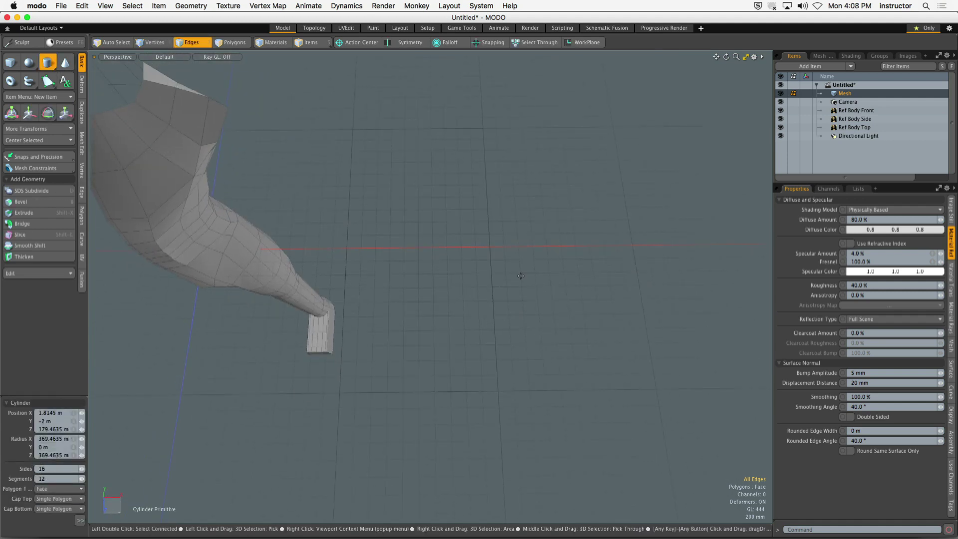
{"action": "left_click_drag", "start_coordinate": [519, 252], "coordinate": [554, 346]}
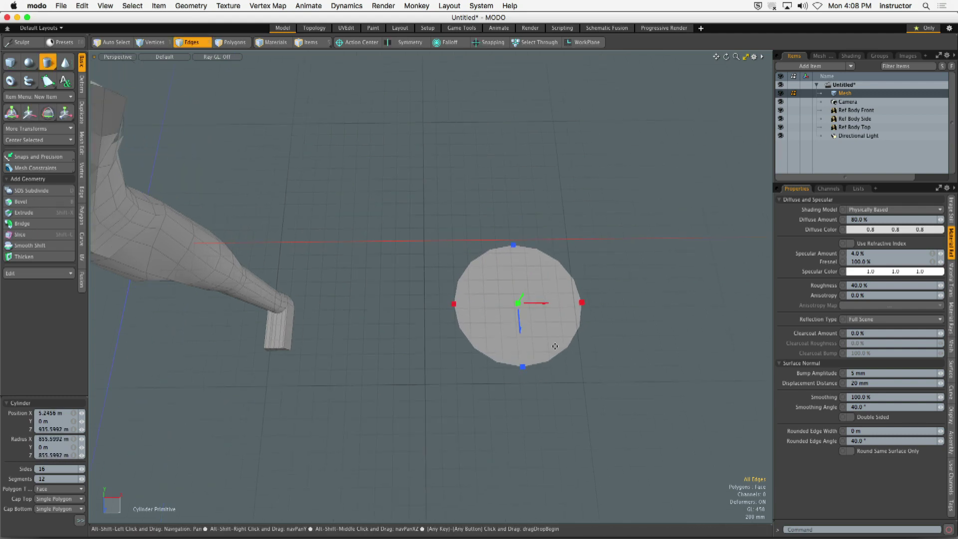
Slice the disc down the middle with Edge Slice and delete one half
{"action": "key", "text": "space"}
{"action": "key", "text": "3"}
{"action": "left_click", "coordinate": [522, 315]}
{"action": "key", "text": "shift+c"}
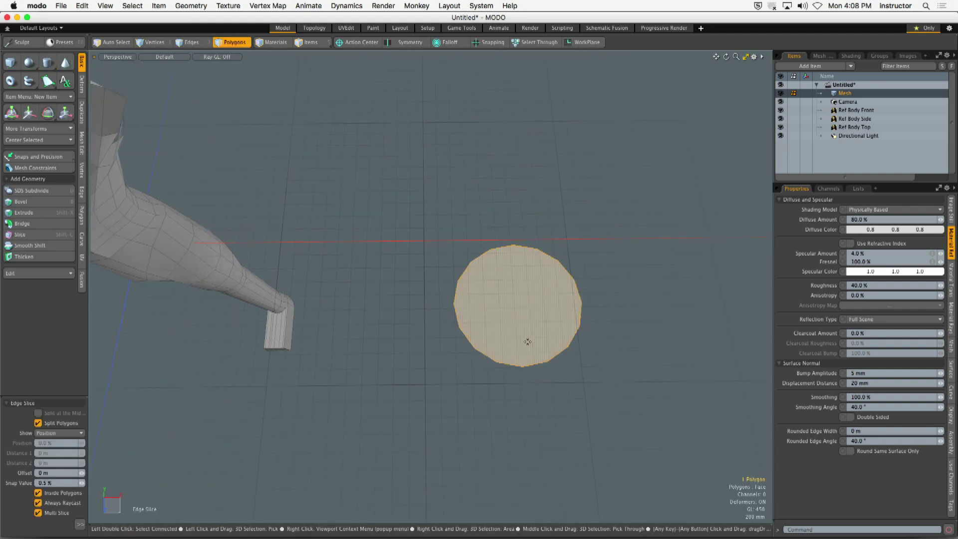
{"action": "left_click", "coordinate": [522, 365]}
{"action": "left_click", "coordinate": [528, 246]}
{"action": "key", "text": "space"}
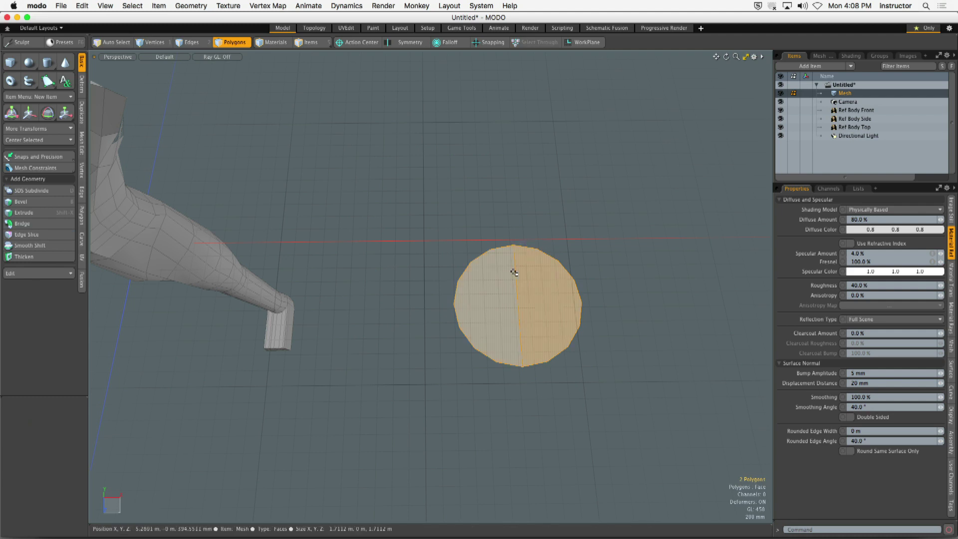
{"action": "left_click", "coordinate": [502, 278]}
{"action": "key", "text": "Delete"}
Bevel the remaining half disc upward into a half cylinder about 1.79 m high
{"action": "left_click", "coordinate": [522, 294]}
{"action": "key", "text": "b"}
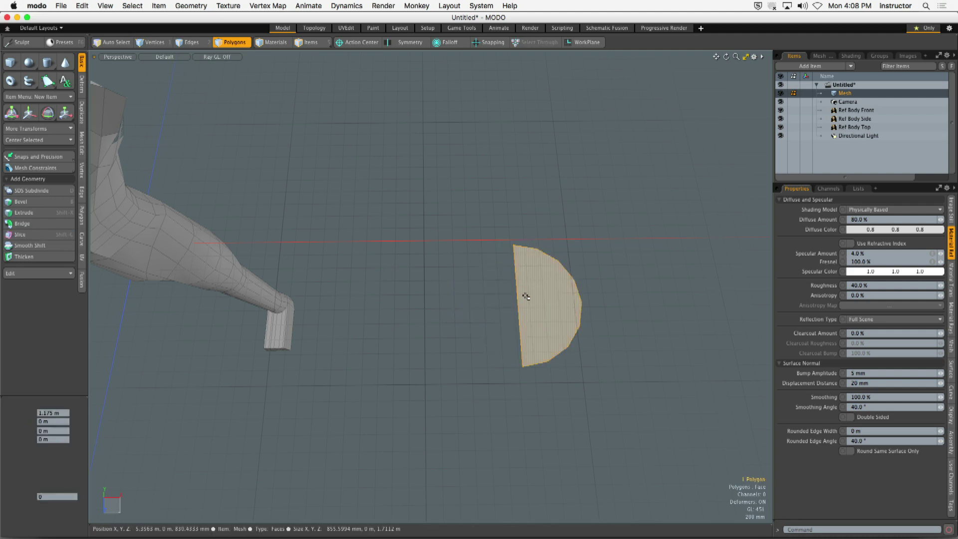
{"action": "left_click_drag", "start_coordinate": [551, 287], "coordinate": [449, 202], "text": "alt"}
{"action": "key", "text": "space"}
Delete the half cylinder's caps and flat side, and hide everything except the curved wall
{"action": "left_click", "coordinate": [509, 199]}
{"action": "left_click", "coordinate": [434, 227]}
{"action": "key", "text": "2"}
{"action": "key", "text": "3"}
{"action": "double_click", "coordinate": [430, 225]}
{"action": "key", "text": "shift+h"}
{"action": "left_click", "coordinate": [525, 182]}
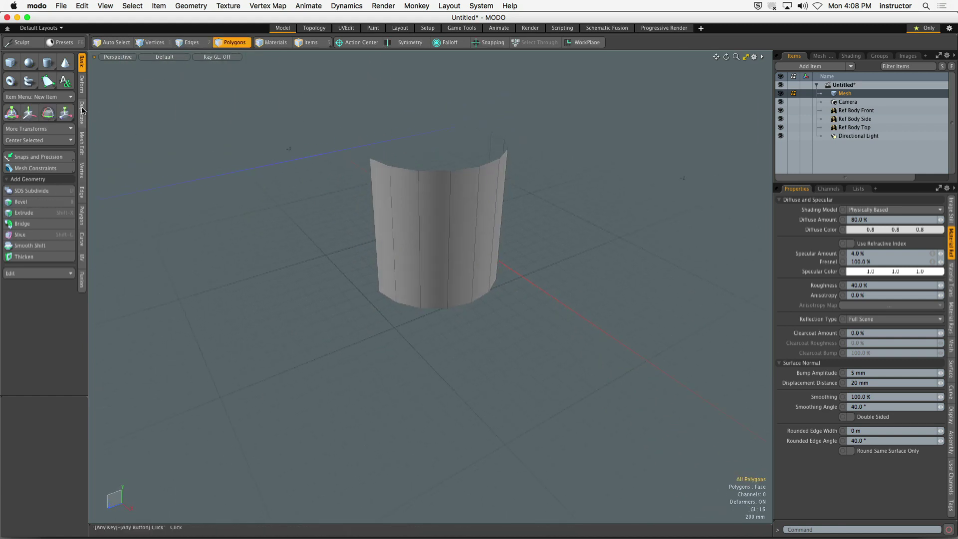
Pull and tilt one vertical edge of the curved wall outward with Soft Selection Transform, by about Y 445 mm and Z 323 mm
{"action": "left_click", "coordinate": [82, 88]}
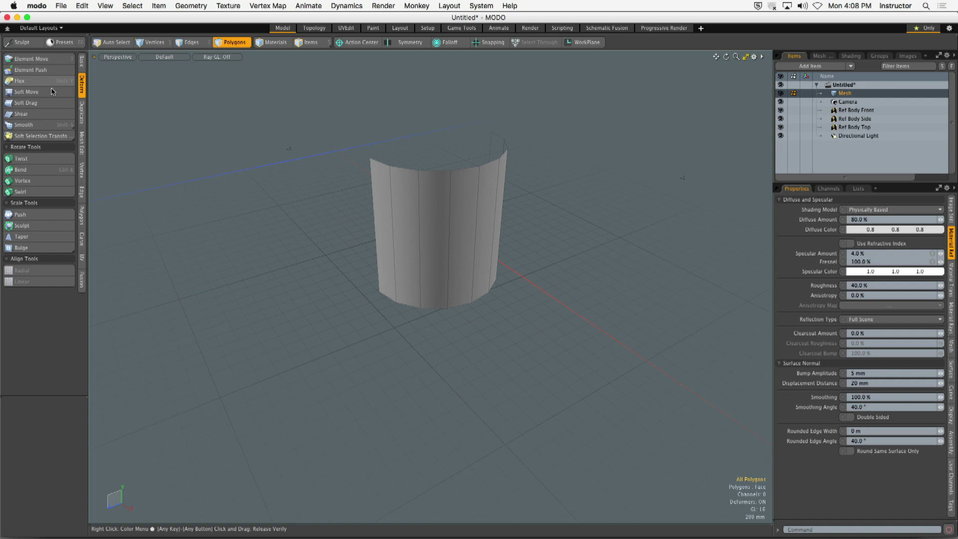
{"action": "left_click", "coordinate": [43, 136]}
{"action": "left_click_drag", "start_coordinate": [428, 225], "coordinate": [460, 229], "text": "alt"}
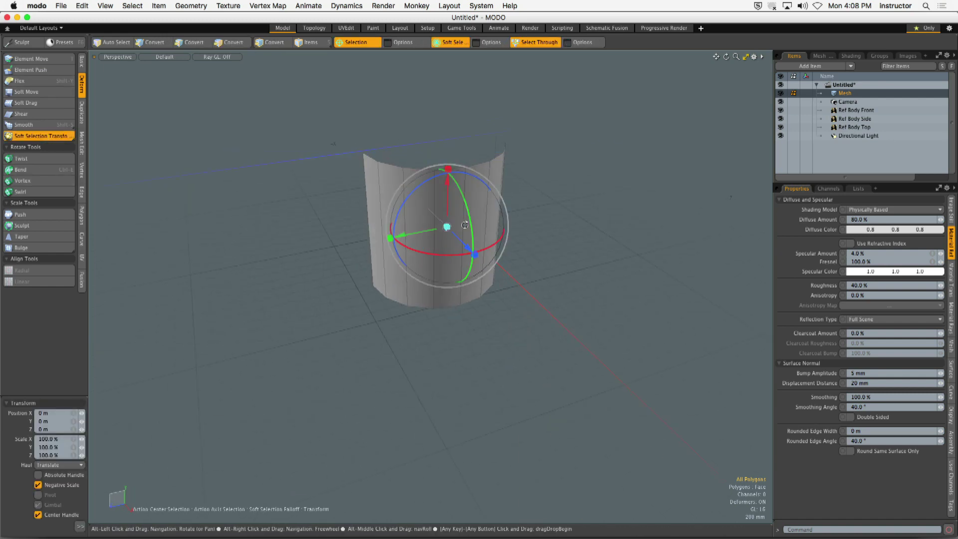
{"action": "key", "text": "2"}
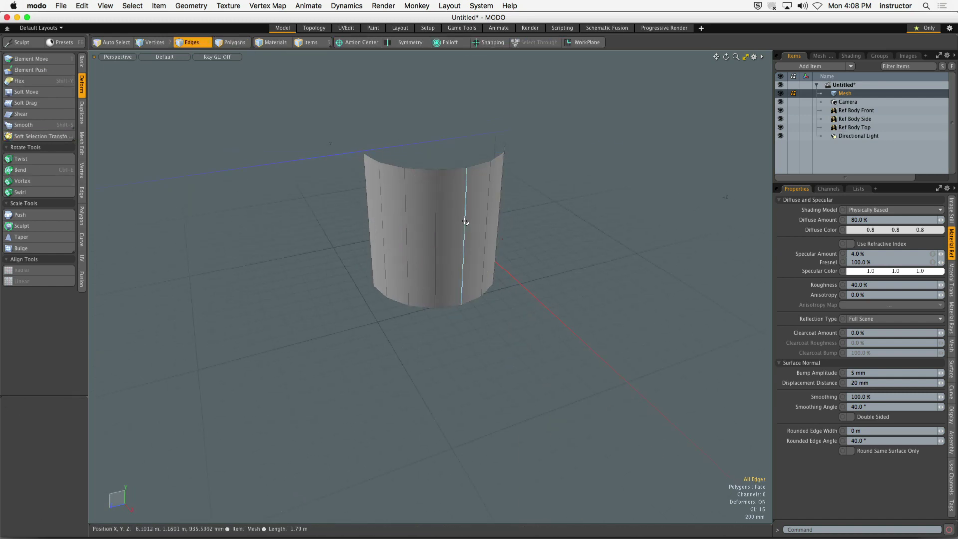
{"action": "left_click", "coordinate": [42, 137]}
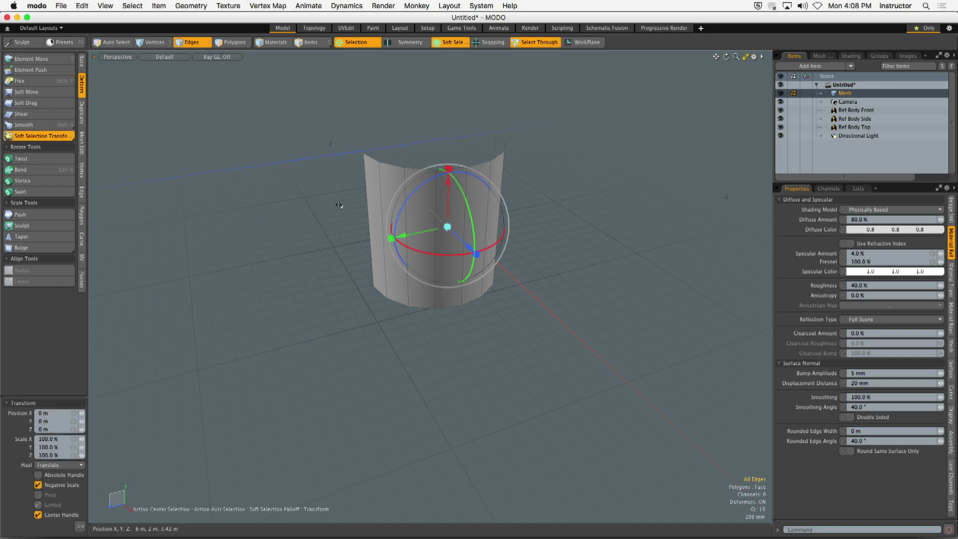
{"action": "left_click", "coordinate": [464, 222]}
{"action": "left_click_drag", "start_coordinate": [463, 221], "coordinate": [471, 155], "text": "alt"}
{"action": "left_click_drag", "start_coordinate": [297, 167], "coordinate": [200, 148], "text": "alt"}
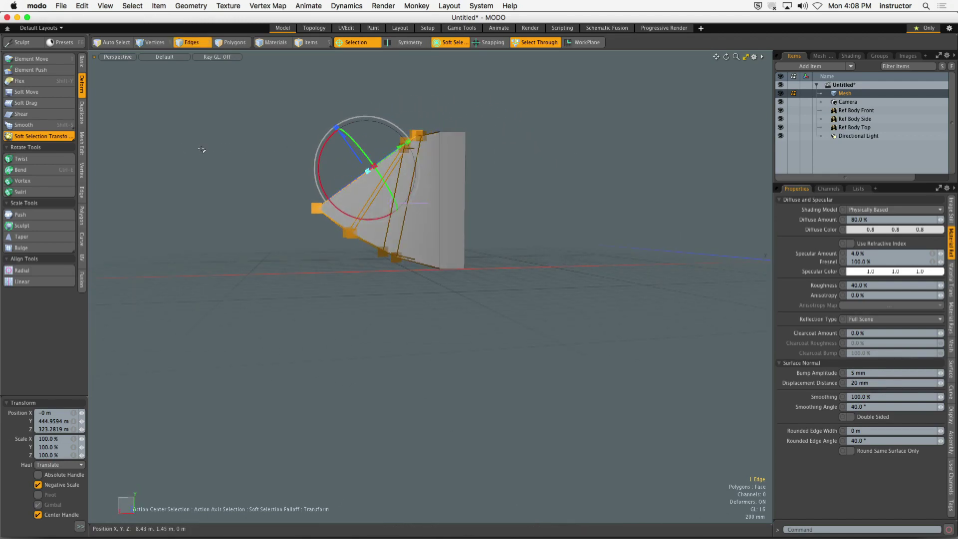
{"action": "left_click_drag", "start_coordinate": [376, 251], "coordinate": [417, 238], "text": "alt"}
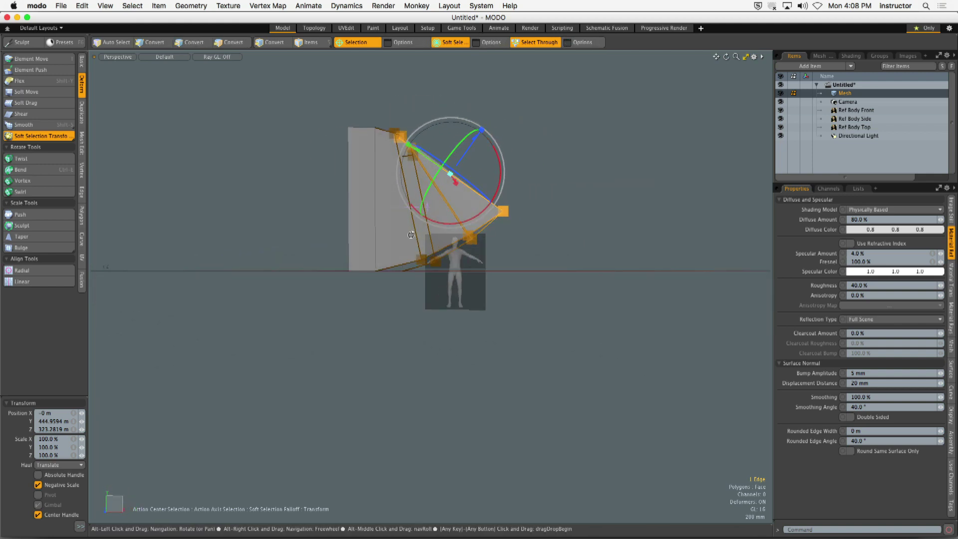
Switch to Remote Desktop, examine the bent strip and its selected vertices on the student's screen, and return to MODO
{"action": "key", "text": "super+Tab"}
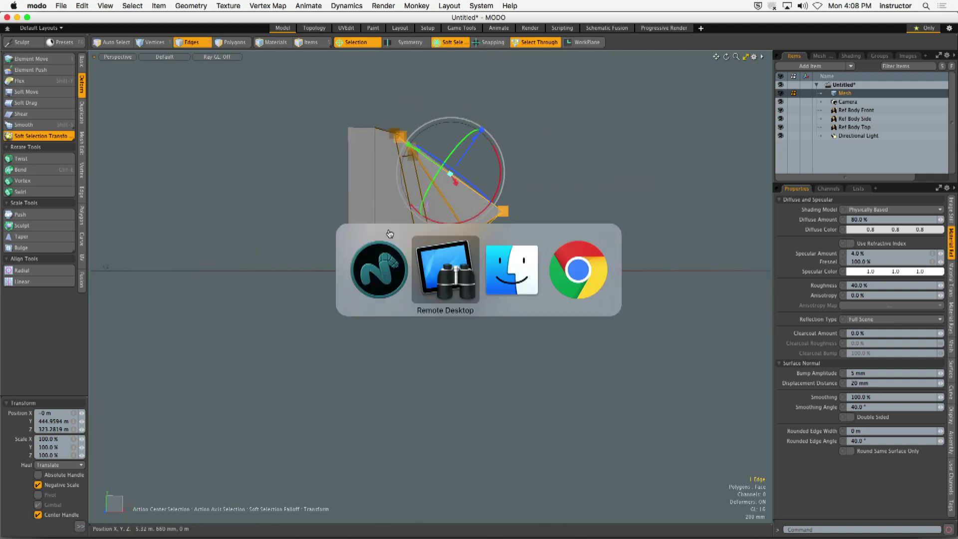
{"action": "left_click", "coordinate": [443, 269]}
{"action": "left_click_drag", "start_coordinate": [464, 310], "coordinate": [594, 300], "text": "alt"}
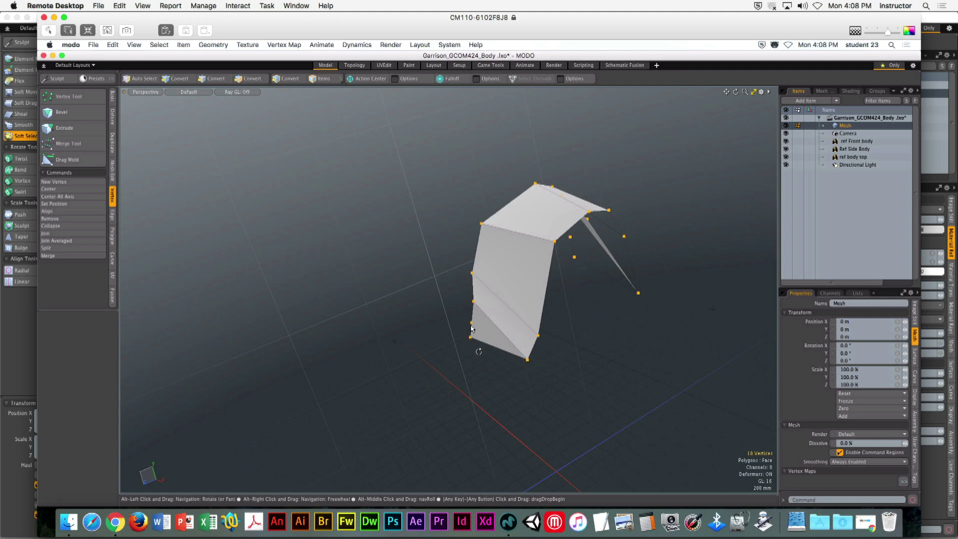
{"action": "key", "text": "super+Tab"}
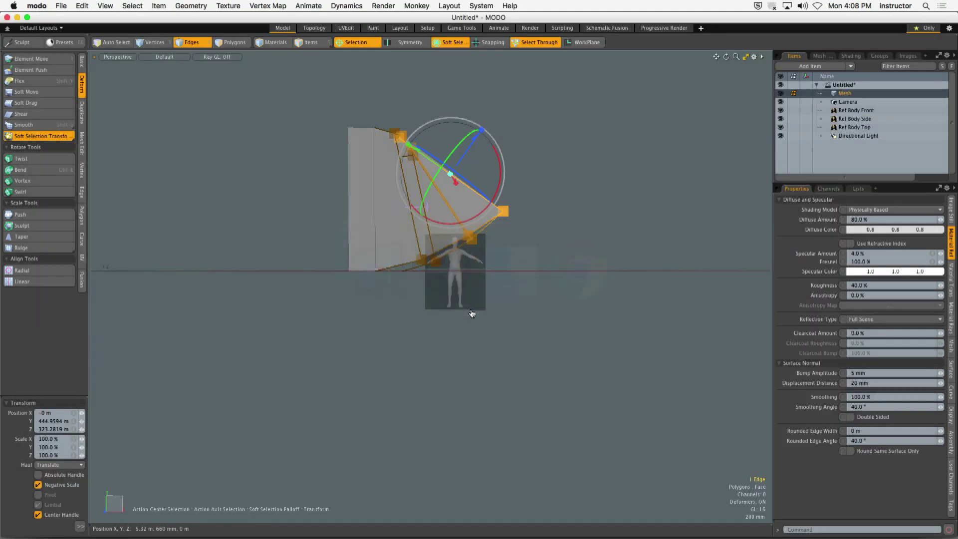
Undo the edge deformation on the curved wall and set the soft selection falloff radius to 1.12 m
{"action": "mouse_move", "coordinate": [354, 158]}
{"action": "left_mouse_down", "text": "alt"}
{"action": "mouse_move", "coordinate": [159, 375]}
{"action": "mouse_move", "coordinate": [169, 382]}
{"action": "left_mouse_up", "text": "alt"}
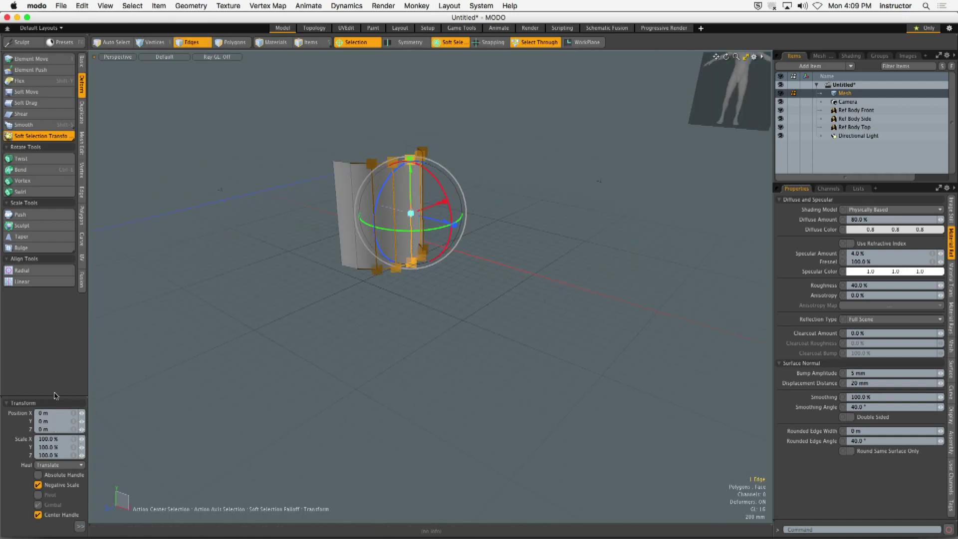
{"action": "left_click_drag", "start_coordinate": [55, 396], "coordinate": [51, 240]}
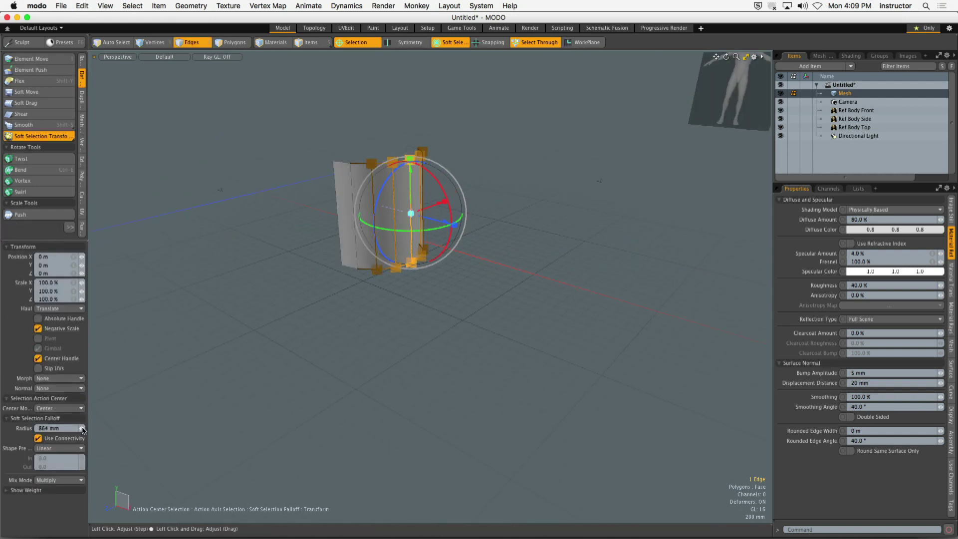
{"action": "left_click_drag", "start_coordinate": [81, 428], "coordinate": [90, 427]}
{"action": "left_click_drag", "start_coordinate": [321, 264], "coordinate": [368, 284], "text": "alt+shift"}
{"action": "left_click_drag", "start_coordinate": [482, 241], "coordinate": [439, 175], "text": "alt+shift"}
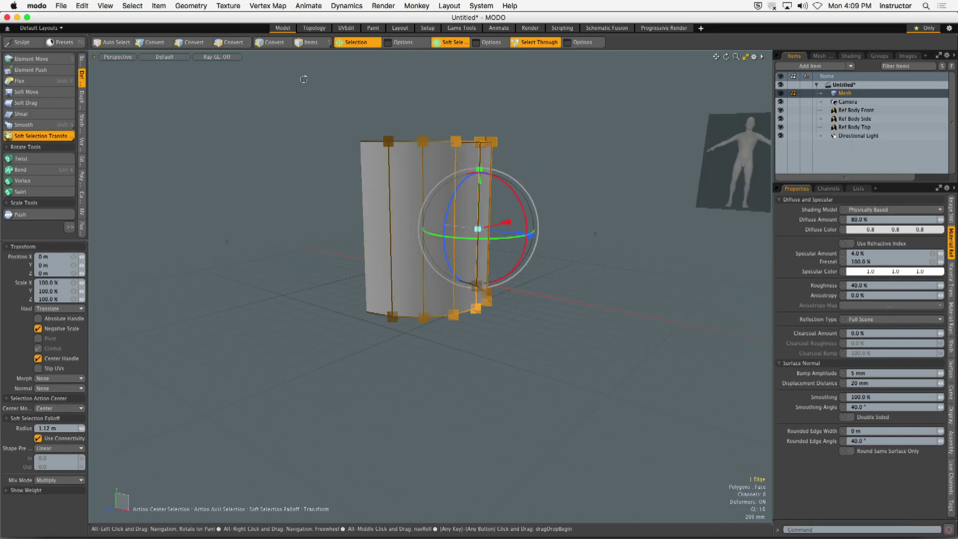
Select two adjacent polygons of the curved wall, try moving them with Soft Selection Transform, and undo the move
{"action": "left_click", "coordinate": [220, 47]}
{"action": "left_click_drag", "start_coordinate": [380, 107], "coordinate": [394, 219], "text": "alt"}
{"action": "left_click", "coordinate": [51, 136]}
{"action": "left_click_drag", "start_coordinate": [510, 231], "coordinate": [500, 208]}
{"action": "key", "text": "super+z"}
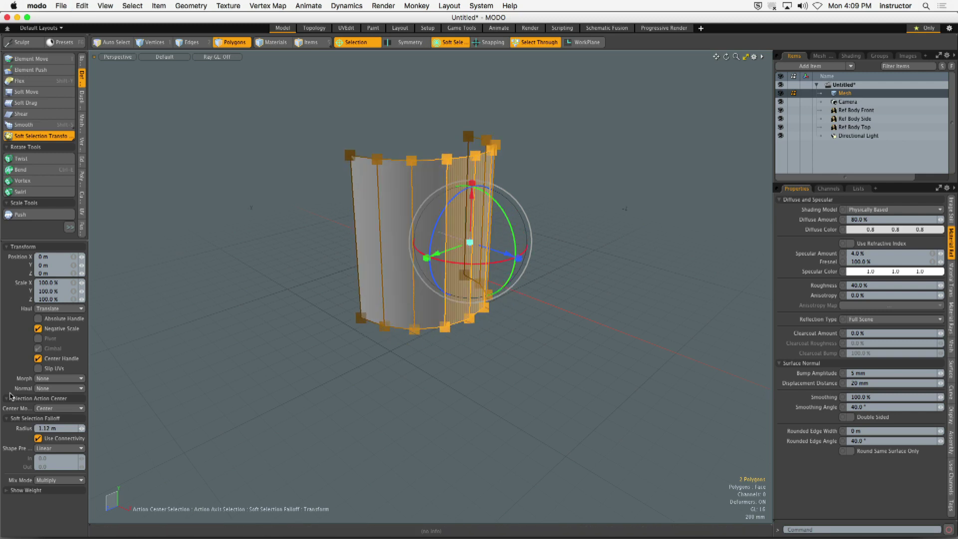
Set the falloff radius to 928 mm and pull the two selected wall polygons outward and upward with Soft Selection Transform
{"action": "left_click_drag", "start_coordinate": [83, 433], "coordinate": [64, 433]}
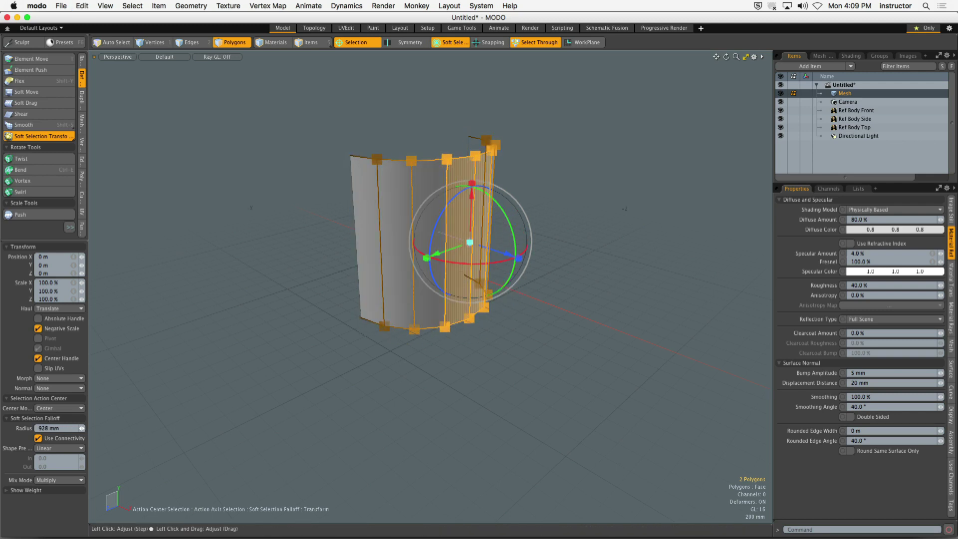
{"action": "left_click_drag", "start_coordinate": [514, 244], "coordinate": [498, 197]}
{"action": "left_click_drag", "start_coordinate": [455, 150], "coordinate": [367, 218]}
Leave the transform tool and select two neighbouring vertices on the deformed wall's border in vertex mode
{"action": "key", "text": "space"}
{"action": "key", "text": "1"}
{"action": "left_click", "coordinate": [329, 146]}
{"action": "left_click", "coordinate": [368, 157]}
{"action": "left_click", "coordinate": [418, 201], "text": "shift"}
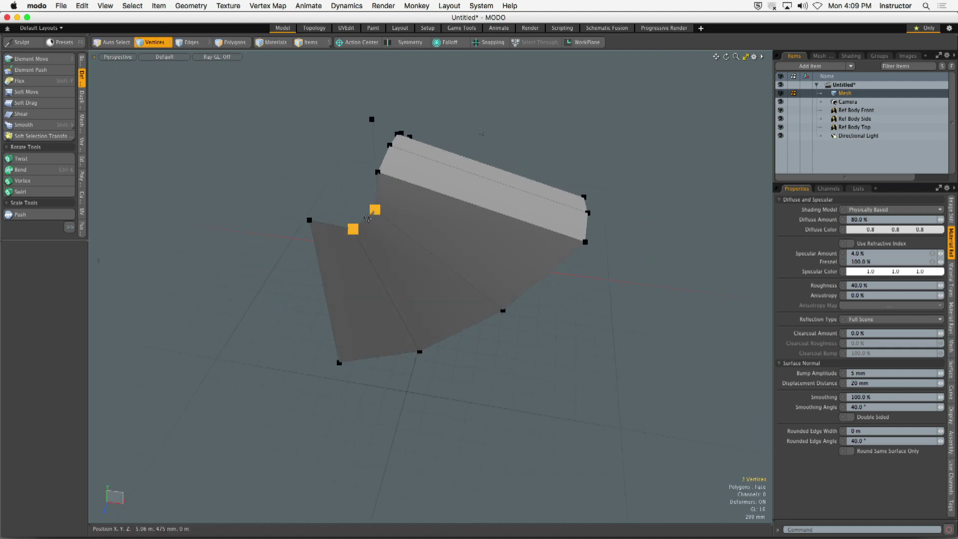